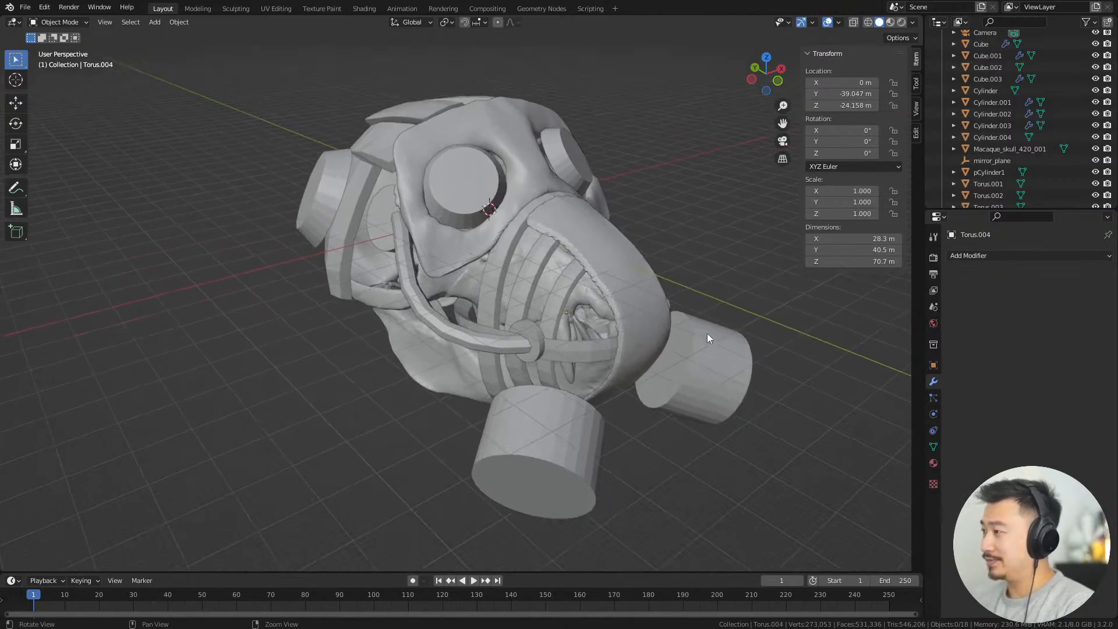
pyautogui.moveTo(681, 323); pyautogui.dragTo(676, 315, button='middle')
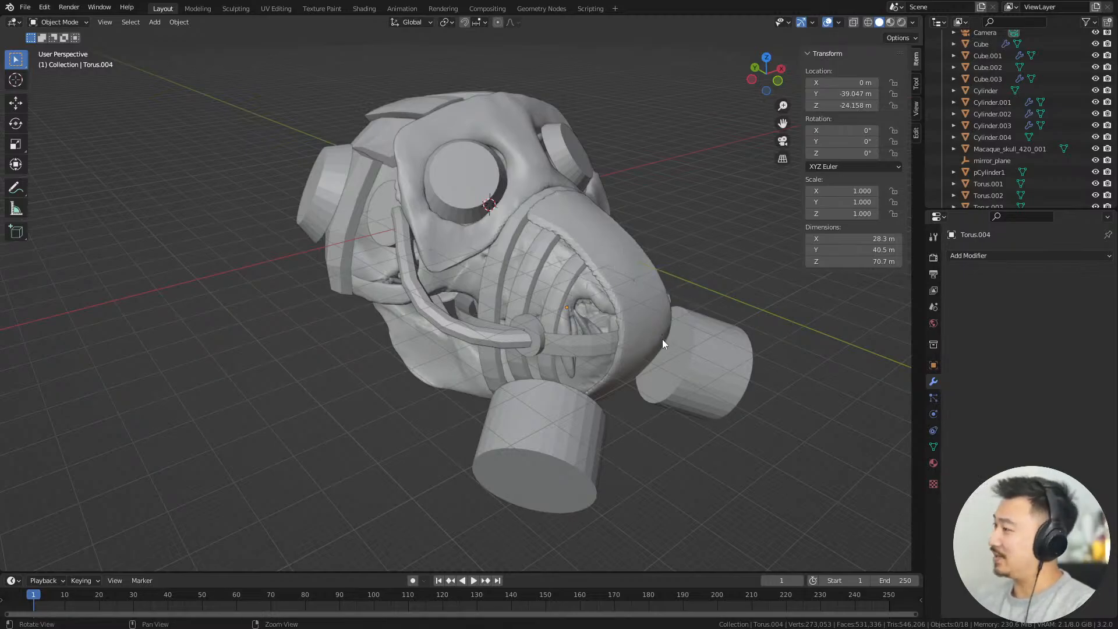
pyautogui.moveTo(666, 333); pyautogui.dragTo(517, 144, button='middle')
pyautogui.moveTo(673, 264); pyautogui.dragTo(660, 284, button='middle')
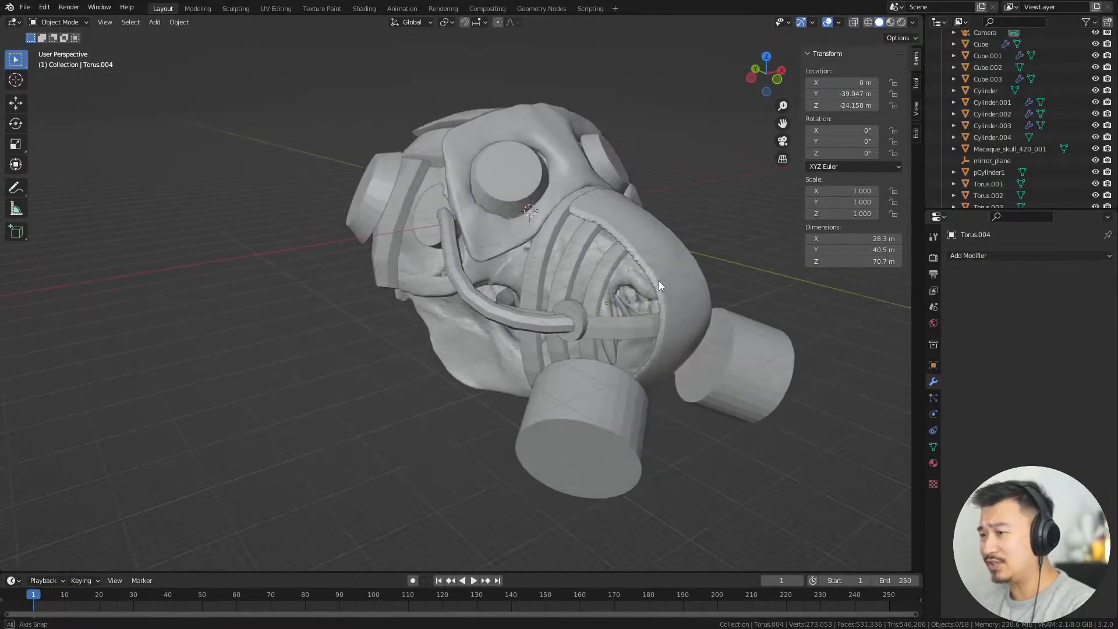
pyautogui.moveTo(609, 238); pyautogui.dragTo(407, 68, button='middle')
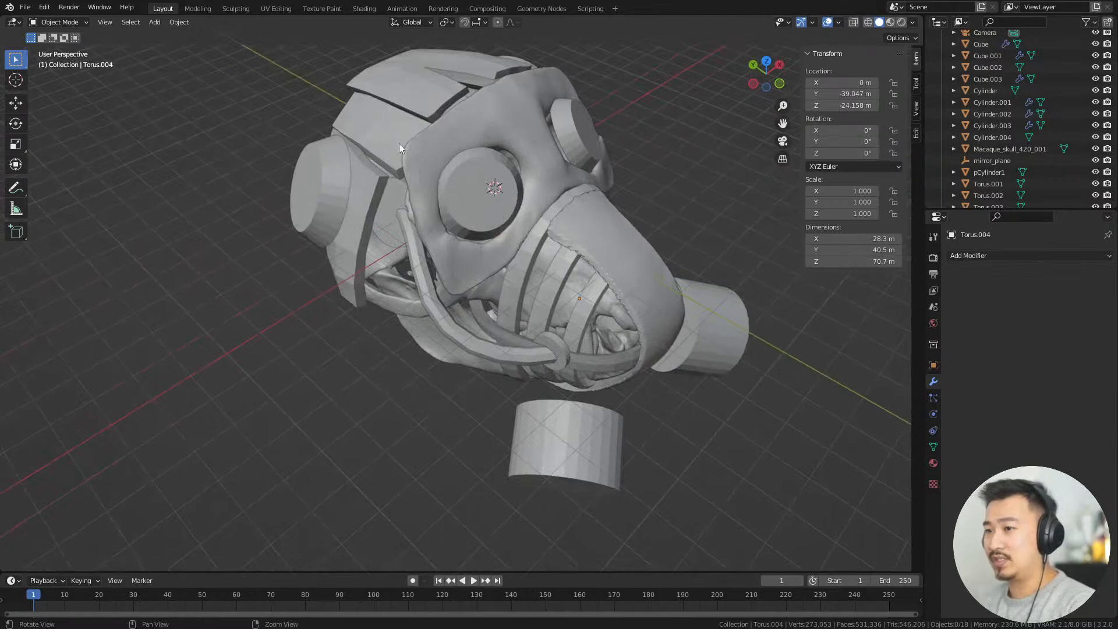
pyautogui.moveTo(632, 304); pyautogui.dragTo(530, 205, button='middle')
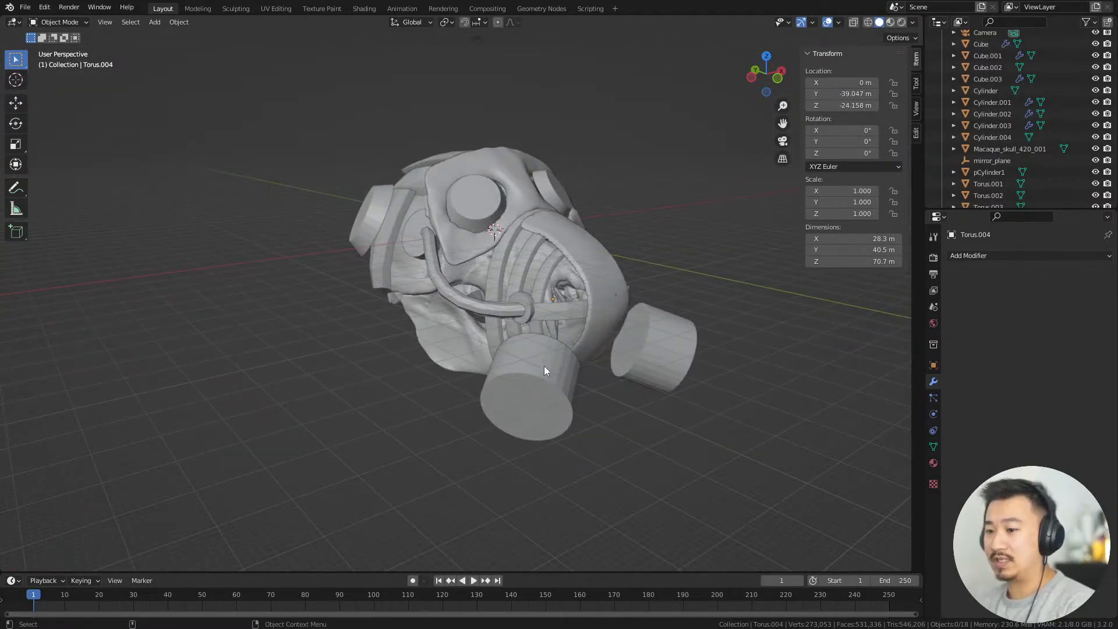
pyautogui.moveTo(651, 303); pyautogui.dragTo(573, 231, button='middle')
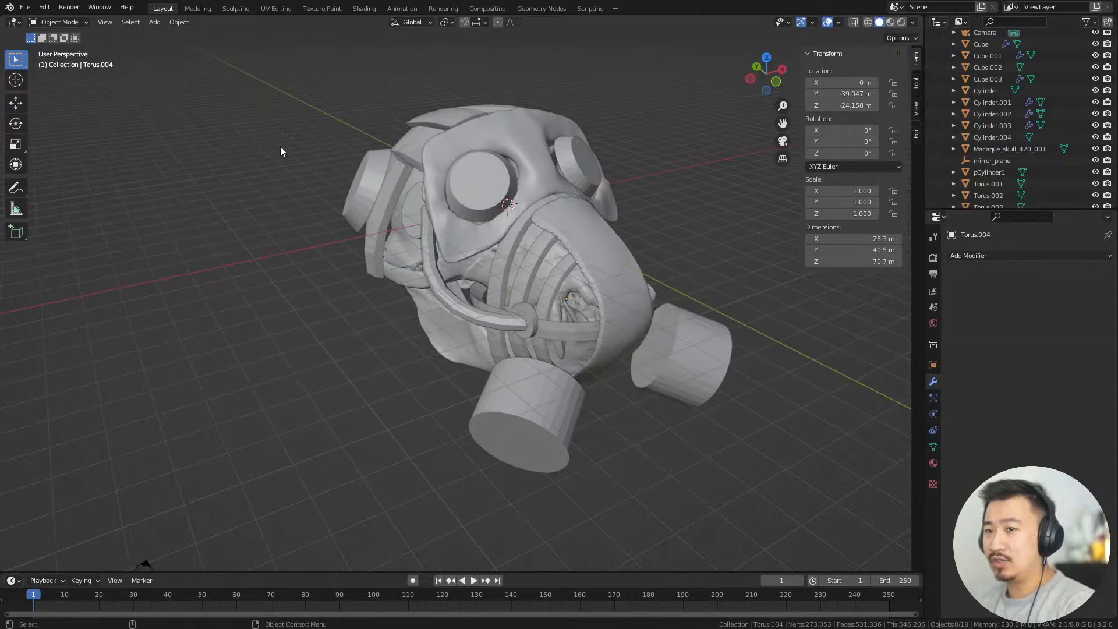
# Split the 3D viewport vertically into two and bring up the mask reference image board
pyautogui.moveTo(3, 17); pyautogui.dragTo(384, 81)
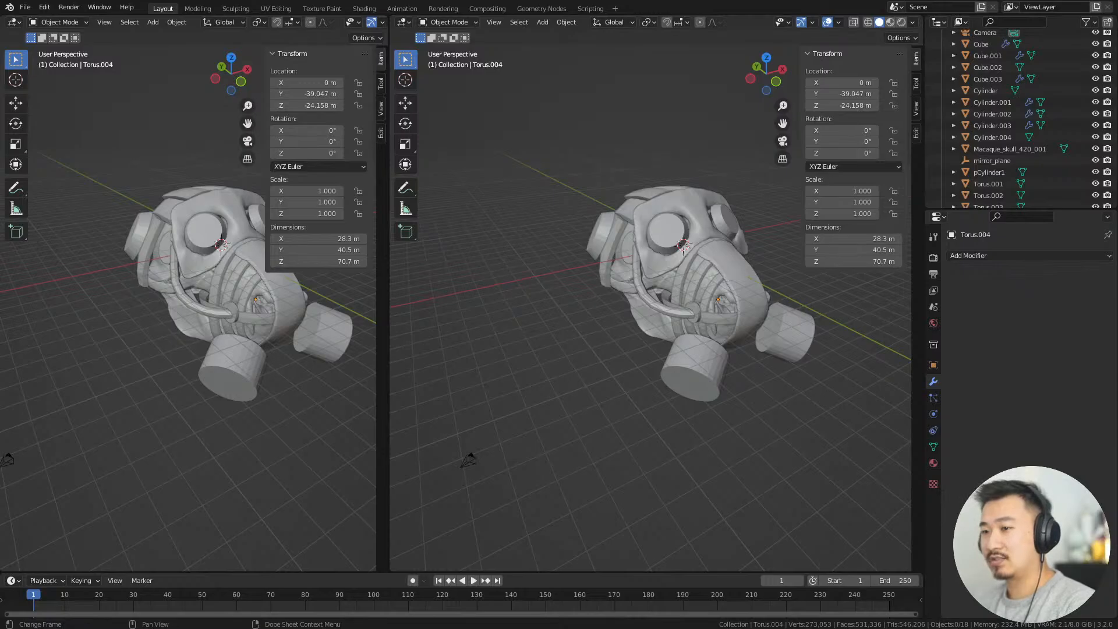
pyautogui.press('super+e')
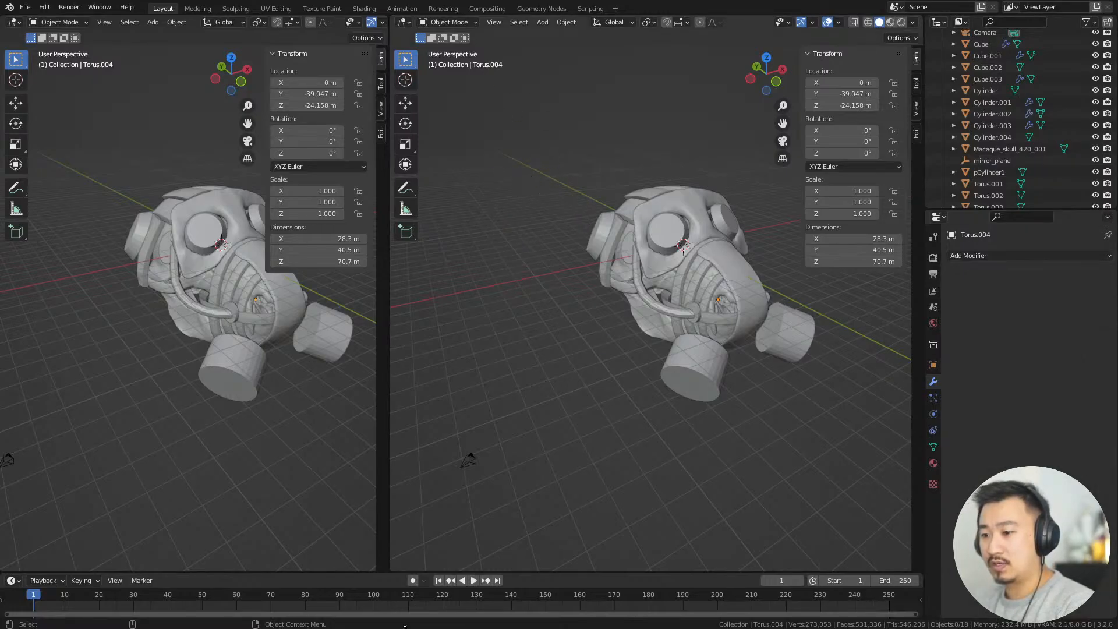
pyautogui.hotkey('alt', 'Tab')
# Examine the reference photo of the metal mask with glowing red eyes, looking at its hoses and respirator canisters
pyautogui.moveTo(711, 81); pyautogui.dragTo(569, 110, button='middle')
pyautogui.scroll(4, 765, 247)
pyautogui.moveTo(780, 297); pyautogui.dragTo(632, 208, button='middle')
pyautogui.moveTo(742, 139); pyautogui.dragTo(716, 112, button='middle')
pyautogui.scroll(5, 735, 181)
pyautogui.scroll(-2, 736, 134)
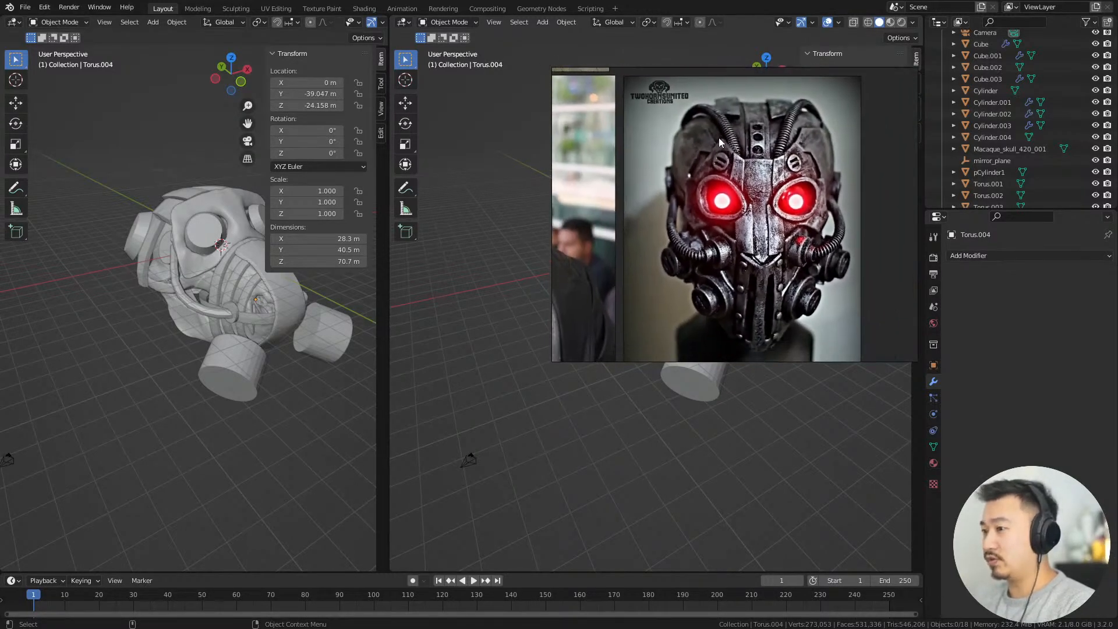
pyautogui.scroll(2, 717, 113)
pyautogui.moveTo(710, 159); pyautogui.dragTo(728, 138, button='middle')
pyautogui.scroll(-2, 735, 116)
pyautogui.scroll(-3, 743, 108)
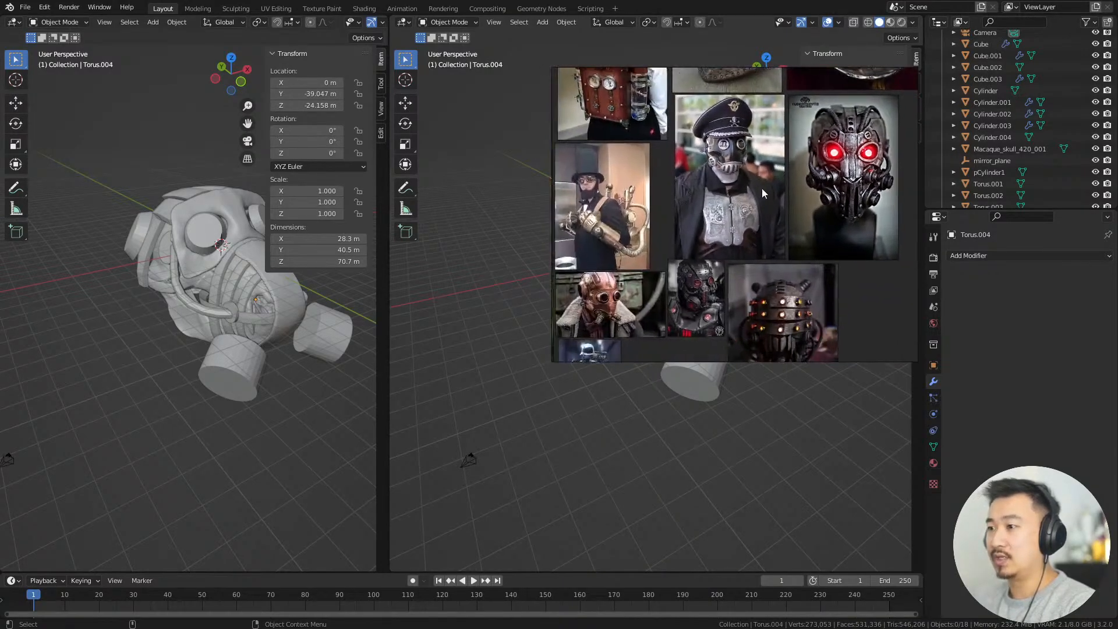
# Examine the reference photos of the gas mask with the officer's cap and the black mask with red slit eyes and hoses
pyautogui.scroll(4, 751, 186)
pyautogui.moveTo(732, 189); pyautogui.dragTo(740, 183, button='middle')
pyautogui.scroll(3, 728, 171)
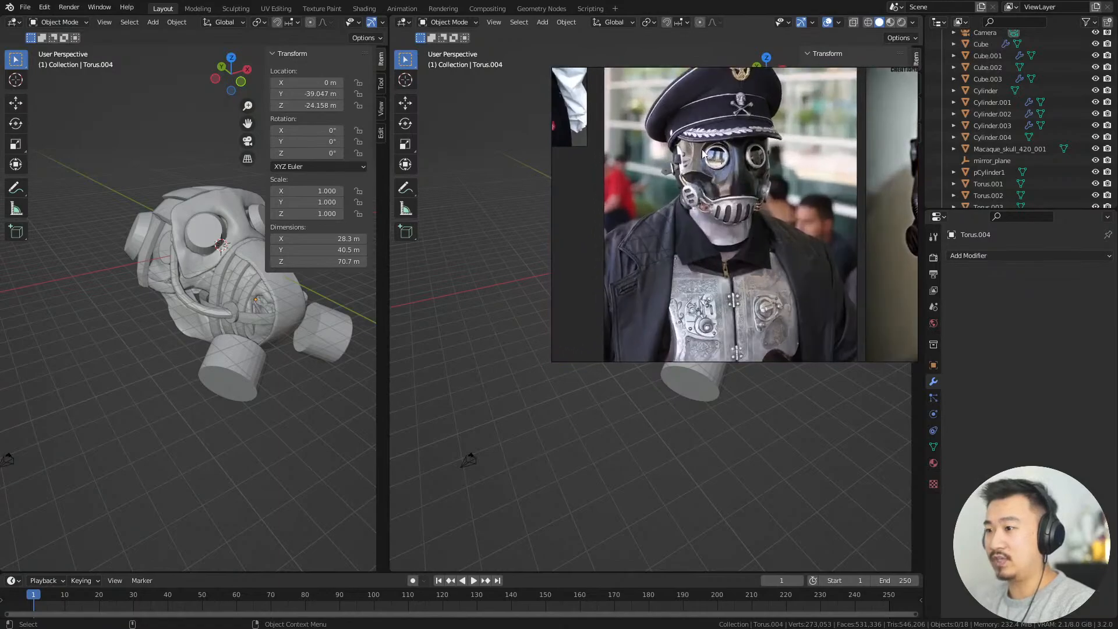
pyautogui.scroll(-2, 750, 170)
pyautogui.moveTo(832, 169)
pyautogui.mouseDown(button='middle')
pyautogui.moveTo(716, 167)
pyautogui.moveTo(824, 160)
pyautogui.mouseUp(button='middle')
pyautogui.moveTo(760, 215); pyautogui.dragTo(768, 58, button='middle')
pyautogui.scroll(-1, 733, 171)
pyautogui.moveTo(701, 204); pyautogui.dragTo(740, 171, button='middle')
pyautogui.scroll(4, 741, 171)
pyautogui.moveTo(636, 275); pyautogui.dragTo(755, 109, button='middle')
pyautogui.scroll(1, 731, 200)
pyautogui.scroll(1, 759, 208)
pyautogui.moveTo(794, 229); pyautogui.dragTo(721, 278, button='middle')
pyautogui.moveTo(794, 247); pyautogui.dragTo(774, 236, button='middle')
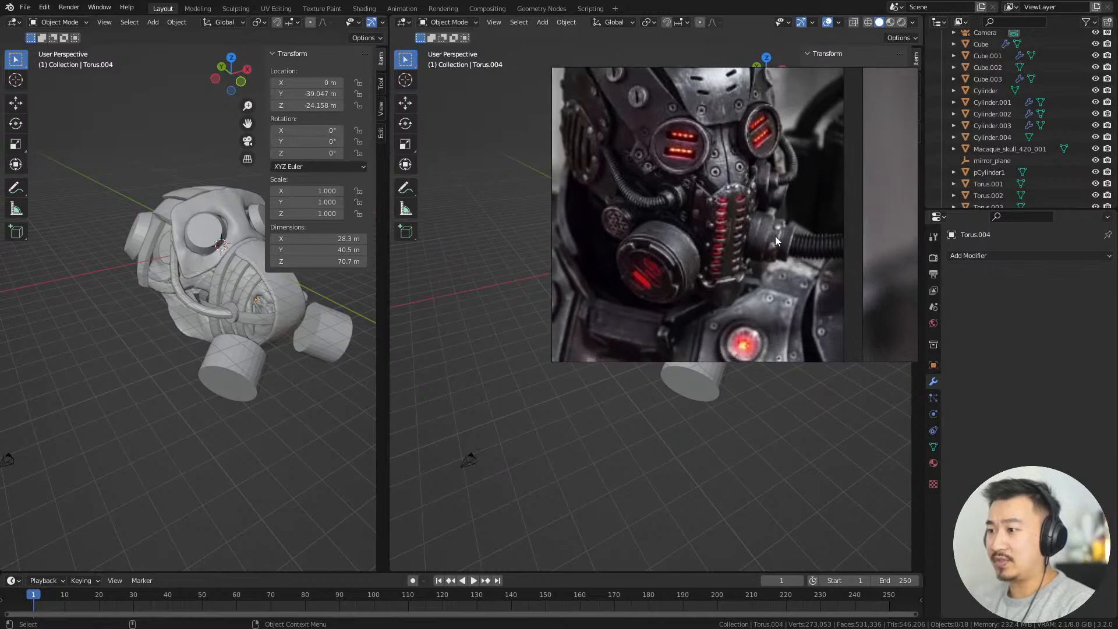
# Compare the light-studded helmet reference with the glowing red-eyed mask, looking at how their tubes are attached
pyautogui.scroll(-3, 691, 243)
pyautogui.moveTo(693, 242); pyautogui.dragTo(658, 188, button='middle')
pyautogui.scroll(-4, 754, 205)
pyautogui.scroll(-1, 731, 184)
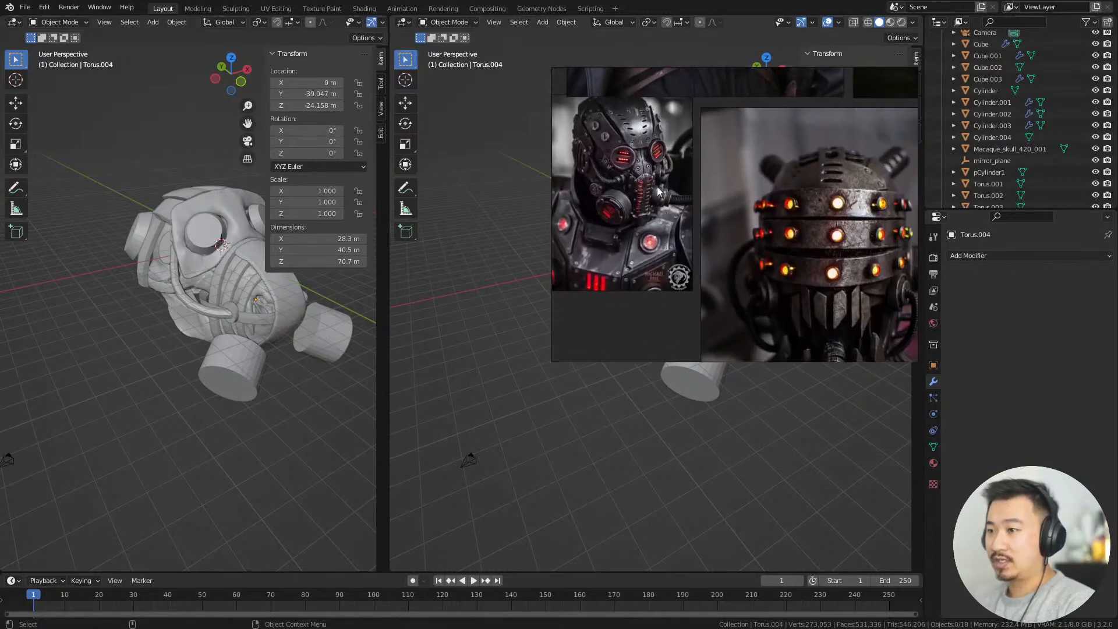
pyautogui.moveTo(826, 143); pyautogui.dragTo(764, 269, button='middle')
pyautogui.scroll(-5, 751, 277)
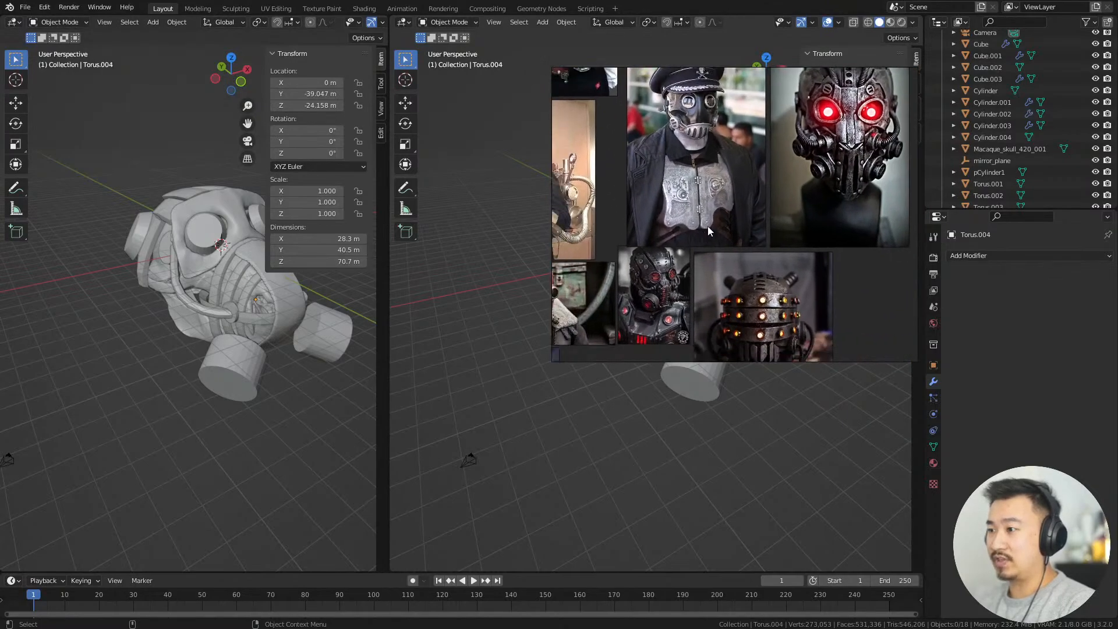
pyautogui.scroll(5, 704, 298)
pyautogui.moveTo(703, 298); pyautogui.dragTo(716, 355, button='middle')
pyautogui.scroll(5, 749, 273)
pyautogui.moveTo(879, 343); pyautogui.dragTo(536, 263, button='middle')
pyautogui.moveTo(845, 72); pyautogui.dragTo(732, 258, button='middle')
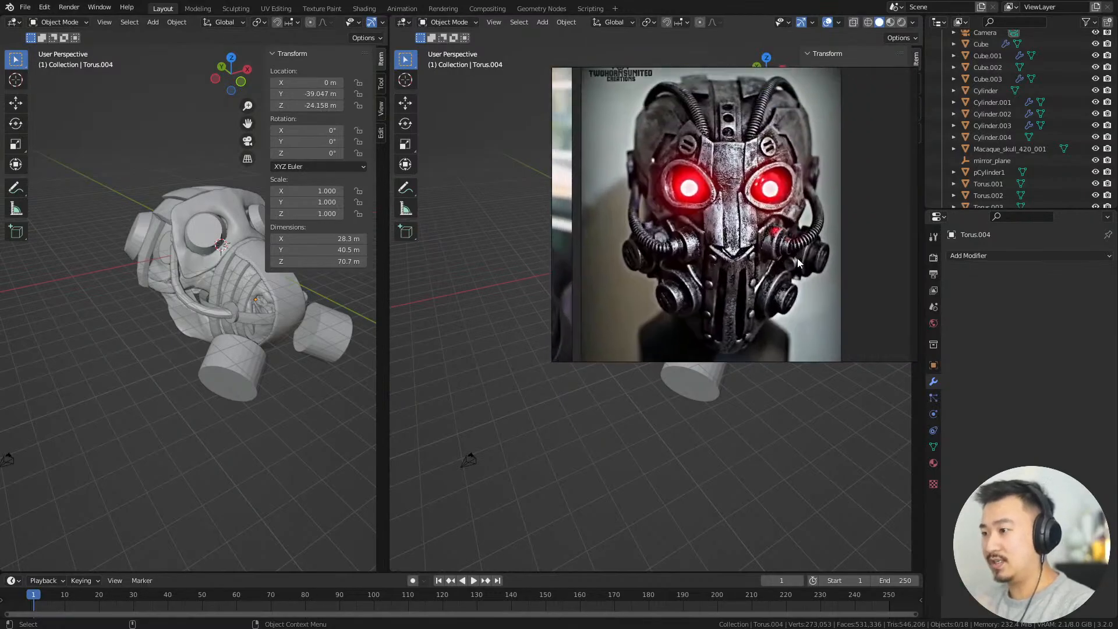
# Find the black mask with red slit eyes on the reference board and enlarge it to study its ribbed hoses
pyautogui.scroll(-4, 706, 264)
pyautogui.moveTo(625, 297); pyautogui.dragTo(762, 225, button='middle')
pyautogui.scroll(-1, 690, 249)
pyautogui.moveTo(727, 326); pyautogui.dragTo(751, 140, button='middle')
pyautogui.scroll(3, 738, 252)
pyautogui.moveTo(738, 252); pyautogui.dragTo(797, 243, button='middle')
pyautogui.scroll(4, 761, 231)
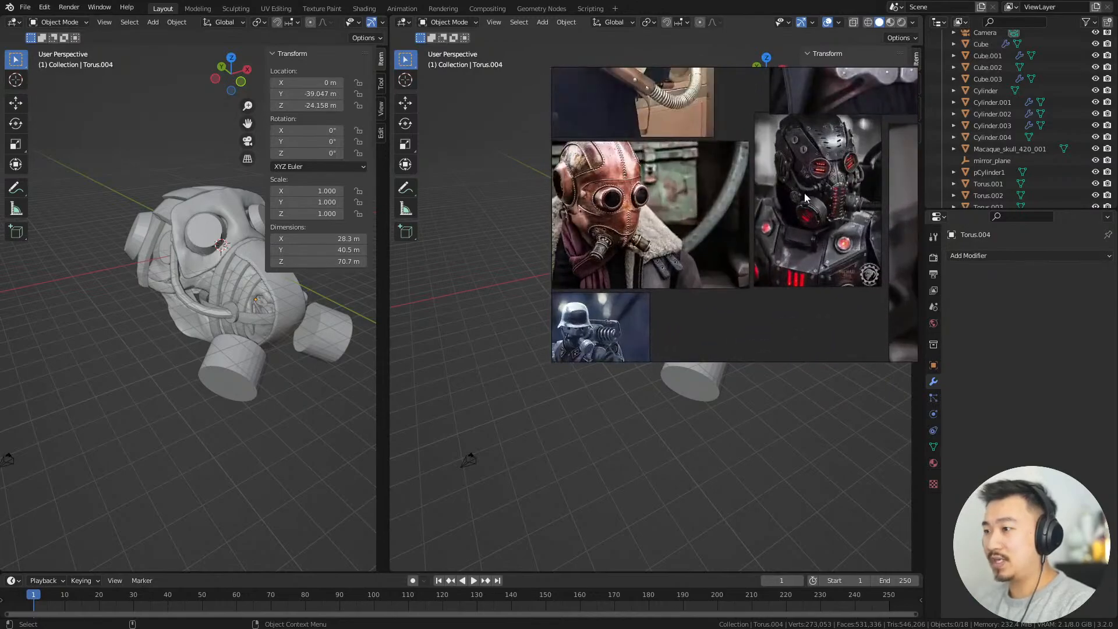
pyautogui.scroll(4, 758, 254)
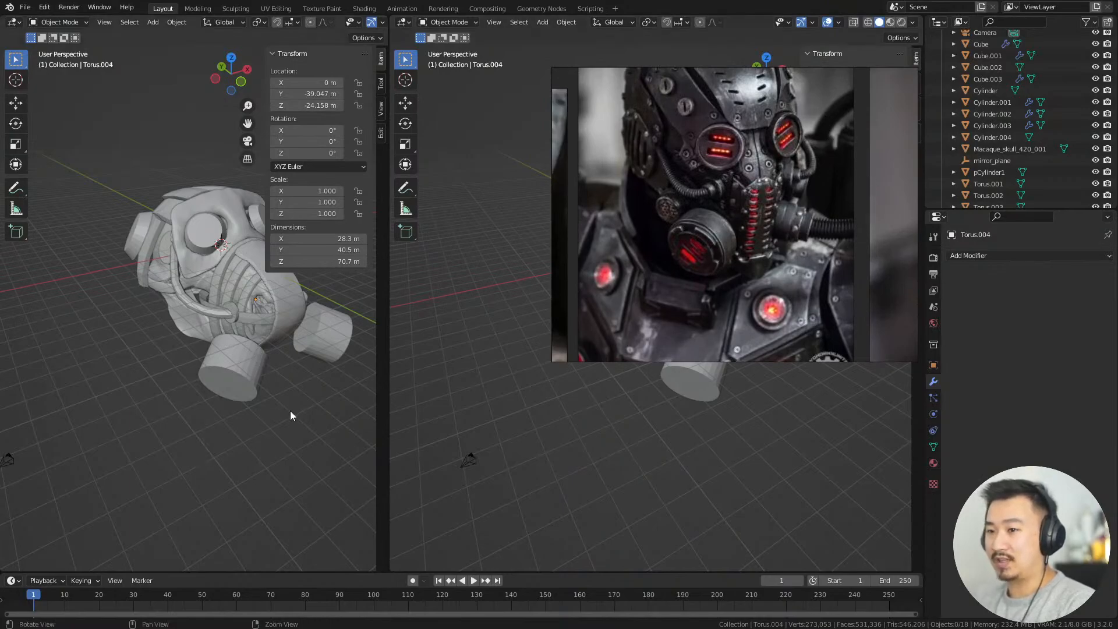
# Select the hose on the side of the mask and merge the two 3D viewports back into one
pyautogui.moveTo(309, 371); pyautogui.dragTo(252, 397, button='middle')
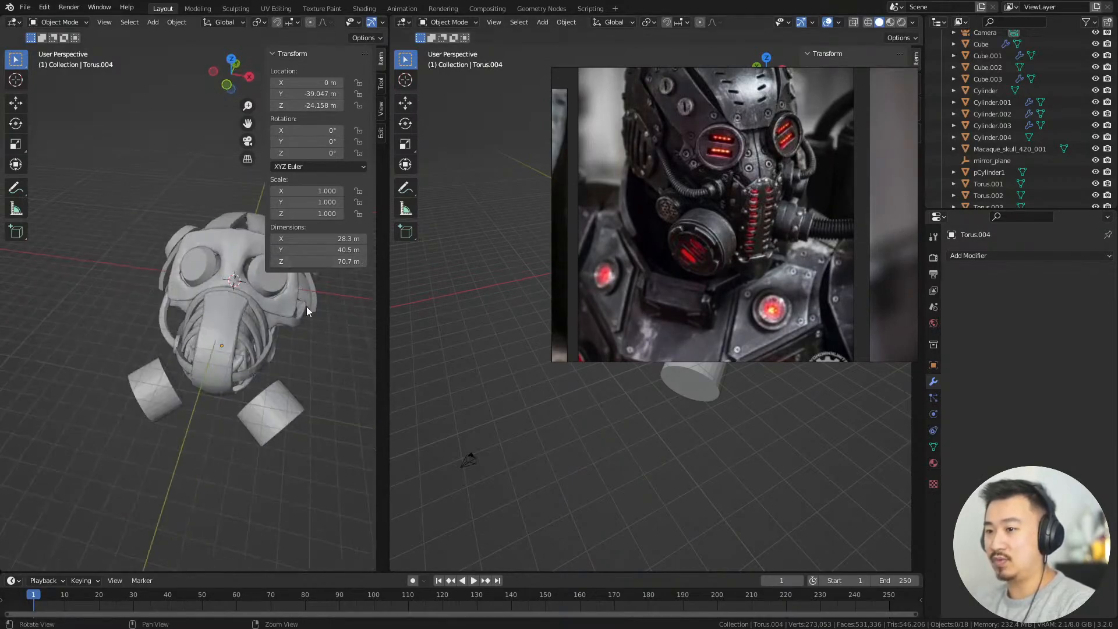
pyautogui.moveTo(219, 356); pyautogui.dragTo(216, 384, button='middle')
pyautogui.scroll(4, 267, 362)
pyautogui.click(155, 384)
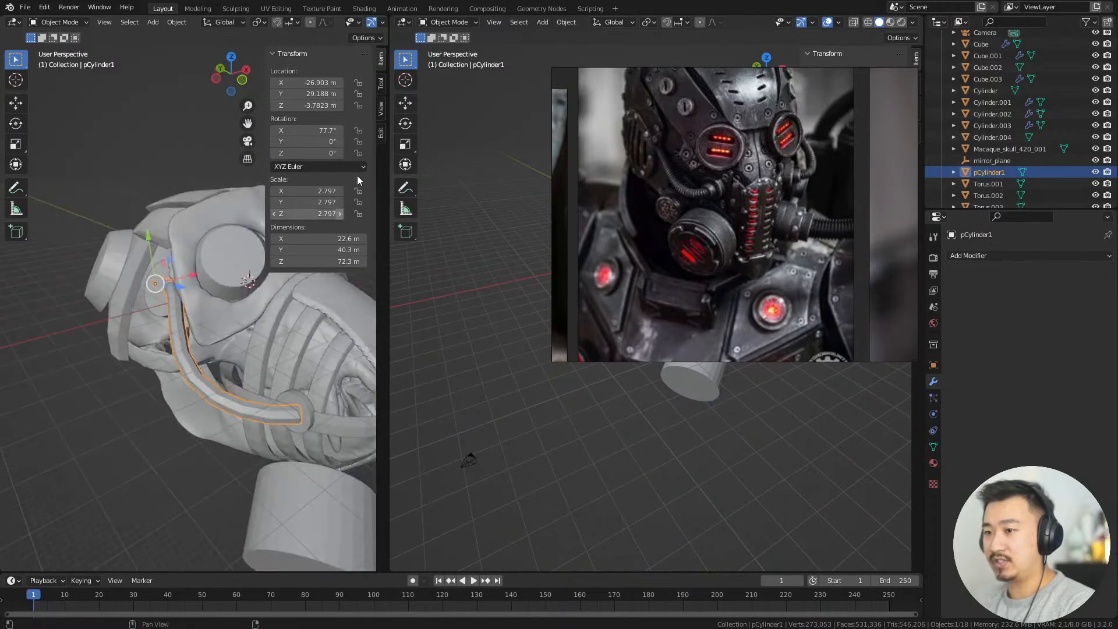
pyautogui.moveTo(386, 20); pyautogui.dragTo(339, 32)
pyautogui.moveTo(402, 267); pyautogui.dragTo(333, 334, button='middle')
# Move the reference window clear of the model, shrink it, and frame the black mask's eyes and hoses in it
pyautogui.moveTo(768, 167); pyautogui.dragTo(686, 209, button='middle')
pyautogui.moveTo(763, 199); pyautogui.dragTo(243, 181, button='right')
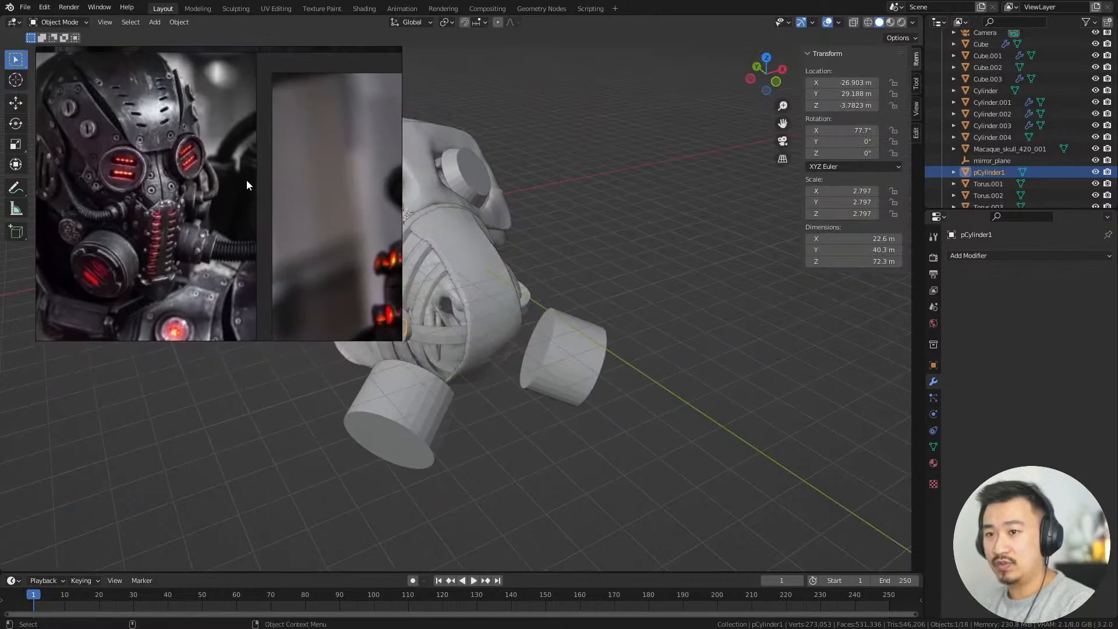
pyautogui.moveTo(395, 338); pyautogui.dragTo(186, 232)
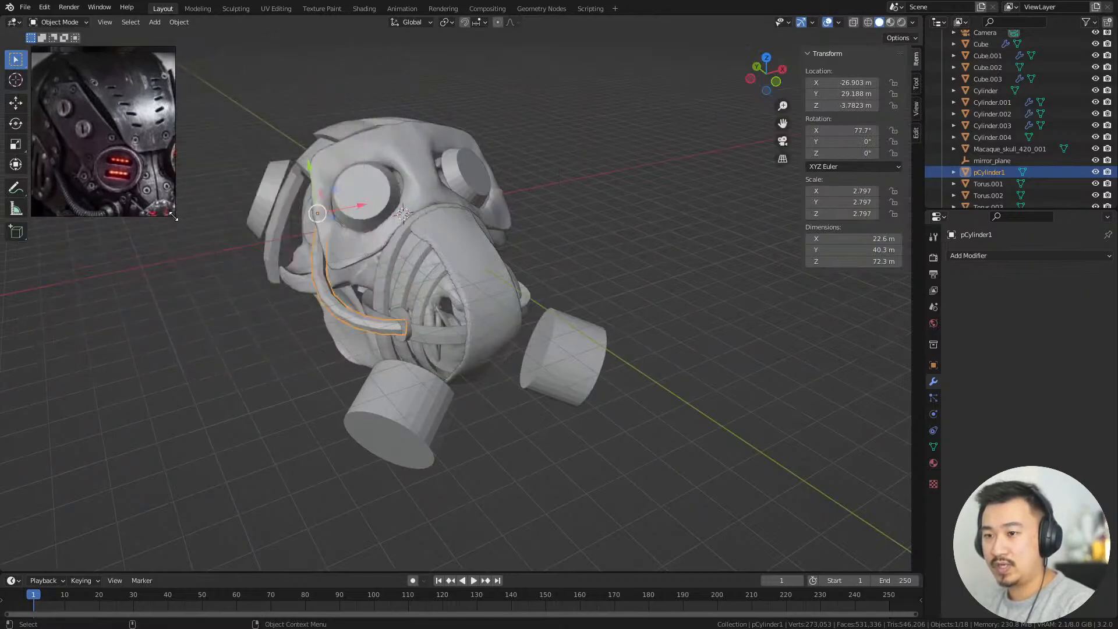
pyautogui.moveTo(116, 160); pyautogui.dragTo(117, 99, button='middle')
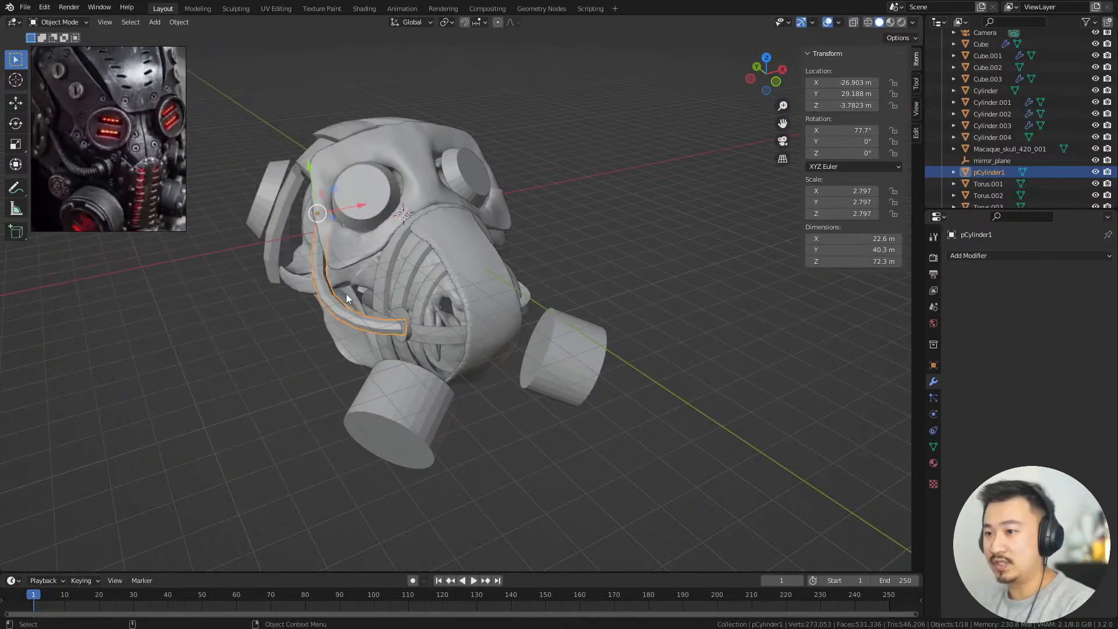
# Delete the old hose running from the side of the mask to the round connector on the muzzle
pyautogui.click(573, 345)
pyautogui.moveTo(560, 270); pyautogui.dragTo(713, 368, button='middle')
pyautogui.scroll(3, 714, 368)
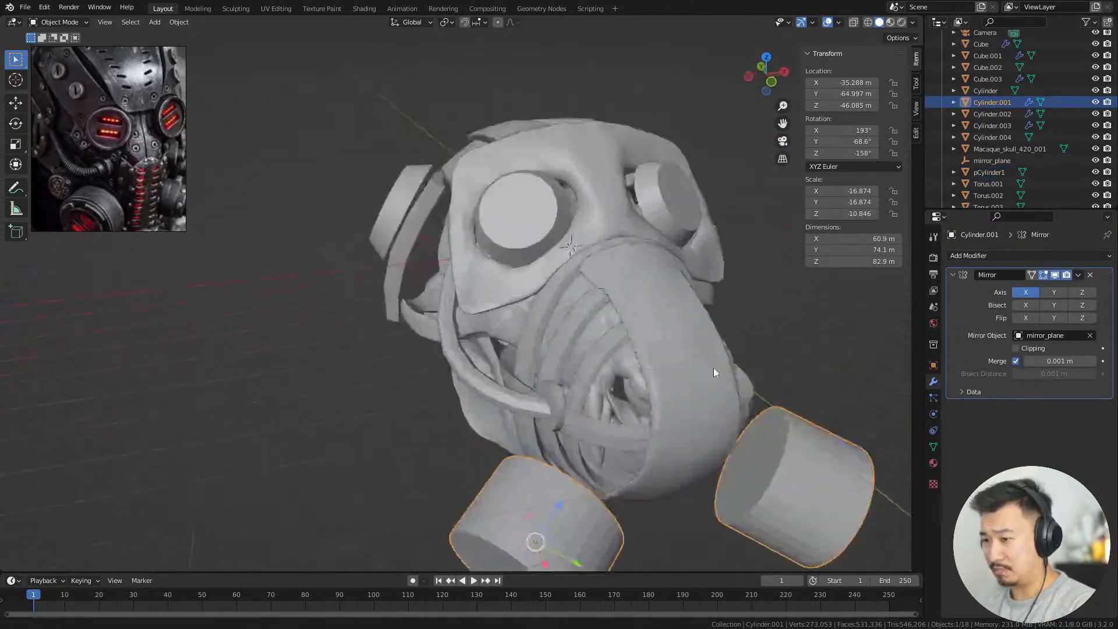
pyautogui.click(492, 411)
pyautogui.moveTo(492, 411); pyautogui.dragTo(670, 402, button='middle')
pyautogui.press('x')
pyautogui.click(735, 382)
pyautogui.moveTo(735, 364); pyautogui.dragTo(393, 400, button='middle')
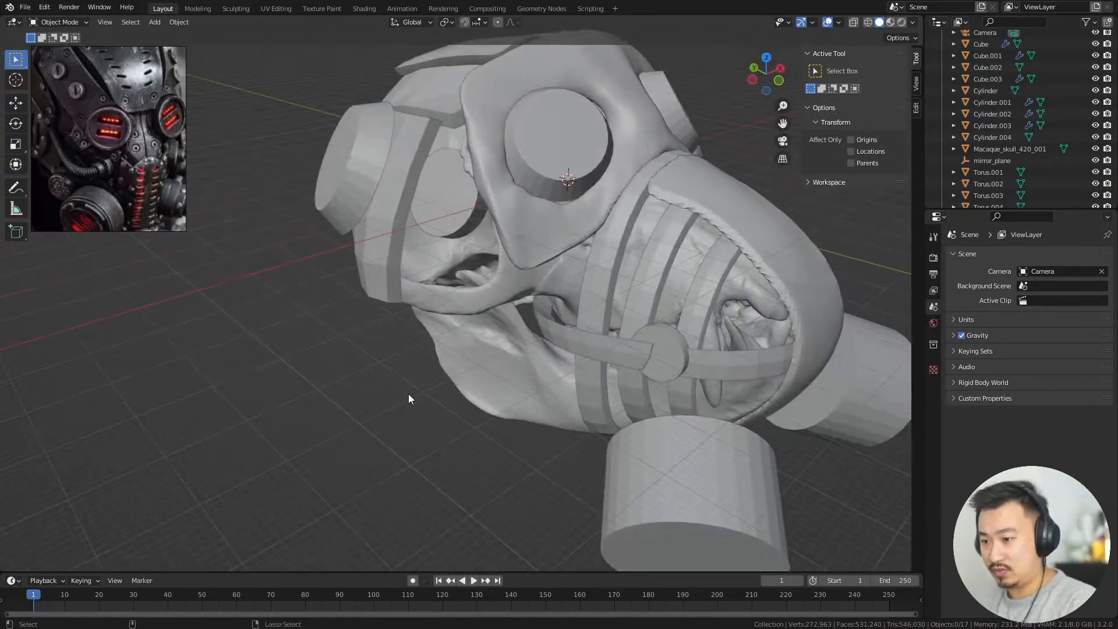
# Add a Bezier curve at the 3D cursor and isolate it in local view
pyautogui.hotkey('ctrl', 'a')
pyautogui.press('Escape')
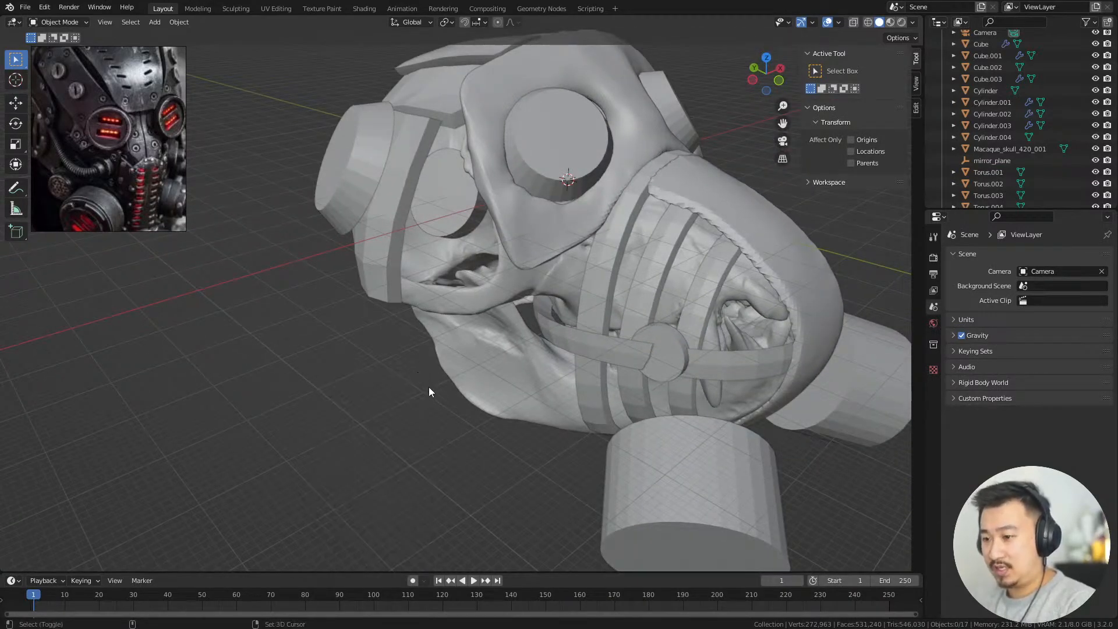
pyautogui.hotkey('shift', 'a')
pyautogui.moveTo(438, 393)
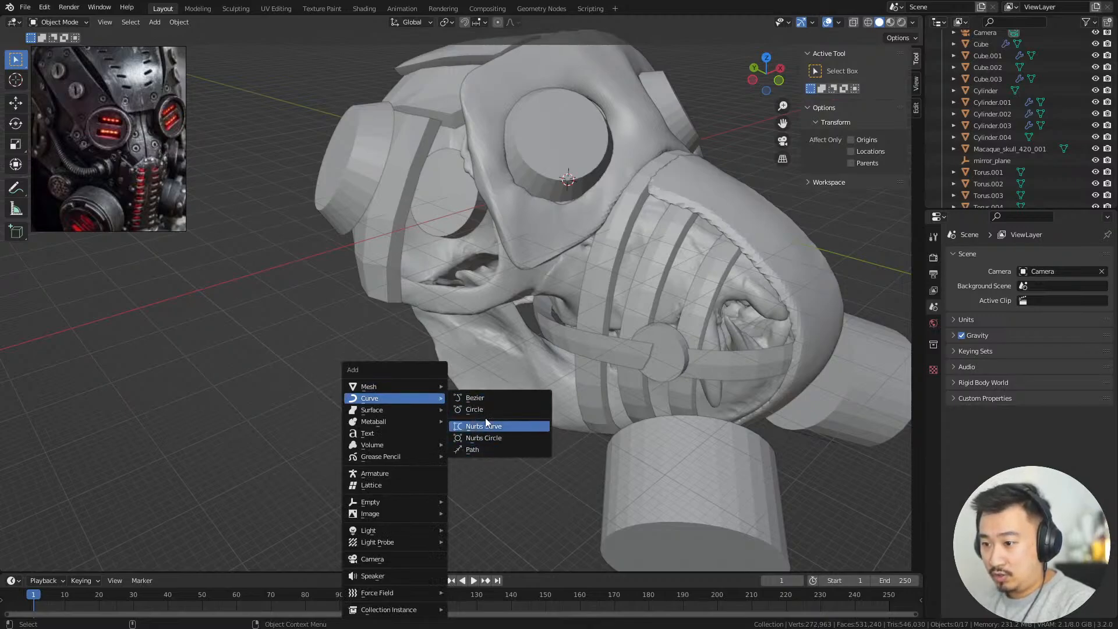
pyautogui.click(487, 396)
pyautogui.moveTo(487, 396); pyautogui.dragTo(611, 296, button='middle')
pyautogui.press('KP_Divide')
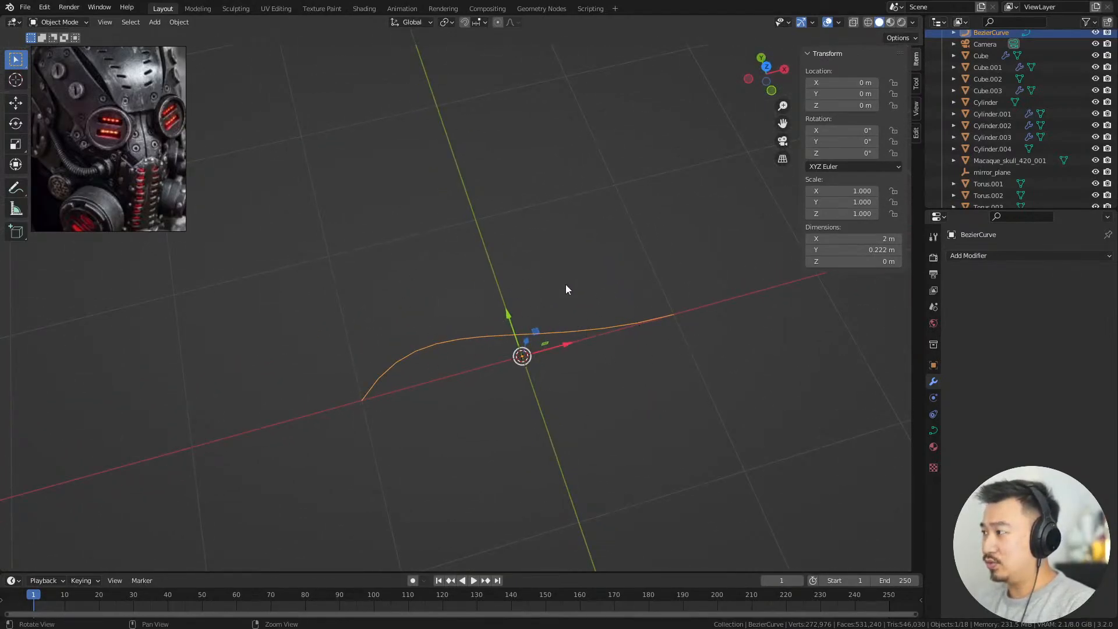
# Inspect the Bezier curve's two control points and their handles in Edit Mode, then return to Object Mode with the whole mask shown
pyautogui.moveTo(566, 289); pyautogui.dragTo(504, 282, button='middle')
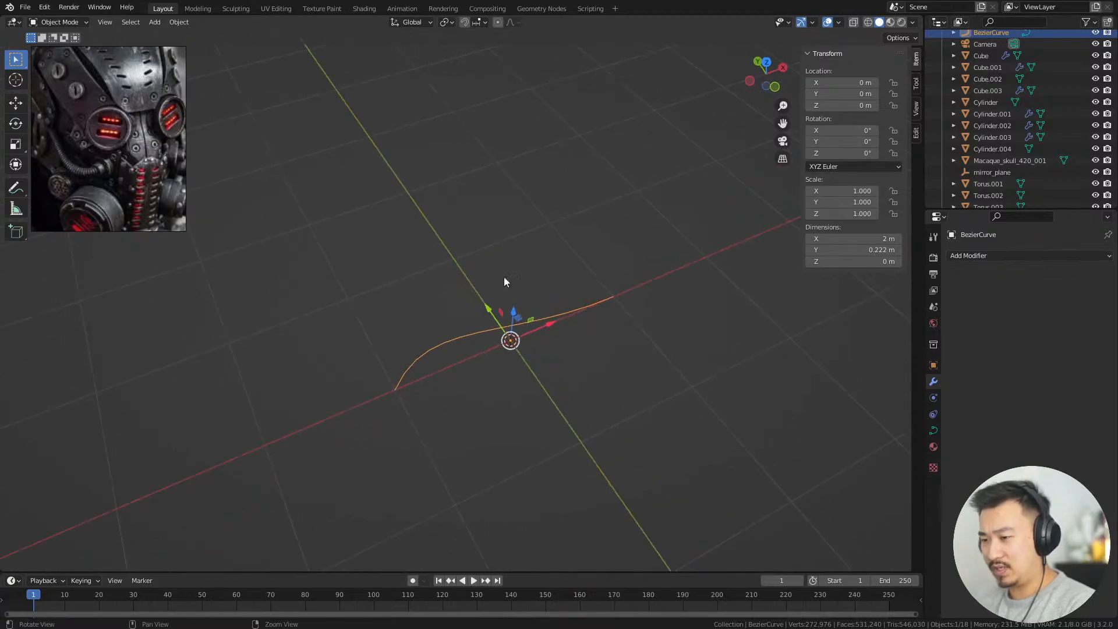
pyautogui.press('Tab')
pyautogui.click(395, 389)
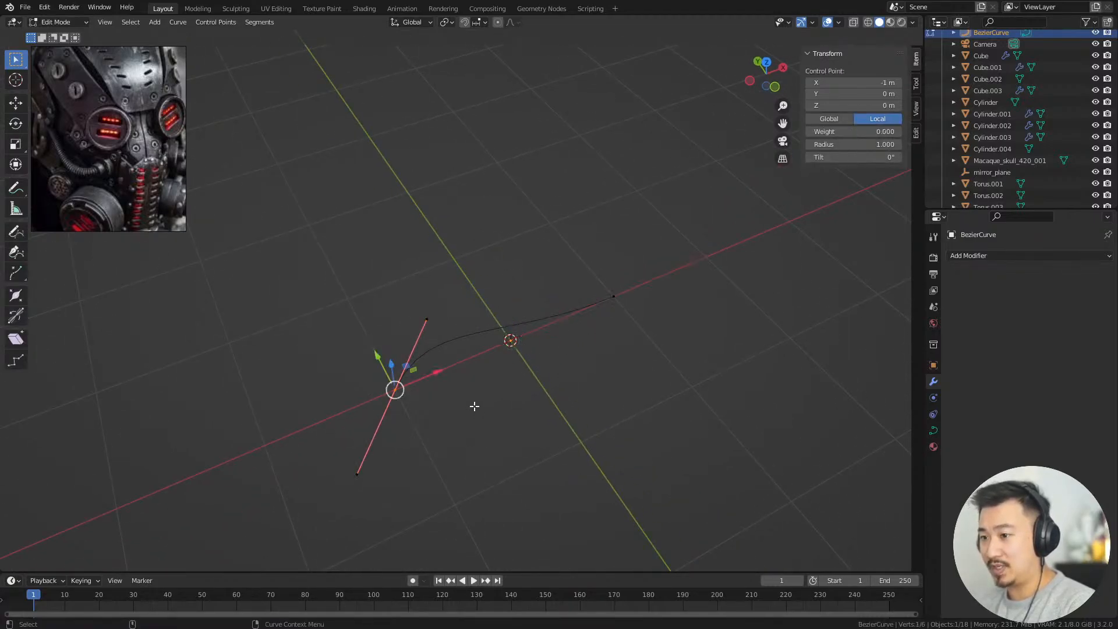
pyautogui.click(427, 325)
pyautogui.moveTo(489, 354); pyautogui.dragTo(429, 312, button='middle')
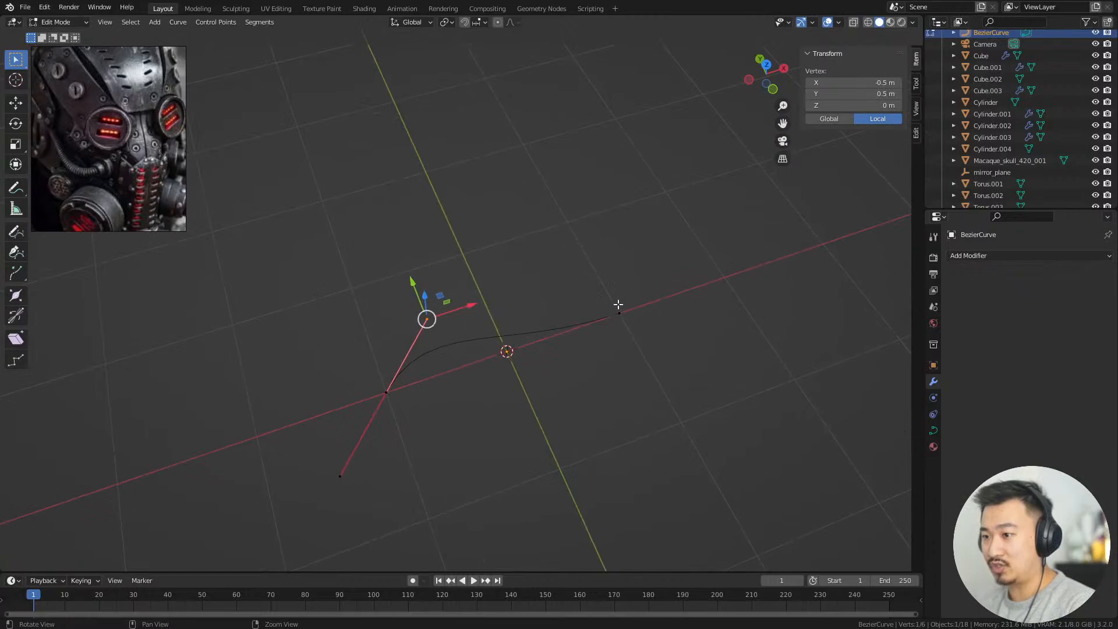
pyautogui.click(618, 305)
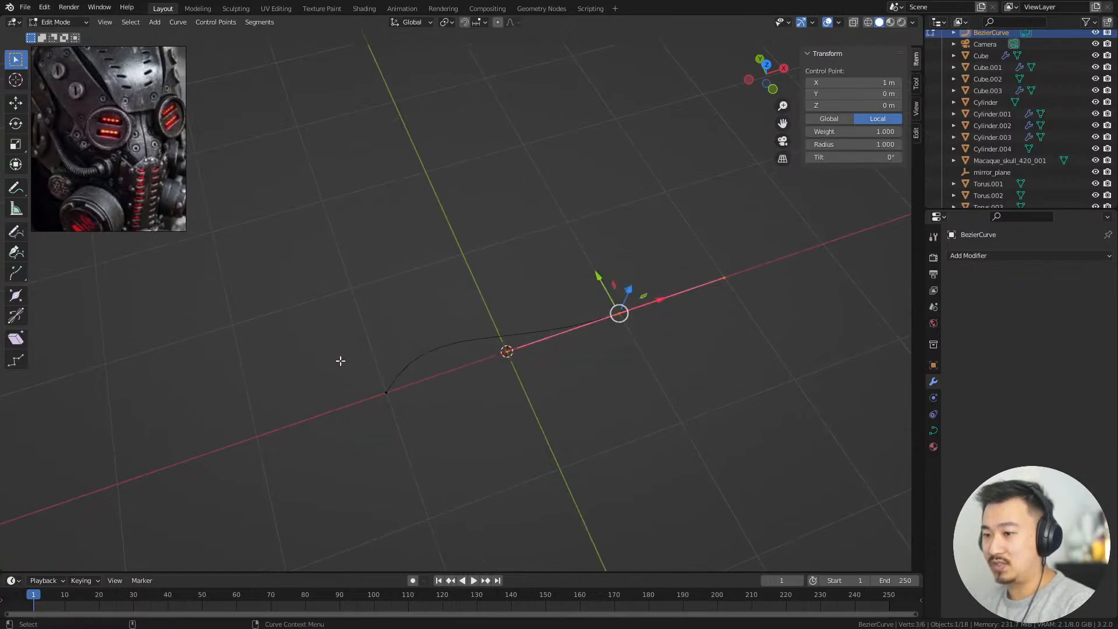
pyautogui.click(386, 392)
pyautogui.moveTo(386, 392); pyautogui.dragTo(602, 344, button='middle')
pyautogui.press('Tab')
pyautogui.press('KP_Divide')
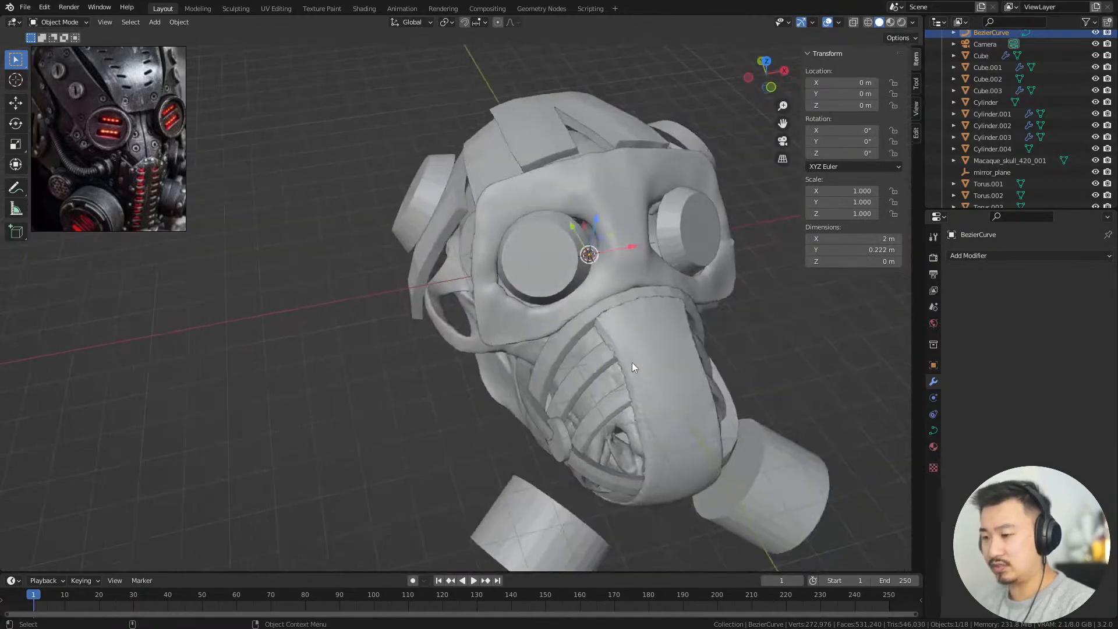
# Move the Bezier curve out beside the mask, by about -50.6 m in X and -32.7 m in Y
pyautogui.keyDown('alt'); pyautogui.moveTo(446, 292); pyautogui.dragTo(630, 316); pyautogui.keyUp('alt')
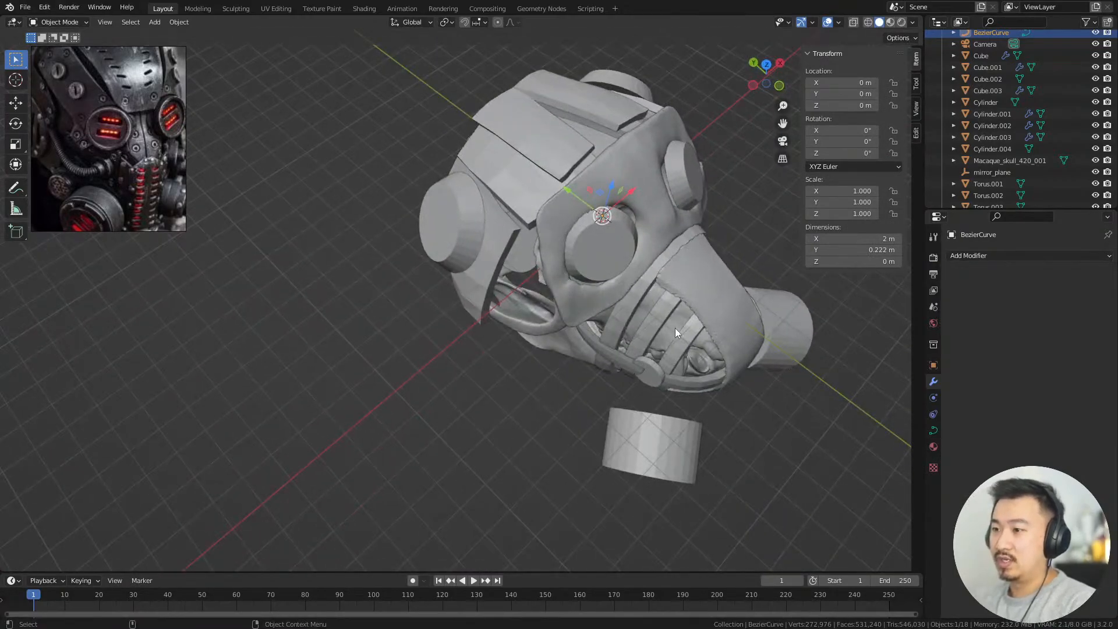
pyautogui.press('g')
pyautogui.click(644, 460)
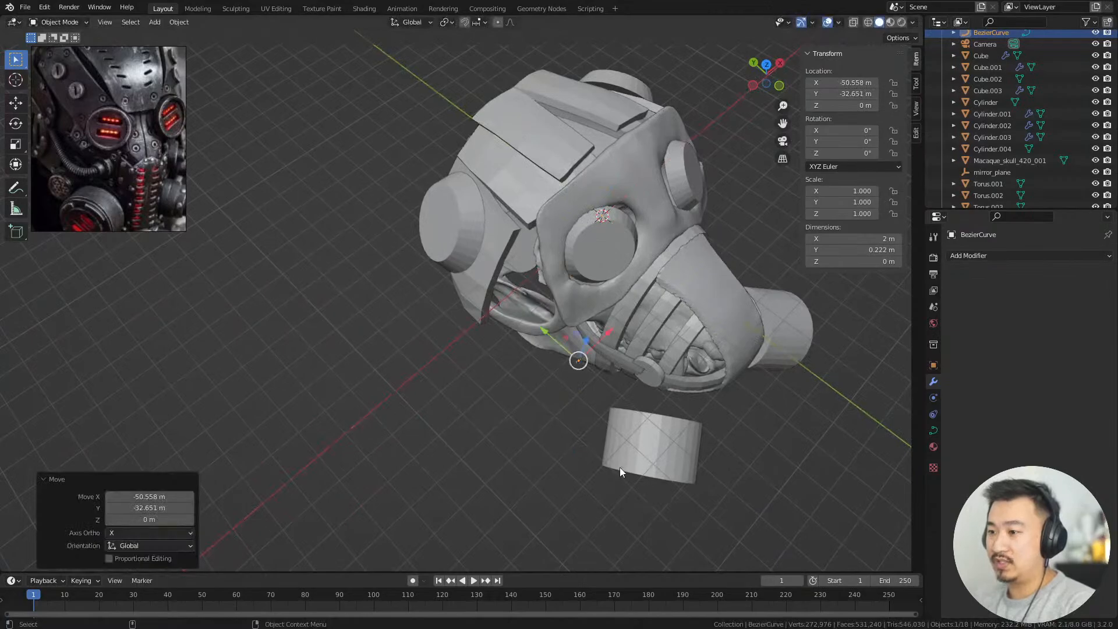
# Scale the Bezier curve up uniformly to a scale of about 56.8 so it suits the mask's size
pyautogui.press('s')
pyautogui.click(855, 558)
pyautogui.press('s')
pyautogui.click(784, 525)
pyautogui.press('s')
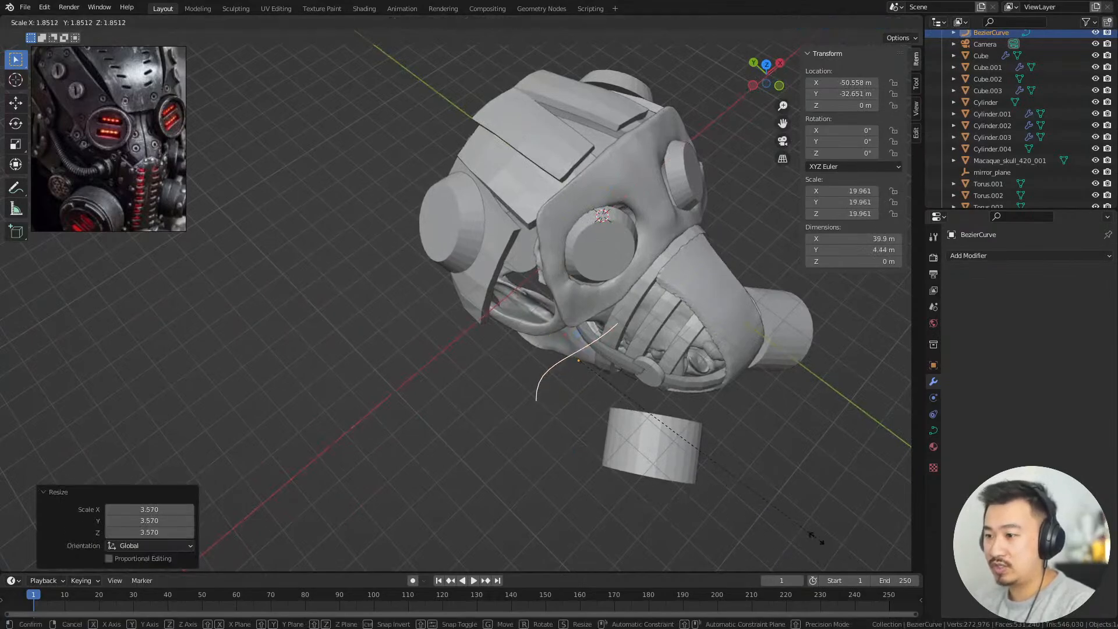
pyautogui.click(826, 528)
# Rotate the Bezier curve 103° about Z and move it beside the mask, to about X -48.2, Y -28.4, Z -23 m
pyautogui.press('r')
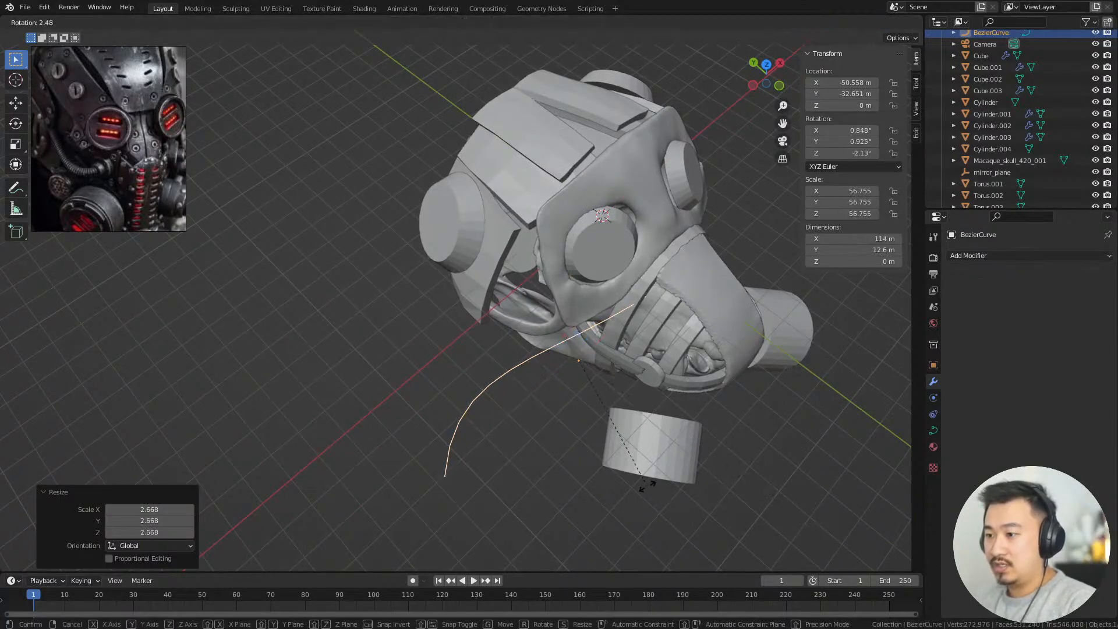
pyautogui.press('z')
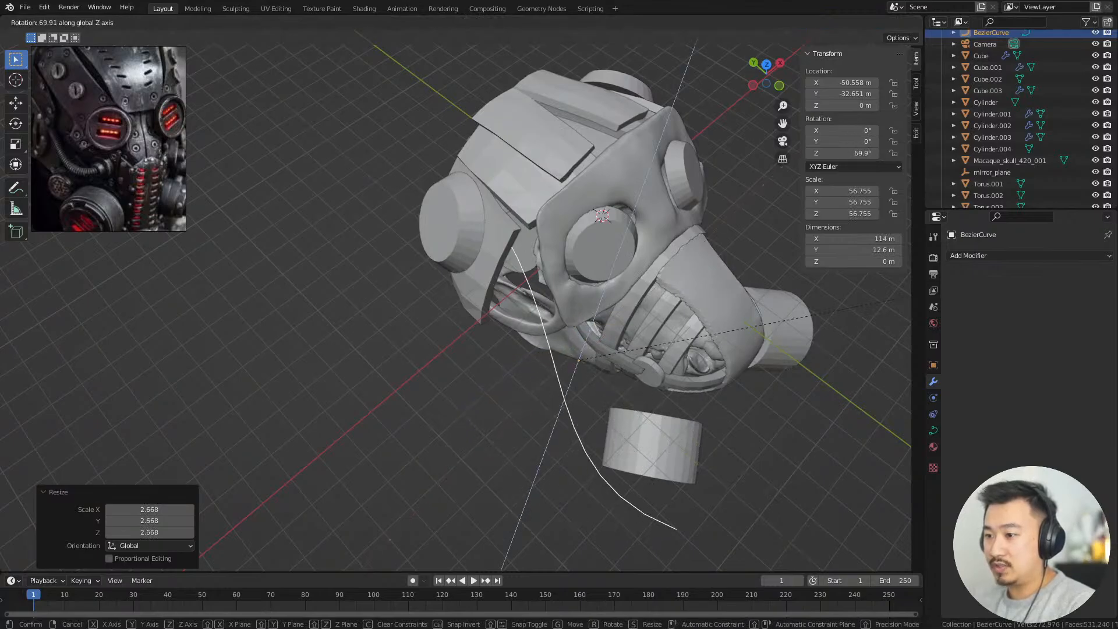
pyautogui.click(664, 236)
pyautogui.moveTo(664, 236); pyautogui.dragTo(660, 189, button='middle')
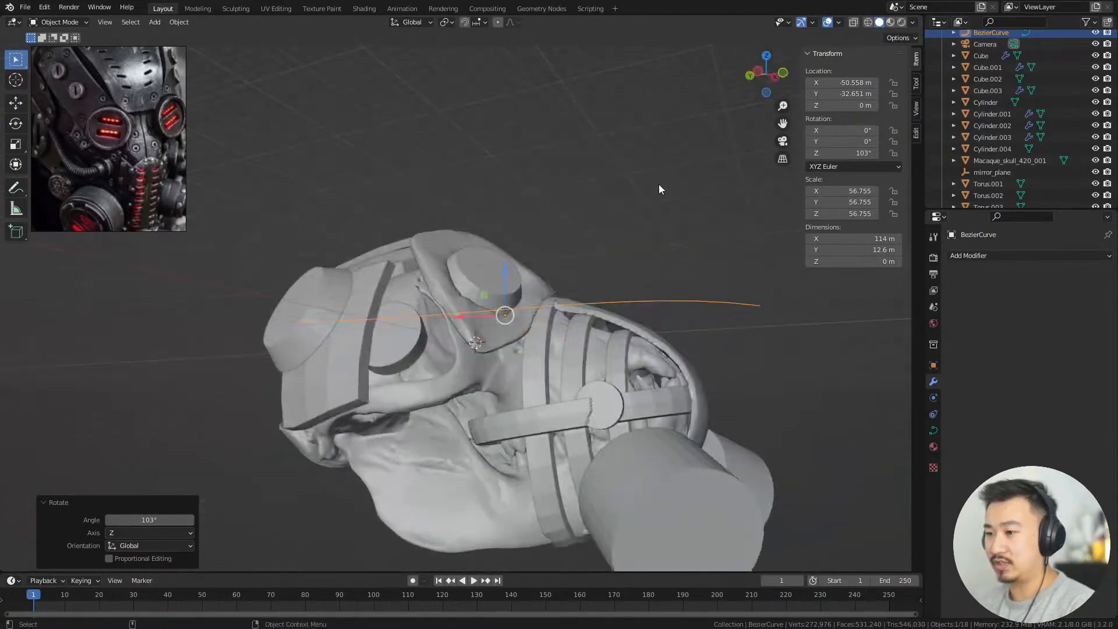
pyautogui.press('g')
pyautogui.click(663, 333)
pyautogui.moveTo(664, 333)
pyautogui.mouseDown(button='middle')
pyautogui.moveTo(595, 331)
pyautogui.moveTo(655, 299)
pyautogui.moveTo(625, 316)
pyautogui.moveTo(658, 327)
pyautogui.mouseUp(button='middle')
pyautogui.scroll(1, 421, 406)
# In Edit Mode, rotate the handles of the curve's rear control point about -35.8° around the Z axis
pyautogui.moveTo(421, 407); pyautogui.dragTo(438, 427, button='middle')
pyautogui.press('Tab')
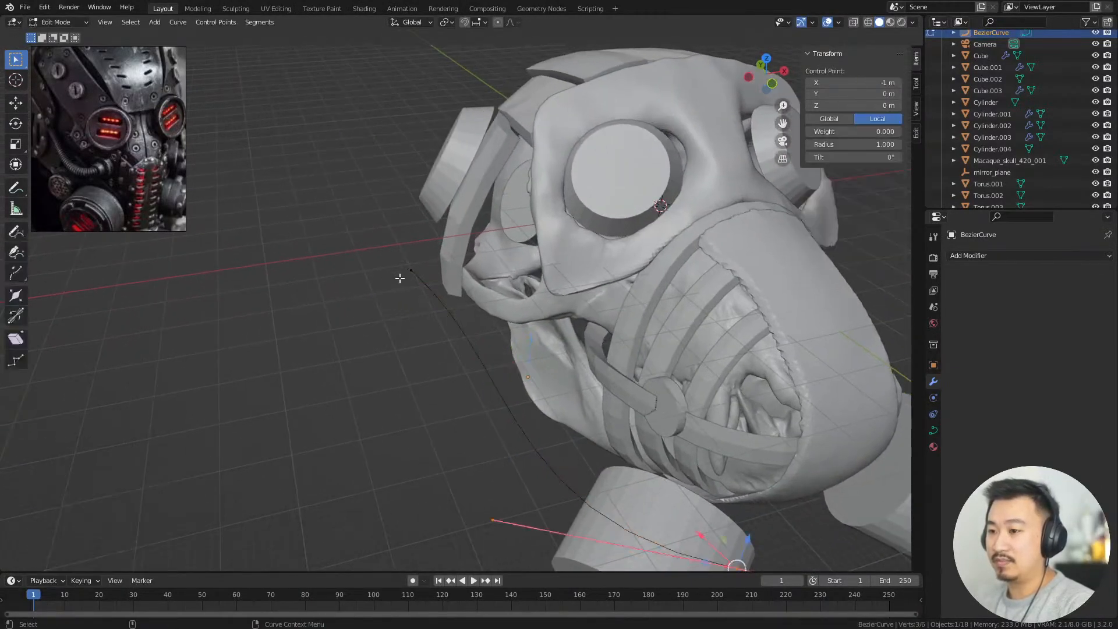
pyautogui.click(410, 272)
pyautogui.keyDown('shift'); pyautogui.moveTo(447, 313); pyautogui.dragTo(457, 355, button='middle'); pyautogui.keyUp('shift')
pyautogui.scroll(2, 457, 355)
pyautogui.click(562, 472)
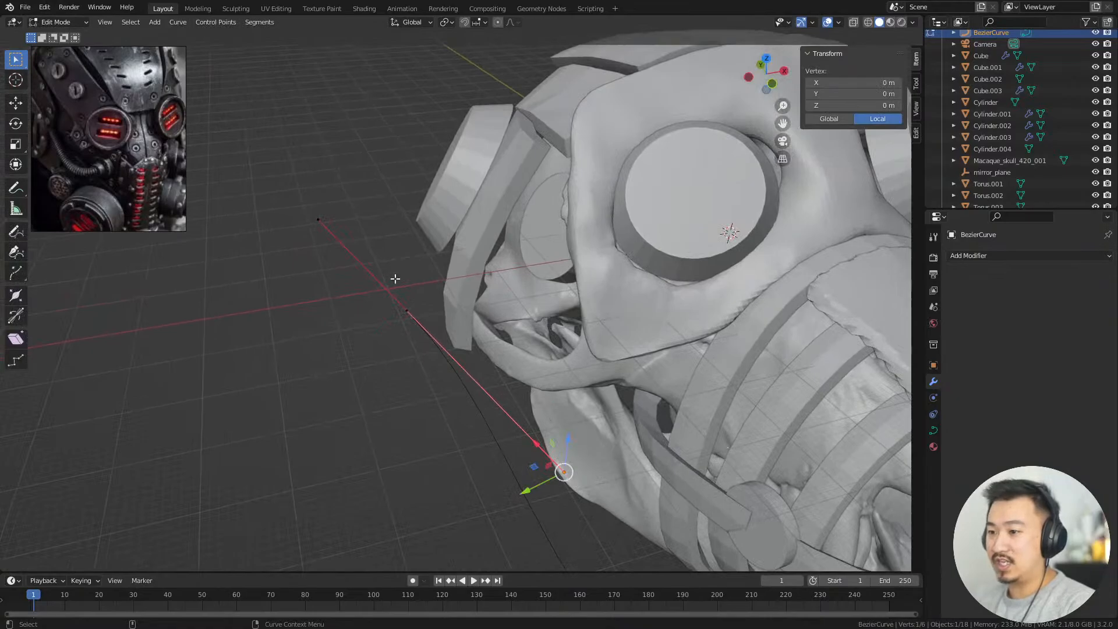
pyautogui.click(406, 312)
pyautogui.press('r')
pyautogui.press('z')
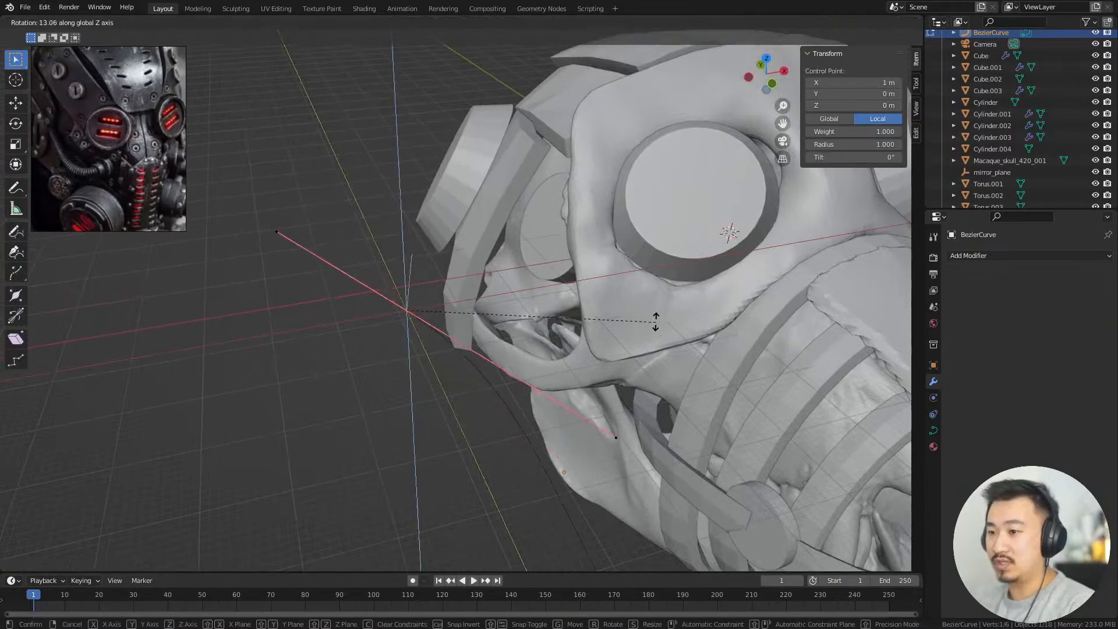
pyautogui.click(530, 449)
pyautogui.moveTo(531, 449); pyautogui.dragTo(551, 401, button='middle')
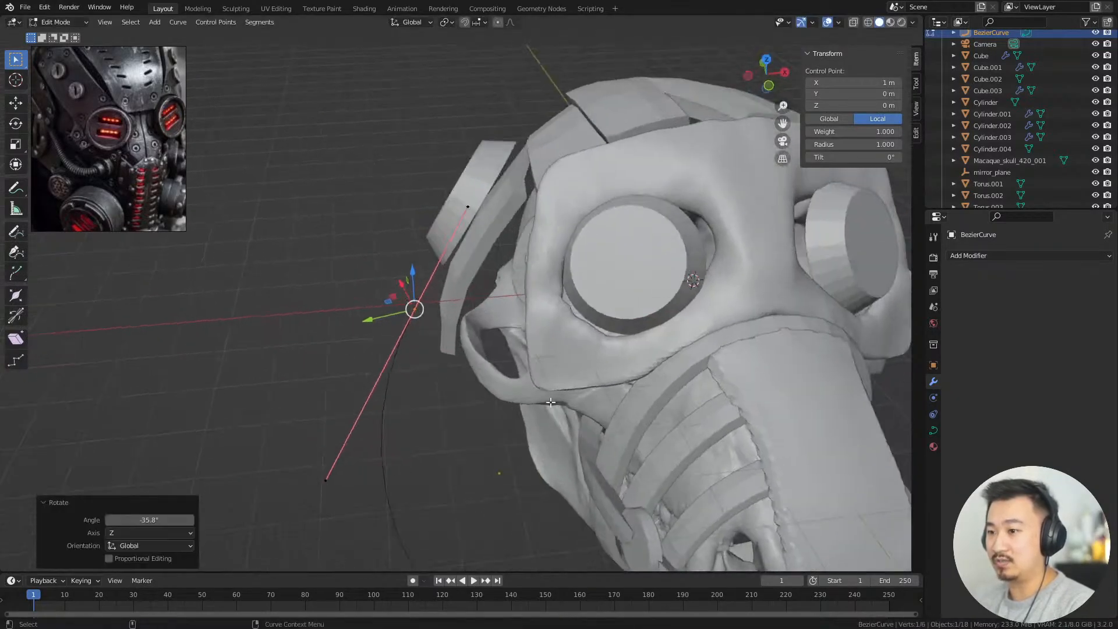
# Move the rear control point onto the flat disc behind the eye, to about local X 0.679, Y -0.419, Z 0.397 m
pyautogui.press('g')
pyautogui.press('x')
pyautogui.click(590, 369)
pyautogui.moveTo(591, 369); pyautogui.dragTo(647, 348, button='middle')
pyautogui.press('g')
pyautogui.click(686, 256)
pyautogui.moveTo(687, 256); pyautogui.dragTo(763, 349, button='middle')
pyautogui.press('g')
pyautogui.click(684, 371)
# Turn the curve into a tube with a round bevel, trying a depth of 0.08 m and settling on 0.07 m
pyautogui.click(933, 431)
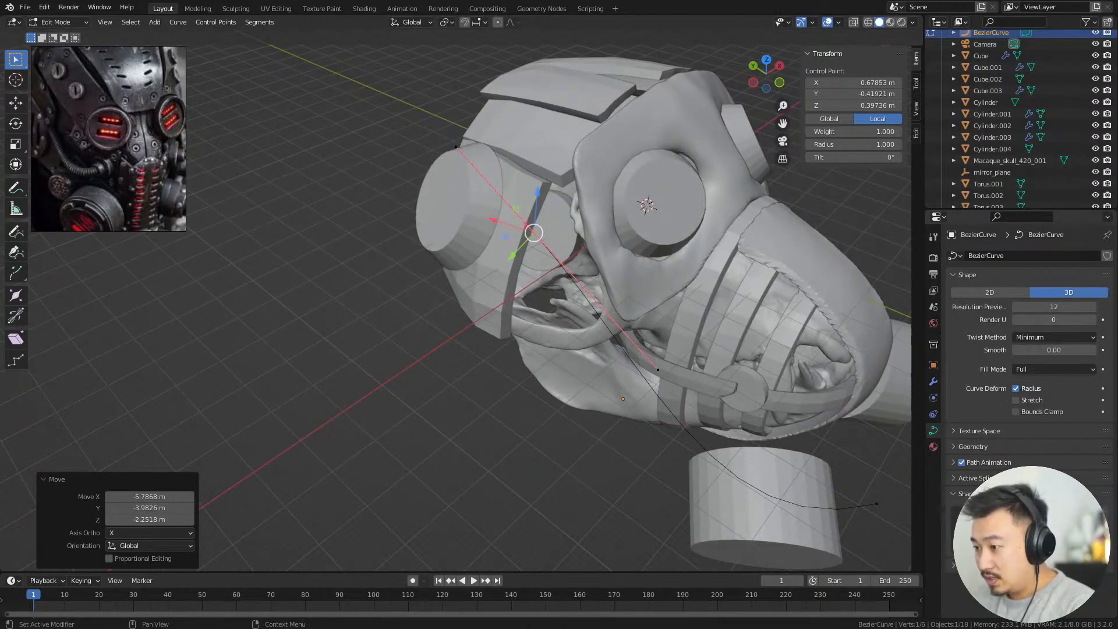
pyautogui.click(965, 446)
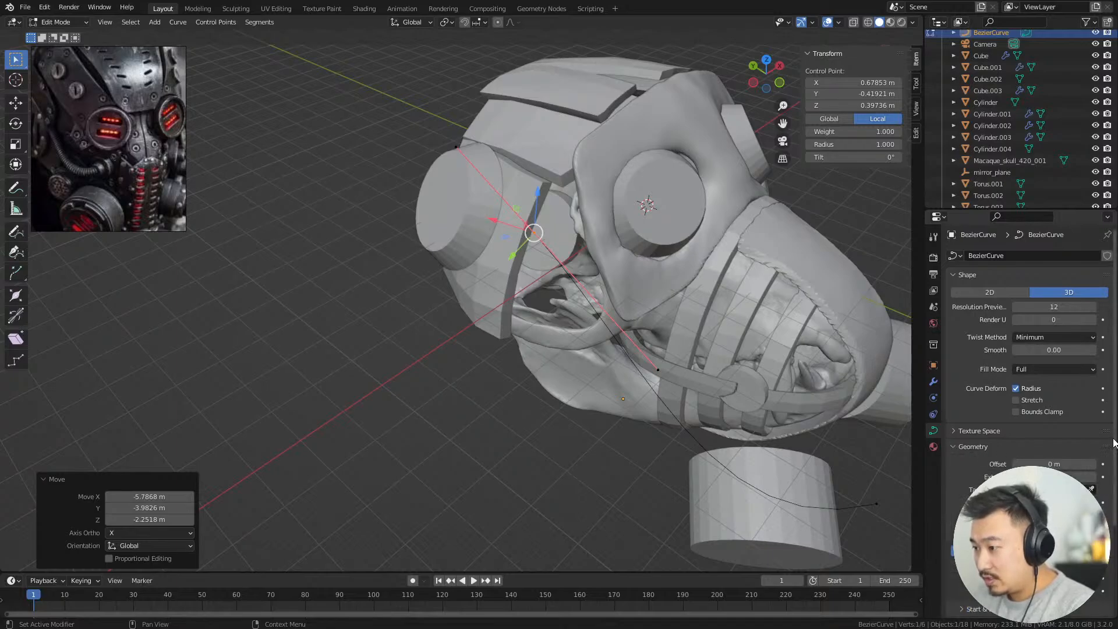
pyautogui.moveTo(1113, 436); pyautogui.dragTo(1113, 440)
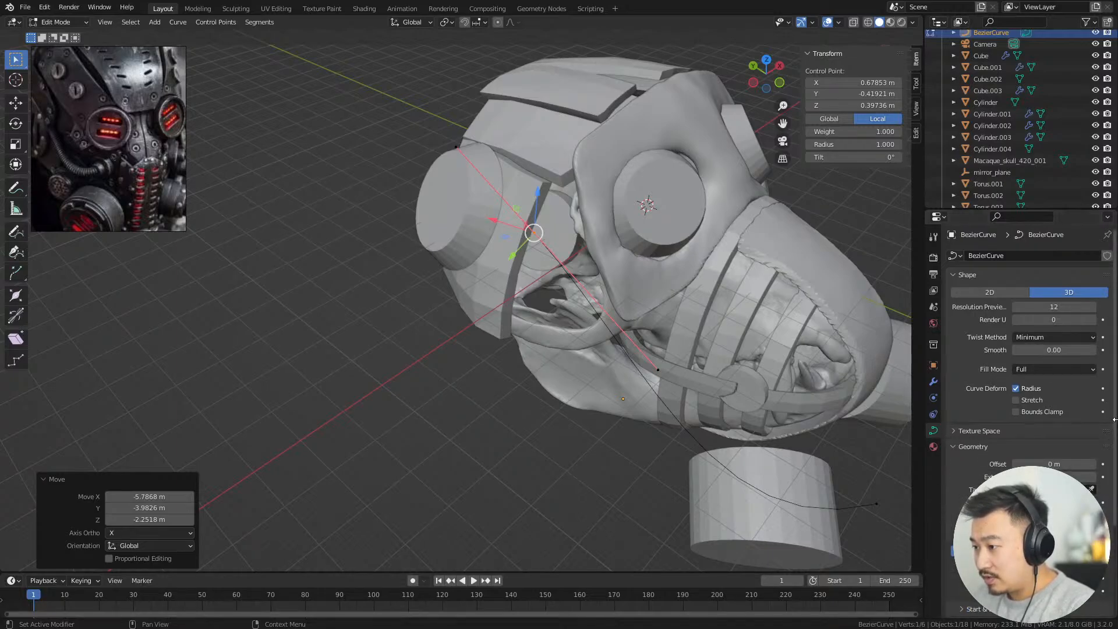
pyautogui.scroll(-4, 1114, 419)
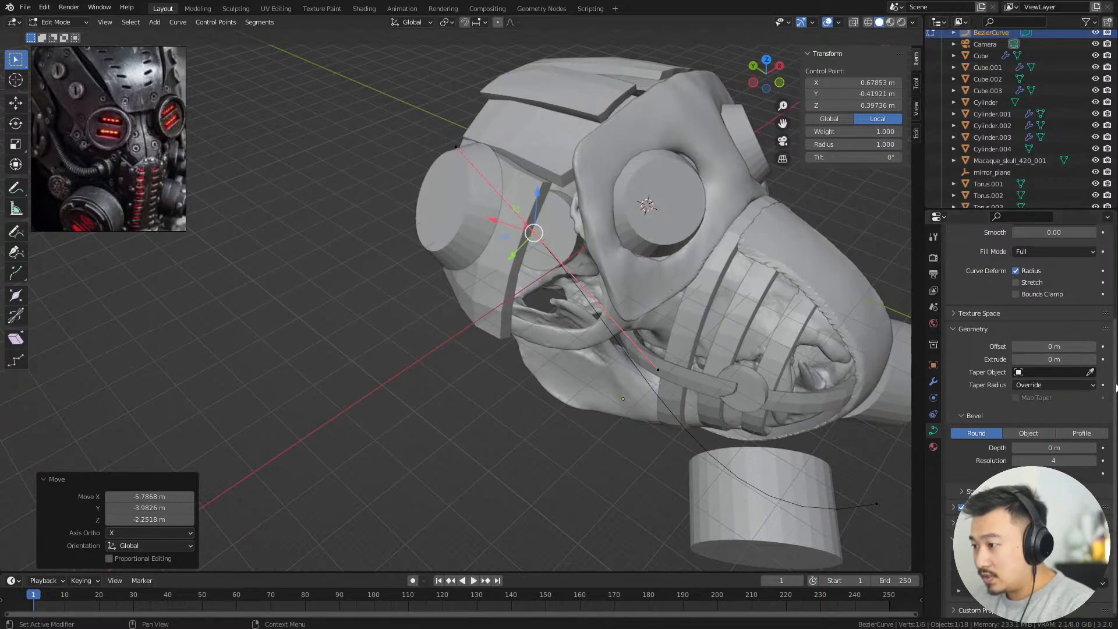
pyautogui.moveTo(1057, 448); pyautogui.dragTo(1068, 450)
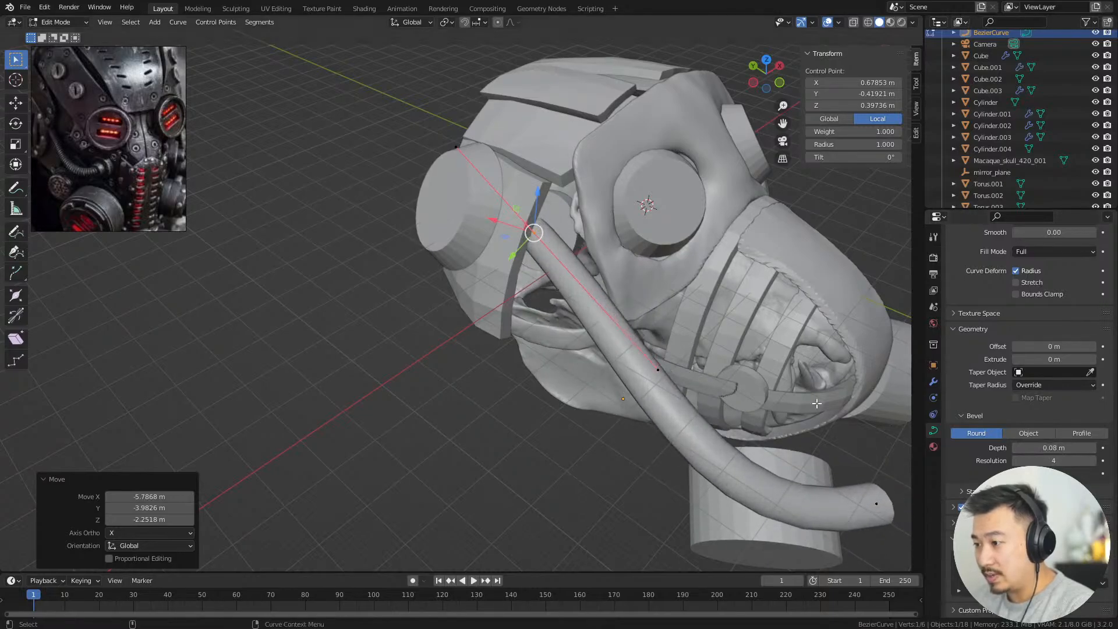
pyautogui.keyDown('alt'); pyautogui.moveTo(639, 397); pyautogui.dragTo(604, 366, button='middle'); pyautogui.keyUp('alt')
pyautogui.moveTo(604, 366)
pyautogui.keyDown('alt'); pyautogui.mouseDown()
pyautogui.moveTo(550, 335)
pyautogui.moveTo(604, 366)
pyautogui.mouseUp(); pyautogui.keyUp('alt')
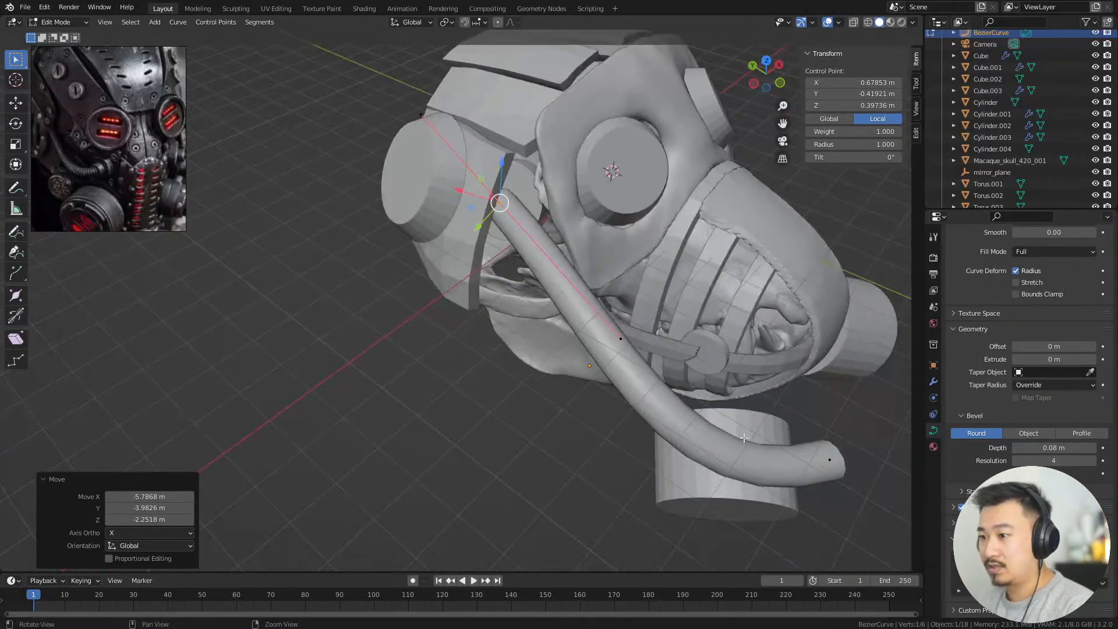
pyautogui.keyDown('alt'); pyautogui.moveTo(744, 438); pyautogui.dragTo(751, 399); pyautogui.keyUp('alt')
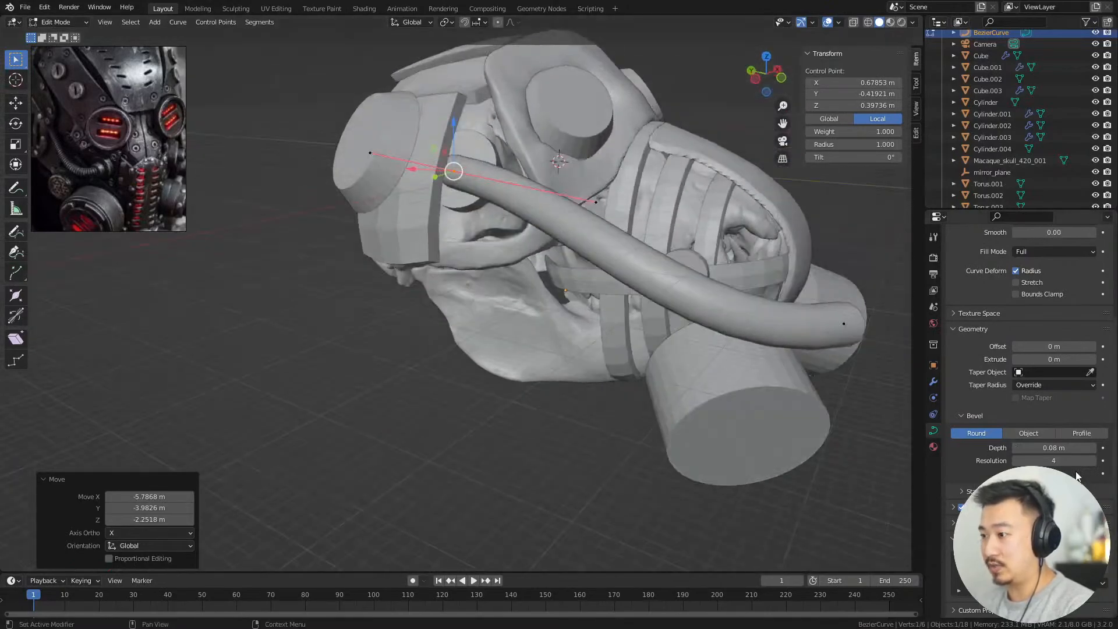
pyautogui.moveTo(1056, 450); pyautogui.dragTo(1054, 453)
pyautogui.keyDown('alt'); pyautogui.moveTo(802, 337); pyautogui.dragTo(751, 355, button='middle'); pyautogui.keyUp('alt')
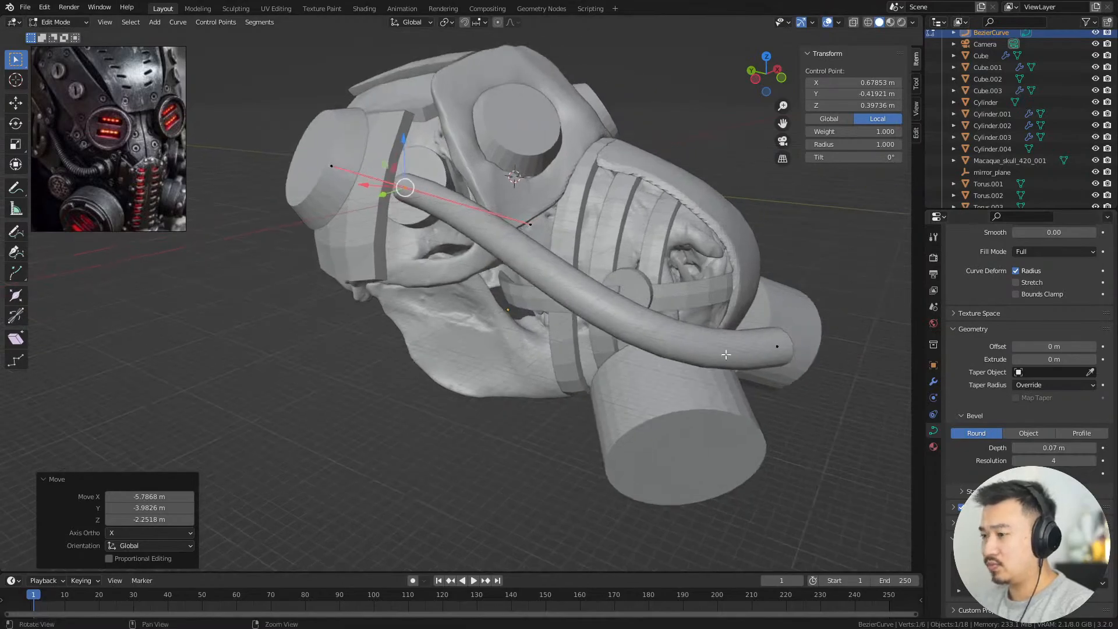
pyautogui.keyDown('alt'); pyautogui.moveTo(751, 355); pyautogui.dragTo(725, 382); pyautogui.keyUp('alt')
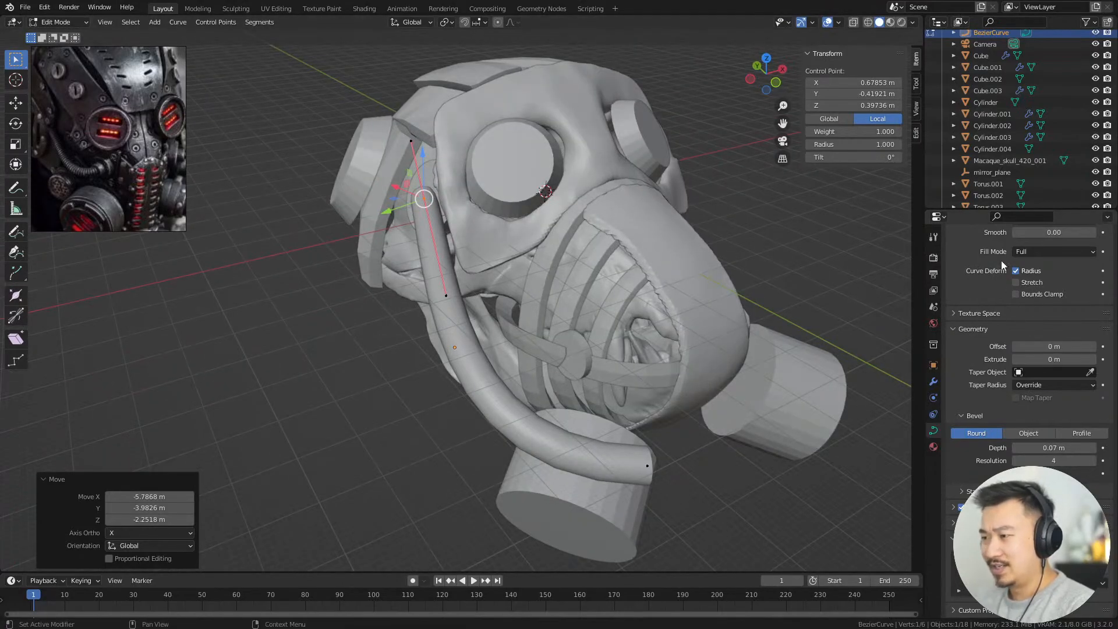
pyautogui.keyDown('alt'); pyautogui.moveTo(901, 302); pyautogui.dragTo(740, 381); pyautogui.keyUp('alt')
# Rotate the rear control point's handles about Z to adjust how the hose leaves the disc behind the eye
pyautogui.press('r')
pyautogui.press('z')
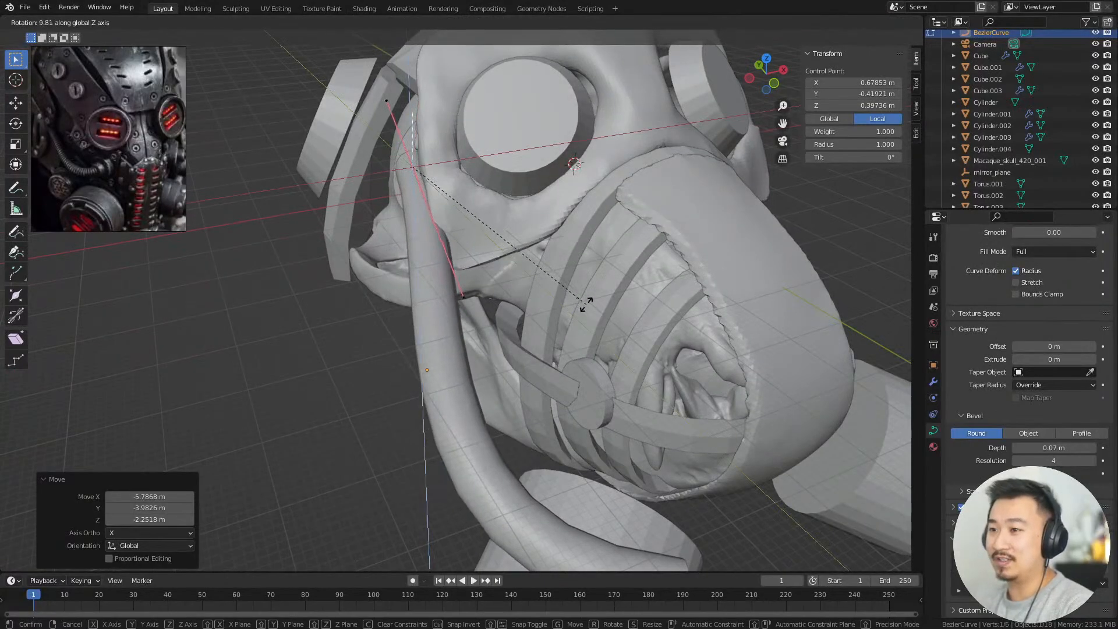
pyautogui.click(492, 317)
pyautogui.keyDown('alt'); pyautogui.moveTo(492, 317); pyautogui.dragTo(476, 258); pyautogui.keyUp('alt')
pyautogui.keyDown('alt'); pyautogui.moveTo(736, 504); pyautogui.dragTo(663, 326); pyautogui.keyUp('alt')
# Examine the hose's route along the side of the mask from several angles, with and without X-ray display
pyautogui.press('Tab')
pyautogui.press('Tab')
pyautogui.keyDown('alt'); pyautogui.moveTo(574, 249); pyautogui.dragTo(609, 346); pyautogui.keyUp('alt')
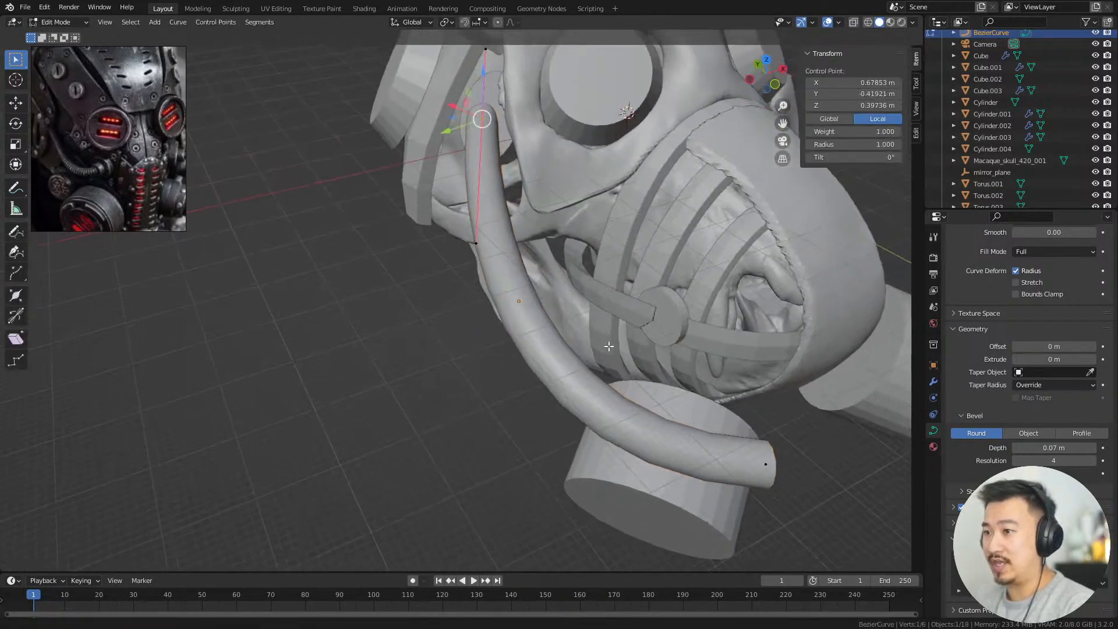
pyautogui.moveTo(621, 392)
pyautogui.keyDown('alt'); pyautogui.mouseDown()
pyautogui.moveTo(582, 361)
pyautogui.moveTo(553, 379)
pyautogui.moveTo(652, 315)
pyautogui.moveTo(608, 399)
pyautogui.moveTo(580, 309)
pyautogui.moveTo(499, 227)
pyautogui.mouseUp(); pyautogui.keyUp('alt')
pyautogui.hotkey('alt', 'z')
pyautogui.hotkey('shift', 'z')
pyautogui.hotkey('alt', 'z')
pyautogui.hotkey('alt', 'z')
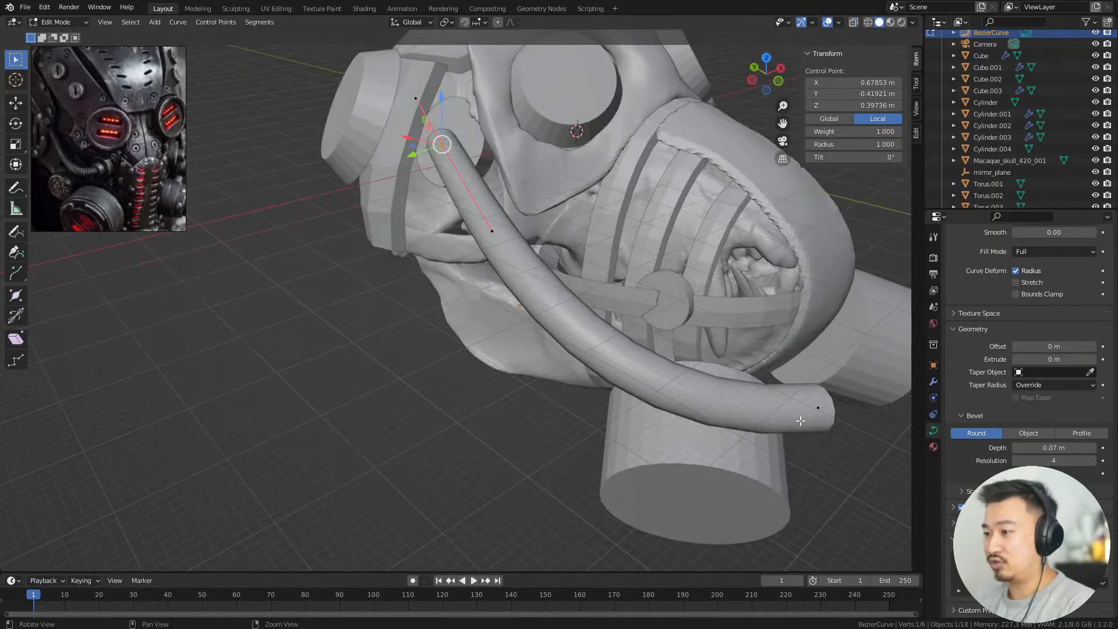
pyautogui.keyDown('alt'); pyautogui.moveTo(635, 385); pyautogui.dragTo(541, 337); pyautogui.keyUp('alt')
pyautogui.moveTo(541, 337); pyautogui.dragTo(515, 68, button='middle')
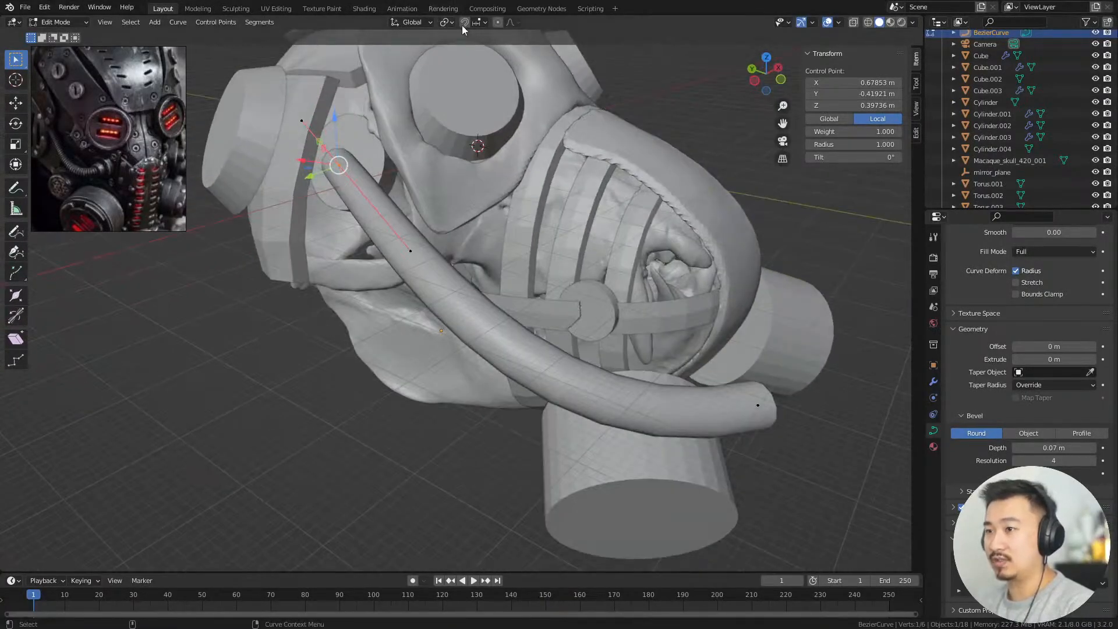
# Convert the hose curve to a mesh, inspect its vertices in Edit Mode, and undo the conversion
pyautogui.press('Tab')
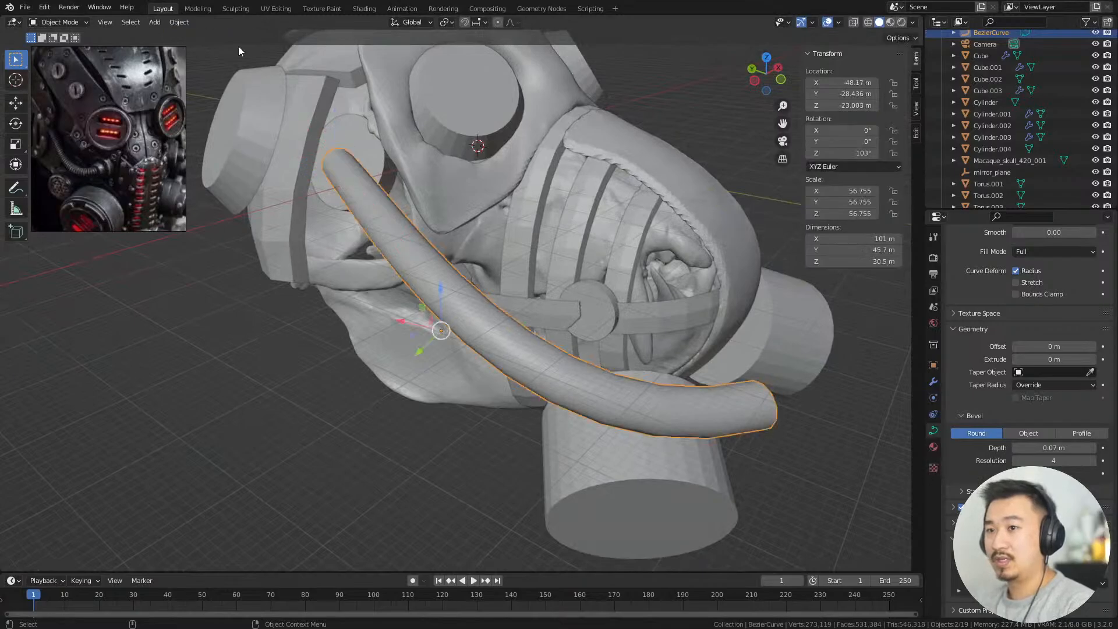
pyautogui.click(180, 23)
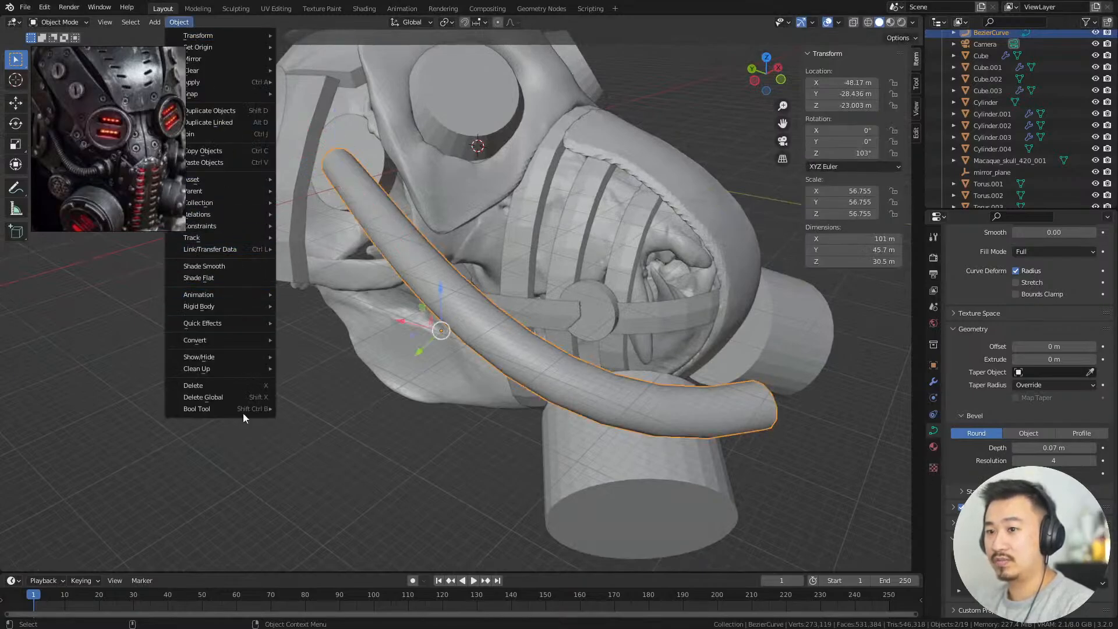
pyautogui.click(319, 353)
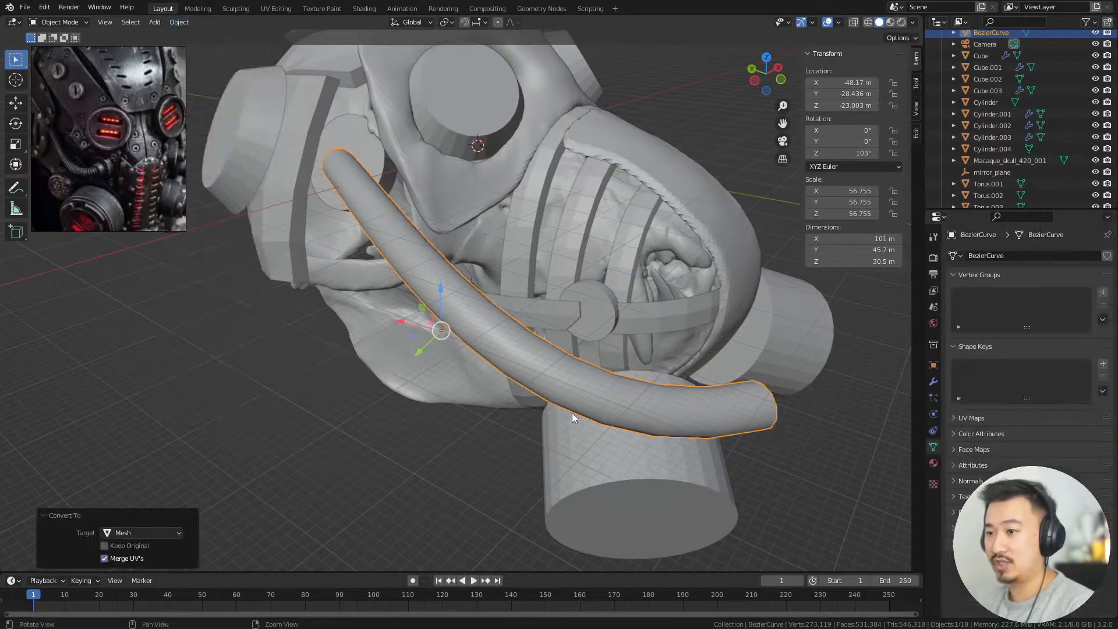
pyautogui.press('Tab')
pyautogui.moveTo(572, 414); pyautogui.dragTo(550, 380, button='middle')
pyautogui.press('Tab')
pyautogui.hotkey('ctrl', 'z')
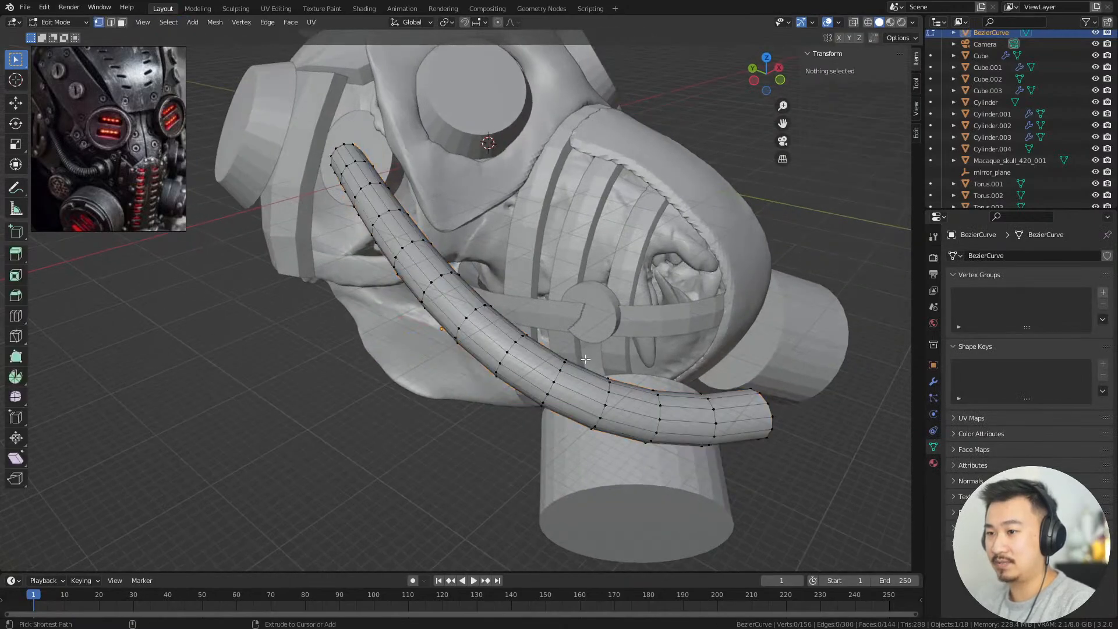
pyautogui.hotkey('ctrl', 'z')
pyautogui.hotkey('ctrl', 'z')
# Move the hose's front control point about 32.7 m along Y, back toward the round strap button
pyautogui.moveTo(878, 410); pyautogui.dragTo(846, 457, button='middle')
pyautogui.press('Tab')
pyautogui.press('g')
pyautogui.press('y')
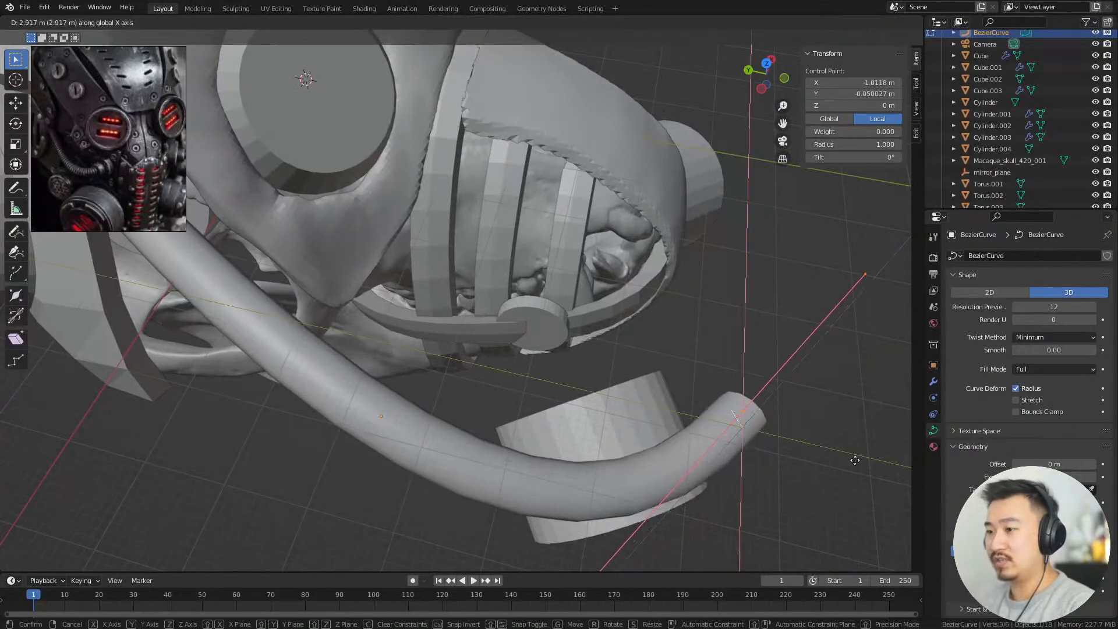
pyautogui.click(669, 390)
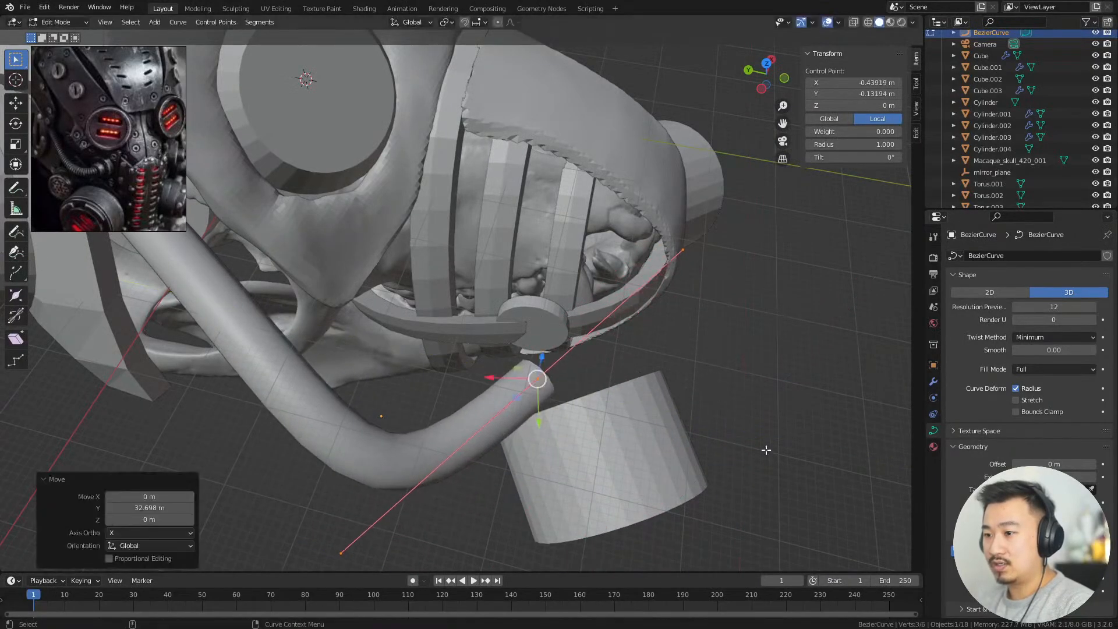
pyautogui.moveTo(669, 390); pyautogui.dragTo(697, 407, button='middle')
# Shift the front control point along X and Z and about 2.8 m along Y so the hose end meets the strap button
pyautogui.press('g')
pyautogui.press('x')
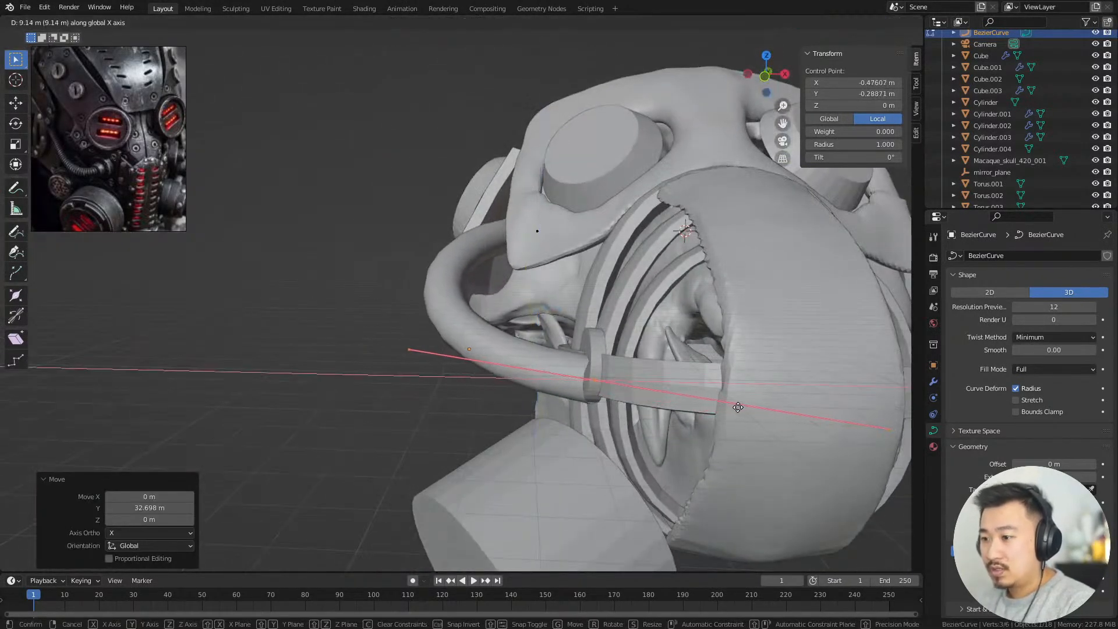
pyautogui.click(734, 403)
pyautogui.press('g')
pyautogui.press('z')
pyautogui.click(750, 401)
pyautogui.moveTo(749, 402); pyautogui.dragTo(759, 462, button='middle')
pyautogui.press('g')
pyautogui.press('y')
pyautogui.click(815, 458)
# Rotate the front control point's handles about Z toward the strap button and scale them to about 0.454
pyautogui.press('r')
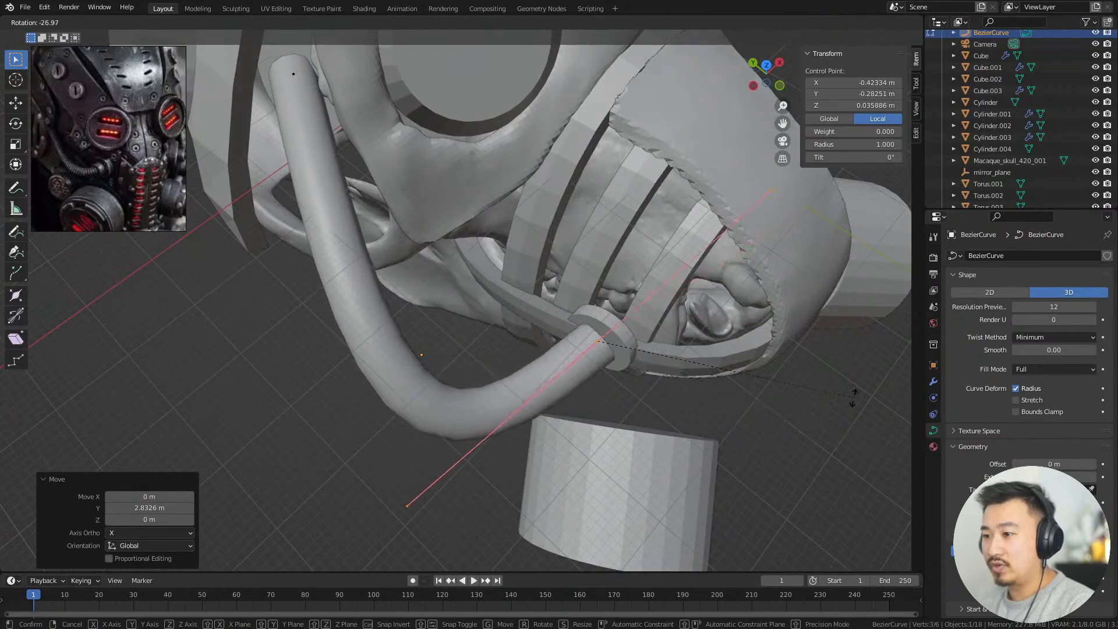
pyautogui.press('z')
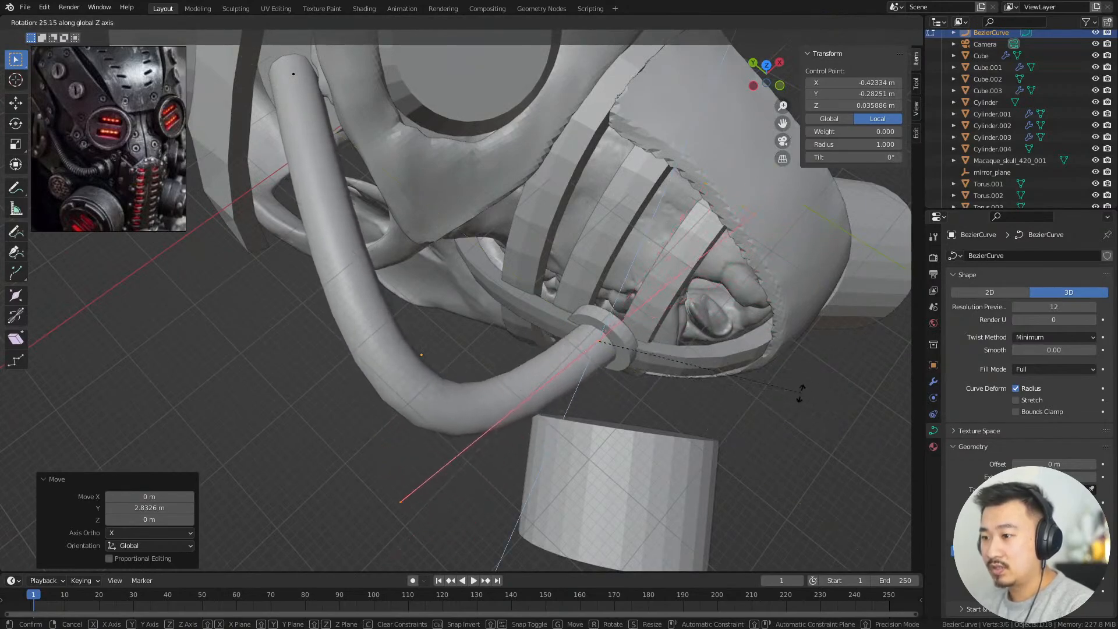
pyautogui.click(806, 367)
pyautogui.moveTo(806, 366); pyautogui.dragTo(754, 428, button='middle')
pyautogui.press('s')
pyautogui.click(617, 424)
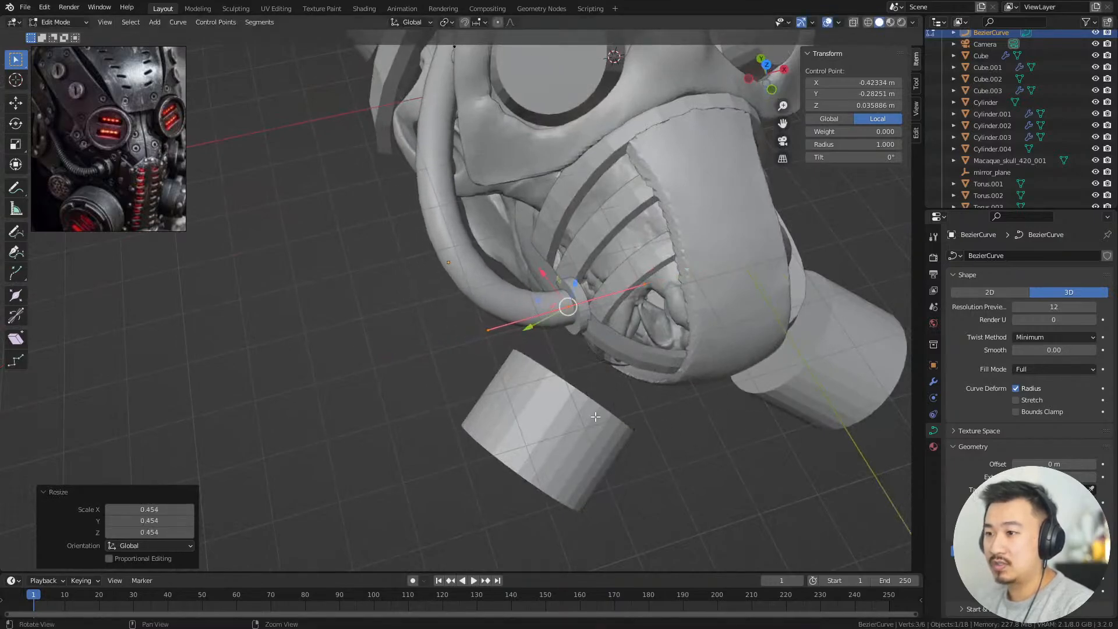
# Rotate the rear control point's handles about -51.4° around Z and scale them to about 0.486
pyautogui.moveTo(617, 424); pyautogui.dragTo(675, 357, button='middle')
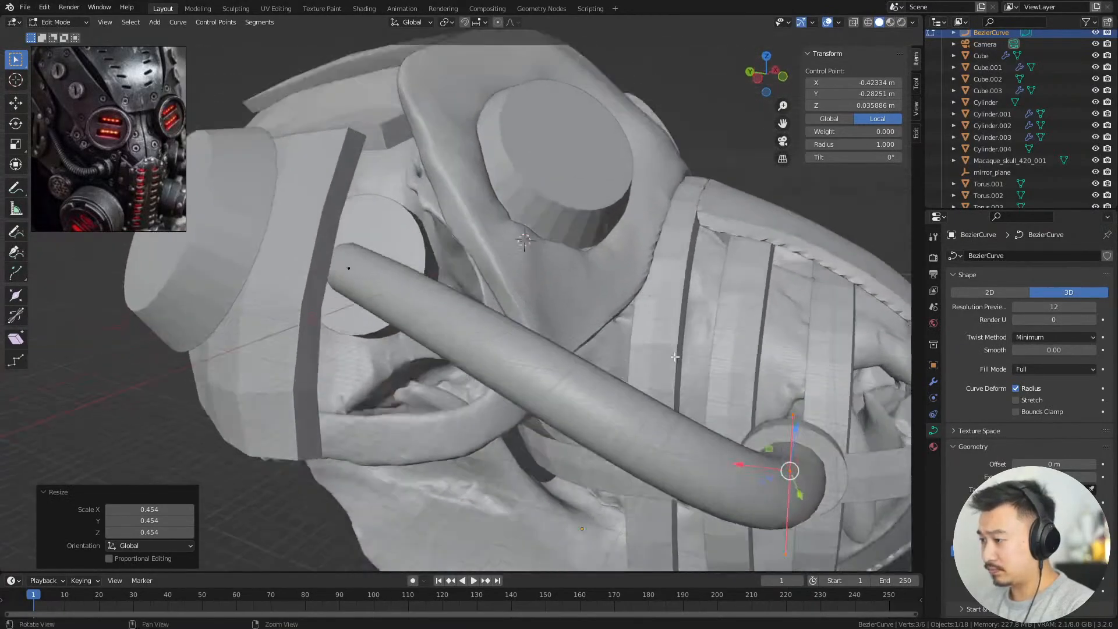
pyautogui.moveTo(384, 310); pyautogui.dragTo(394, 320)
pyautogui.moveTo(620, 361)
pyautogui.mouseDown(button='middle')
pyautogui.moveTo(551, 375)
pyautogui.moveTo(584, 411)
pyautogui.moveTo(600, 371)
pyautogui.mouseUp(button='middle')
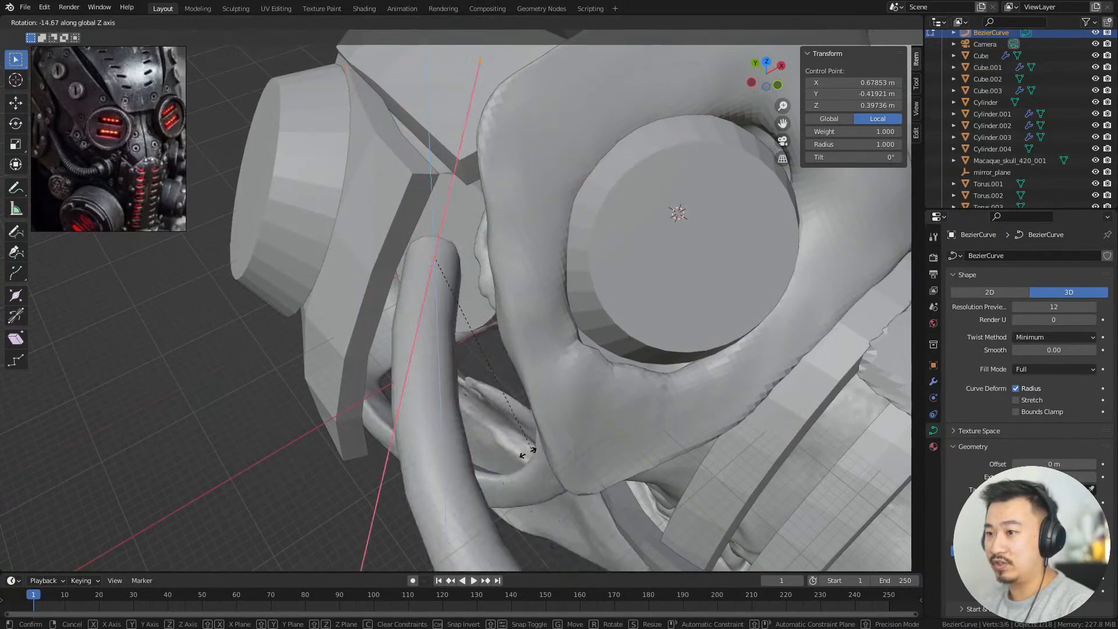
pyautogui.click(408, 391)
pyautogui.moveTo(409, 392); pyautogui.dragTo(534, 425, button='middle')
pyautogui.press('s')
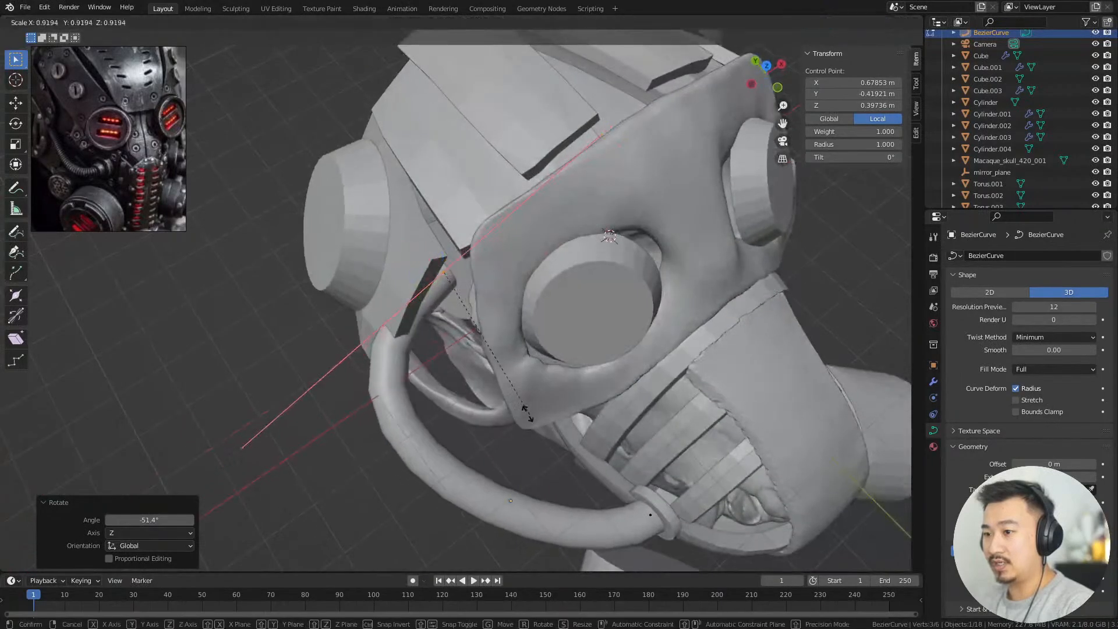
pyautogui.click(411, 352)
pyautogui.moveTo(516, 482); pyautogui.dragTo(526, 372, button='middle')
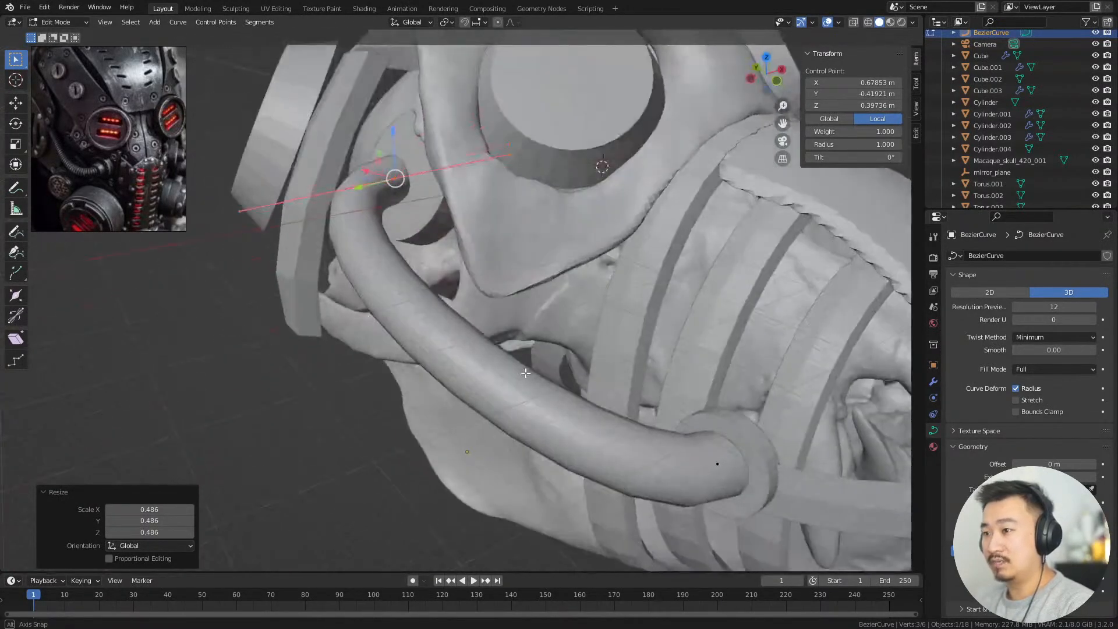
# Turn on X-ray display in Edit Mode and deselect the hose's control points
pyautogui.keyDown('shift'); pyautogui.moveTo(758, 516); pyautogui.dragTo(765, 523); pyautogui.keyUp('shift')
pyautogui.scroll(-4, 757, 512)
pyautogui.moveTo(721, 466)
pyautogui.mouseDown(button='middle')
pyautogui.moveTo(679, 343)
pyautogui.moveTo(672, 485)
pyautogui.moveTo(654, 451)
pyautogui.mouseUp(button='middle')
pyautogui.press('Tab')
pyautogui.press('Tab')
pyautogui.hotkey('alt', 'z')
pyautogui.click(389, 492)
pyautogui.scroll(1, 494, 481)
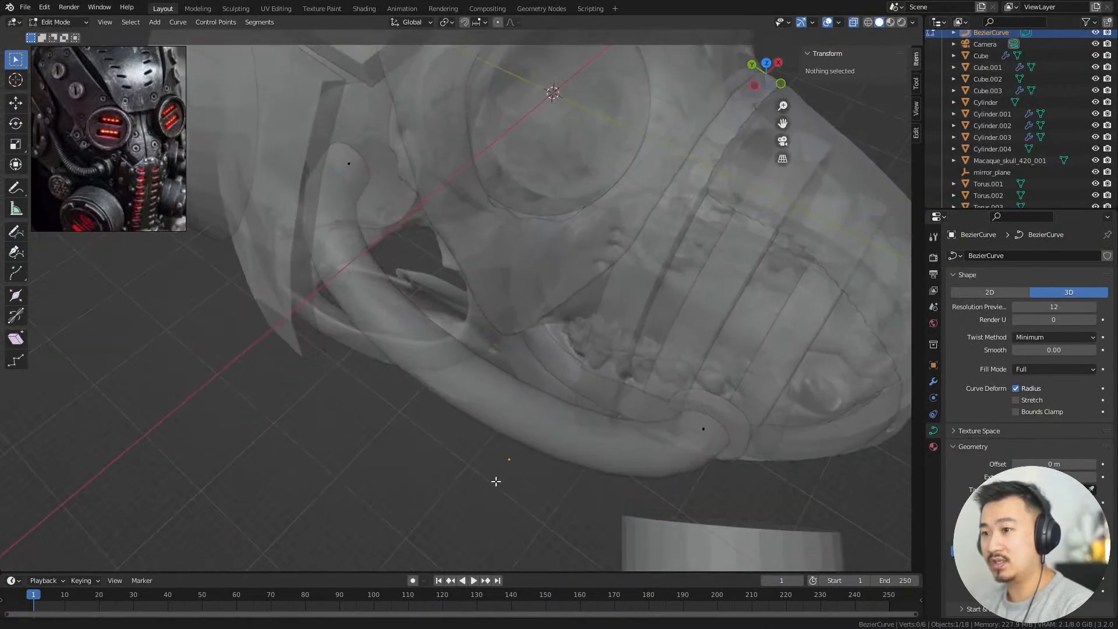
# Reduce the hose's bevel depth and subdivide the whole curve to add a middle control point
pyautogui.moveTo(494, 482); pyautogui.dragTo(466, 433, button='middle')
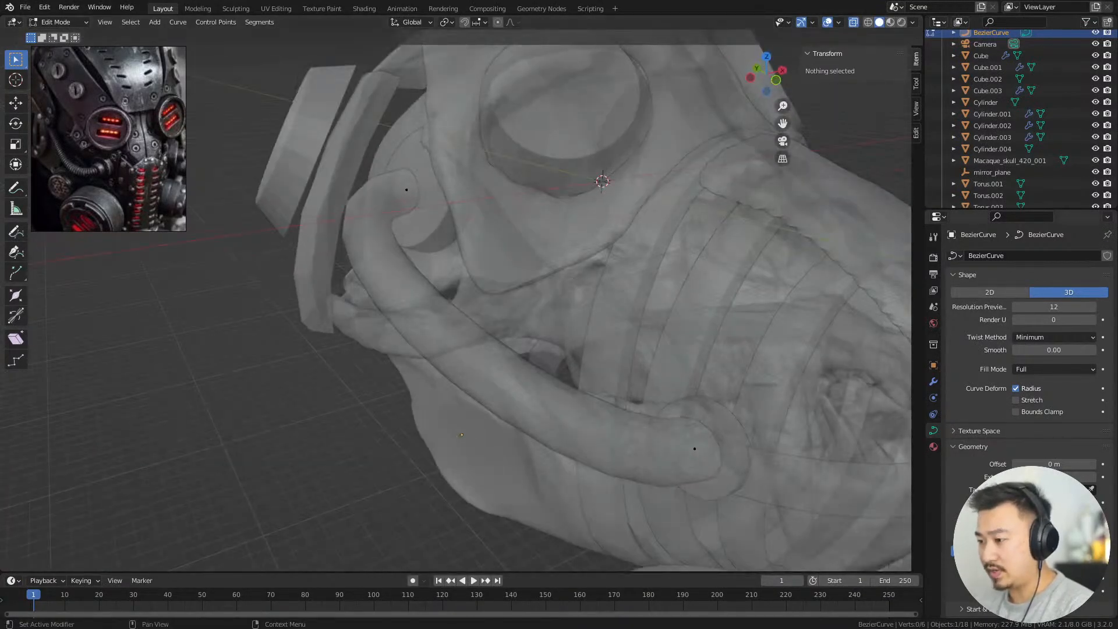
pyautogui.moveTo(1047, 565); pyautogui.dragTo(946, 551)
pyautogui.moveTo(486, 451); pyautogui.dragTo(491, 474, button='middle')
pyautogui.press('a')
pyautogui.rightClick(492, 306)
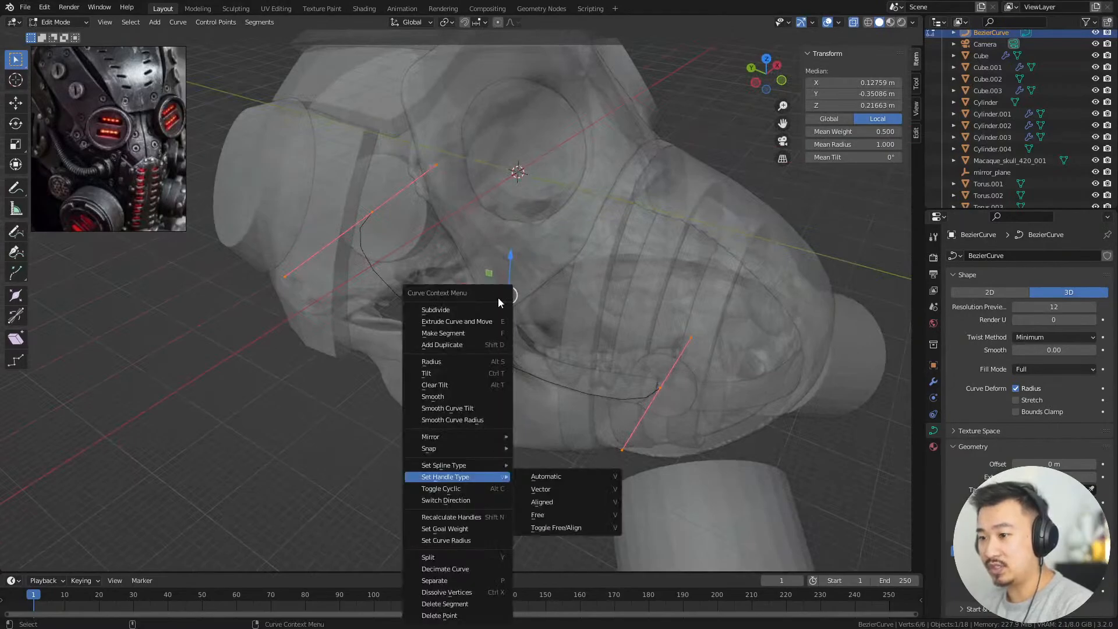
pyautogui.click(486, 309)
# Move the middle control point about 4.46 m in X, 1.78 m in Y and -7.78 m in Z, and rotate it around X
pyautogui.moveTo(486, 309); pyautogui.dragTo(704, 370, button='middle')
pyautogui.press('g')
pyautogui.click(565, 351)
pyautogui.press('r')
pyautogui.press('z')
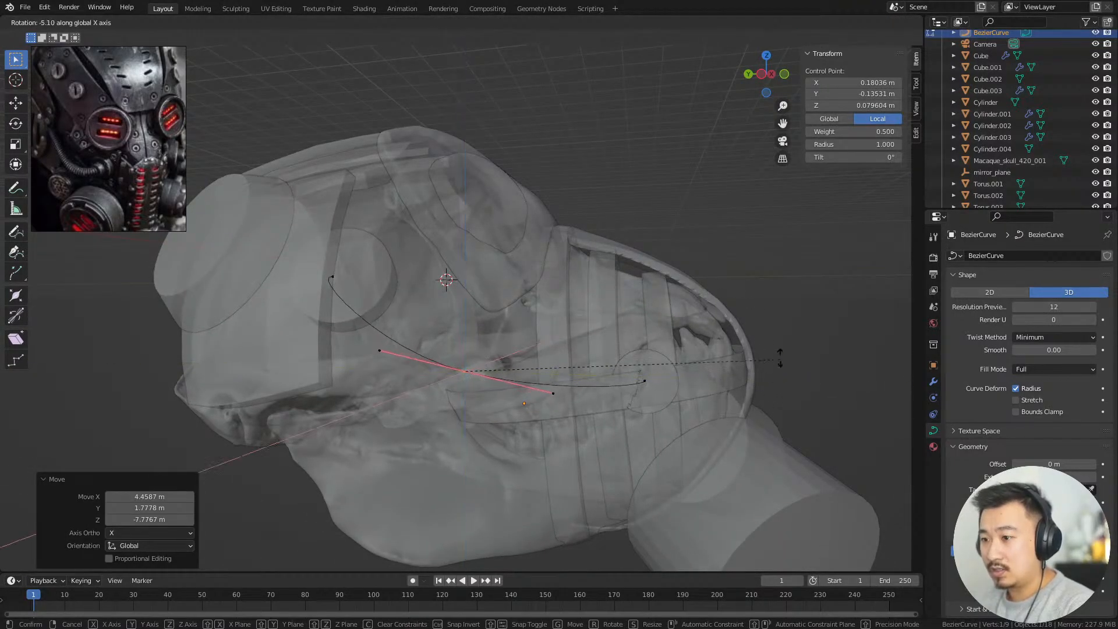
pyautogui.click(745, 298)
# Scale the middle control point's handles and shift it outward by about -4.74 m in X, -1.93 m in Y and -1.08 m in Z
pyautogui.moveTo(744, 298); pyautogui.dragTo(687, 384, button='middle')
pyautogui.press('g')
pyautogui.click(767, 321)
pyautogui.press('s')
pyautogui.click(678, 398)
pyautogui.keyDown('alt'); pyautogui.moveTo(678, 399); pyautogui.dragTo(622, 465); pyautogui.keyUp('alt')
pyautogui.press('g')
pyautogui.click(716, 436)
pyautogui.keyDown('alt'); pyautogui.moveTo(717, 437); pyautogui.dragTo(646, 380, button='right'); pyautogui.keyUp('alt')
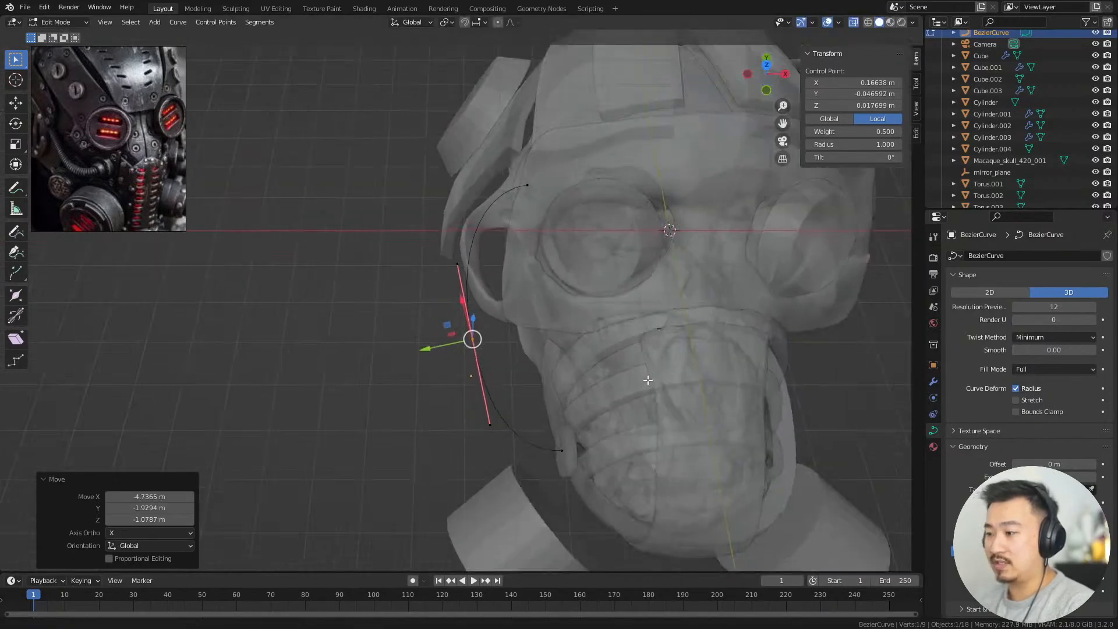
# Raise the middle control point about 4.98 m along Z and rotate its handles 13.4° around X
pyautogui.keyDown('alt'); pyautogui.moveTo(646, 380); pyautogui.dragTo(699, 356); pyautogui.keyUp('alt')
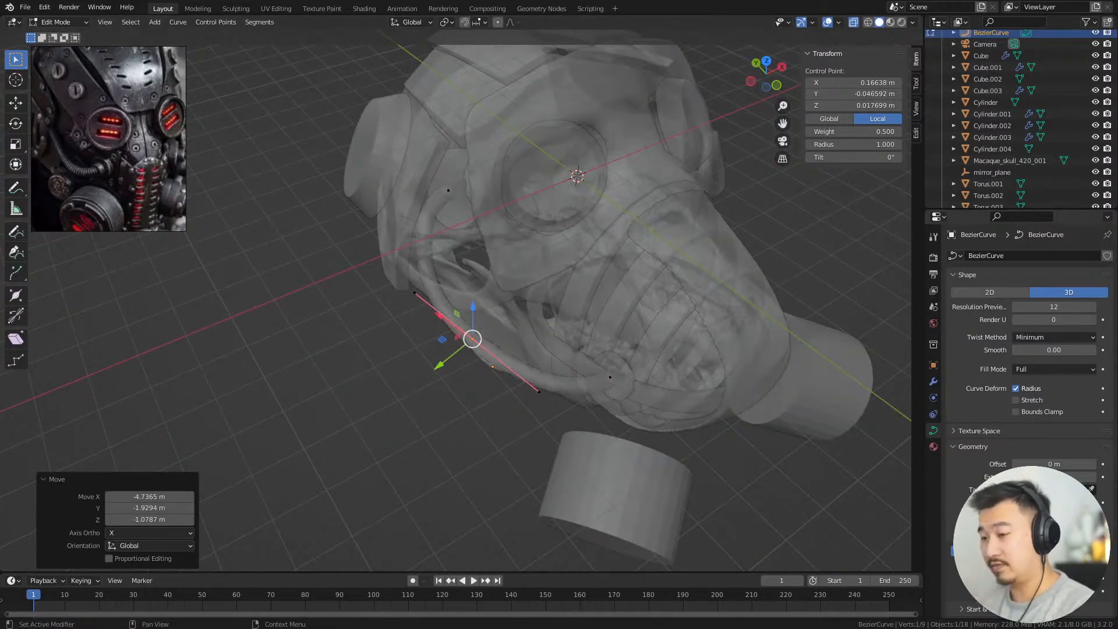
pyautogui.keyDown('alt'); pyautogui.moveTo(672, 411); pyautogui.dragTo(743, 406); pyautogui.keyUp('alt')
pyautogui.click(746, 368)
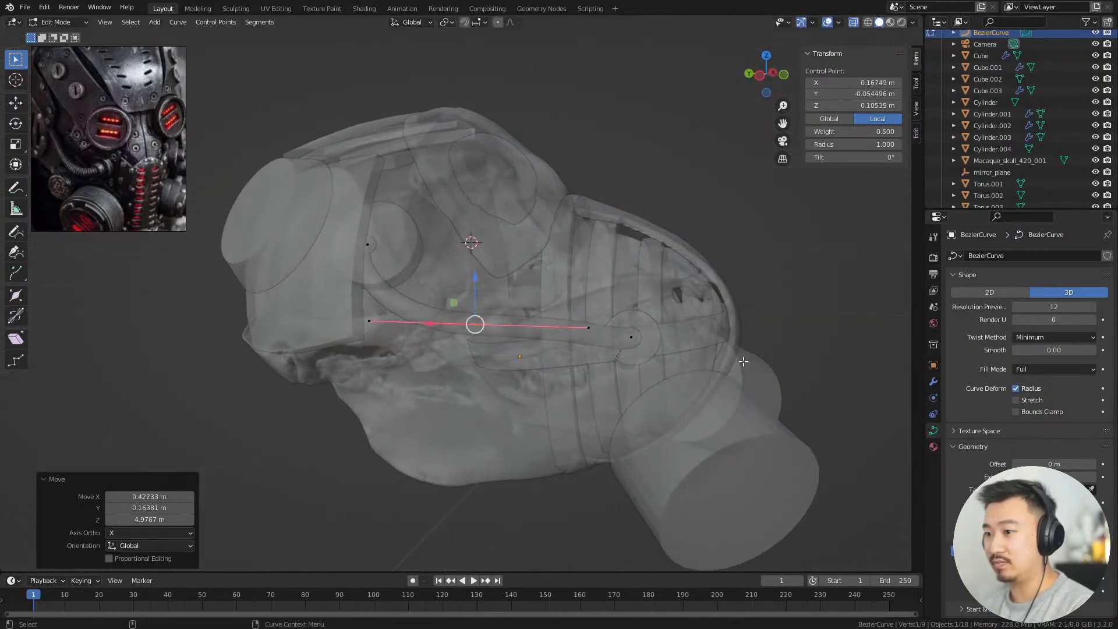
pyautogui.keyDown('alt'); pyautogui.moveTo(746, 368); pyautogui.dragTo(766, 327); pyautogui.keyUp('alt')
pyautogui.press('r')
pyautogui.press('z')
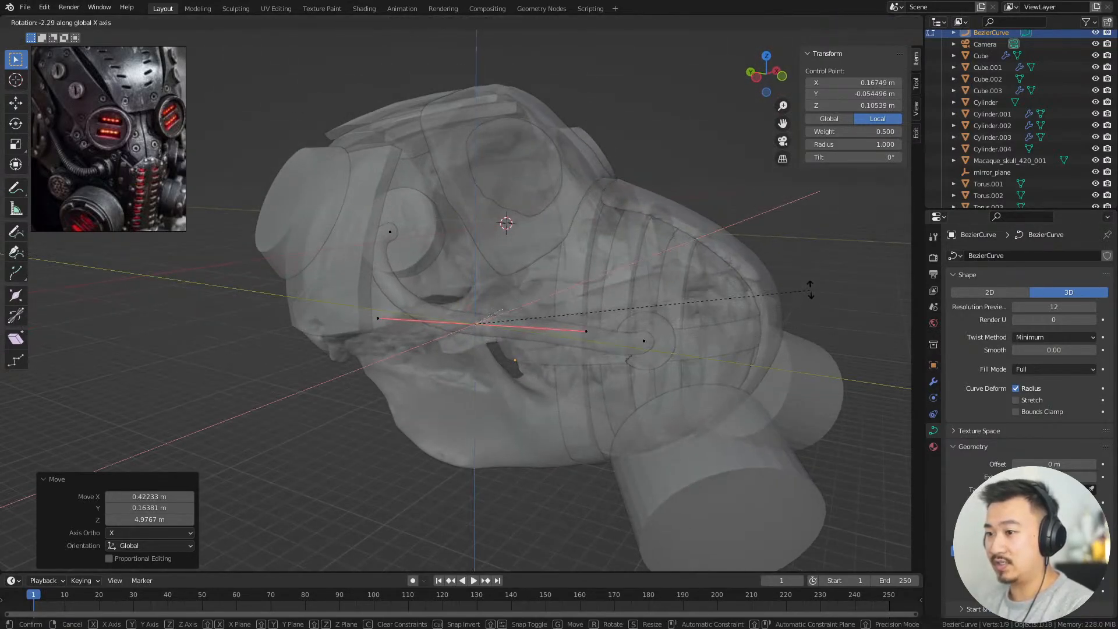
pyautogui.click(802, 375)
# Turn off X-ray display and rotate the rear control point's handles 11.3° around Y
pyautogui.keyDown('alt'); pyautogui.moveTo(802, 376); pyautogui.dragTo(706, 414); pyautogui.keyUp('alt')
pyautogui.hotkey('alt', 'z')
pyautogui.keyDown('alt'); pyautogui.moveTo(707, 414); pyautogui.dragTo(718, 391, button='right'); pyautogui.keyUp('alt')
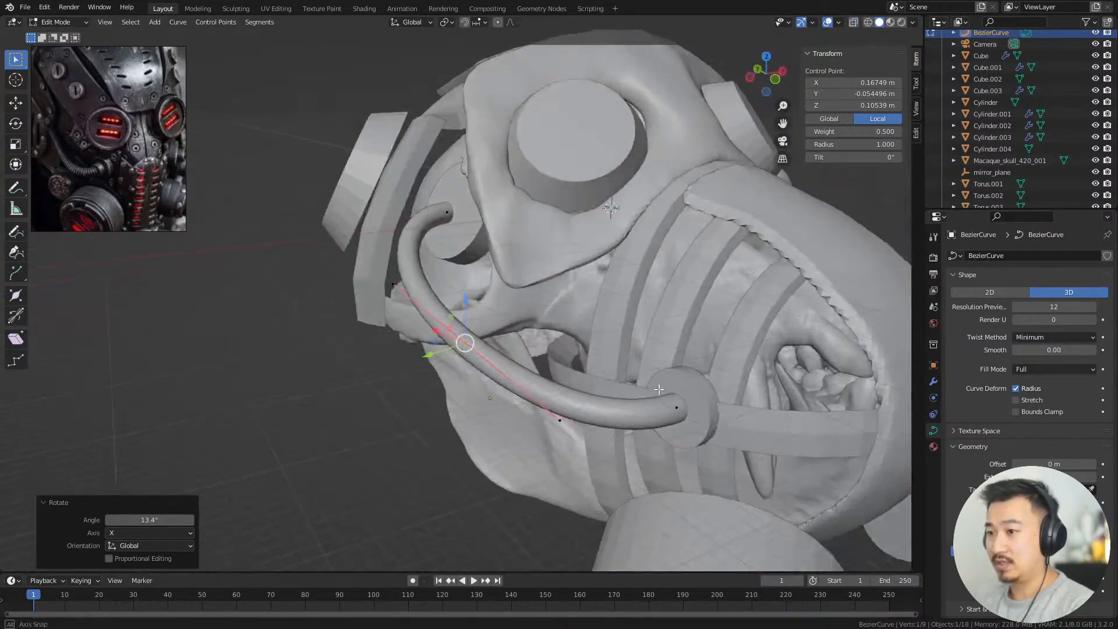
pyautogui.keyDown('alt'); pyautogui.moveTo(719, 392); pyautogui.dragTo(751, 372); pyautogui.keyUp('alt')
pyautogui.click(370, 249)
pyautogui.keyDown('alt'); pyautogui.moveTo(502, 339); pyautogui.dragTo(492, 457); pyautogui.keyUp('alt')
pyautogui.press('r')
pyautogui.press('x')
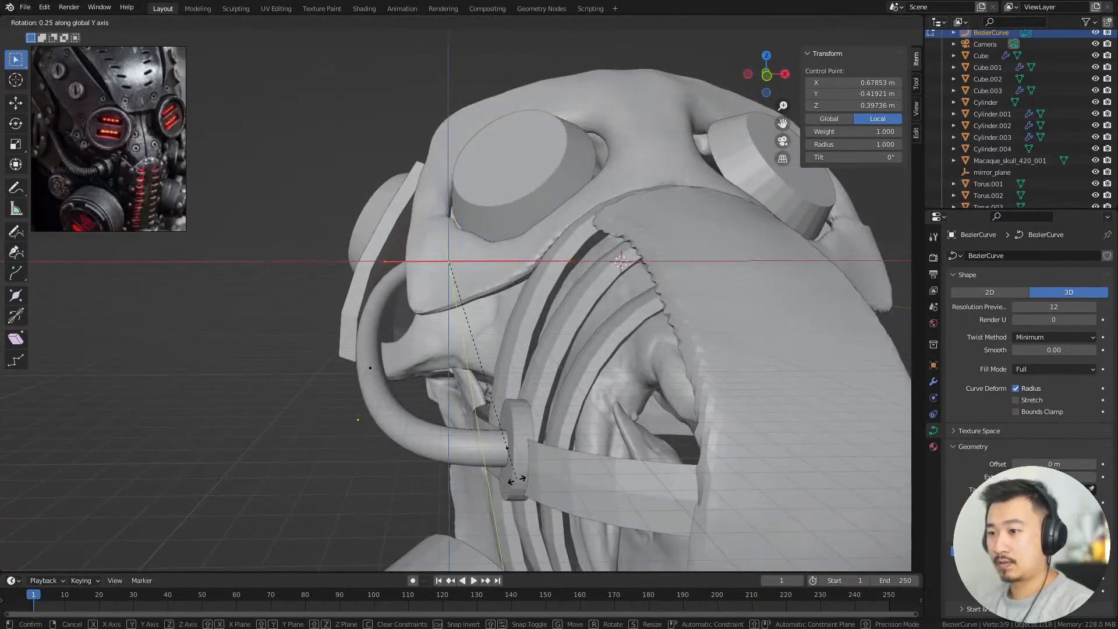
pyautogui.click(477, 542)
pyautogui.keyDown('alt'); pyautogui.moveTo(477, 541); pyautogui.dragTo(495, 390); pyautogui.keyUp('alt')
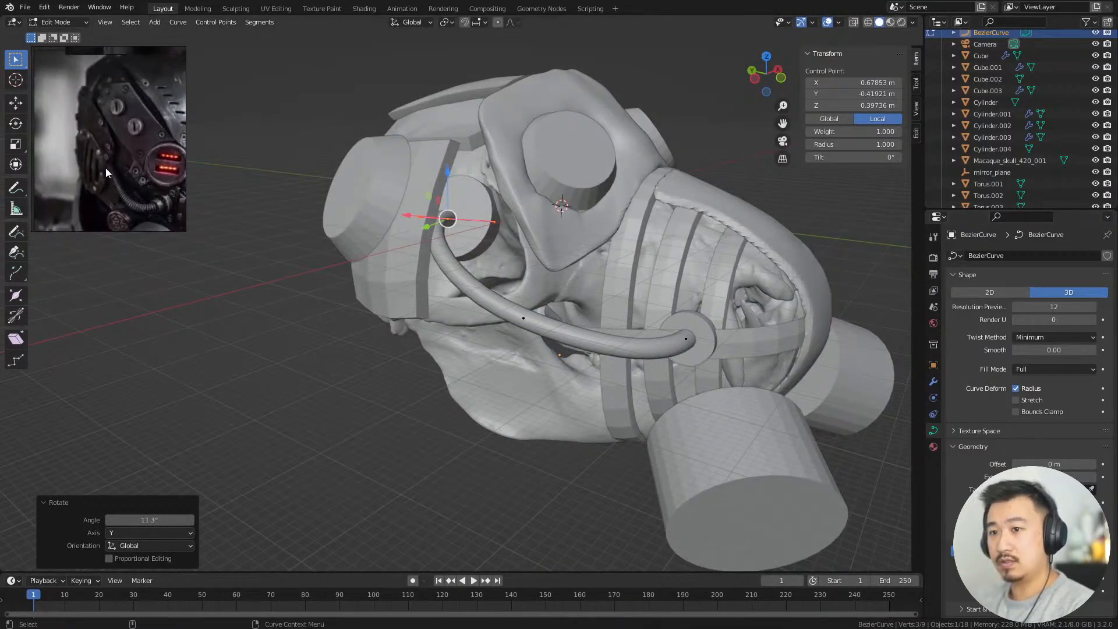
# Lower the middle control point in two moves, the second about 2.11 m in Y and -3.52 m in Z
pyautogui.keyDown('alt'); pyautogui.moveTo(650, 426); pyautogui.dragTo(681, 413); pyautogui.keyUp('alt')
pyautogui.click(571, 305)
pyautogui.scroll(2, 654, 436)
pyautogui.press('g')
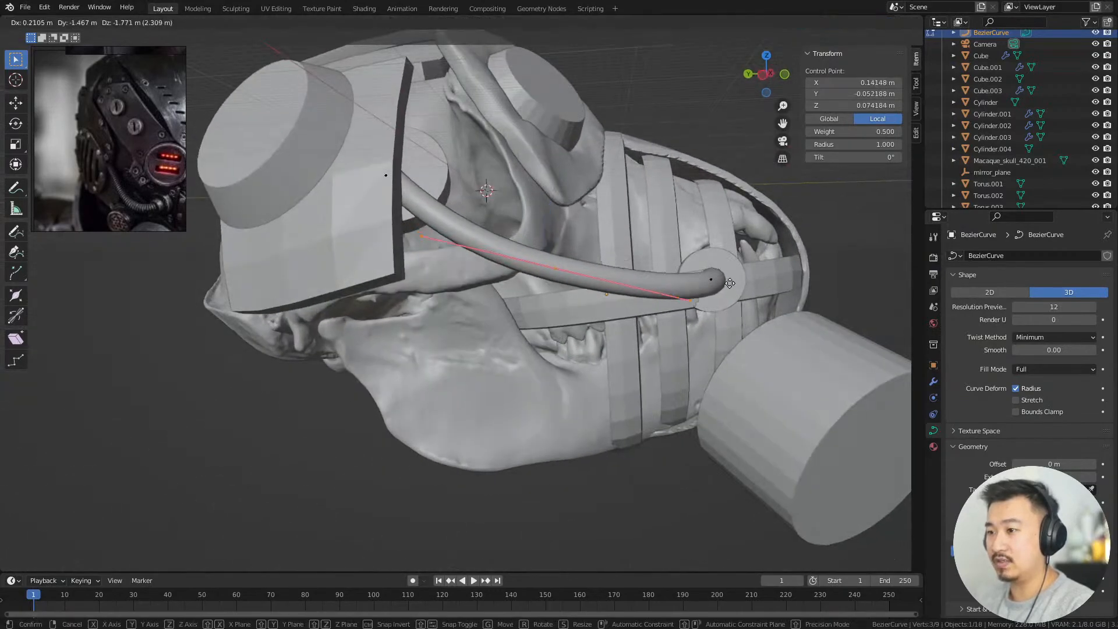
pyautogui.click(808, 330)
pyautogui.keyDown('alt'); pyautogui.moveTo(808, 330); pyautogui.dragTo(823, 286); pyautogui.keyUp('alt')
pyautogui.press('g')
pyautogui.click(753, 299)
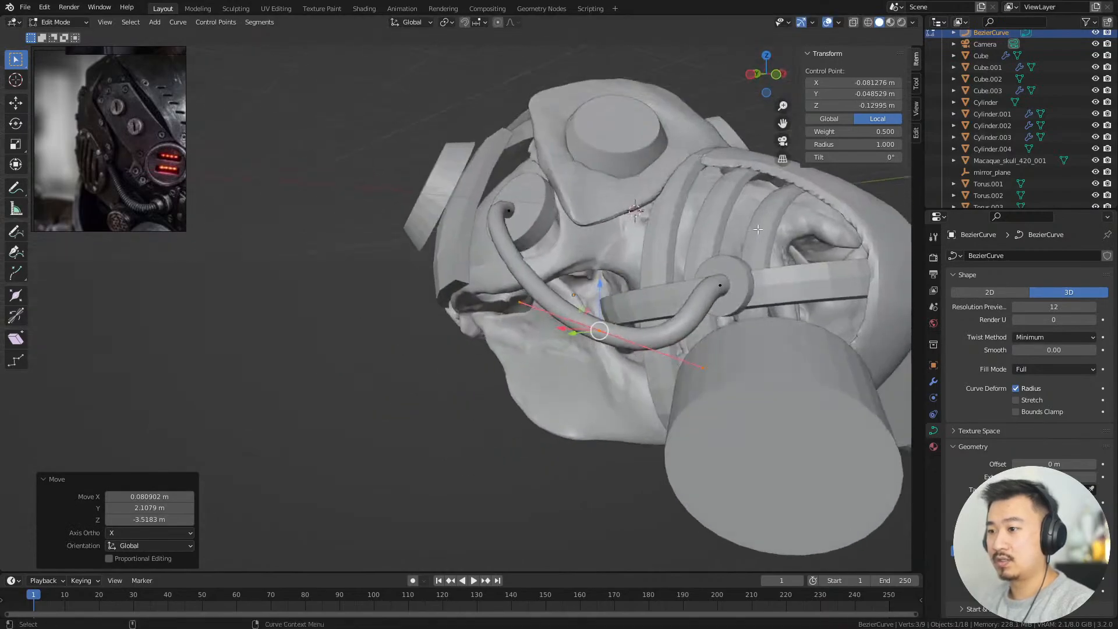
# Rotate the middle control point around X, then move it about -3.39 m in X, 5 m in Y and 4.81 m in Z
pyautogui.press('r')
pyautogui.press('z')
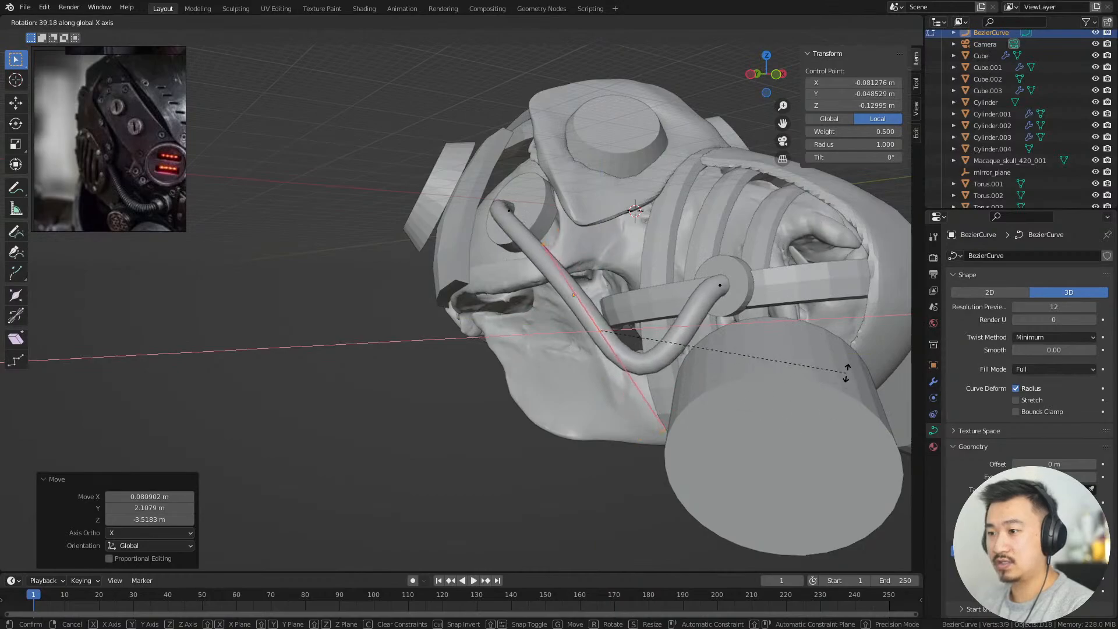
pyautogui.click(851, 338)
pyautogui.keyDown('alt'); pyautogui.moveTo(851, 338); pyautogui.dragTo(856, 423); pyautogui.keyUp('alt')
pyautogui.click(779, 359)
pyautogui.keyDown('alt'); pyautogui.moveTo(778, 359); pyautogui.dragTo(728, 448); pyautogui.keyUp('alt')
pyautogui.press('g')
pyautogui.click(794, 348)
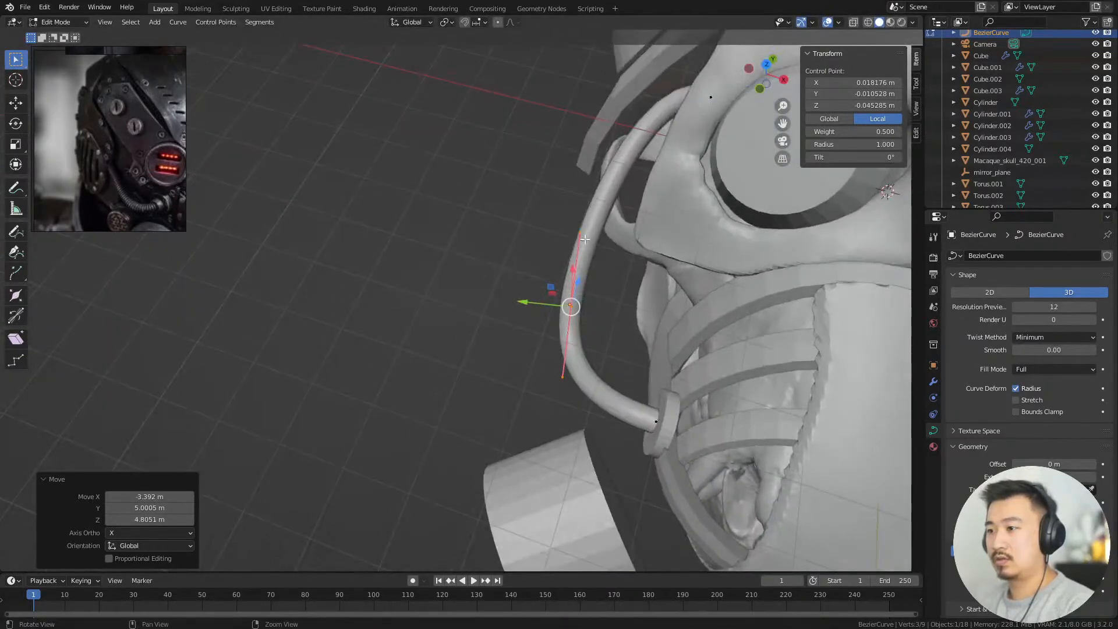
# Push the middle control point outward about -8.26 m in X, rotate it -29.9° around Z and reposition it beside the mask
pyautogui.keyDown('alt'); pyautogui.moveTo(631, 223); pyautogui.dragTo(641, 190); pyautogui.keyUp('alt')
pyautogui.press('g')
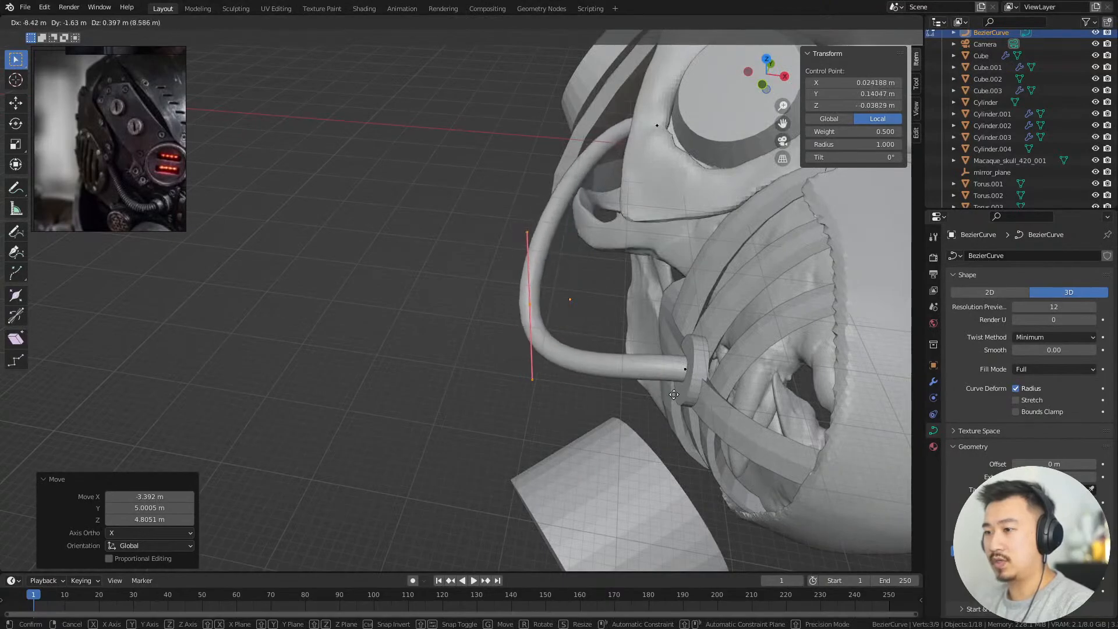
pyautogui.click(679, 386)
pyautogui.press('r')
pyautogui.press('z')
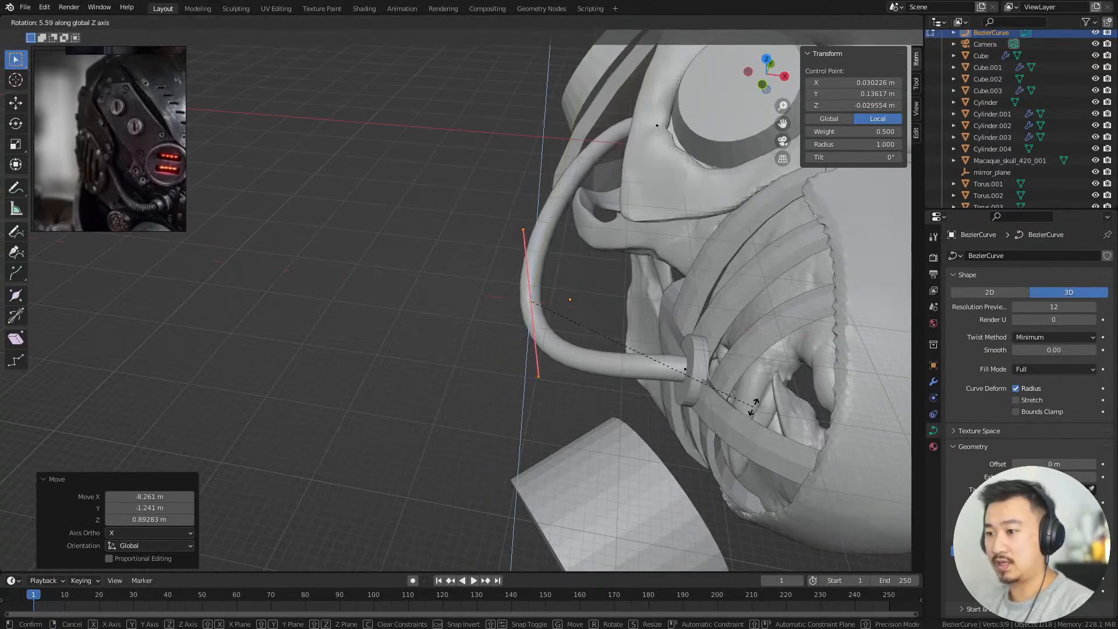
pyautogui.click(614, 452)
pyautogui.moveTo(617, 453); pyautogui.dragTo(657, 458, button='middle')
pyautogui.press('g')
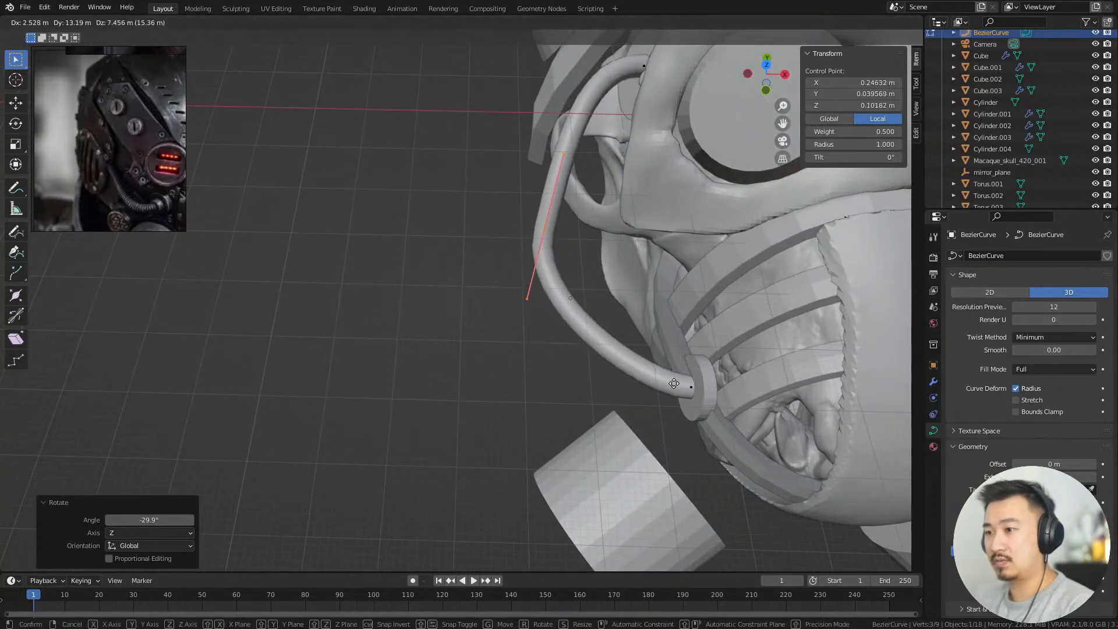
pyautogui.click(669, 391)
# Subdivide the hose segment between the middle control point and the front one at the strap button
pyautogui.moveTo(661, 395); pyautogui.dragTo(677, 393, button='middle')
pyautogui.keyDown('shift'); pyautogui.click(705, 376); pyautogui.keyUp('shift')
pyautogui.rightClick(602, 389)
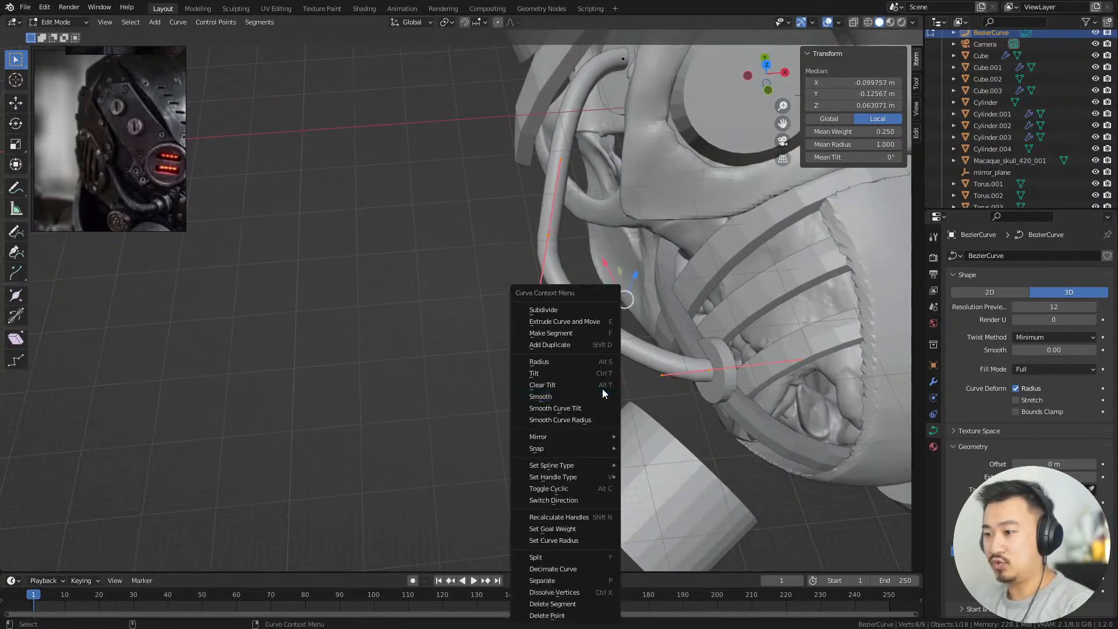
pyautogui.click(602, 314)
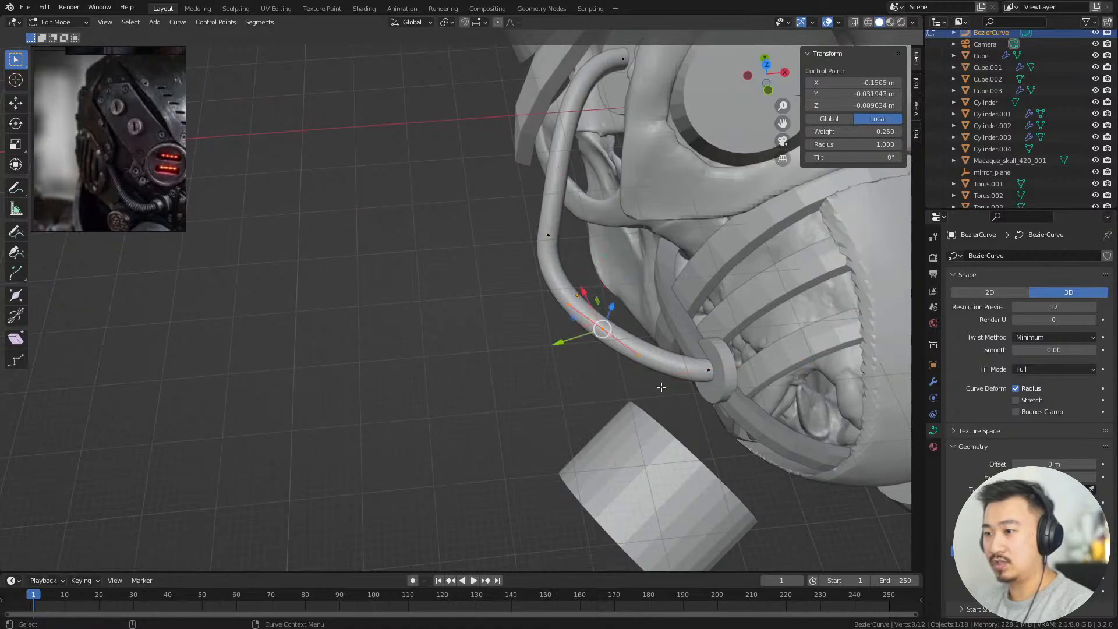
# Reposition the new control point near the strap button to smooth the front bend, and clear the selection
pyautogui.moveTo(662, 387); pyautogui.dragTo(647, 383, button='middle')
pyautogui.press('g')
pyautogui.click(638, 393)
pyautogui.moveTo(696, 330); pyautogui.dragTo(764, 271, button='middle')
pyautogui.press('g')
pyautogui.click(773, 277)
pyautogui.click(826, 366)
pyautogui.scroll(-2, 699, 320)
pyautogui.moveTo(646, 291); pyautogui.dragTo(637, 298, button='middle')
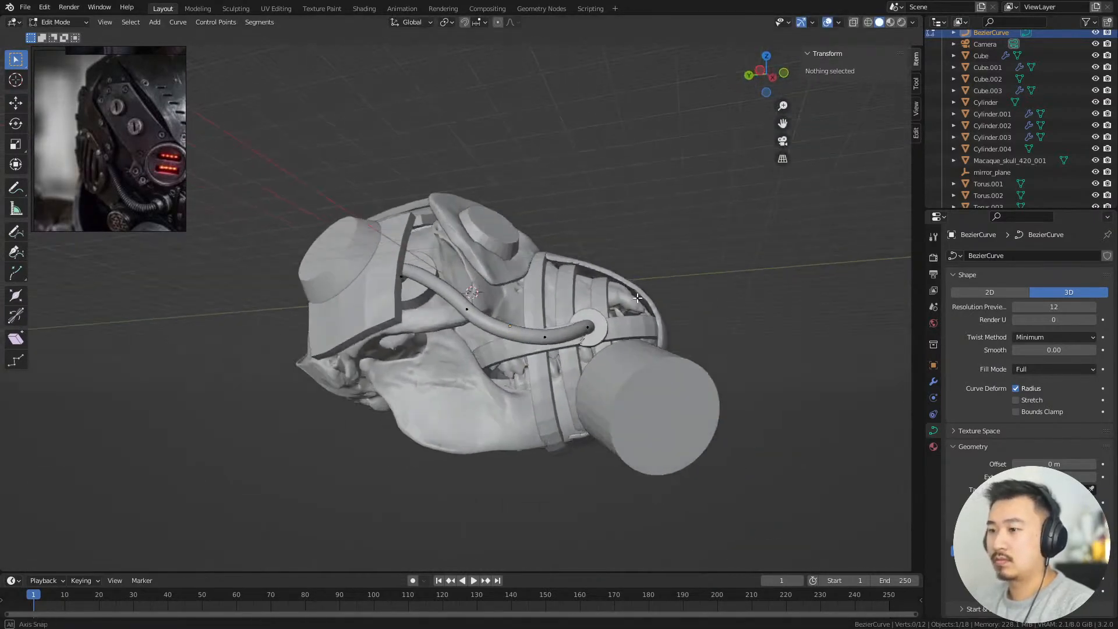
# Rotate the rear intermediate control point's handles -8.86° around X to follow the hose's slope
pyautogui.scroll(2, 637, 298)
pyautogui.click(467, 310)
pyautogui.moveTo(731, 402); pyautogui.dragTo(718, 393, button='middle')
pyautogui.press('r')
pyautogui.press('z')
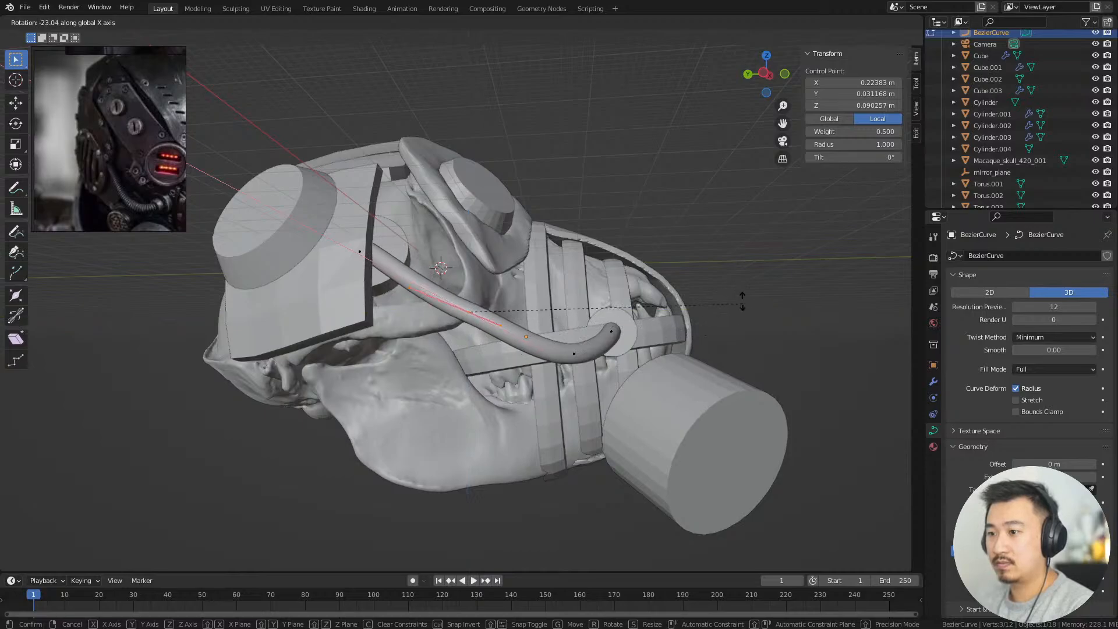
pyautogui.click(763, 375)
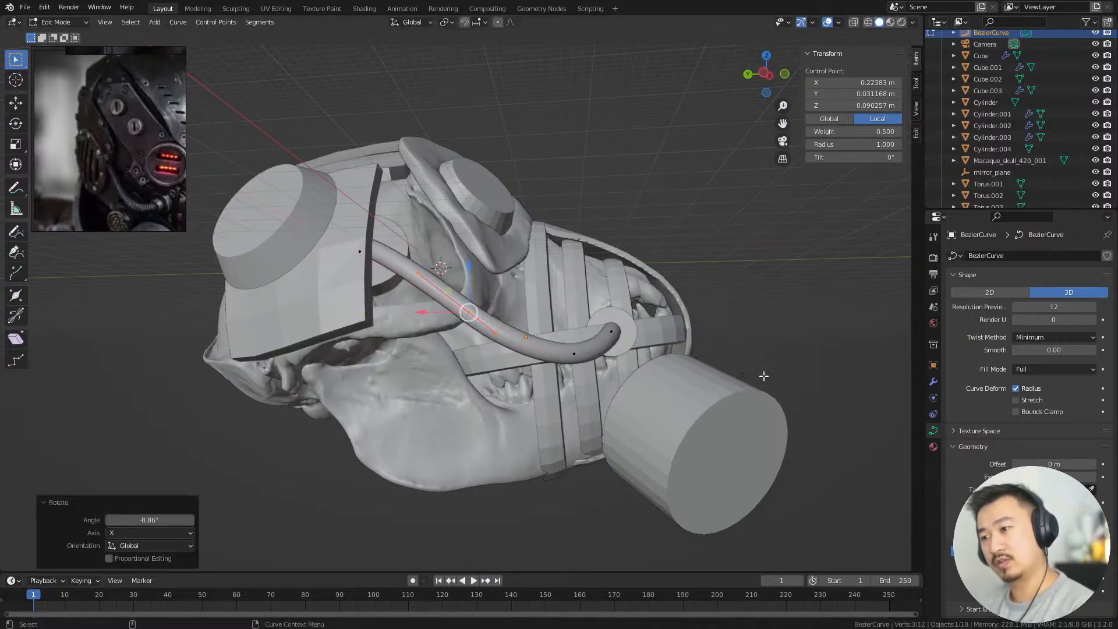
pyautogui.click(781, 403)
pyautogui.click(809, 379)
# Move the rear intermediate control point inward, closer to the side of the mask
pyautogui.moveTo(808, 379); pyautogui.dragTo(554, 377, button='middle')
pyautogui.moveTo(402, 272); pyautogui.dragTo(489, 345)
pyautogui.moveTo(603, 370); pyautogui.dragTo(572, 392, button='middle')
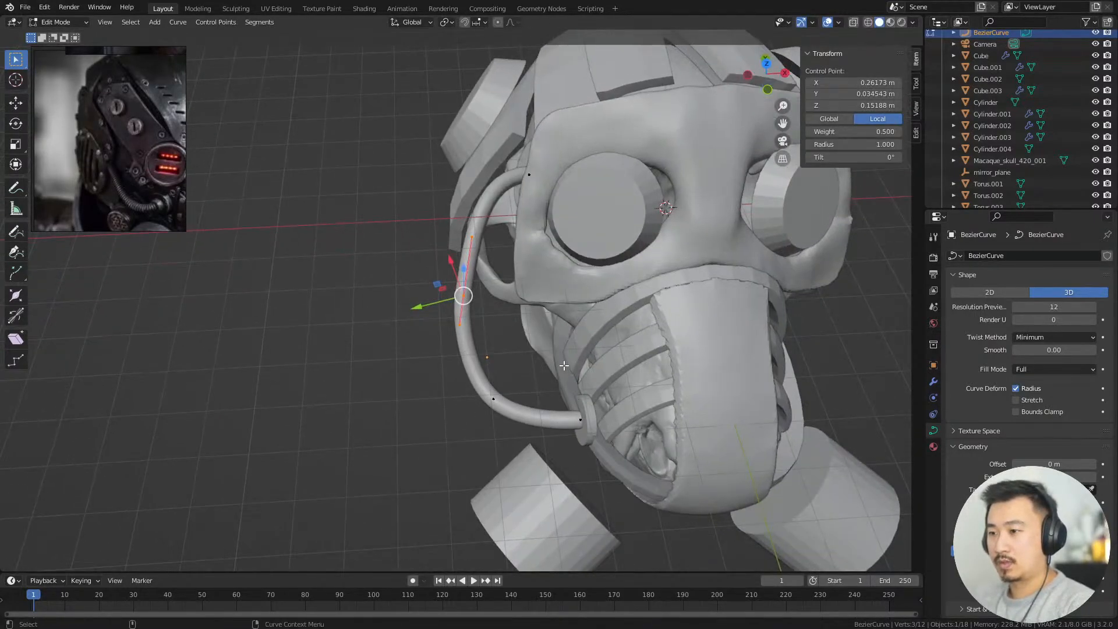
pyautogui.press('g')
# Move the front intermediate control point outward about 2.8 m and scale its handles to 1.274
pyautogui.click(494, 398)
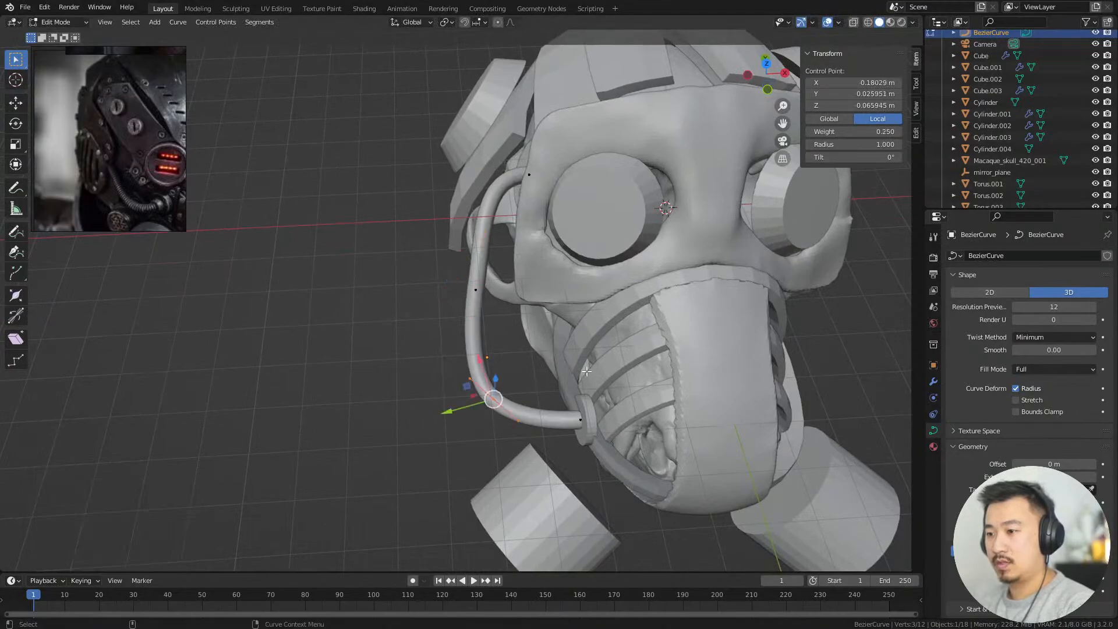
pyautogui.press('g')
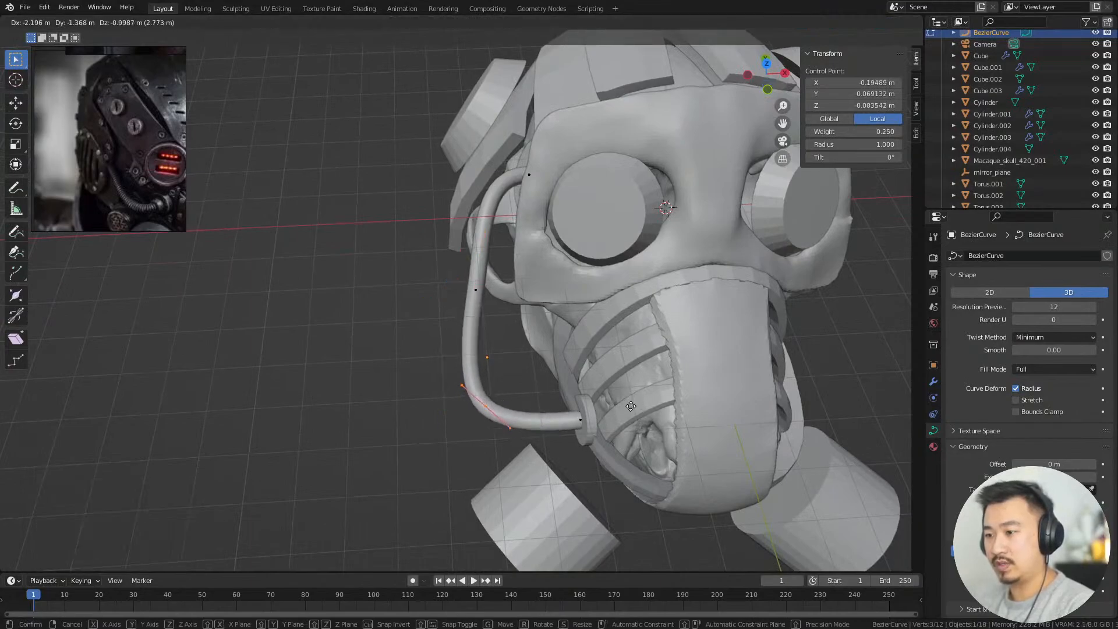
pyautogui.click(632, 405)
pyautogui.hotkey('alt', 'a')
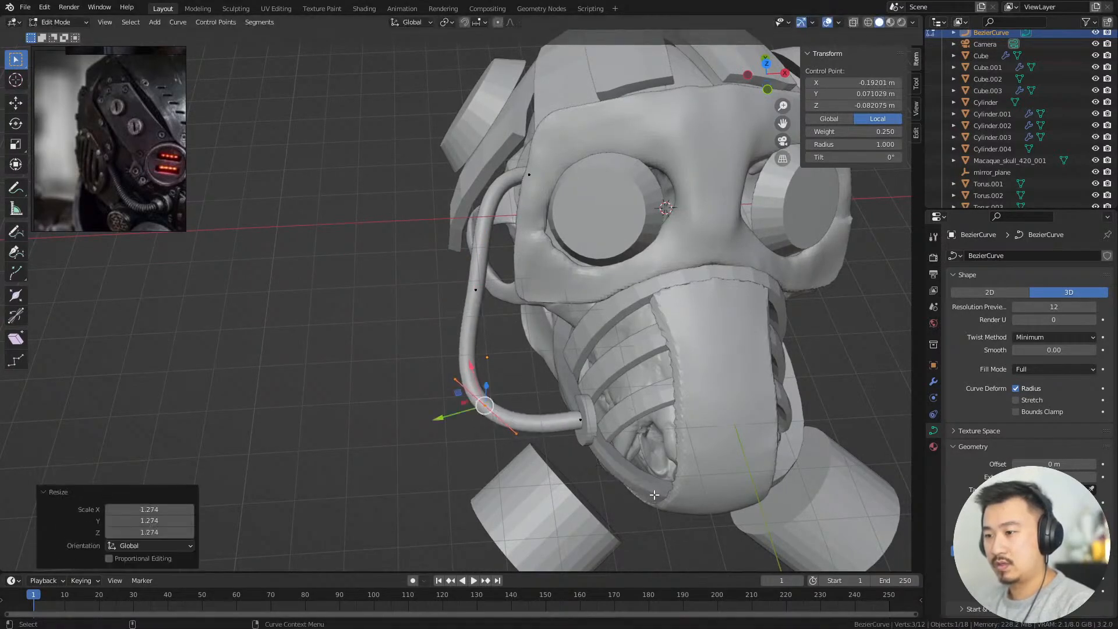
# Move the front intermediate control point about 6.51 m along X and readjust it to round the bend toward the strap button
pyautogui.moveTo(652, 495); pyautogui.dragTo(442, 411, button='middle')
pyautogui.scroll(2, 487, 370)
pyautogui.moveTo(487, 369); pyautogui.dragTo(535, 541, button='middle')
pyautogui.click(447, 399)
pyautogui.press('g')
pyautogui.click(608, 457)
pyautogui.press('g')
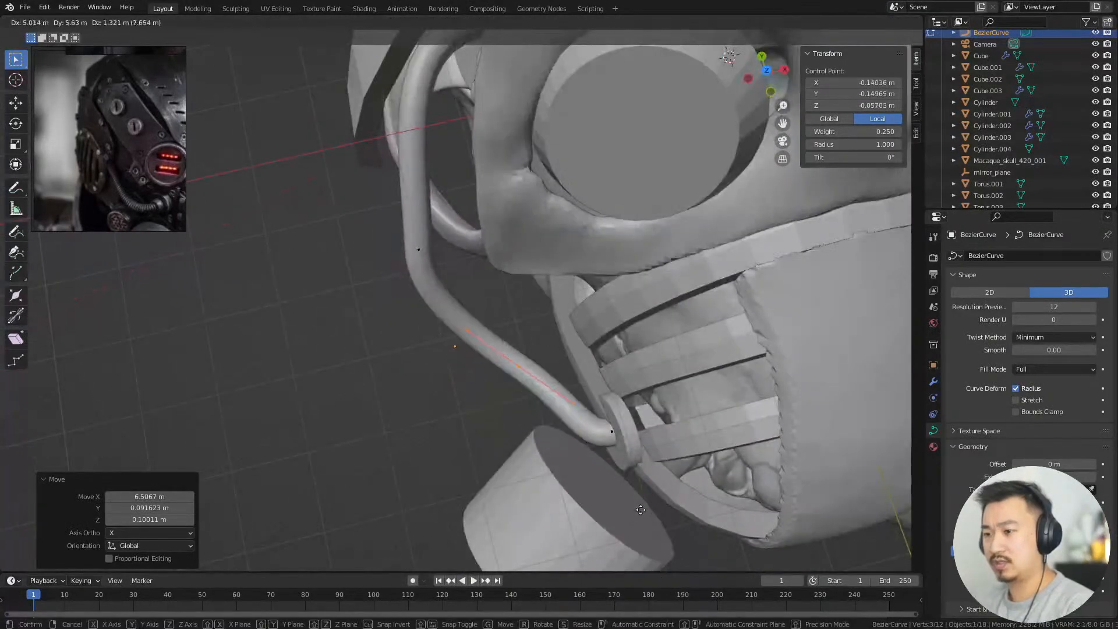
pyautogui.click(524, 495)
# Pull the rear intermediate control point inward, then move it about 6.74 m in X, 4.53 m in Y and -10.47 m in Z
pyautogui.click(417, 233)
pyautogui.press('g')
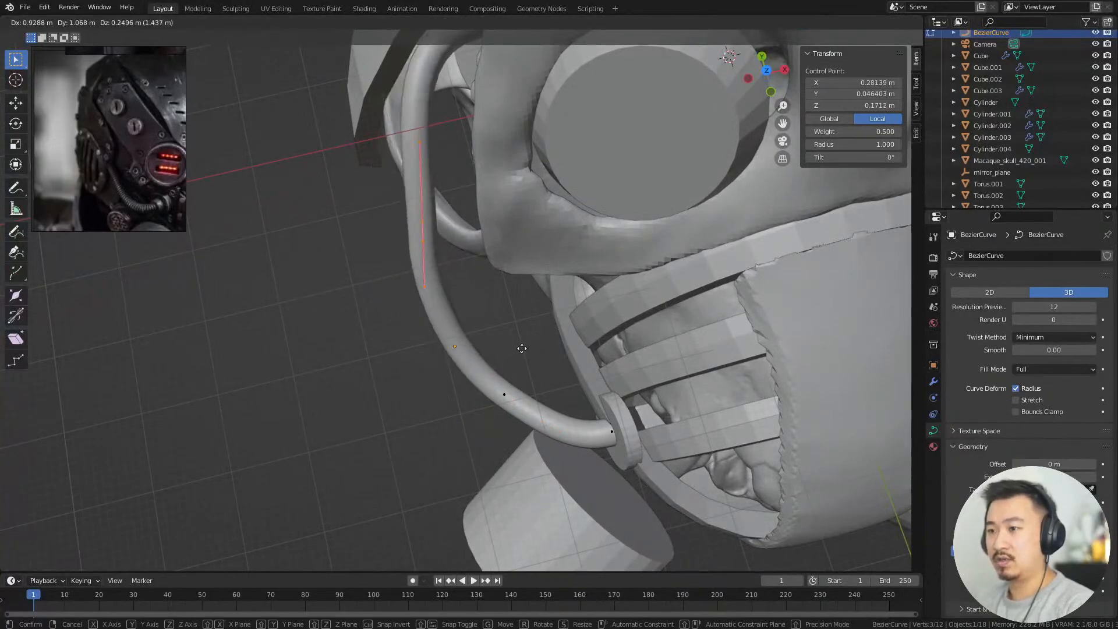
pyautogui.click(516, 376)
pyautogui.moveTo(516, 376); pyautogui.dragTo(655, 235, button='middle')
pyautogui.press('g')
pyautogui.click(644, 306)
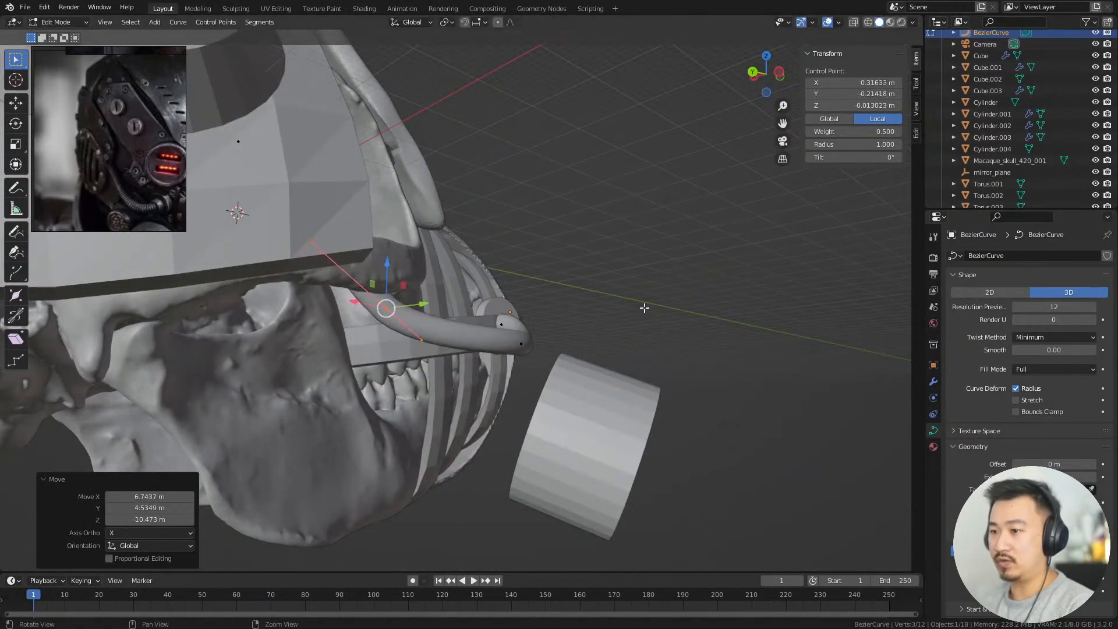
# Nudge the rear intermediate control point about 2.52 m in X, 0.61 m in Y and 0.23 m in Z
pyautogui.moveTo(644, 307); pyautogui.dragTo(521, 366, button='middle')
pyautogui.scroll(-2, 344, 124)
pyautogui.keyDown('alt'); pyautogui.moveTo(343, 124); pyautogui.dragTo(469, 176); pyautogui.keyUp('alt')
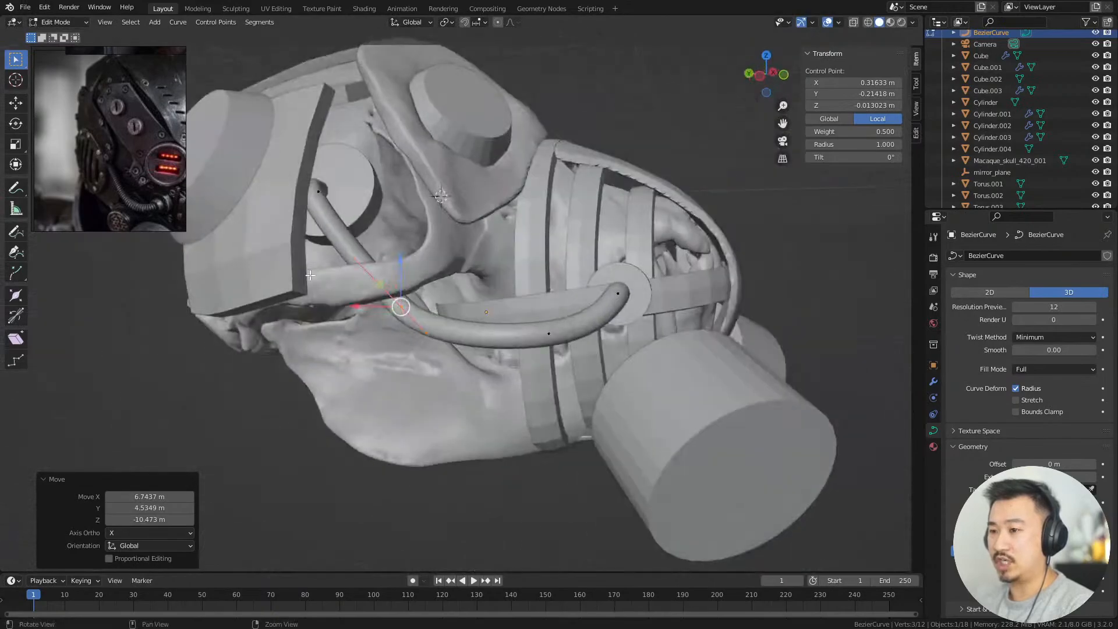
pyautogui.keyDown('alt'); pyautogui.moveTo(541, 349); pyautogui.dragTo(414, 342); pyautogui.keyUp('alt')
pyautogui.moveTo(414, 342)
pyautogui.mouseDown(button='middle')
pyautogui.moveTo(492, 296)
pyautogui.moveTo(474, 373)
pyautogui.moveTo(416, 356)
pyautogui.mouseUp(button='middle')
pyautogui.press('g')
pyautogui.click(535, 353)
pyautogui.moveTo(535, 353); pyautogui.dragTo(582, 315, button='middle')
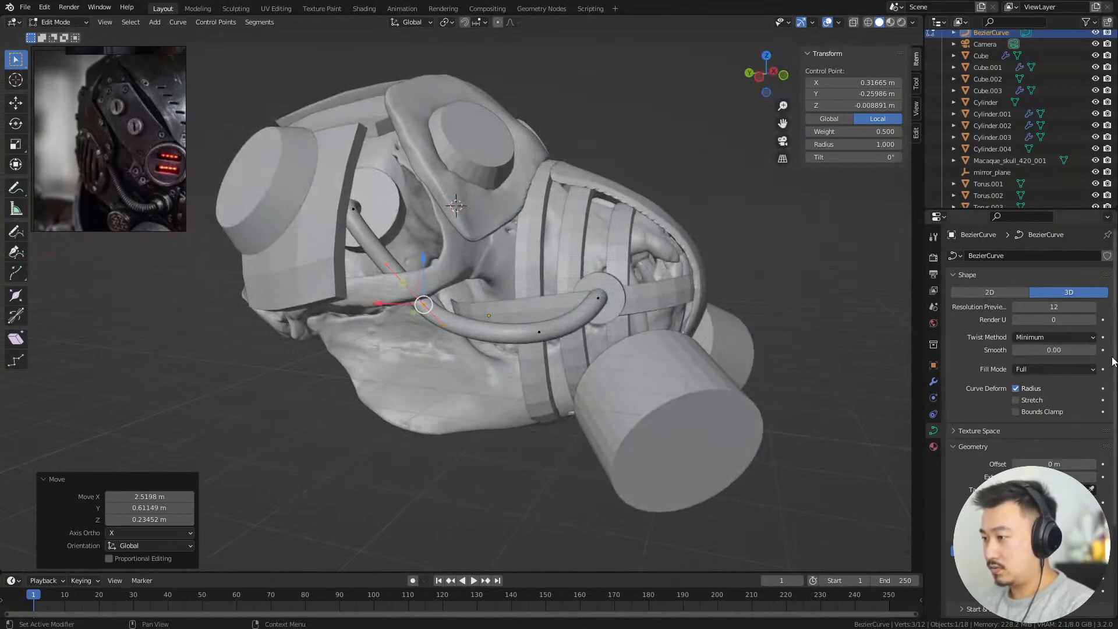
# Thicken the hose by setting its bevel depth to 0.08 m, and deselect its control points
pyautogui.scroll(-4, 1094, 395)
pyautogui.moveTo(1057, 463); pyautogui.dragTo(1063, 464)
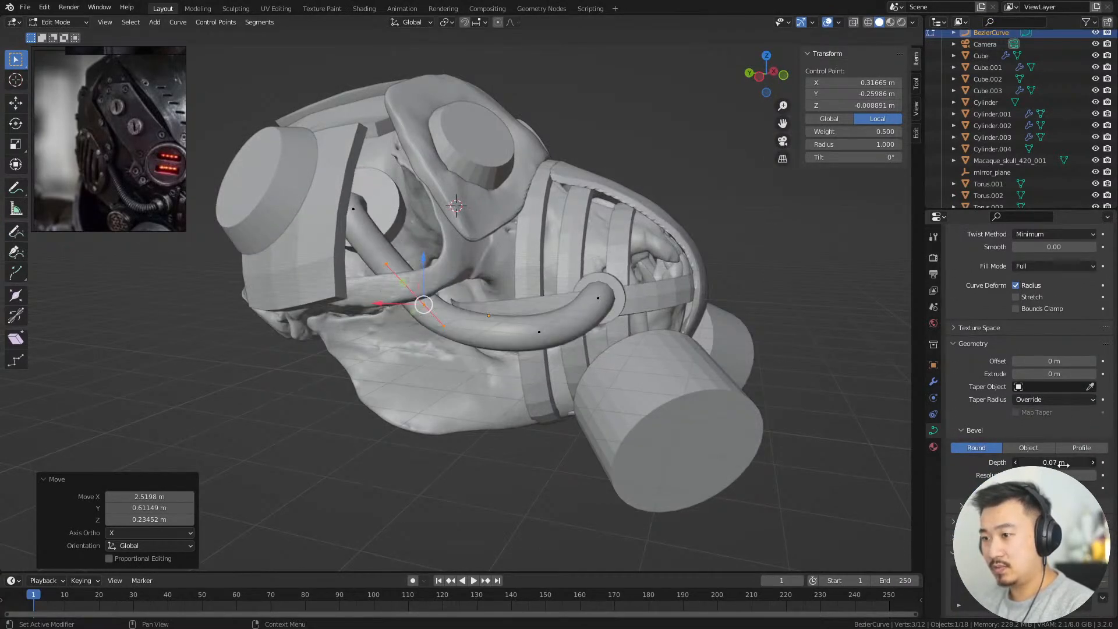
pyautogui.click(861, 320)
pyautogui.moveTo(861, 320); pyautogui.dragTo(741, 280, button='middle')
pyautogui.scroll(-2, 745, 314)
pyautogui.scroll(4, 856, 319)
pyautogui.scroll(-4, 741, 280)
pyautogui.scroll(3, 770, 350)
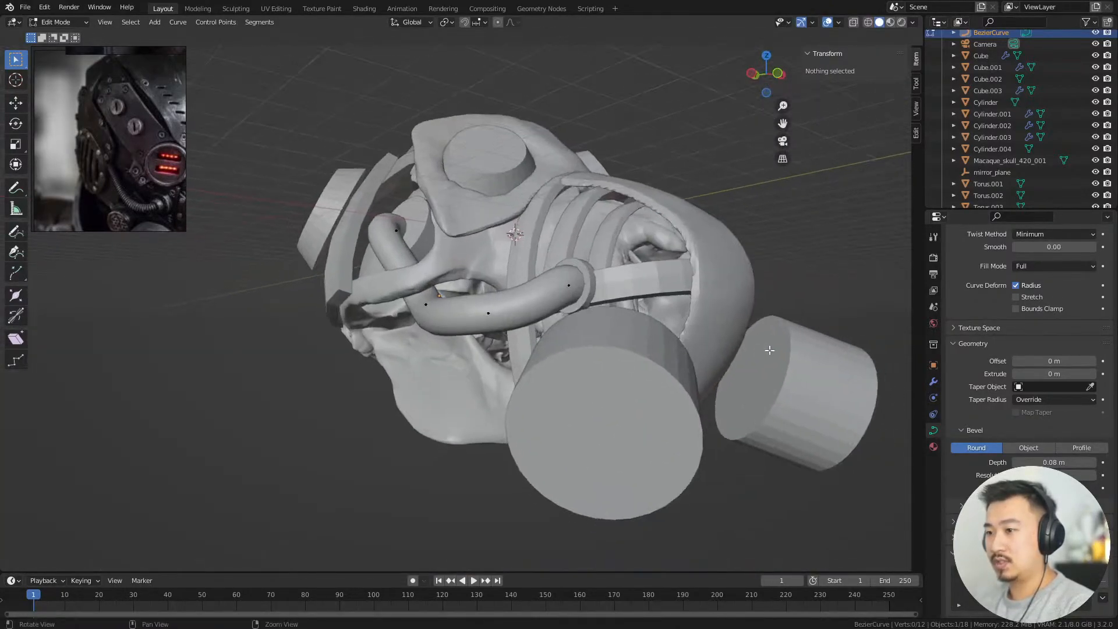
# Shift the front intermediate control point about -0.4 m in X, 1.34 m in Y and -2.07 m in Z, and deselect it
pyautogui.keyDown('alt'); pyautogui.moveTo(769, 349); pyautogui.dragTo(810, 355); pyautogui.keyUp('alt')
pyautogui.click(520, 319)
pyautogui.keyDown('alt'); pyautogui.moveTo(593, 363); pyautogui.dragTo(620, 372); pyautogui.keyUp('alt')
pyautogui.press('g')
pyautogui.click(740, 365)
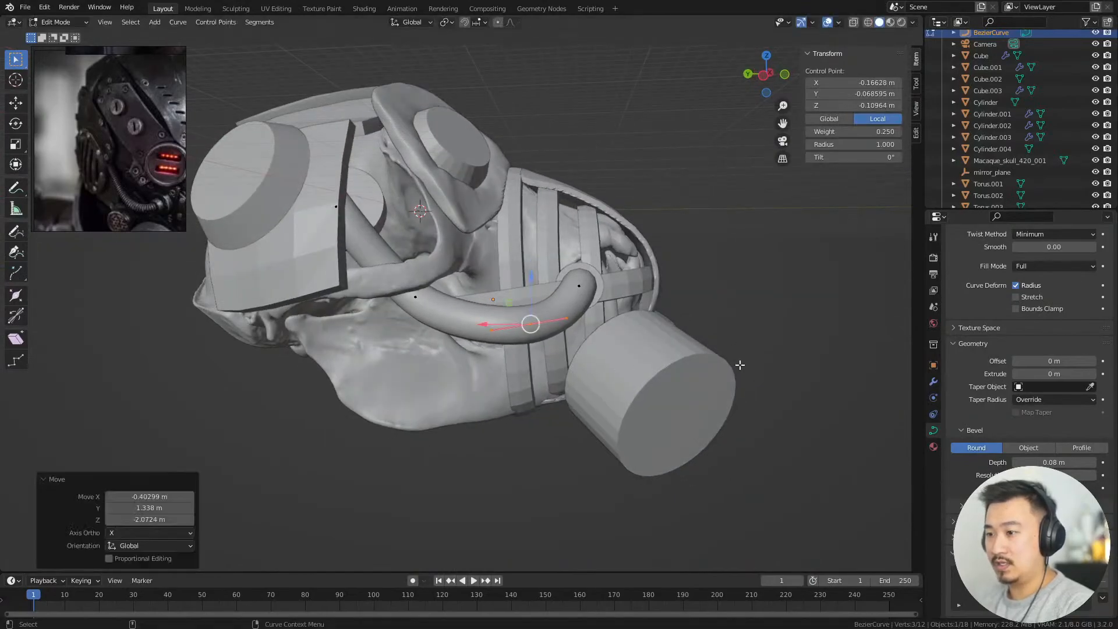
pyautogui.click(739, 365)
pyautogui.keyDown('alt'); pyautogui.moveTo(739, 365); pyautogui.dragTo(670, 316); pyautogui.keyUp('alt')
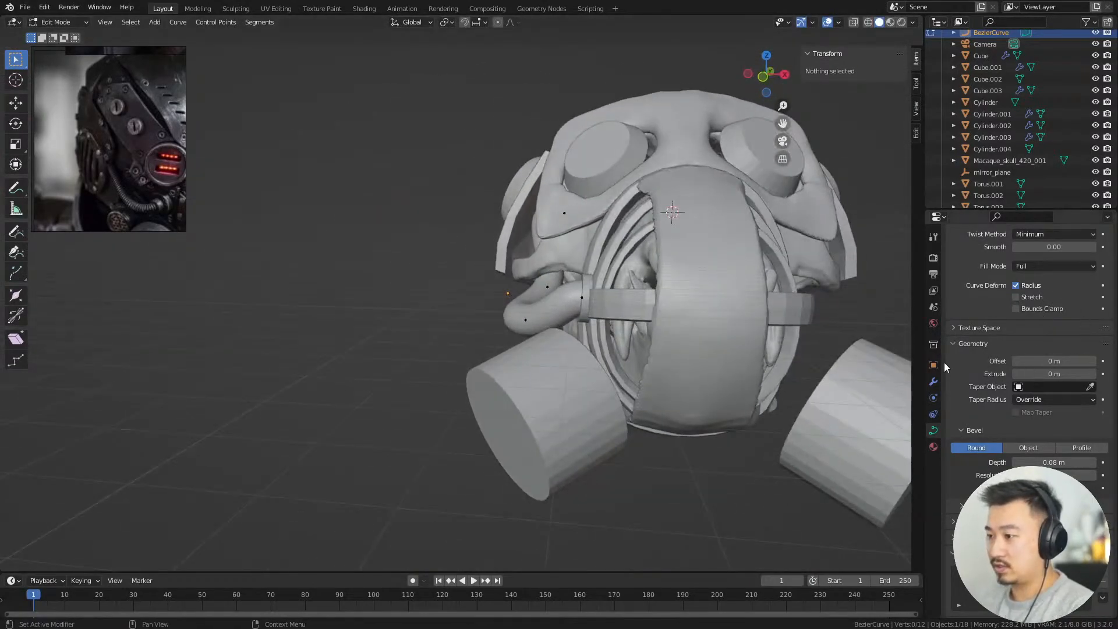
# Add a Mirror modifier to the hose curve, using mirror_plane as the mirror object
pyautogui.click(934, 381)
pyautogui.click(1002, 256)
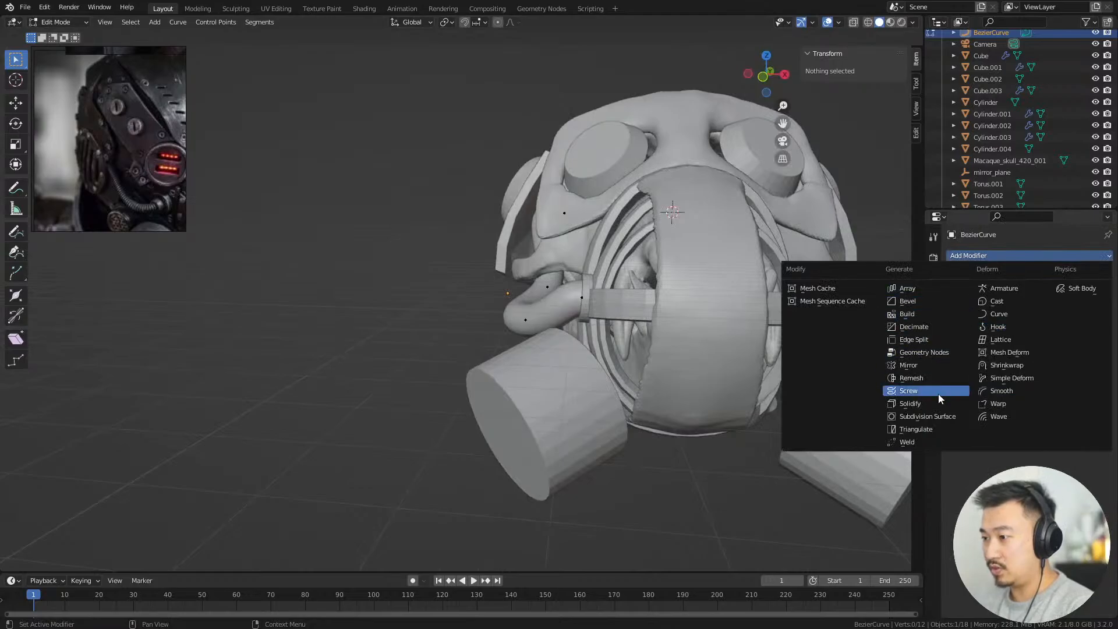
pyautogui.click(908, 365)
pyautogui.keyDown('alt'); pyautogui.moveTo(885, 326); pyautogui.dragTo(855, 278); pyautogui.keyUp('alt')
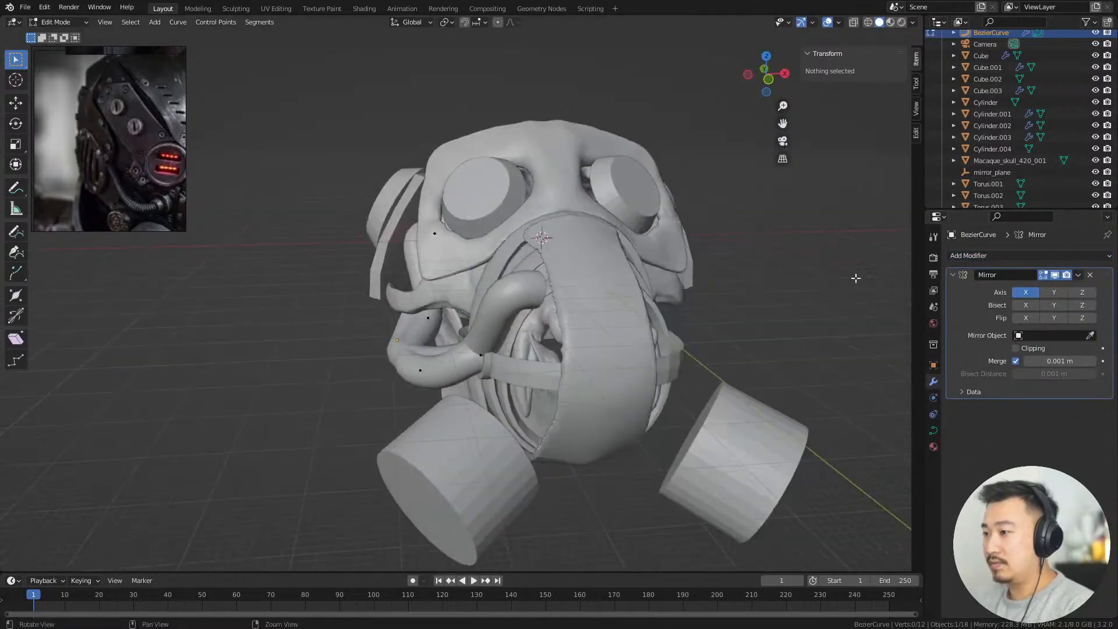
pyautogui.click(999, 172)
# Copy the hose's Mirror modifier to the strap button cylinder at its front end, and deselect both objects
pyautogui.moveTo(798, 359); pyautogui.dragTo(709, 420, button='middle')
pyautogui.scroll(-3, 611, 378)
pyautogui.scroll(5, 709, 419)
pyautogui.scroll(-3, 274, 282)
pyautogui.moveTo(275, 283); pyautogui.dragTo(361, 299, button='middle')
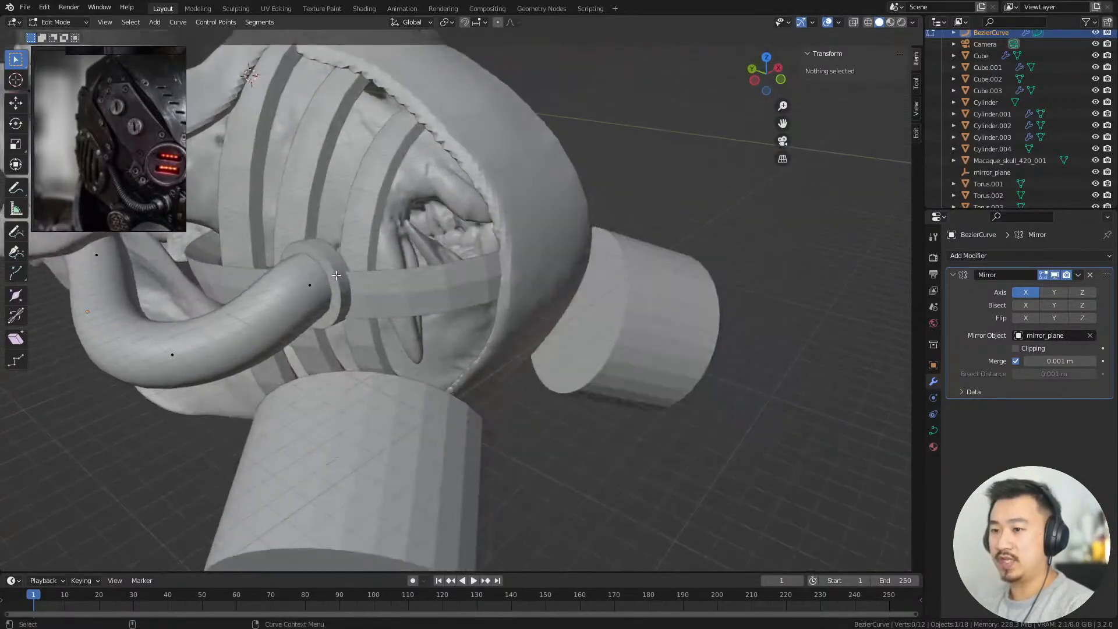
pyautogui.press('Tab')
pyautogui.click(337, 275)
pyautogui.moveTo(623, 432); pyautogui.dragTo(546, 403, button='middle')
pyautogui.scroll(1, 546, 403)
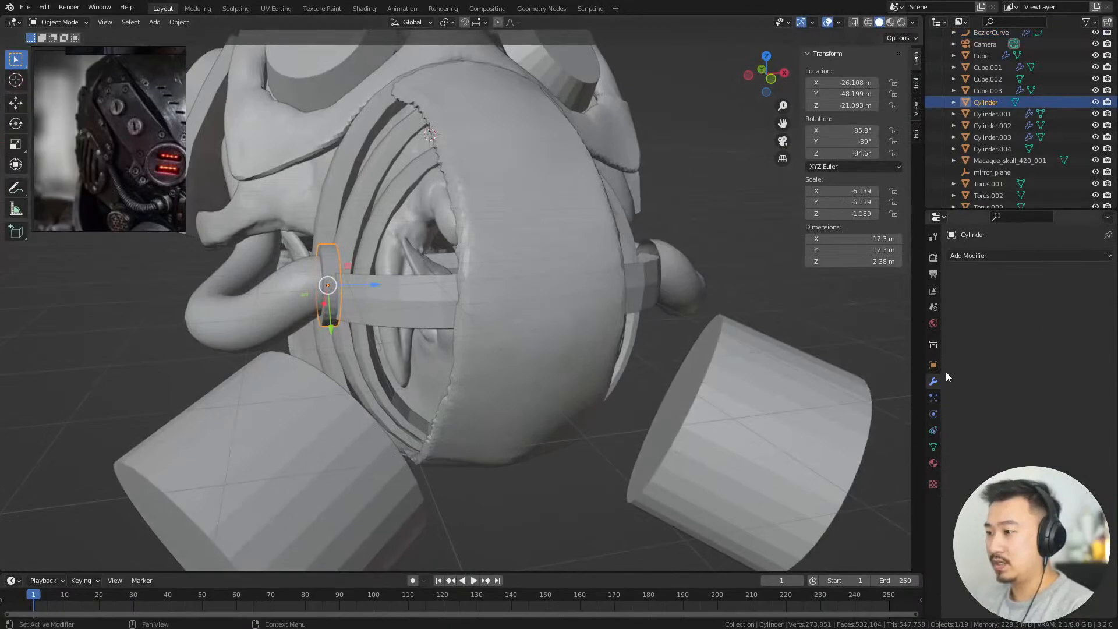
pyautogui.click(250, 319)
pyautogui.scroll(2, 580, 386)
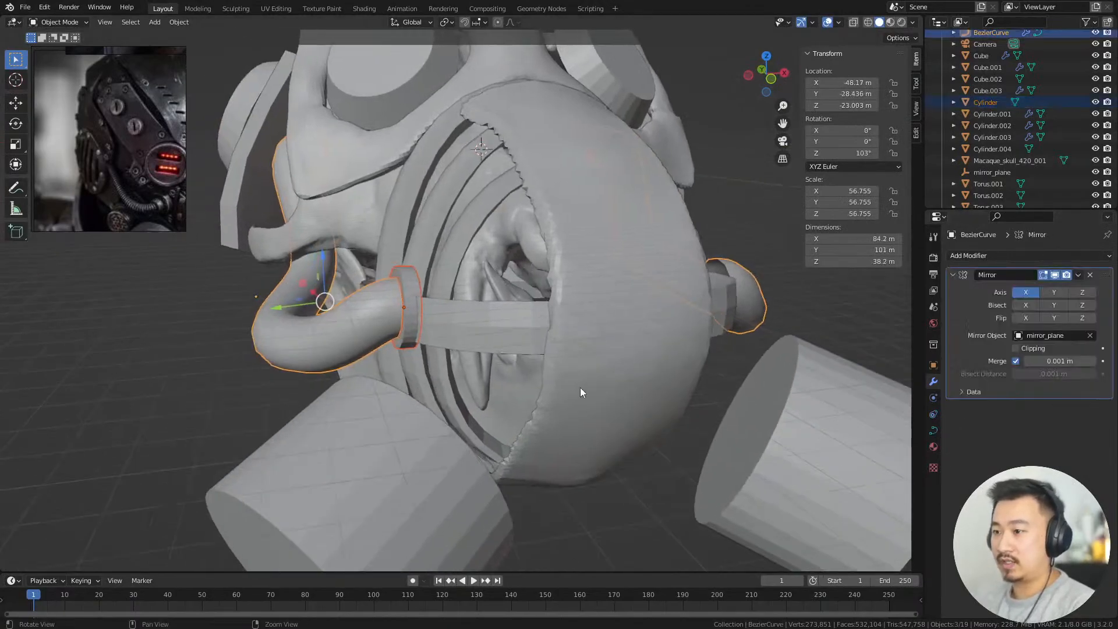
pyautogui.hotkey('ctrl', 'l')
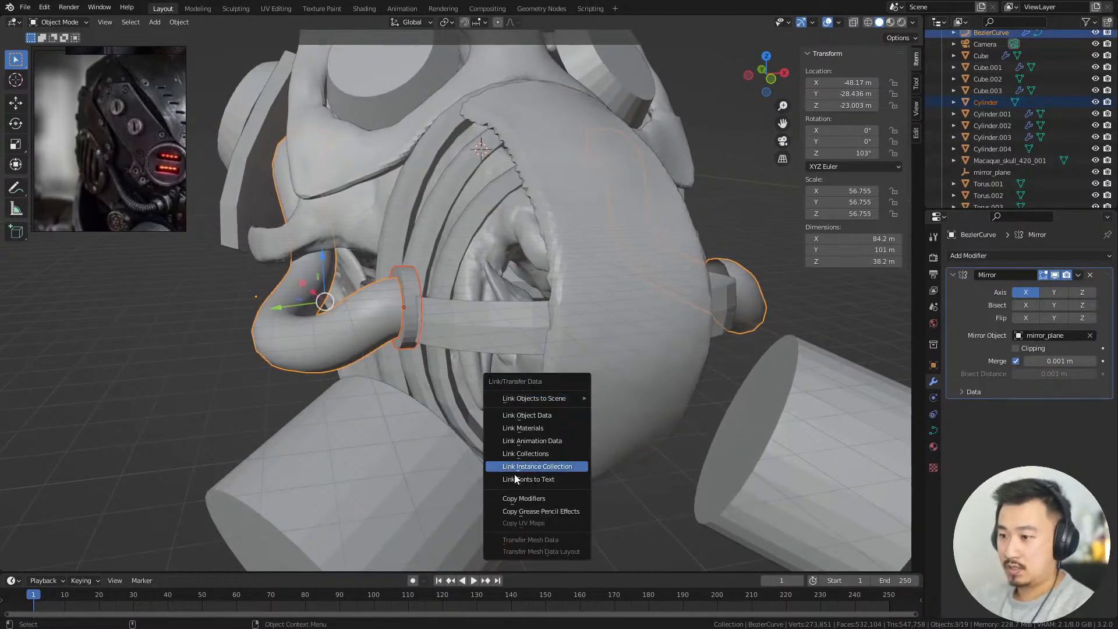
pyautogui.click(538, 496)
pyautogui.click(828, 303)
# Inspect the hose, straps and central mask band from the side and front
pyautogui.scroll(-4, 722, 305)
pyautogui.moveTo(720, 305); pyautogui.dragTo(644, 274, button='middle')
pyautogui.click(630, 464)
pyautogui.moveTo(590, 303); pyautogui.dragTo(610, 293, button='middle')
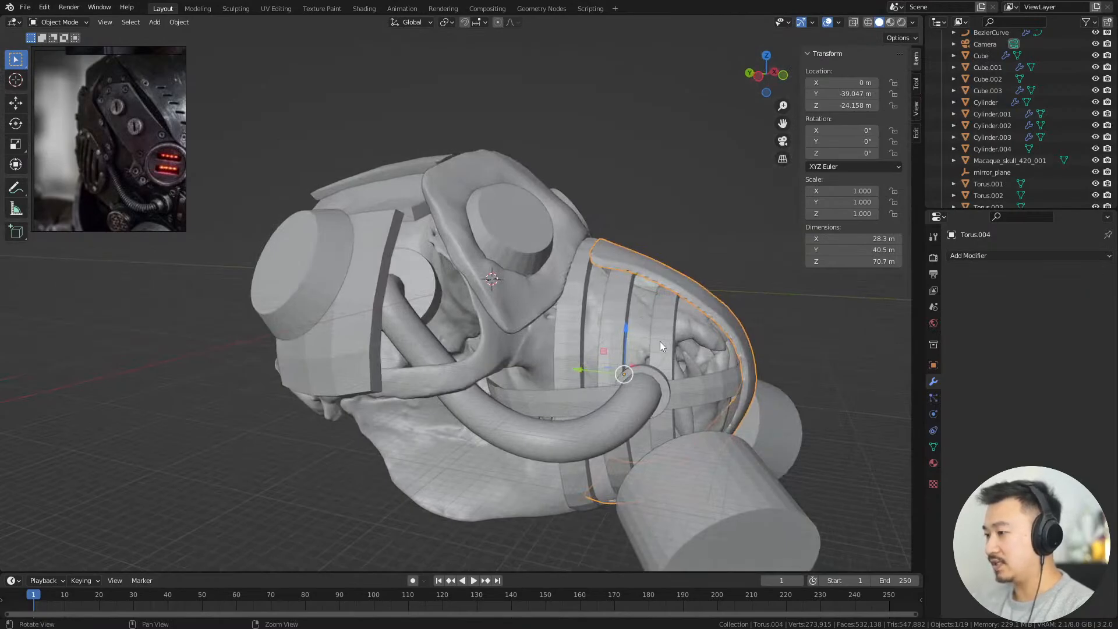
pyautogui.moveTo(660, 346); pyautogui.dragTo(603, 243, button='middle')
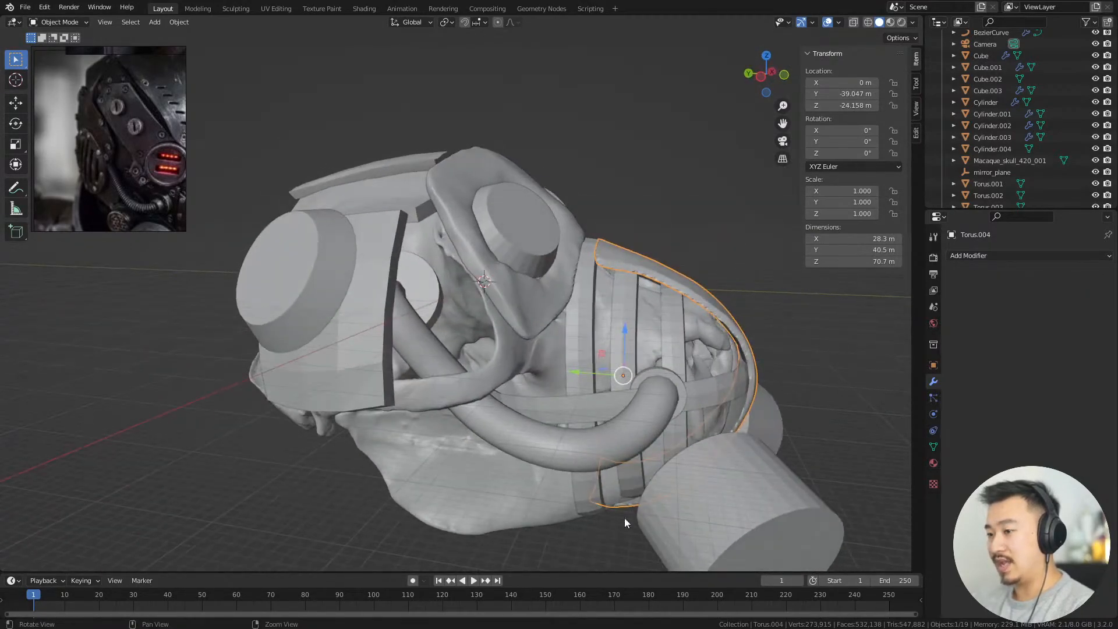
pyautogui.moveTo(624, 522); pyautogui.dragTo(621, 459, button='middle')
pyautogui.moveTo(599, 286); pyautogui.dragTo(632, 365, button='middle')
pyautogui.press('KP_Divide')
pyautogui.press('KP_Divide')
# Isolate the horizontal strap ring in the right-side view and open its mesh for editing
pyautogui.click(532, 397)
pyautogui.press('Tab')
pyautogui.press('`')
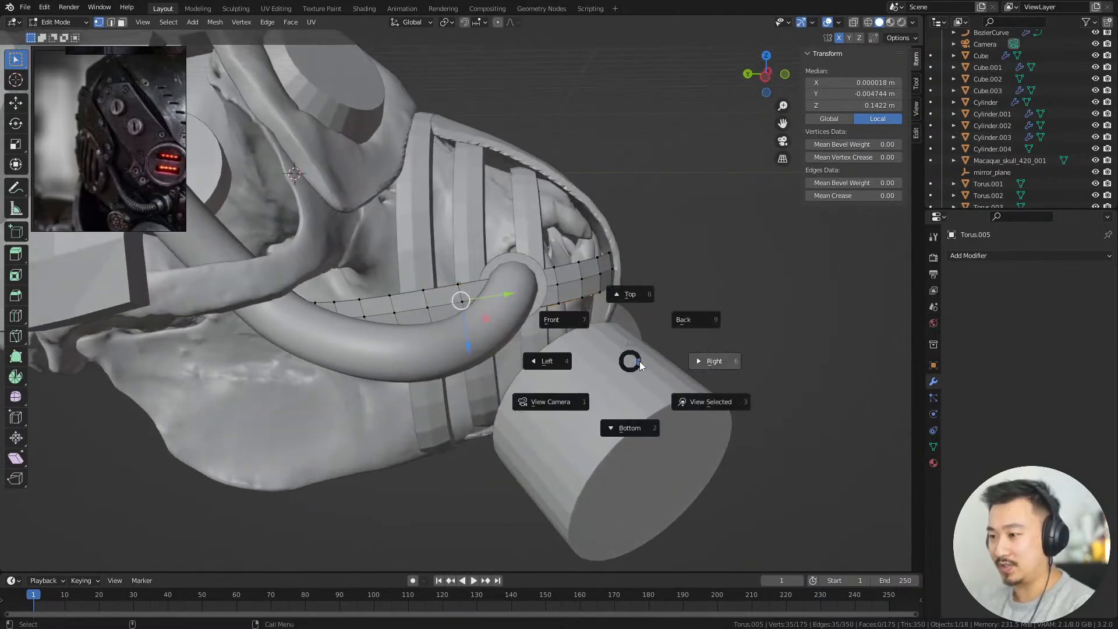
pyautogui.press('`')
pyautogui.click(651, 360)
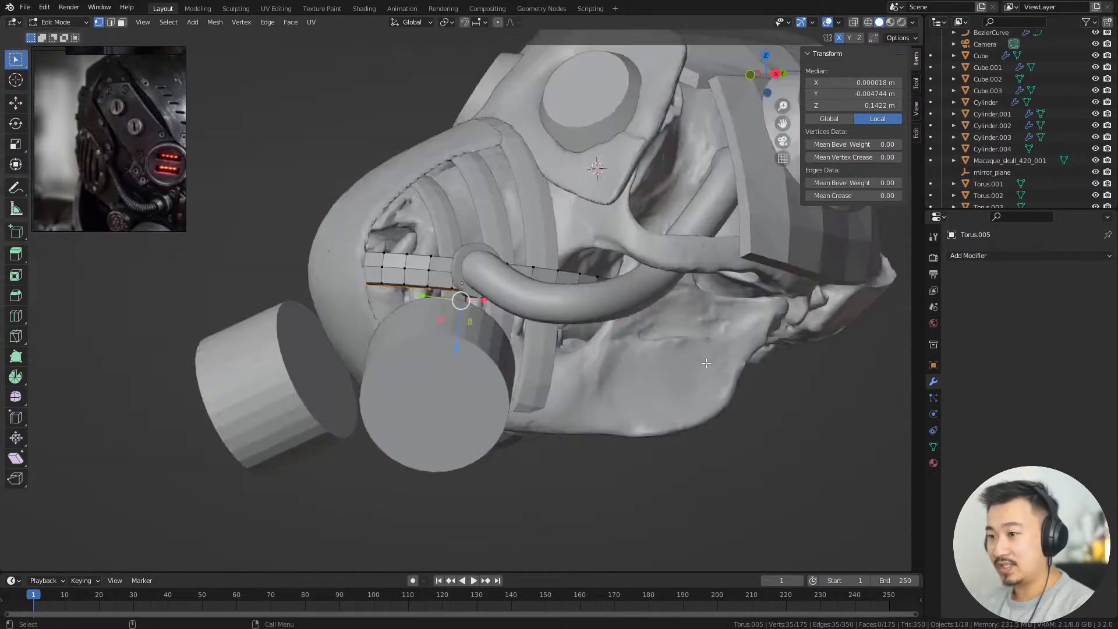
pyautogui.keyDown('shift'); pyautogui.moveTo(687, 433); pyautogui.dragTo(729, 394, button='middle'); pyautogui.keyUp('shift')
pyautogui.press('Tab')
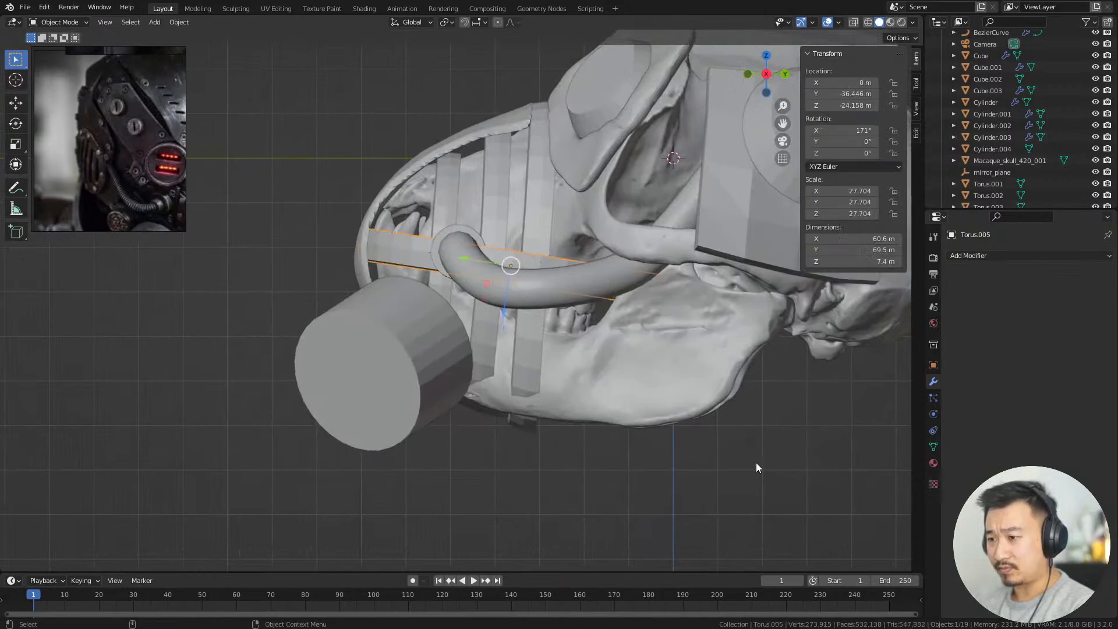
pyautogui.press('KP_Divide')
pyautogui.press('Tab')
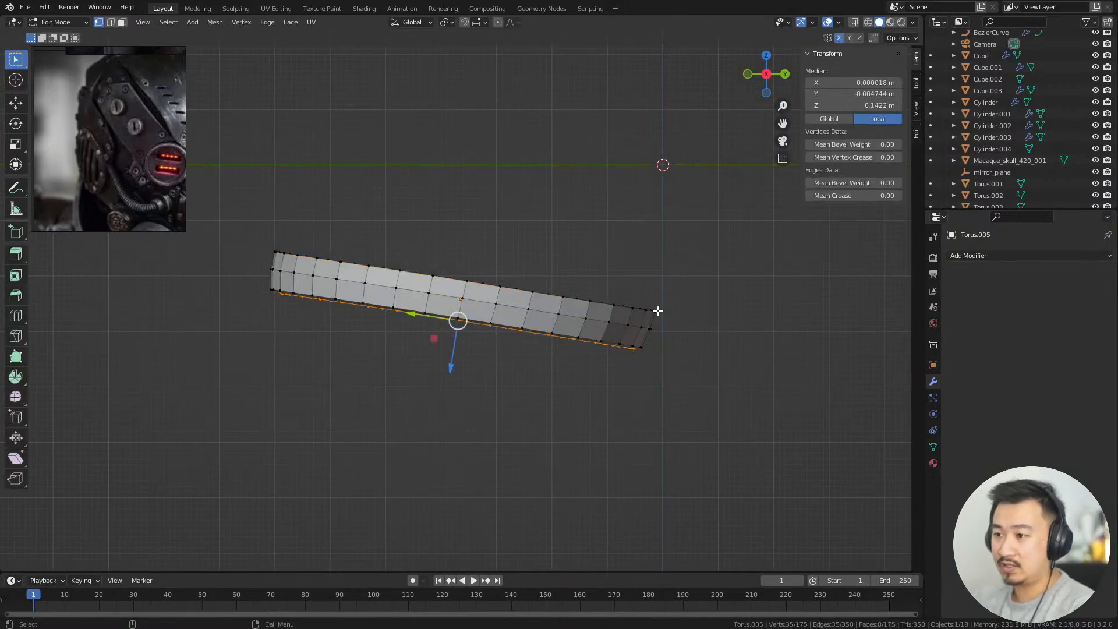
# Delete the faces of the horizontal strap ring's rear half, selecting through the mesh in wireframe
pyautogui.hotkey('alt', 'a')
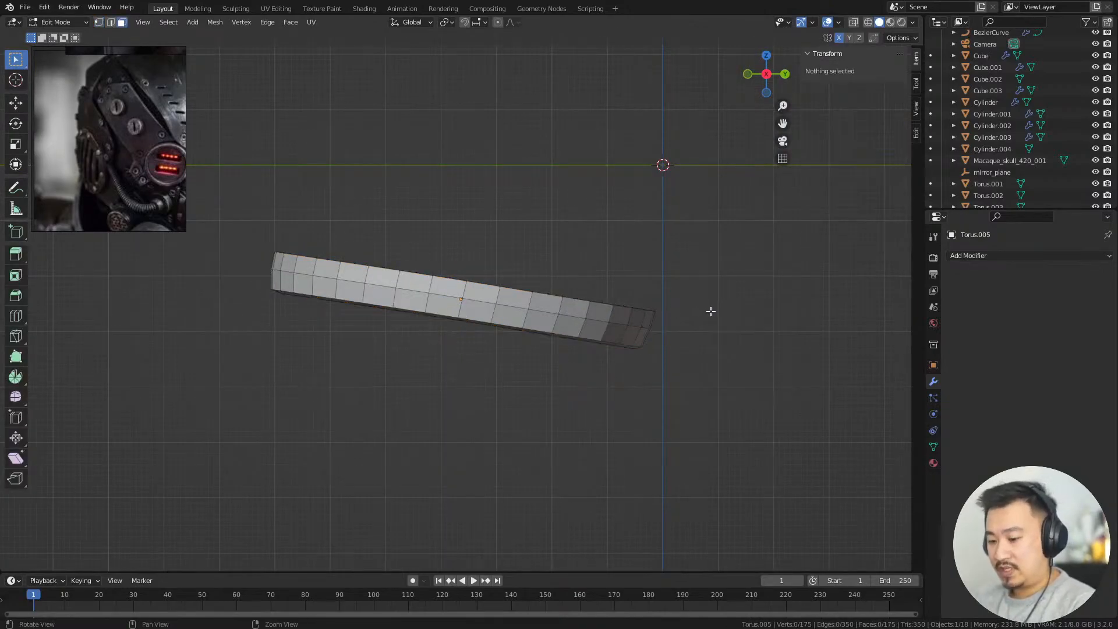
pyautogui.hotkey('alt', 'z')
pyautogui.moveTo(728, 213); pyautogui.dragTo(493, 523)
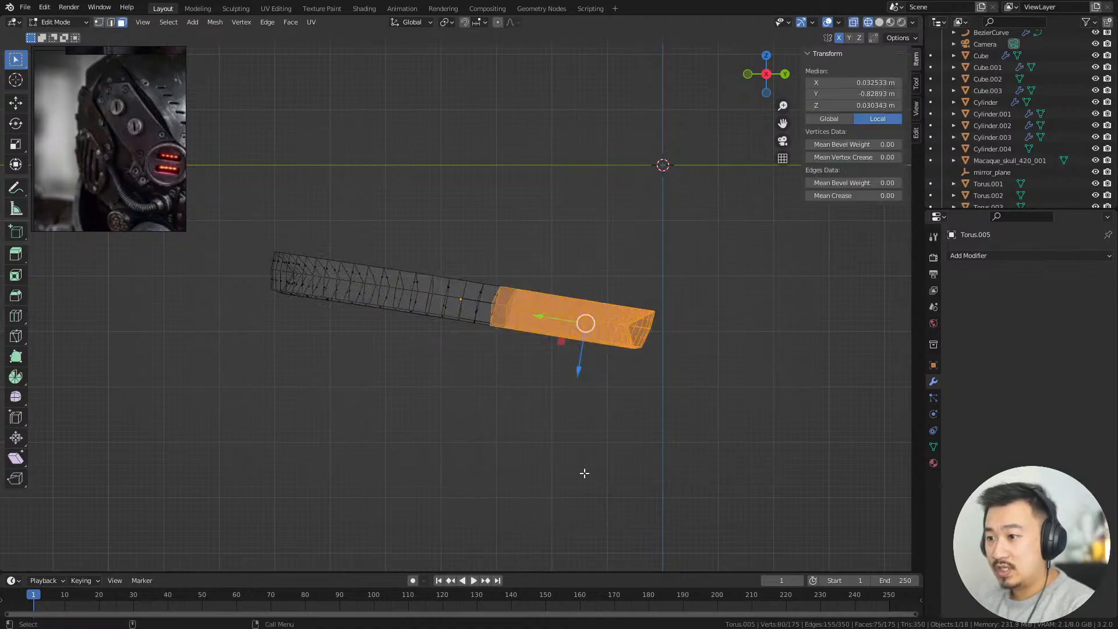
pyautogui.press('x')
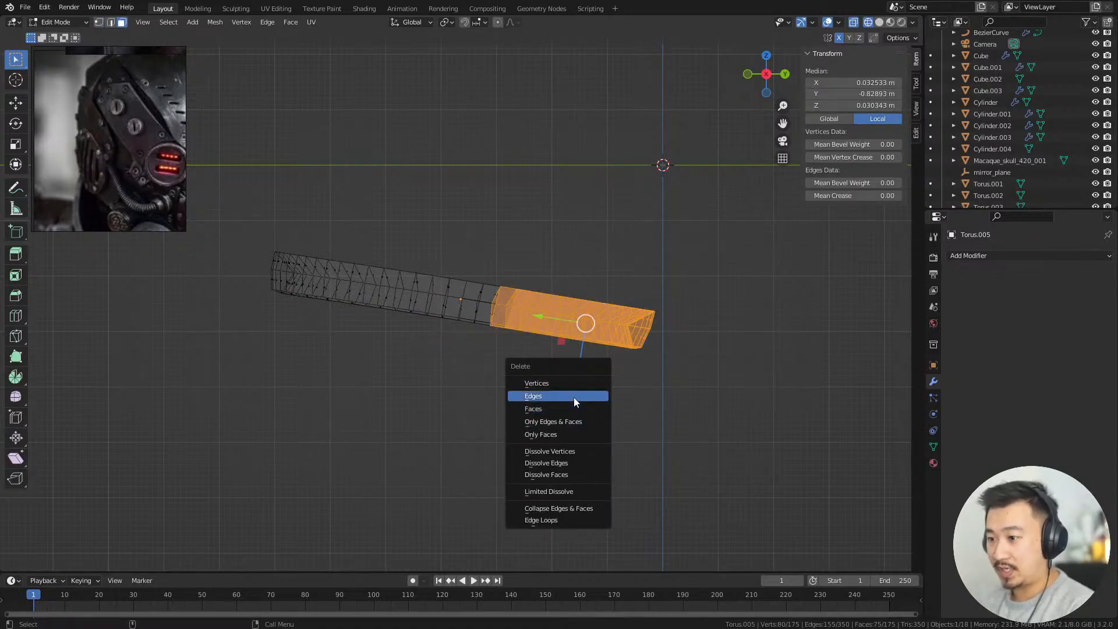
pyautogui.click(577, 407)
pyautogui.moveTo(549, 337); pyautogui.dragTo(485, 325, button='middle')
pyautogui.keyDown('alt'); pyautogui.click(454, 317); pyautogui.keyUp('alt')
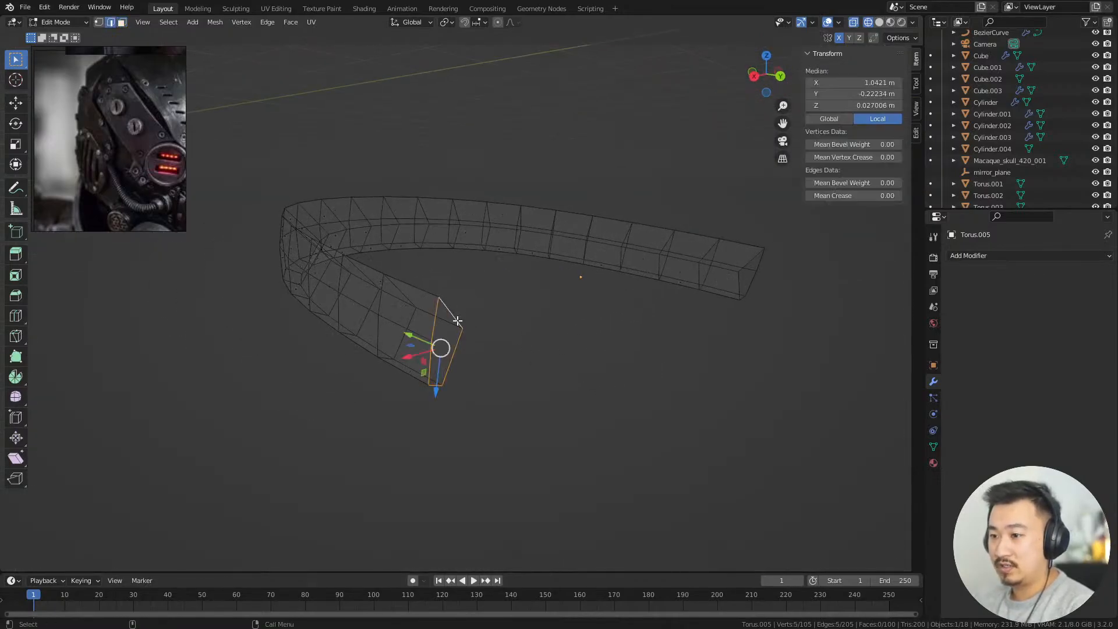
pyautogui.moveTo(553, 373); pyautogui.dragTo(573, 387, button='middle')
pyautogui.click(637, 413)
pyautogui.moveTo(638, 413); pyautogui.dragTo(365, 376, button='middle')
pyautogui.hotkey('ctrl', 'z')
pyautogui.hotkey('ctrl', 'z')
pyautogui.click(394, 392)
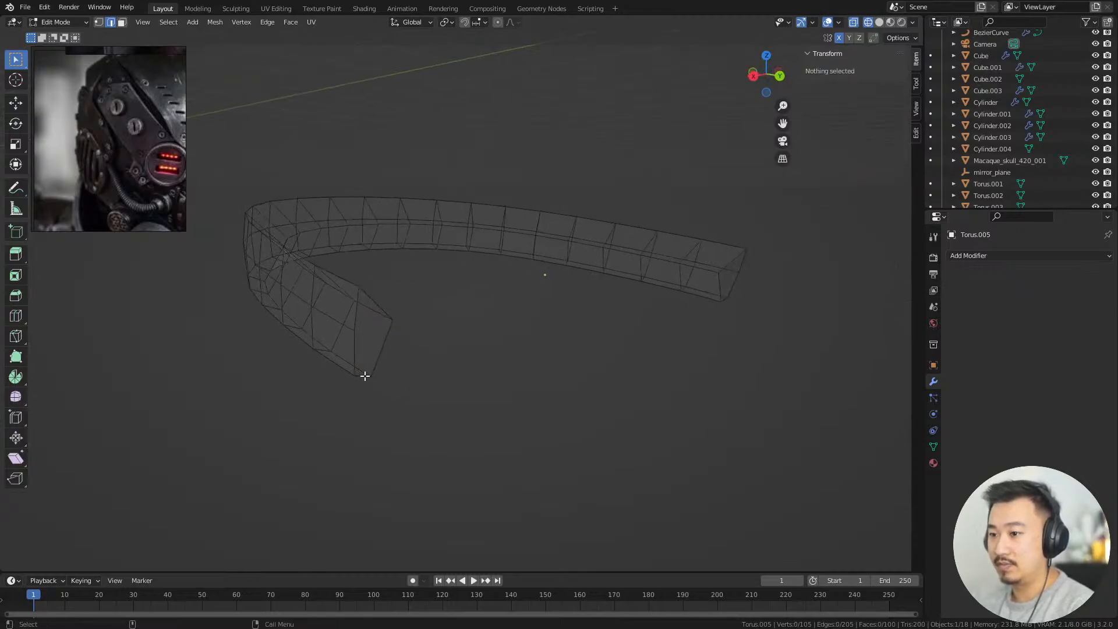
# Close both open ends of the horizontal strap by filling faces from their edges
pyautogui.click(364, 376)
pyautogui.moveTo(433, 378); pyautogui.dragTo(473, 397, button='middle')
pyautogui.click(563, 401)
pyautogui.moveTo(576, 387); pyautogui.dragTo(361, 367, button='middle')
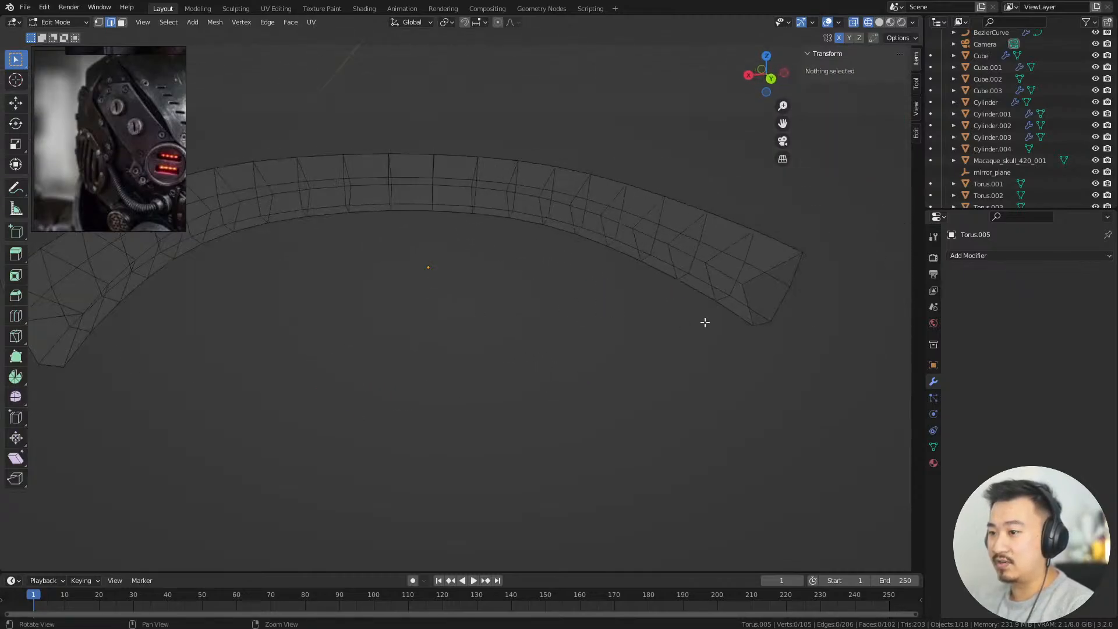
pyautogui.keyDown('shift'); pyautogui.moveTo(704, 322); pyautogui.dragTo(549, 334, button='middle'); pyautogui.keyUp('shift')
pyautogui.click(547, 334)
pyautogui.press('f')
pyautogui.press('f')
pyautogui.click(656, 385)
pyautogui.keyDown('alt'); pyautogui.moveTo(656, 384); pyautogui.dragTo(508, 334, button='right'); pyautogui.keyUp('alt')
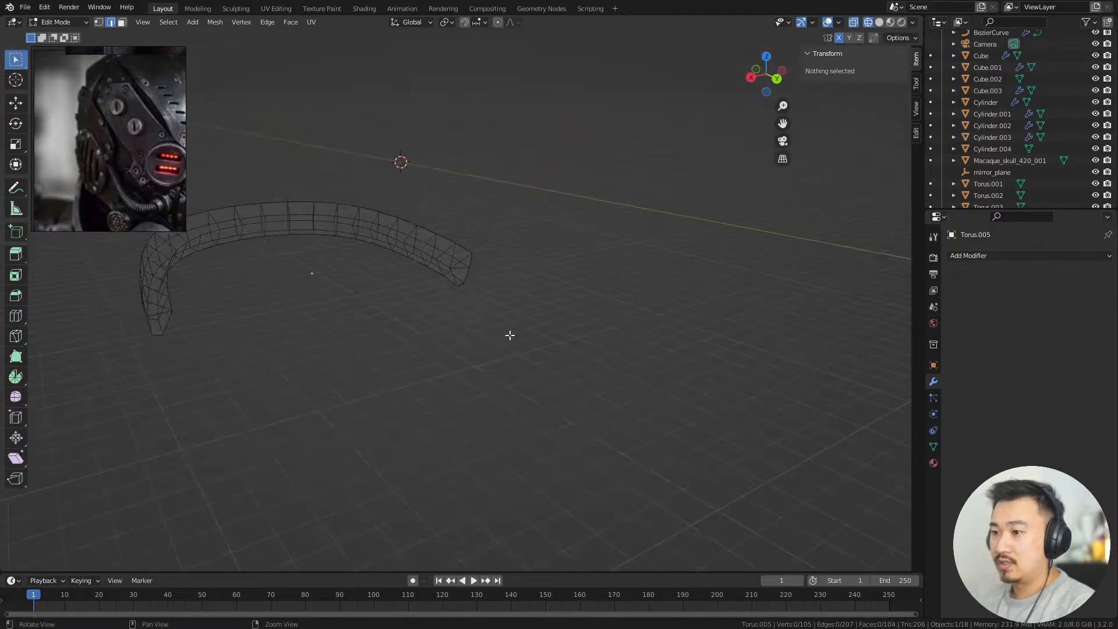
pyautogui.keyDown('alt'); pyautogui.moveTo(509, 334); pyautogui.dragTo(666, 340, button='middle'); pyautogui.keyUp('alt')
pyautogui.keyDown('alt'); pyautogui.moveTo(625, 349); pyautogui.dragTo(657, 363, button='right'); pyautogui.keyUp('alt')
pyautogui.keyDown('alt'); pyautogui.moveTo(658, 363); pyautogui.dragTo(674, 361); pyautogui.keyUp('alt')
pyautogui.keyDown('alt'); pyautogui.moveTo(356, 337); pyautogui.dragTo(362, 313, button='right'); pyautogui.keyUp('alt')
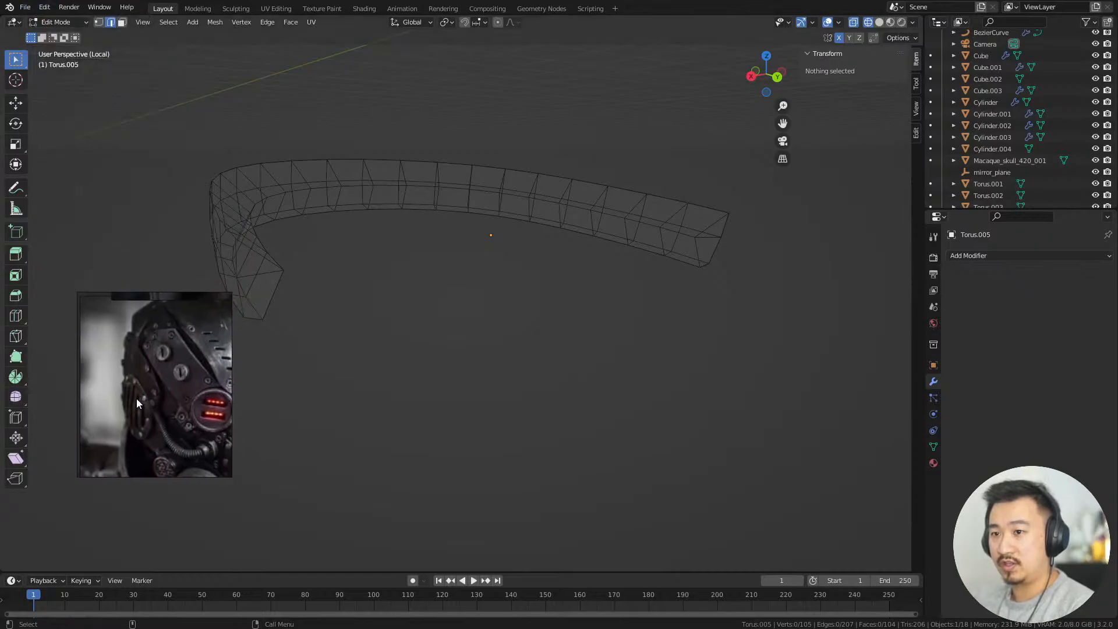
# Search the add-ons in the preferences for F2, inspect the Mesh: F2 details, and close the preferences
pyautogui.click(44, 7)
pyautogui.click(79, 173)
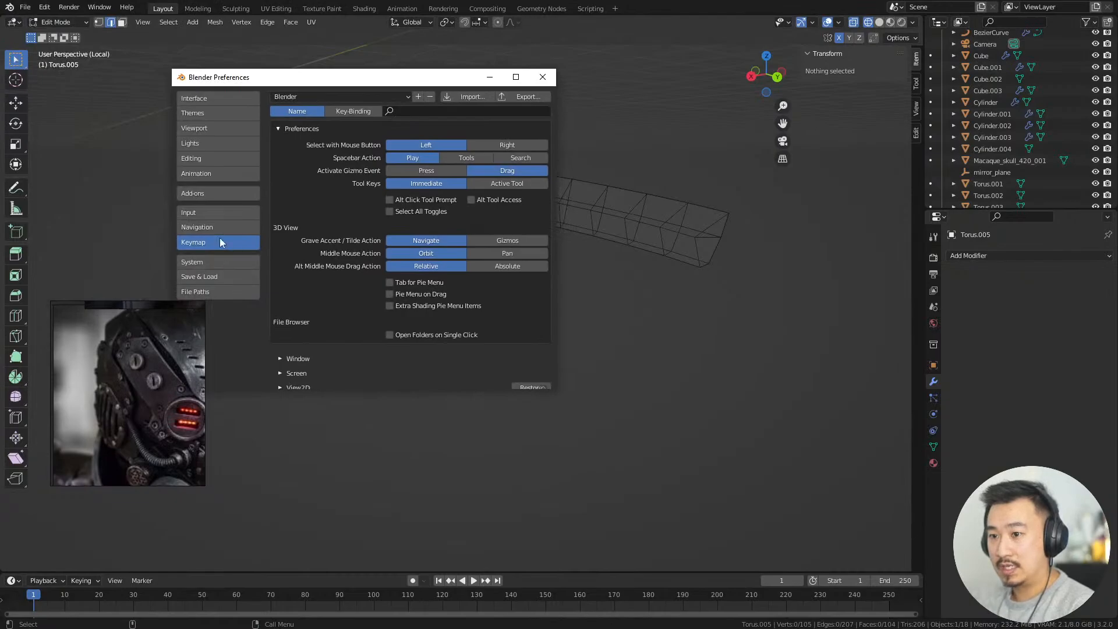
pyautogui.click(210, 194)
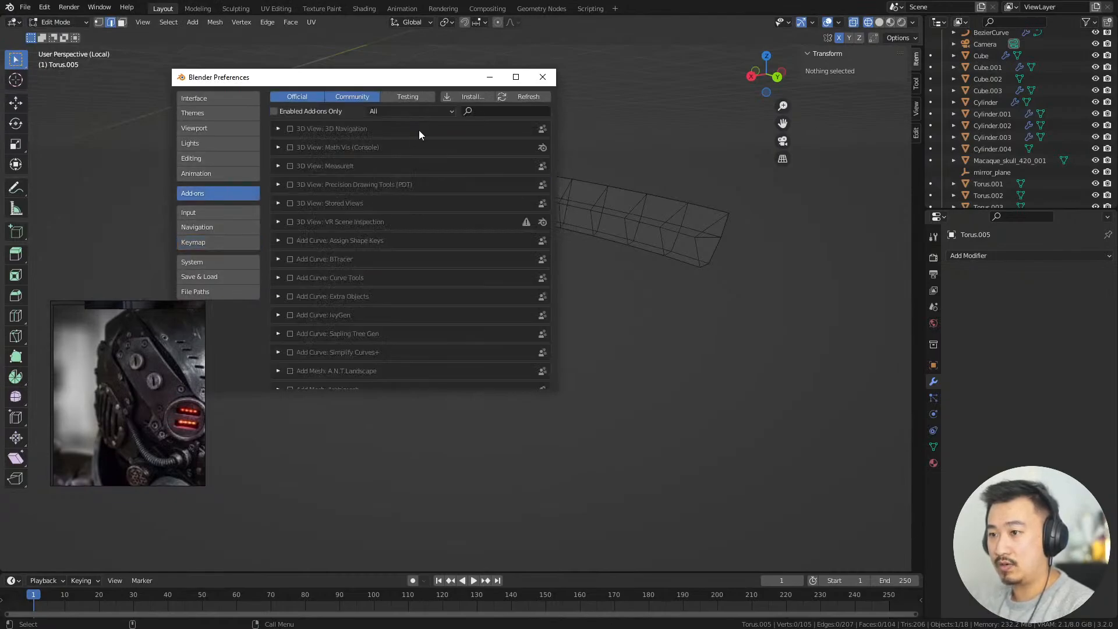
pyautogui.click(487, 112)
pyautogui.write('F2')
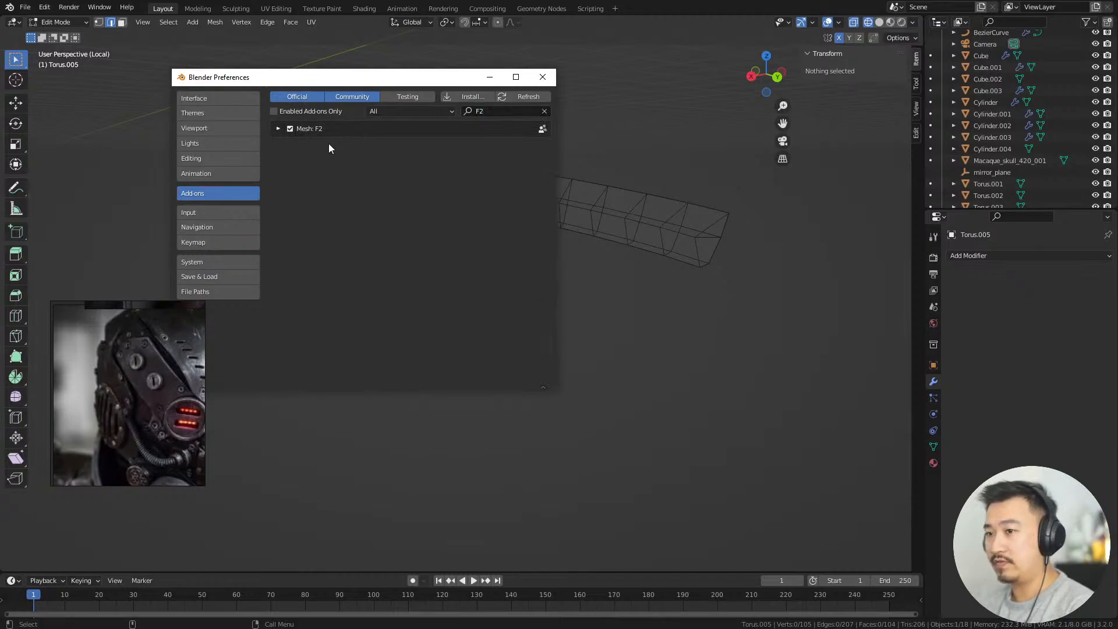
pyautogui.click(278, 128)
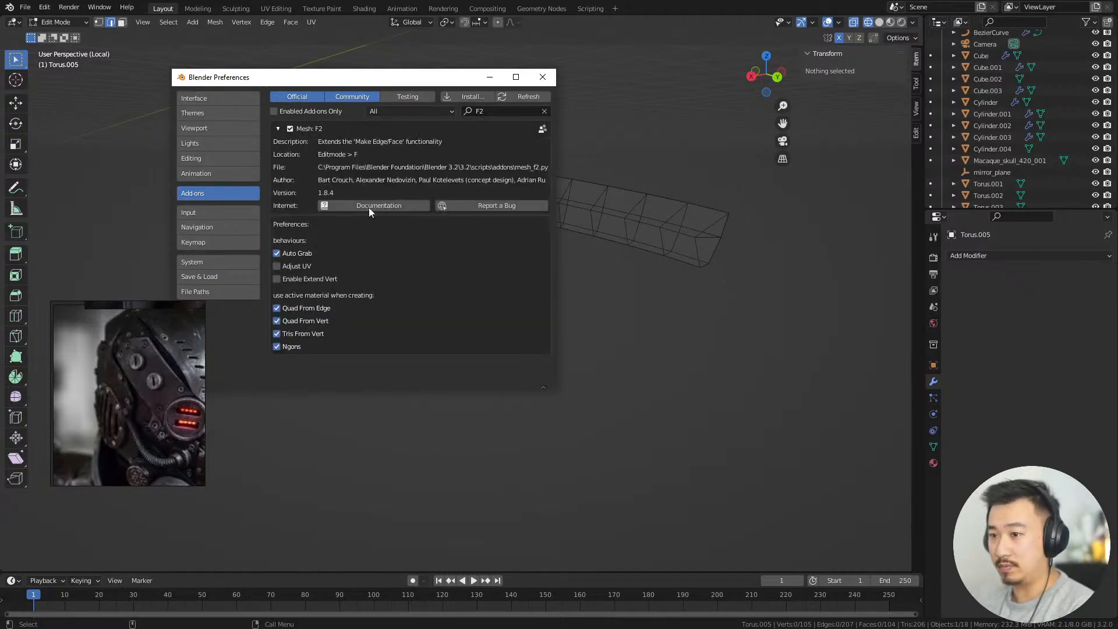
pyautogui.click(278, 129)
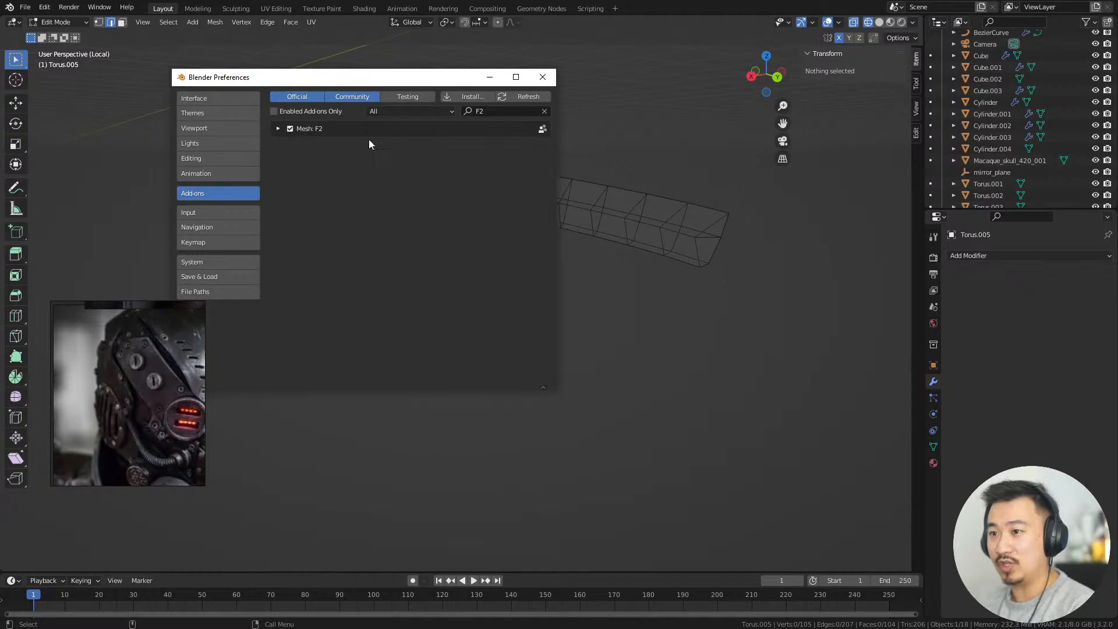
pyautogui.click(540, 80)
# Finish editing the horizontal strap and bring back the whole mask in solid shading
pyautogui.moveTo(582, 124); pyautogui.dragTo(553, 319, button='middle')
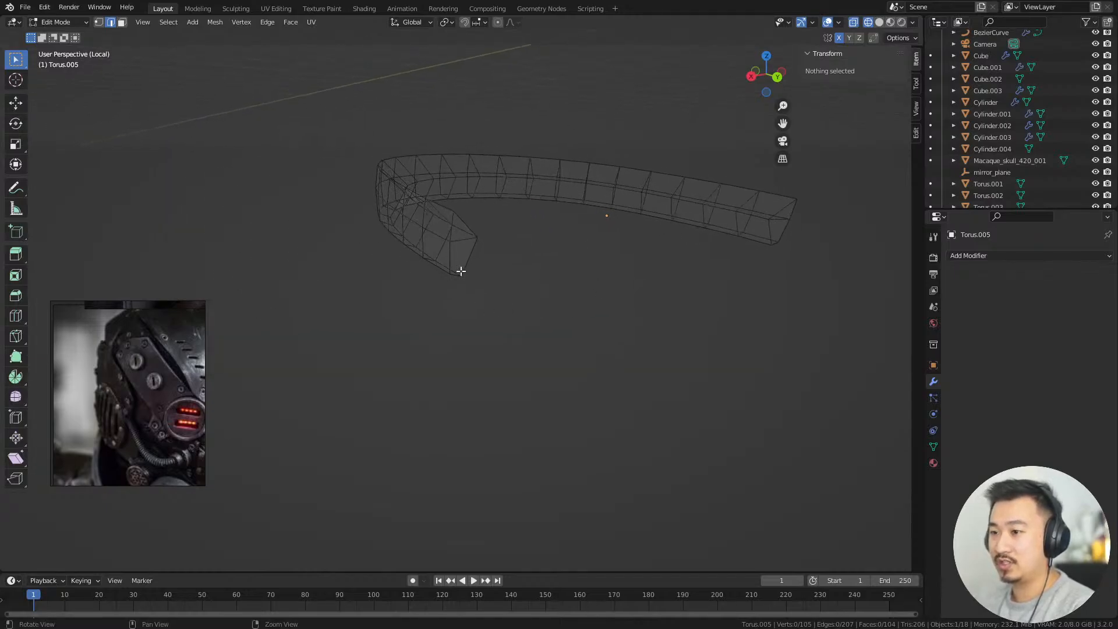
pyautogui.moveTo(460, 271); pyautogui.dragTo(453, 266, button='middle')
pyautogui.moveTo(457, 184)
pyautogui.mouseDown(button='middle')
pyautogui.moveTo(517, 396)
pyautogui.moveTo(686, 352)
pyautogui.moveTo(673, 319)
pyautogui.moveTo(696, 291)
pyautogui.moveTo(656, 332)
pyautogui.moveTo(786, 384)
pyautogui.mouseUp(button='middle')
pyautogui.press('Tab')
pyautogui.hotkey('shift', 'z')
pyautogui.press('KP_Divide')
# Examine the whole mask from the side, rear and below against the reference photo
pyautogui.scroll(-4, 776, 450)
pyautogui.moveTo(776, 449); pyautogui.dragTo(733, 361, button='middle')
pyautogui.scroll(6, 698, 423)
pyautogui.click(703, 426)
pyautogui.keyDown('alt'); pyautogui.moveTo(732, 355); pyautogui.dragTo(624, 325, button='right'); pyautogui.keyUp('alt')
pyautogui.keyDown('alt'); pyautogui.moveTo(624, 325); pyautogui.dragTo(563, 344); pyautogui.keyUp('alt')
pyautogui.scroll(-2, 106, 371)
pyautogui.moveTo(138, 431); pyautogui.dragTo(107, 344, button='middle')
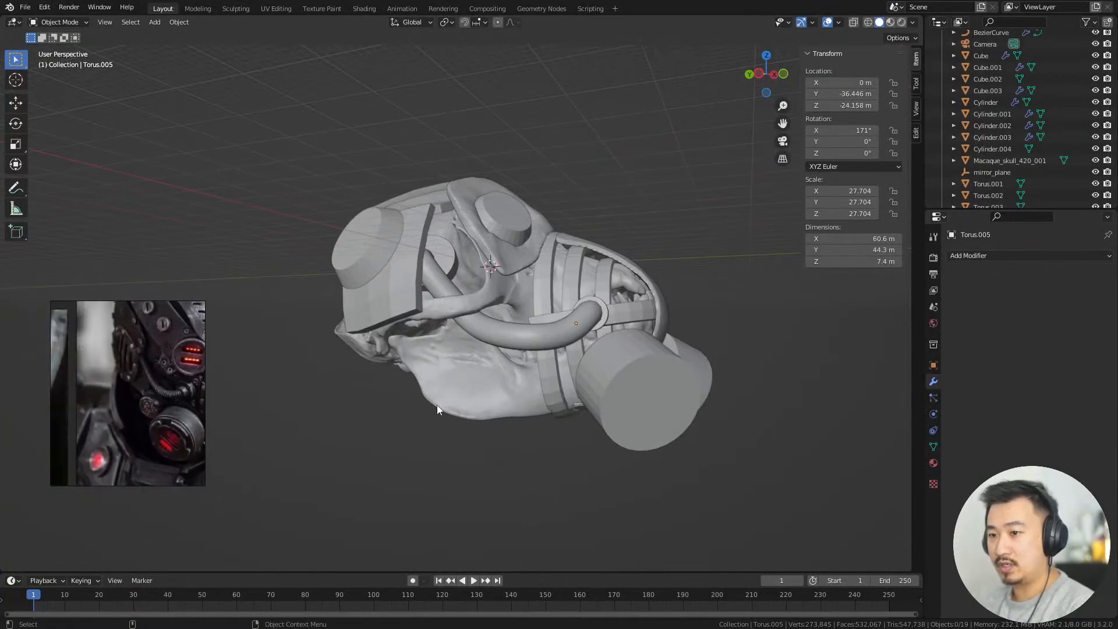
pyautogui.moveTo(419, 402); pyautogui.dragTo(380, 242, button='middle')
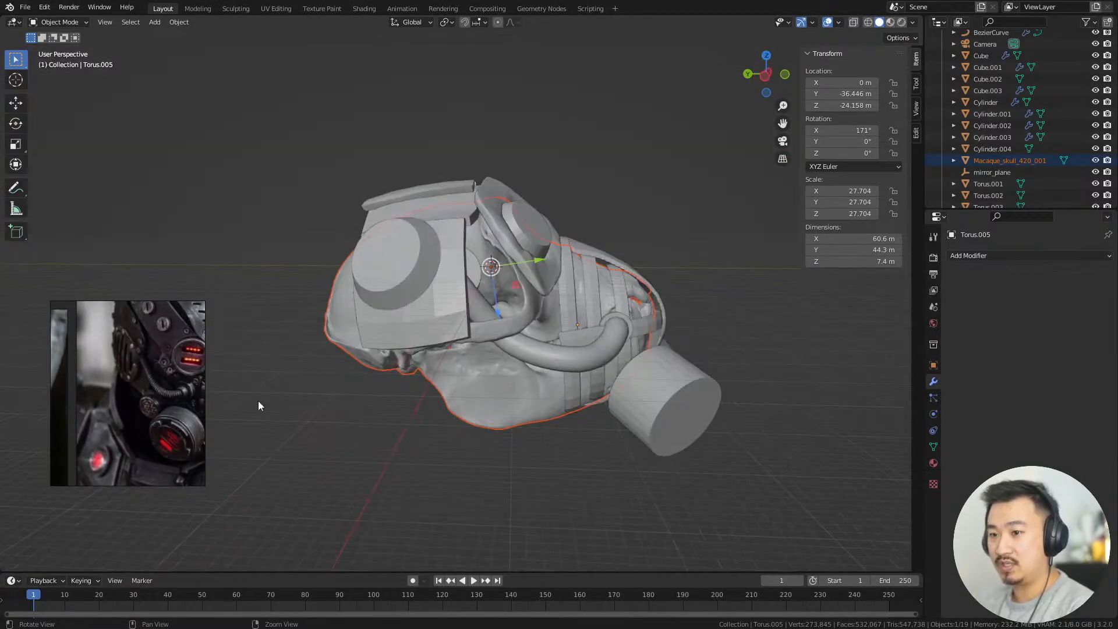
pyautogui.moveTo(356, 511); pyautogui.dragTo(416, 248, button='middle')
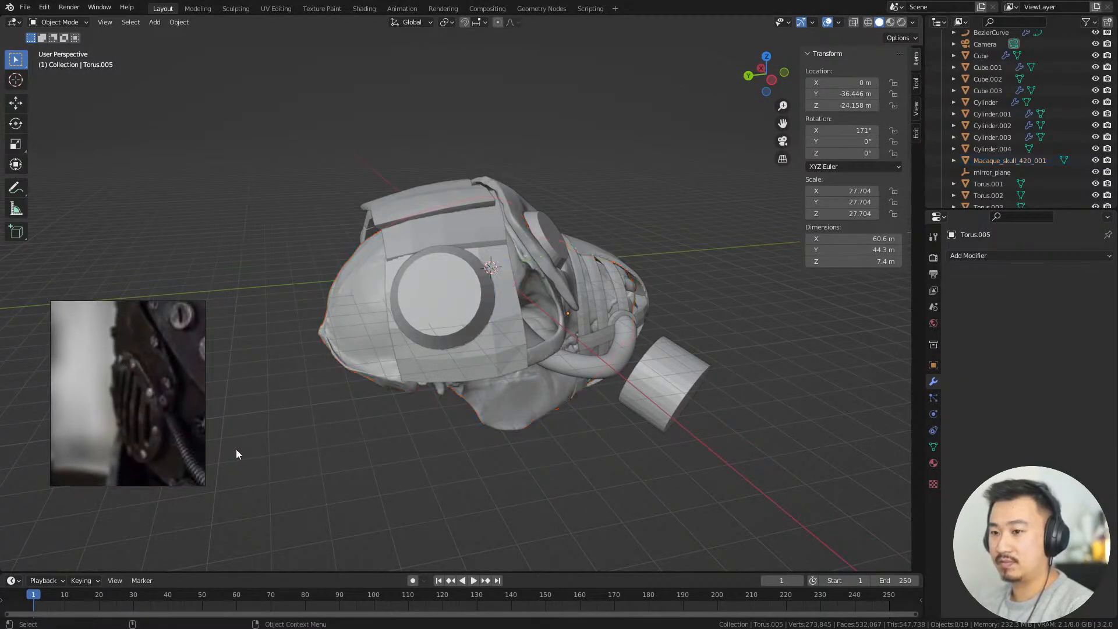
pyautogui.rightClick(609, 448)
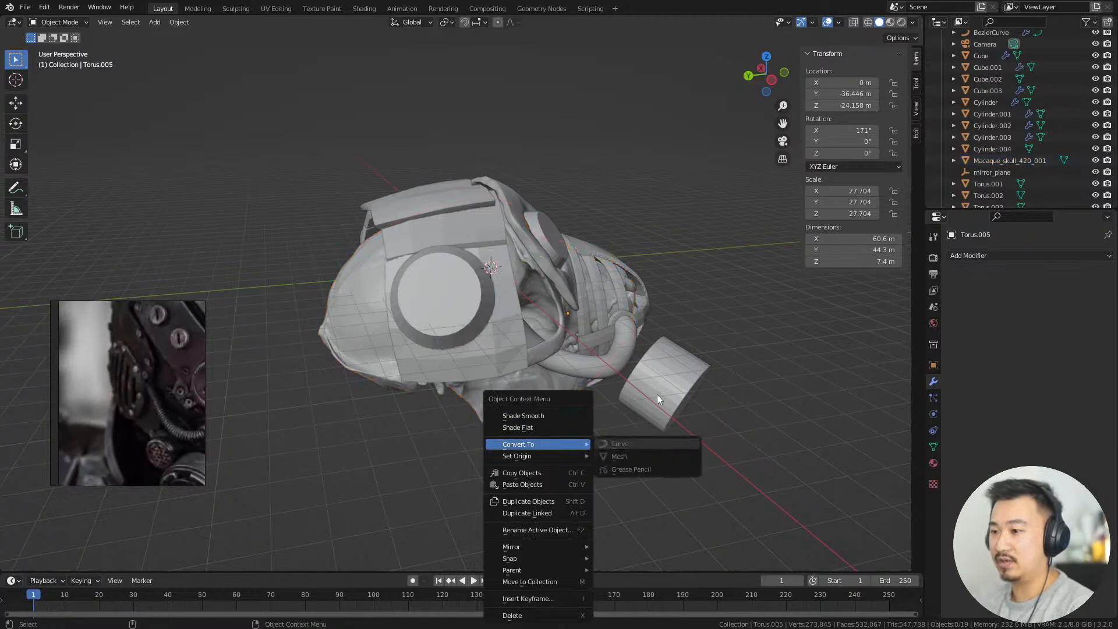
pyautogui.moveTo(743, 341); pyautogui.dragTo(271, 371, button='middle')
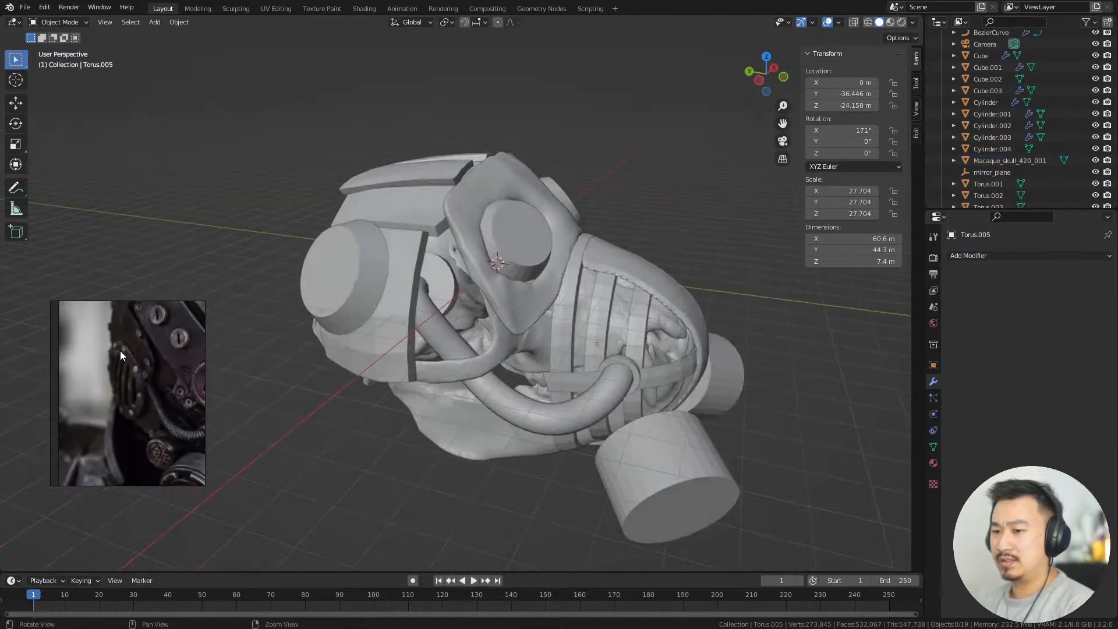
pyautogui.moveTo(328, 281); pyautogui.dragTo(362, 267, button='middle')
# Select the tapered cylinder on the mask's side plate and open its mesh for editing at the outer face
pyautogui.click(350, 271)
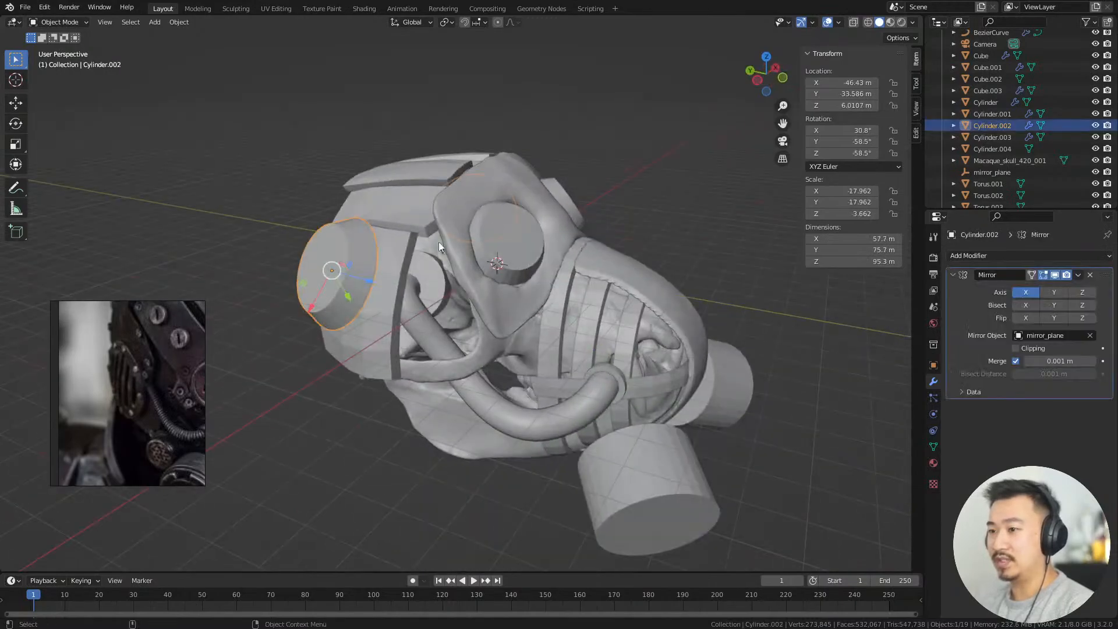
pyautogui.keyDown('shift'); pyautogui.click(517, 249); pyautogui.keyUp('shift')
pyautogui.moveTo(345, 326)
pyautogui.mouseDown(button='middle')
pyautogui.moveTo(362, 325)
pyautogui.moveTo(326, 329)
pyautogui.moveTo(365, 325)
pyautogui.mouseUp(button='middle')
pyautogui.press('Tab')
pyautogui.scroll(2, 424, 274)
pyautogui.keyDown('shift'); pyautogui.moveTo(423, 268); pyautogui.dragTo(510, 349, button='middle'); pyautogui.keyUp('shift')
pyautogui.scroll(1, 496, 299)
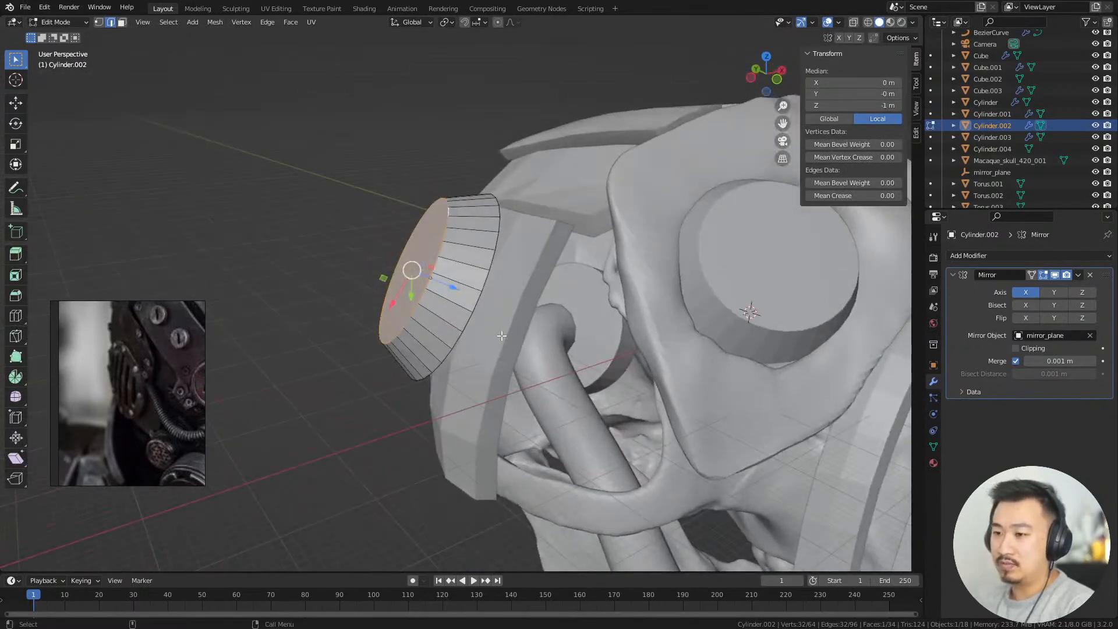
pyautogui.press('g')
pyautogui.press('z')
pyautogui.press('z')
pyautogui.rightClick(517, 341)
# Use local transform orientation and move the side-plate cylinder's outer face about 5.69 m inward along its local Z axis
pyautogui.moveTo(517, 342); pyautogui.dragTo(460, 362, button='middle')
pyautogui.press('`')
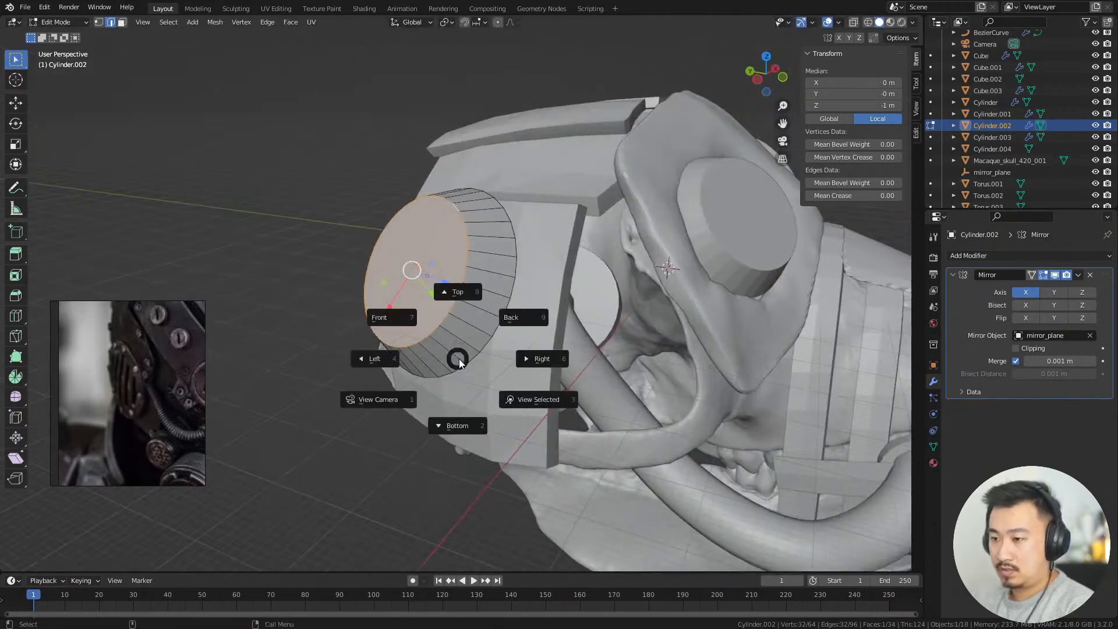
pyautogui.press('Escape')
pyautogui.press(',')
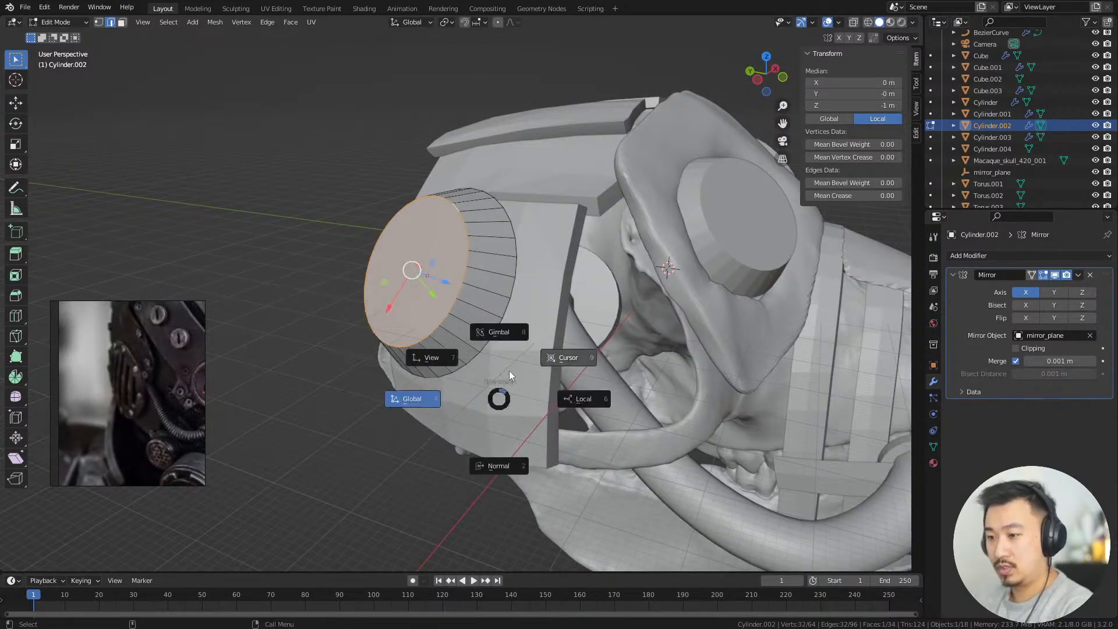
pyautogui.click(562, 399)
pyautogui.moveTo(563, 400); pyautogui.dragTo(515, 380, button='middle')
pyautogui.press('g')
pyautogui.press('z')
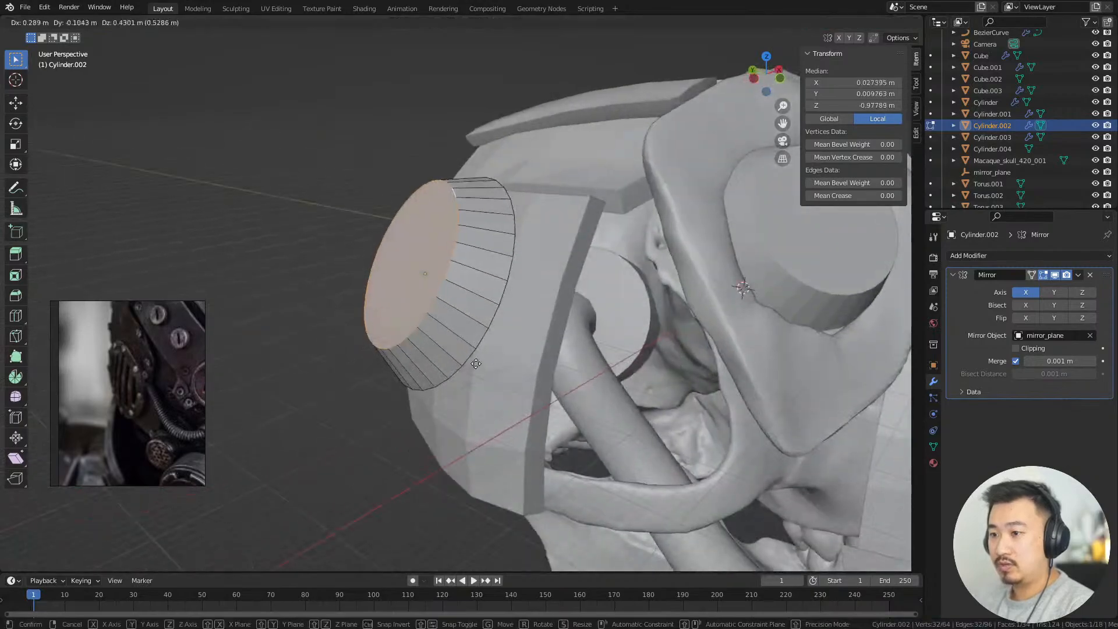
pyautogui.click(508, 372)
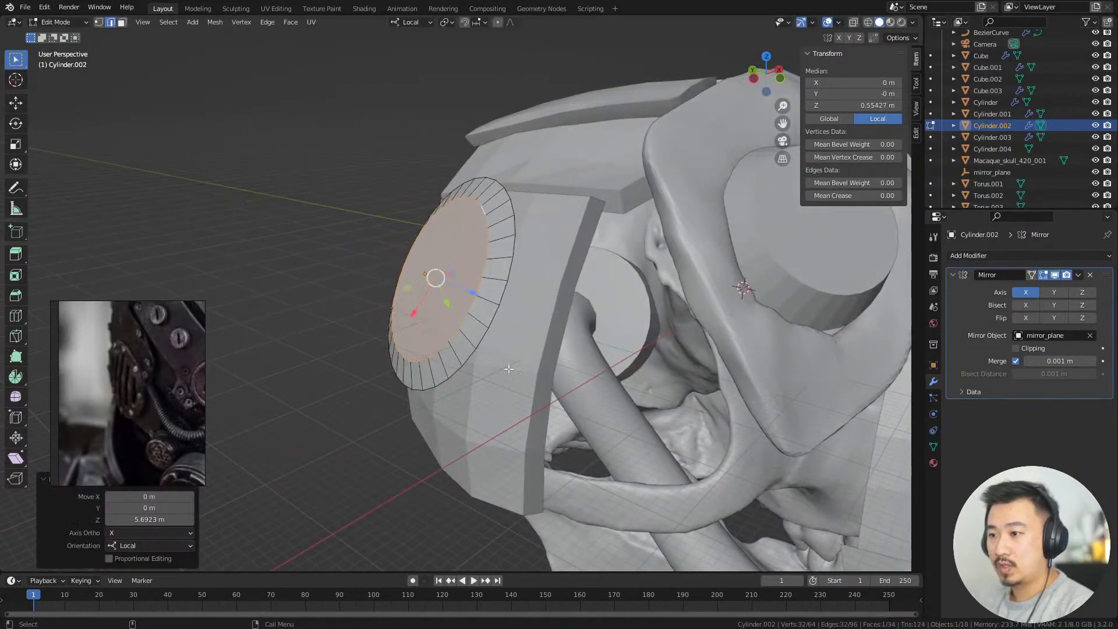
# Enlarge the cylinder's outer face until only a thin bevelled rim remains around it, and clear the selection
pyautogui.press('s')
pyautogui.click(597, 443)
pyautogui.moveTo(597, 444); pyautogui.dragTo(574, 389, button='middle')
pyautogui.scroll(-2, 507, 387)
pyautogui.click(392, 434)
# Examine the flattened side-plate cylinder from several angles against the reference photo, and finish editing its mesh
pyautogui.moveTo(391, 434); pyautogui.dragTo(156, 406, button='middle')
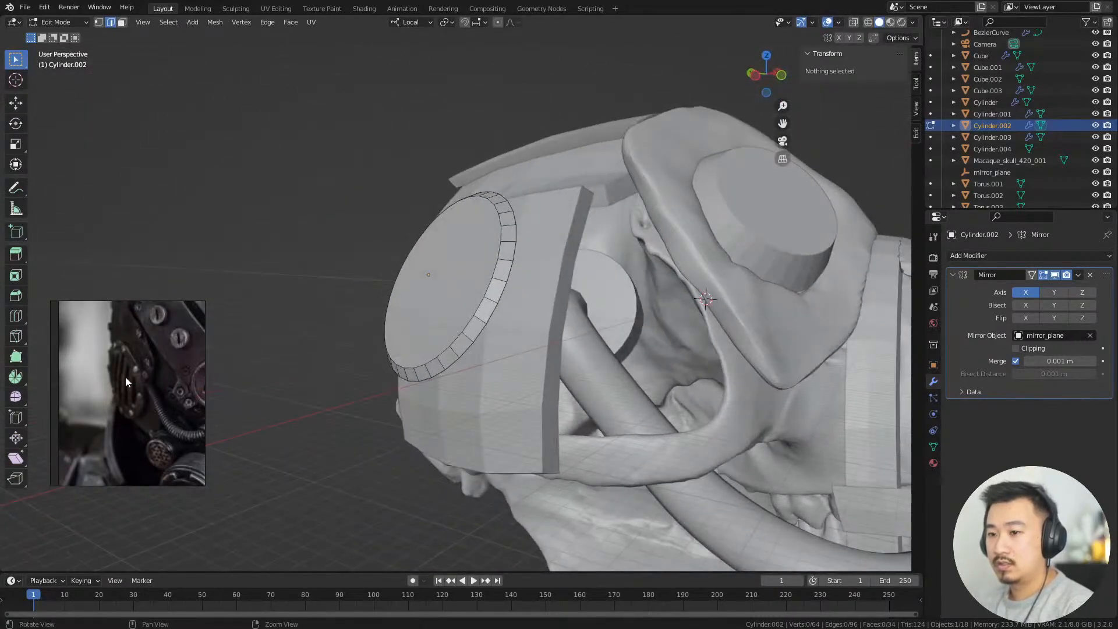
pyautogui.keyDown('alt'); pyautogui.moveTo(688, 374); pyautogui.dragTo(771, 375); pyautogui.keyUp('alt')
pyautogui.keyDown('alt'); pyautogui.moveTo(771, 376); pyautogui.dragTo(576, 286, button='right'); pyautogui.keyUp('alt')
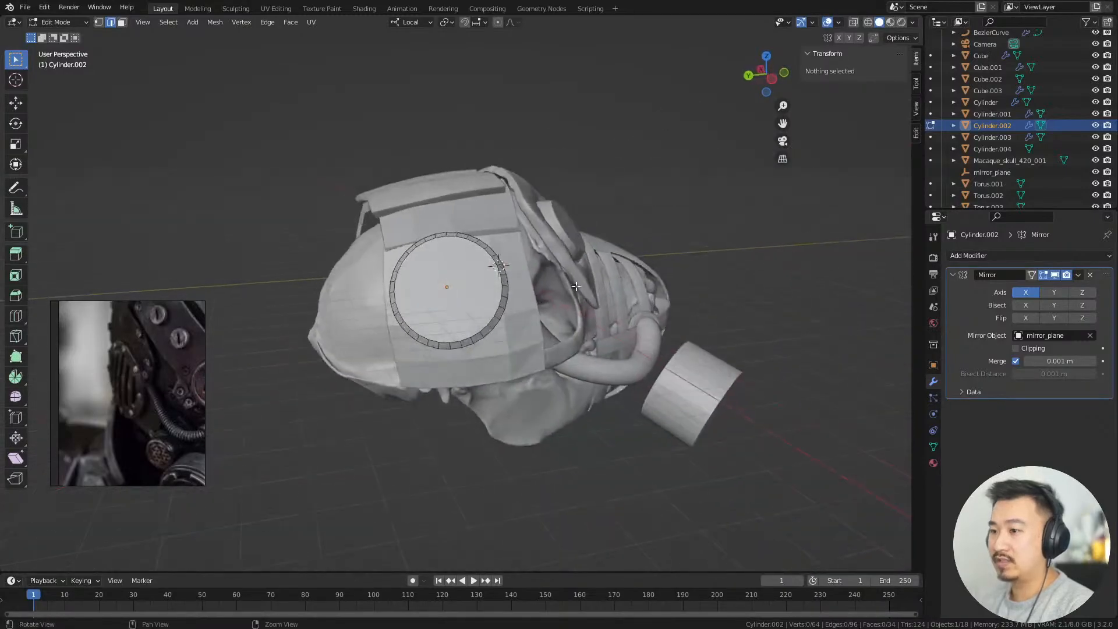
pyautogui.keyDown('alt'); pyautogui.moveTo(506, 238); pyautogui.dragTo(508, 273); pyautogui.keyUp('alt')
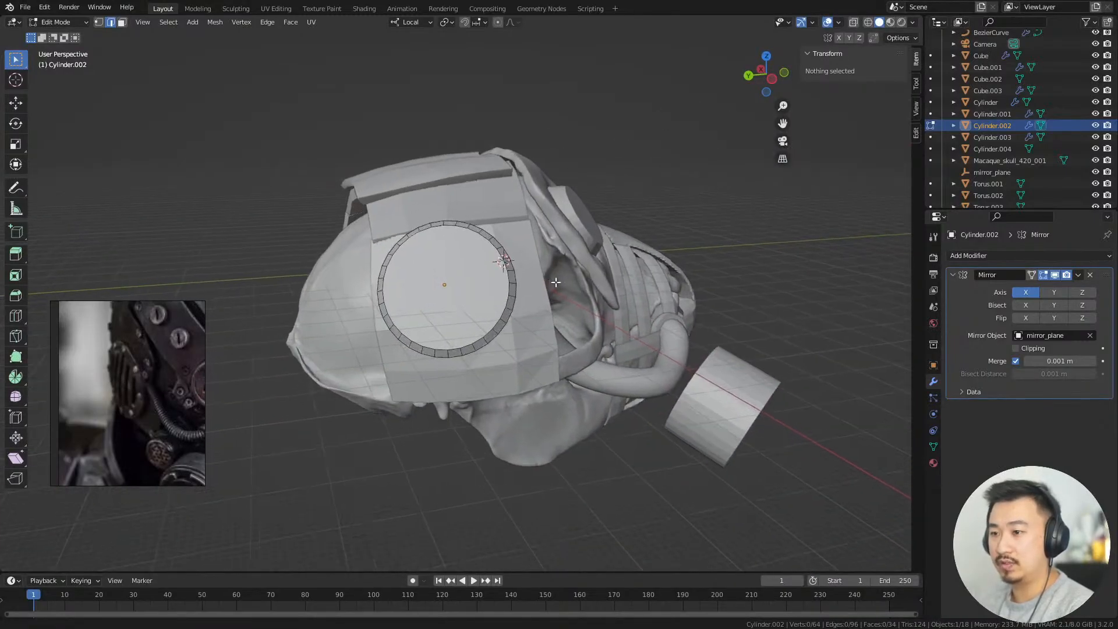
pyautogui.keyDown('alt'); pyautogui.moveTo(507, 273); pyautogui.dragTo(573, 326, button='right'); pyautogui.keyUp('alt')
pyautogui.keyDown('alt'); pyautogui.moveTo(573, 326); pyautogui.dragTo(513, 355); pyautogui.keyUp('alt')
pyautogui.keyDown('alt'); pyautogui.moveTo(512, 355); pyautogui.dragTo(540, 393, button='right'); pyautogui.keyUp('alt')
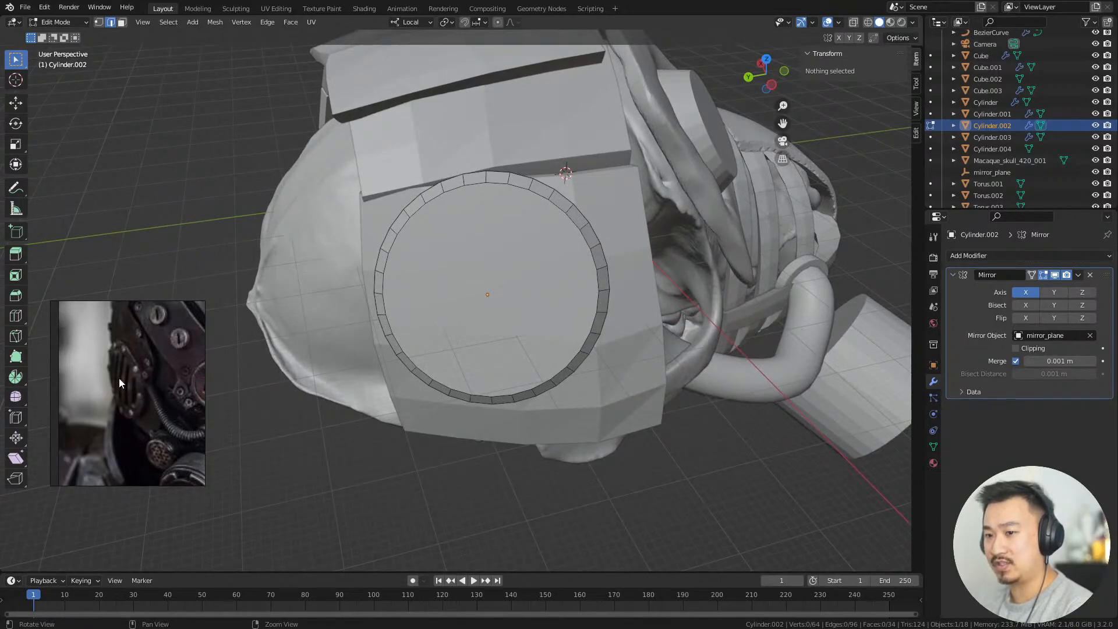
pyautogui.keyDown('alt'); pyautogui.moveTo(525, 459); pyautogui.dragTo(544, 312); pyautogui.keyUp('alt')
pyautogui.moveTo(546, 330); pyautogui.dragTo(509, 332, button='middle')
pyautogui.scroll(-4, 509, 332)
pyautogui.moveTo(617, 303); pyautogui.dragTo(302, 336, button='middle')
pyautogui.scroll(-2, 302, 336)
pyautogui.moveTo(524, 396); pyautogui.dragTo(540, 376, button='middle')
pyautogui.press('Tab')
# Examine the whole mask from the side, front and above against the front-view and three-quarter reference photos
pyautogui.scroll(-2, 557, 389)
pyautogui.click(559, 260)
pyautogui.moveTo(559, 260); pyautogui.dragTo(544, 272, button='middle')
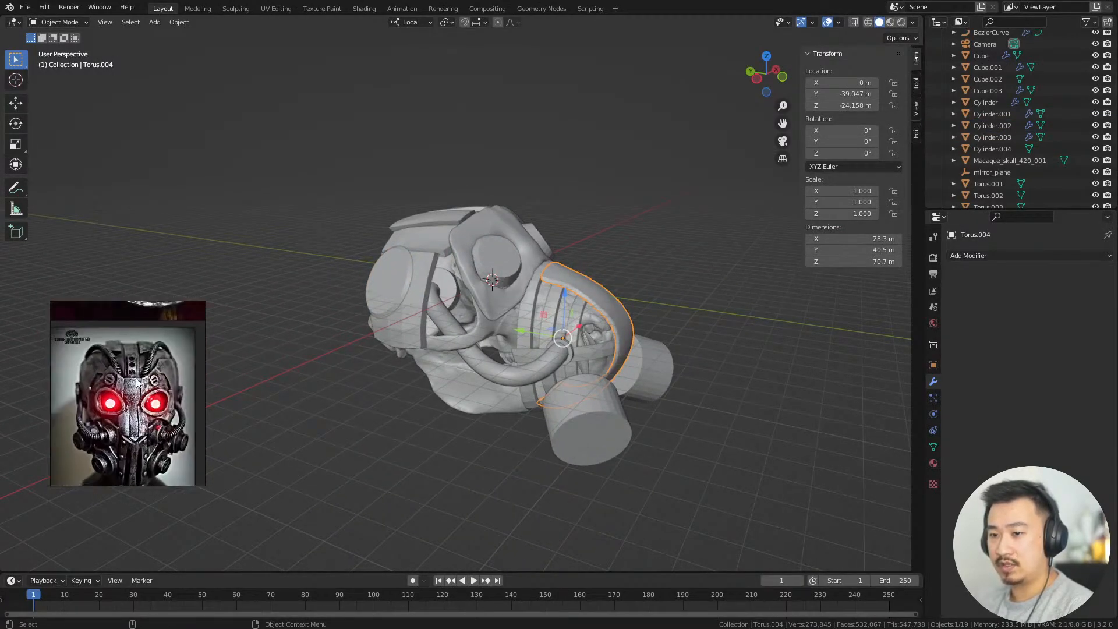
pyautogui.moveTo(691, 307); pyautogui.dragTo(652, 348)
pyautogui.moveTo(652, 347); pyautogui.dragTo(696, 292, button='middle')
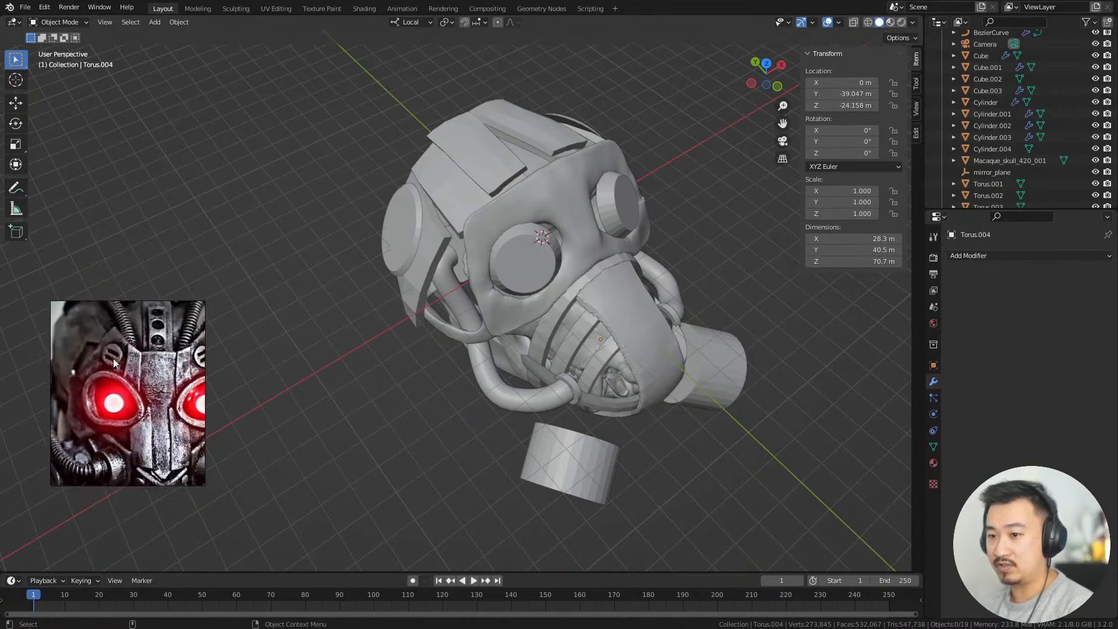
pyautogui.moveTo(657, 211); pyautogui.dragTo(589, 326, button='middle')
pyautogui.click(540, 312)
pyautogui.moveTo(521, 307); pyautogui.dragTo(660, 231, button='middle')
pyautogui.moveTo(448, 414); pyautogui.dragTo(416, 302, button='middle')
pyautogui.moveTo(575, 349); pyautogui.dragTo(429, 289, button='middle')
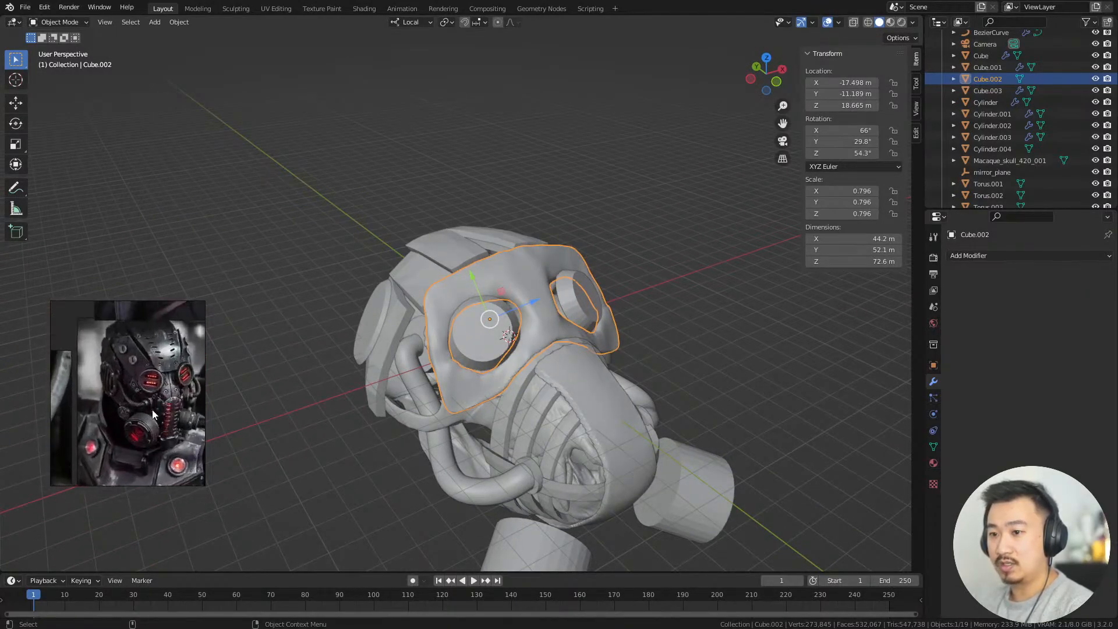
# Inspect the eye plate and forehead from the front against the reference photo, leaving the plate in place and deselected
pyautogui.moveTo(533, 302)
pyautogui.mouseDown()
pyautogui.moveTo(551, 295)
pyautogui.moveTo(541, 299)
pyautogui.mouseUp()
pyautogui.hotkey('ctrl', 'z')
pyautogui.keyDown('alt'); pyautogui.moveTo(668, 344); pyautogui.dragTo(644, 352, button='middle'); pyautogui.keyUp('alt')
pyautogui.keyDown('alt'); pyautogui.moveTo(644, 351); pyautogui.dragTo(678, 391, button='right'); pyautogui.keyUp('alt')
pyautogui.keyDown('alt'); pyautogui.moveTo(678, 390); pyautogui.dragTo(673, 396); pyautogui.keyUp('alt')
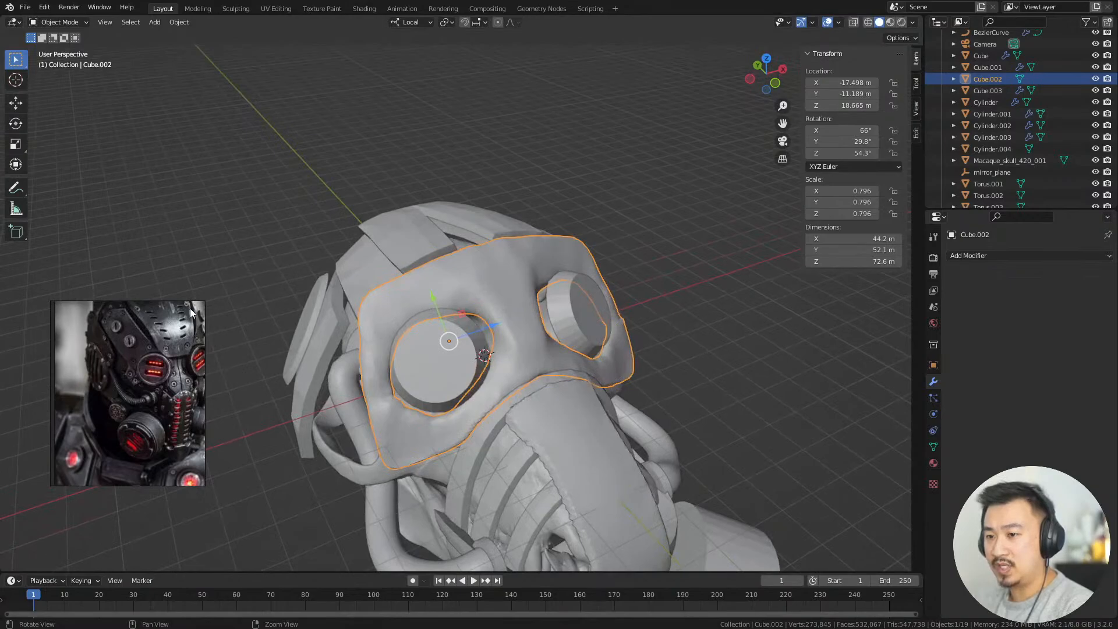
pyautogui.keyDown('alt'); pyautogui.moveTo(665, 318); pyautogui.dragTo(455, 181); pyautogui.keyUp('alt')
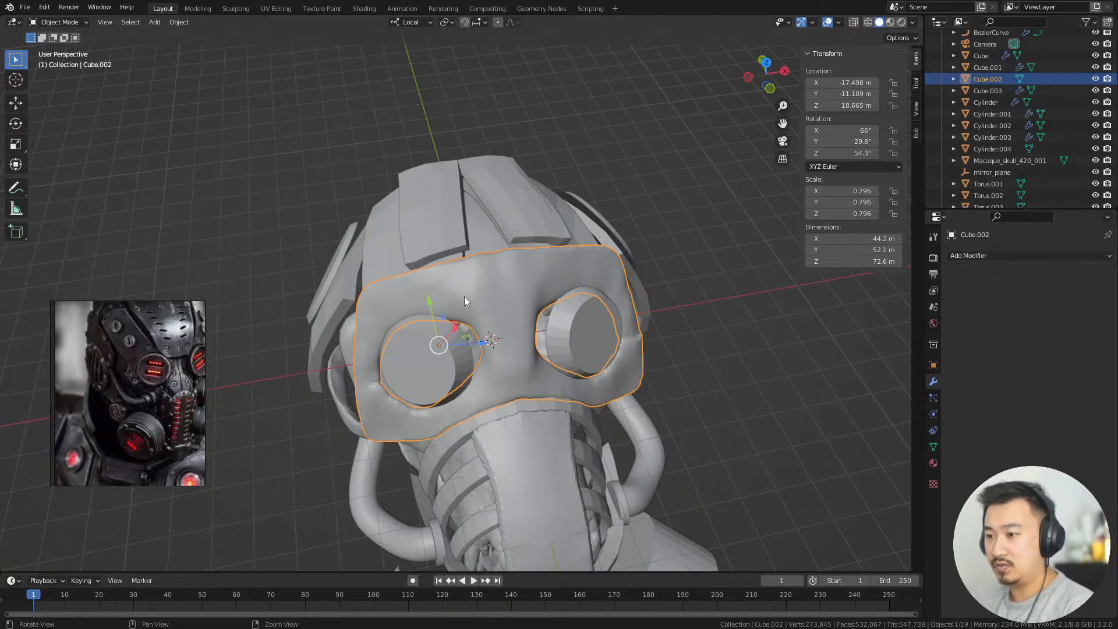
pyautogui.keyDown('alt'); pyautogui.moveTo(569, 365); pyautogui.dragTo(735, 336); pyautogui.keyUp('alt')
pyautogui.click(732, 337)
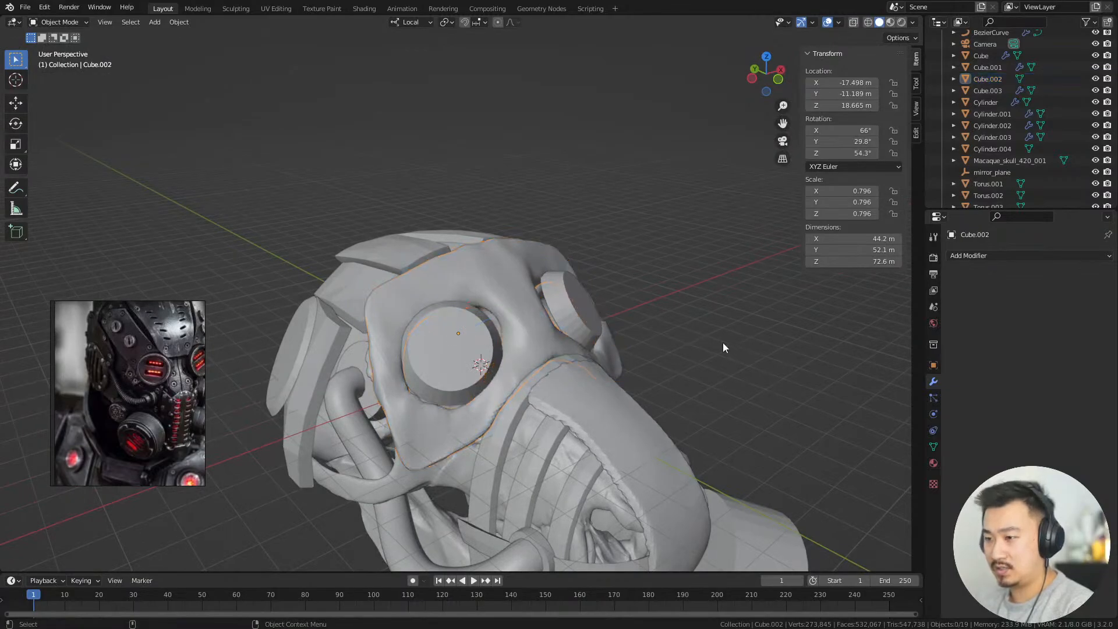
# Add a cube and raise it about 38.37 m along the Z axis to the top edge of the eye plate
pyautogui.hotkey('shift', 's')
pyautogui.hotkey('shift', 'a')
pyautogui.moveTo(705, 327)
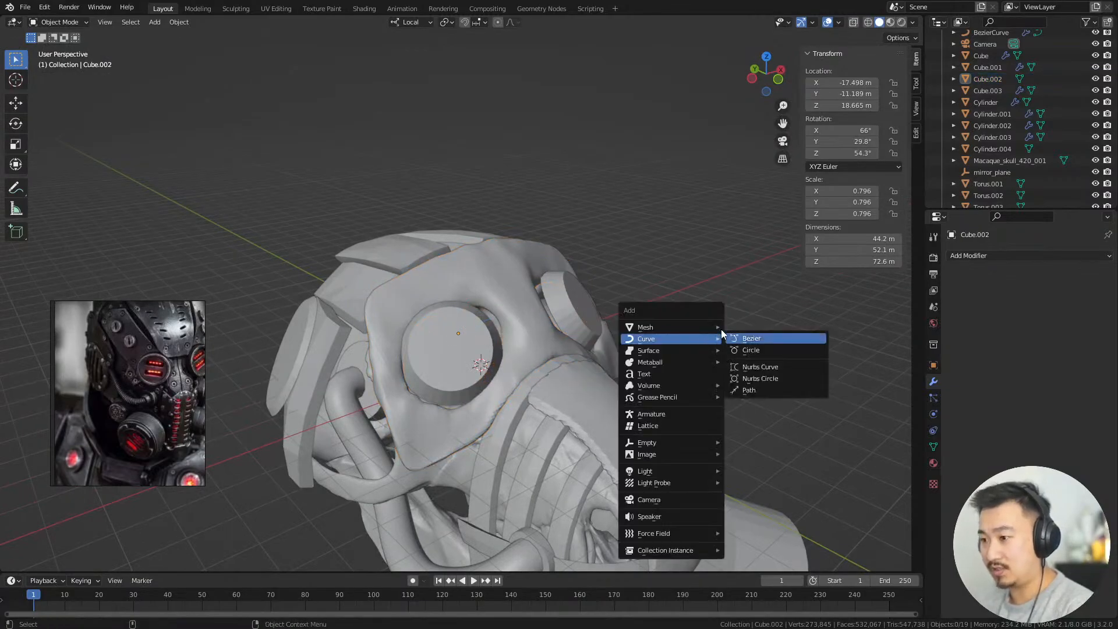
pyautogui.click(759, 337)
pyautogui.moveTo(719, 360)
pyautogui.mouseDown(button='middle')
pyautogui.moveTo(708, 340)
pyautogui.moveTo(714, 371)
pyautogui.mouseUp(button='middle')
pyautogui.press('g')
pyautogui.press('z')
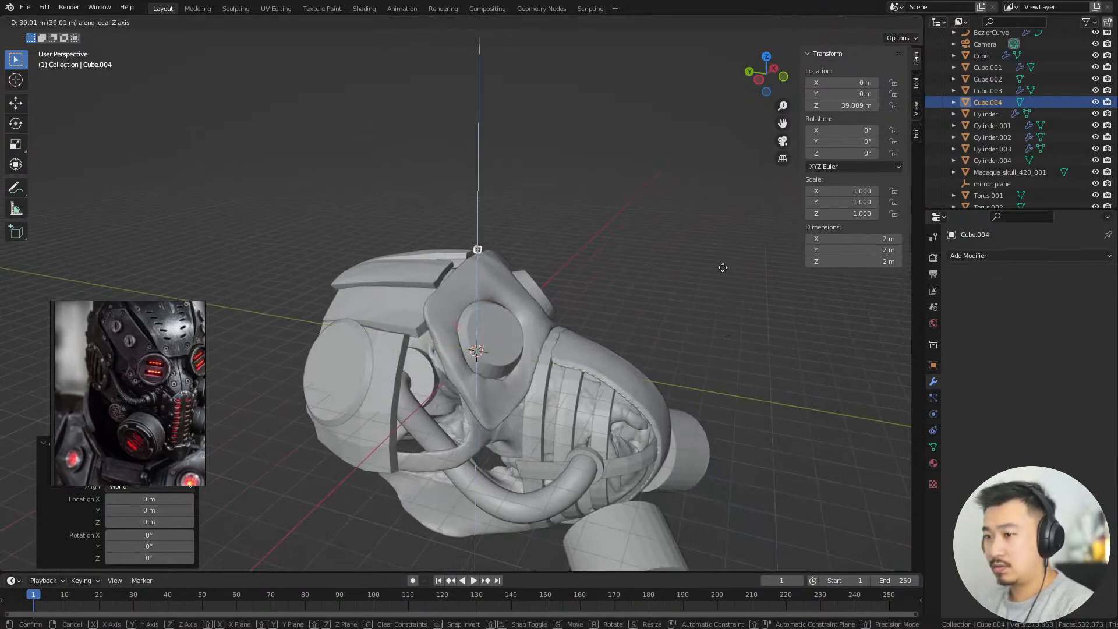
pyautogui.click(722, 270)
# Scale the new cube up uniformly to about 17.5 m per side
pyautogui.moveTo(721, 273); pyautogui.dragTo(684, 316, button='middle')
pyautogui.press('s')
pyautogui.click(859, 434)
pyautogui.press('s')
pyautogui.click(876, 451)
pyautogui.press('s')
pyautogui.click(725, 397)
pyautogui.moveTo(693, 381); pyautogui.dragTo(717, 369, button='middle')
# Flatten the cube along its local Z axis to a slab about 3.02 m thick
pyautogui.press('s')
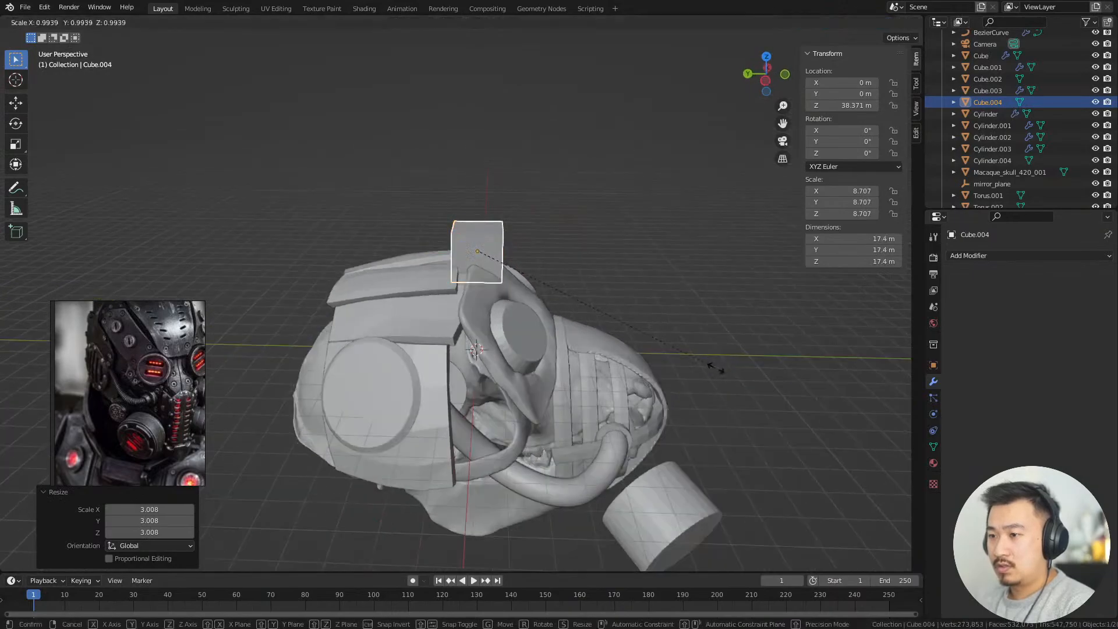
pyautogui.press('z')
pyautogui.press('z')
pyautogui.click(565, 243)
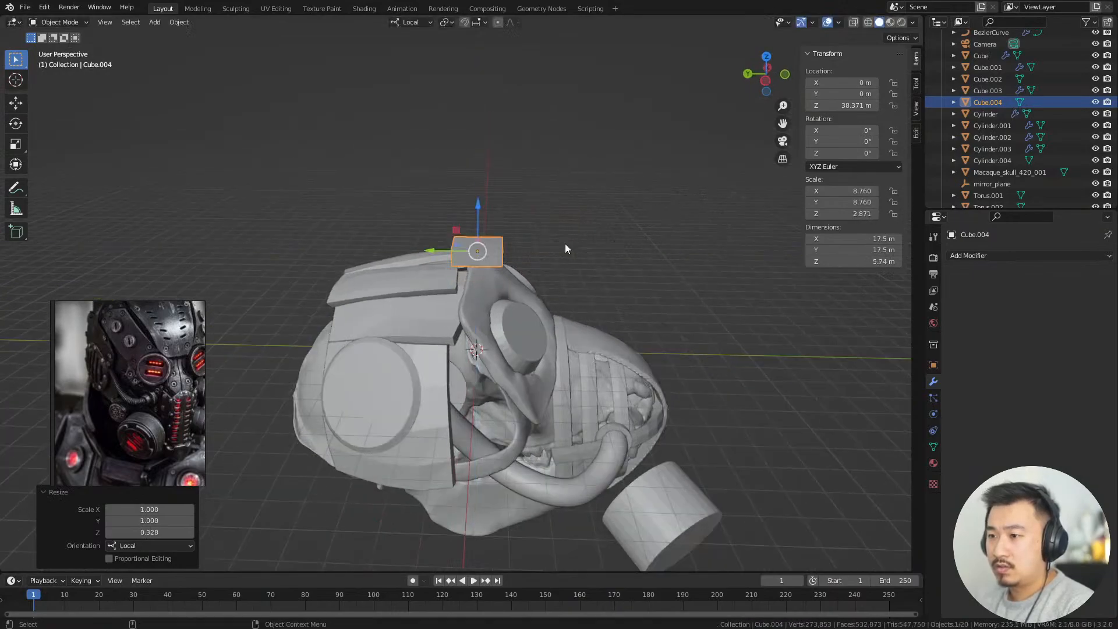
pyautogui.scroll(5, 565, 243)
pyautogui.moveTo(564, 244); pyautogui.dragTo(749, 310, button='middle')
pyautogui.press('s')
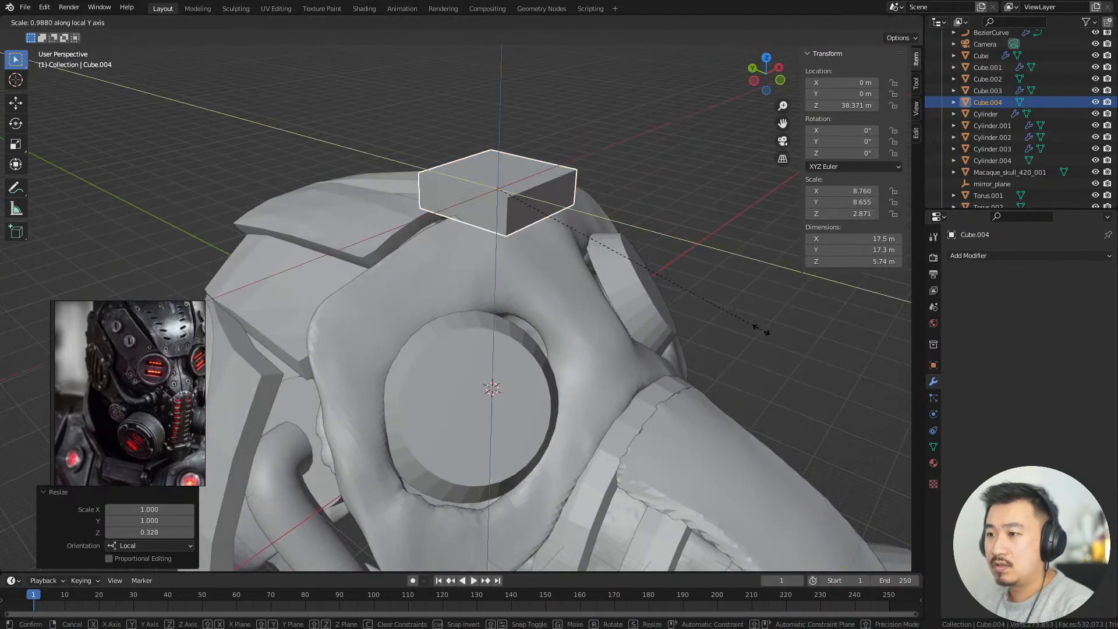
pyautogui.press('z')
pyautogui.press('z')
pyautogui.click(649, 243)
# View the slab from the right and open its mesh for editing with the visible front edge selected
pyautogui.moveTo(649, 244); pyautogui.dragTo(661, 328, button='middle')
pyautogui.press('`')
pyautogui.click(714, 242)
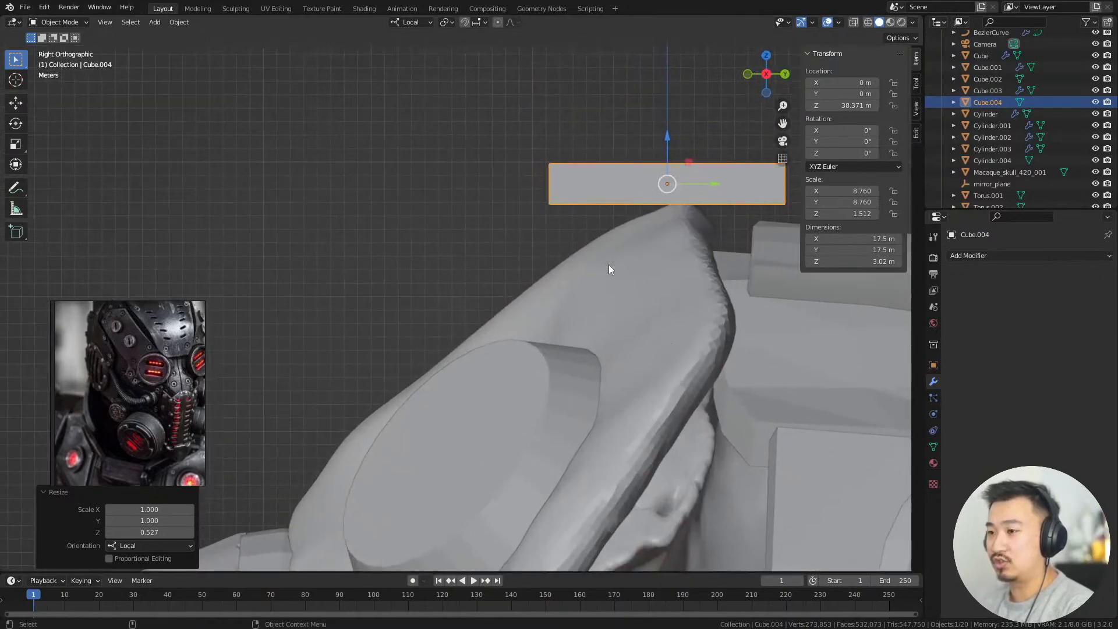
pyautogui.press('Tab')
pyautogui.moveTo(493, 138); pyautogui.dragTo(579, 253)
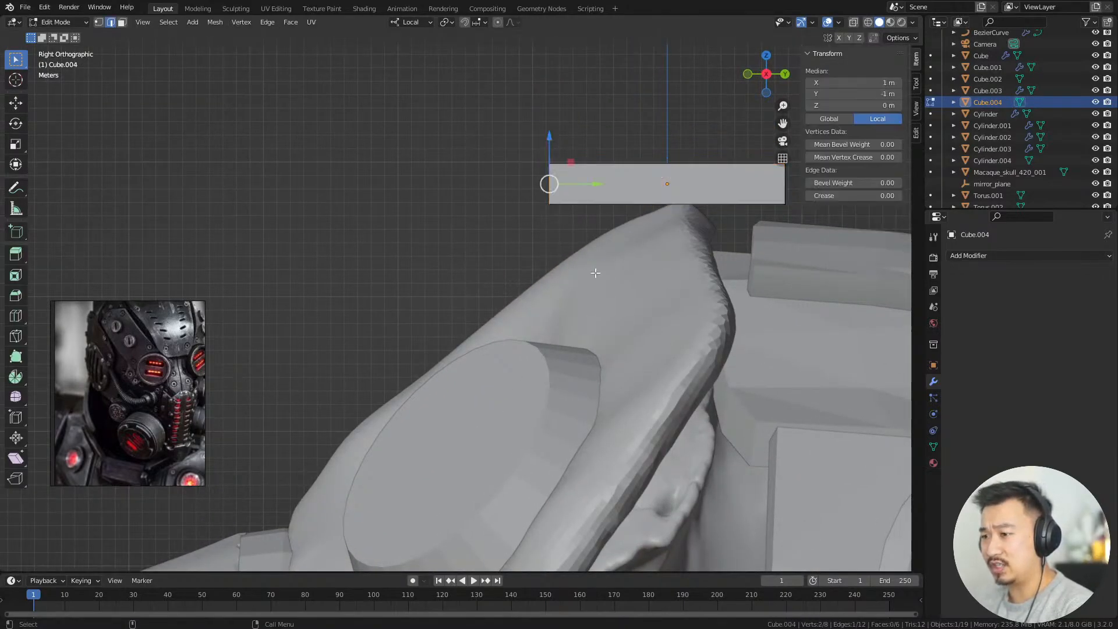
# Try extruding the slab's front edge in three segments down the eye plate's slope, and undo all the extrusions
pyautogui.keyDown('alt'); pyautogui.moveTo(593, 269); pyautogui.dragTo(609, 236, button='right'); pyautogui.keyUp('alt')
pyautogui.keyDown('alt'); pyautogui.moveTo(609, 237); pyautogui.dragTo(565, 230, button='middle'); pyautogui.keyUp('alt')
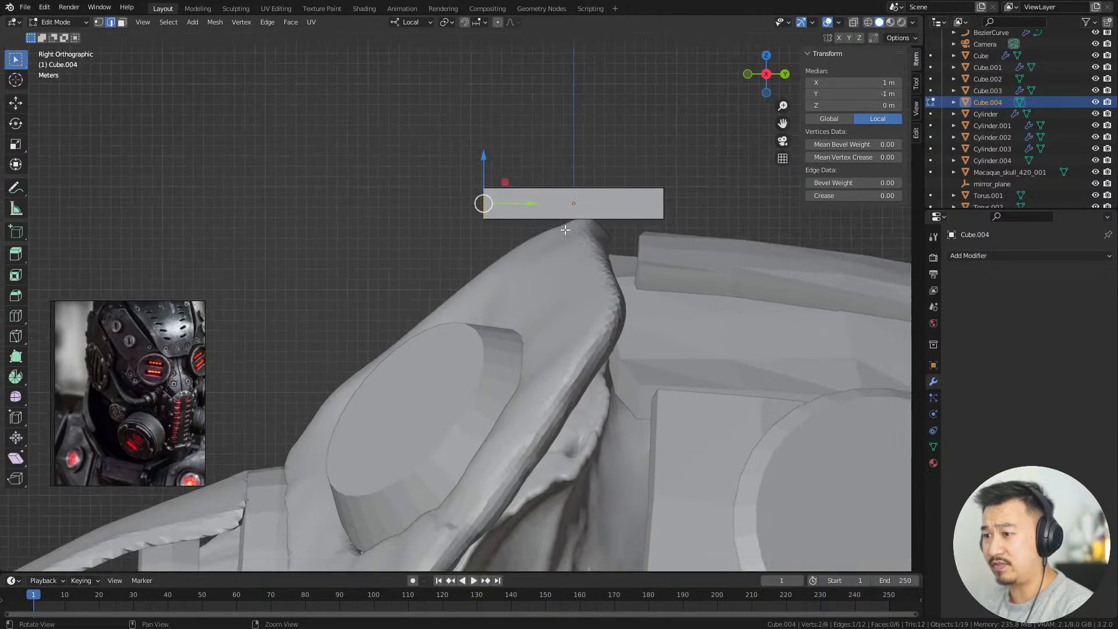
pyautogui.keyDown('ctrl'); pyautogui.rightClick(454, 244); pyautogui.keyUp('ctrl')
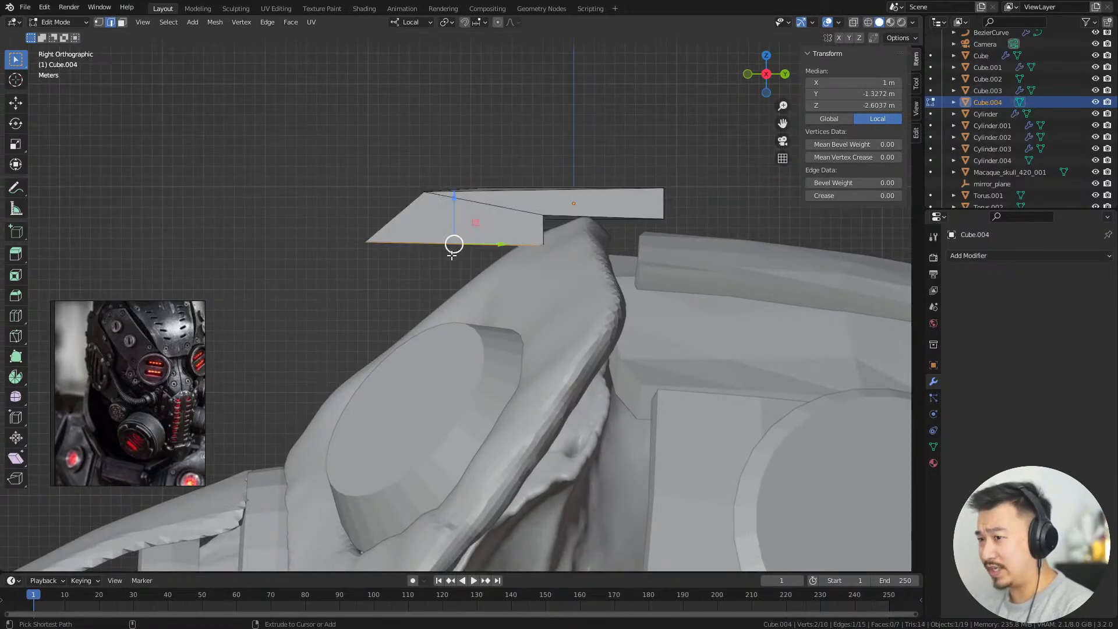
pyautogui.keyDown('ctrl'); pyautogui.rightClick(389, 290); pyautogui.keyUp('ctrl')
pyautogui.keyDown('ctrl'); pyautogui.rightClick(311, 370); pyautogui.keyUp('ctrl')
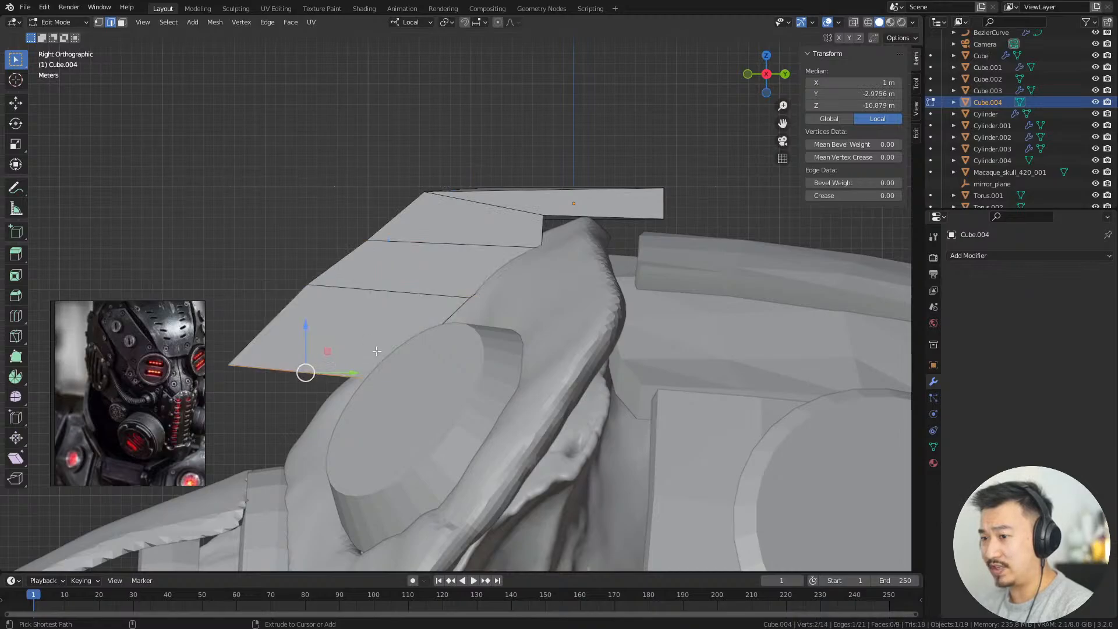
pyautogui.hotkey('ctrl', 'z')
pyautogui.hotkey('ctrl', 'z')
pyautogui.hotkey('ctrl', 'z')
pyautogui.keyDown('alt'); pyautogui.moveTo(494, 233); pyautogui.dragTo(547, 247, button='middle'); pyautogui.keyUp('alt')
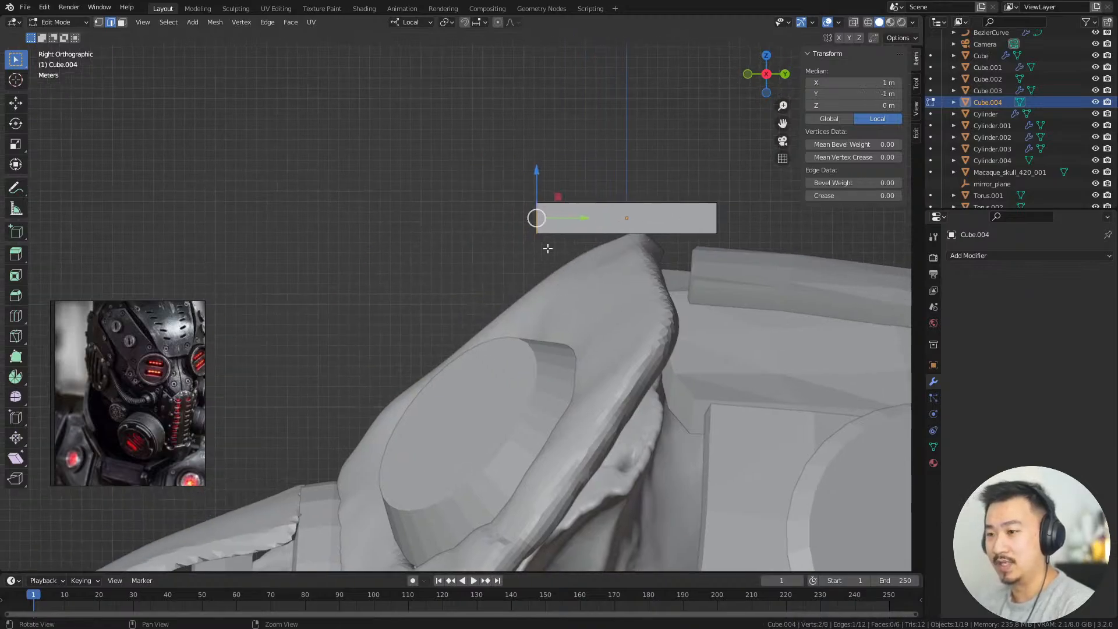
pyautogui.keyDown('alt'); pyautogui.moveTo(547, 248); pyautogui.dragTo(592, 271, button='right'); pyautogui.keyUp('alt')
pyautogui.press('g')
pyautogui.press('y')
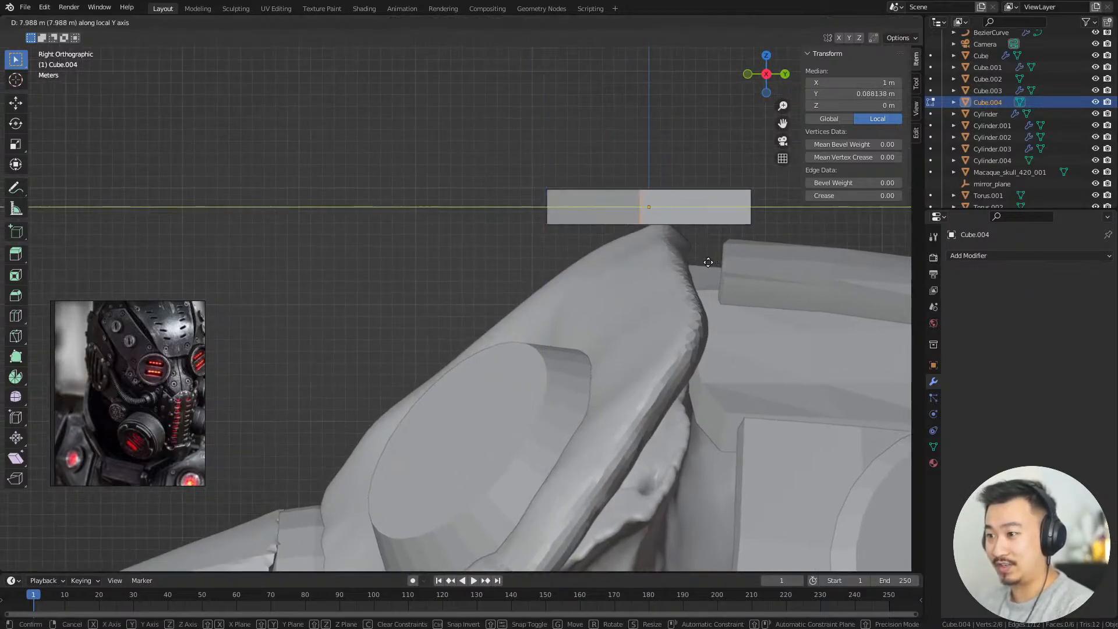
pyautogui.rightClick(708, 261)
# Select all four vertices at the slab's front end, including the hidden ones, and return to solid shading
pyautogui.hotkey('shift', 'z')
pyautogui.moveTo(476, 153); pyautogui.dragTo(588, 270)
pyautogui.hotkey('shift', 'z')
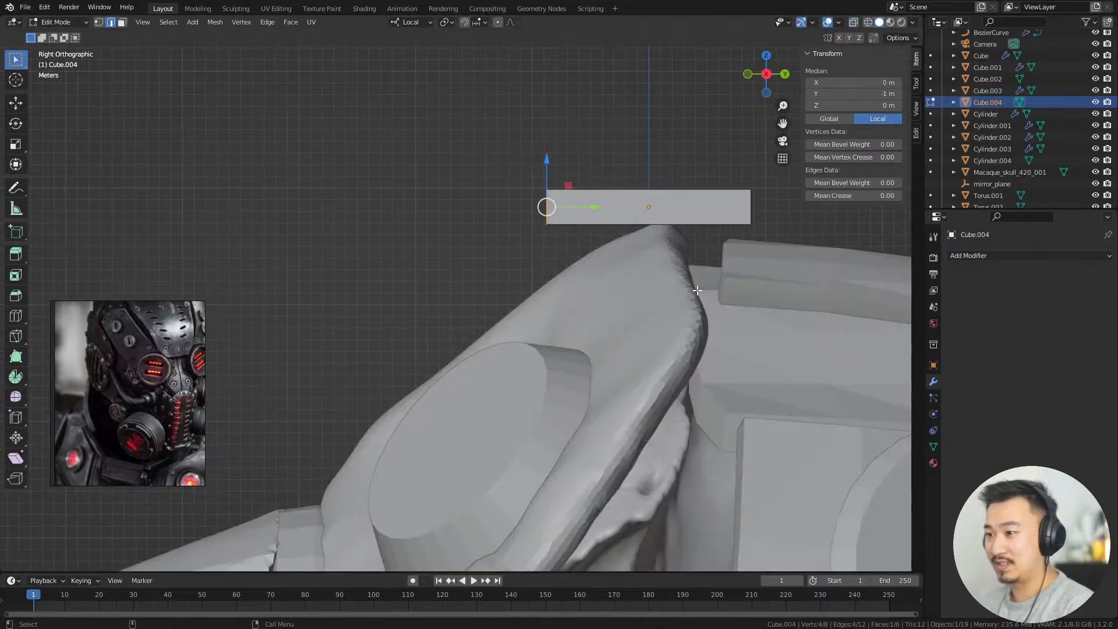
# Move the slab's front end about 6.69 m inward along the local Y axis
pyautogui.press('g')
pyautogui.press('y')
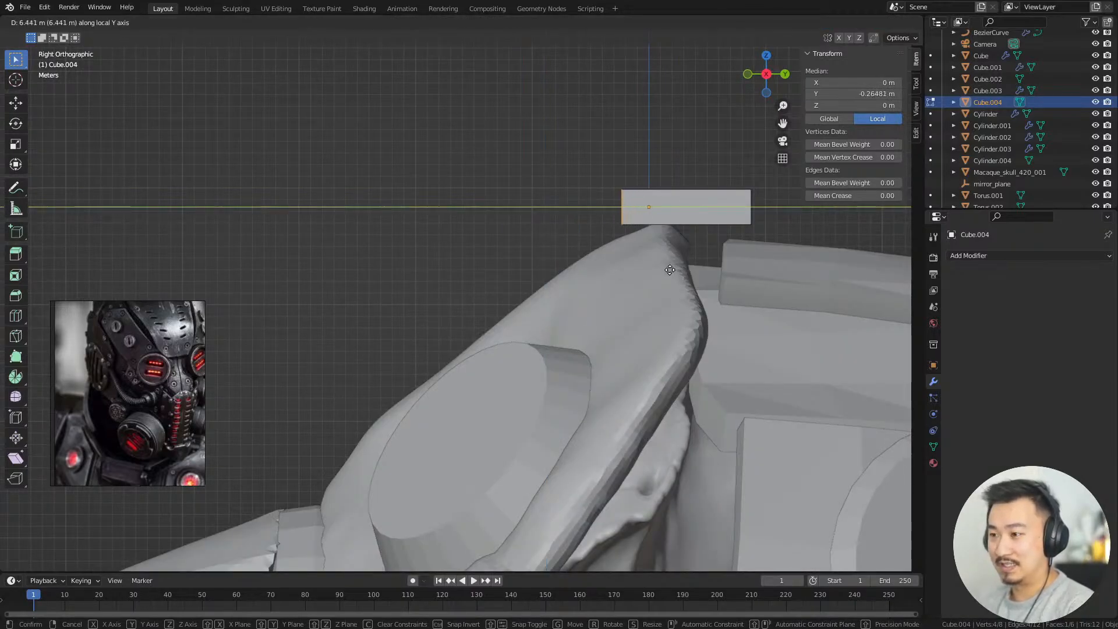
pyautogui.click(670, 269)
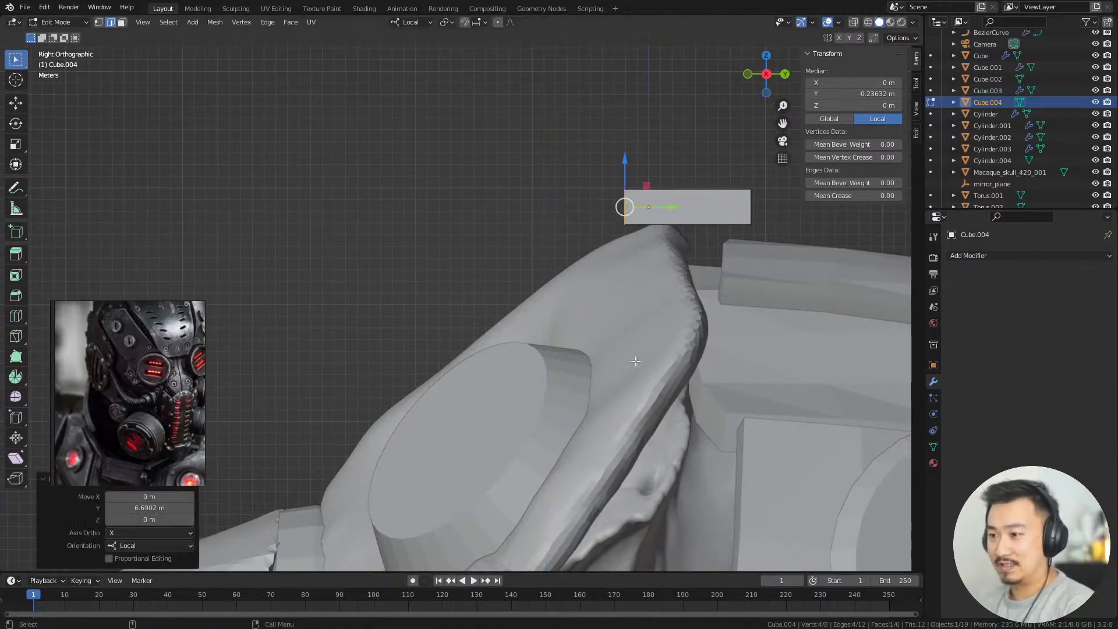
# Try extruding the slab's front end in segments over the forehead slope, and undo the extrusions and the preceding end move
pyautogui.keyDown('ctrl'); pyautogui.rightClick(585, 214); pyautogui.keyUp('ctrl')
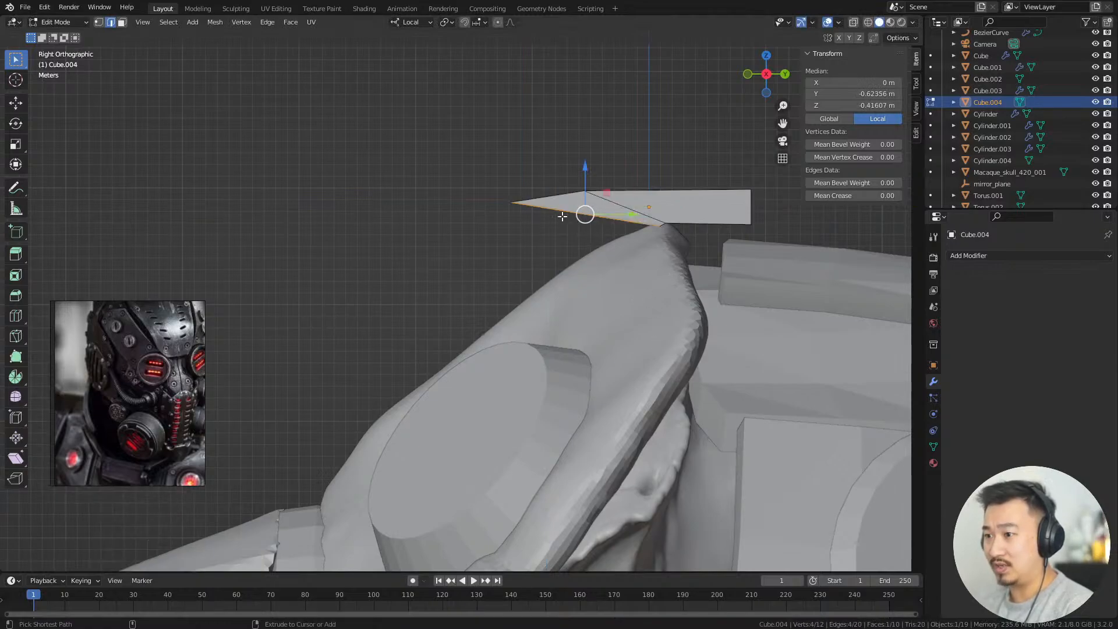
pyautogui.hotkey('ctrl', 'z')
pyautogui.keyDown('ctrl'); pyautogui.rightClick(550, 205); pyautogui.keyUp('ctrl')
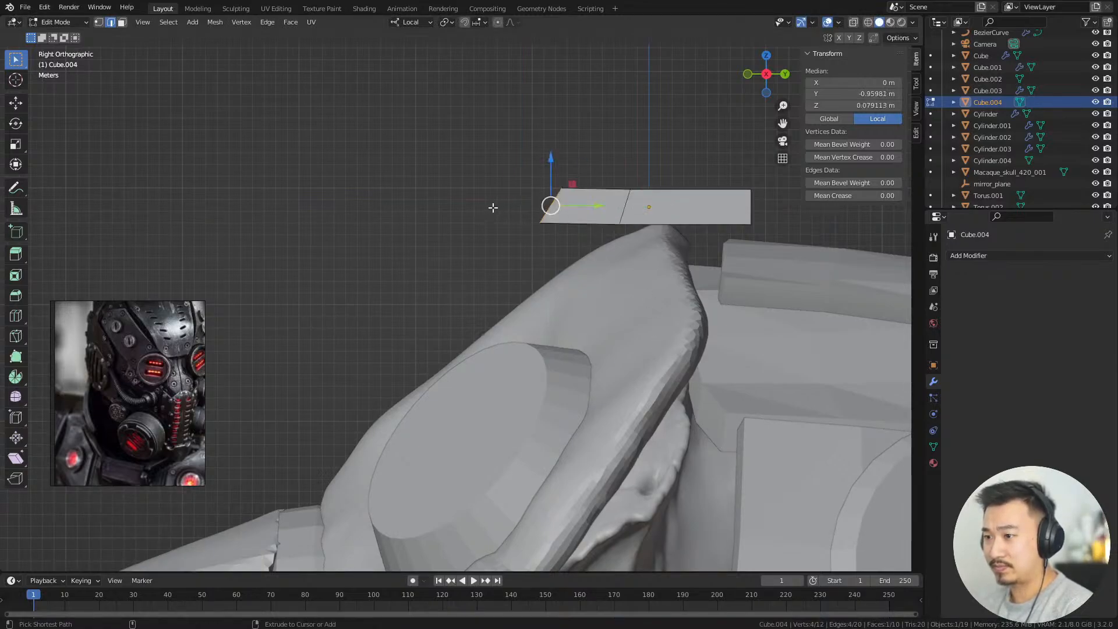
pyautogui.keyDown('ctrl'); pyautogui.rightClick(496, 211); pyautogui.keyUp('ctrl')
pyautogui.hotkey('ctrl', 'z')
pyautogui.keyDown('ctrl'); pyautogui.rightClick(481, 216); pyautogui.keyUp('ctrl')
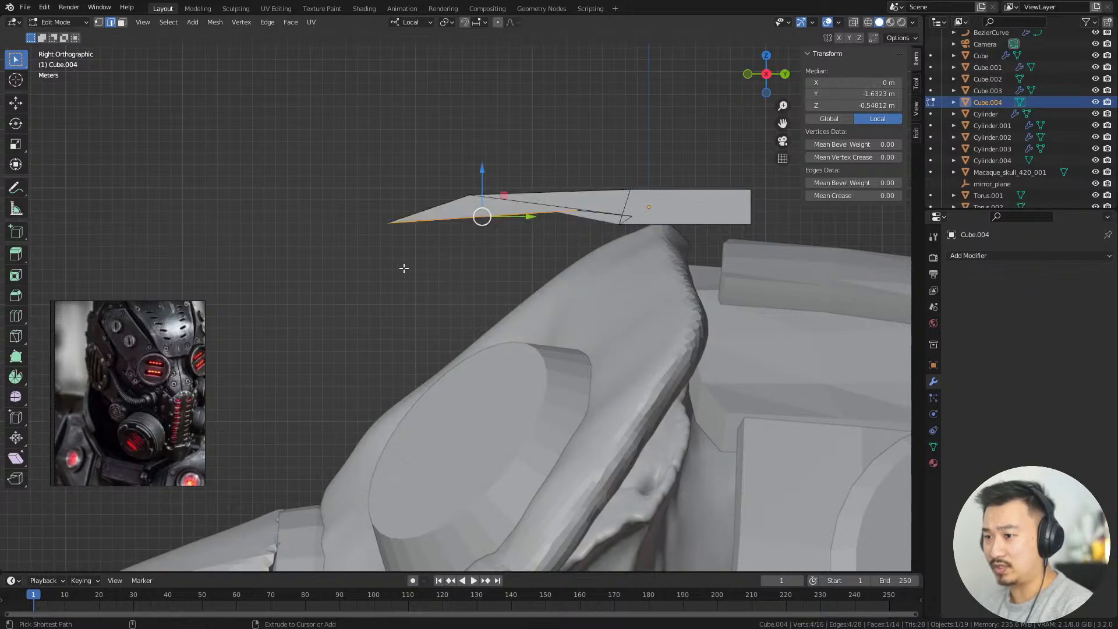
pyautogui.keyDown('ctrl'); pyautogui.rightClick(337, 338); pyautogui.keyUp('ctrl')
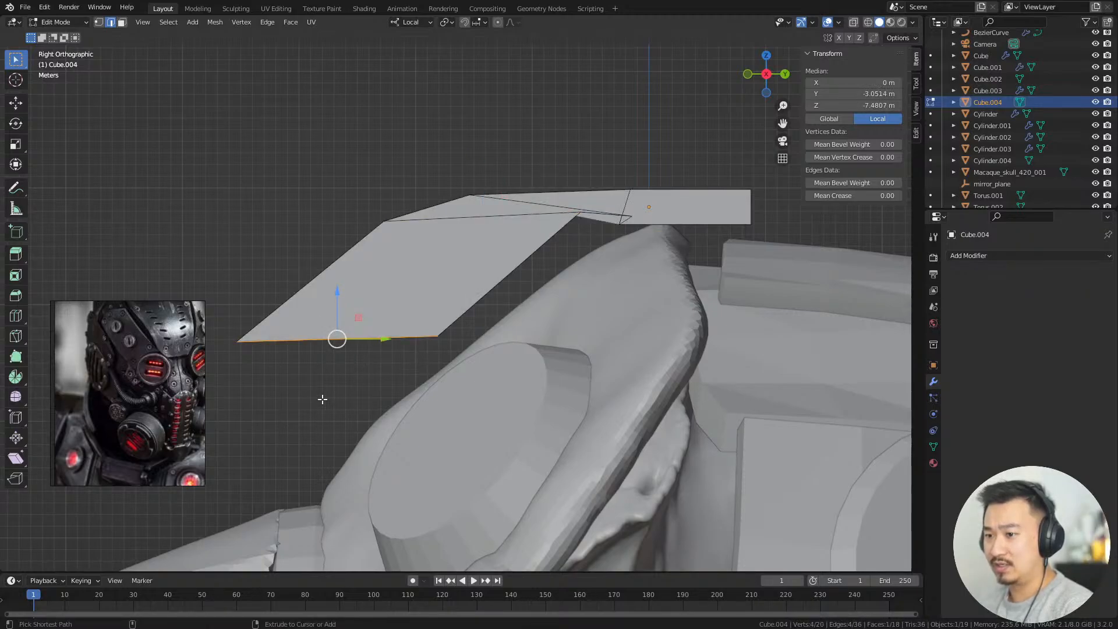
pyautogui.hotkey('ctrl', 'z')
pyautogui.hotkey('ctrl', 'z')
pyautogui.hotkey('ctrl', 'z')
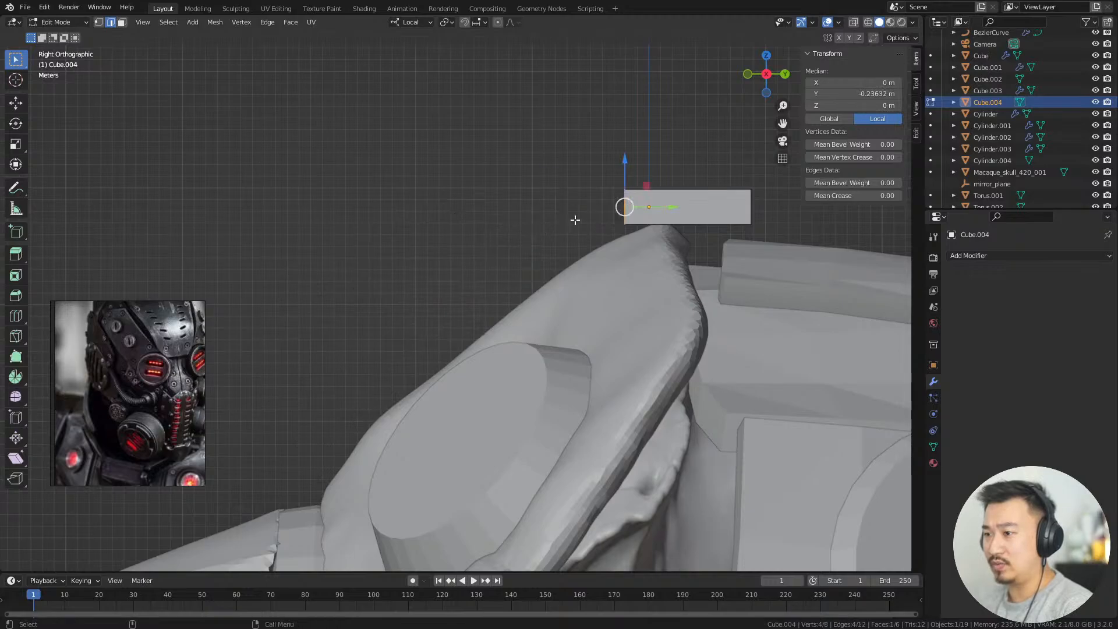
pyautogui.hotkey('ctrl', 'z')
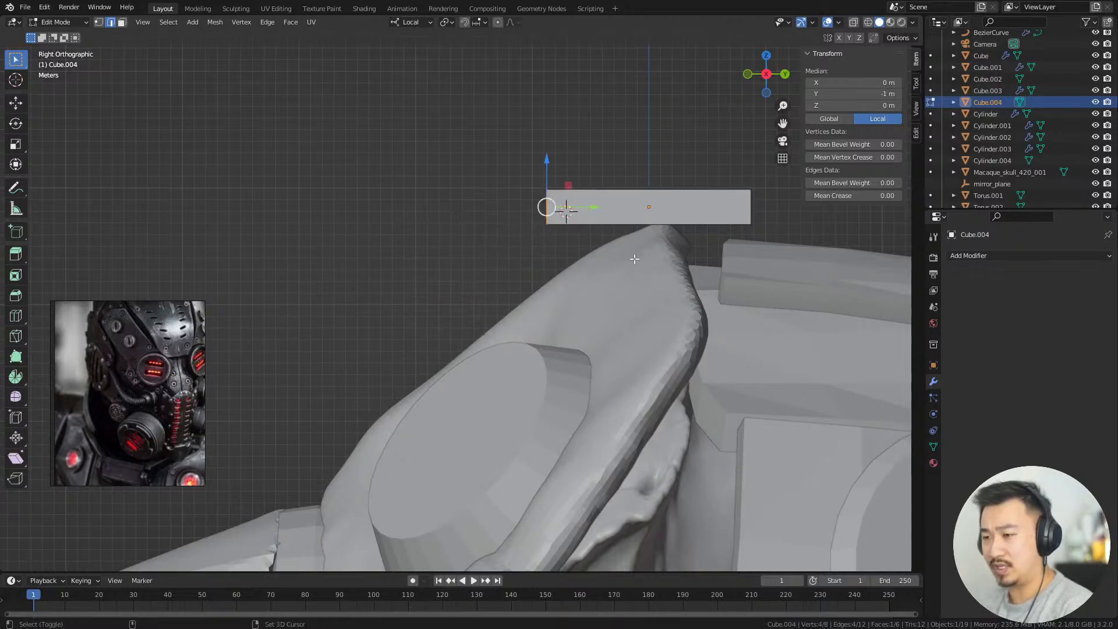
pyautogui.hotkey('alt', 'z')
pyautogui.hotkey('alt', 'z')
pyautogui.press('e')
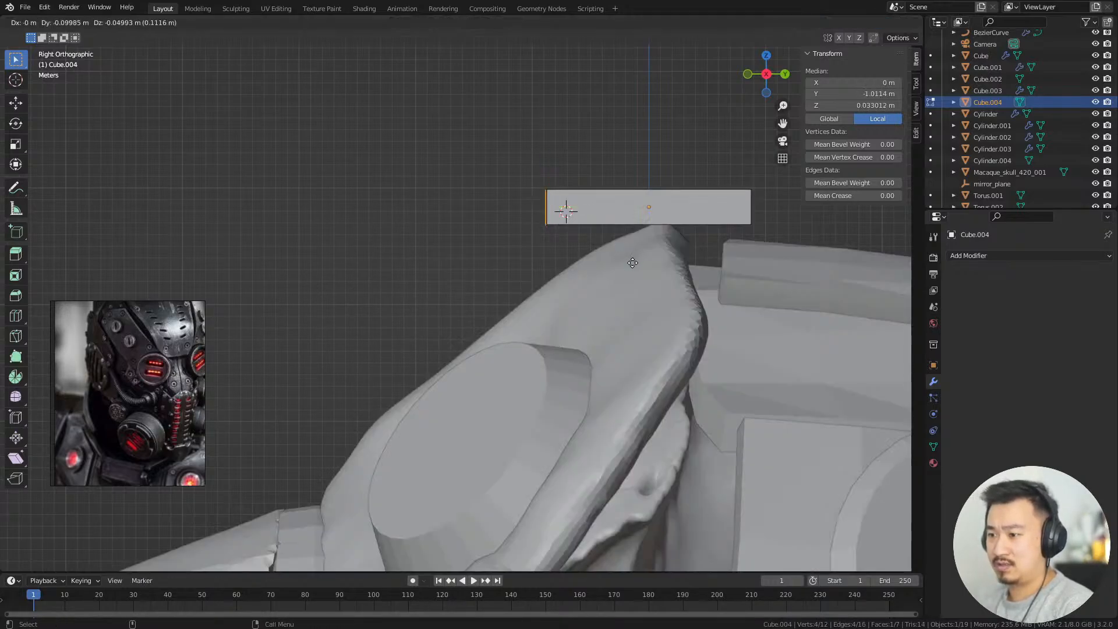
pyautogui.rightClick(613, 278)
pyautogui.hotkey('ctrl', 'z')
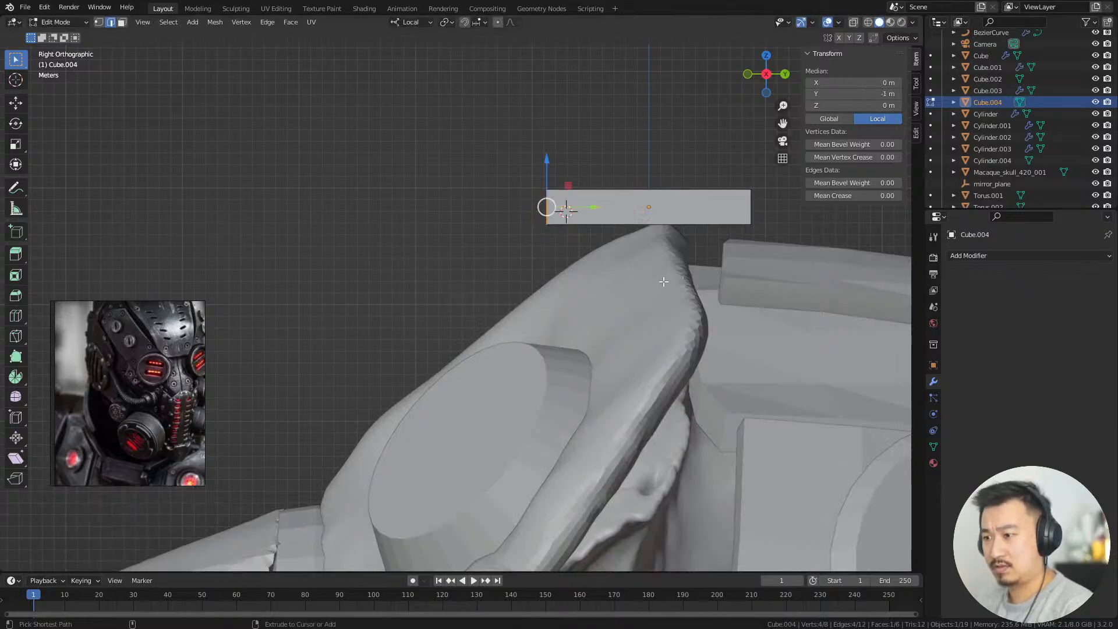
# Extrude the slab's front end in two segments, about 5.14 m and 6.52 m, angling both down along the eye plate's slope
pyautogui.press('`')
pyautogui.moveTo(665, 274); pyautogui.dragTo(609, 278, button='middle')
pyautogui.press('`')
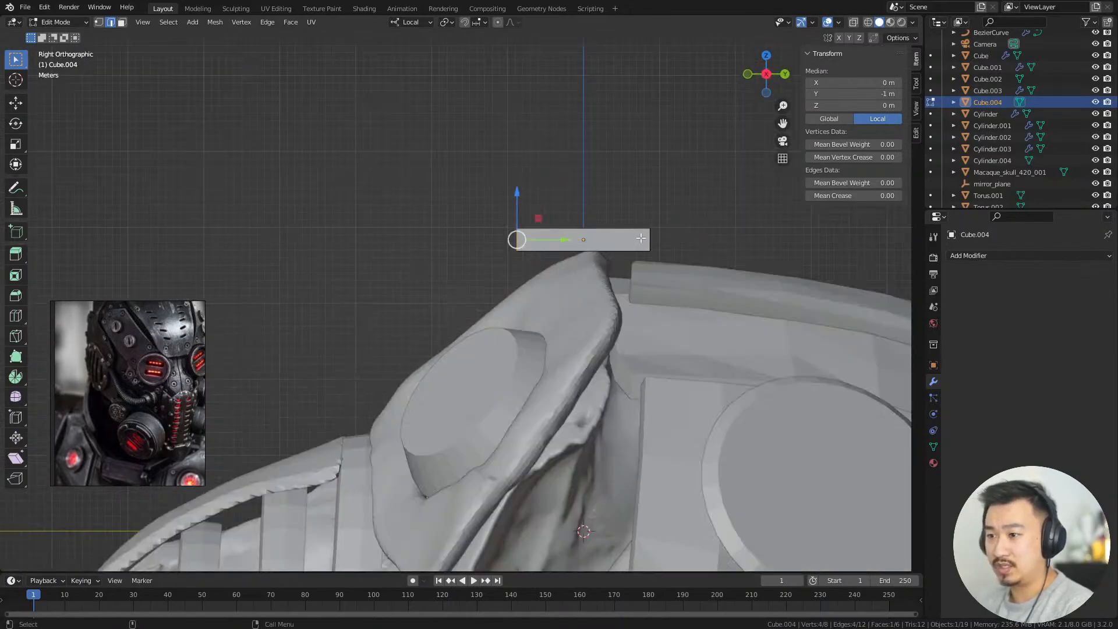
pyautogui.press('e')
pyautogui.click(597, 255)
pyautogui.press('e')
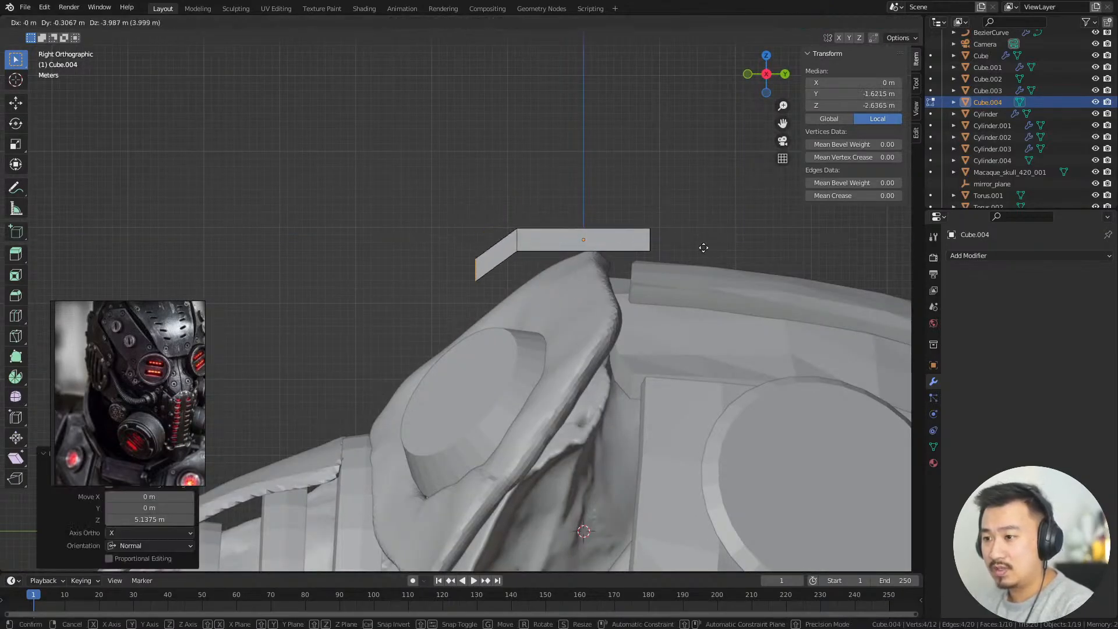
pyautogui.click(659, 248)
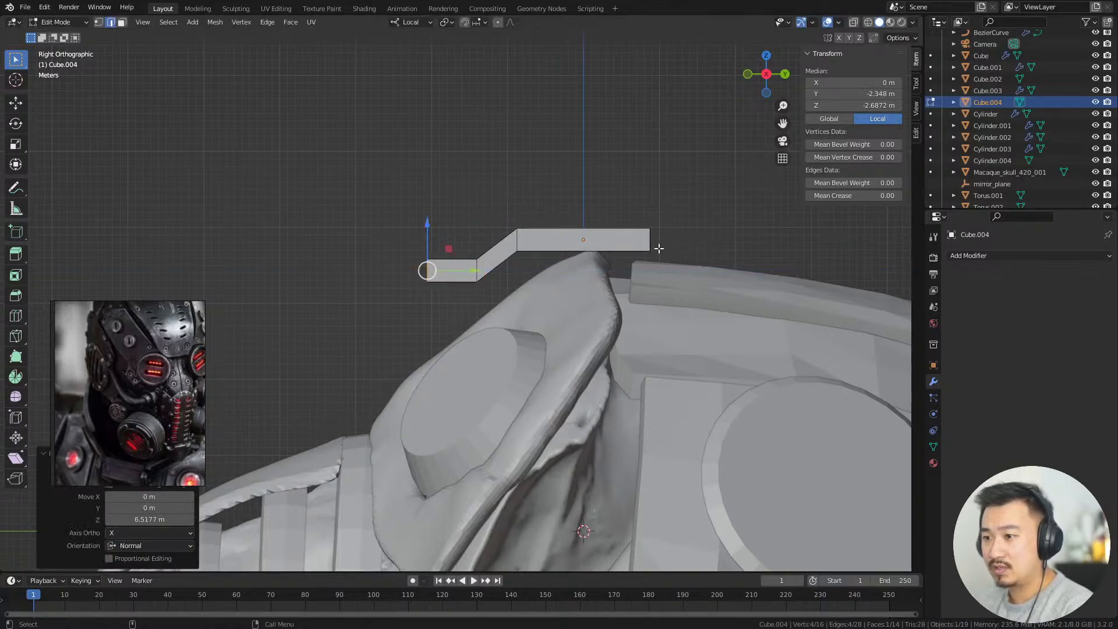
pyautogui.press('g')
pyautogui.click(681, 265)
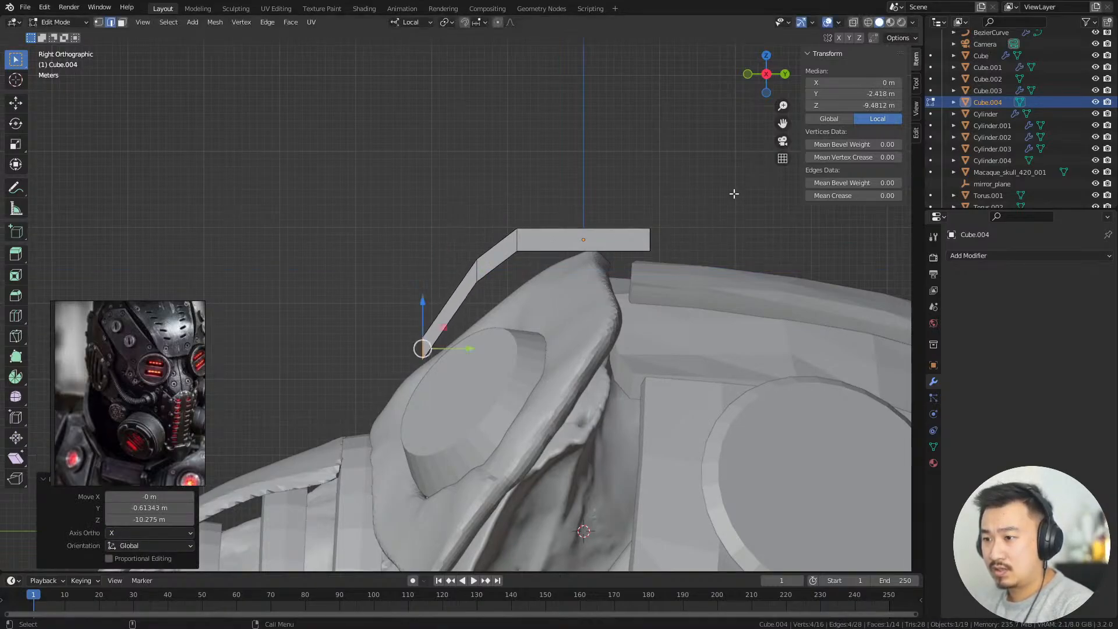
# Extrude a third segment from the slab's front end down to the eye plate's lower edge
pyautogui.press('e')
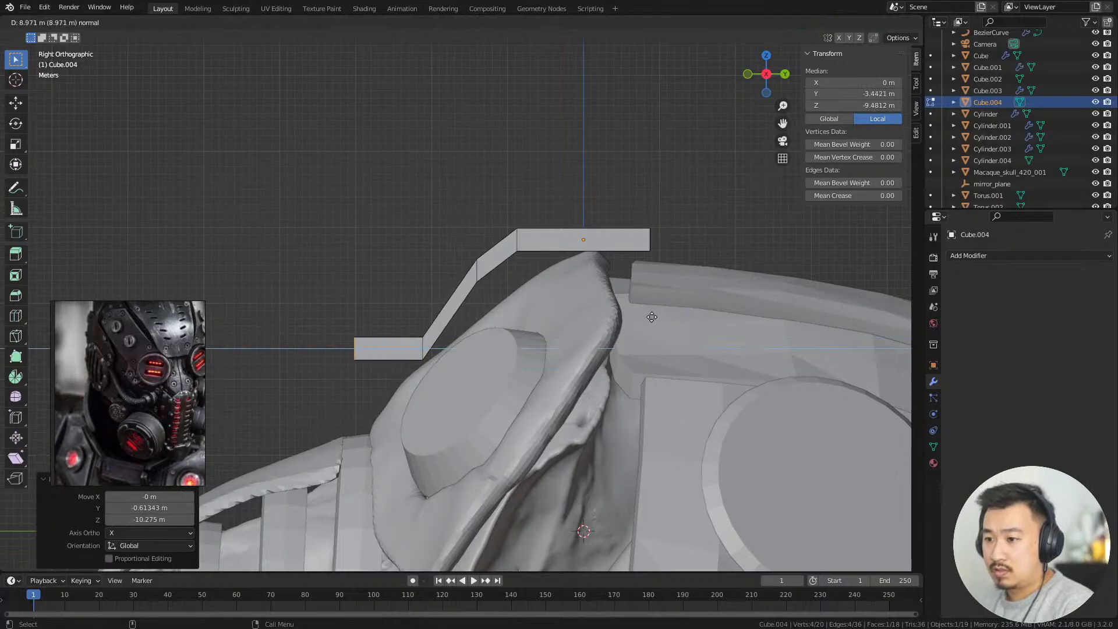
pyautogui.press('z')
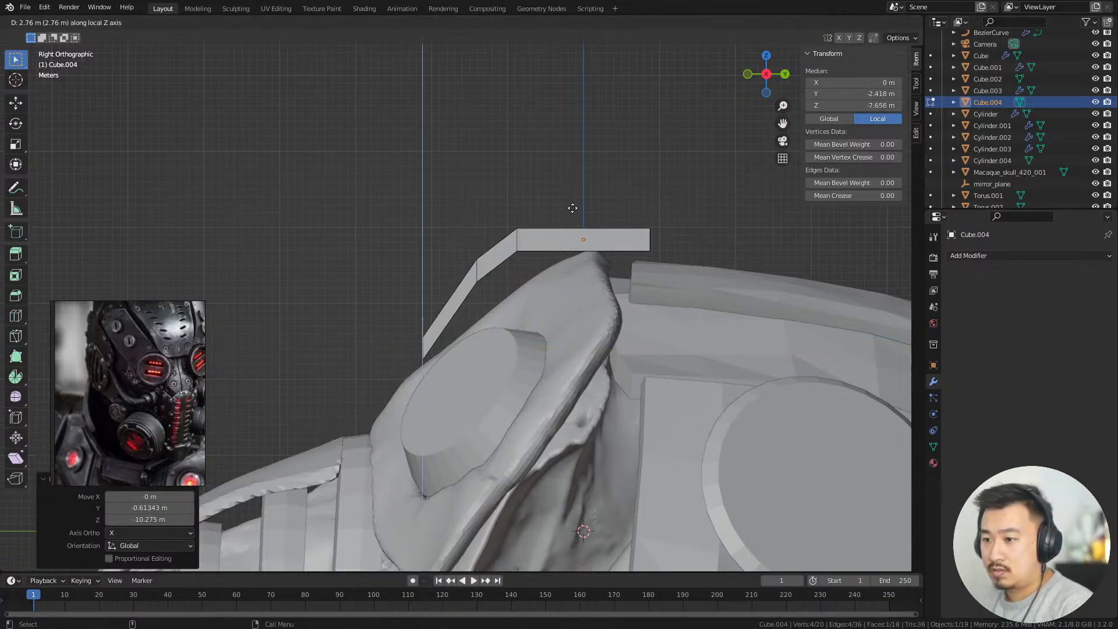
pyautogui.click(572, 208)
pyautogui.press('e')
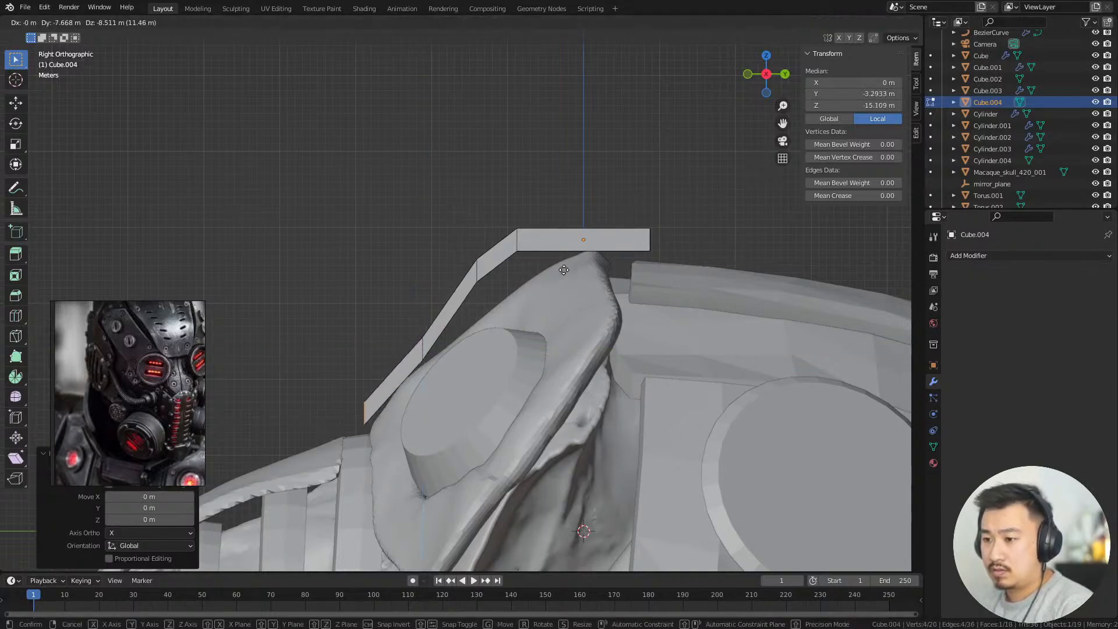
pyautogui.click(365, 418)
# Select all four vertices at the bend between the first two segments and move them about 0.54 m in Y and -4.29 m in Z
pyautogui.click(471, 246)
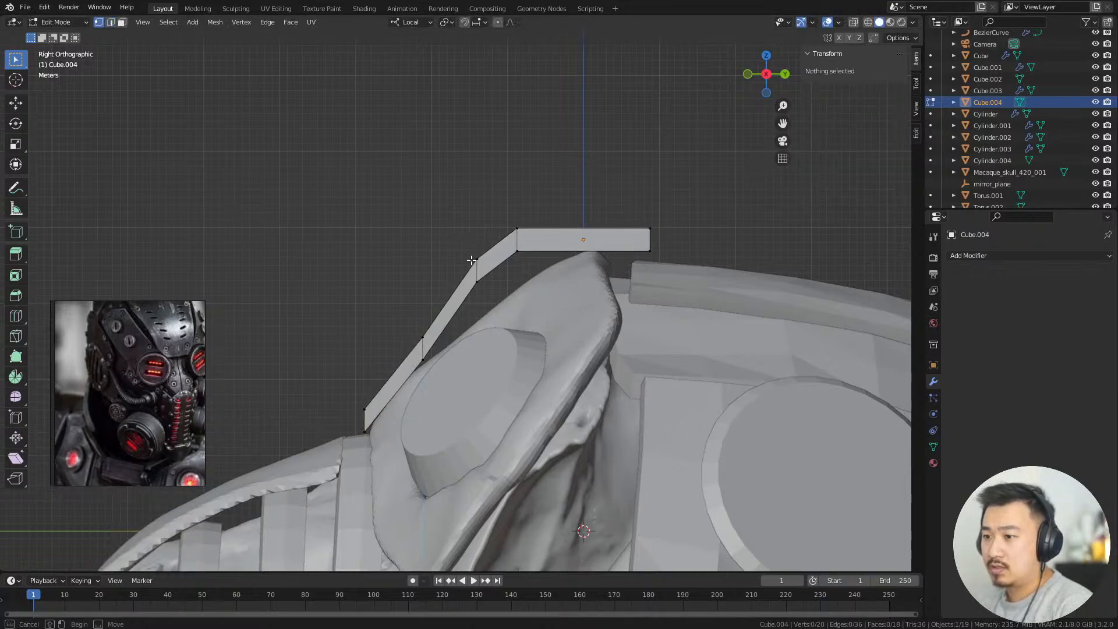
pyautogui.click(474, 264)
pyautogui.hotkey('alt', 'z')
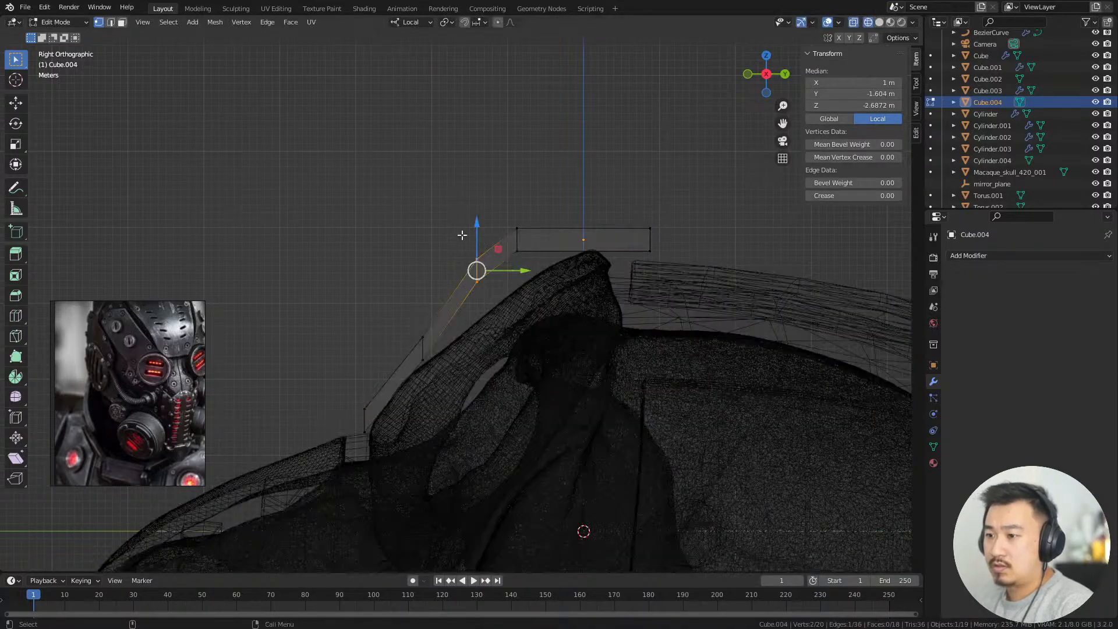
pyautogui.moveTo(461, 235); pyautogui.dragTo(504, 295)
pyautogui.hotkey('shift', 'z')
pyautogui.press('g')
pyautogui.click(614, 260)
# Move the four vertices at the slab's original front end back over the top of the brow
pyautogui.hotkey('shift', 'z')
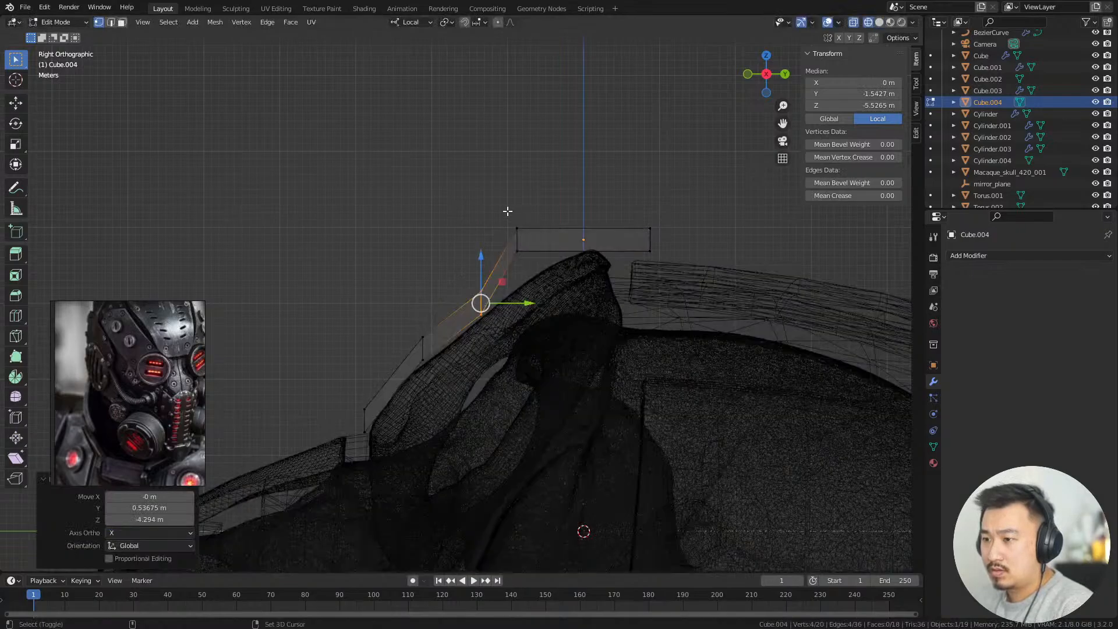
pyautogui.hotkey('ctrl', 'z')
pyautogui.hotkey('shift', 'z')
pyautogui.press('g')
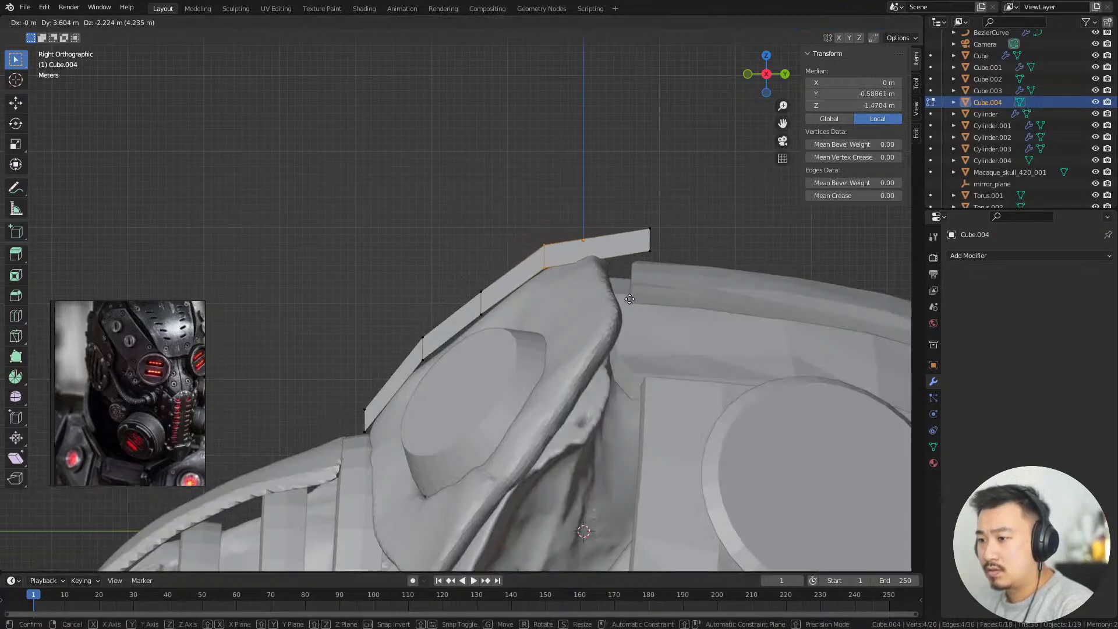
pyautogui.click(667, 285)
# Extrude all four rear-end vertices about 20.78 m backwards and lower the new end to the back of the crown plate
pyautogui.moveTo(632, 211); pyautogui.dragTo(719, 311)
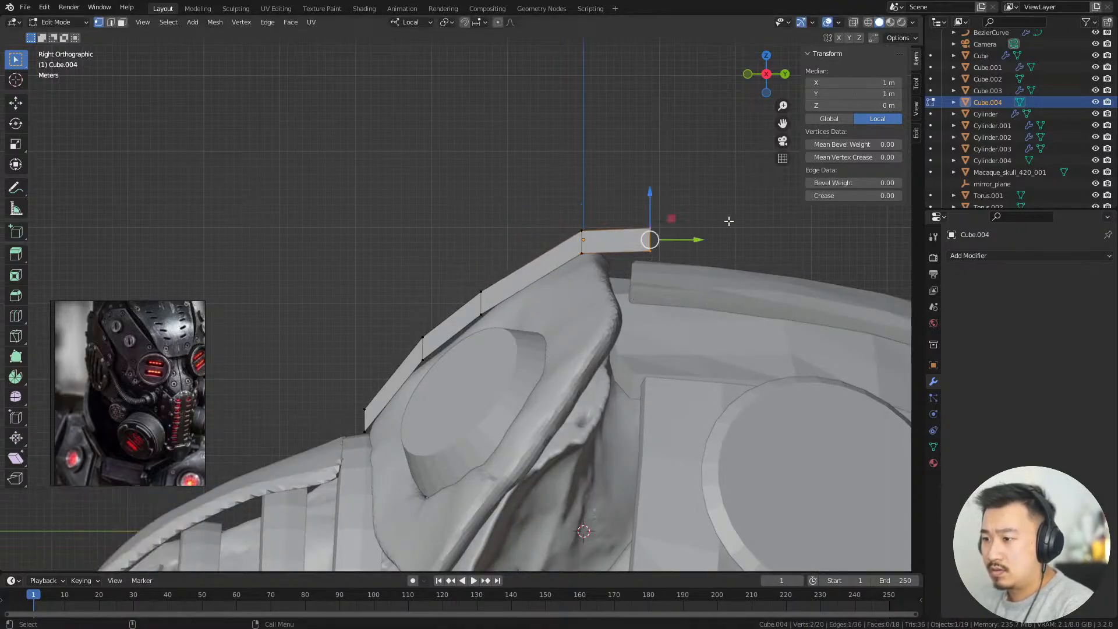
pyautogui.click(727, 223)
pyautogui.moveTo(617, 205); pyautogui.dragTo(753, 317)
pyautogui.keyDown('shift'); pyautogui.moveTo(757, 244); pyautogui.dragTo(658, 250, button='middle'); pyautogui.keyUp('shift')
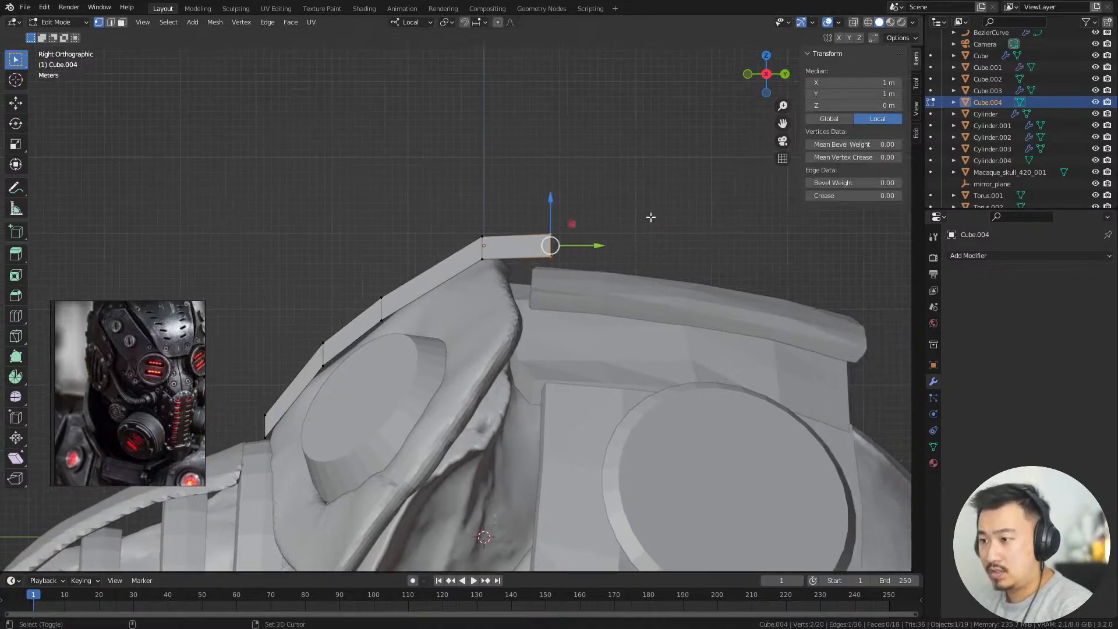
pyautogui.hotkey('shift', 'z')
pyautogui.hotkey('shift', 'z')
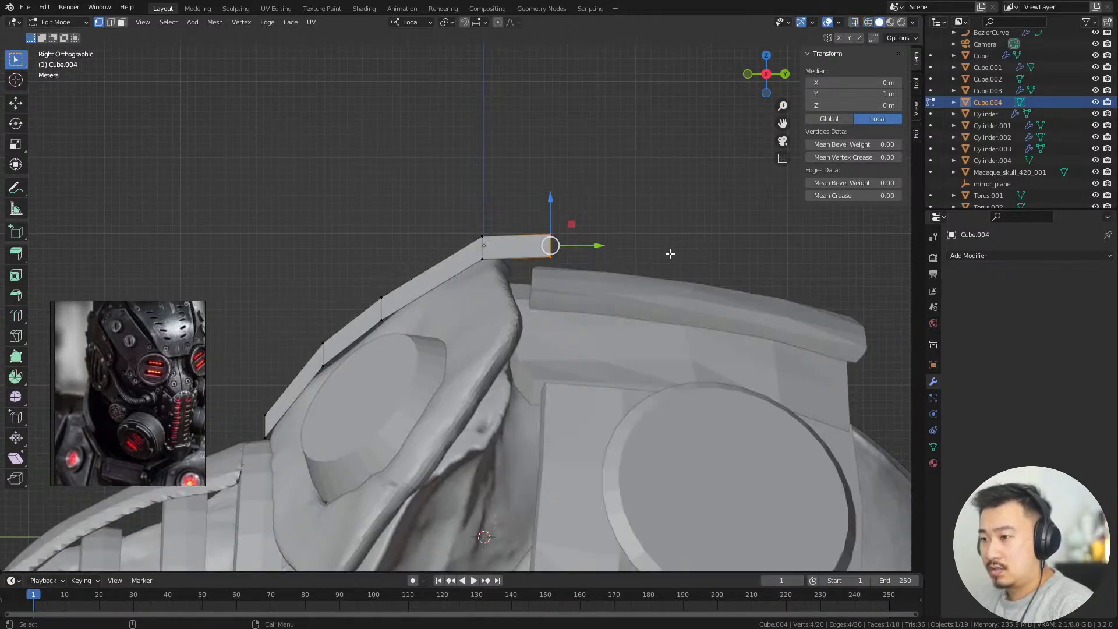
pyautogui.press('e')
pyautogui.click(826, 320)
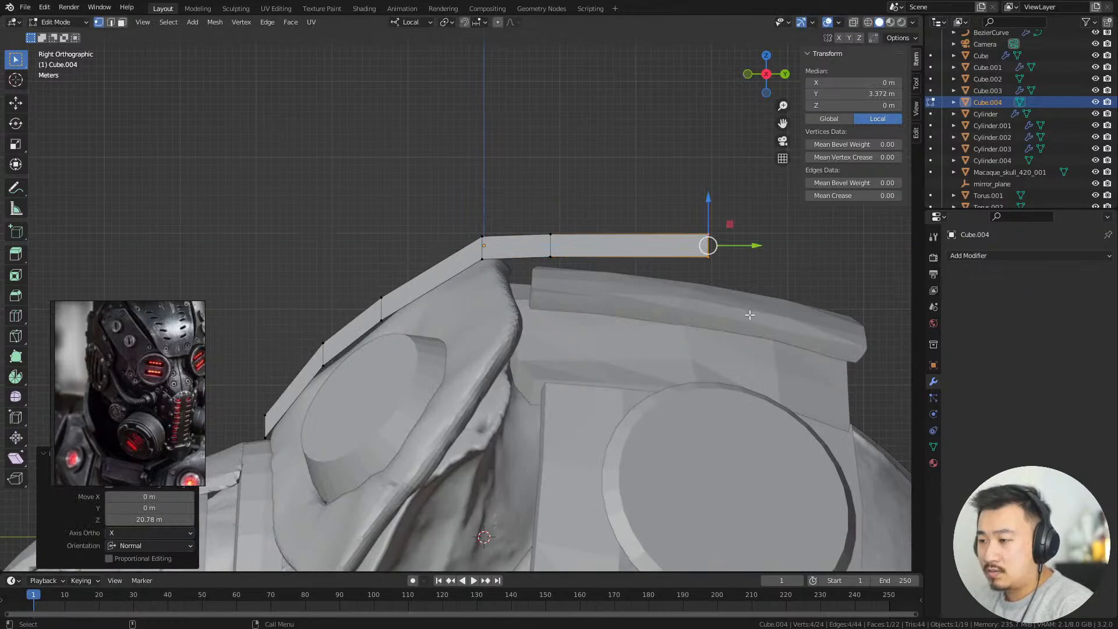
pyautogui.press('g')
pyautogui.click(879, 351)
pyautogui.click(701, 237)
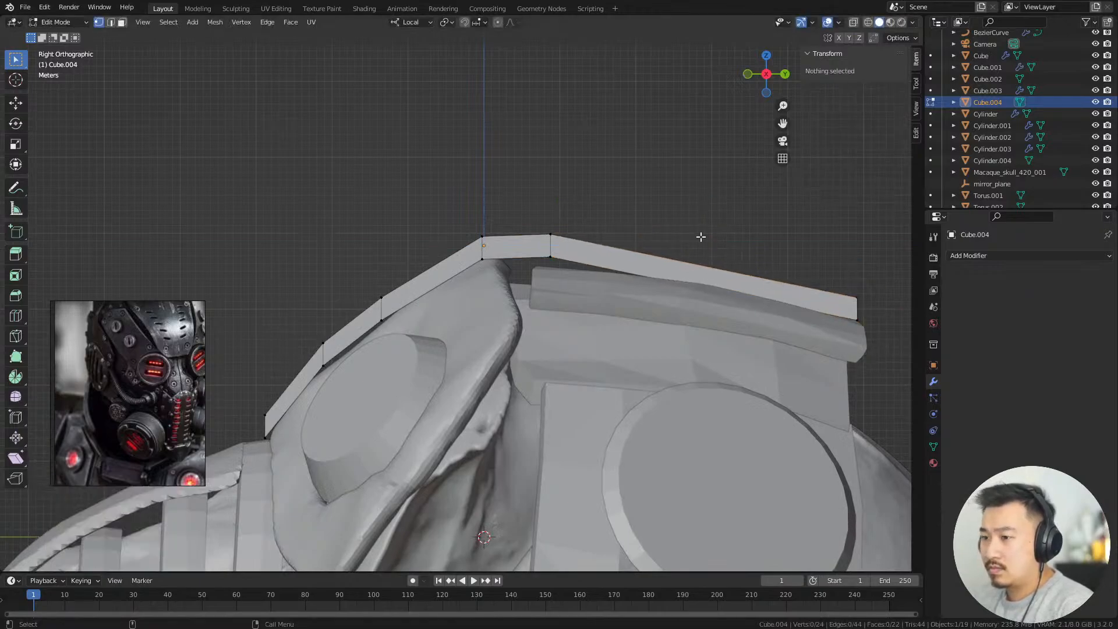
# Select all four vertices at the strip's rear end and scale them to about 0.424 along the local X axis
pyautogui.moveTo(649, 271); pyautogui.dragTo(678, 334, button='middle')
pyautogui.keyDown('alt'); pyautogui.moveTo(678, 334); pyautogui.dragTo(663, 374); pyautogui.keyUp('alt')
pyautogui.keyDown('alt'); pyautogui.moveTo(664, 374); pyautogui.dragTo(541, 309, button='right'); pyautogui.keyUp('alt')
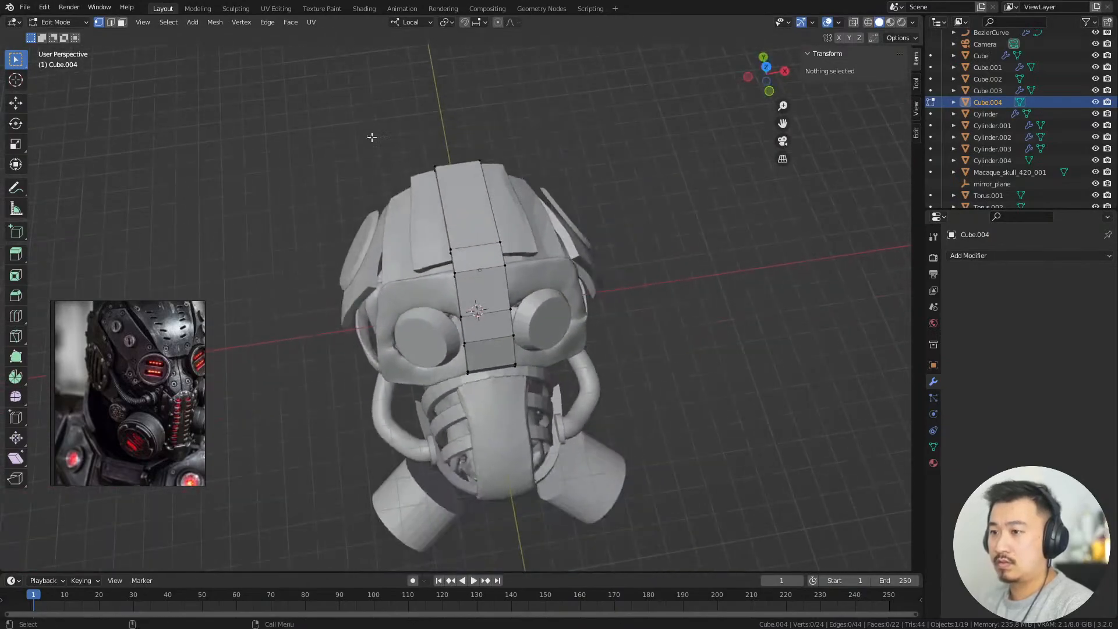
pyautogui.moveTo(372, 138); pyautogui.dragTo(531, 204)
pyautogui.keyDown('alt'); pyautogui.moveTo(531, 204); pyautogui.dragTo(612, 245, button='right'); pyautogui.keyUp('alt')
pyautogui.moveTo(612, 246); pyautogui.dragTo(547, 244, button='middle')
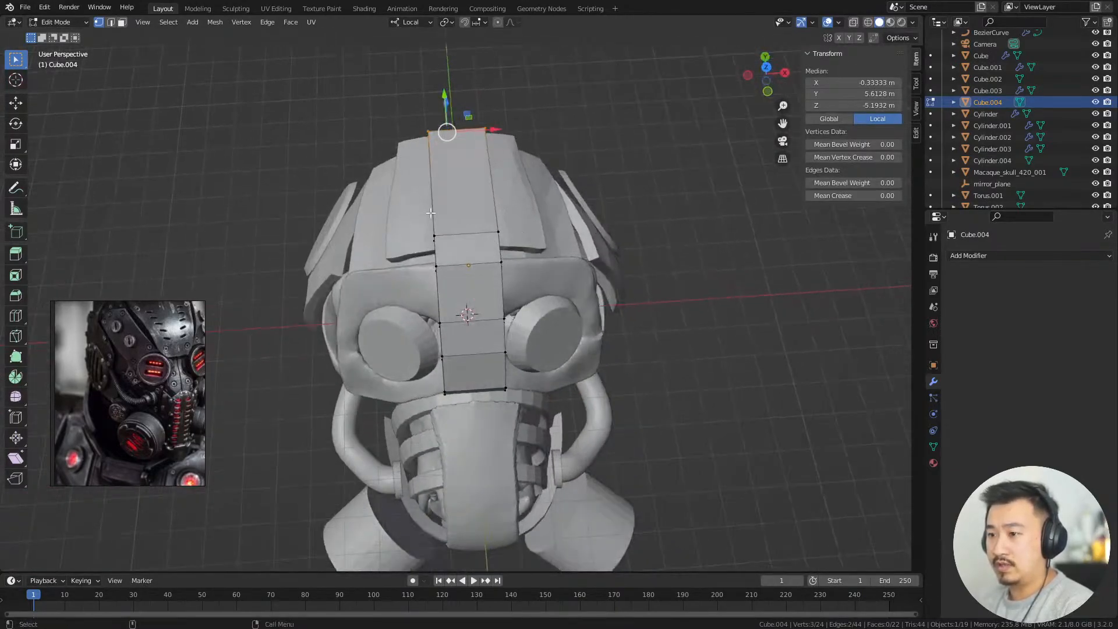
pyautogui.moveTo(430, 213); pyautogui.dragTo(552, 272, button='middle')
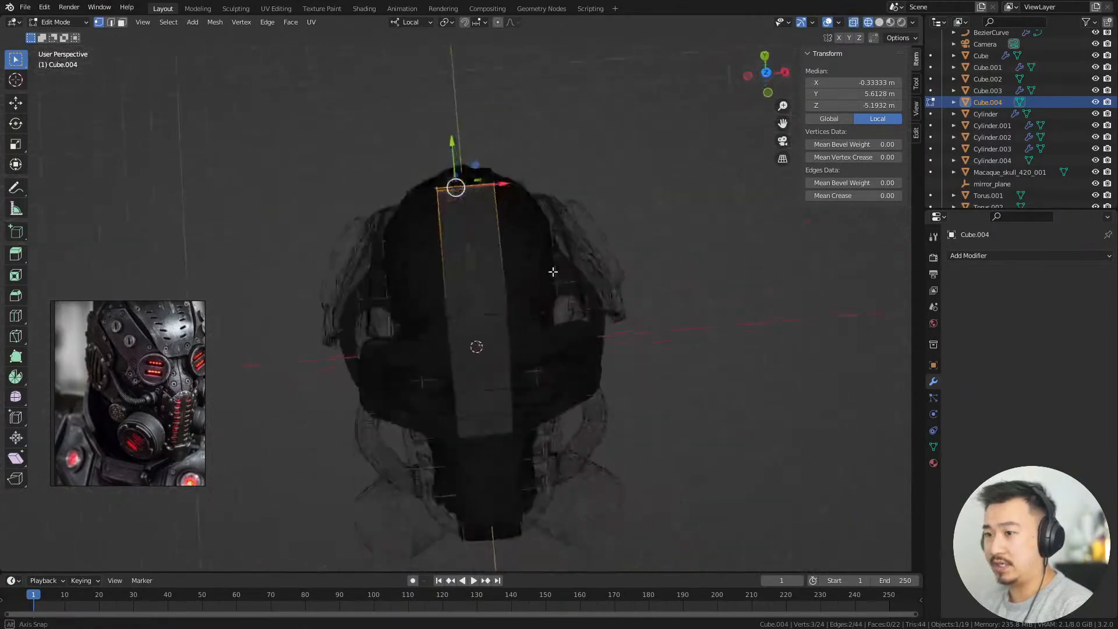
pyautogui.keyDown('alt'); pyautogui.moveTo(553, 271); pyautogui.dragTo(557, 269); pyautogui.keyUp('alt')
pyautogui.moveTo(396, 149); pyautogui.dragTo(559, 224)
pyautogui.hotkey('shift', 'z')
pyautogui.keyDown('alt'); pyautogui.moveTo(538, 250); pyautogui.dragTo(574, 274, button='right'); pyautogui.keyUp('alt')
pyautogui.keyDown('alt'); pyautogui.moveTo(574, 275); pyautogui.dragTo(560, 254); pyautogui.keyUp('alt')
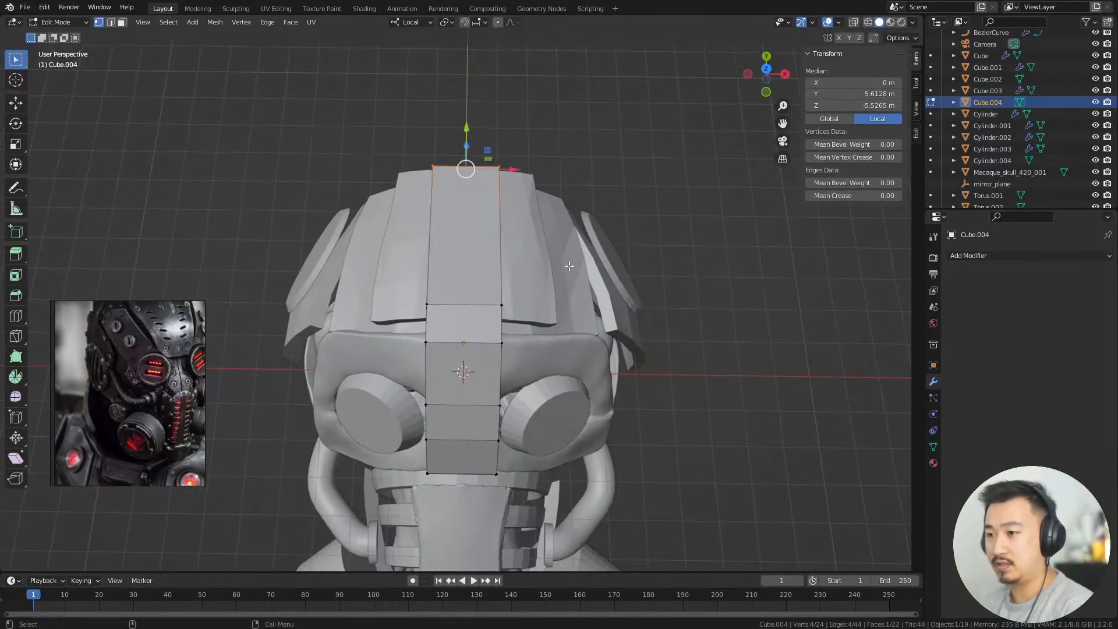
pyautogui.press('s')
pyautogui.press('x')
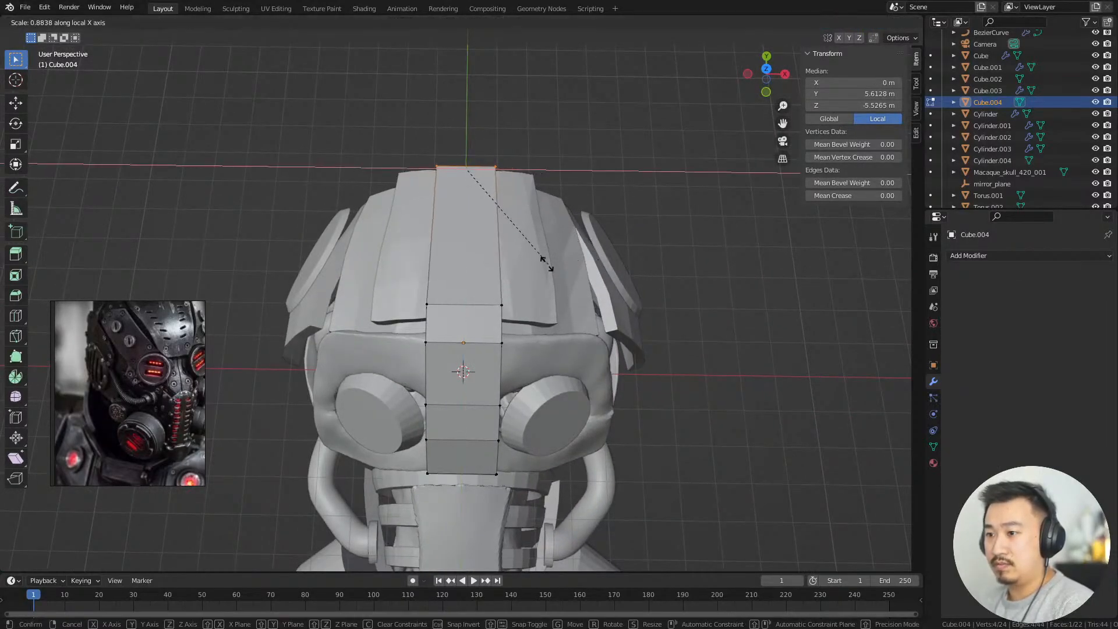
pyautogui.click(496, 216)
# Select the four vertices at the bend just behind the brow and scale them to about 1.787 along local X
pyautogui.moveTo(496, 216); pyautogui.dragTo(390, 280, button='middle')
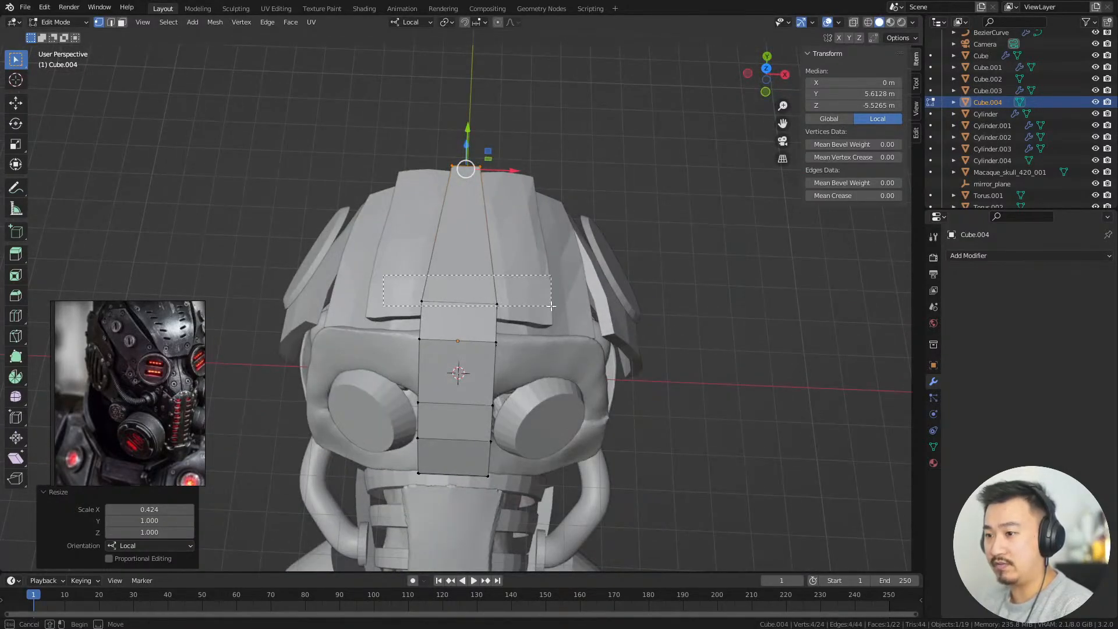
pyautogui.moveTo(551, 306); pyautogui.dragTo(550, 297)
pyautogui.hotkey('alt', 'z')
pyautogui.moveTo(386, 282); pyautogui.dragTo(548, 309)
pyautogui.hotkey('alt', 'z')
pyautogui.scroll(2, 513, 367)
pyautogui.moveTo(603, 346); pyautogui.dragTo(596, 338, button='middle')
pyautogui.press('s')
pyautogui.press('x')
pyautogui.click(634, 339)
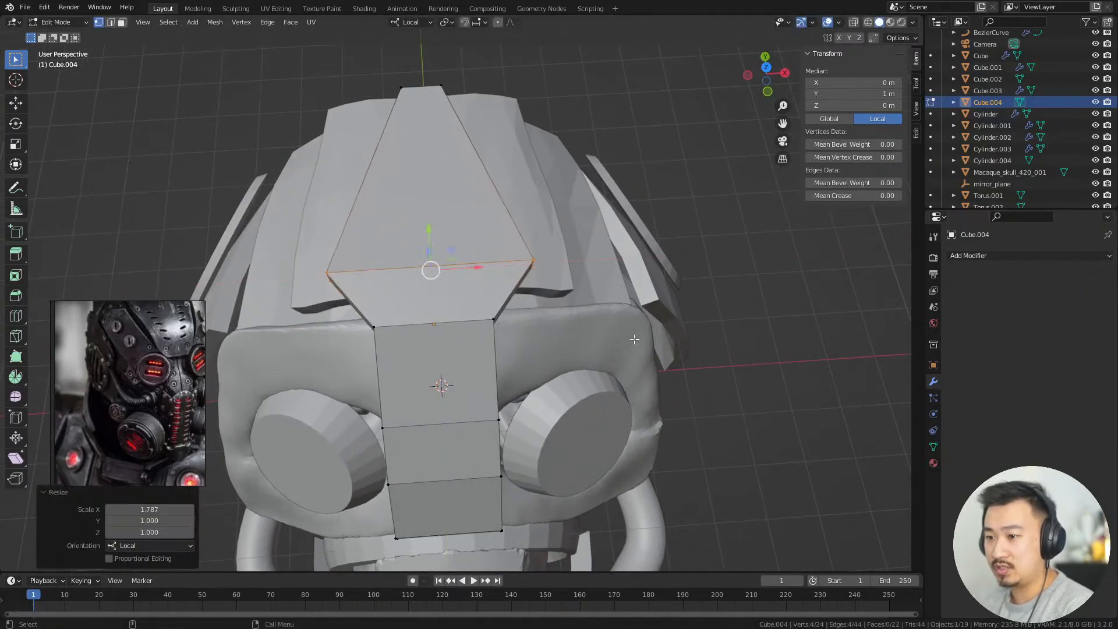
# Select the four vertices at the brow bend and scale them to about 1.895 along local X
pyautogui.hotkey('alt', 'z')
pyautogui.moveTo(345, 315); pyautogui.dragTo(513, 336)
pyautogui.hotkey('alt', 'z')
pyautogui.press('s')
pyautogui.press('x')
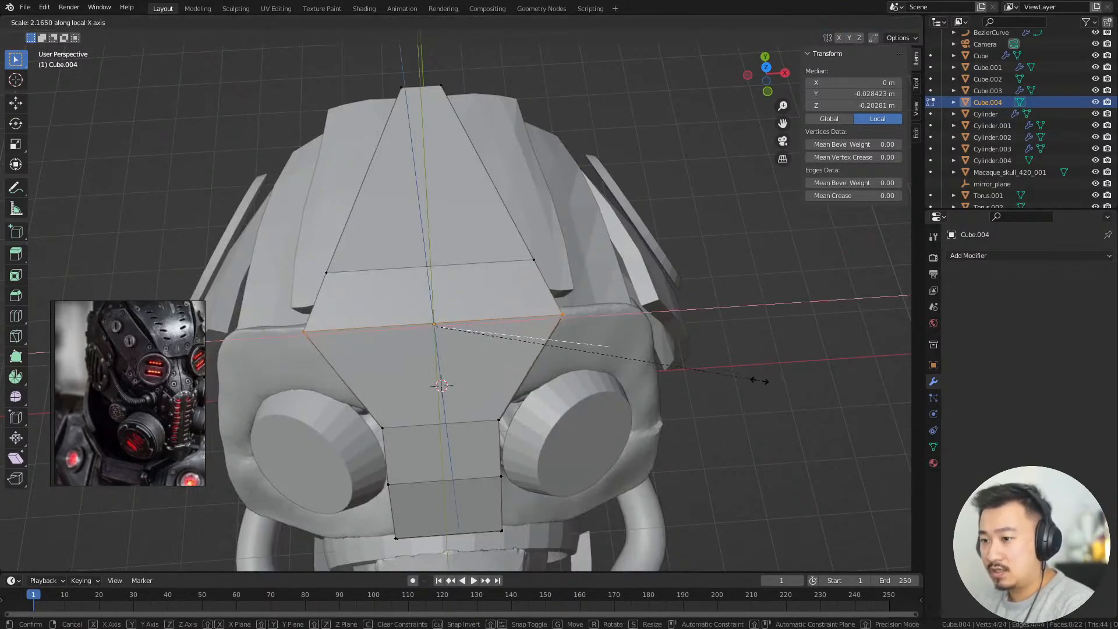
pyautogui.click(716, 375)
# Try narrowing only the two outer vertices of the bend between the eyes along local X
pyautogui.moveTo(716, 374); pyautogui.dragTo(524, 334, button='middle')
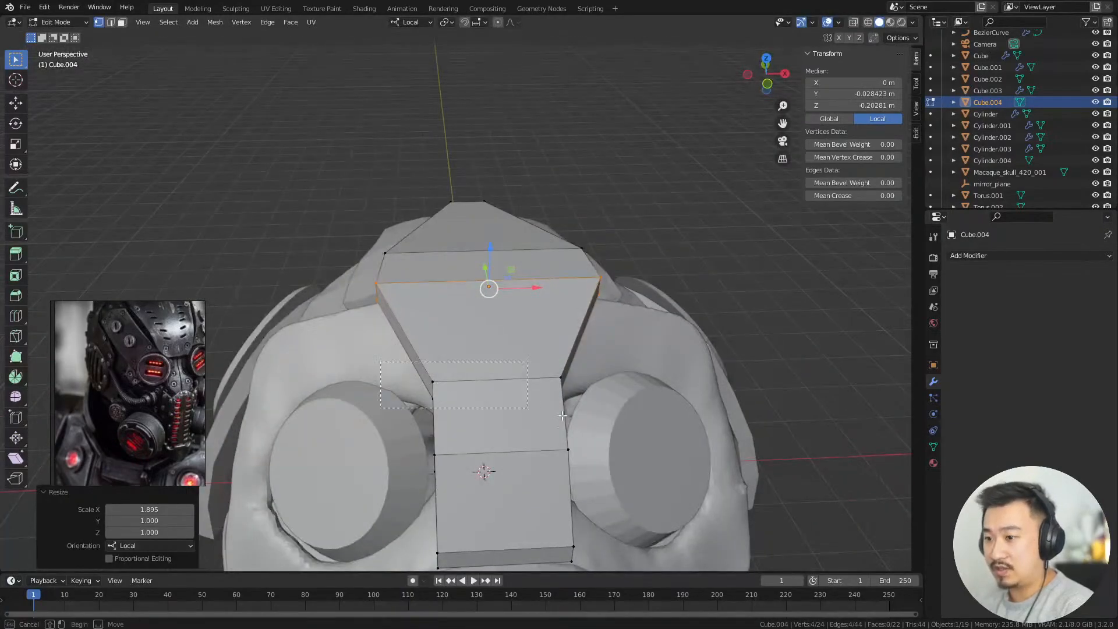
pyautogui.moveTo(563, 416); pyautogui.dragTo(562, 415)
pyautogui.moveTo(563, 416); pyautogui.dragTo(569, 303, button='middle')
pyautogui.hotkey('alt', 'z')
pyautogui.moveTo(372, 333); pyautogui.dragTo(644, 356)
pyautogui.hotkey('alt', 'z')
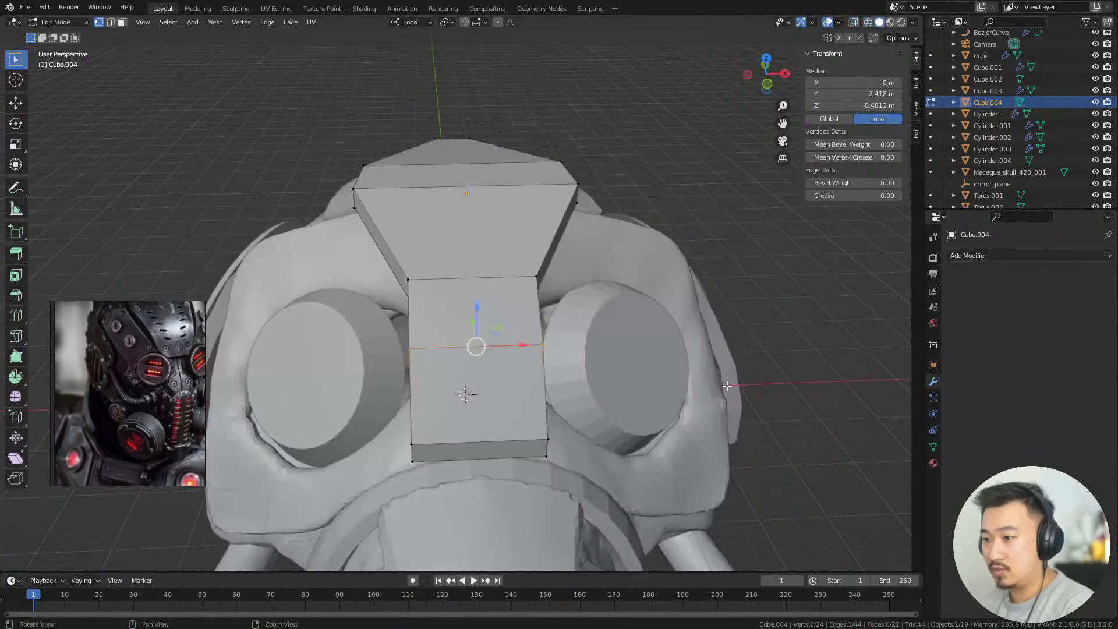
pyautogui.moveTo(643, 357); pyautogui.dragTo(751, 411, button='middle')
pyautogui.press('s')
pyautogui.press('x')
pyautogui.press('x')
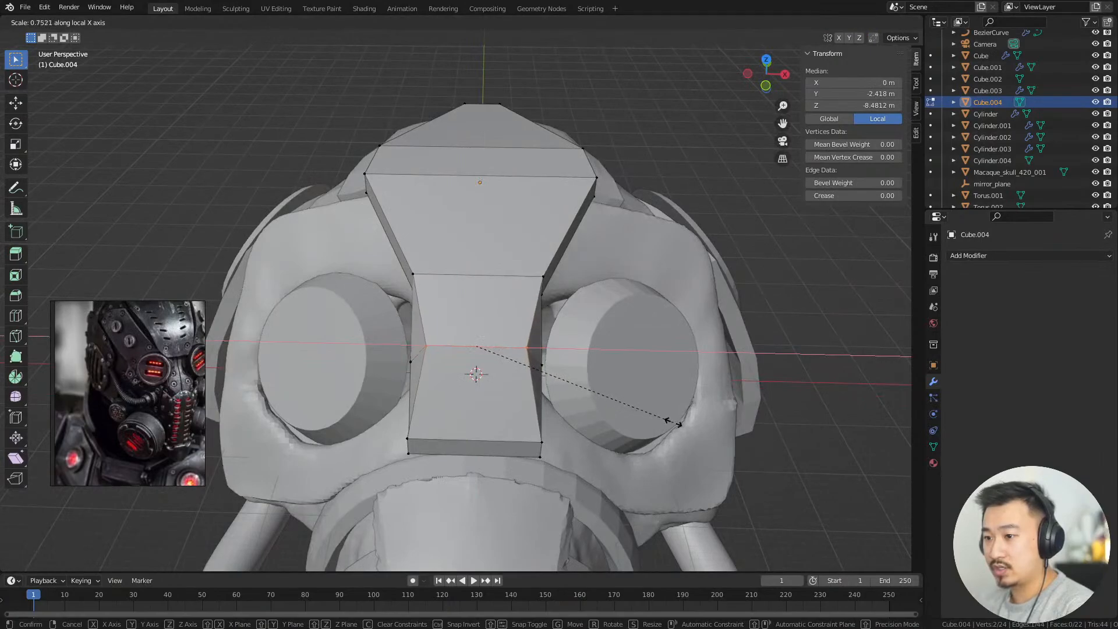
pyautogui.click(673, 423)
# Select all four vertices at the bend between the eyes, including the hidden ones, and narrow them along local X
pyautogui.hotkey('alt', 'z')
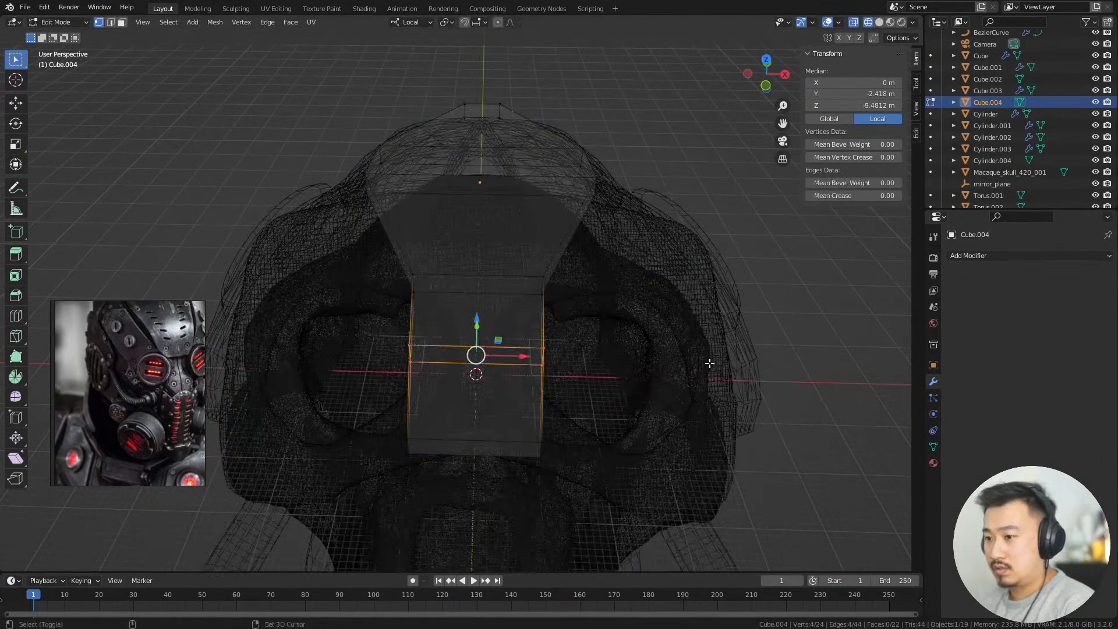
pyautogui.hotkey('alt', 'z')
pyautogui.press('s')
pyautogui.press('x')
pyautogui.press('x')
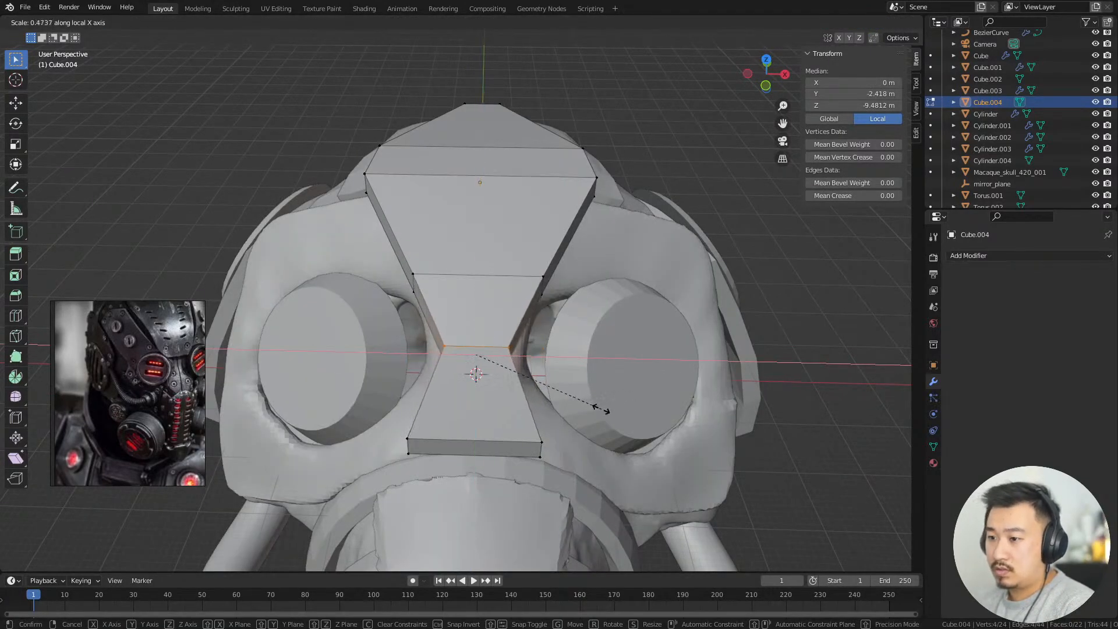
pyautogui.click(620, 415)
# Select the four vertices at the strip's front end above the nose and scale them to about 0.72 along local X
pyautogui.click(474, 448)
pyautogui.moveTo(474, 449); pyautogui.dragTo(679, 405, button='middle')
pyautogui.press('s')
pyautogui.press('x')
pyautogui.press('x')
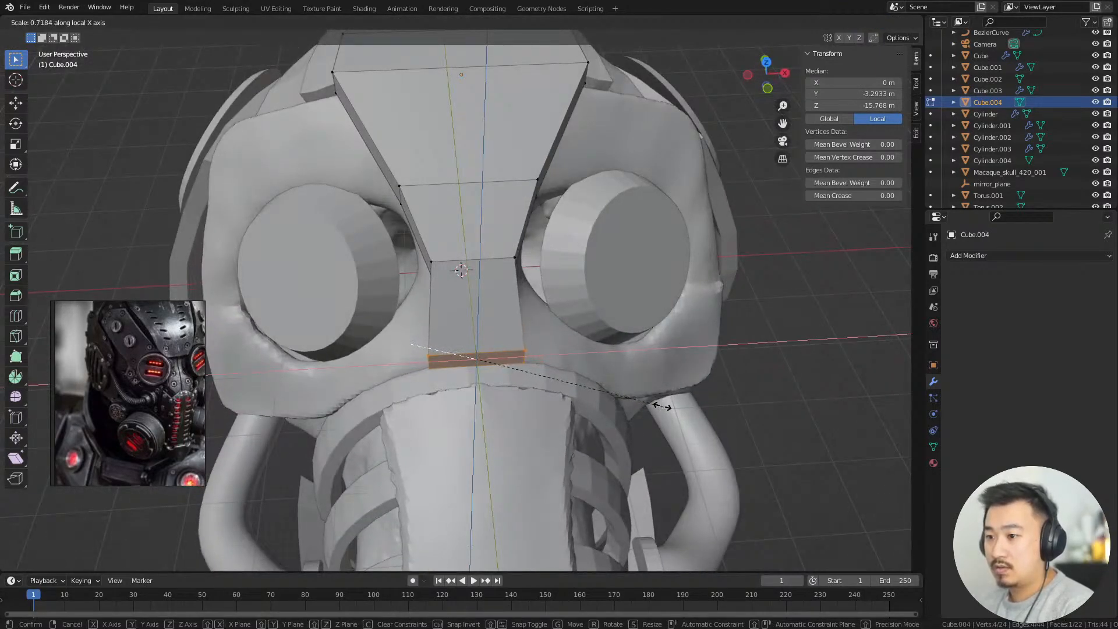
pyautogui.click(662, 406)
pyautogui.click(743, 414)
# Examine how the plate's front end sits over the nose bridge from several angles and compare it with the reference image
pyautogui.scroll(-4, 736, 405)
pyautogui.moveTo(701, 367); pyautogui.dragTo(703, 278, button='middle')
pyautogui.scroll(6, 704, 277)
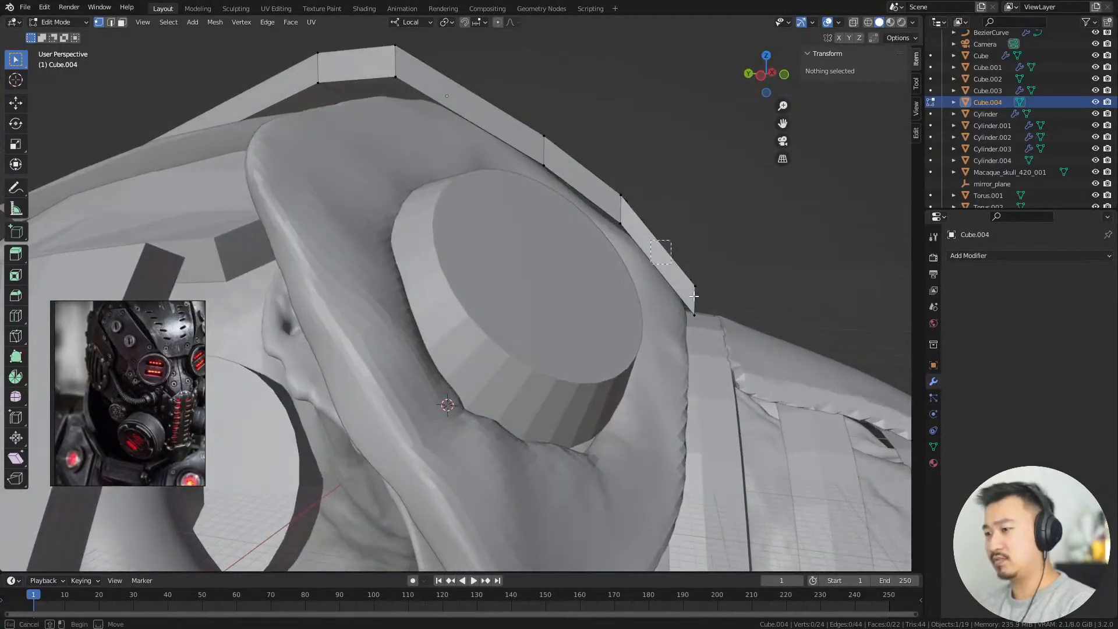
pyautogui.click(693, 291)
pyautogui.hotkey('alt', 'z')
pyautogui.moveTo(664, 247); pyautogui.dragTo(758, 372)
pyautogui.hotkey('shift', 'z')
pyautogui.moveTo(783, 319); pyautogui.dragTo(675, 331, button='middle')
pyautogui.scroll(-4, 676, 331)
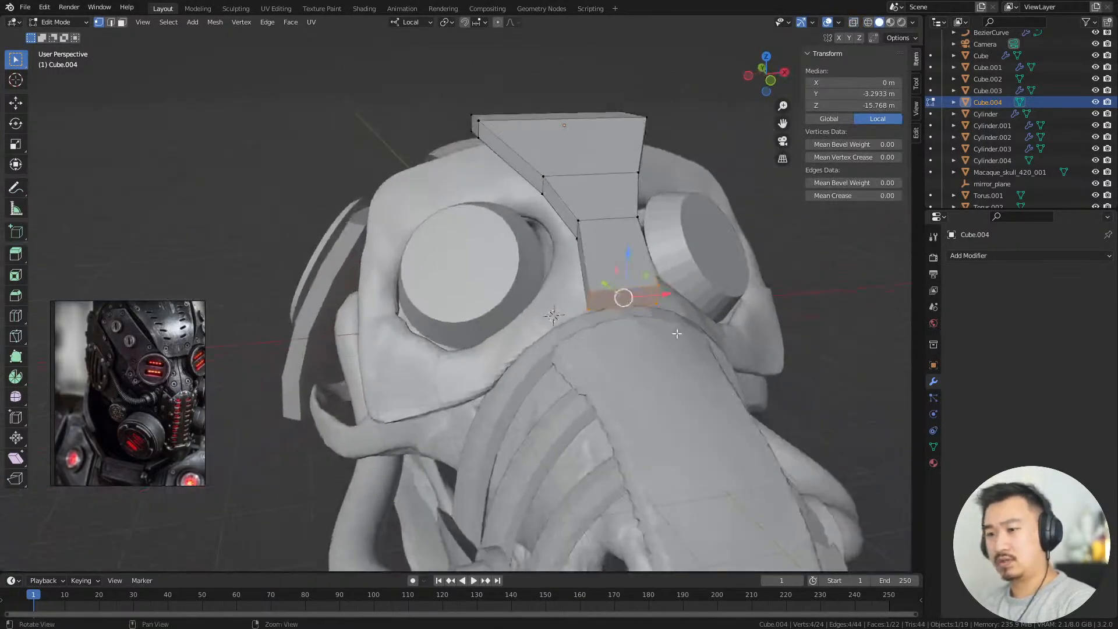
pyautogui.scroll(-2, 130, 326)
pyautogui.moveTo(130, 326); pyautogui.dragTo(102, 374, button='middle')
pyautogui.click(690, 326)
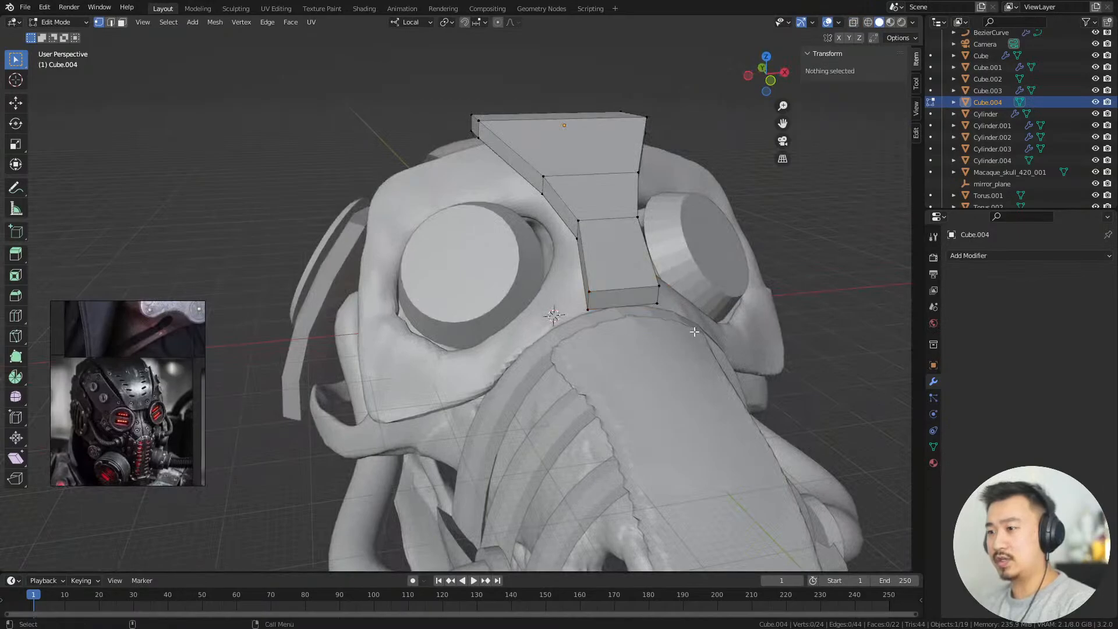
# Select the four vertices at the forehead plate's front end above the nose and rotate them about 37° around local X
pyautogui.moveTo(714, 332); pyautogui.dragTo(683, 369, button='middle')
pyautogui.hotkey('shift', 'z')
pyautogui.hotkey('shift', 'z')
pyautogui.hotkey('shift', 'z')
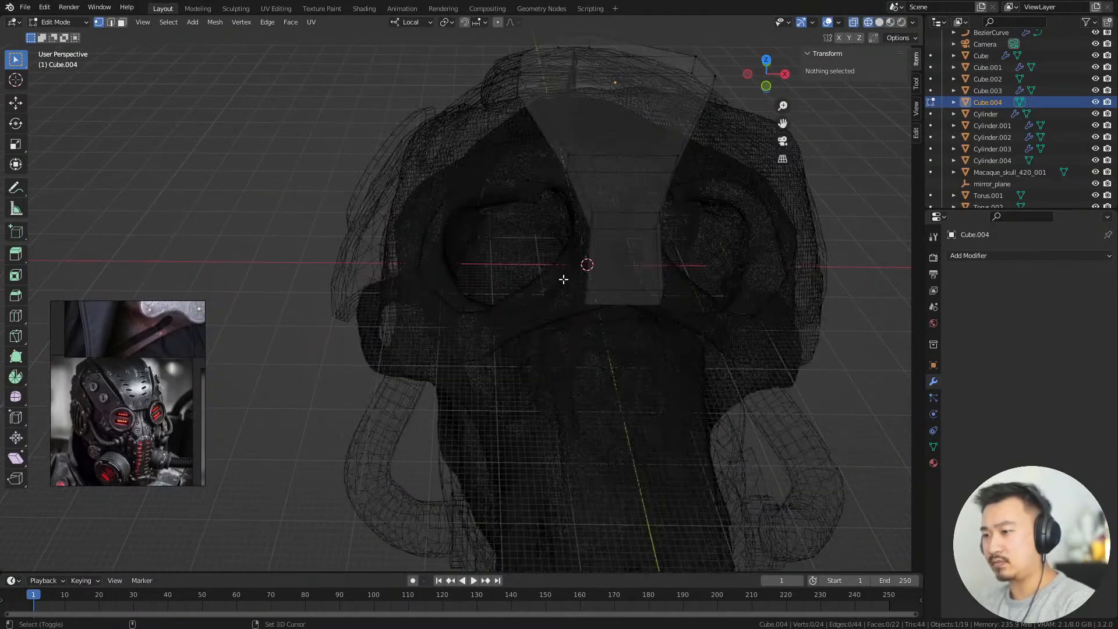
pyautogui.moveTo(563, 279); pyautogui.dragTo(788, 372)
pyautogui.hotkey('shift', 'z')
pyautogui.moveTo(728, 364)
pyautogui.keyDown('shift'); pyautogui.mouseDown(button='middle')
pyautogui.moveTo(688, 359)
pyautogui.moveTo(786, 321)
pyautogui.moveTo(716, 266)
pyautogui.mouseUp(button='middle'); pyautogui.keyUp('shift')
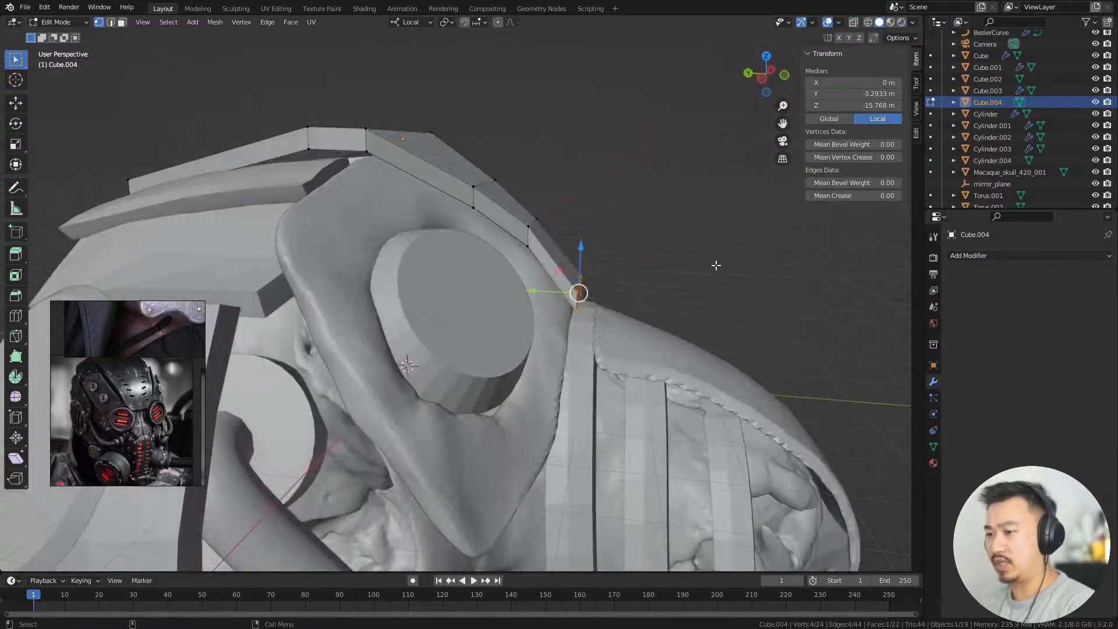
pyautogui.press('r')
pyautogui.press('x')
pyautogui.press('x')
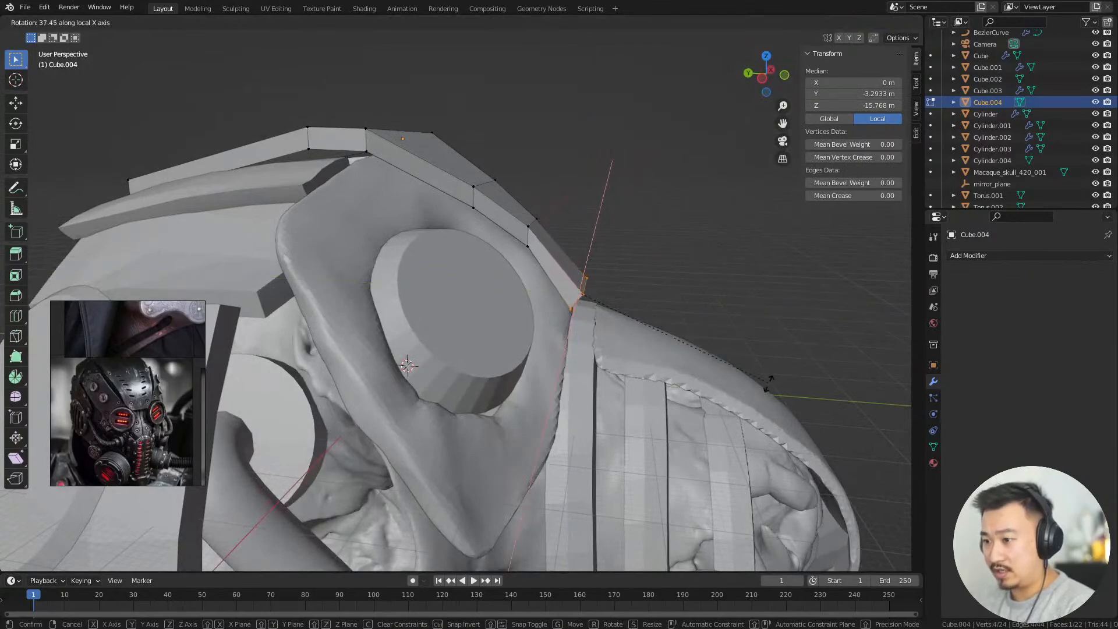
pyautogui.click(769, 383)
# Select all four vertices at the plate's bend between the eyes, including the hidden ones
pyautogui.keyDown('alt'); pyautogui.moveTo(709, 337); pyautogui.dragTo(701, 323); pyautogui.keyUp('alt')
pyautogui.keyDown('alt'); pyautogui.moveTo(702, 324); pyautogui.dragTo(679, 220, button='right'); pyautogui.keyUp('alt')
pyautogui.hotkey('shift', 'z')
pyautogui.moveTo(561, 125); pyautogui.dragTo(624, 233)
pyautogui.hotkey('shift', 'z')
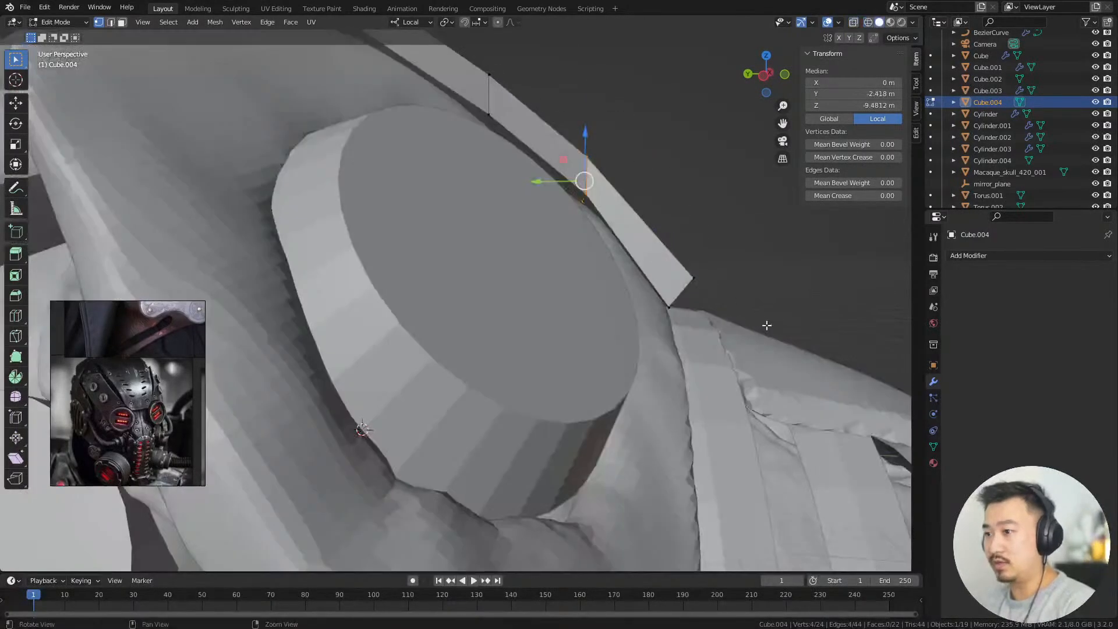
pyautogui.moveTo(766, 325); pyautogui.dragTo(761, 269, button='middle')
pyautogui.press('s')
pyautogui.press('x')
pyautogui.press('x')
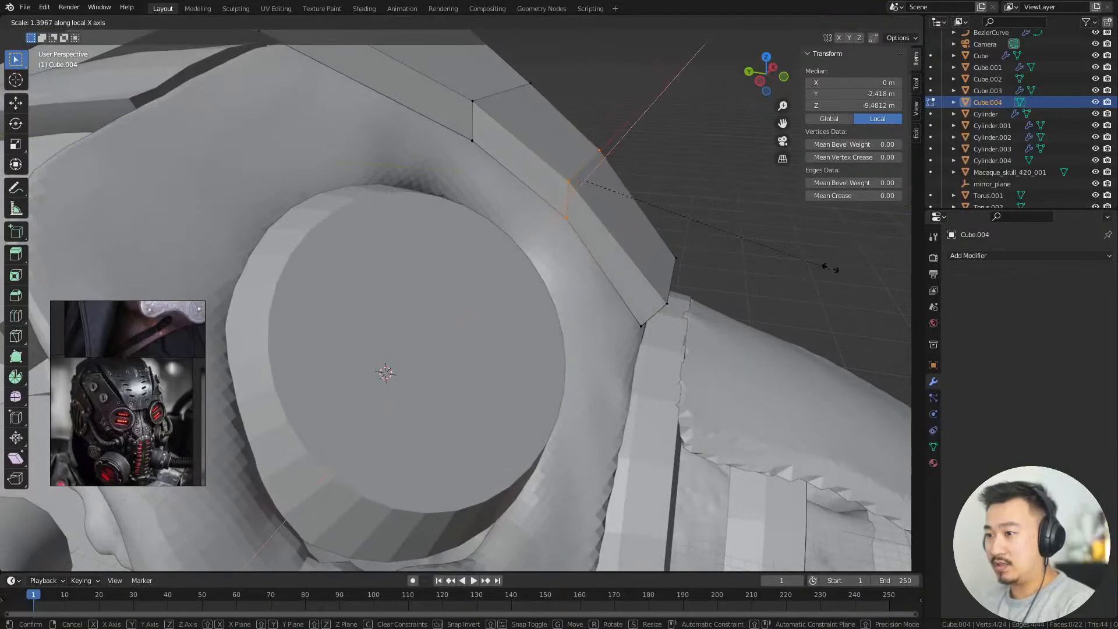
pyautogui.click(790, 420)
# Rotate the four vertices at the bend between the eyes by 26.2° around local X
pyautogui.moveTo(791, 420); pyautogui.dragTo(757, 324, button='middle')
pyautogui.press('r')
pyautogui.press('x')
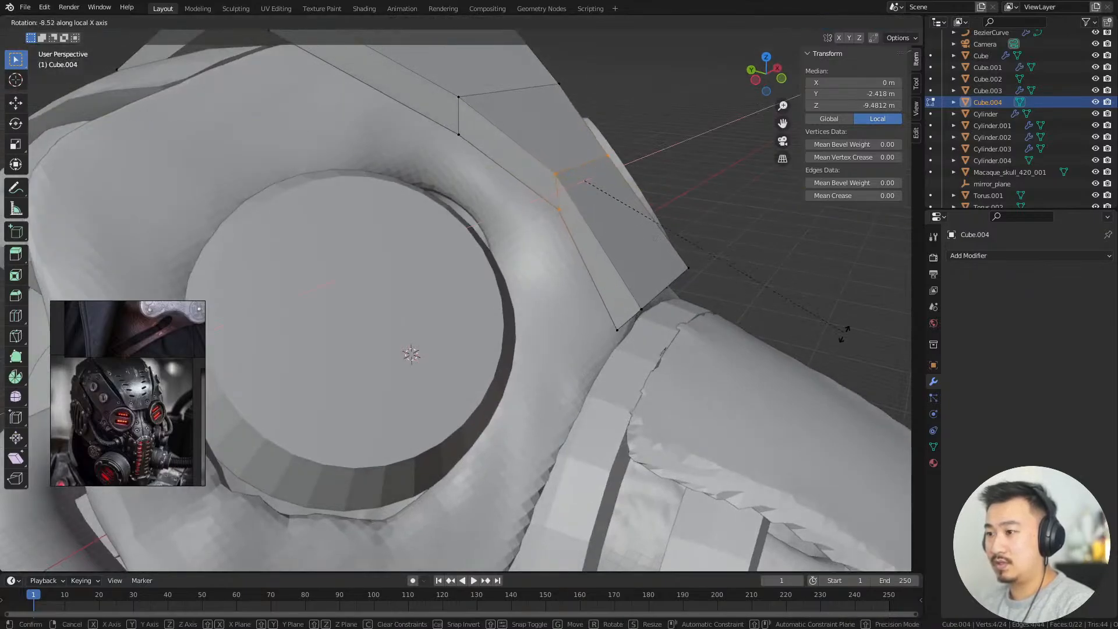
pyautogui.click(699, 430)
pyautogui.moveTo(699, 431); pyautogui.dragTo(705, 340, button='middle')
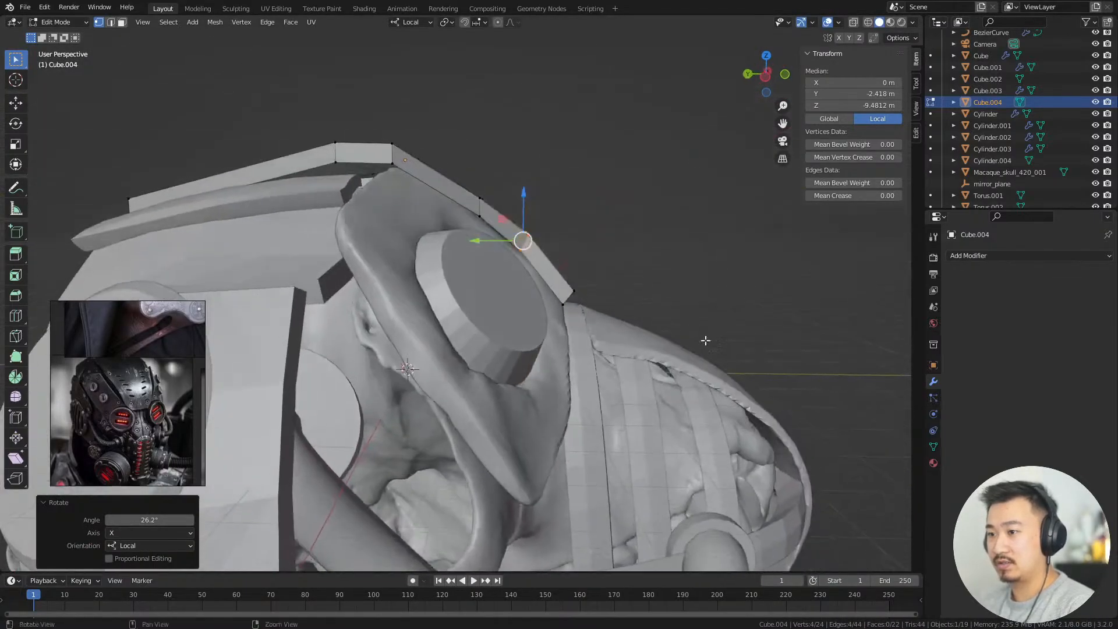
# Select the four vertices at the plate's brow bend, rotate them around local X, and clear the selection
pyautogui.moveTo(476, 183); pyautogui.dragTo(716, 294, button='middle')
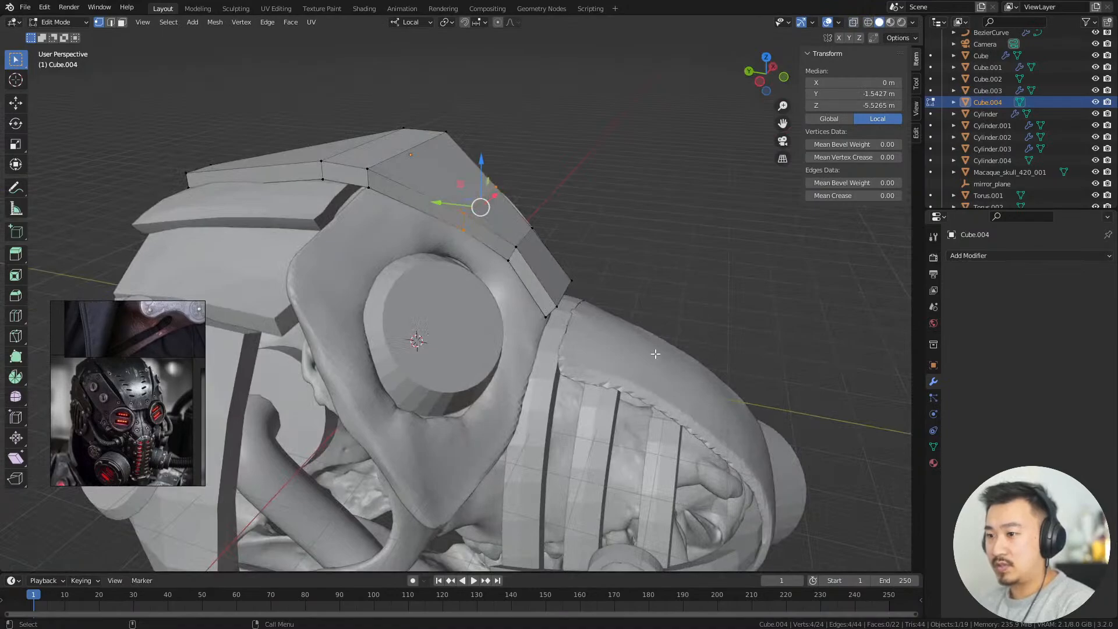
pyautogui.press('r')
pyautogui.press('x')
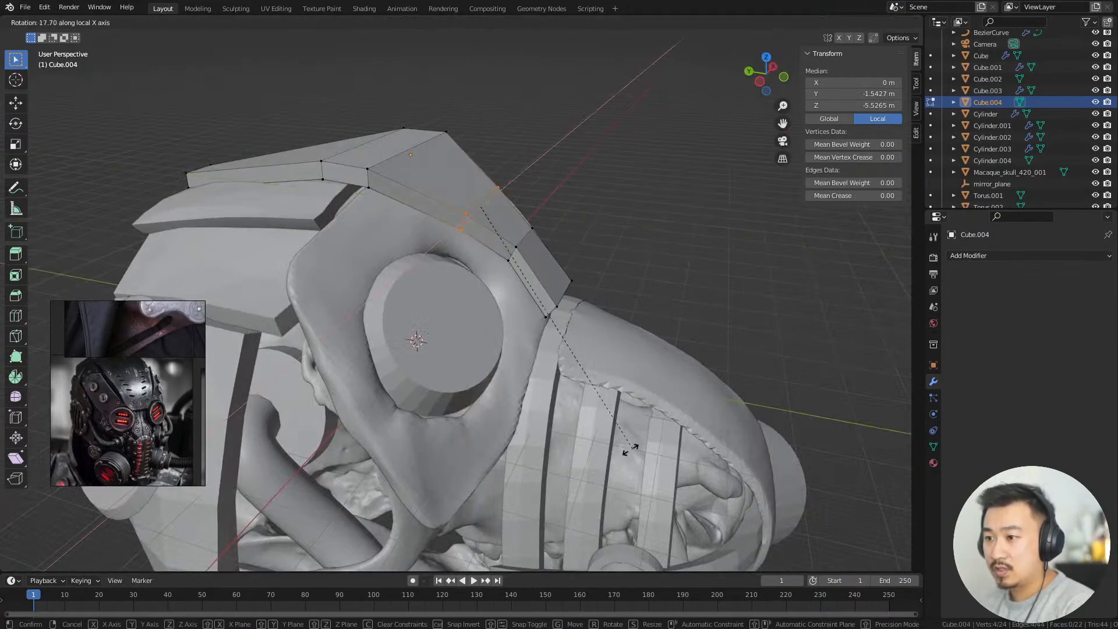
pyautogui.click(620, 464)
pyautogui.click(751, 328)
# Leave the plate's edit mode and examine the plate and the whole mask from several angles against the reference image
pyautogui.scroll(-3, 752, 328)
pyautogui.moveTo(752, 329); pyautogui.dragTo(648, 321, button='middle')
pyautogui.scroll(-3, 567, 345)
pyautogui.scroll(4, 566, 345)
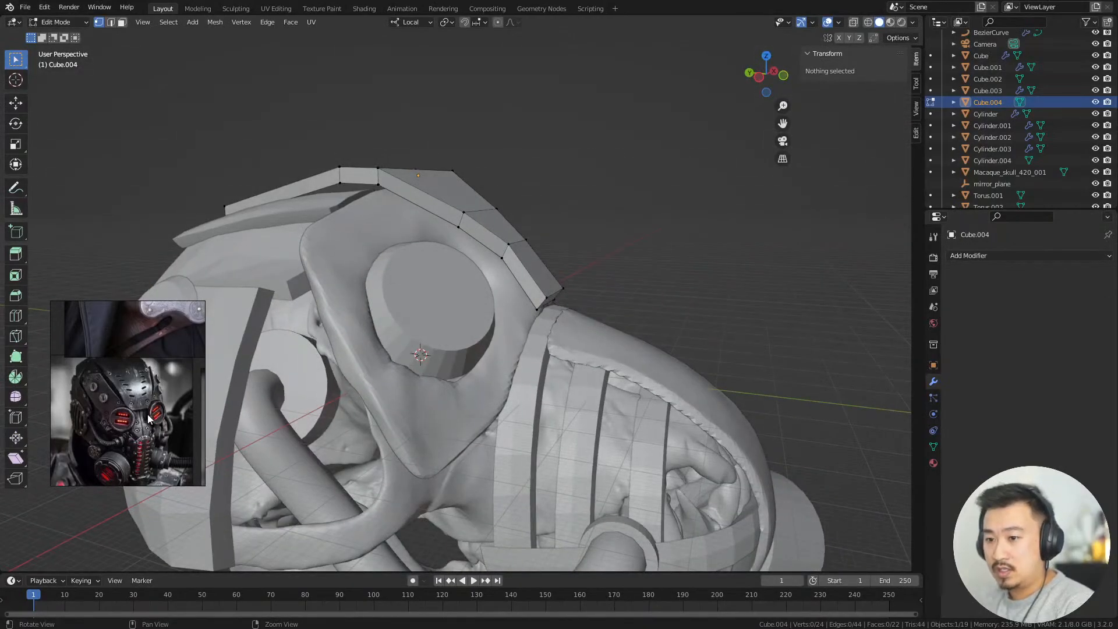
pyautogui.moveTo(542, 320); pyautogui.dragTo(124, 397, button='middle')
pyautogui.scroll(1, 538, 305)
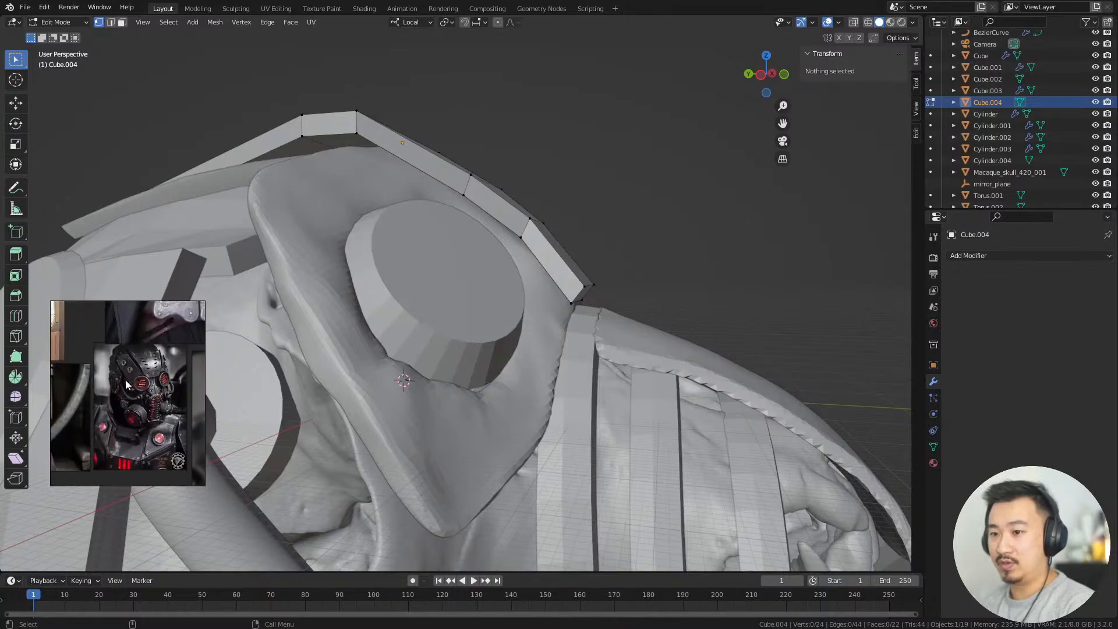
pyautogui.moveTo(745, 284); pyautogui.dragTo(763, 352, button='middle')
pyautogui.press('Tab')
pyautogui.keyDown('alt'); pyautogui.moveTo(766, 358); pyautogui.dragTo(699, 344, button='right'); pyautogui.keyUp('alt')
pyautogui.moveTo(698, 345)
pyautogui.keyDown('alt'); pyautogui.mouseDown()
pyautogui.moveTo(644, 334)
pyautogui.moveTo(693, 349)
pyautogui.mouseUp(); pyautogui.keyUp('alt')
pyautogui.keyDown('alt'); pyautogui.moveTo(571, 276); pyautogui.dragTo(645, 425, button='middle'); pyautogui.keyUp('alt')
pyautogui.keyDown('alt'); pyautogui.moveTo(645, 425); pyautogui.dragTo(588, 433); pyautogui.keyUp('alt')
pyautogui.keyDown('alt'); pyautogui.moveTo(588, 434); pyautogui.dragTo(622, 450, button='right'); pyautogui.keyUp('alt')
pyautogui.moveTo(622, 450); pyautogui.dragTo(581, 326, button='middle')
pyautogui.scroll(2, 450, 233)
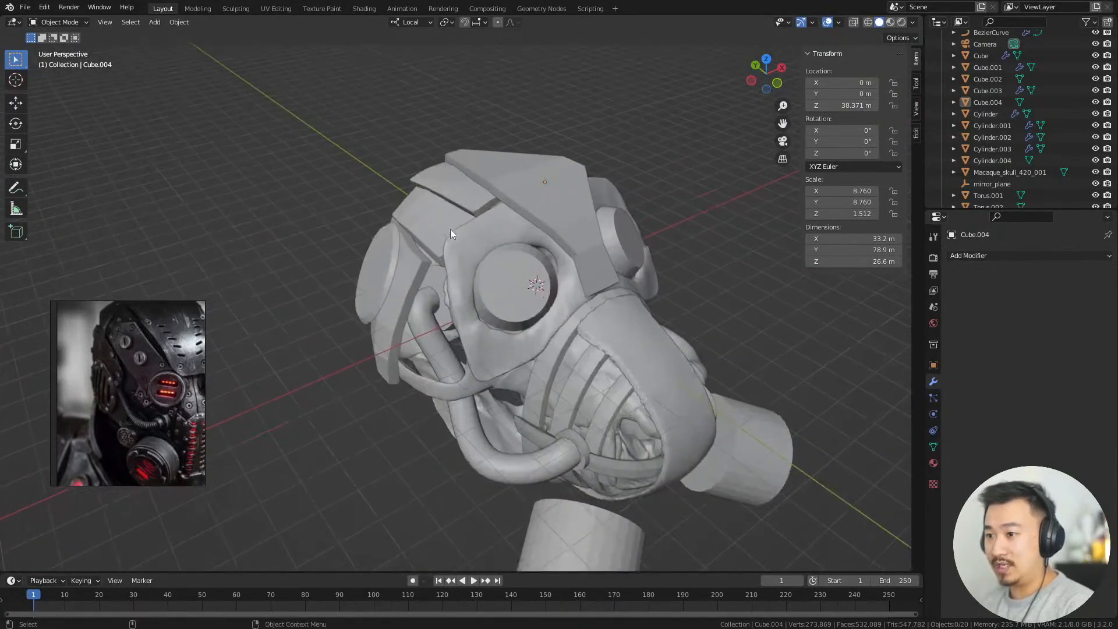
pyautogui.moveTo(517, 255); pyautogui.dragTo(516, 323, button='middle')
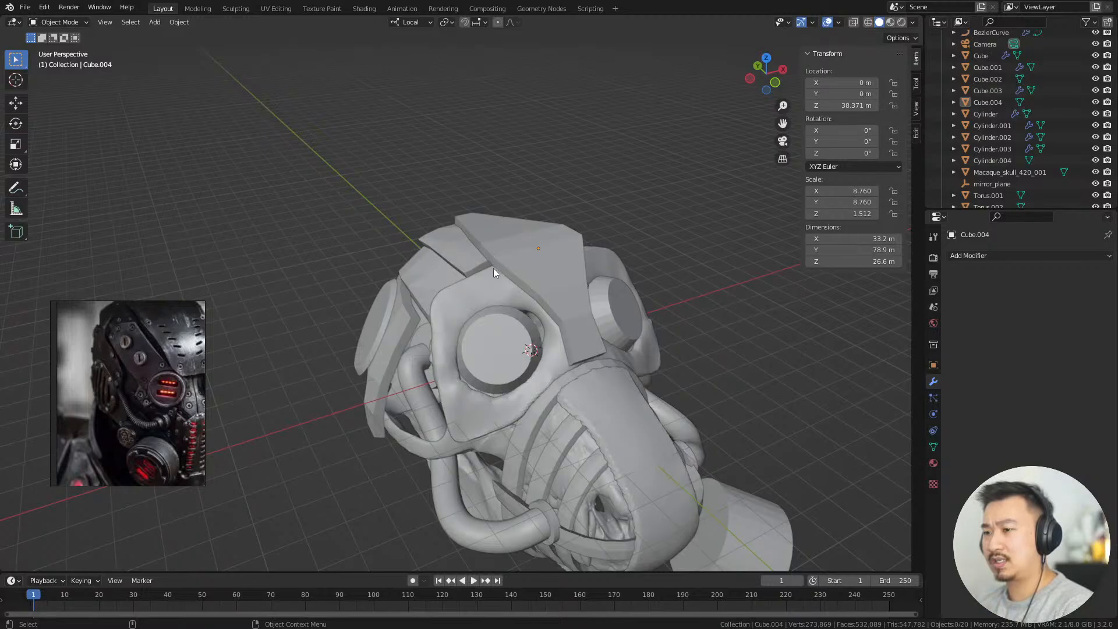
pyautogui.moveTo(488, 284); pyautogui.dragTo(415, 266, button='middle')
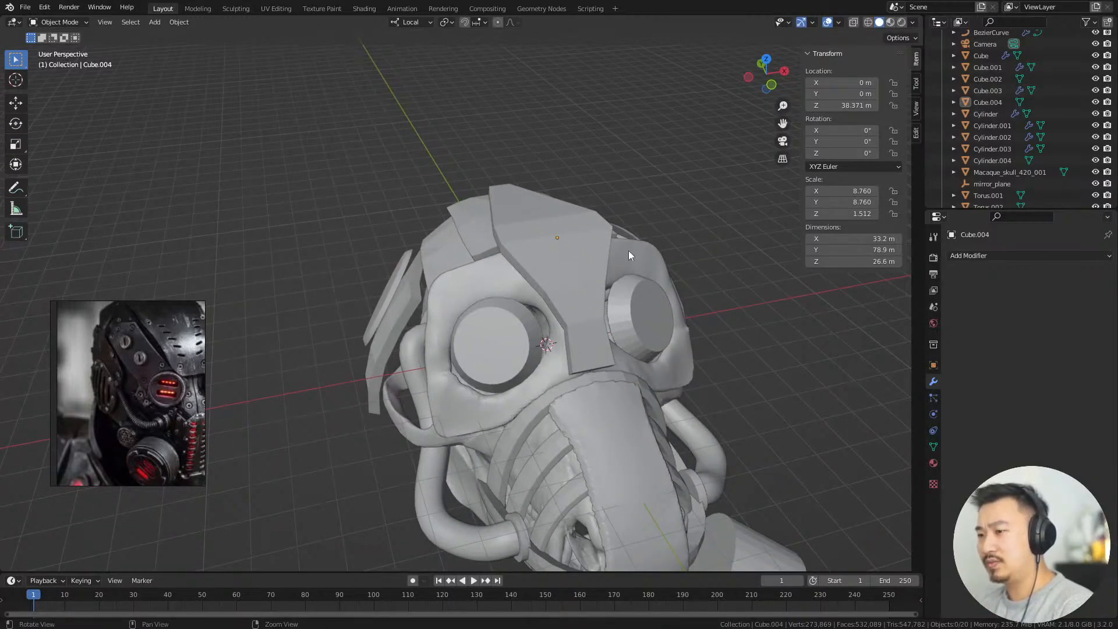
pyautogui.moveTo(628, 251); pyautogui.dragTo(553, 257, button='middle')
# Select the eye mask piece around the goggles and isolate it in the Sculpting workspace
pyautogui.click(512, 233)
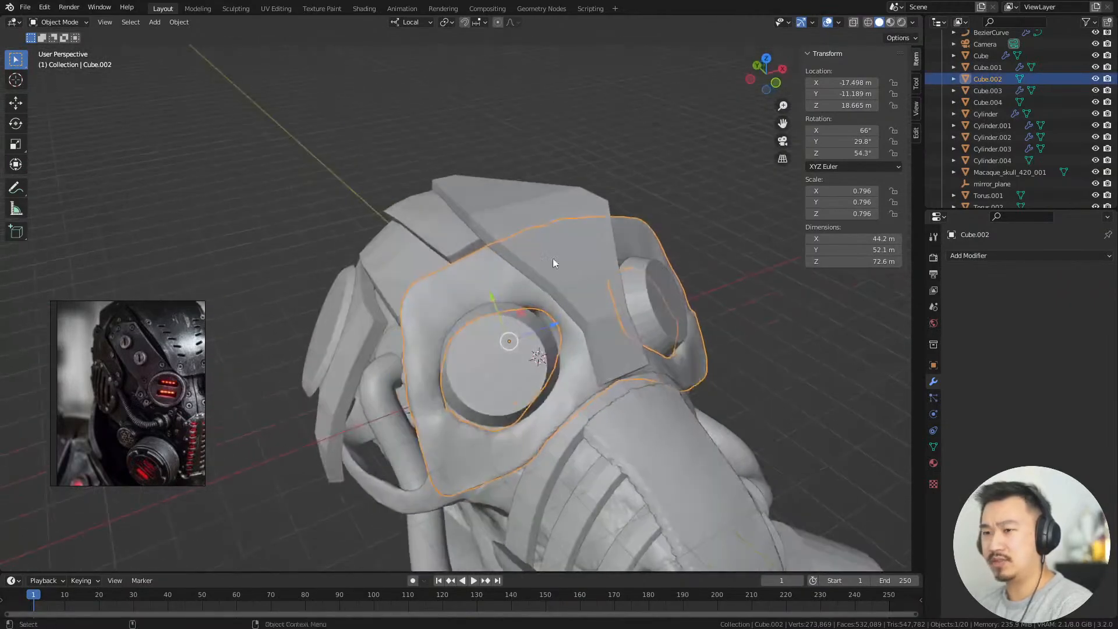
pyautogui.hotkey('ctrl', 'pagedown')
pyautogui.hotkey('ctrl', 'pagedown')
pyautogui.scroll(5, 535, 217)
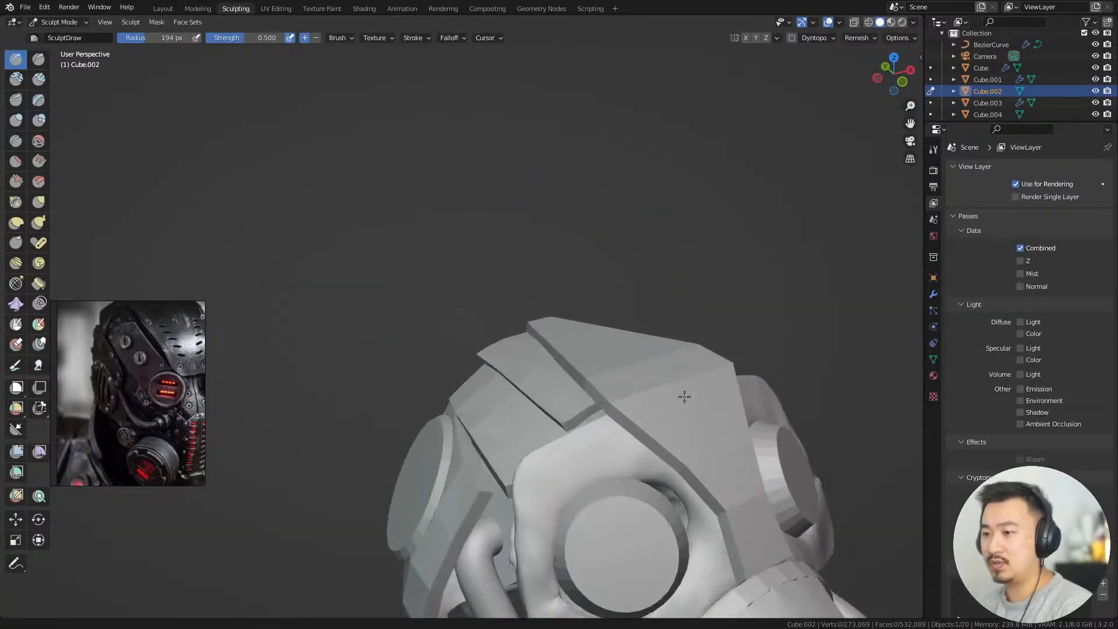
pyautogui.moveTo(689, 391); pyautogui.dragTo(631, 364, button='middle')
pyautogui.scroll(2, 612, 302)
pyautogui.press('/')
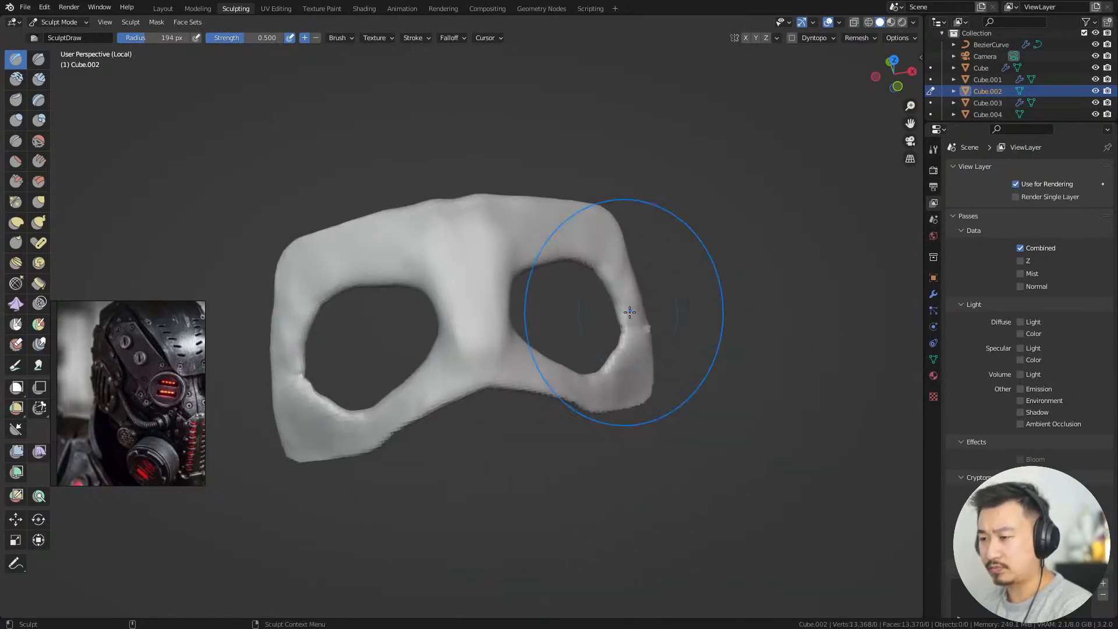
# Try pulling down the middle of the eye mask's upper edge with the Grab brush at a 169 px radius
pyautogui.moveTo(506, 249)
pyautogui.mouseDown(button='middle')
pyautogui.moveTo(480, 187)
pyautogui.moveTo(494, 208)
pyautogui.mouseUp(button='middle')
pyautogui.press('g')
pyautogui.press('f')
pyautogui.click(425, 190)
pyautogui.moveTo(494, 208)
pyautogui.keyDown('alt'); pyautogui.mouseDown()
pyautogui.moveTo(509, 243)
pyautogui.moveTo(505, 305)
pyautogui.mouseUp(); pyautogui.keyUp('alt')
pyautogui.press('f')
pyautogui.click(531, 239)
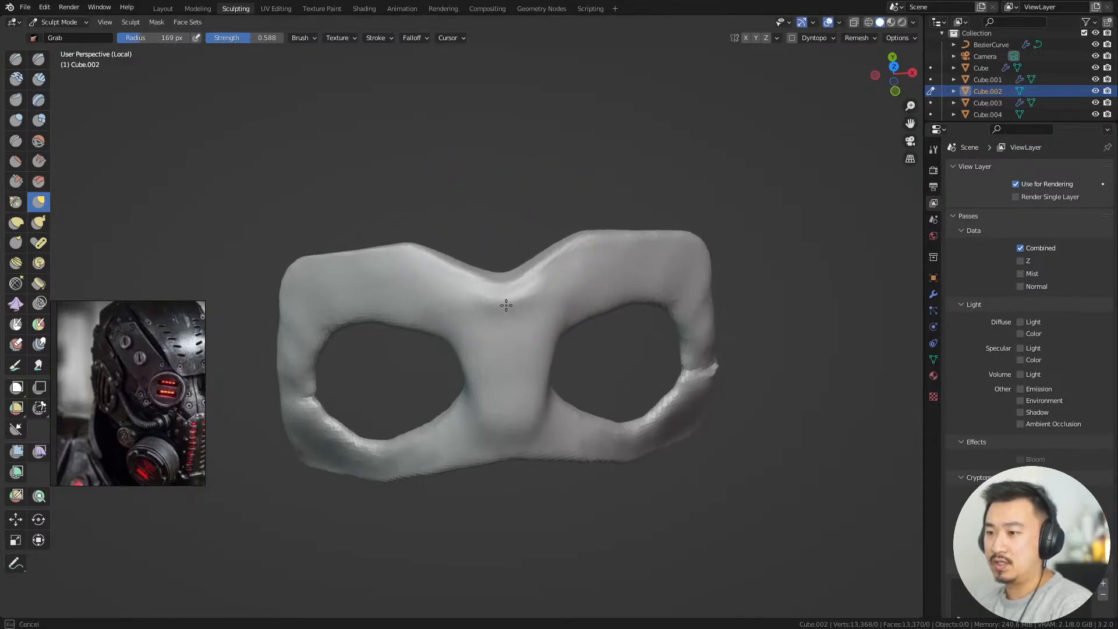
pyautogui.moveTo(508, 320)
pyautogui.mouseDown(button='middle')
pyautogui.moveTo(570, 269)
pyautogui.moveTo(492, 311)
pyautogui.mouseUp(button='middle')
pyautogui.moveTo(467, 239)
pyautogui.mouseDown()
pyautogui.moveTo(452, 210)
pyautogui.moveTo(464, 241)
pyautogui.moveTo(457, 233)
pyautogui.moveTo(454, 249)
pyautogui.mouseUp()
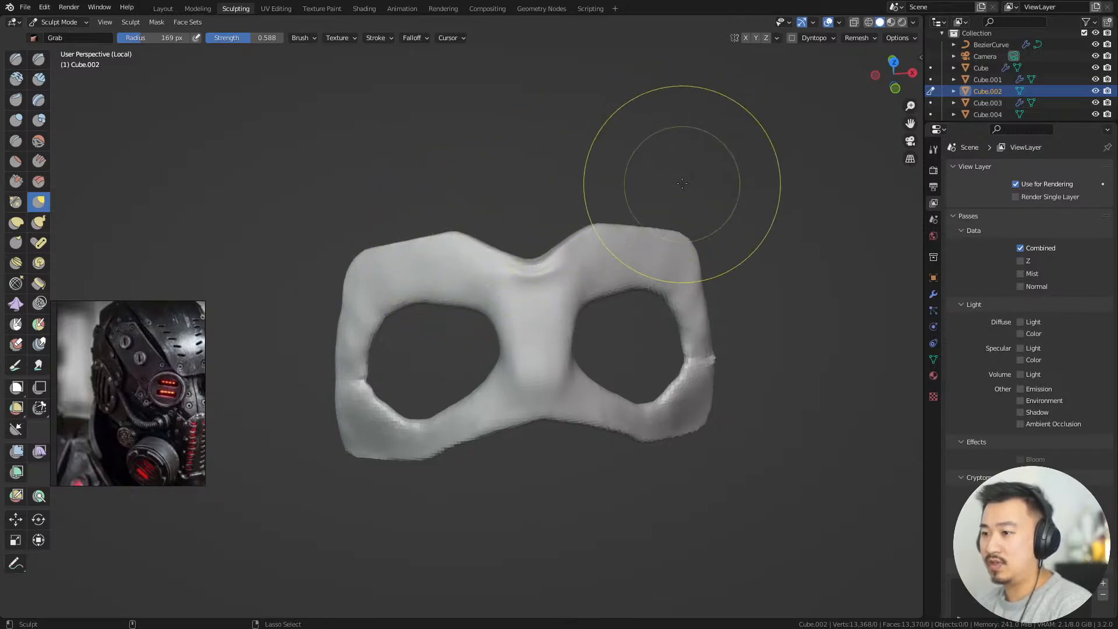
# Undo the grab strokes on the eye mask's upper edge and set sculpt symmetry to X
pyautogui.hotkey('ctrl', 'z')
pyautogui.hotkey('ctrl', 'z')
pyautogui.hotkey('ctrl', 'z')
pyautogui.click(745, 38)
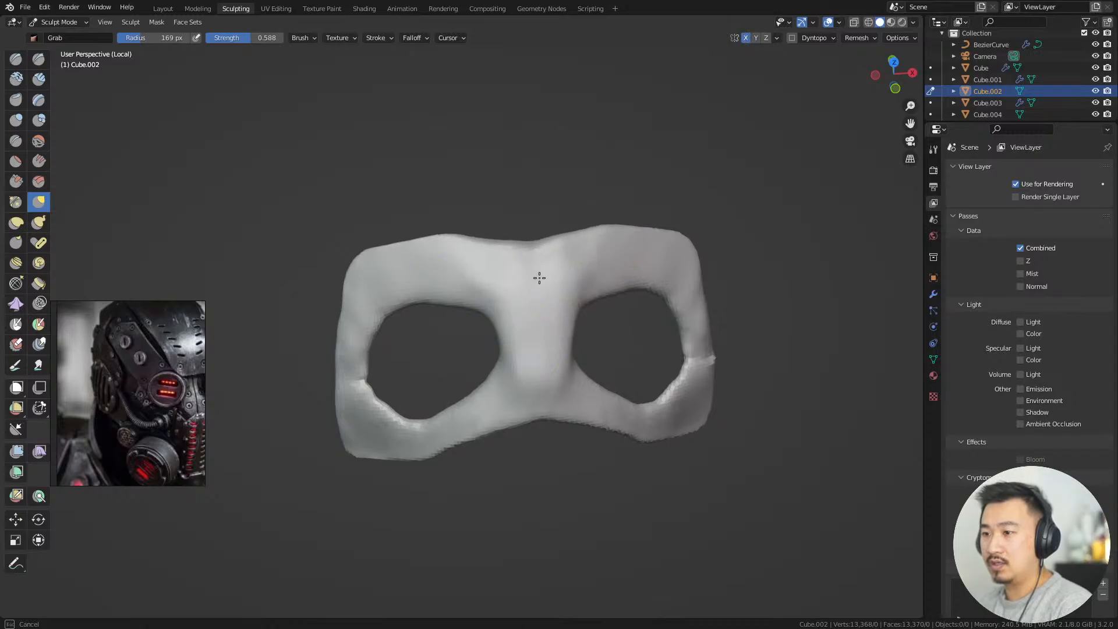
# Try lowering the middle of the upper edge with X symmetry, using Grab brush radii of 217, 141 and 214 px
pyautogui.press('f')
pyautogui.click(552, 234)
pyautogui.moveTo(539, 230); pyautogui.dragTo(532, 245)
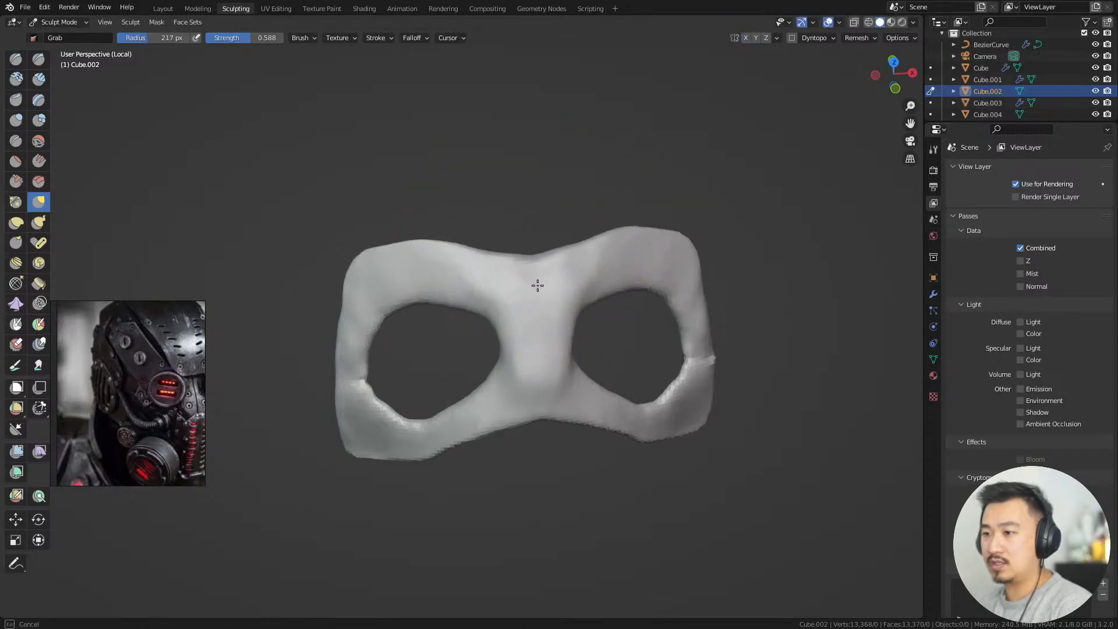
pyautogui.press('f')
pyautogui.click(398, 251)
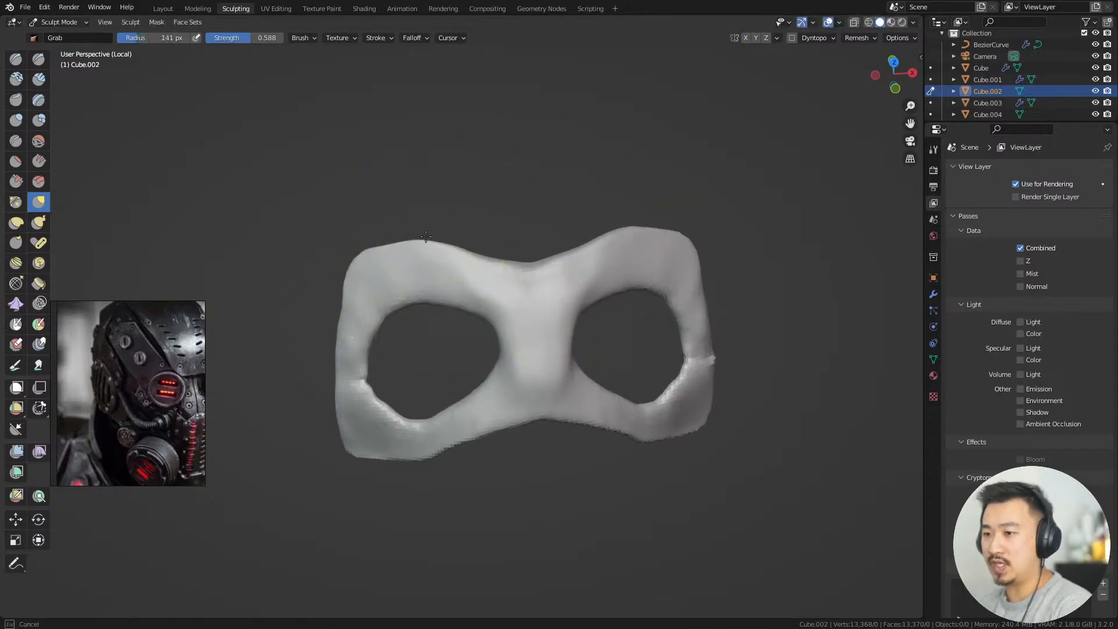
pyautogui.moveTo(509, 209)
pyautogui.mouseDown()
pyautogui.moveTo(547, 199)
pyautogui.moveTo(533, 245)
pyautogui.mouseUp()
pyautogui.press('f')
pyautogui.click(550, 231)
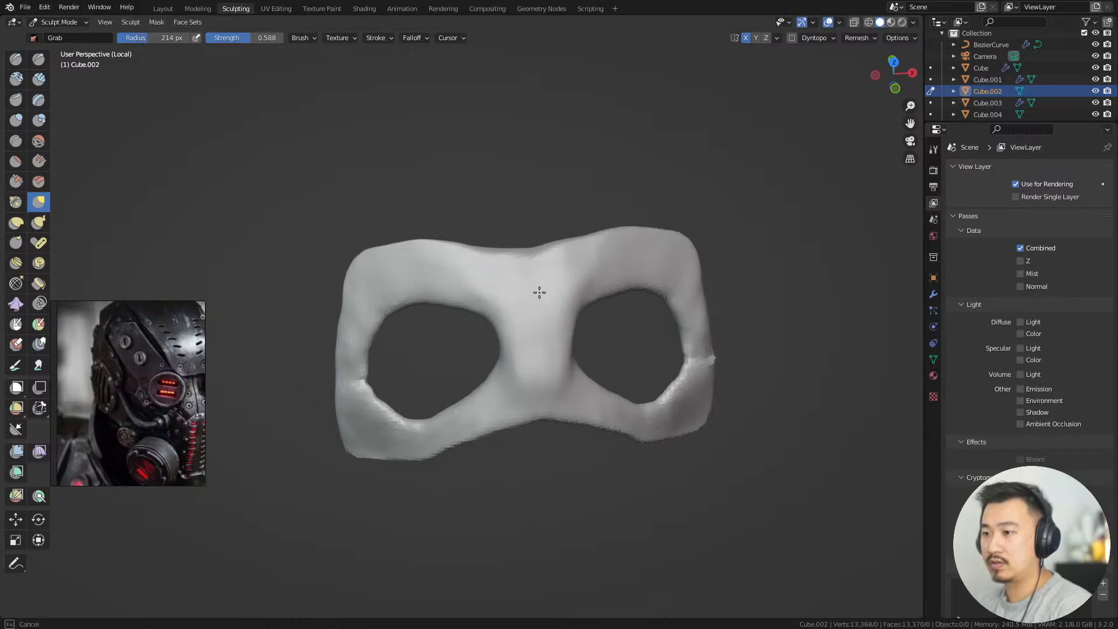
# Try reshaping the upper edge with a 162 px Grab brush, testing Z symmetry and switching back to X
pyautogui.moveTo(478, 227)
pyautogui.mouseDown(button='middle')
pyautogui.moveTo(456, 242)
pyautogui.moveTo(467, 247)
pyautogui.mouseUp(button='middle')
pyautogui.press('f')
pyautogui.click(430, 242)
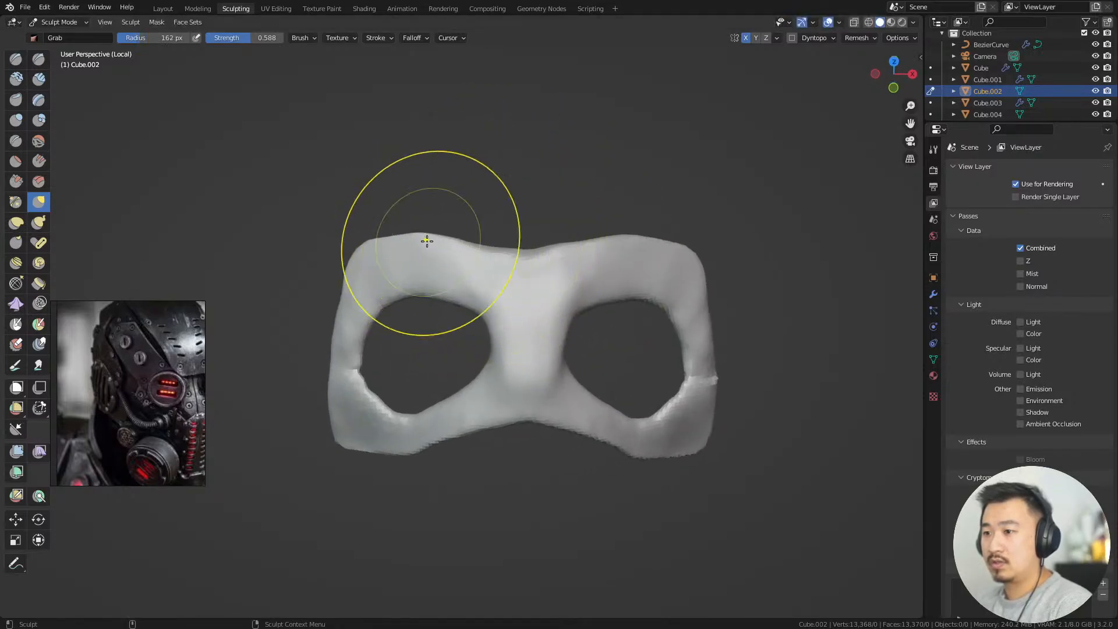
pyautogui.moveTo(529, 223); pyautogui.dragTo(437, 249, button='middle')
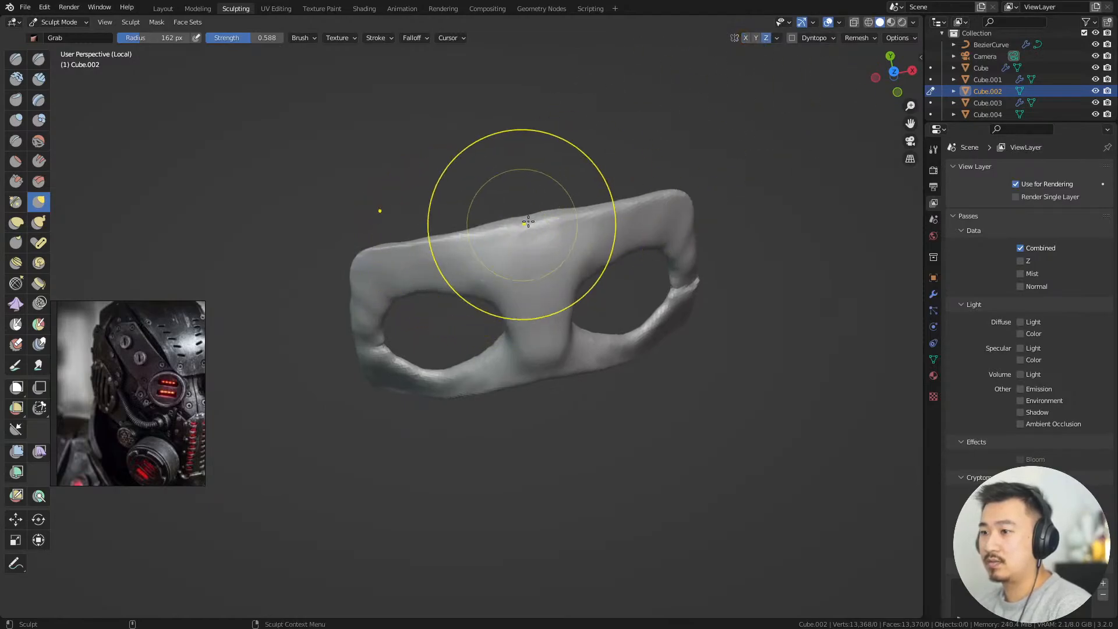
pyautogui.click(745, 38)
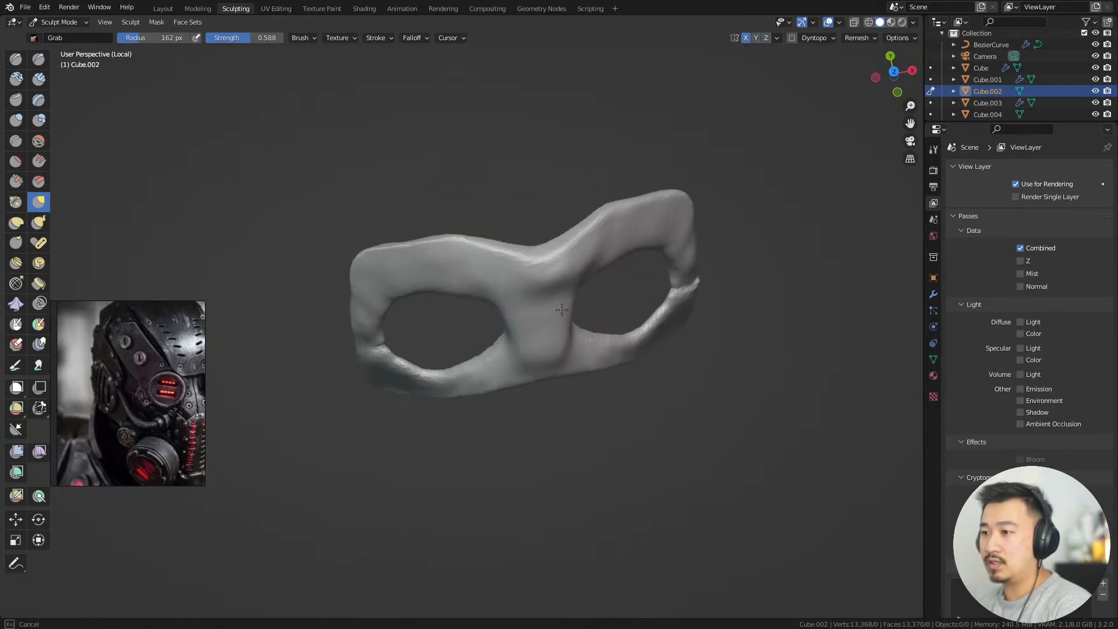
pyautogui.moveTo(570, 280)
pyautogui.mouseDown(button='middle')
pyautogui.moveTo(830, 122)
pyautogui.moveTo(774, 154)
pyautogui.mouseUp(button='middle')
pyautogui.moveTo(619, 245); pyautogui.dragTo(641, 245, button='middle')
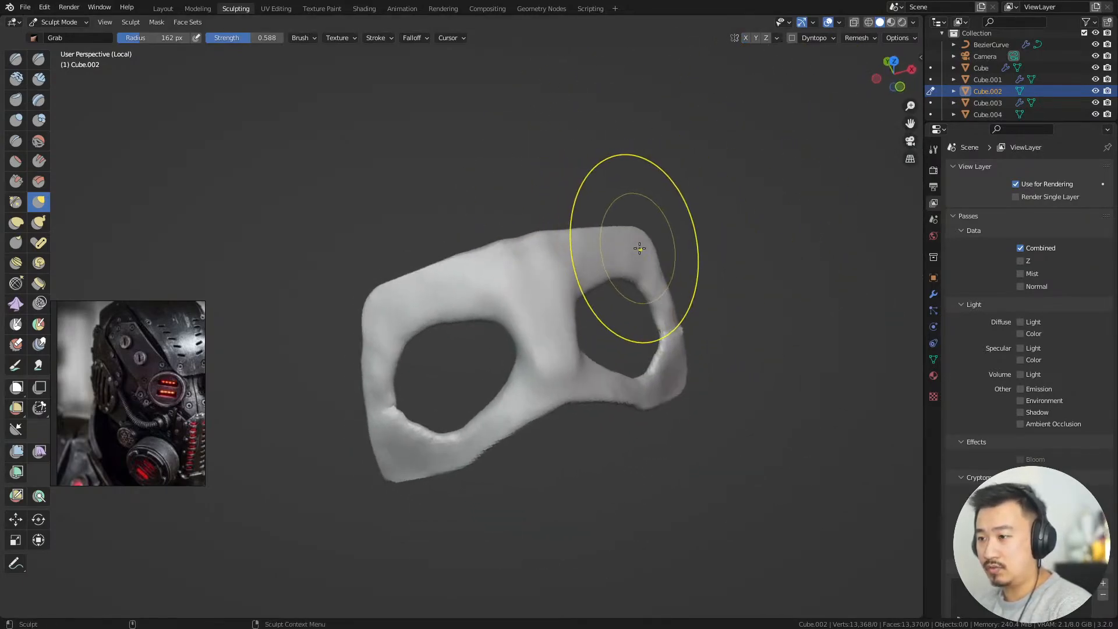
# Exit the isolated view and examine how the eye mask sits beneath the forehead plate from several angles
pyautogui.hotkey('ctrl', 'Tab')
pyautogui.click(641, 260)
pyautogui.press('/')
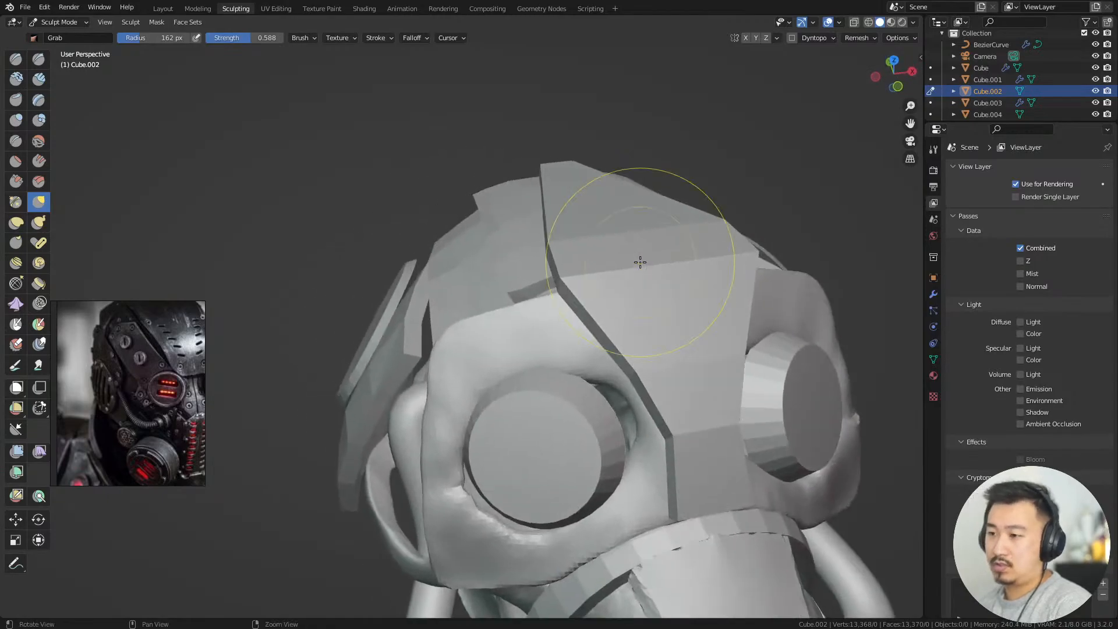
pyautogui.keyDown('alt'); pyautogui.moveTo(640, 260); pyautogui.dragTo(609, 256, button='right'); pyautogui.keyUp('alt')
pyautogui.keyDown('alt'); pyautogui.moveTo(609, 256); pyautogui.dragTo(544, 202); pyautogui.keyUp('alt')
pyautogui.keyDown('alt'); pyautogui.moveTo(605, 351); pyautogui.dragTo(533, 251, button='middle'); pyautogui.keyUp('alt')
pyautogui.moveTo(601, 254); pyautogui.dragTo(512, 139, button='middle')
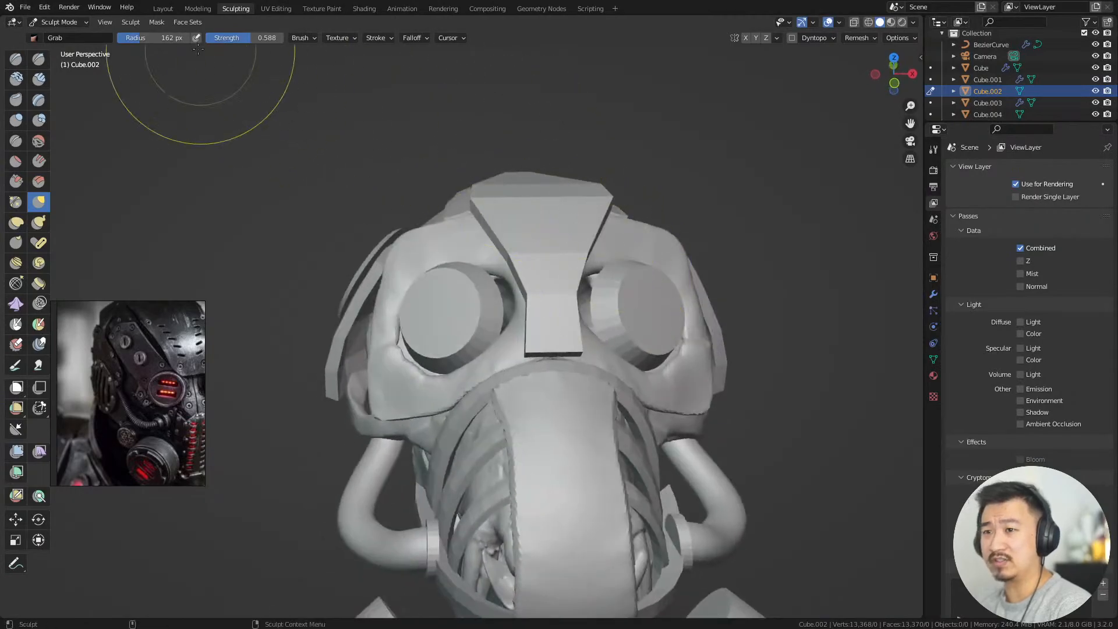
# Return to the Layout workspace and open the eye mask in Edit Mode from the front view
pyautogui.click(158, 9)
pyautogui.moveTo(484, 268); pyautogui.dragTo(592, 312, button='middle')
pyautogui.press('`')
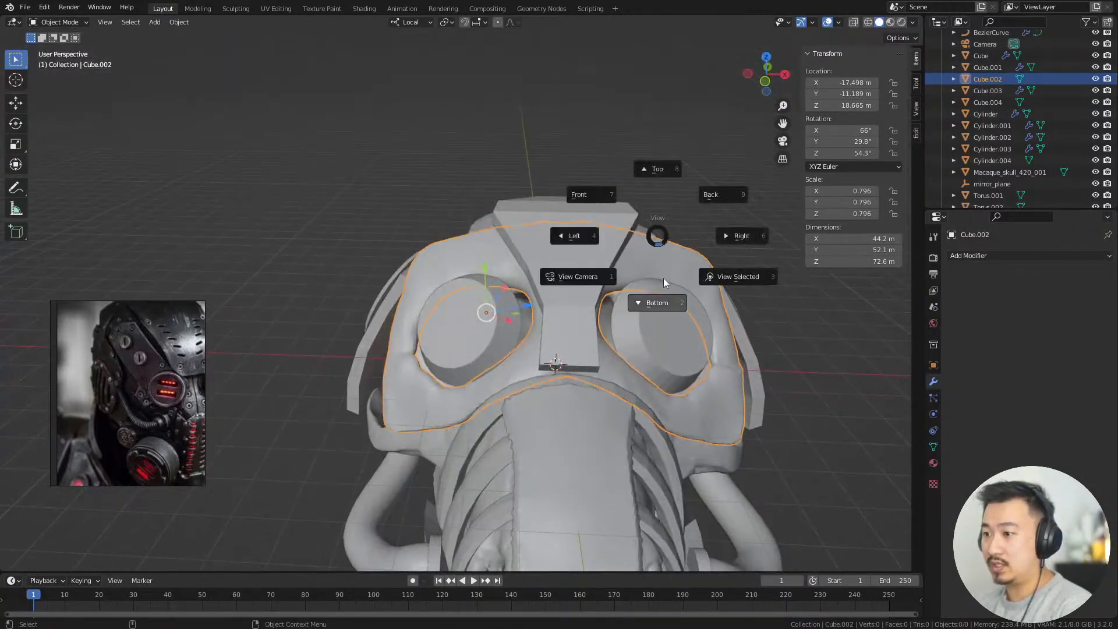
pyautogui.click(600, 197)
pyautogui.press('Tab')
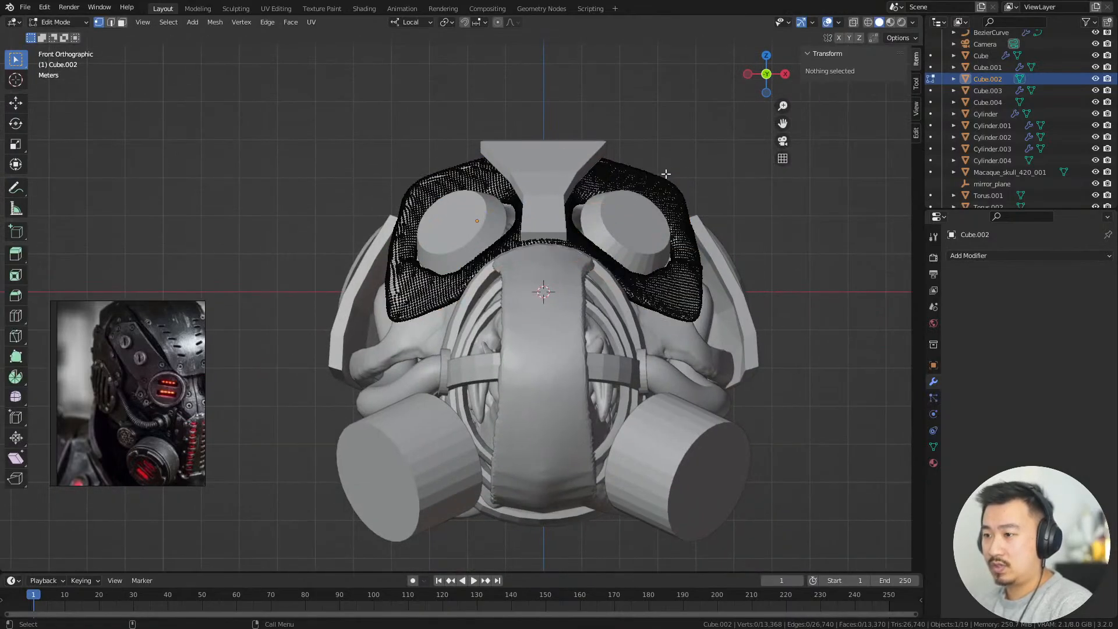
# In wireframe face selection, select the eye mask's half on the positive X side and delete its faces
pyautogui.hotkey('alt', 'z')
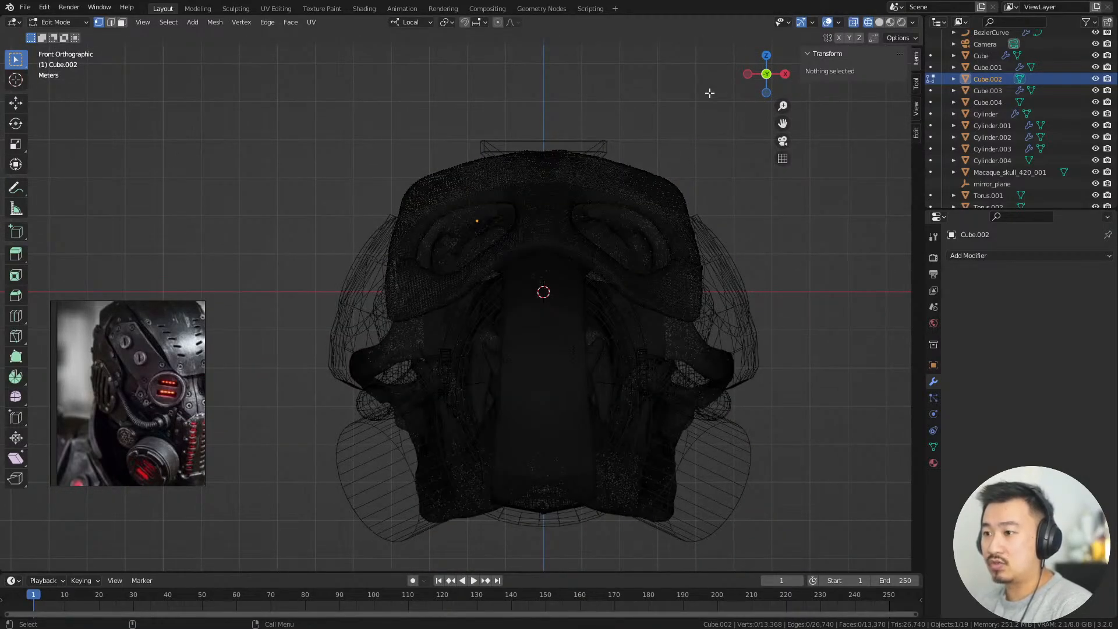
pyautogui.moveTo(707, 80); pyautogui.dragTo(541, 604)
pyautogui.scroll(2, 544, 83)
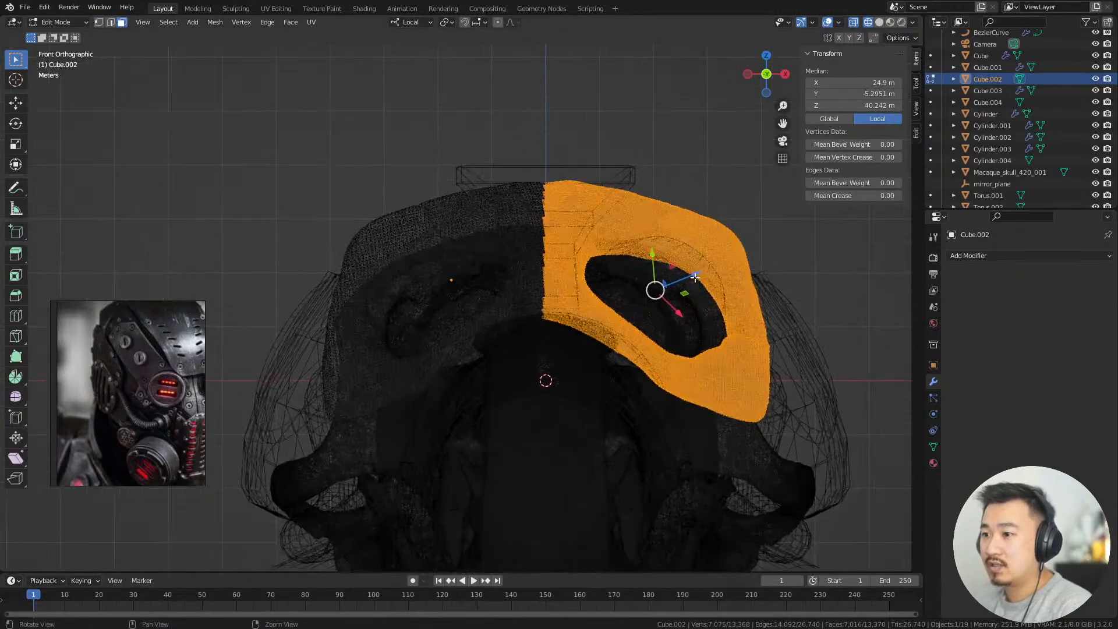
pyautogui.press('x')
pyautogui.click(664, 212)
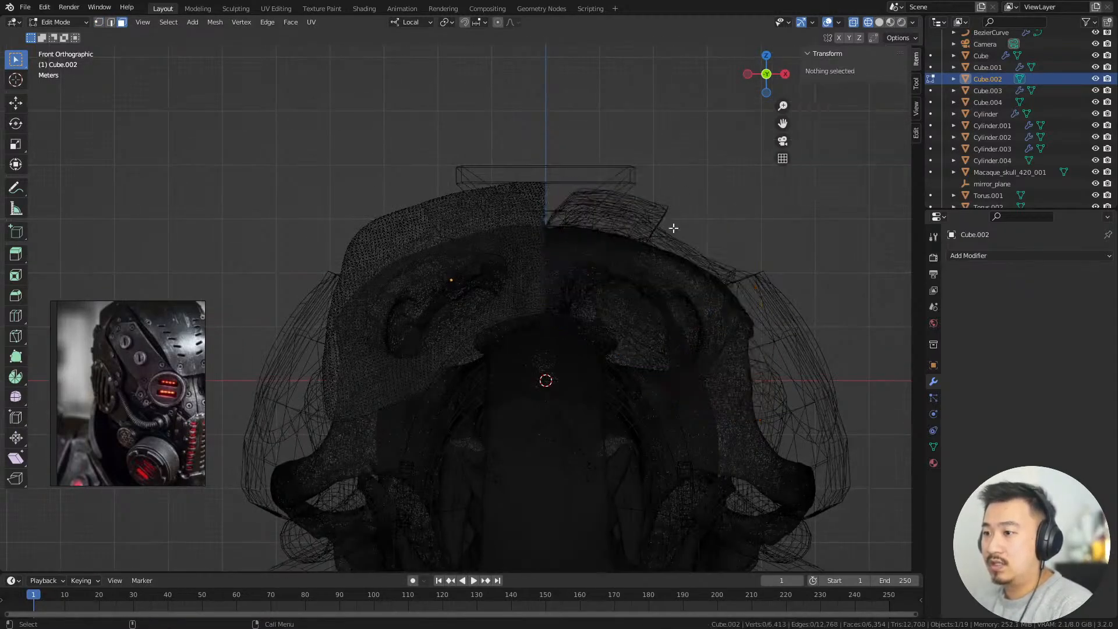
pyautogui.press('`')
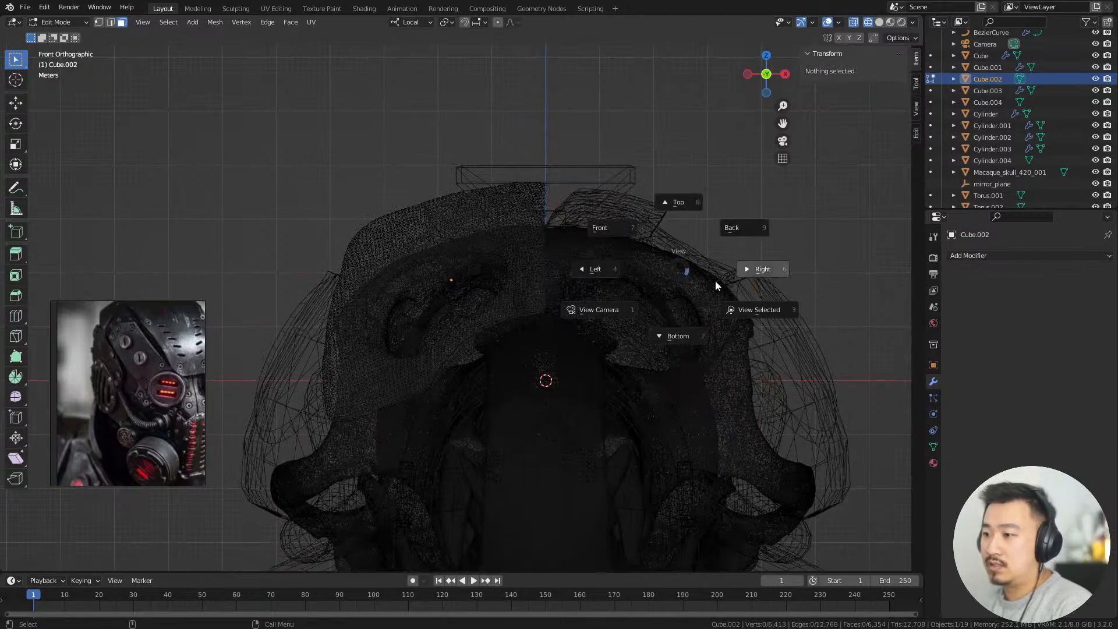
# Leave Edit Mode in solid shading and add a Mirror modifier to the eye mask, using mirror_plane as the mirror object
pyautogui.click(699, 284)
pyautogui.moveTo(699, 284)
pyautogui.mouseDown(button='middle')
pyautogui.moveTo(696, 309)
pyautogui.moveTo(646, 282)
pyautogui.moveTo(663, 277)
pyautogui.moveTo(627, 284)
pyautogui.moveTo(634, 342)
pyautogui.moveTo(550, 222)
pyautogui.moveTo(641, 236)
pyautogui.moveTo(727, 224)
pyautogui.mouseUp(button='middle')
pyautogui.hotkey('shift', 'z')
pyautogui.press('Tab')
pyautogui.click(1003, 258)
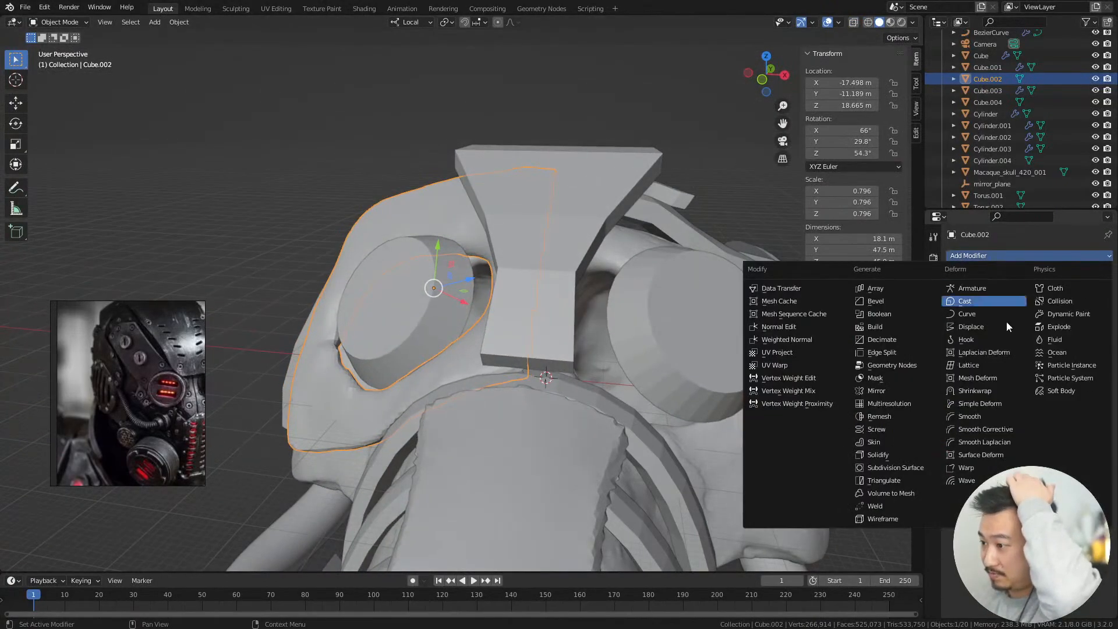
pyautogui.click(886, 389)
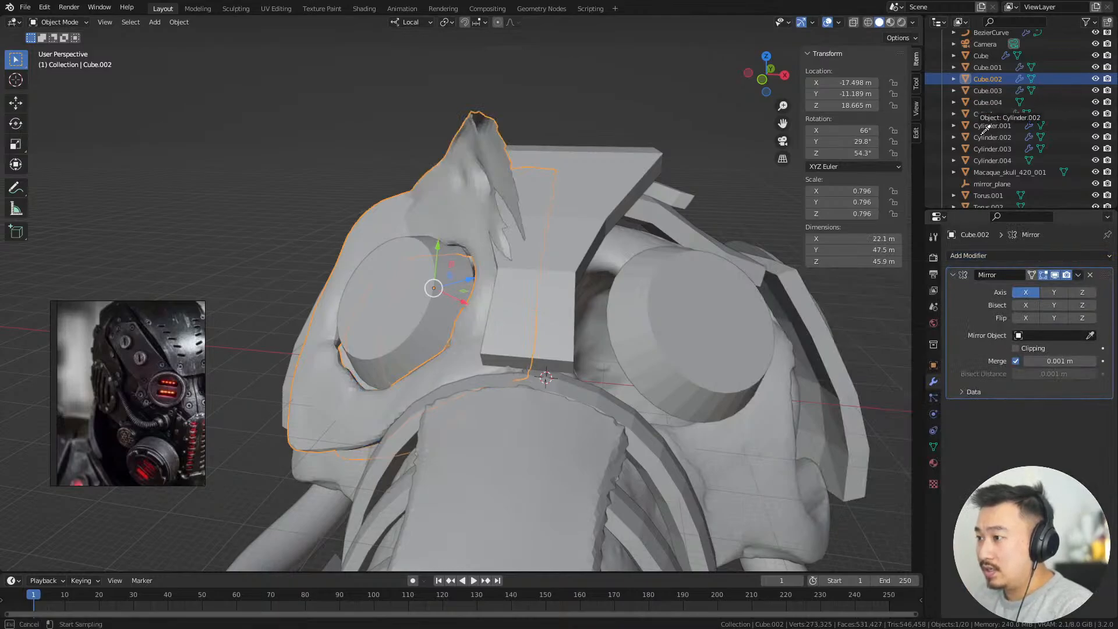
pyautogui.click(1001, 182)
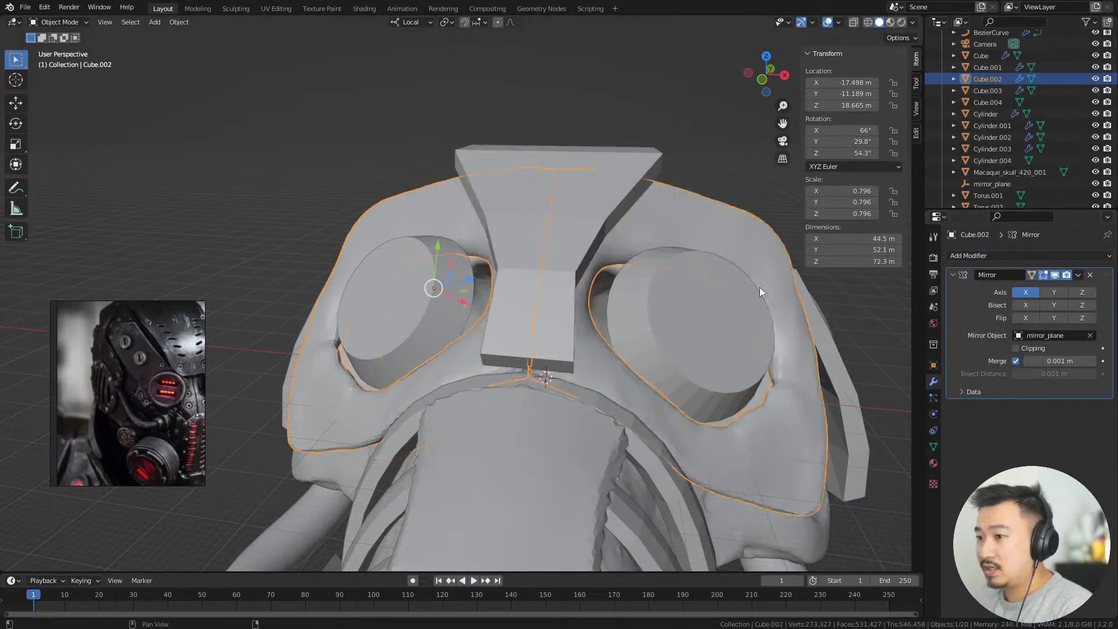
# Apply the eye mask's Mirror modifier and voxel-remesh the mesh in the Sculpting workspace at a 1 m voxel size
pyautogui.moveTo(759, 287); pyautogui.dragTo(716, 391, button='middle')
pyautogui.moveTo(780, 373); pyautogui.dragTo(815, 326, button='middle')
pyautogui.hotkey('ctrl', 'a')
pyautogui.moveTo(715, 348); pyautogui.dragTo(615, 250, button='middle')
pyautogui.click(236, 9)
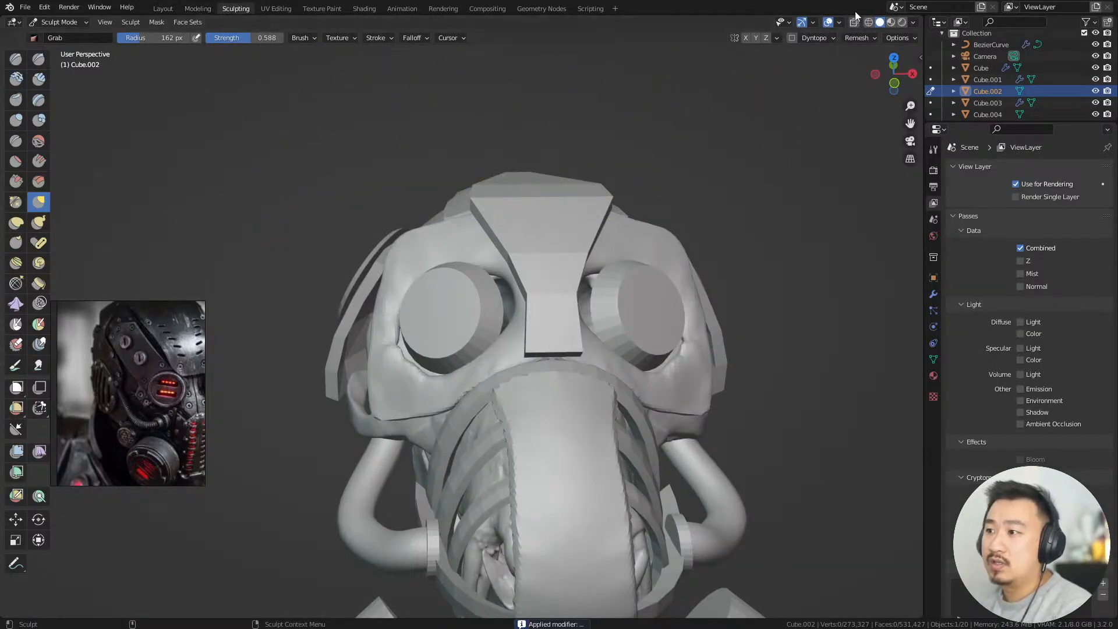
pyautogui.click(851, 37)
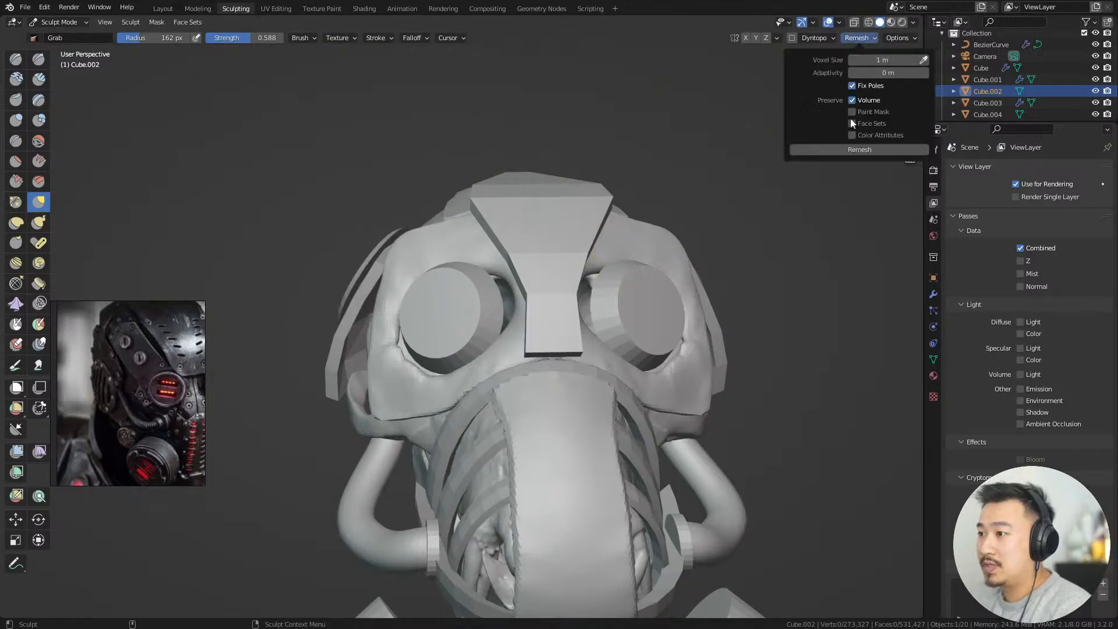
pyautogui.click(878, 152)
# Isolate the eye mask and reduce the Grab brush radius to 112 px for work on the broken centre seam
pyautogui.scroll(5, 774, 374)
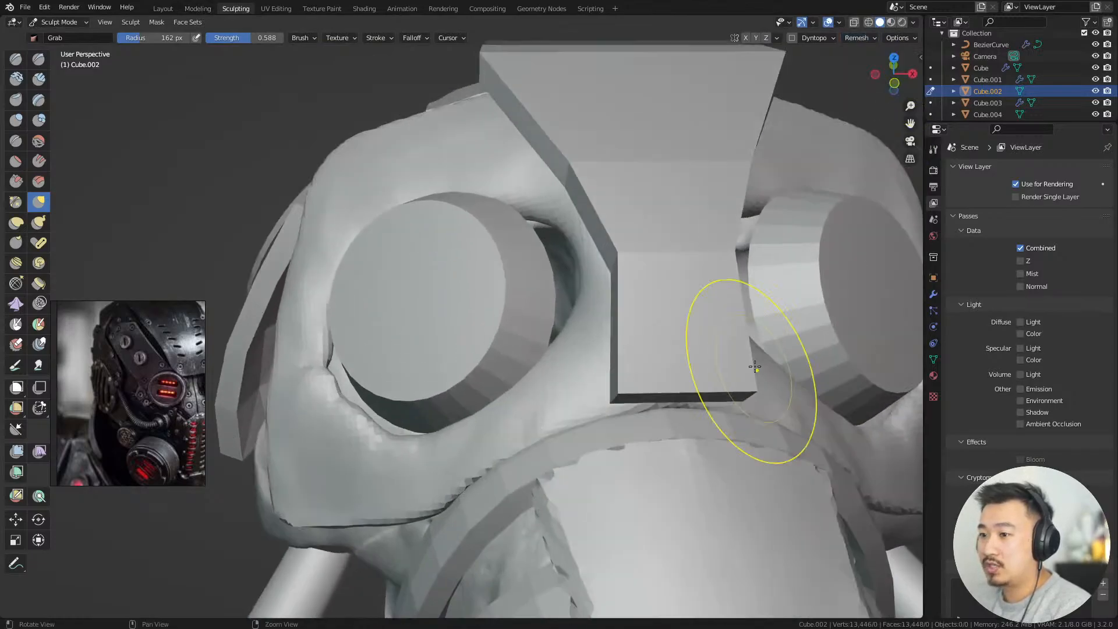
pyautogui.moveTo(725, 369); pyautogui.dragTo(771, 378, button='middle')
pyautogui.press('KP_Divide')
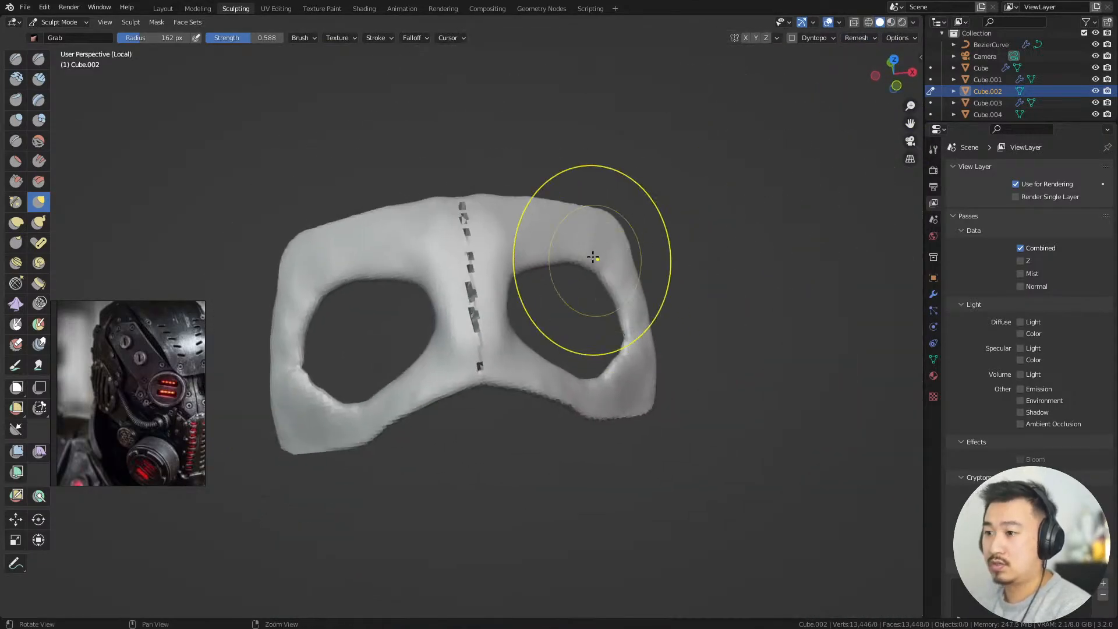
pyautogui.scroll(6, 640, 303)
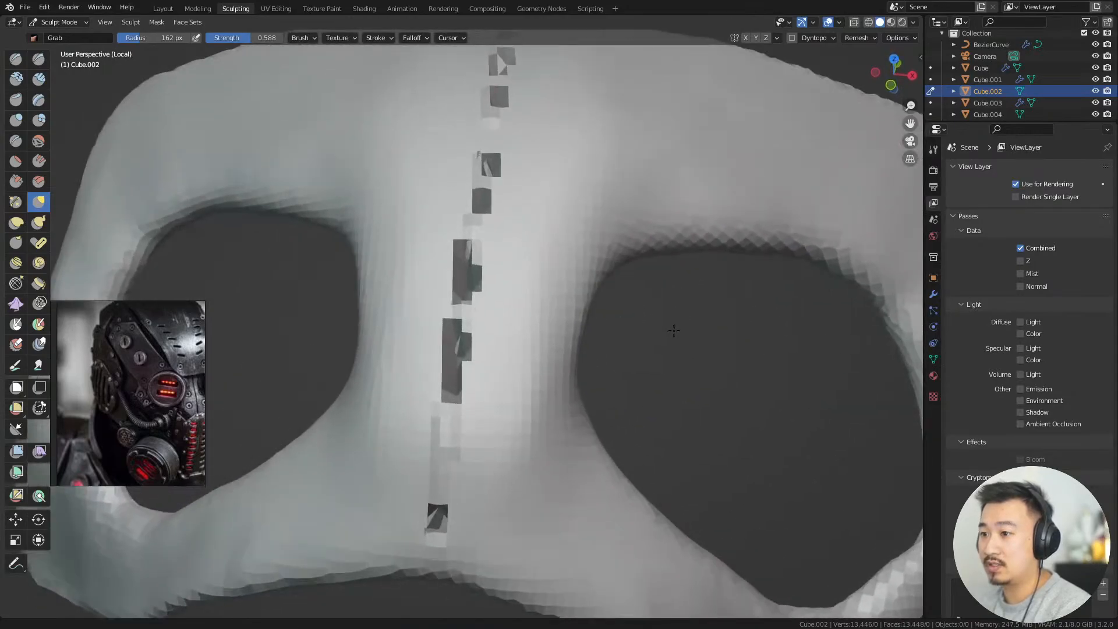
pyautogui.moveTo(674, 331)
pyautogui.mouseDown(button='middle')
pyautogui.moveTo(688, 323)
pyautogui.moveTo(669, 215)
pyautogui.moveTo(655, 304)
pyautogui.mouseUp(button='middle')
pyautogui.keyDown('alt'); pyautogui.moveTo(496, 200); pyautogui.dragTo(517, 306, button='middle'); pyautogui.keyUp('alt')
pyautogui.press('f')
pyautogui.click(483, 295)
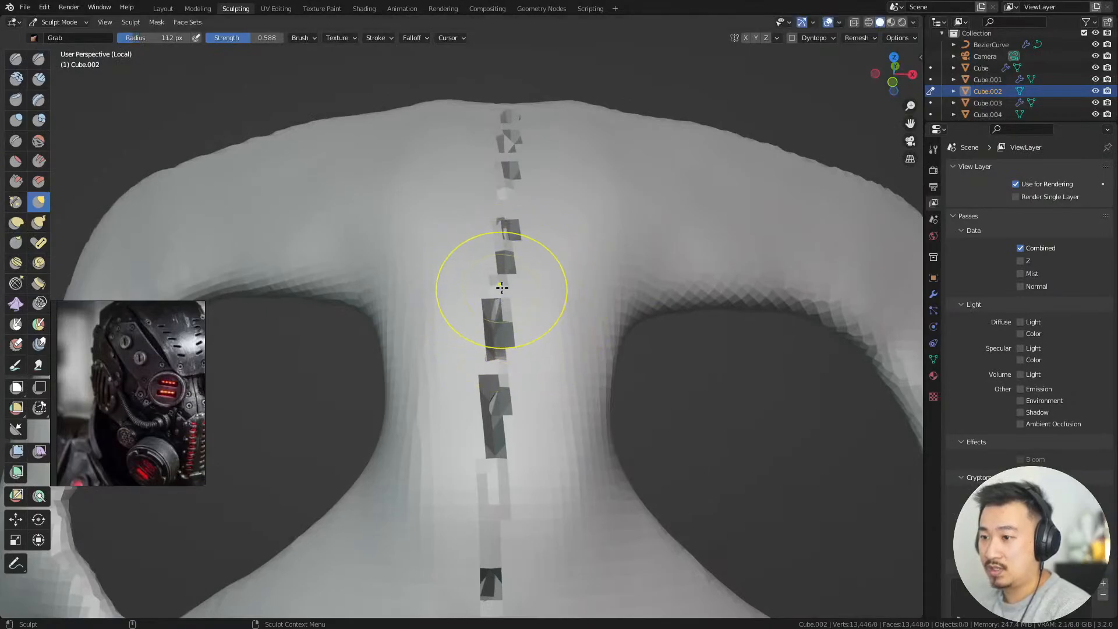
# Undo a trial pull on the centre seam and smooth over the gaps from the forehead edge down the nose bridge
pyautogui.moveTo(501, 292)
pyautogui.mouseDown()
pyautogui.moveTo(500, 320)
pyautogui.moveTo(506, 244)
pyautogui.mouseUp()
pyautogui.hotkey('ctrl', 'z')
pyautogui.moveTo(535, 334); pyautogui.dragTo(553, 316, button='middle')
pyautogui.moveTo(553, 317)
pyautogui.mouseDown()
pyautogui.moveTo(531, 469)
pyautogui.moveTo(504, 200)
pyautogui.mouseUp()
pyautogui.keyDown('shift'); pyautogui.moveTo(483, 156); pyautogui.dragTo(532, 558); pyautogui.keyUp('shift')
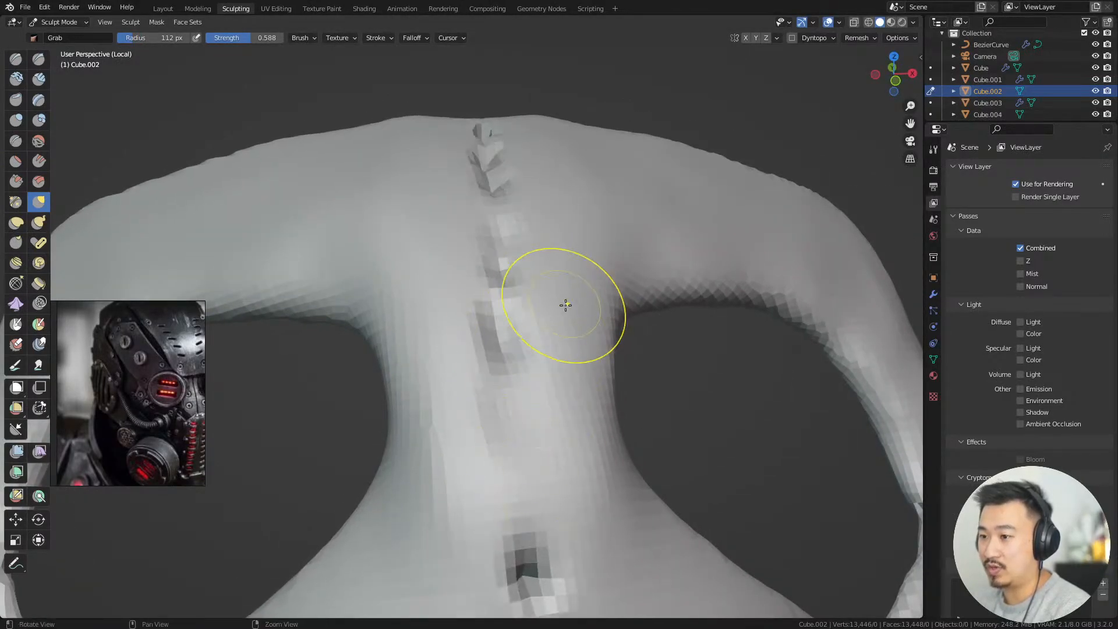
pyautogui.moveTo(564, 304)
pyautogui.mouseDown(button='middle')
pyautogui.moveTo(587, 254)
pyautogui.moveTo(588, 280)
pyautogui.mouseUp(button='middle')
pyautogui.moveTo(534, 467)
pyautogui.keyDown('shift'); pyautogui.mouseDown()
pyautogui.moveTo(521, 467)
pyautogui.moveTo(493, 366)
pyautogui.mouseUp(); pyautogui.keyUp('shift')
pyautogui.moveTo(489, 294); pyautogui.dragTo(486, 394, button='middle')
pyautogui.moveTo(486, 394)
pyautogui.keyDown('shift'); pyautogui.mouseDown()
pyautogui.moveTo(396, 70)
pyautogui.moveTo(415, 66)
pyautogui.mouseUp(); pyautogui.keyUp('shift')
# Remesh the eye mask and smooth the remaining dents along the centre seam with a 64 px brush
pyautogui.click(857, 38)
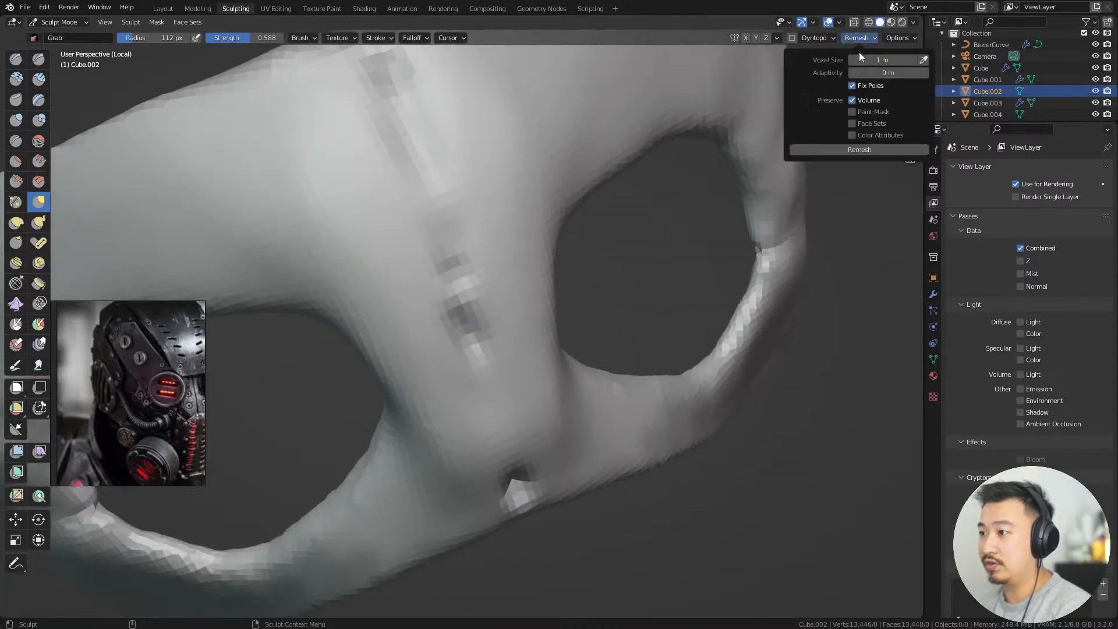
pyautogui.click(872, 150)
pyautogui.moveTo(606, 314)
pyautogui.mouseDown(button='middle')
pyautogui.moveTo(524, 344)
pyautogui.moveTo(489, 302)
pyautogui.moveTo(513, 256)
pyautogui.mouseUp(button='middle')
pyautogui.press('f')
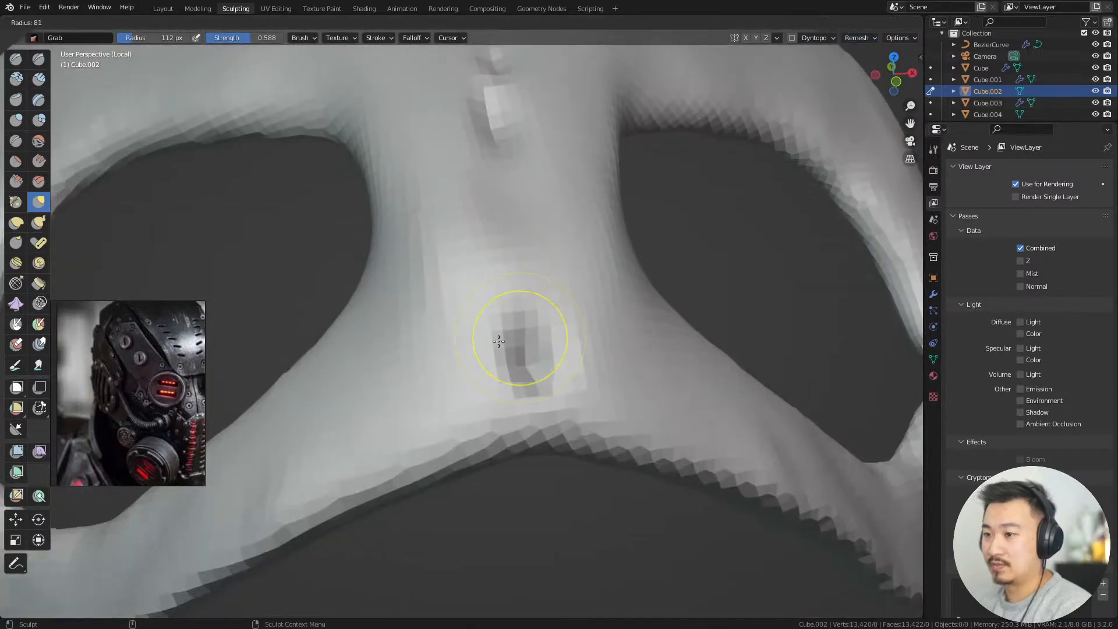
pyautogui.click(492, 343)
pyautogui.keyDown('shift'); pyautogui.moveTo(508, 340); pyautogui.dragTo(542, 388); pyautogui.keyUp('shift')
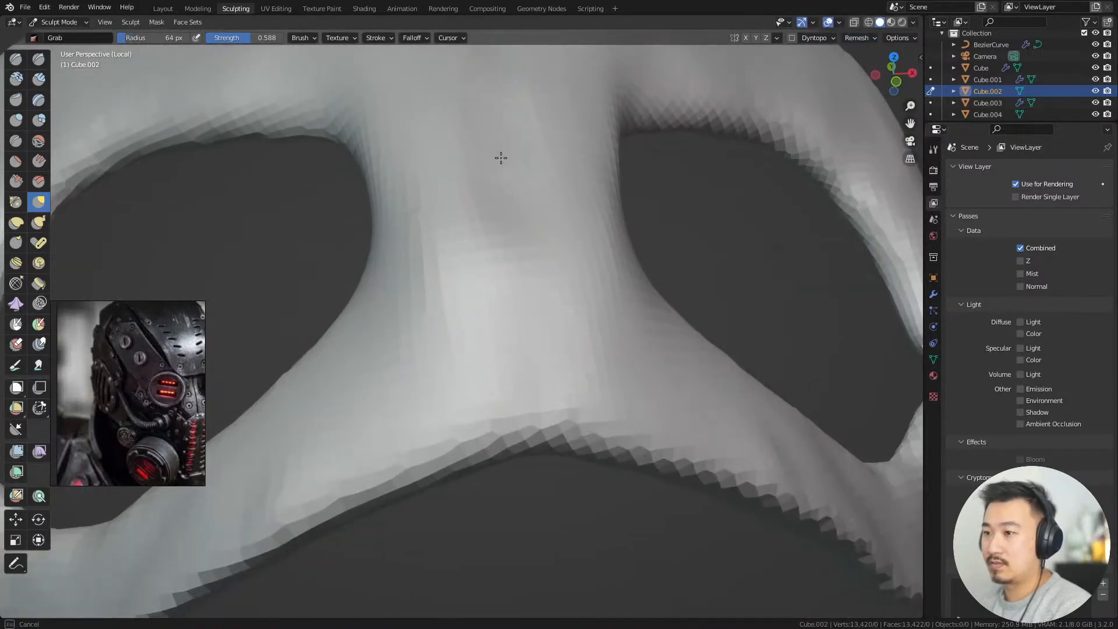
pyautogui.moveTo(498, 157); pyautogui.dragTo(516, 327, button='middle')
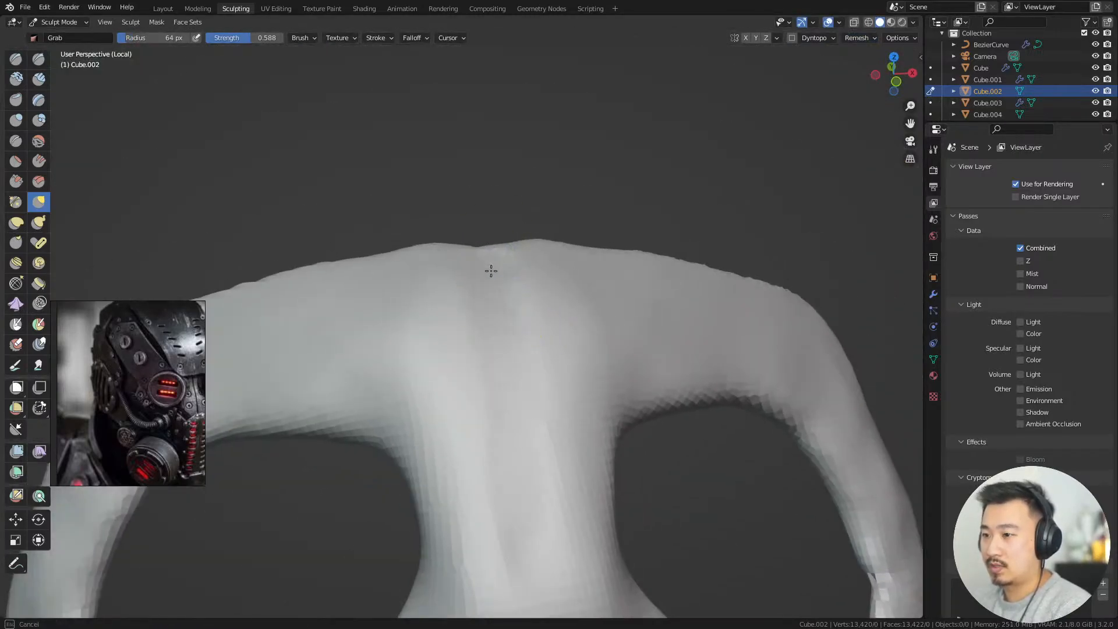
# Remesh the smoothed eye mask once more and enable X symmetry for sculpting
pyautogui.click(849, 38)
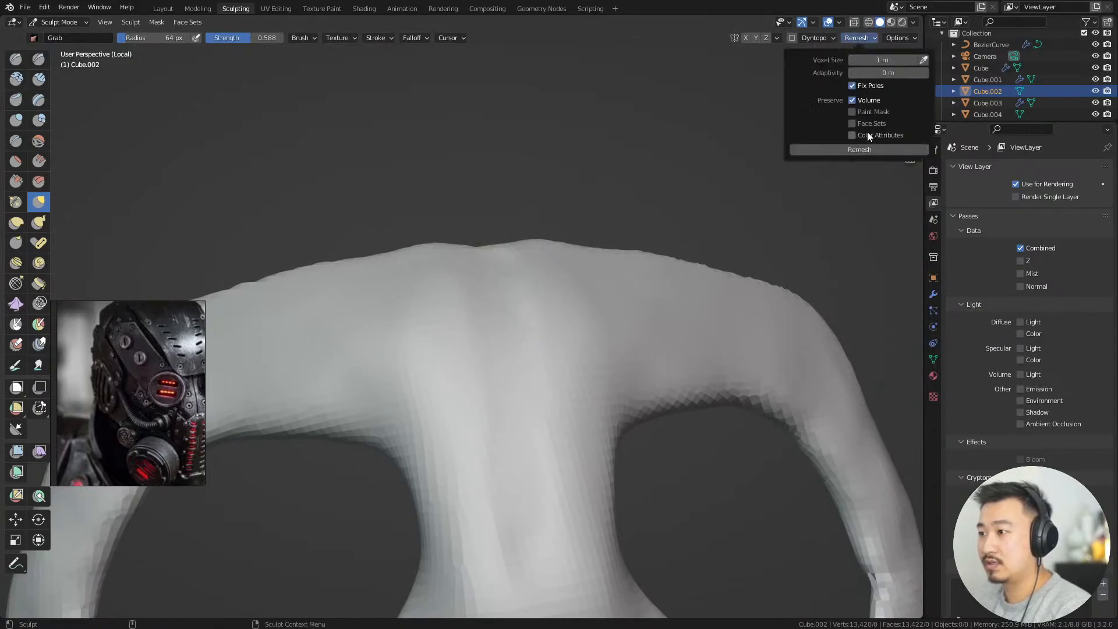
pyautogui.click(860, 150)
pyautogui.scroll(-3, 650, 347)
pyautogui.moveTo(651, 347); pyautogui.dragTo(765, 36, button='middle')
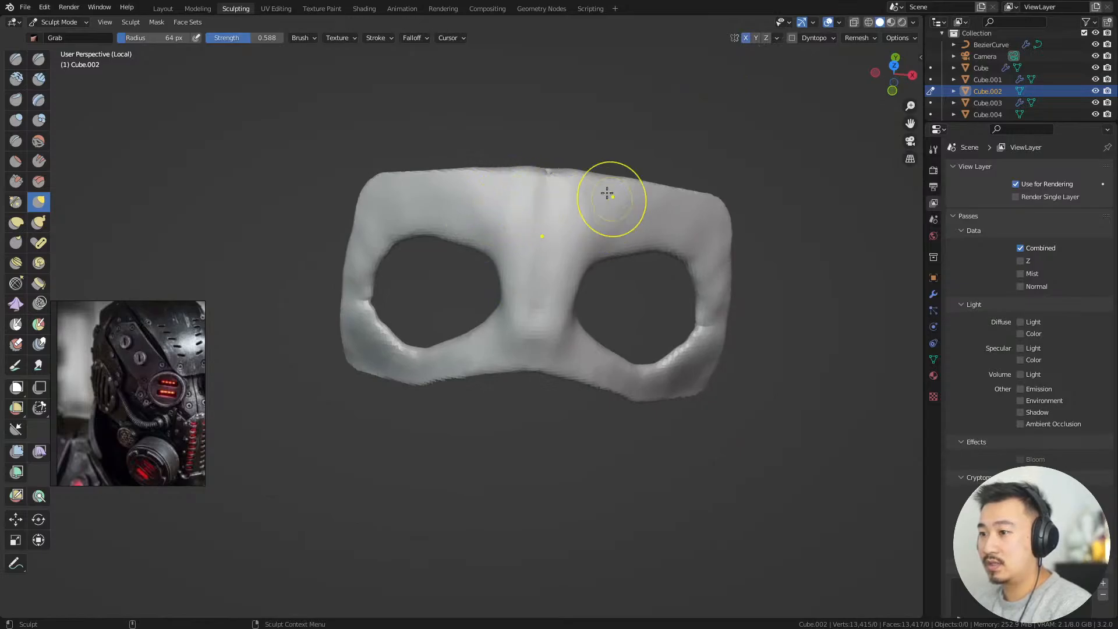
pyautogui.moveTo(574, 201); pyautogui.dragTo(699, 99, button='middle')
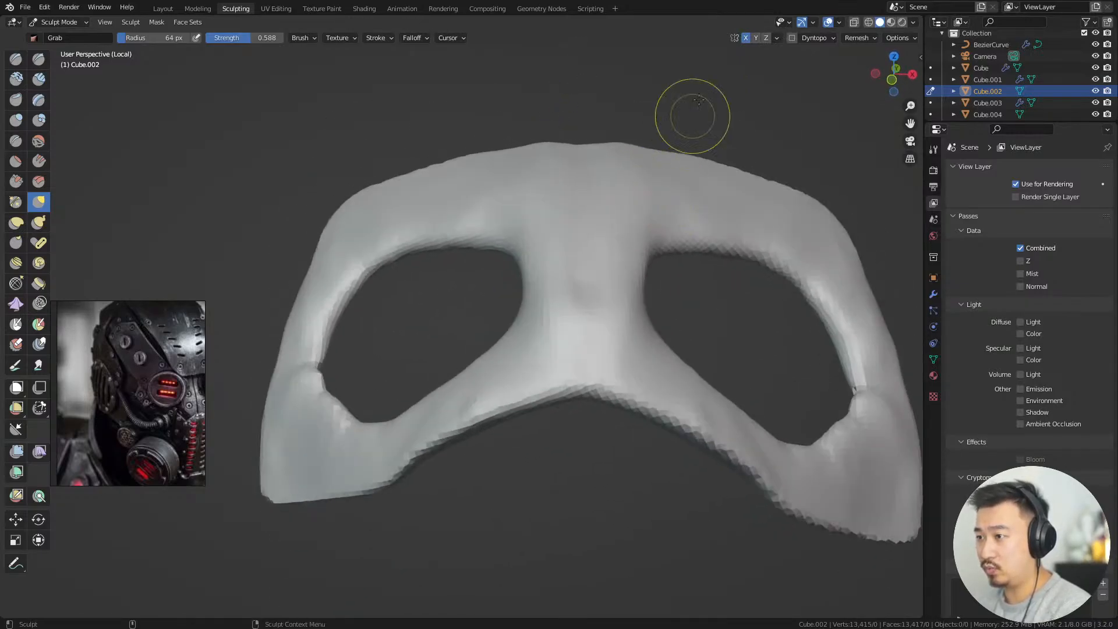
# Apply all transforms to the eye mask in the Layout workspace and return to the Sculpting workspace
pyautogui.click(169, 10)
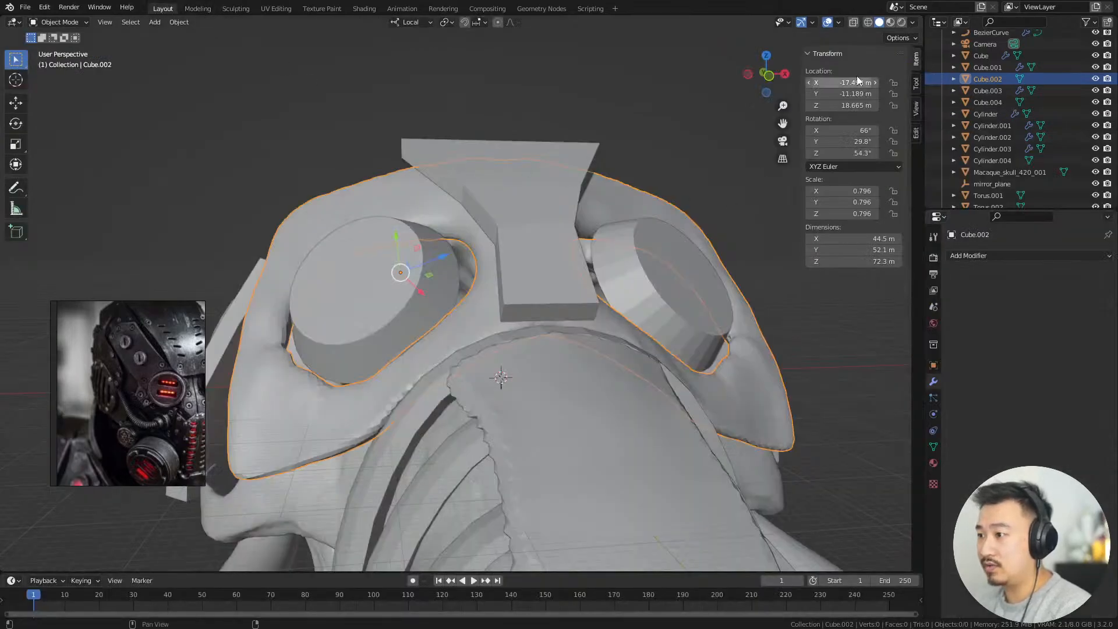
pyautogui.hotkey('ctrl', 'a')
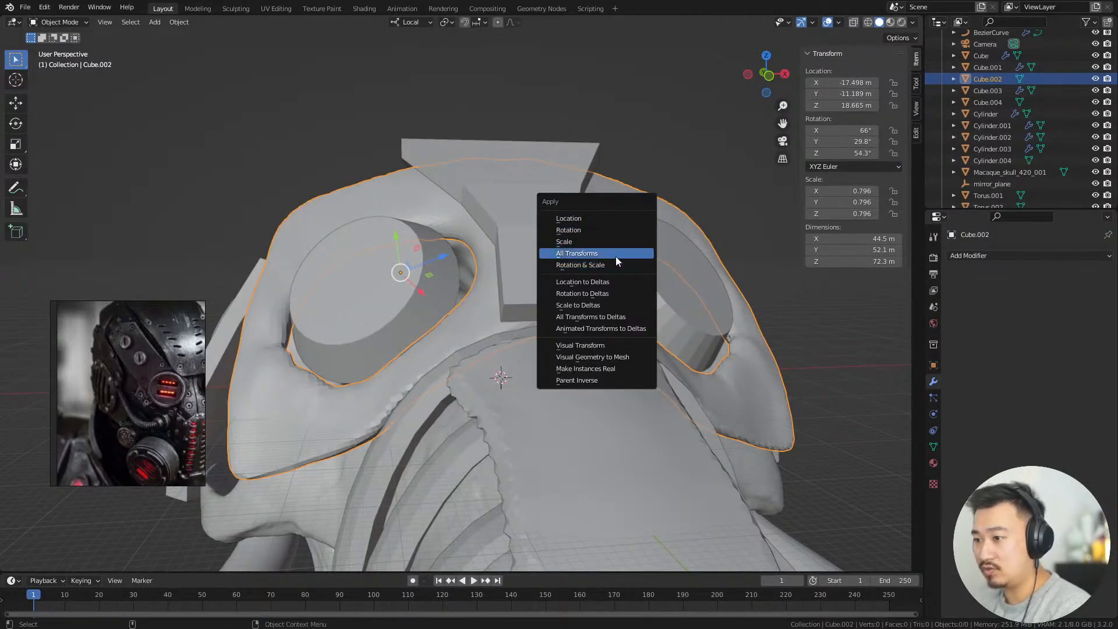
pyautogui.click(614, 255)
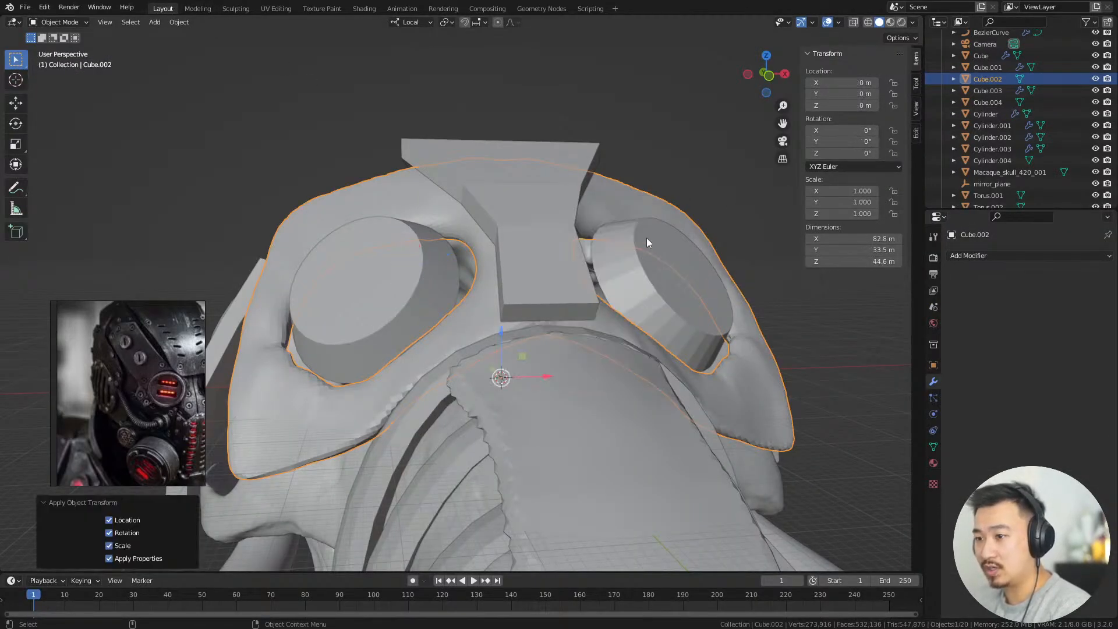
pyautogui.click(236, 8)
# Reshape the eye mask's upper edge from the side with a 246 px Grab brush under X symmetry
pyautogui.scroll(3, 553, 245)
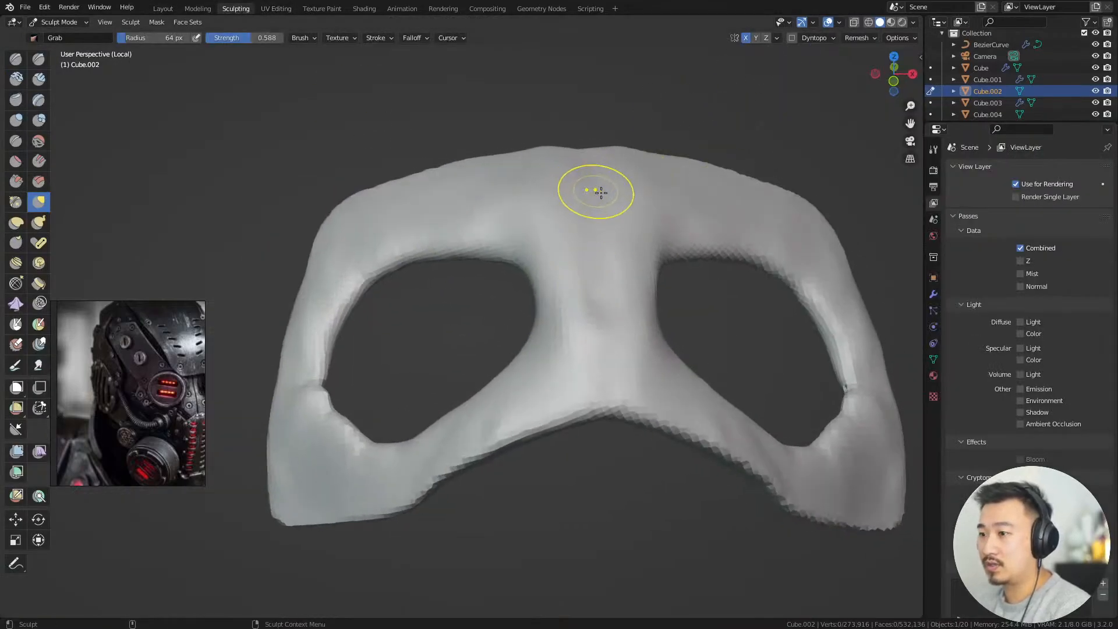
pyautogui.scroll(-2, 549, 173)
pyautogui.moveTo(549, 173)
pyautogui.mouseDown(button='middle')
pyautogui.moveTo(599, 349)
pyautogui.moveTo(584, 314)
pyautogui.moveTo(599, 262)
pyautogui.moveTo(663, 238)
pyautogui.moveTo(611, 256)
pyautogui.mouseUp(button='middle')
pyautogui.press('f')
pyautogui.click(712, 248)
pyautogui.moveTo(567, 238); pyautogui.dragTo(604, 261)
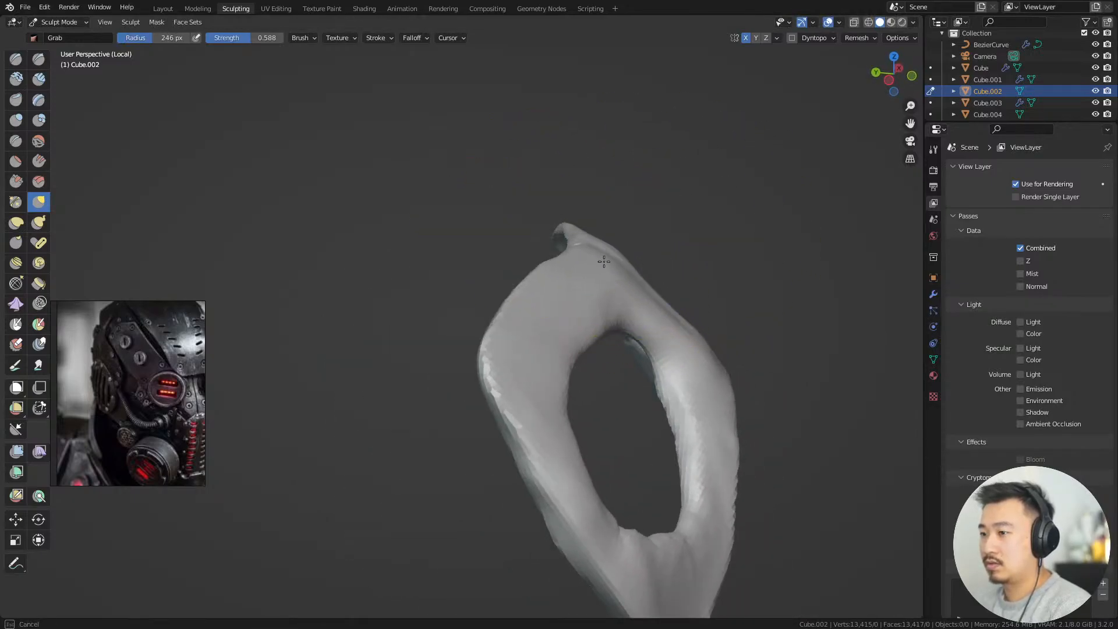
# Reduce the Grab brush to 170 px and pull the upper edge down above the nose bridge
pyautogui.press('f')
pyautogui.click(617, 274)
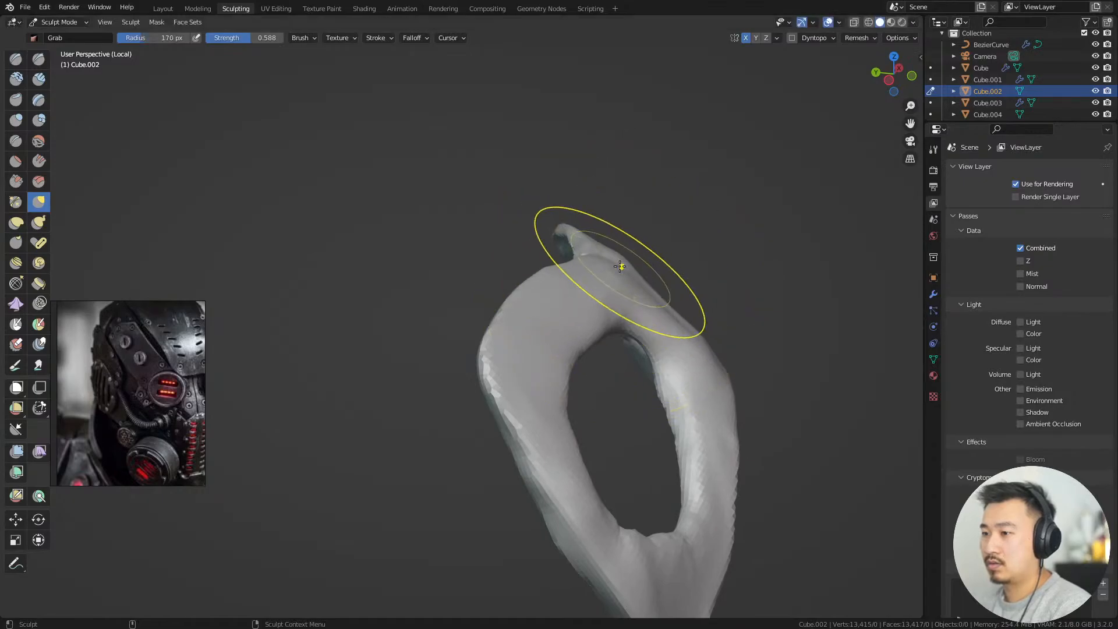
pyautogui.moveTo(619, 280); pyautogui.dragTo(530, 328, button='middle')
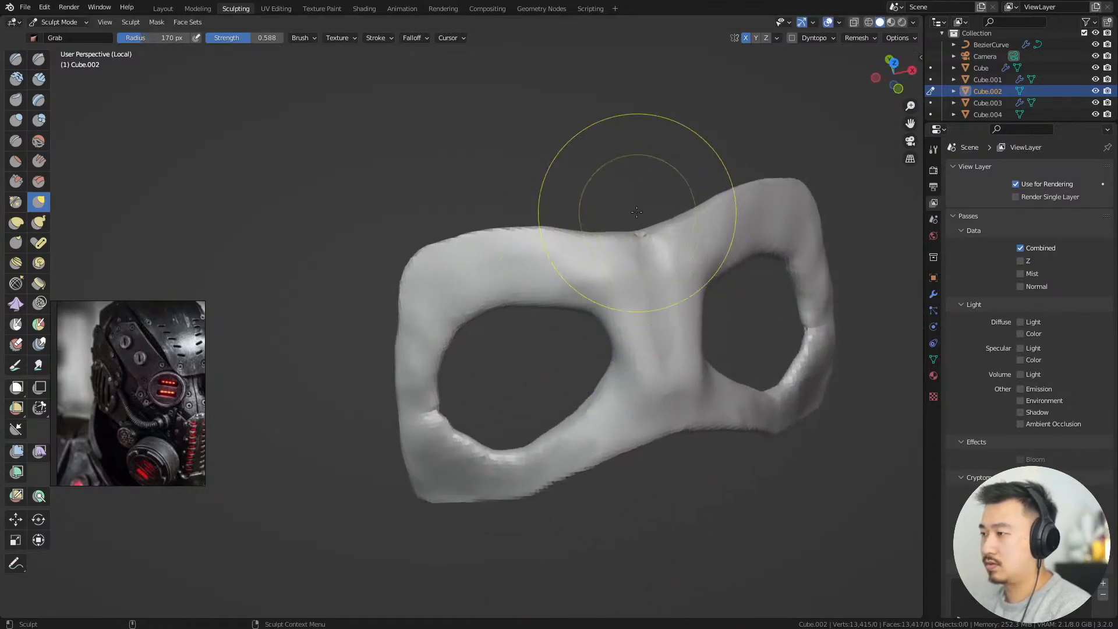
pyautogui.moveTo(649, 233); pyautogui.dragTo(651, 257)
# Reshape the brow contour above the eye openings with a 137 px Grab brush
pyautogui.moveTo(651, 257); pyautogui.dragTo(678, 264, button='middle')
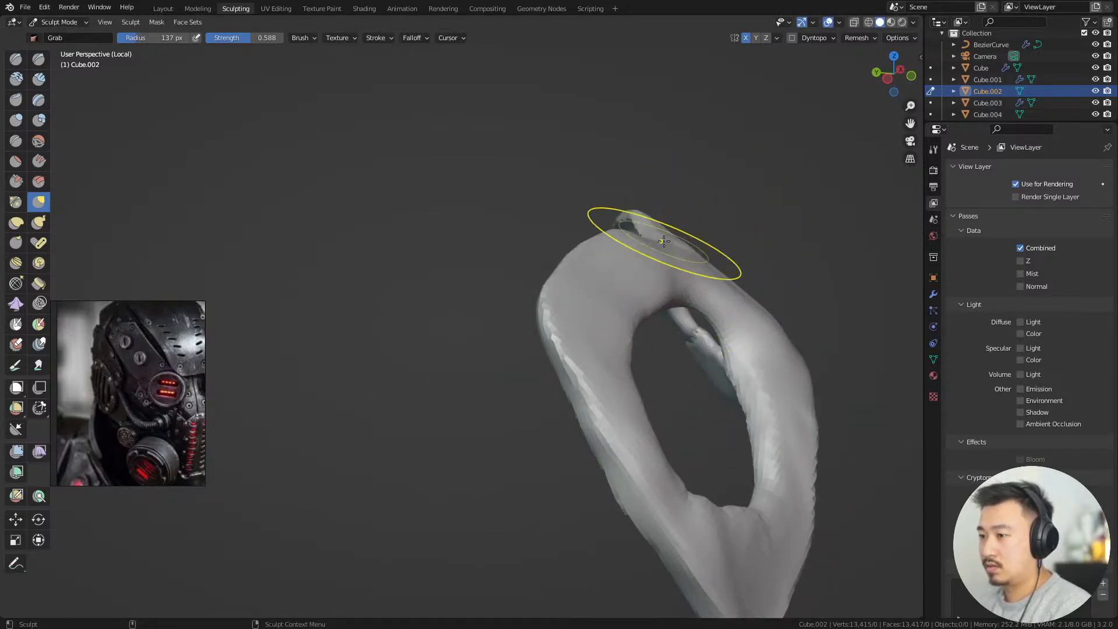
pyautogui.moveTo(664, 240)
pyautogui.mouseDown(button='middle')
pyautogui.moveTo(539, 267)
pyautogui.moveTo(652, 233)
pyautogui.mouseUp(button='middle')
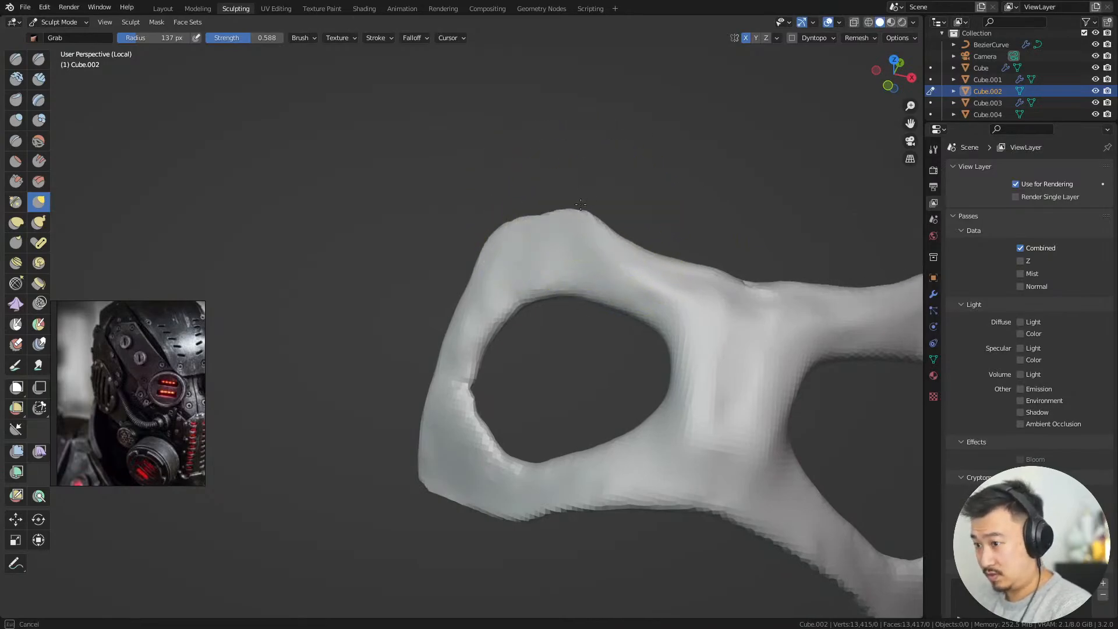
pyautogui.moveTo(626, 244)
pyautogui.mouseDown()
pyautogui.moveTo(623, 225)
pyautogui.moveTo(698, 244)
pyautogui.mouseUp()
pyautogui.moveTo(722, 242)
pyautogui.mouseDown(button='middle')
pyautogui.moveTo(583, 246)
pyautogui.moveTo(604, 255)
pyautogui.mouseUp(button='middle')
# Refine the brow surface and upper edge around the eye opening with a 91 px Grab brush
pyautogui.press('f')
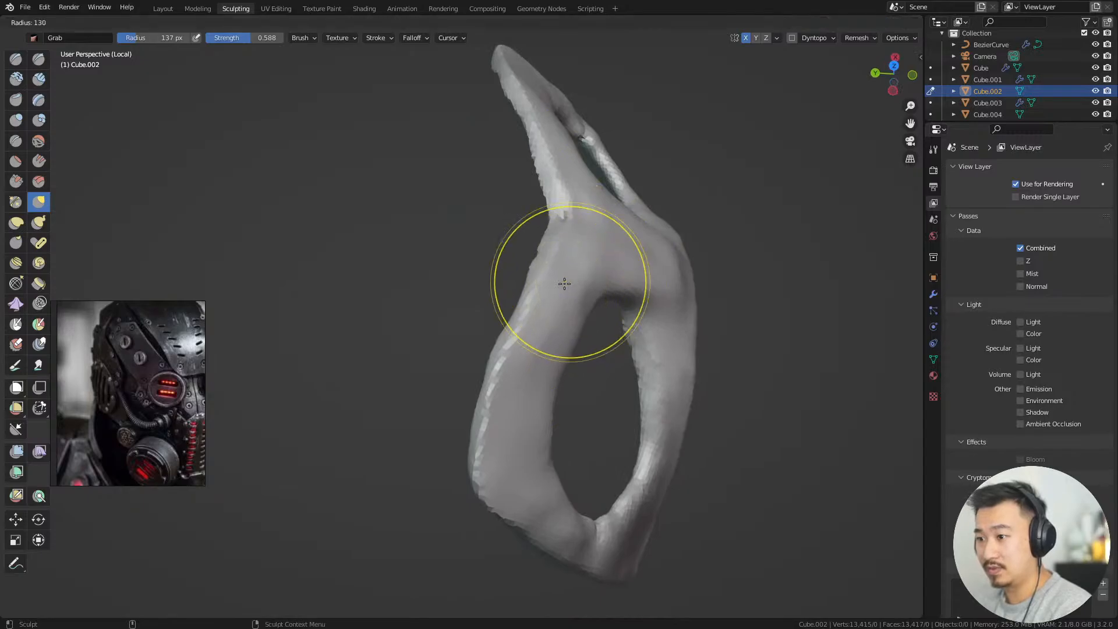
pyautogui.click(543, 288)
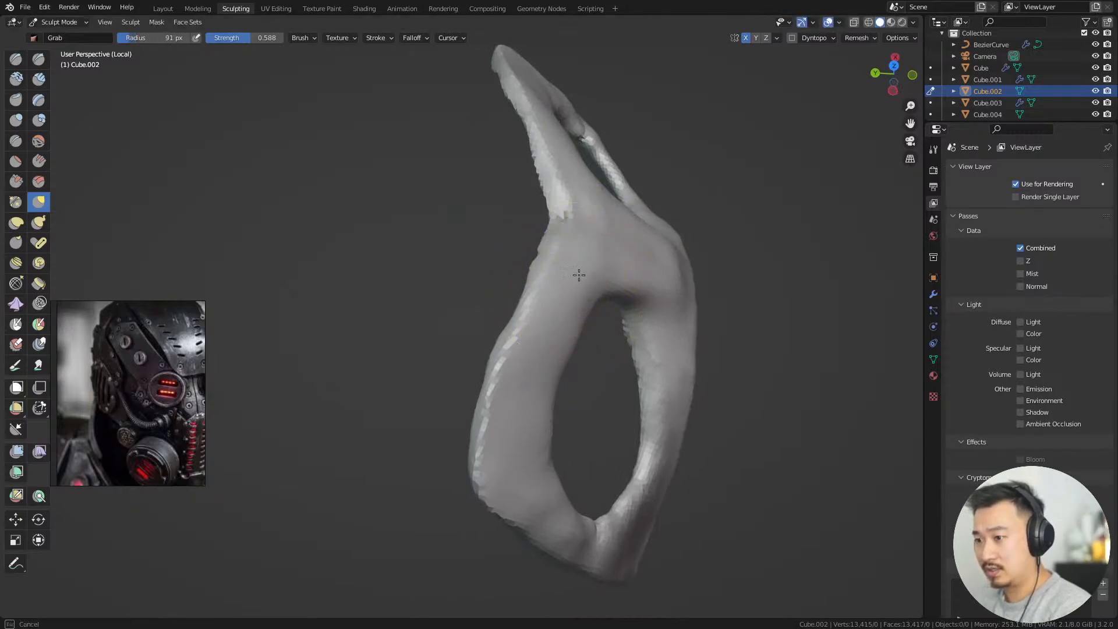
pyautogui.moveTo(621, 248); pyautogui.dragTo(634, 324, button='middle')
pyautogui.moveTo(634, 369); pyautogui.dragTo(647, 226, button='middle')
# Reshape the eye opening's lower outer corner into a rounder curve with a 62 px Grab brush
pyautogui.click(640, 421)
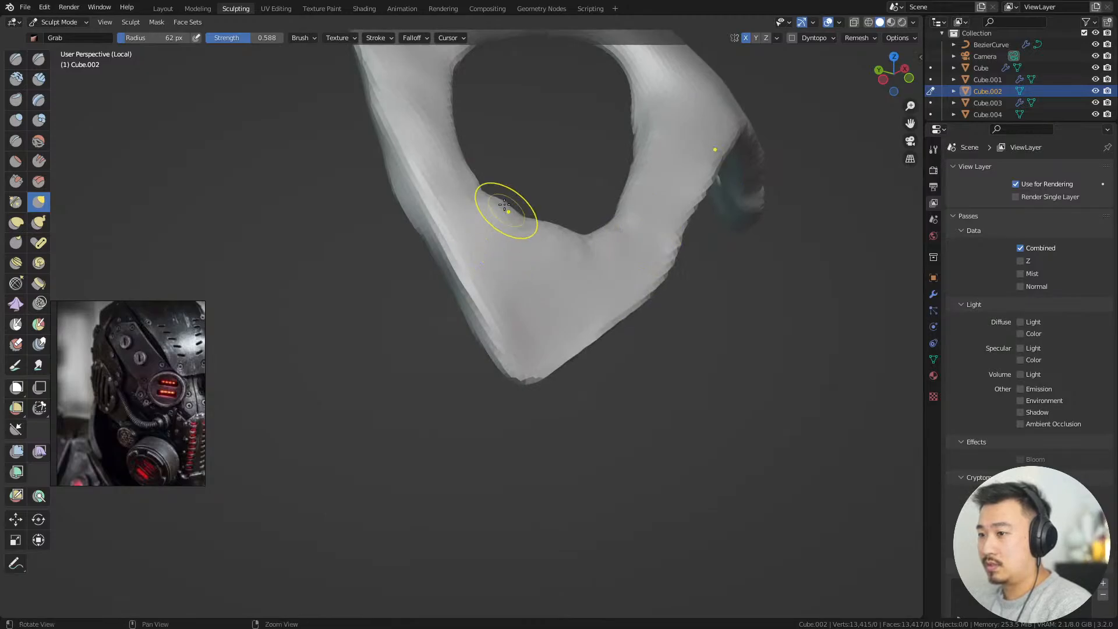
pyautogui.moveTo(504, 204); pyautogui.dragTo(543, 277, button='middle')
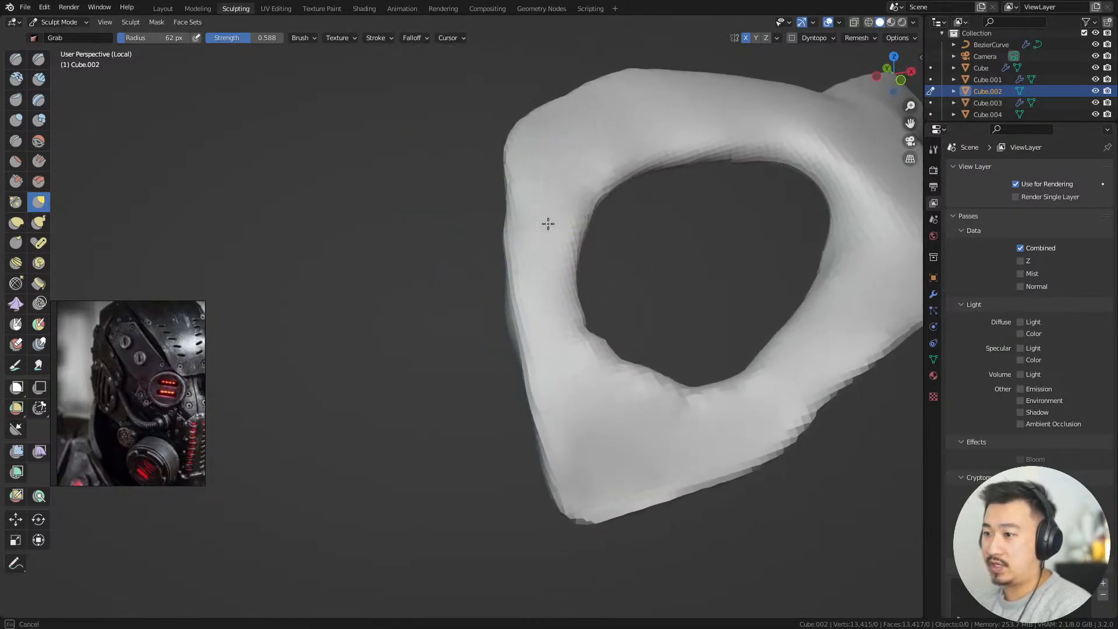
pyautogui.moveTo(599, 118)
pyautogui.mouseDown(button='middle')
pyautogui.moveTo(569, 115)
pyautogui.moveTo(577, 223)
pyautogui.moveTo(559, 213)
pyautogui.moveTo(494, 230)
pyautogui.moveTo(514, 401)
pyautogui.mouseUp(button='middle')
pyautogui.scroll(-4, 518, 376)
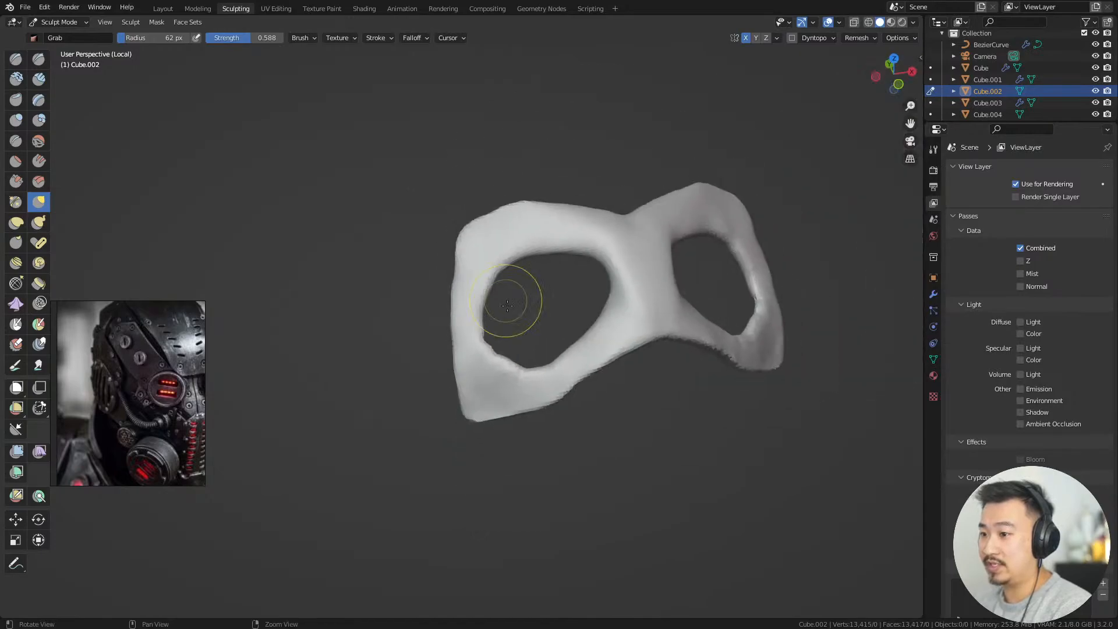
pyautogui.scroll(1, 511, 299)
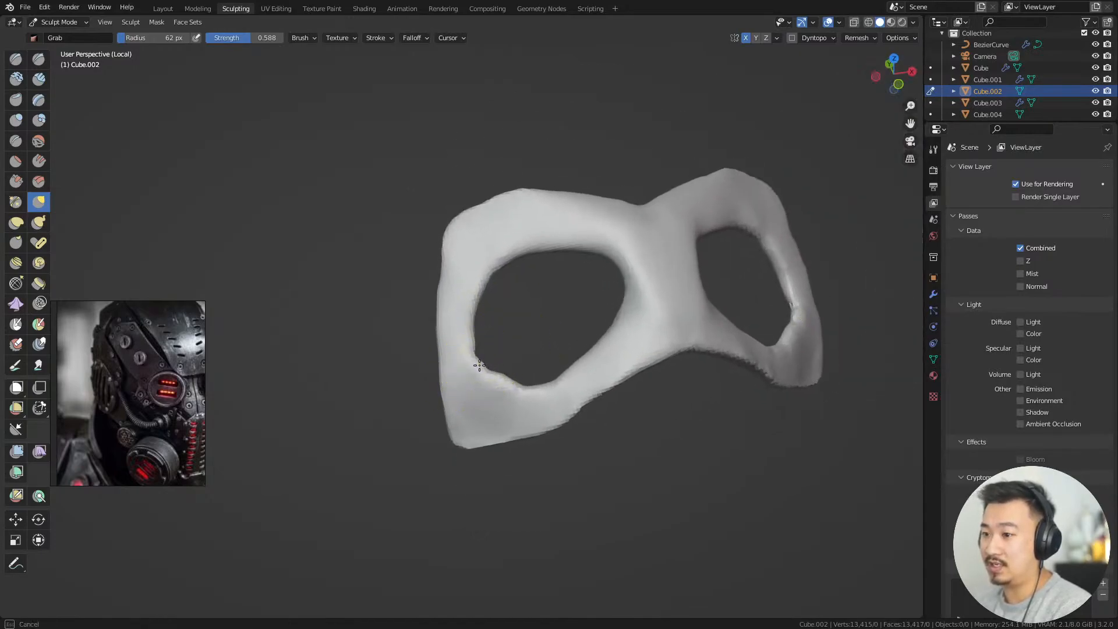
pyautogui.moveTo(504, 378); pyautogui.dragTo(487, 359)
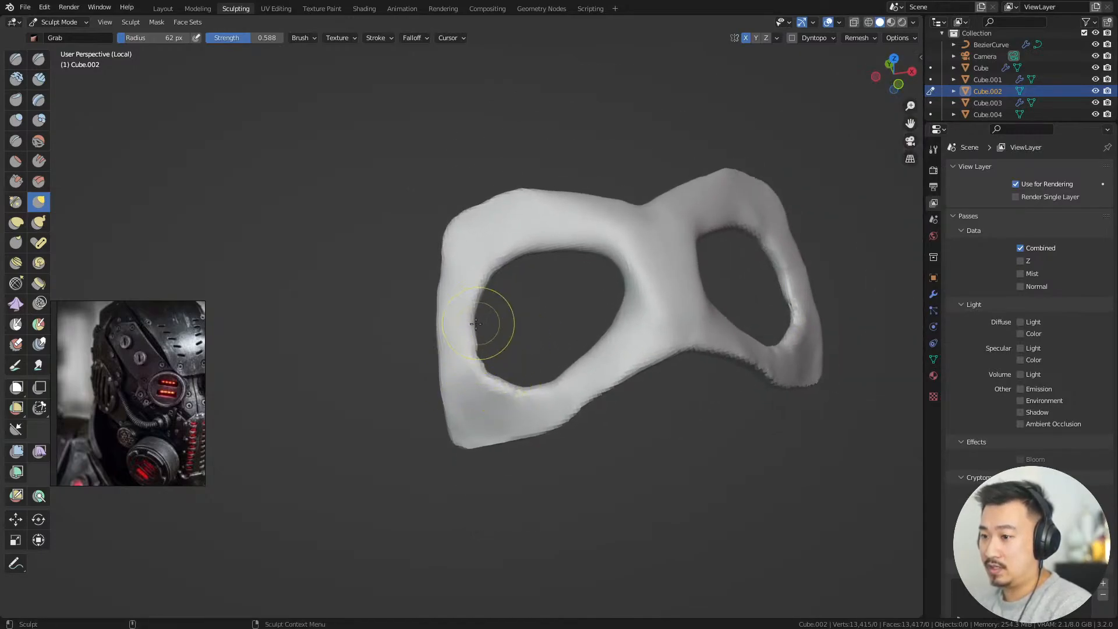
# Refine the eye opening's inner rim beside the nose bridge with the 62 px brush
pyautogui.scroll(1, 507, 387)
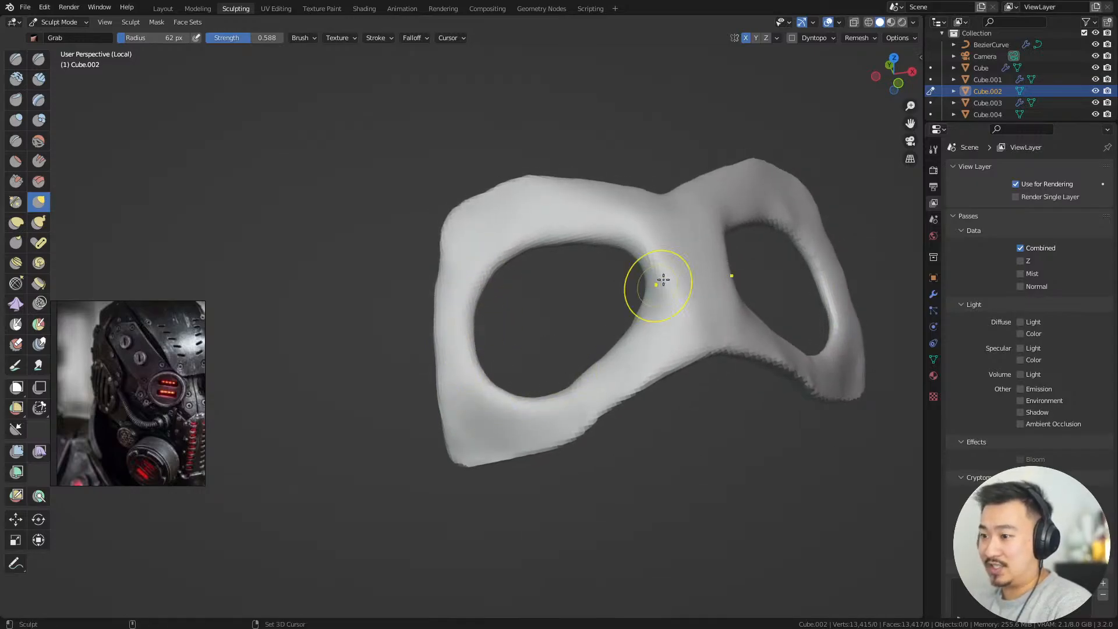
pyautogui.moveTo(664, 279); pyautogui.dragTo(626, 413, button='middle')
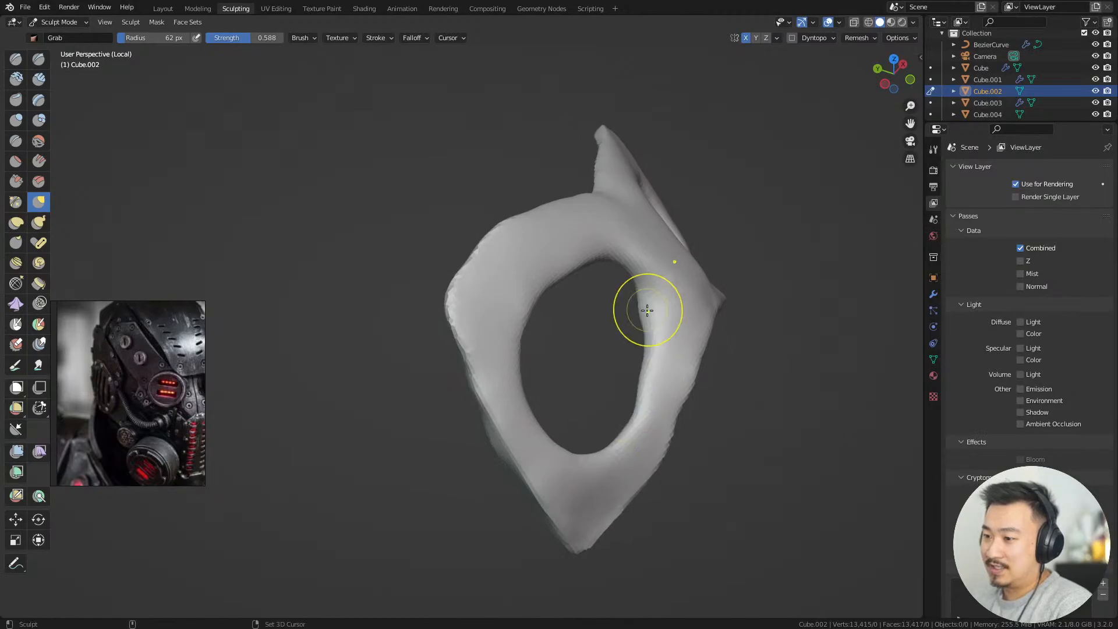
pyautogui.moveTo(646, 311); pyautogui.dragTo(643, 415)
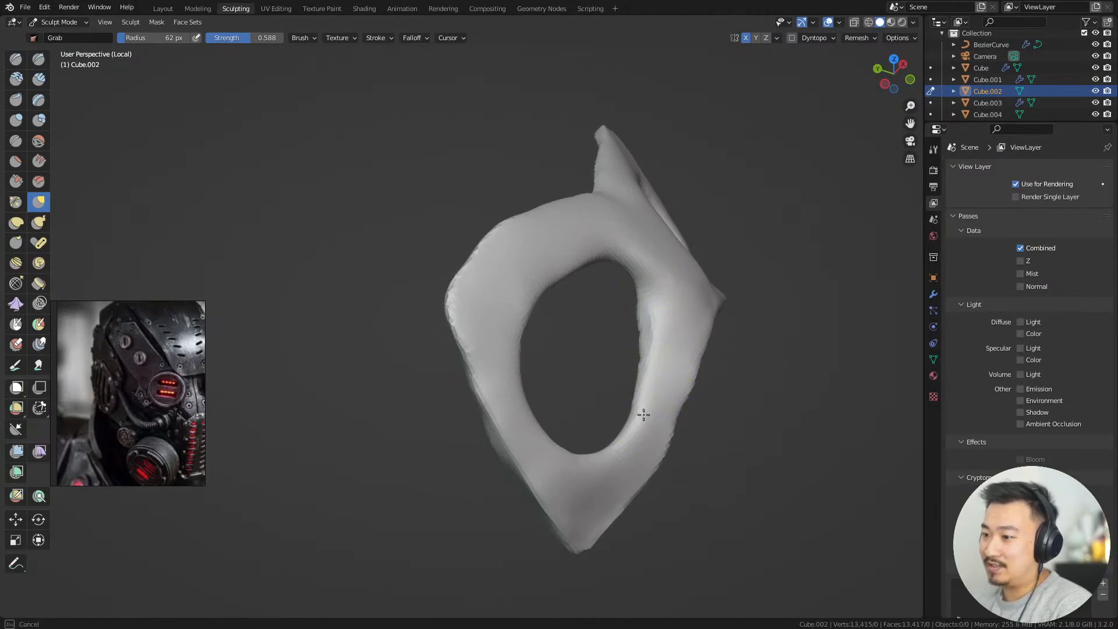
# Enlarge the Grab brush to 108 px and reshape the mask's outer side and upper outer corner
pyautogui.moveTo(649, 289); pyautogui.dragTo(456, 294, button='middle')
pyautogui.press('f')
pyautogui.click(489, 295)
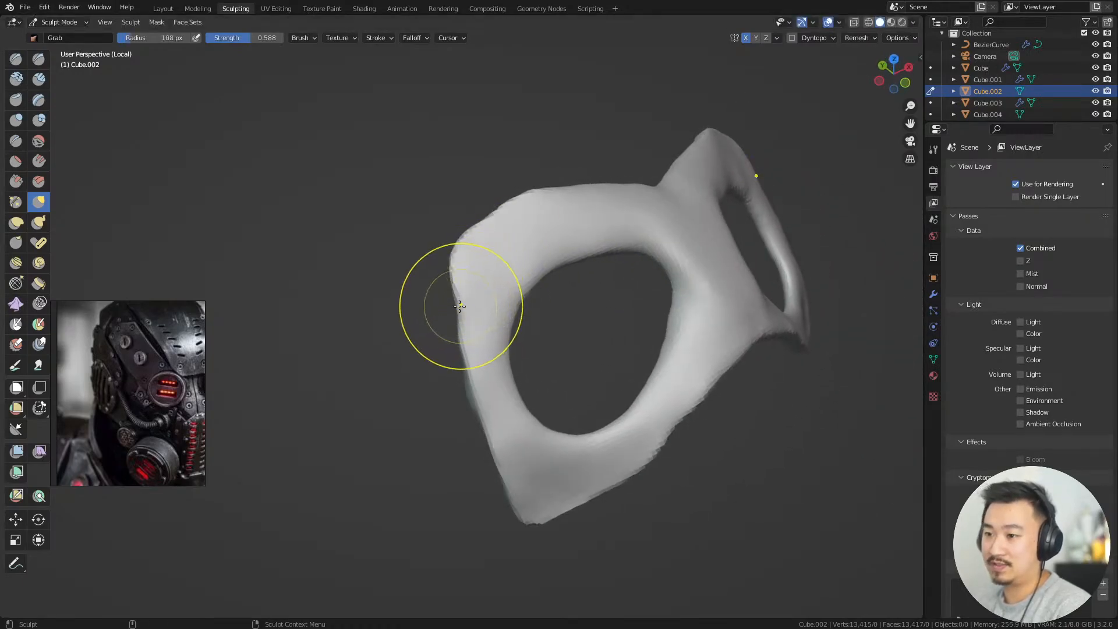
pyautogui.moveTo(448, 251); pyautogui.dragTo(451, 241, button='middle')
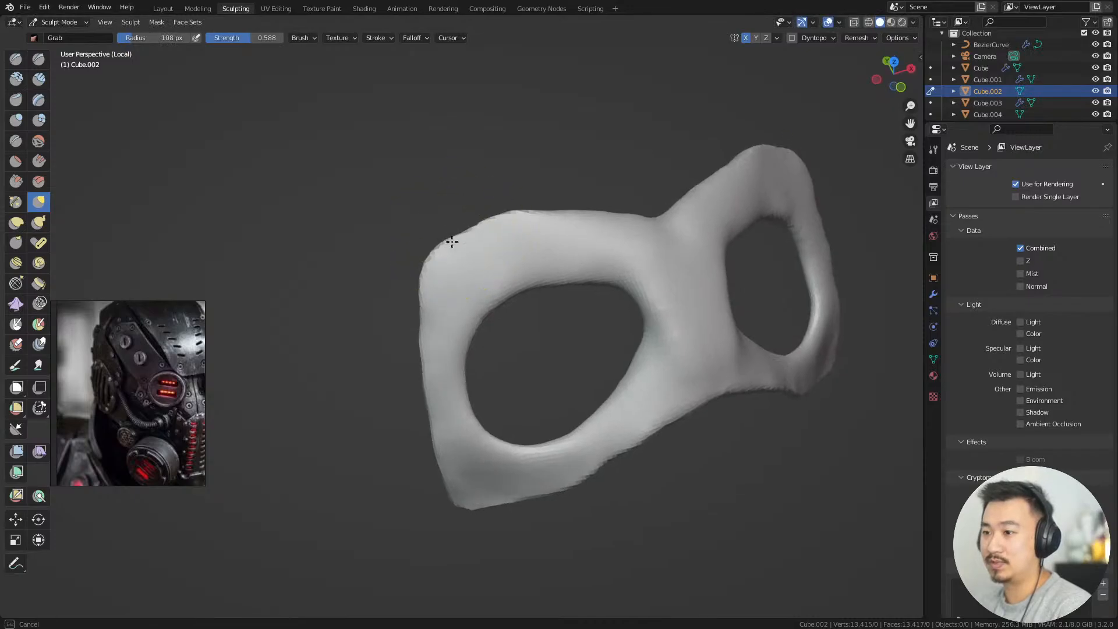
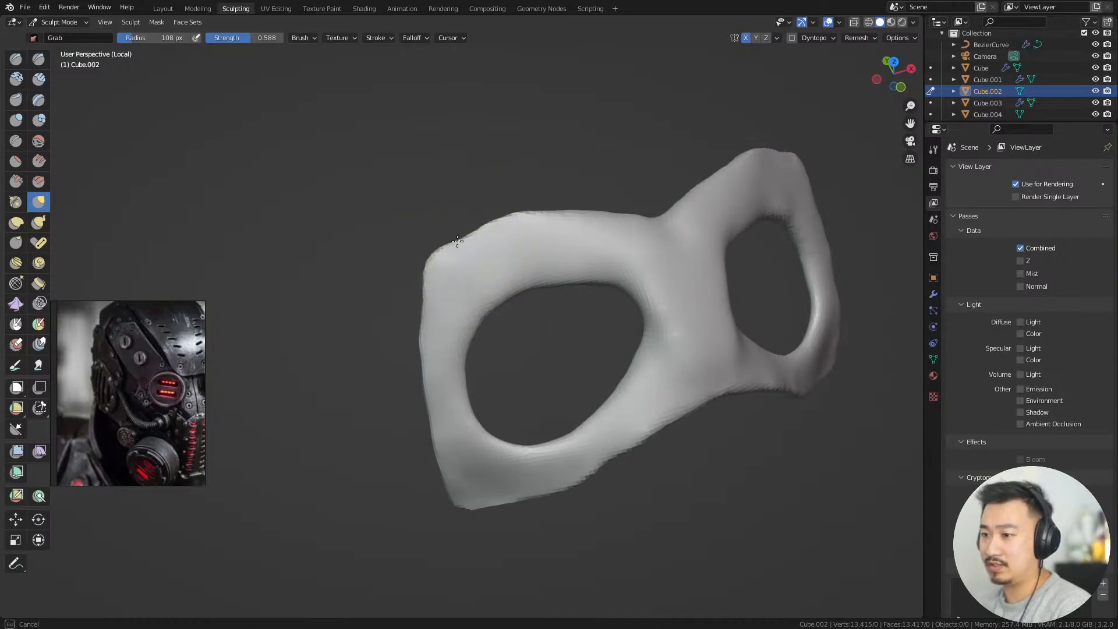
# Enlarge the Grab brush to 170 px for reshaping the mask's upper edge between the brow and nose bridge
pyautogui.moveTo(467, 232); pyautogui.dragTo(611, 225, button='middle')
pyautogui.press('f')
pyautogui.click(445, 224)
pyautogui.moveTo(445, 225)
pyautogui.keyDown('alt'); pyautogui.mouseDown(button='middle')
pyautogui.moveTo(494, 269)
pyautogui.moveTo(511, 344)
pyautogui.moveTo(467, 332)
pyautogui.moveTo(514, 328)
pyautogui.mouseUp(button='middle'); pyautogui.keyUp('alt')
pyautogui.press('f')
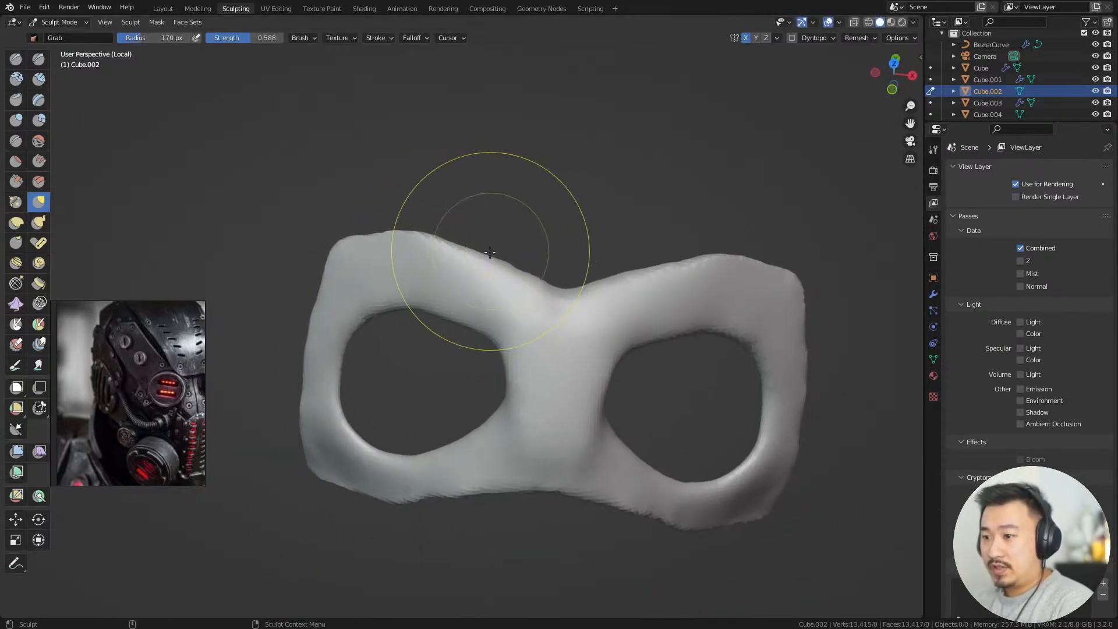
# Raise the upper brow edge of the eye mask and push its upper outer corner slightly down with the Grab brush
pyautogui.keyDown('alt'); pyautogui.moveTo(514, 273); pyautogui.dragTo(551, 257, button='middle'); pyautogui.keyUp('alt')
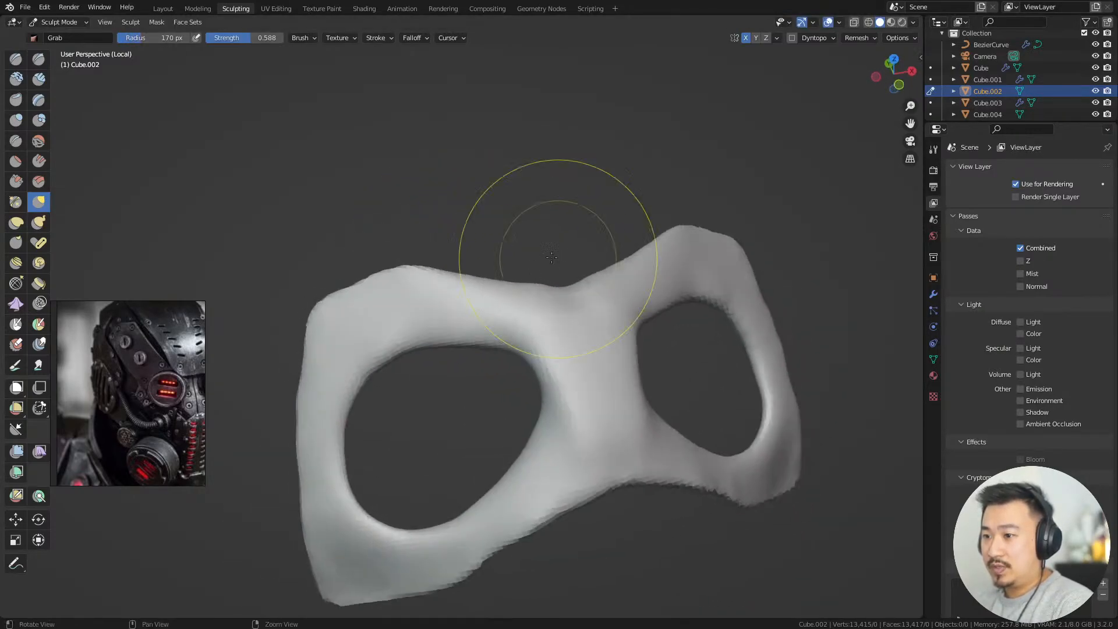
pyautogui.moveTo(421, 268); pyautogui.dragTo(409, 251)
pyautogui.moveTo(351, 278); pyautogui.dragTo(353, 291)
# Set the Grab brush radius to 118 px and pull the mask's lower outer edge and corner outward
pyautogui.keyDown('shift'); pyautogui.moveTo(326, 343); pyautogui.dragTo(407, 232, button='middle'); pyautogui.keyUp('shift')
pyautogui.press('f')
pyautogui.click(409, 195)
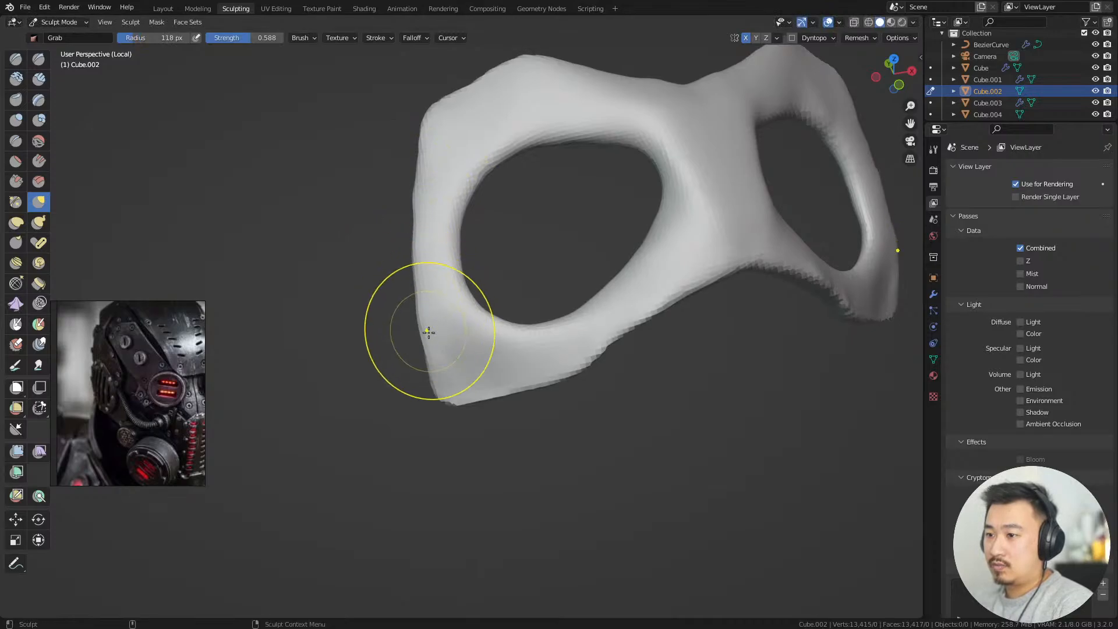
pyautogui.moveTo(429, 332); pyautogui.dragTo(421, 336)
pyautogui.moveTo(453, 371); pyautogui.dragTo(446, 377)
pyautogui.moveTo(747, 429); pyautogui.dragTo(738, 429, button='middle')
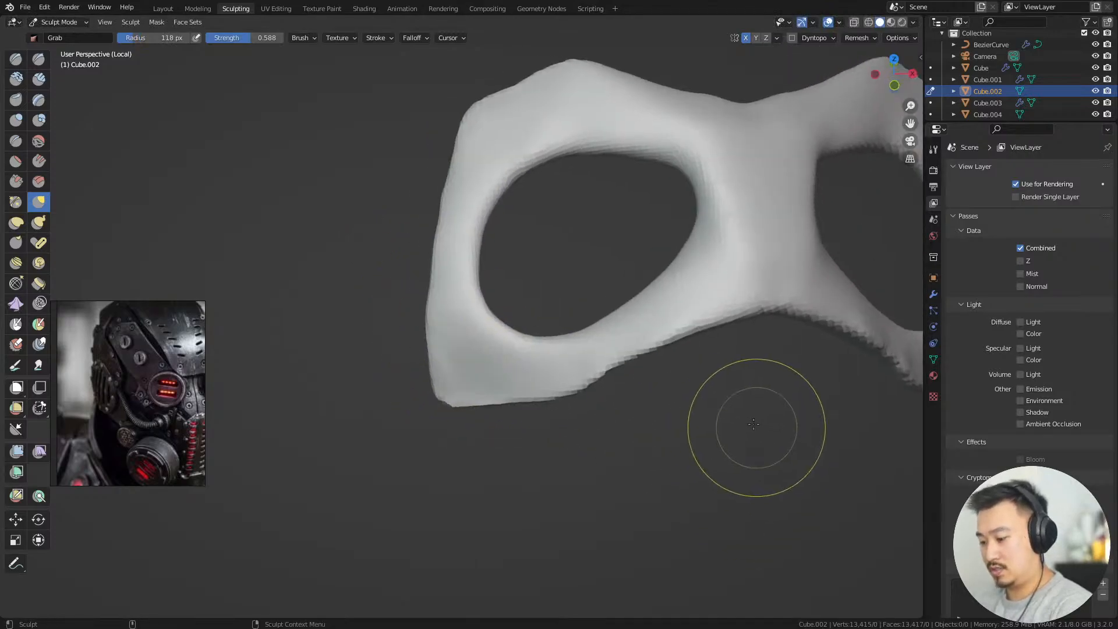
# Exit local view and pull the eye mask's edge into place against the head with a 138 px Grab brush
pyautogui.press('KP_Divide')
pyautogui.scroll(-6, 774, 467)
pyautogui.moveTo(687, 349)
pyautogui.mouseDown(button='middle')
pyautogui.moveTo(763, 352)
pyautogui.moveTo(716, 434)
pyautogui.moveTo(543, 269)
pyautogui.moveTo(611, 320)
pyautogui.mouseUp(button='middle')
pyautogui.scroll(5, 786, 352)
pyautogui.press('f')
pyautogui.click(628, 281)
pyautogui.moveTo(639, 285)
pyautogui.mouseDown()
pyautogui.moveTo(595, 289)
pyautogui.moveTo(609, 310)
pyautogui.moveTo(618, 305)
pyautogui.mouseUp()
# Set the Grab brush radius to 209 px and nudge the mask's rim beneath the eye lens slightly upward
pyautogui.moveTo(607, 271)
pyautogui.mouseDown(button='middle')
pyautogui.moveTo(556, 429)
pyautogui.moveTo(542, 424)
pyautogui.mouseUp(button='middle')
pyautogui.press('f')
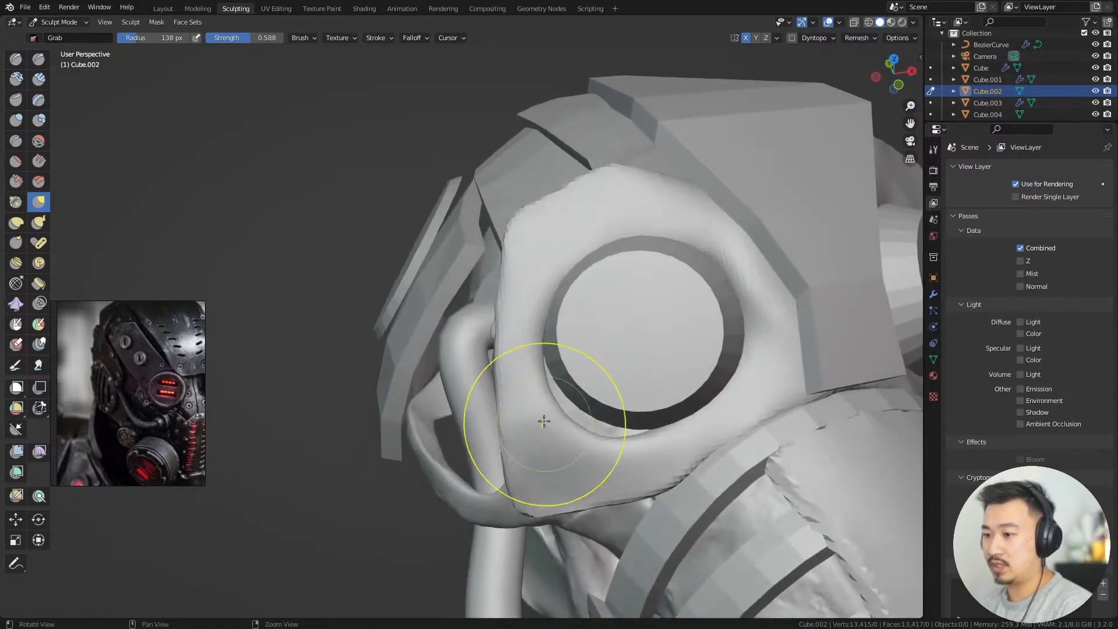
pyautogui.click(588, 434)
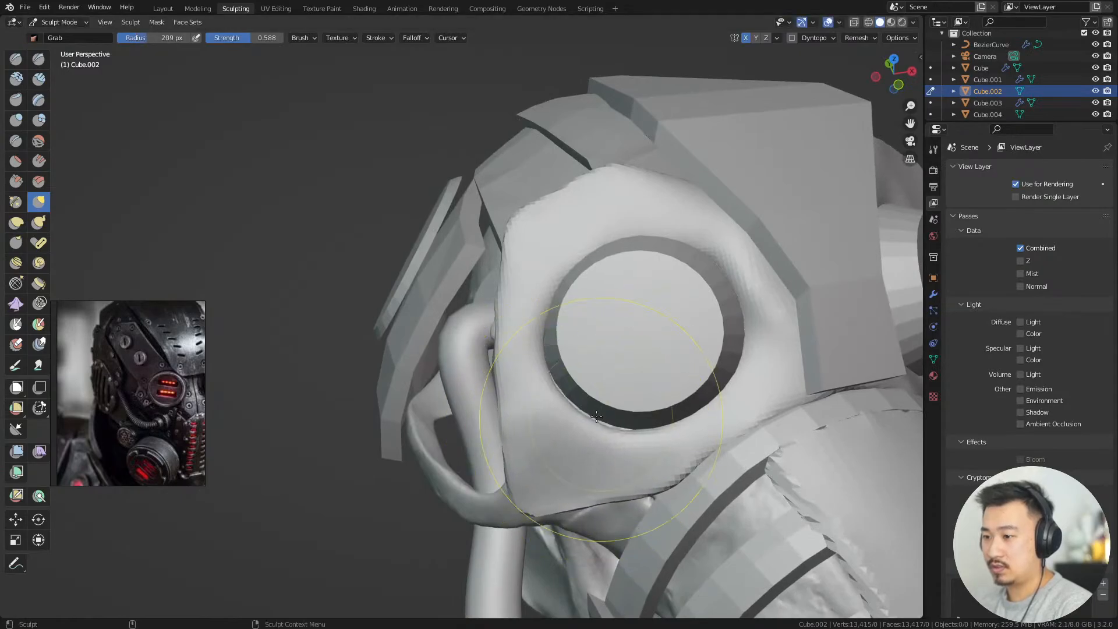
pyautogui.moveTo(616, 419); pyautogui.dragTo(600, 413)
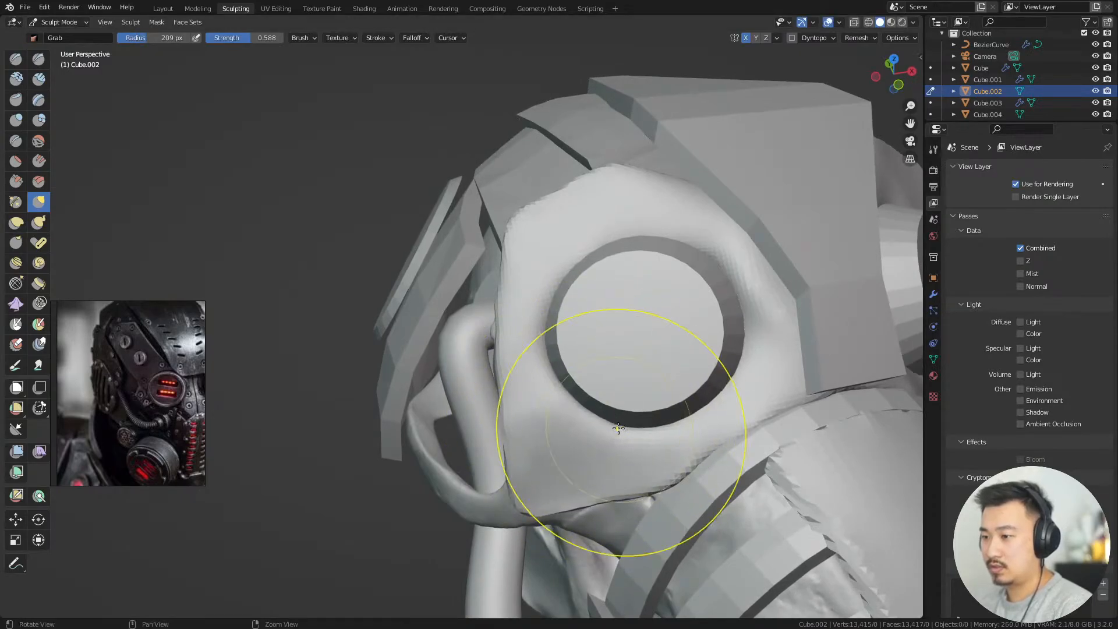
pyautogui.moveTo(599, 413)
pyautogui.mouseDown(button='middle')
pyautogui.moveTo(536, 212)
pyautogui.moveTo(550, 320)
pyautogui.moveTo(478, 407)
pyautogui.moveTo(485, 397)
pyautogui.mouseUp(button='middle')
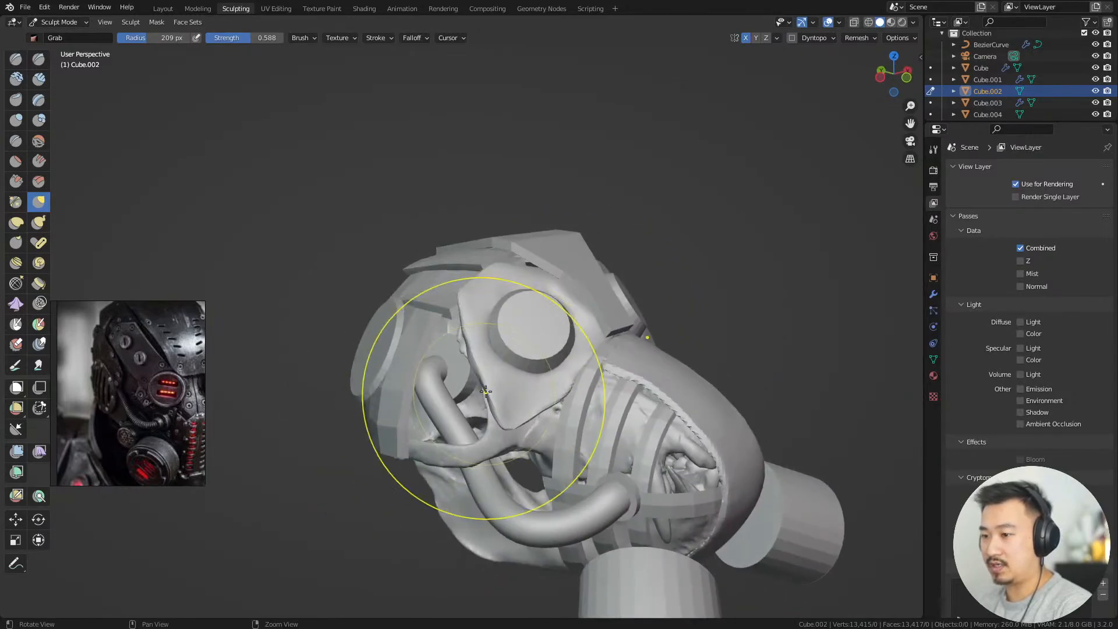
pyautogui.moveTo(407, 472); pyautogui.dragTo(524, 420, button='middle')
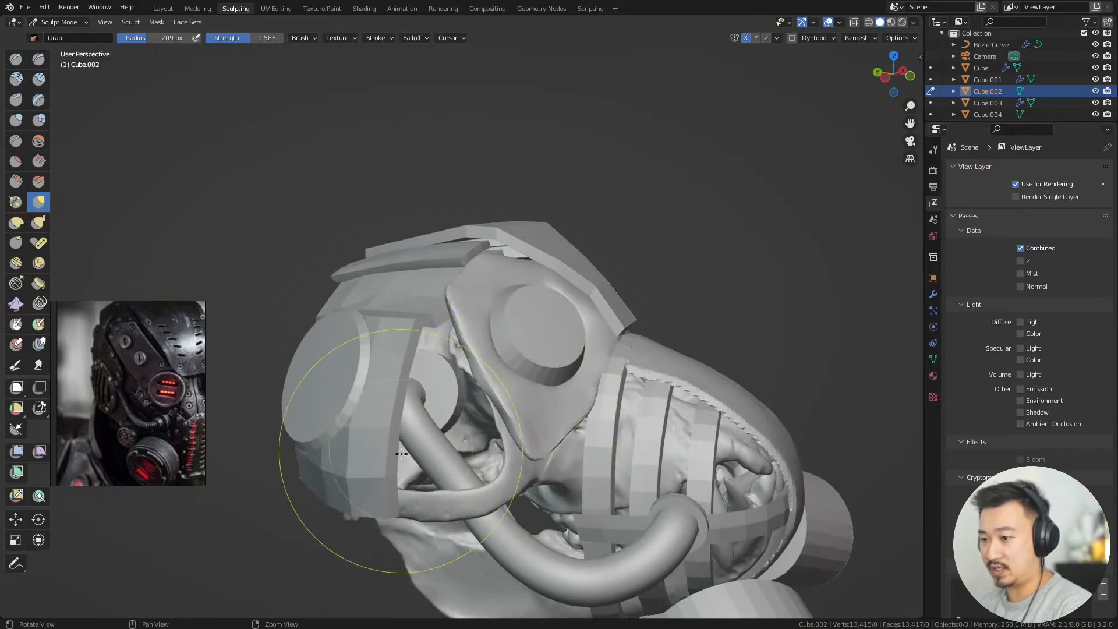
pyautogui.moveTo(465, 425)
pyautogui.mouseDown(button='middle')
pyautogui.moveTo(524, 402)
pyautogui.moveTo(526, 326)
pyautogui.moveTo(374, 474)
pyautogui.mouseUp(button='middle')
pyautogui.moveTo(536, 324); pyautogui.dragTo(391, 400, button='middle')
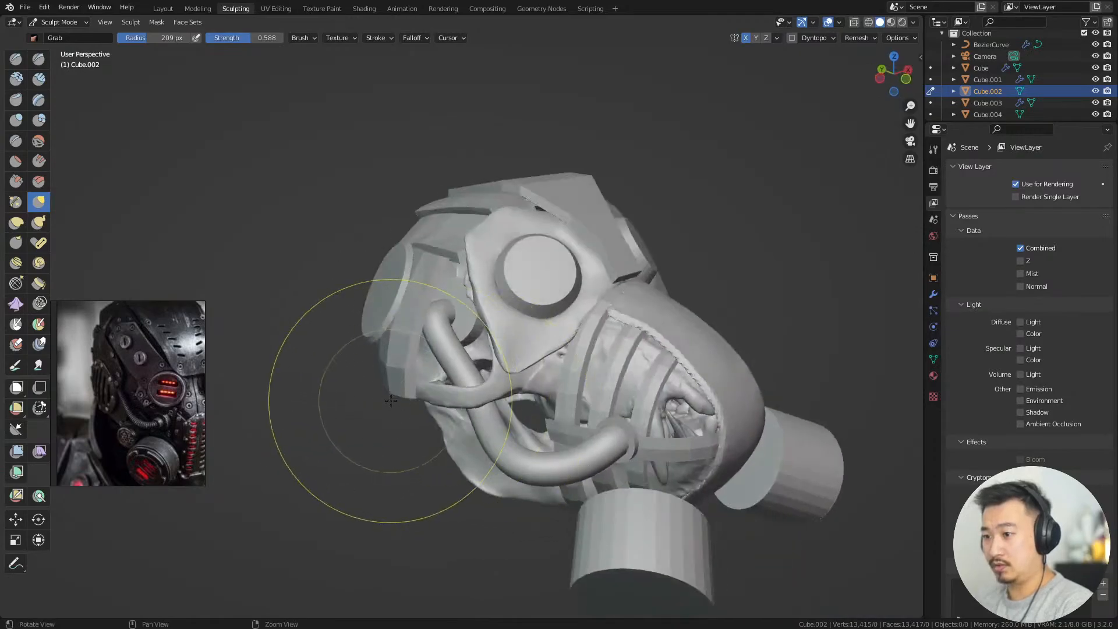
pyautogui.moveTo(407, 460); pyautogui.dragTo(608, 336, button='middle')
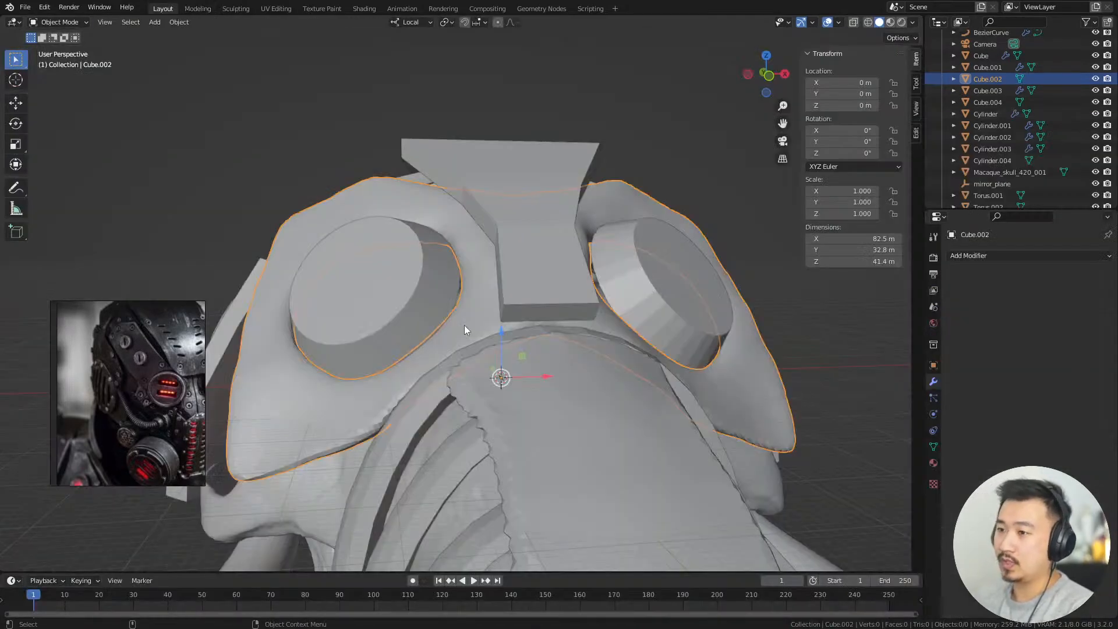
# Add a cube in Object Mode and move it along the X axis by about -53.5 m, beside the head
pyautogui.moveTo(464, 325)
pyautogui.mouseDown(button='middle')
pyautogui.moveTo(560, 181)
pyautogui.moveTo(657, 261)
pyautogui.moveTo(649, 288)
pyautogui.moveTo(702, 320)
pyautogui.mouseUp(button='middle')
pyautogui.hotkey('shift', 'a')
pyautogui.moveTo(664, 258)
pyautogui.click(722, 269)
pyautogui.press('g')
pyautogui.press('x')
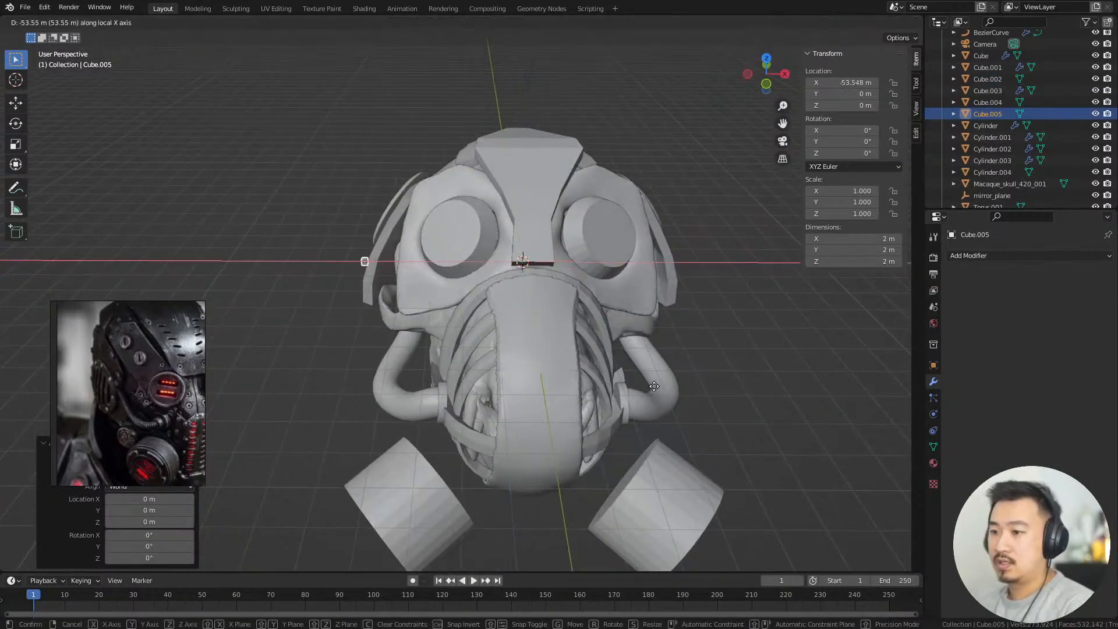
pyautogui.click(654, 386)
# Scale the cube up to about 3.27 m wide and stretch it along its local Z axis to about 16.2 m
pyautogui.moveTo(653, 386); pyautogui.dragTo(749, 295, button='middle')
pyautogui.press('s')
pyautogui.click(797, 434)
pyautogui.scroll(6, 727, 425)
pyautogui.press('s')
pyautogui.press('z')
pyautogui.press('z')
pyautogui.click(901, 568)
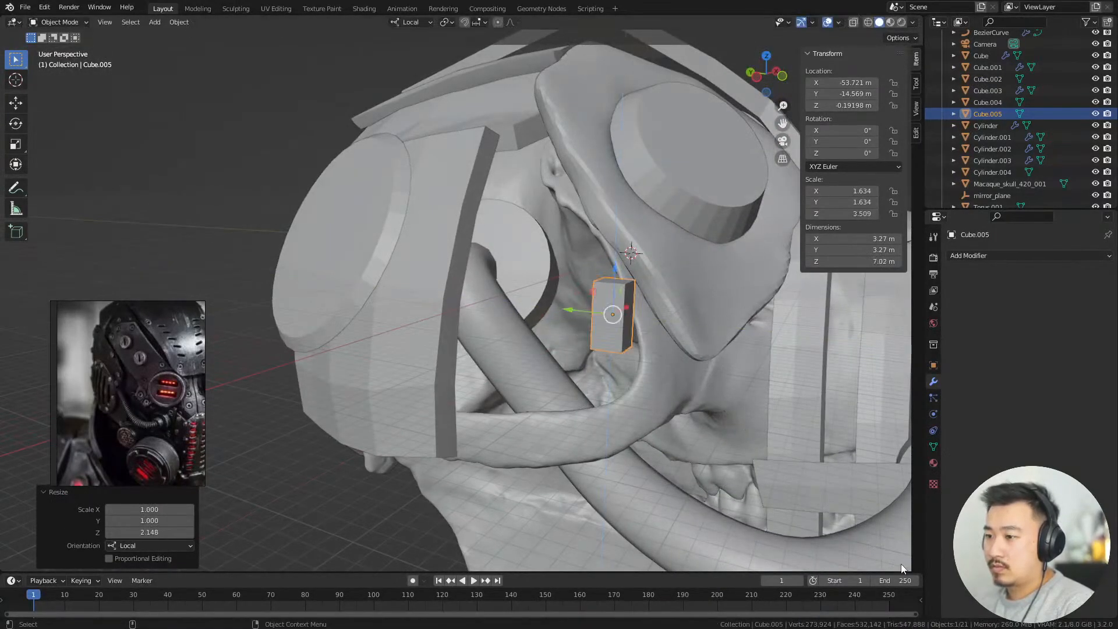
pyautogui.press('s')
pyautogui.moveTo(749, 396); pyautogui.dragTo(693, 392, button='middle')
pyautogui.press('z')
pyautogui.press('z')
pyautogui.click(860, 536)
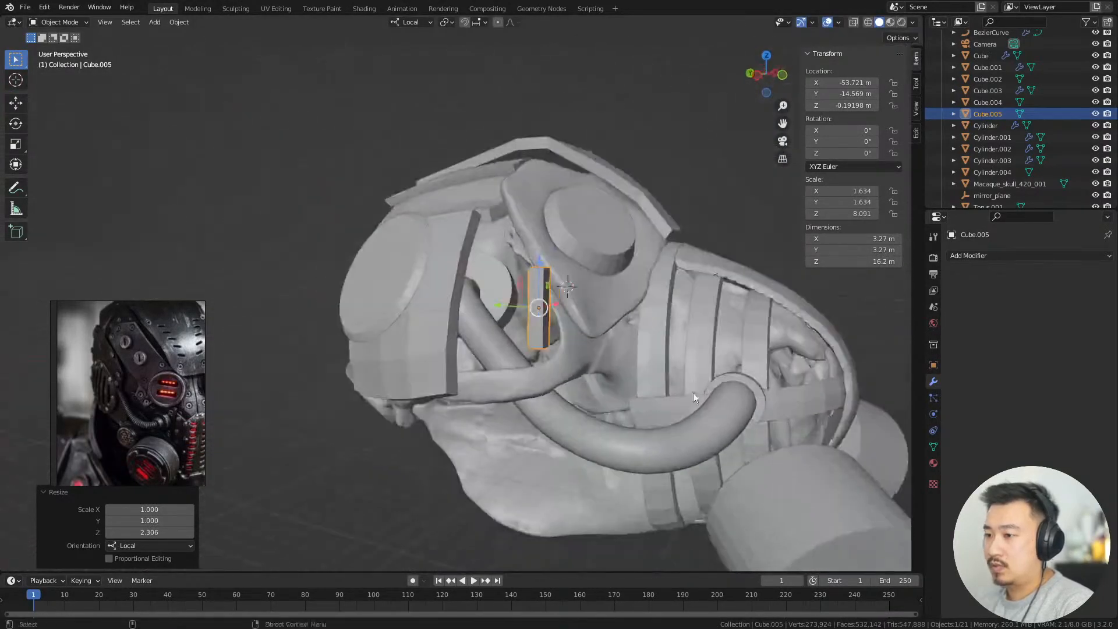
# Stretch the block along its local Y axis to about 28.7 m long
pyautogui.press('s')
pyautogui.press('y')
pyautogui.press('y')
pyautogui.click(863, 451)
pyautogui.press('s')
pyautogui.press('y')
pyautogui.press('y')
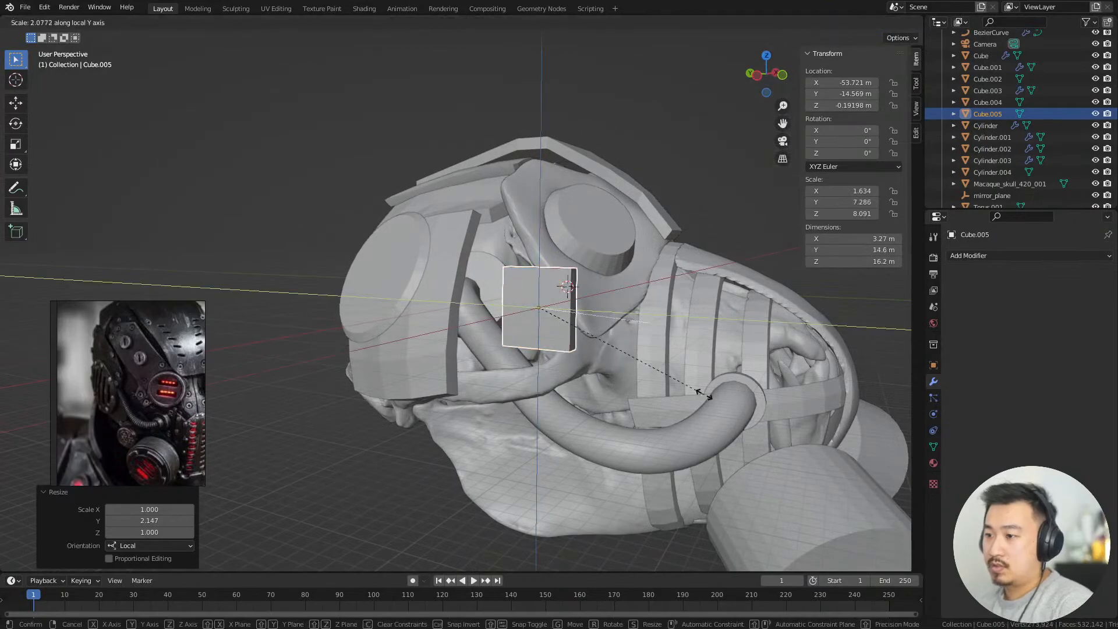
pyautogui.click(867, 472)
# Rotate the block about the Z axis to 26° to follow the side of the head
pyautogui.moveTo(778, 394); pyautogui.dragTo(640, 442, button='middle')
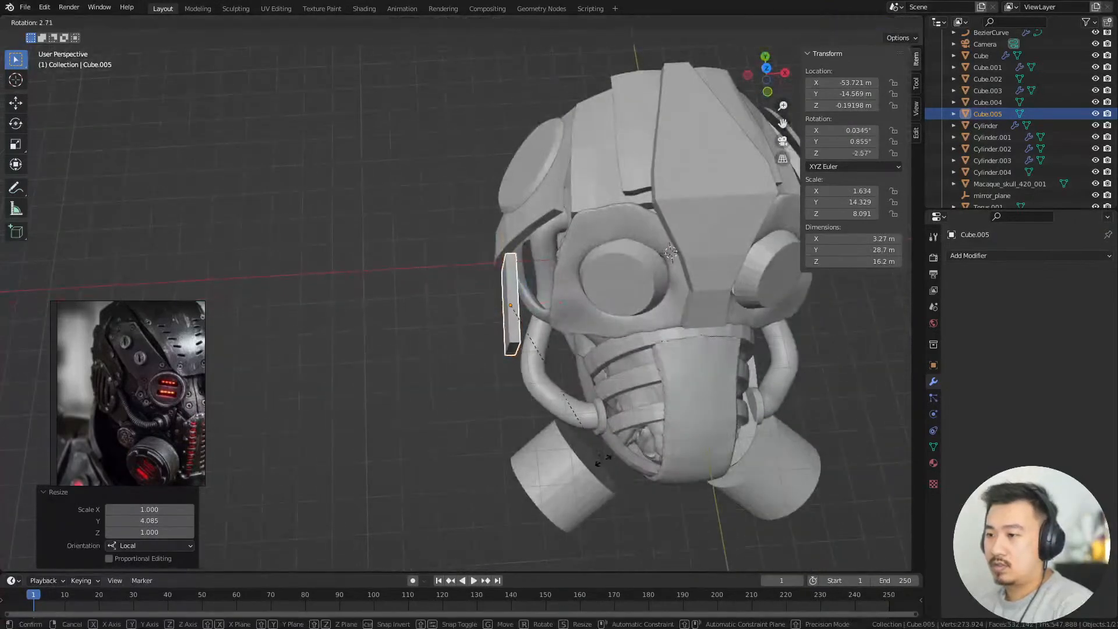
pyautogui.press('r')
pyautogui.press('x')
pyautogui.press('x')
pyautogui.press('z')
pyautogui.click(666, 401)
# Move the block beside the jaw below the eye mask, to about X -48.97 m, Y -3.04 m, Z -18.62 m
pyautogui.moveTo(665, 401); pyautogui.dragTo(758, 281, button='middle')
pyautogui.press('g')
pyautogui.click(736, 332)
pyautogui.scroll(5, 683, 387)
pyautogui.moveTo(736, 332); pyautogui.dragTo(663, 376, button='middle')
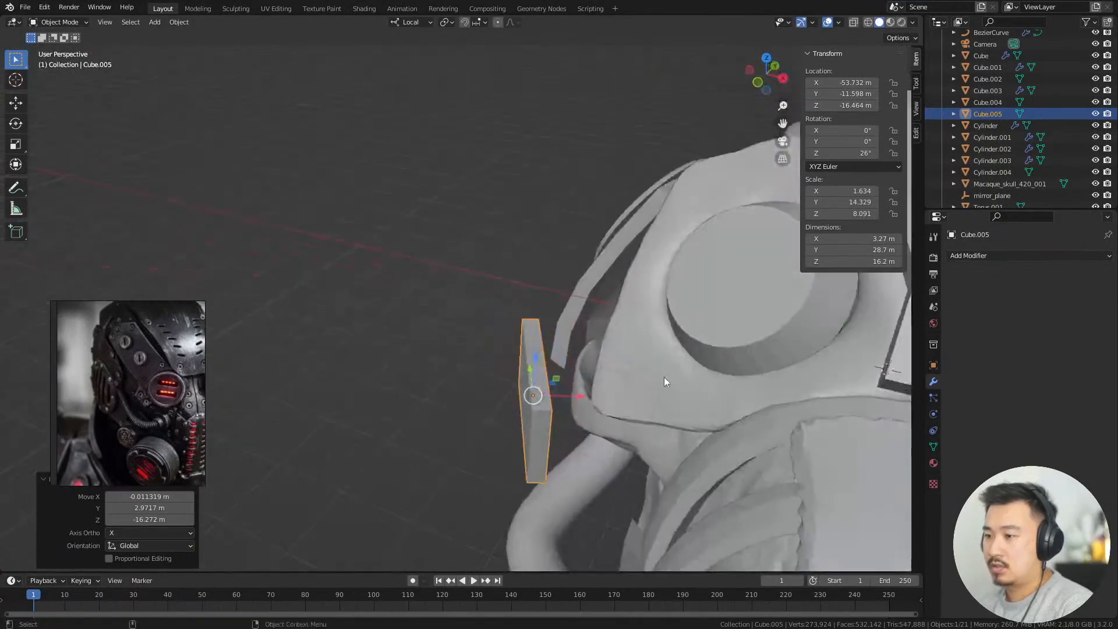
pyautogui.press('g')
pyautogui.click(728, 390)
pyautogui.moveTo(728, 389); pyautogui.dragTo(802, 379, button='middle')
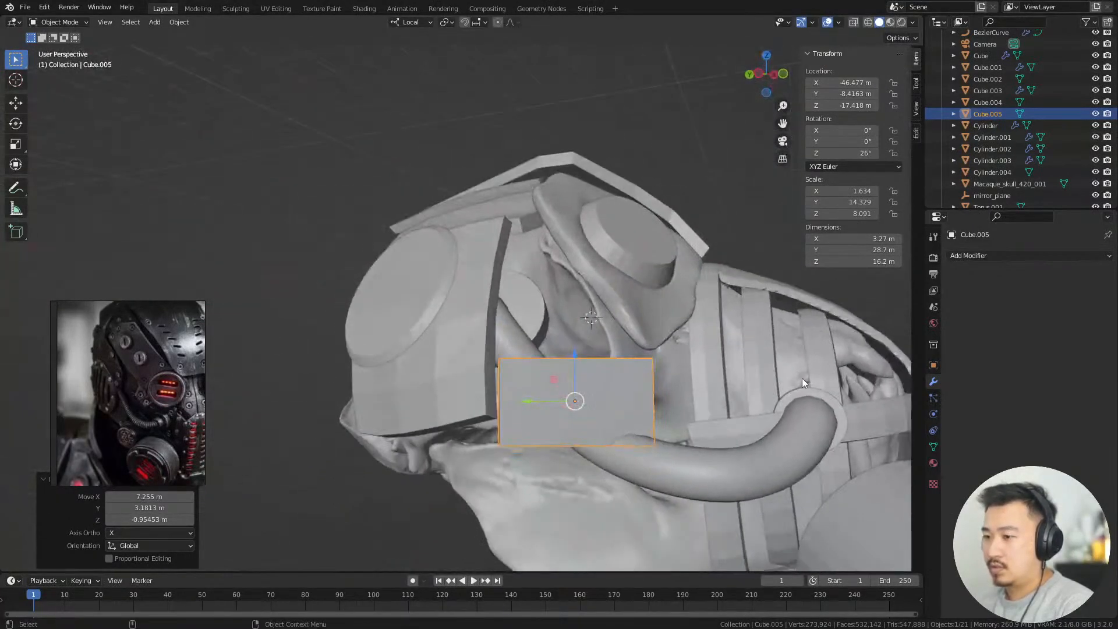
pyautogui.press('g')
pyautogui.click(755, 378)
pyautogui.press('r')
pyautogui.press('z')
pyautogui.rightClick(816, 399)
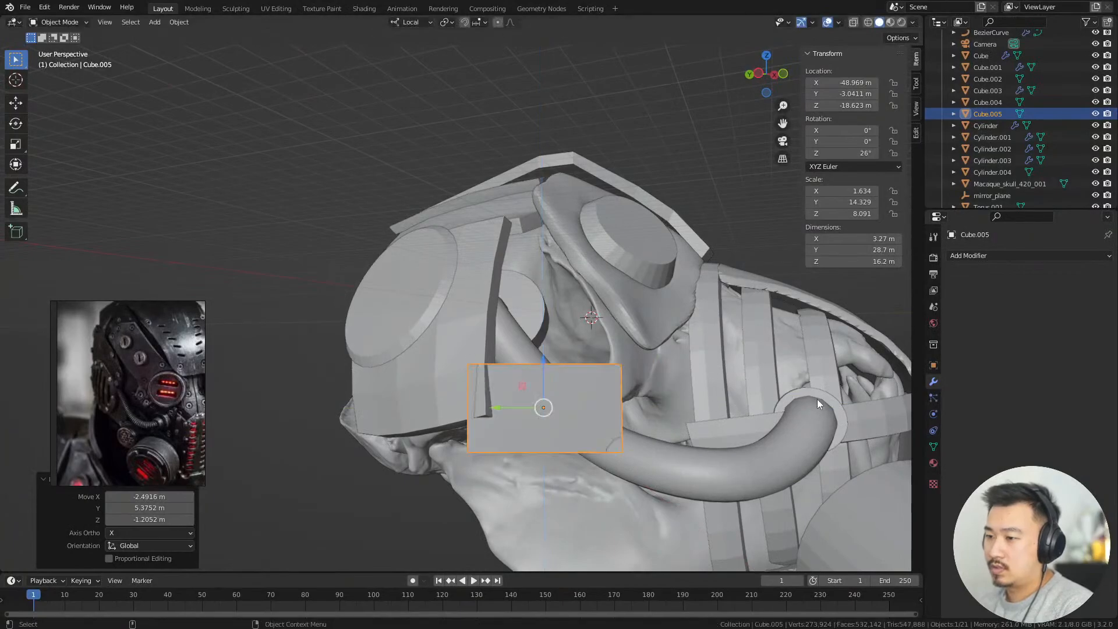
# Tilt the block with trackball and view rotations to about X -8.2°, Y 4.8°, Z 22.4°
pyautogui.press('r')
pyautogui.press('r')
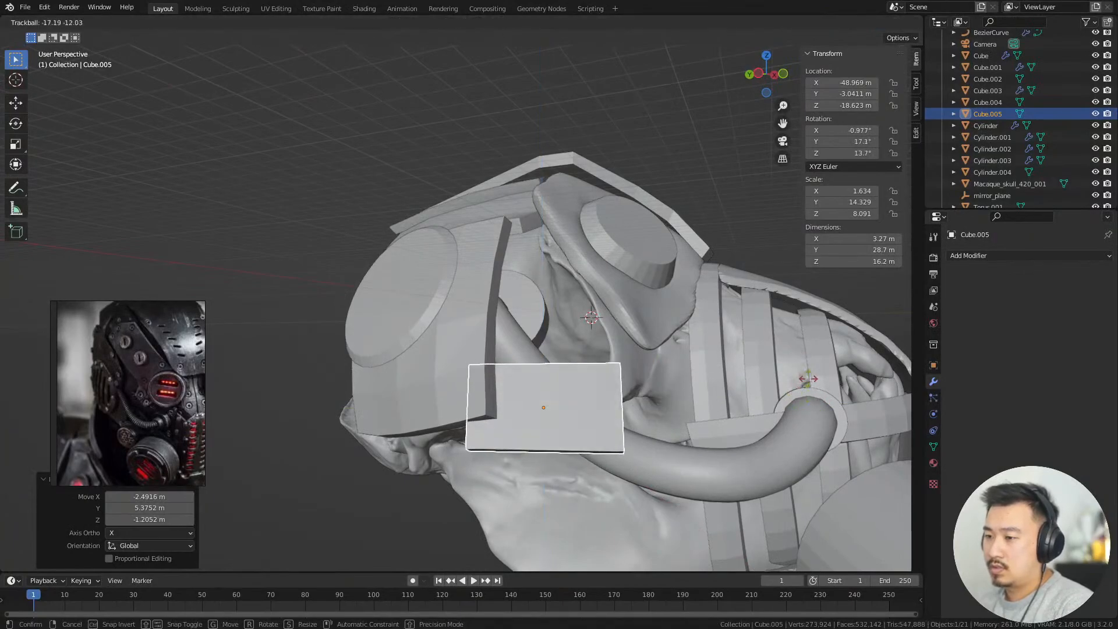
pyautogui.click(805, 379)
pyautogui.press('r')
pyautogui.press('r')
pyautogui.click(669, 488)
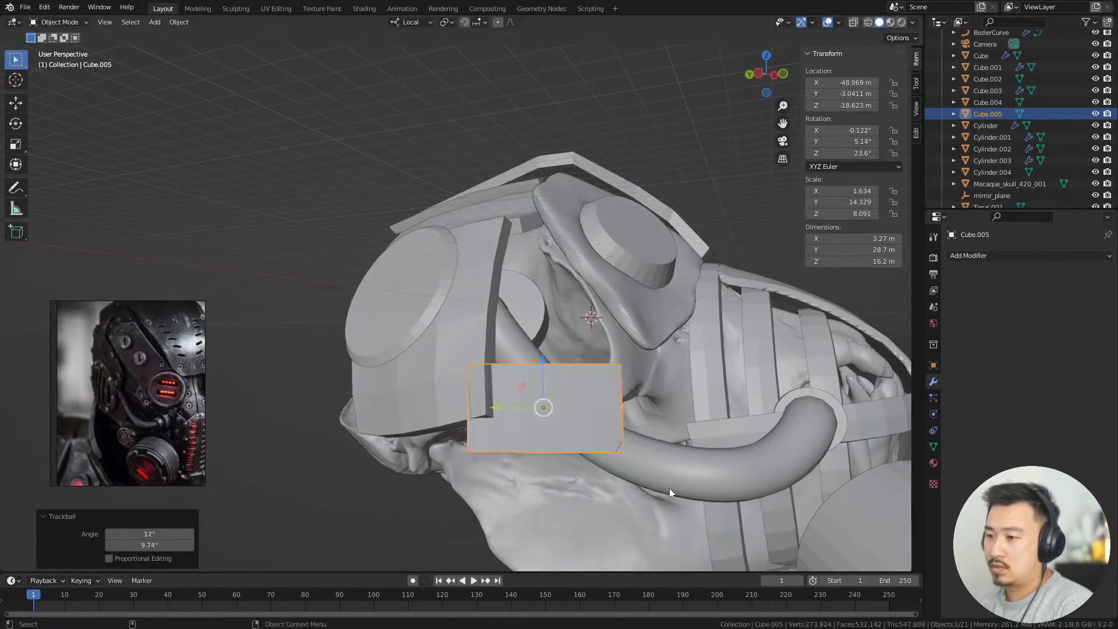
pyautogui.press('r')
pyautogui.click(676, 317)
# Enter Edit Mode on the block and add one centred vertical loop cut across its length
pyautogui.moveTo(677, 315); pyautogui.dragTo(569, 338, button='middle')
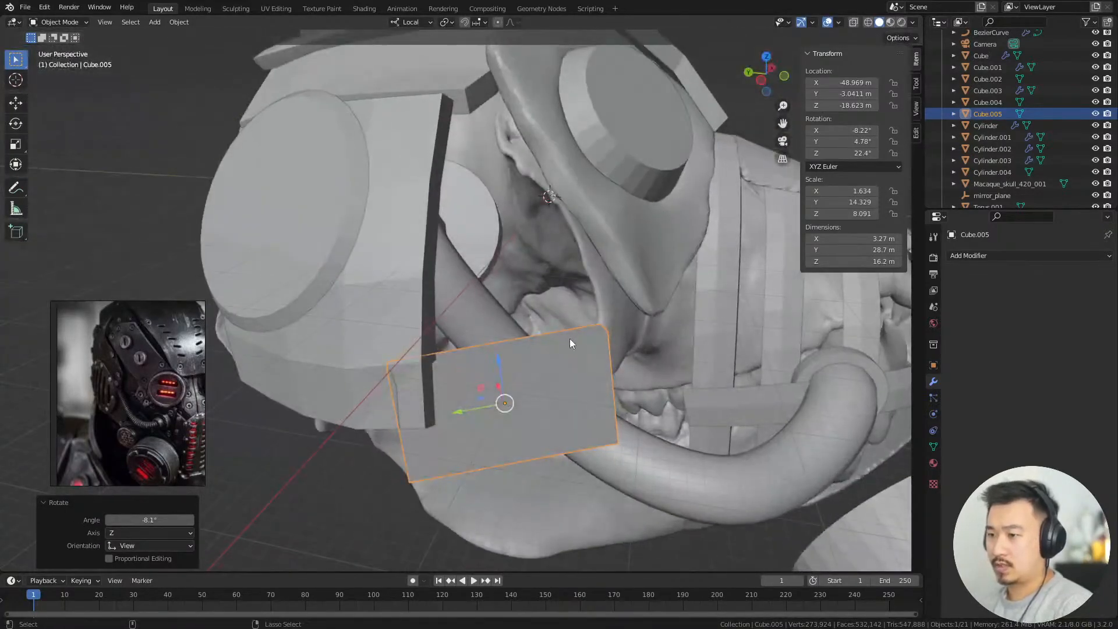
pyautogui.press('Tab')
pyautogui.hotkey('ctrl', 'r')
pyautogui.click(514, 358)
pyautogui.rightClick(513, 358)
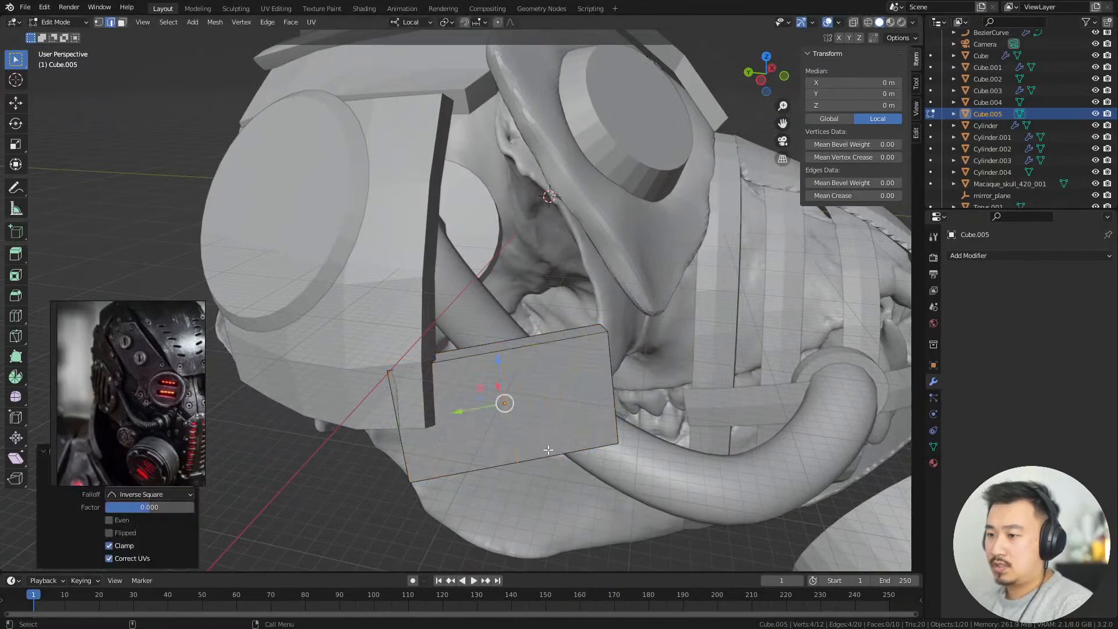
# Select the vertices of the block's front end in wireframe and move them inward toward the cheek
pyautogui.moveTo(675, 492); pyautogui.dragTo(648, 379, button='middle')
pyautogui.rightClick(648, 379)
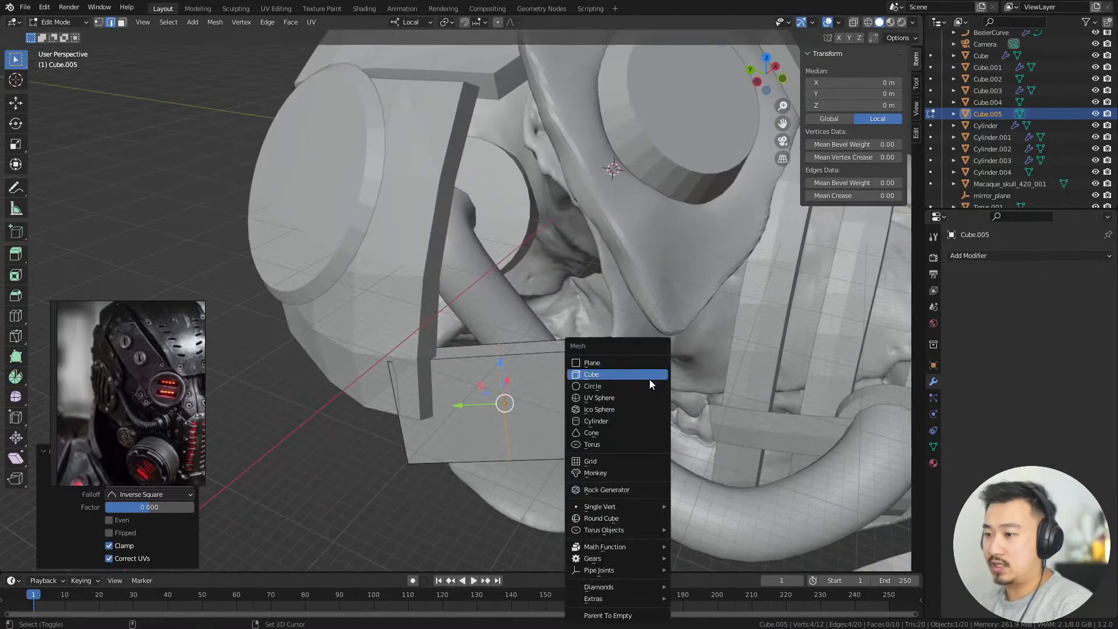
pyautogui.hotkey('shift', 'z')
pyautogui.press('1')
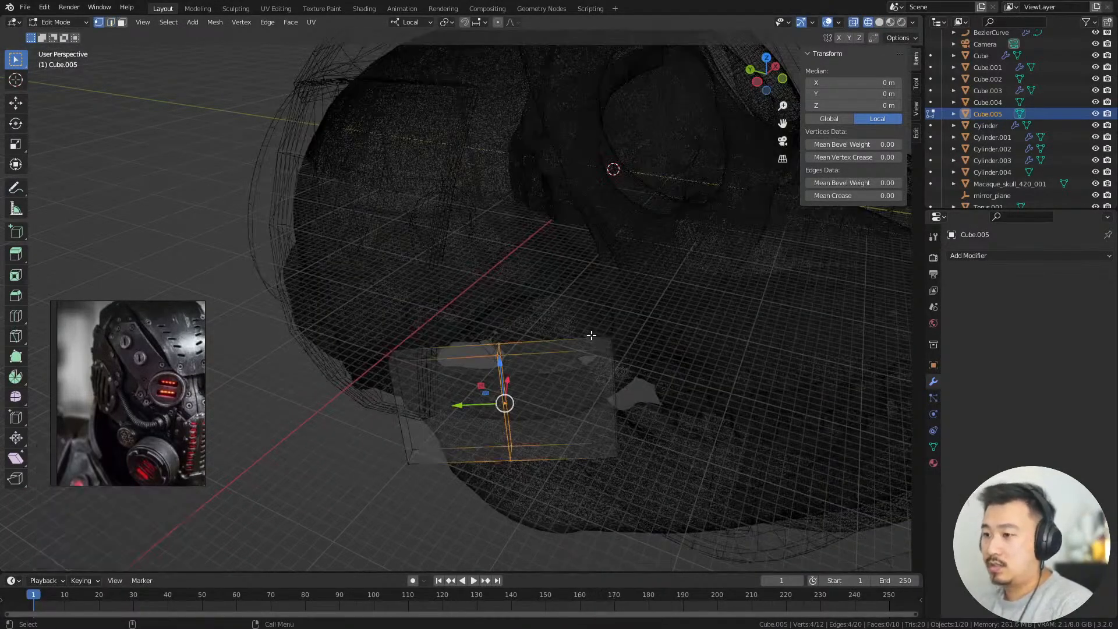
pyautogui.moveTo(569, 316); pyautogui.dragTo(688, 556)
pyautogui.hotkey('shift', 'z')
pyautogui.moveTo(680, 419)
pyautogui.mouseDown(button='middle')
pyautogui.moveTo(641, 424)
pyautogui.moveTo(689, 434)
pyautogui.mouseUp(button='middle')
pyautogui.press('g')
pyautogui.click(679, 429)
pyautogui.press('r')
pyautogui.press('y')
pyautogui.press('y')
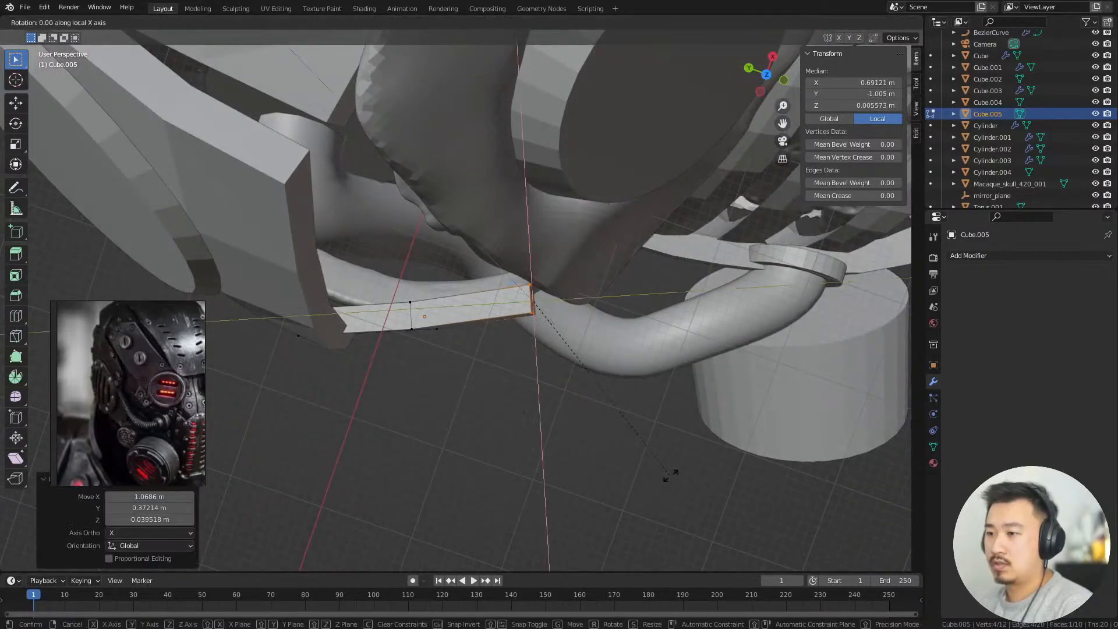
pyautogui.rightClick(701, 465)
# Rotate the block's front end slightly in the view plane to follow the bend of the cheek
pyautogui.press('r')
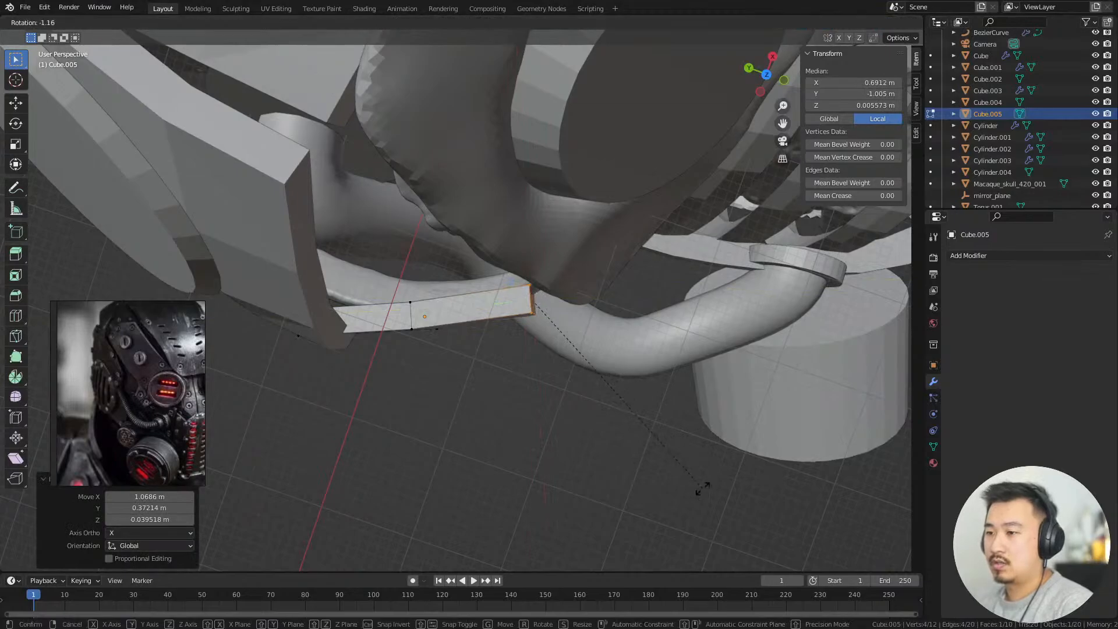
pyautogui.click(725, 472)
pyautogui.moveTo(726, 472); pyautogui.dragTo(692, 303, button='middle')
# Select the vertices of the block's rear end and angle them with a view rotation of about 5.46° and a trackball rotation
pyautogui.moveTo(343, 230); pyautogui.dragTo(531, 468)
pyautogui.hotkey('shift', 'z')
pyautogui.hotkey('shift', 'z')
pyautogui.moveTo(531, 469); pyautogui.dragTo(535, 385, button='middle')
pyautogui.keyDown('shift'); pyautogui.moveTo(535, 384); pyautogui.dragTo(671, 301, button='middle'); pyautogui.keyUp('shift')
pyautogui.press('r')
pyautogui.click(714, 472)
pyautogui.press('r')
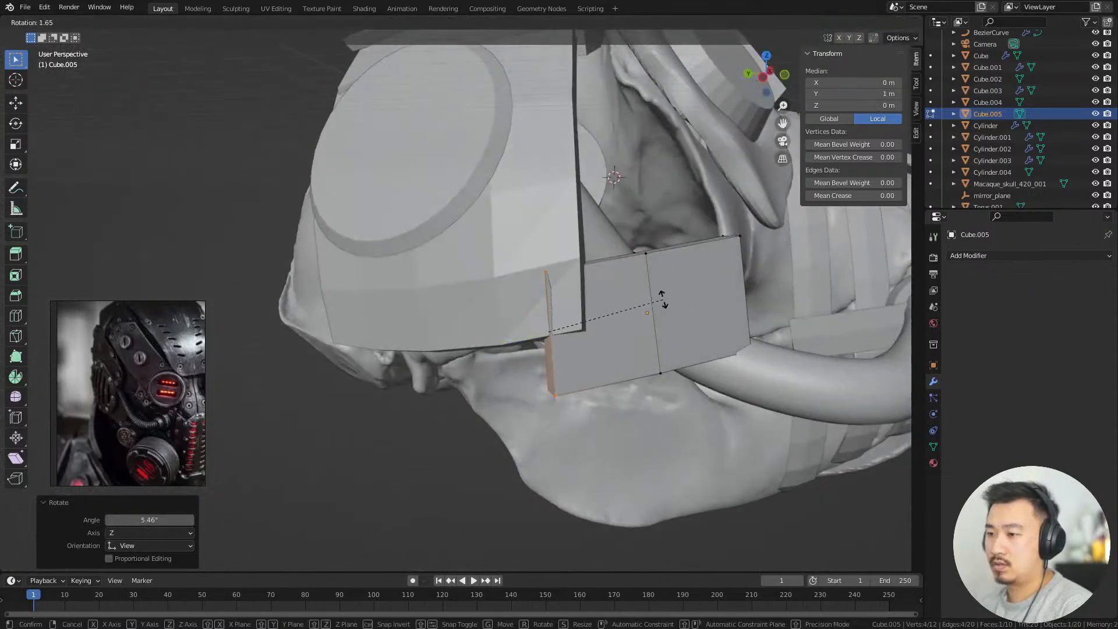
pyautogui.press('r')
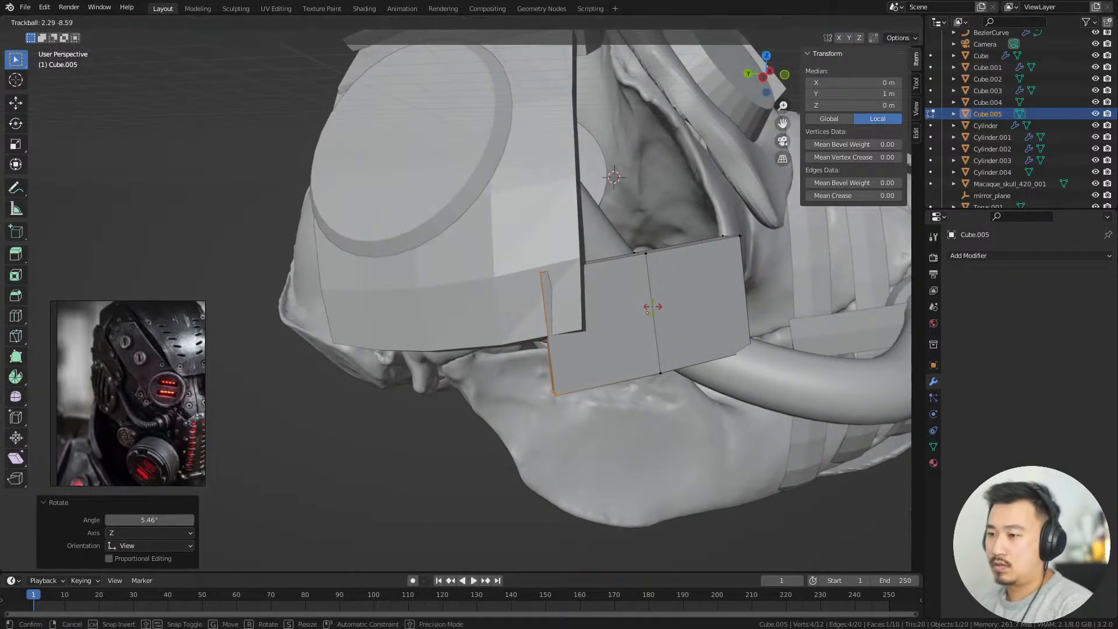
pyautogui.click(642, 310)
# Extrude the block's front end face forward beneath the eye mask's lower tip to lengthen the strap
pyautogui.moveTo(642, 310); pyautogui.dragTo(606, 300, button='middle')
pyautogui.press('Tab')
pyautogui.press('Tab')
pyautogui.click(553, 326)
pyautogui.moveTo(657, 417); pyautogui.dragTo(576, 344, button='middle')
pyautogui.press('e')
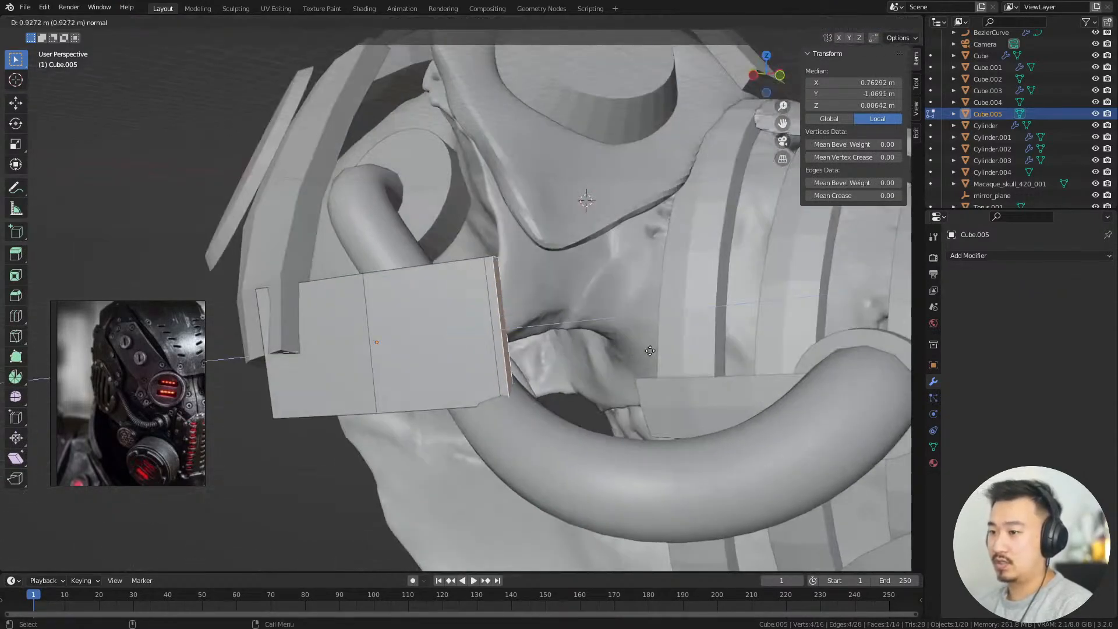
pyautogui.click(740, 321)
pyautogui.moveTo(739, 322); pyautogui.dragTo(761, 369, button='middle')
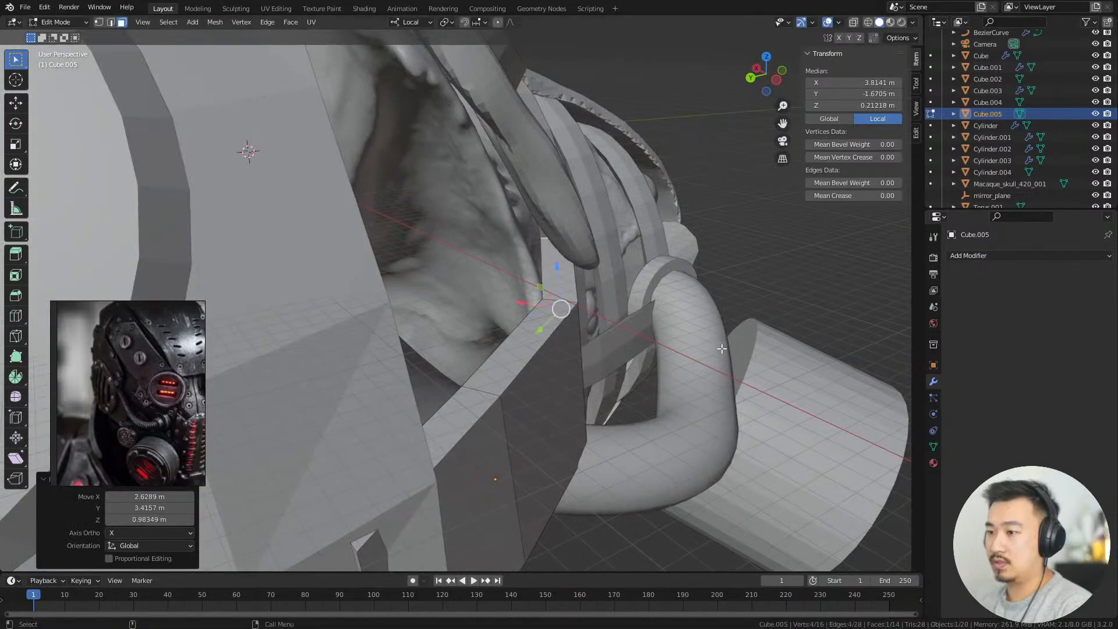
# Extrude the strap's front end face again and move it inward toward the ribbed snout bands
pyautogui.moveTo(722, 348); pyautogui.dragTo(634, 338, button='middle')
pyautogui.moveTo(669, 378); pyautogui.dragTo(721, 364, button='middle')
pyautogui.press('e')
pyautogui.moveTo(727, 319); pyautogui.dragTo(682, 403, button='middle')
pyautogui.press('g')
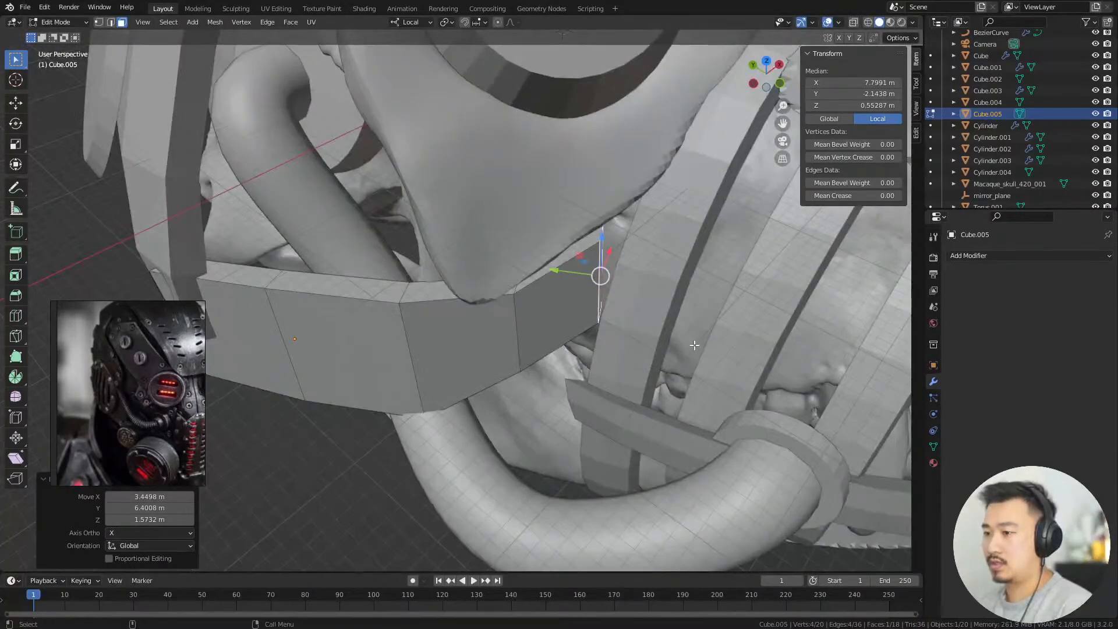
# Reposition the strap's front end face so that it meets the first snout band above the hose
pyautogui.scroll(-5, 717, 362)
pyautogui.scroll(5, 592, 327)
pyautogui.keyDown('alt'); pyautogui.moveTo(576, 364); pyautogui.dragTo(598, 316); pyautogui.keyUp('alt')
pyautogui.moveTo(658, 382); pyautogui.dragTo(742, 346, button='middle')
pyautogui.scroll(-4, 565, 352)
pyautogui.scroll(-3, 604, 350)
pyautogui.scroll(4, 565, 425)
pyautogui.scroll(-4, 565, 425)
pyautogui.scroll(3, 534, 351)
pyautogui.scroll(3, 644, 376)
pyautogui.click(660, 390)
pyautogui.press('g')
pyautogui.press('g')
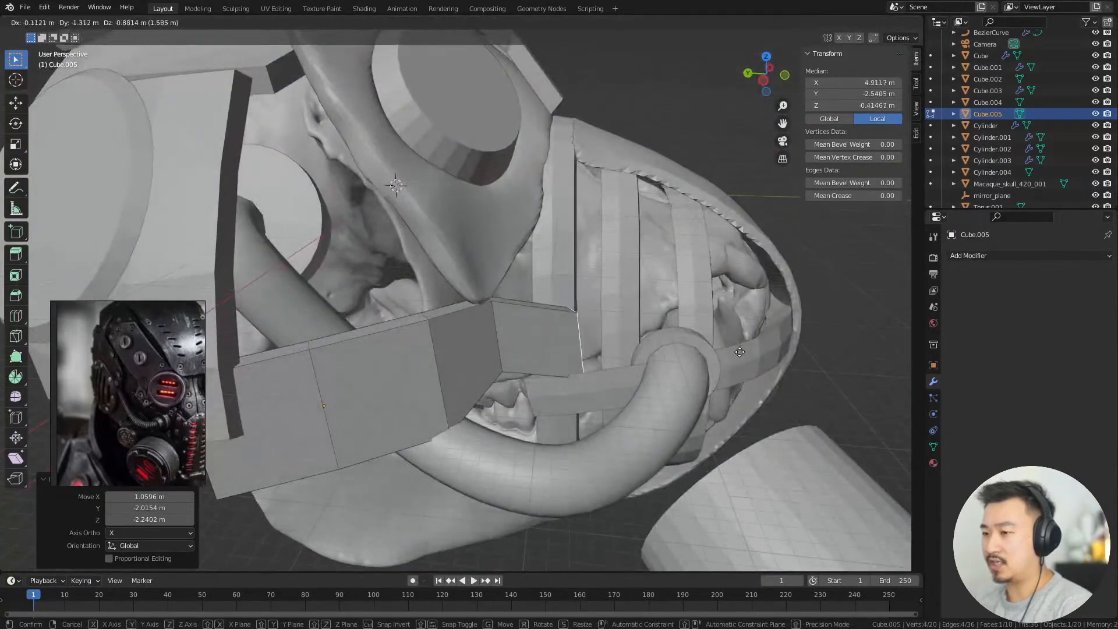
# Add a loop cut to the strap's front segment and shift the new edges to bend the strap around the cheek
pyautogui.scroll(2, 636, 321)
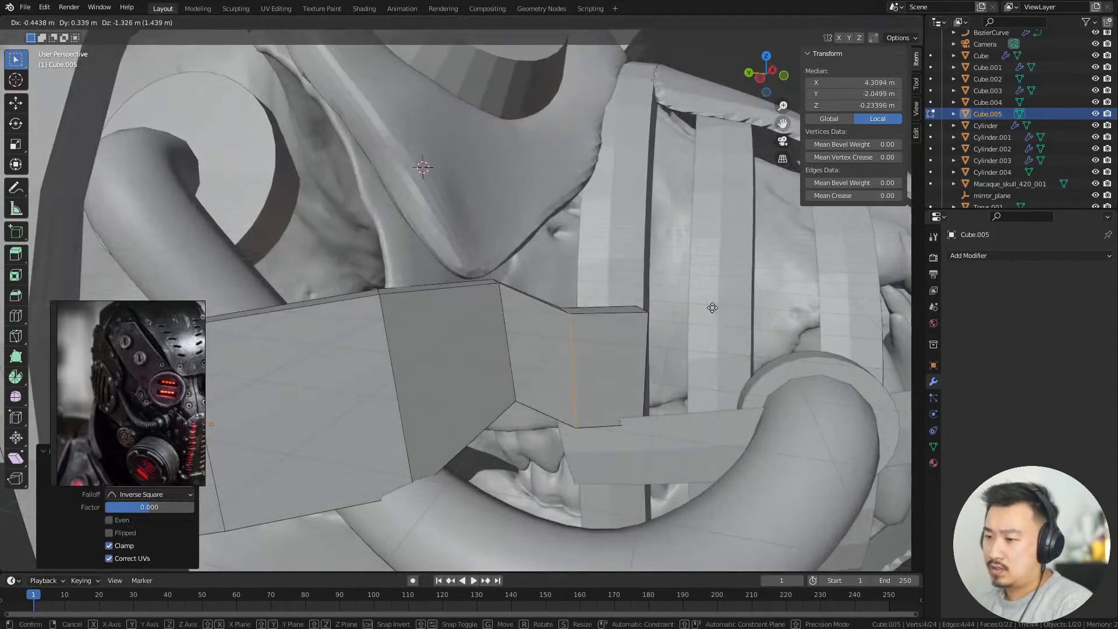
pyautogui.click(694, 300)
pyautogui.moveTo(693, 300); pyautogui.dragTo(644, 391, button='middle')
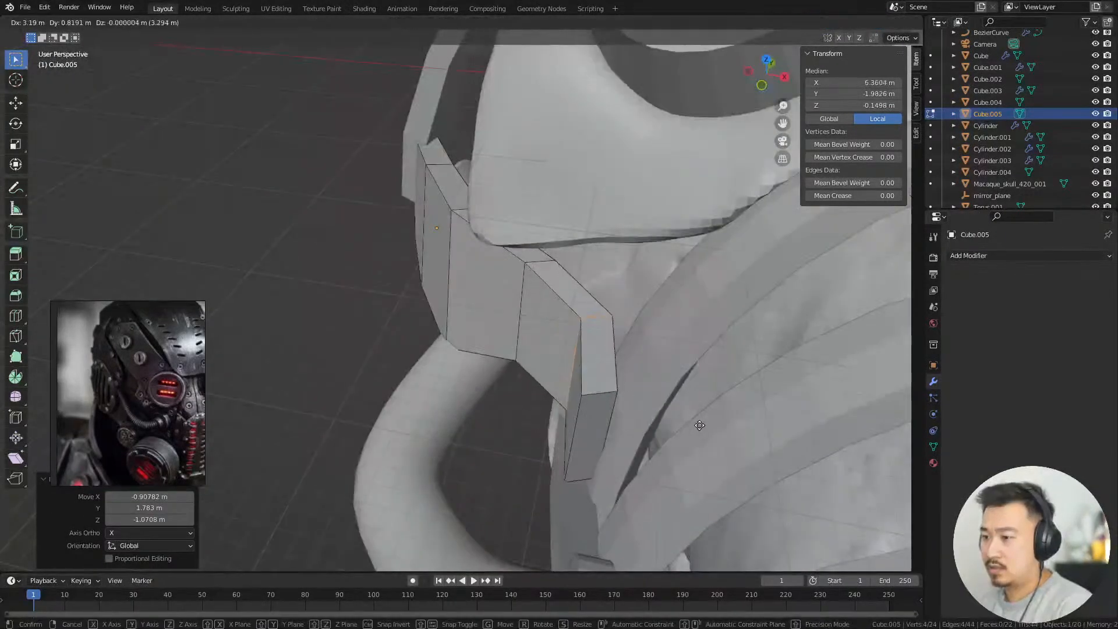
pyautogui.moveTo(681, 424); pyautogui.dragTo(726, 382, button='middle')
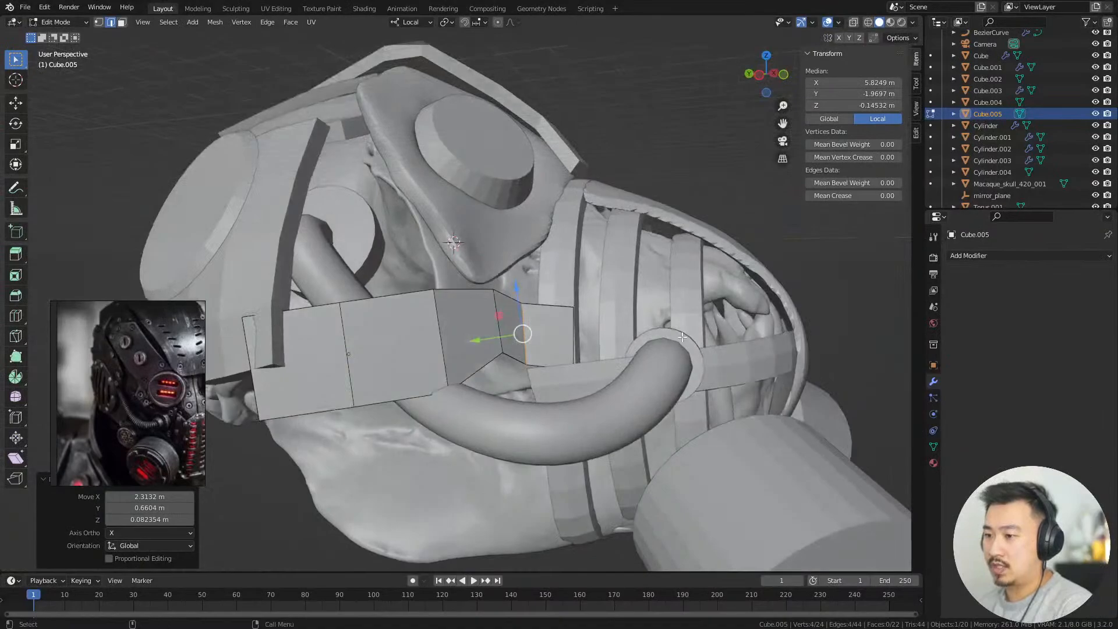
# Rotate the strap's front end face by about 8.67° to align it with the first snout band
pyautogui.click(673, 156)
pyautogui.keyDown('alt'); pyautogui.moveTo(691, 173); pyautogui.dragTo(573, 233); pyautogui.keyUp('alt')
pyautogui.scroll(3, 573, 279)
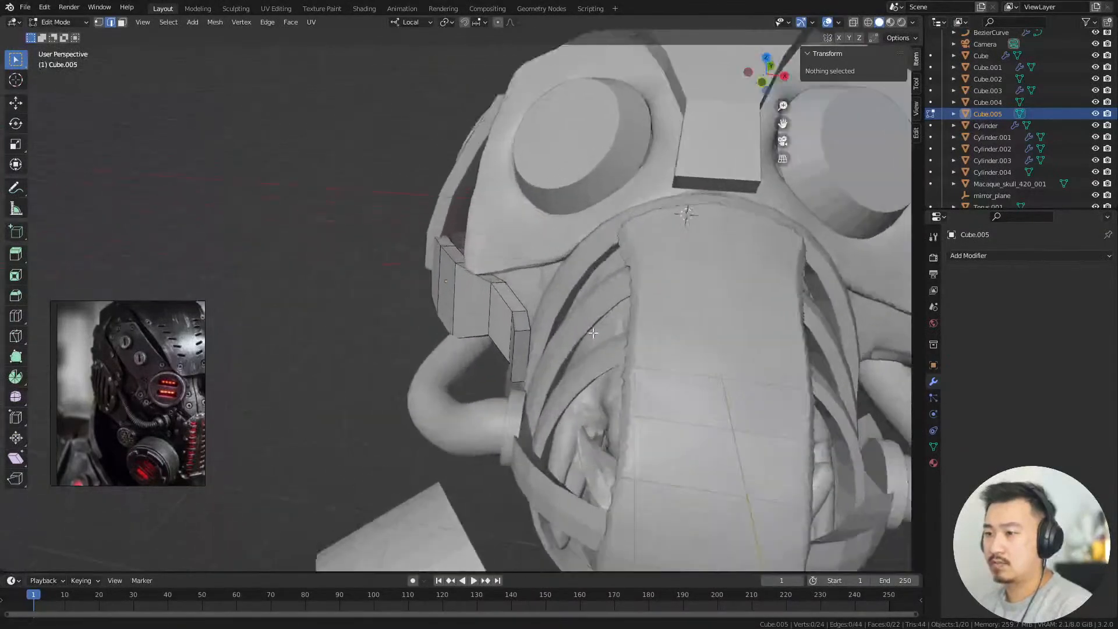
pyautogui.keyDown('alt'); pyautogui.moveTo(573, 318); pyautogui.dragTo(609, 333); pyautogui.keyUp('alt')
pyautogui.scroll(3, 609, 334)
pyautogui.press('3')
pyautogui.click(590, 383)
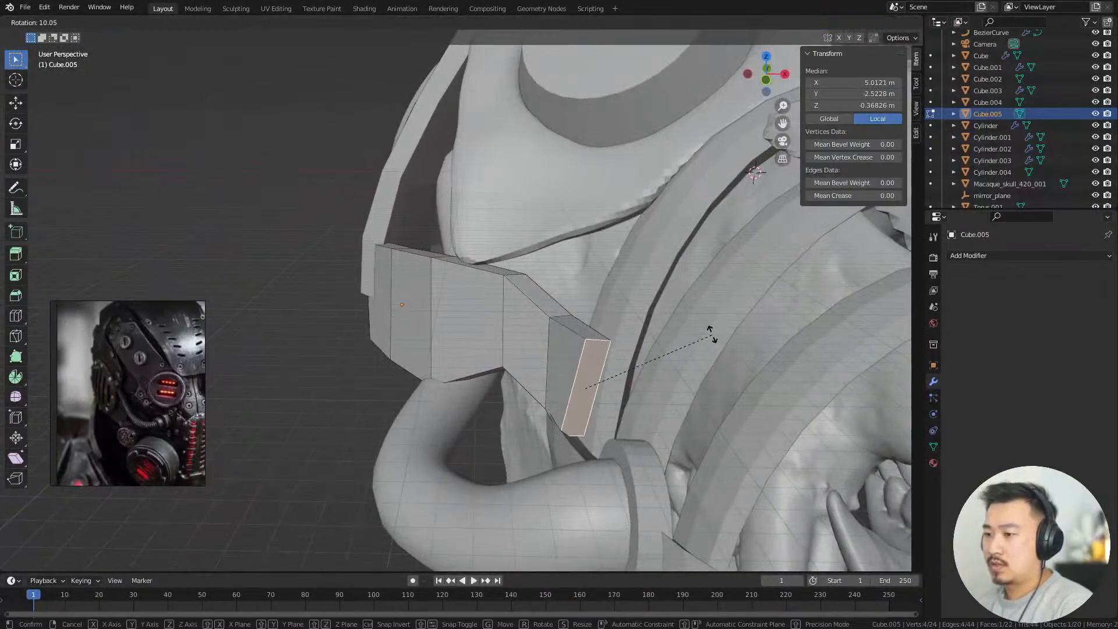
pyautogui.click(708, 337)
pyautogui.keyDown('alt'); pyautogui.moveTo(707, 337); pyautogui.dragTo(756, 294); pyautogui.keyUp('alt')
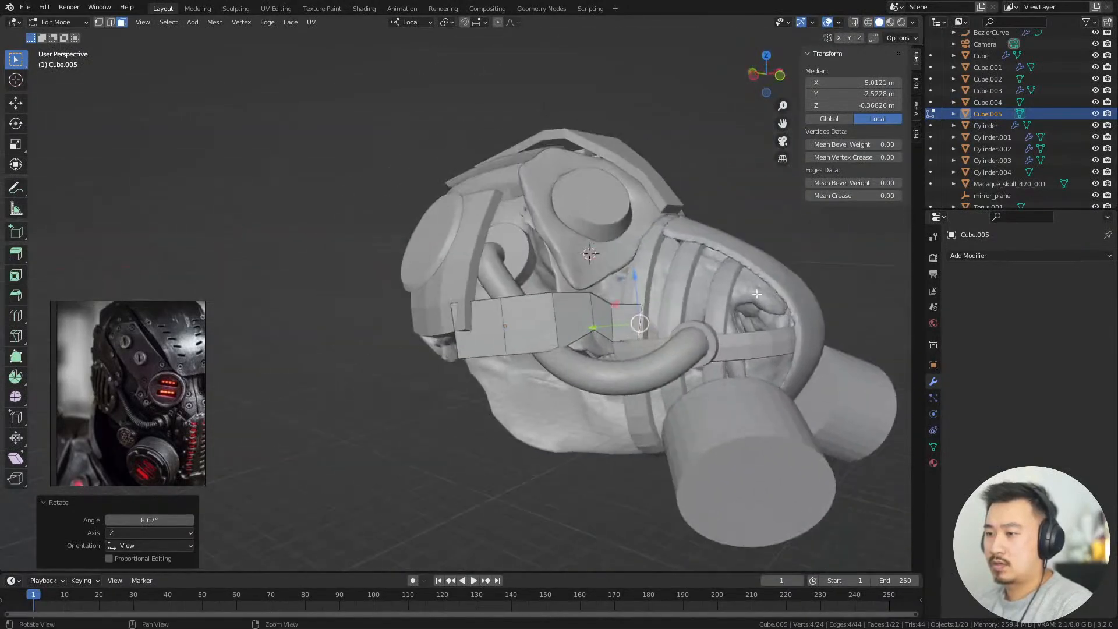
# Move the strap's edge loop beneath the eye mask's lower tip down by about 1.42 m
pyautogui.keyDown('alt'); pyautogui.moveTo(756, 293); pyautogui.dragTo(716, 210, button='right'); pyautogui.keyUp('alt')
pyautogui.keyDown('alt'); pyautogui.moveTo(716, 209); pyautogui.dragTo(564, 194, button='middle'); pyautogui.keyUp('alt')
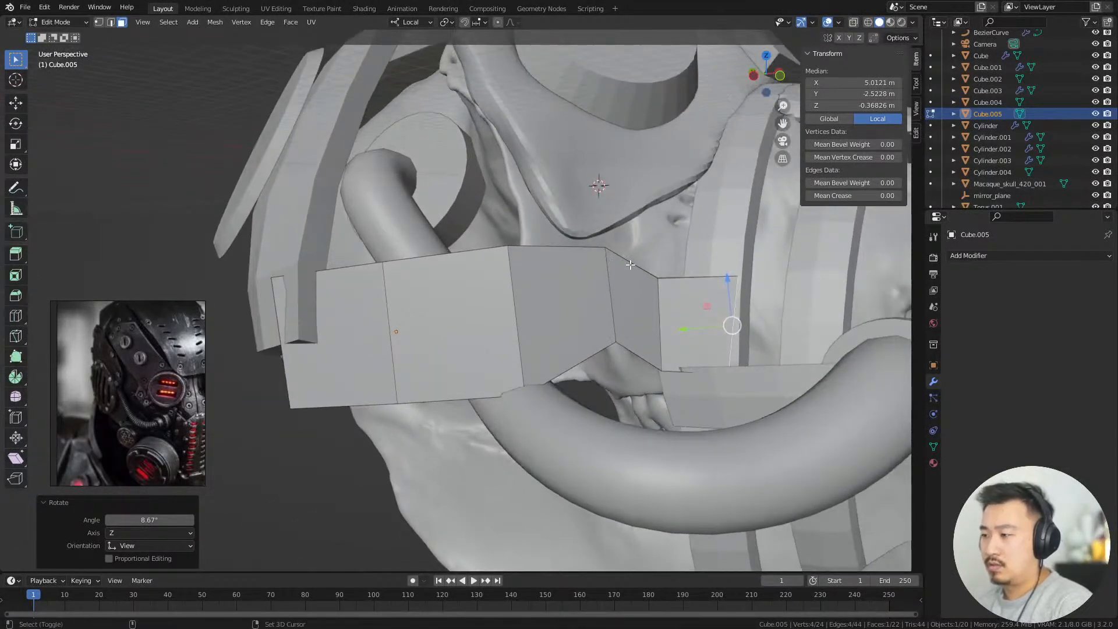
pyautogui.hotkey('alt', 'z')
pyautogui.hotkey('alt', 'z')
pyautogui.press('1')
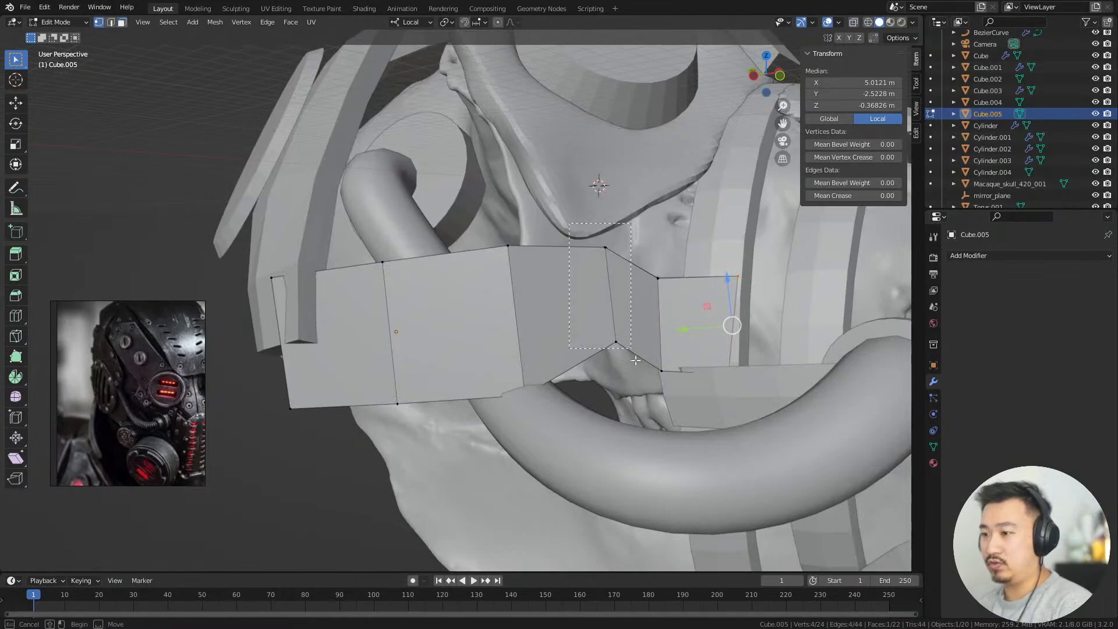
pyautogui.hotkey('alt', 'z')
pyautogui.hotkey('shift', 'z')
pyautogui.moveTo(717, 269)
pyautogui.keyDown('alt'); pyautogui.mouseDown(button='right')
pyautogui.moveTo(723, 334)
pyautogui.moveTo(783, 369)
pyautogui.mouseUp(button='right'); pyautogui.keyUp('alt')
pyautogui.click(718, 331)
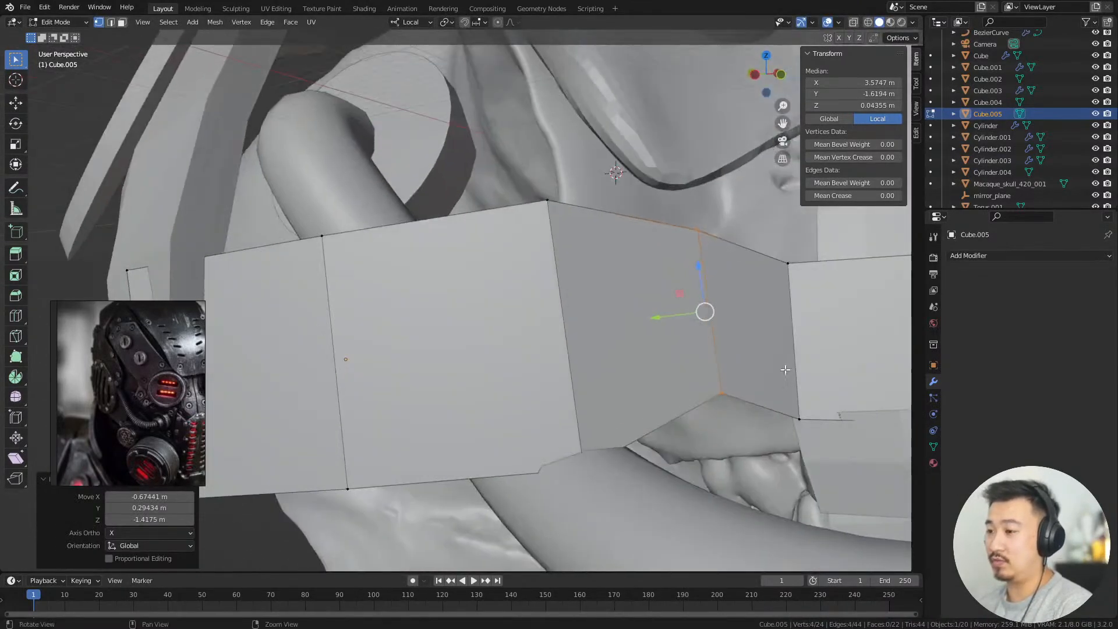
# Rotate the edge loop below the mask tip and shift it slightly forward to even out the strap's bend
pyautogui.keyDown('alt'); pyautogui.moveTo(784, 369); pyautogui.dragTo(739, 395); pyautogui.keyUp('alt')
pyautogui.keyDown('alt'); pyautogui.moveTo(739, 394); pyautogui.dragTo(715, 387, button='right'); pyautogui.keyUp('alt')
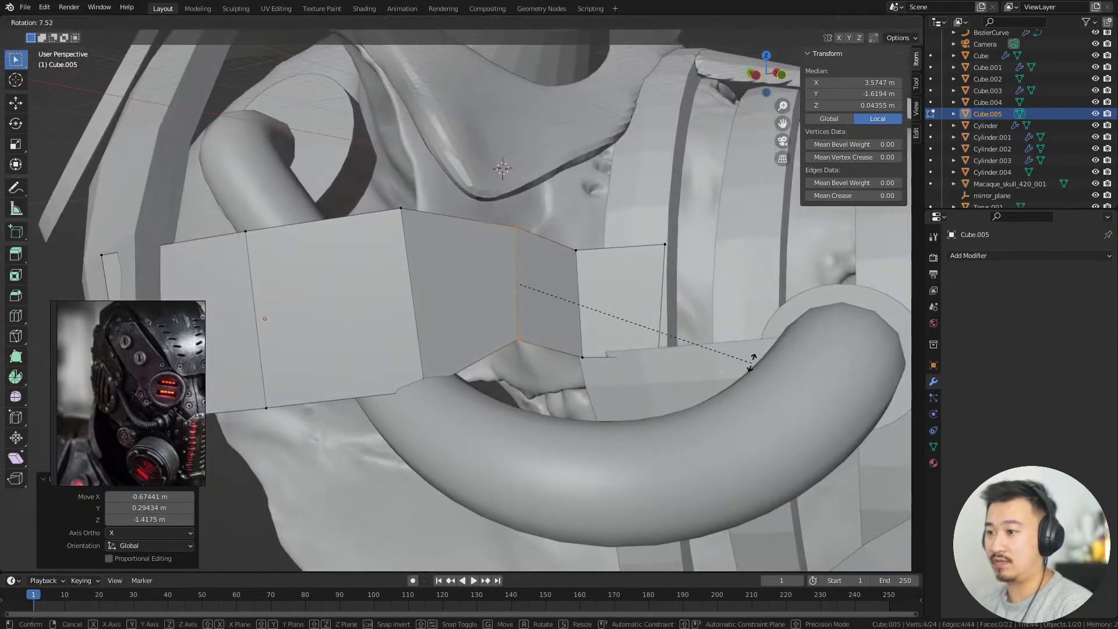
pyautogui.click(746, 326)
pyautogui.keyDown('alt'); pyautogui.moveTo(746, 326); pyautogui.dragTo(724, 250); pyautogui.keyUp('alt')
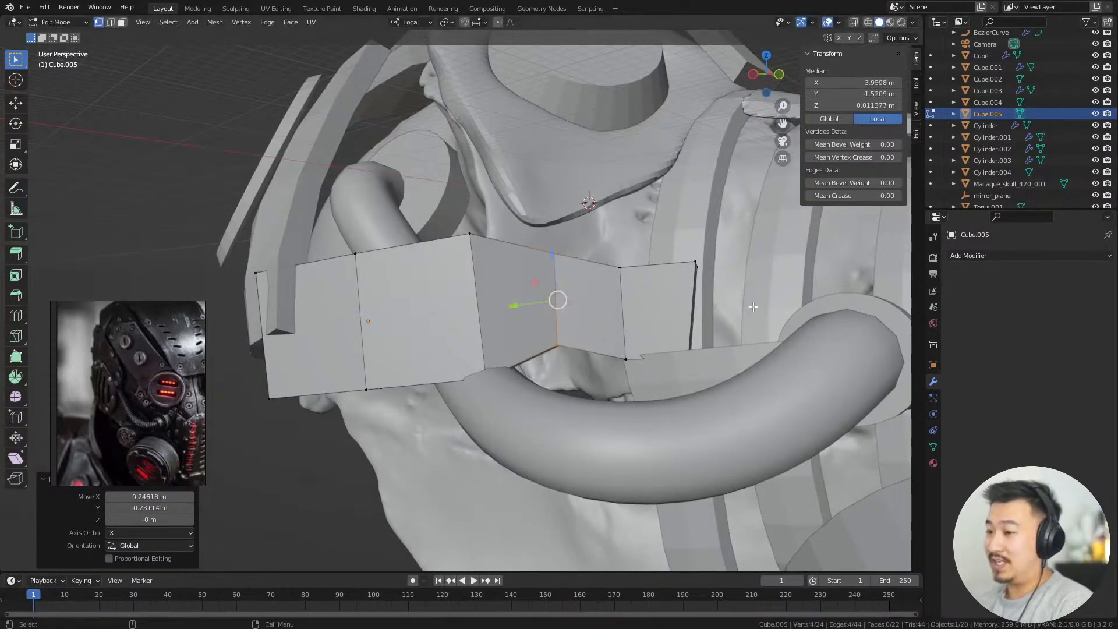
pyautogui.keyDown('alt'); pyautogui.moveTo(760, 309); pyautogui.dragTo(640, 344); pyautogui.keyUp('alt')
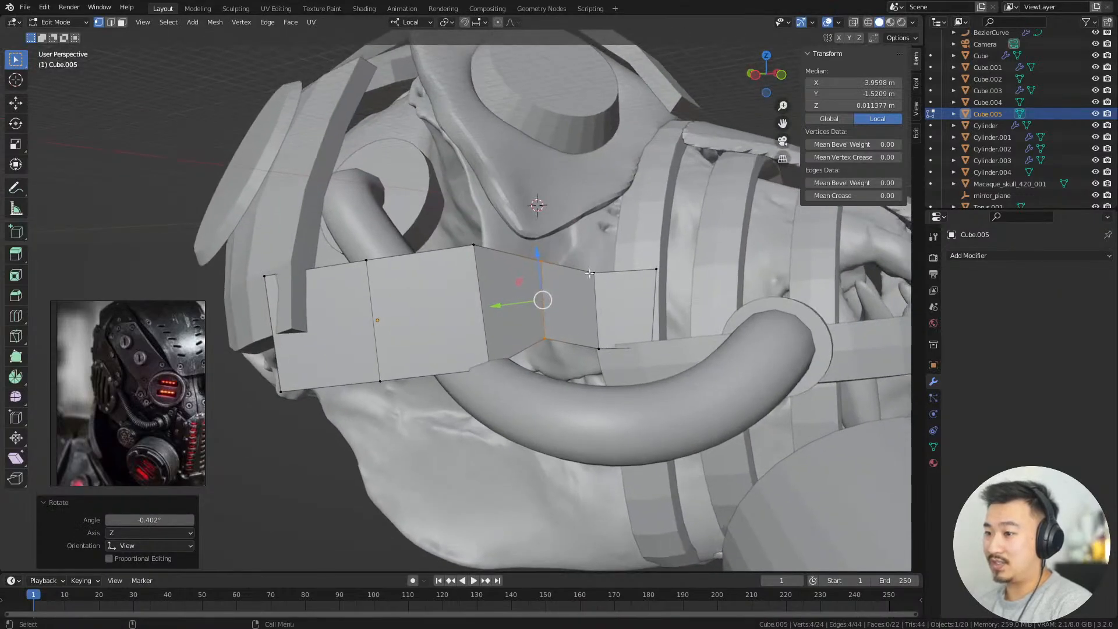
# Reposition the edge loop behind the strap's front segment to smooth its transition to the snout
pyautogui.hotkey('alt', 'z')
pyautogui.hotkey('alt', 'z')
pyautogui.keyDown('alt'); pyautogui.moveTo(640, 345); pyautogui.dragTo(742, 242, button='right'); pyautogui.keyUp('alt')
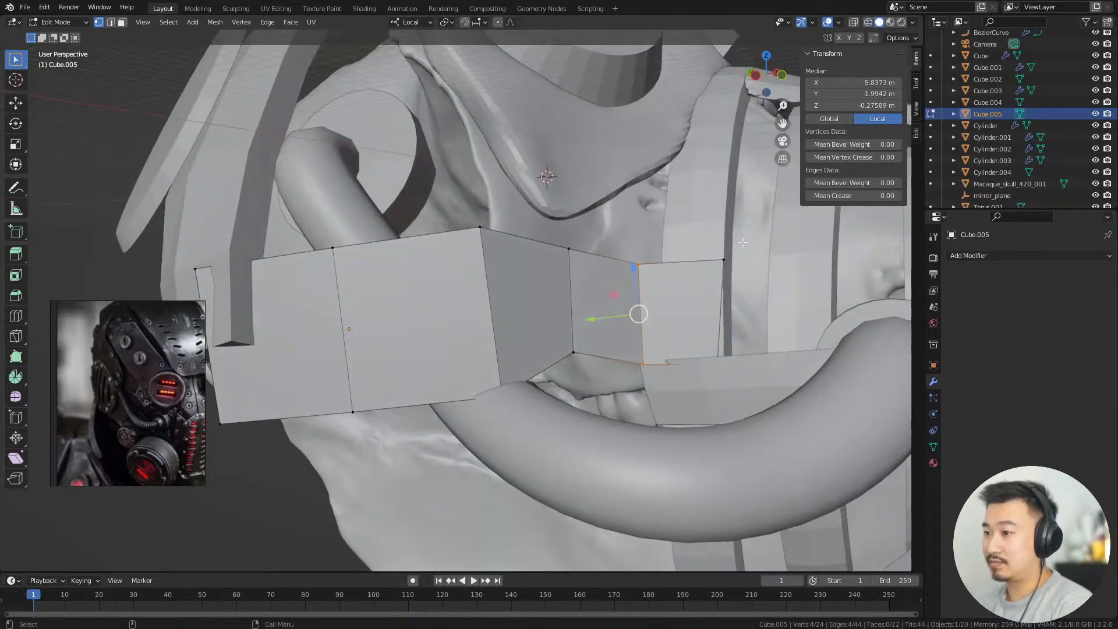
pyautogui.click(766, 284)
pyautogui.keyDown('alt'); pyautogui.moveTo(767, 284); pyautogui.dragTo(725, 309); pyautogui.keyUp('alt')
pyautogui.click(708, 380)
pyautogui.press('g')
# Lower the edge loop at the strap's widest cheek bend and scale it to about 0.807
pyautogui.hotkey('shift', 'z')
pyautogui.moveTo(507, 220)
pyautogui.mouseDown()
pyautogui.moveTo(591, 497)
pyautogui.moveTo(733, 367)
pyautogui.mouseUp()
pyautogui.hotkey('shift', 'z')
pyautogui.keyDown('alt'); pyautogui.moveTo(763, 422); pyautogui.dragTo(764, 412); pyautogui.keyUp('alt')
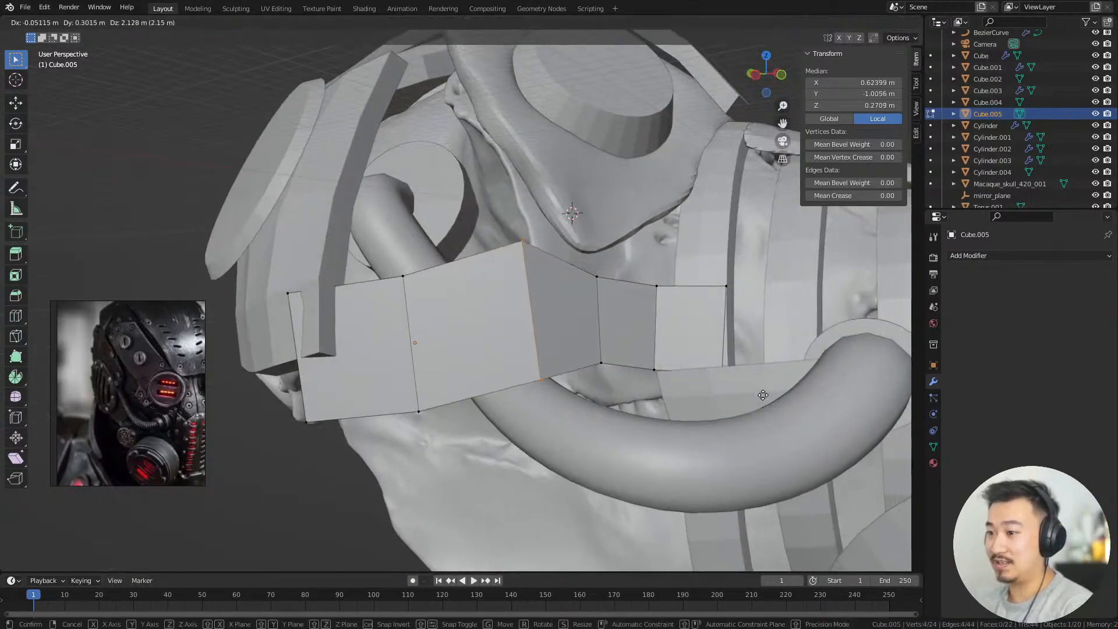
pyautogui.click(772, 403)
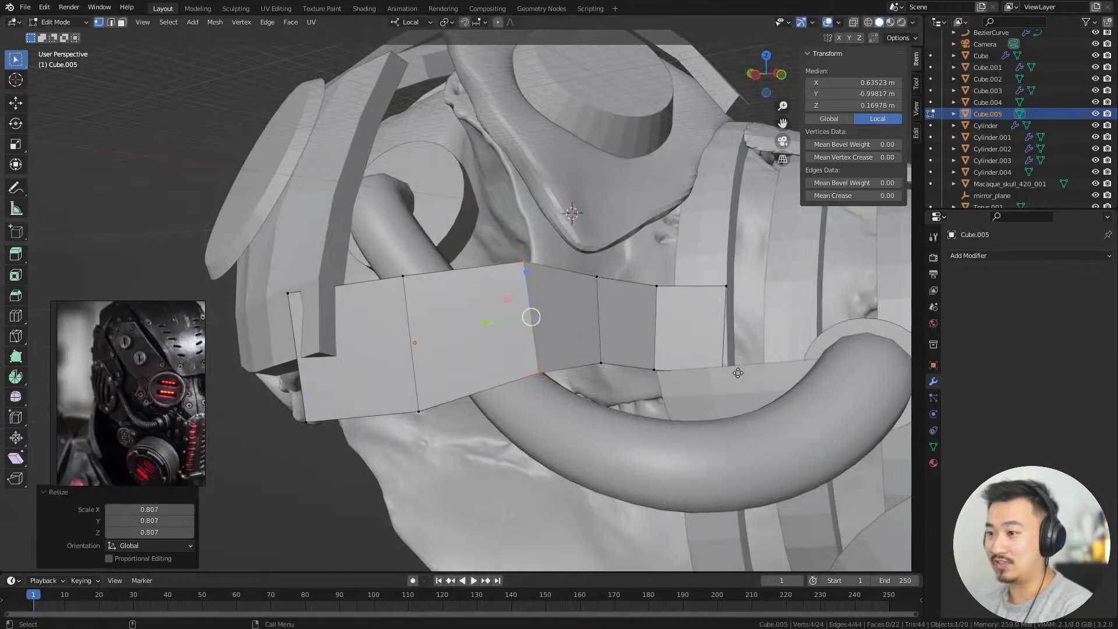
# Move the strap's rear end face inward beneath the helmet's side plate
pyautogui.scroll(-4, 735, 379)
pyautogui.keyDown('alt'); pyautogui.moveTo(722, 349); pyautogui.dragTo(443, 268); pyautogui.keyUp('alt')
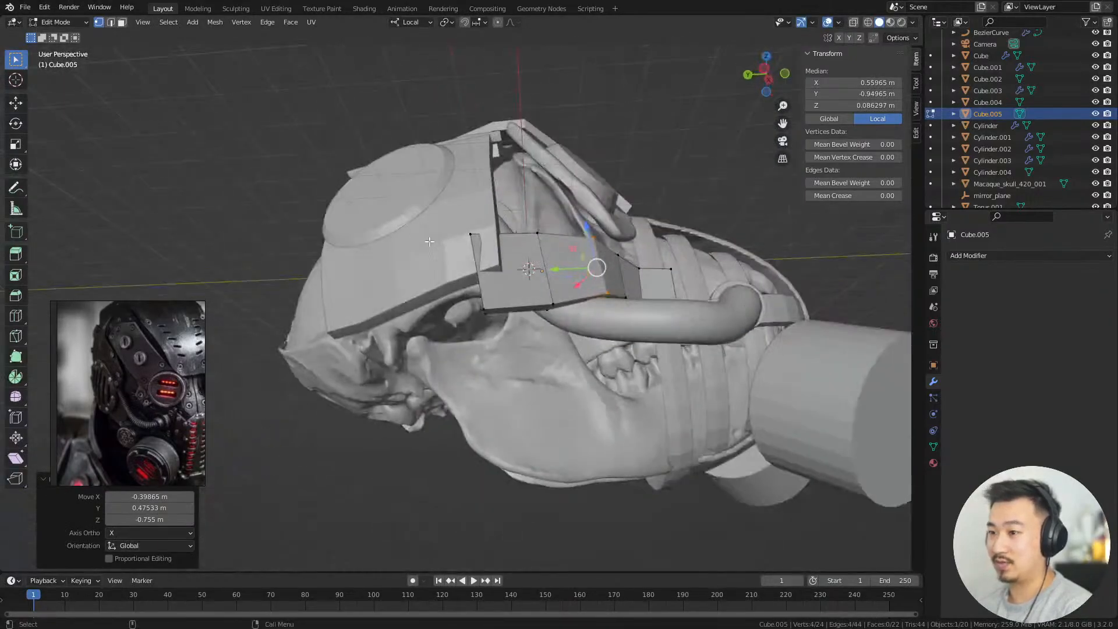
pyautogui.click(438, 261)
pyautogui.hotkey('shift', 'z')
pyautogui.moveTo(438, 215); pyautogui.dragTo(514, 362)
pyautogui.hotkey('shift', 'z')
pyautogui.keyDown('alt'); pyautogui.moveTo(679, 349); pyautogui.dragTo(677, 233); pyautogui.keyUp('alt')
pyautogui.press('g')
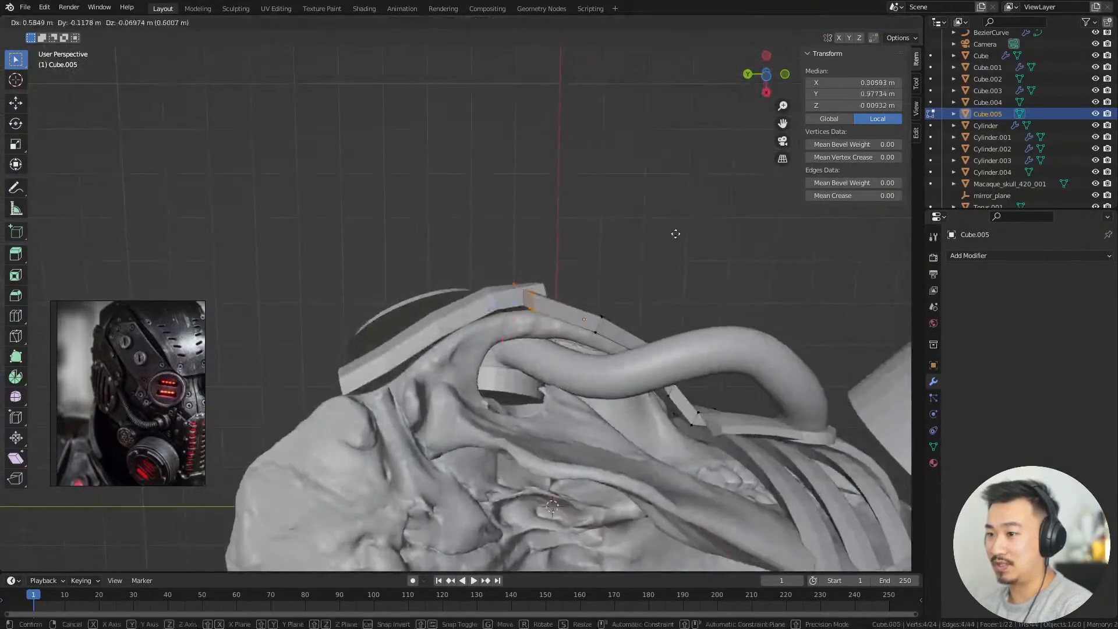
pyautogui.click(663, 244)
# Resize and reposition the strap's rear end face to fit it between the side plate and the skull
pyautogui.scroll(3, 697, 262)
pyautogui.keyDown('alt'); pyautogui.moveTo(696, 274); pyautogui.dragTo(707, 286); pyautogui.keyUp('alt')
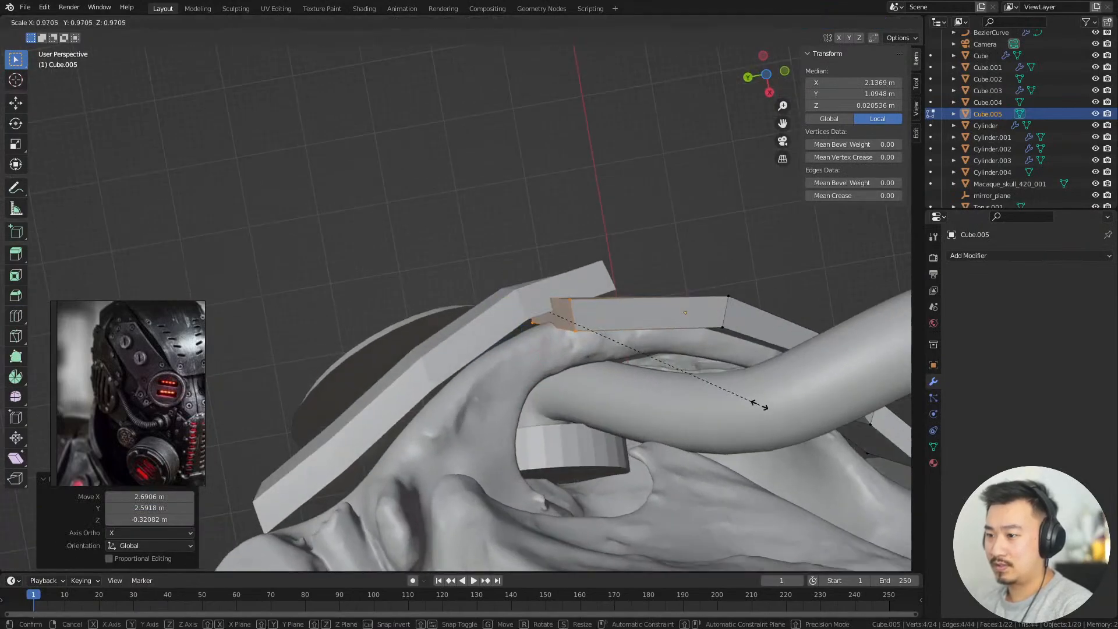
pyautogui.moveTo(784, 392); pyautogui.dragTo(577, 496, button='middle')
pyautogui.moveTo(682, 452); pyautogui.dragTo(788, 360, button='middle')
pyautogui.click(749, 295)
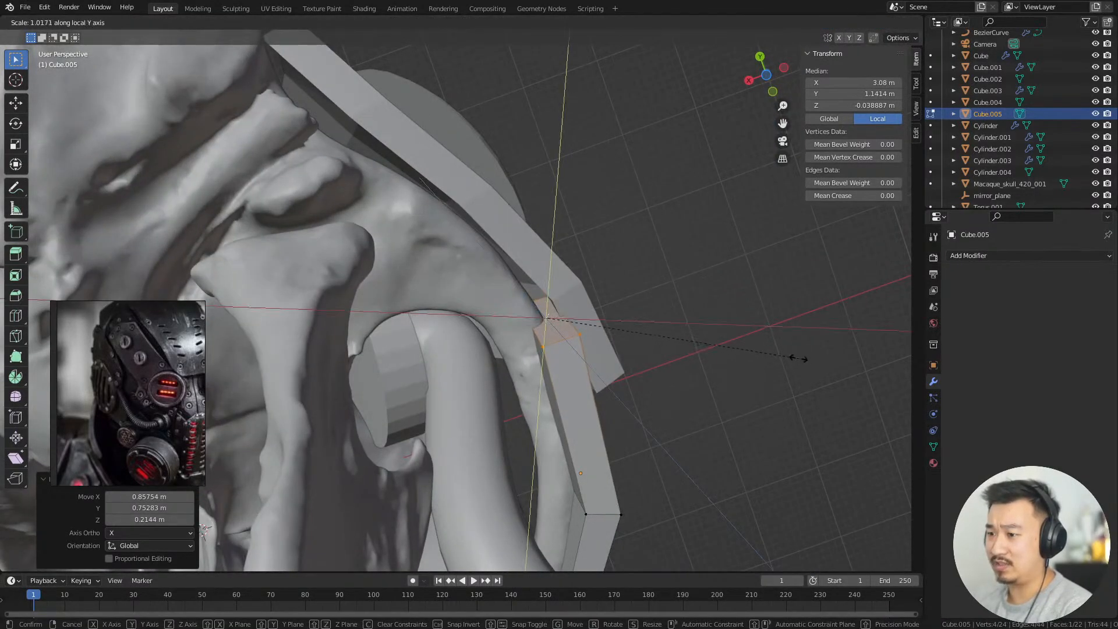
pyautogui.rightClick(737, 368)
pyautogui.keyDown('alt'); pyautogui.moveTo(737, 367); pyautogui.dragTo(772, 402); pyautogui.keyUp('alt')
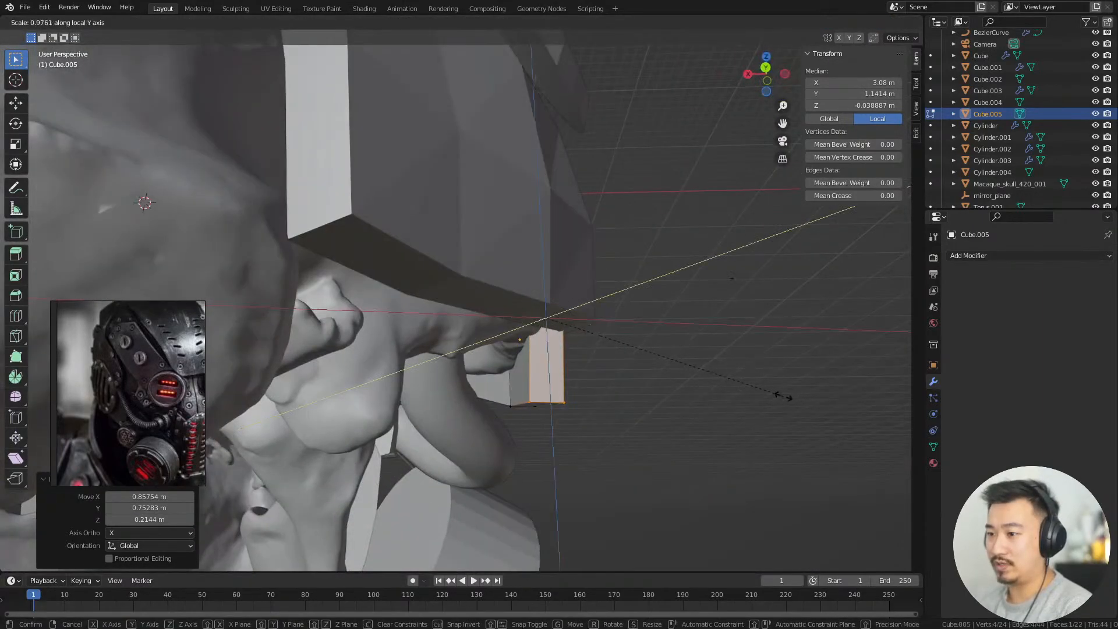
pyautogui.click(651, 381)
pyautogui.moveTo(650, 380)
pyautogui.mouseDown(button='middle')
pyautogui.moveTo(654, 329)
pyautogui.moveTo(693, 334)
pyautogui.moveTo(673, 329)
pyautogui.moveTo(675, 360)
pyautogui.moveTo(695, 386)
pyautogui.moveTo(673, 406)
pyautogui.mouseUp(button='middle')
pyautogui.click(704, 379)
# Move the edge loop next to the strap's rear end so that the strap wraps around the cheekbone under the side plate
pyautogui.scroll(-3, 673, 406)
pyautogui.hotkey('shift', 'z')
pyautogui.moveTo(501, 217); pyautogui.dragTo(572, 282)
pyautogui.hotkey('shift', 'z')
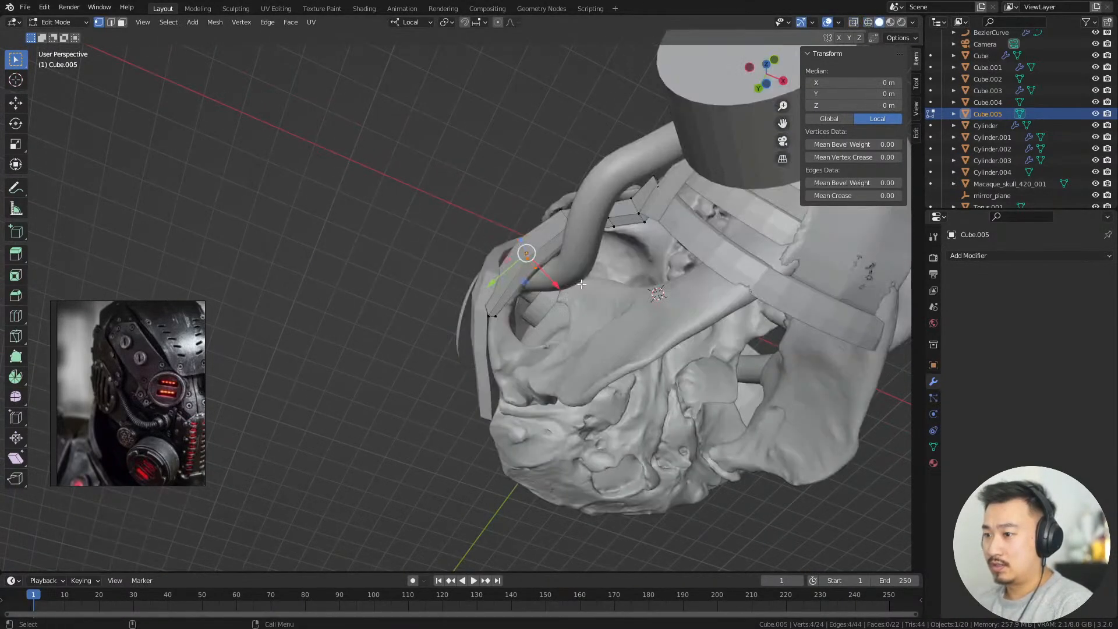
pyautogui.moveTo(581, 284); pyautogui.dragTo(728, 319, button='middle')
pyautogui.scroll(2, 728, 319)
pyautogui.press('g')
pyautogui.click(731, 361)
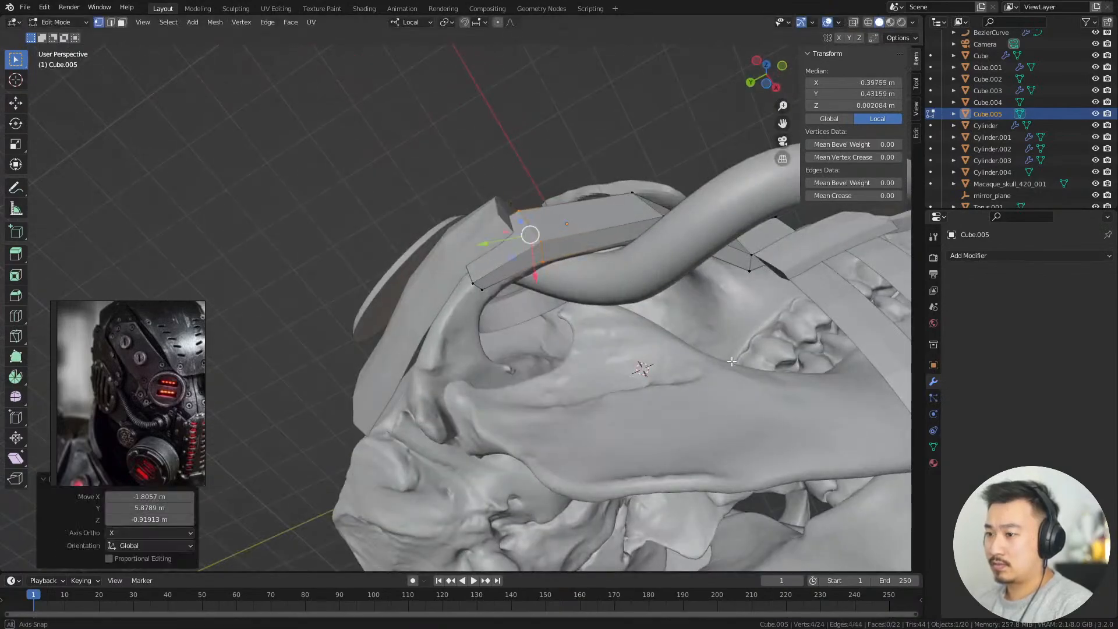
pyautogui.moveTo(731, 361); pyautogui.dragTo(771, 412, button='middle')
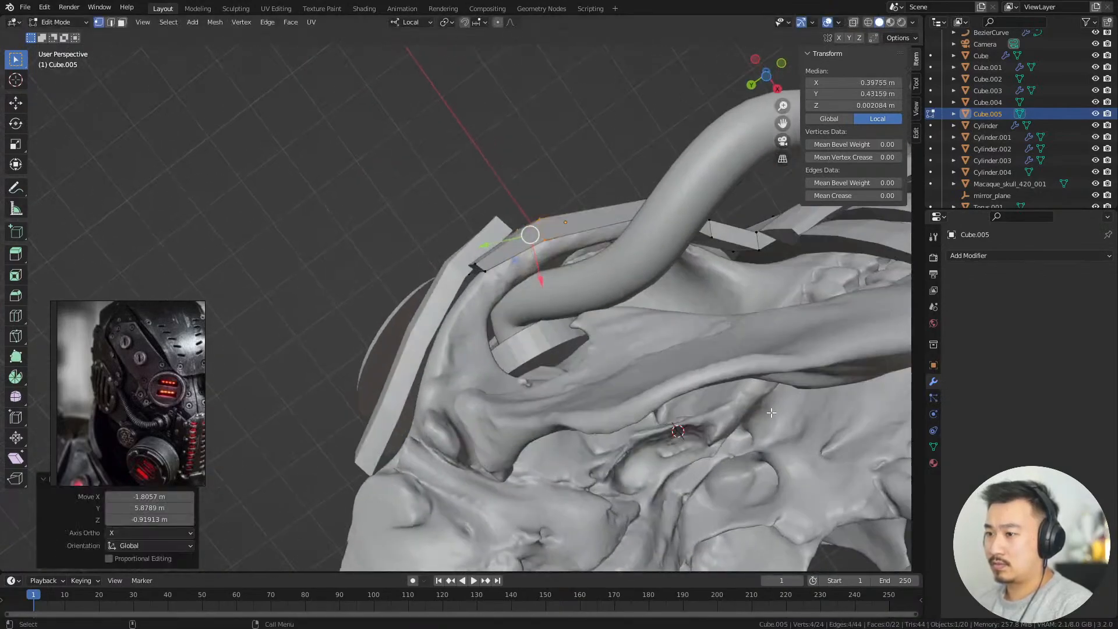
pyautogui.click(671, 338)
pyautogui.scroll(-2, 588, 256)
pyautogui.moveTo(671, 337); pyautogui.dragTo(553, 418, button='middle')
pyautogui.click(671, 436)
pyautogui.scroll(1, 657, 423)
pyautogui.scroll(-4, 553, 418)
# Leave mesh editing and copy the round eyepiece's Mirror modifier to the cheek strap
pyautogui.press('Tab')
pyautogui.moveTo(751, 454); pyautogui.dragTo(647, 294, button='middle')
pyautogui.click(803, 468)
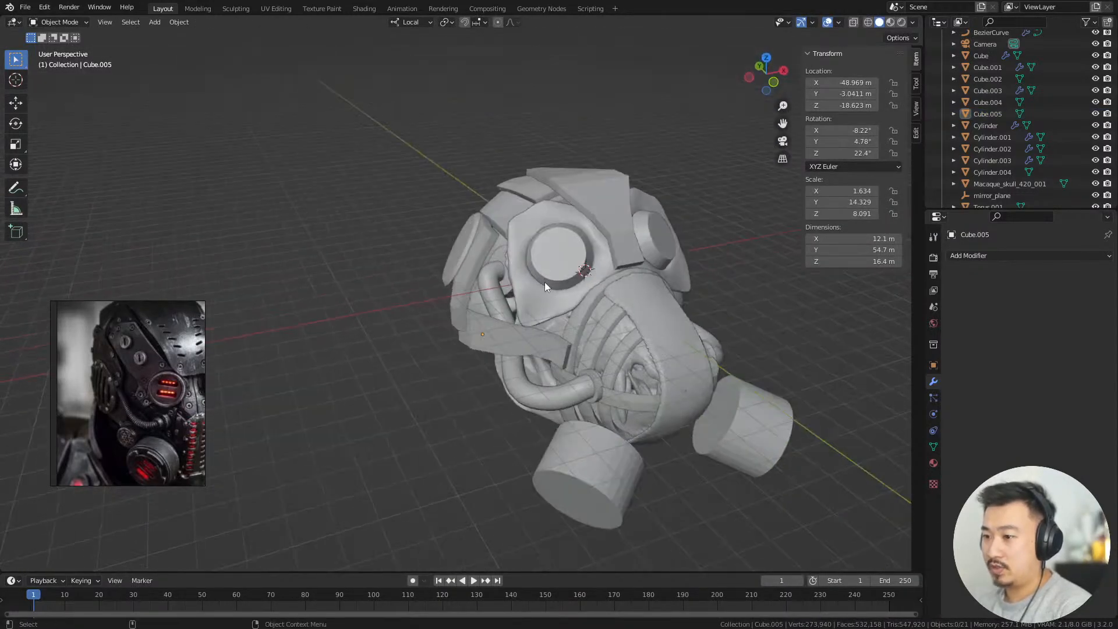
pyautogui.scroll(2, 559, 297)
pyautogui.click(606, 279)
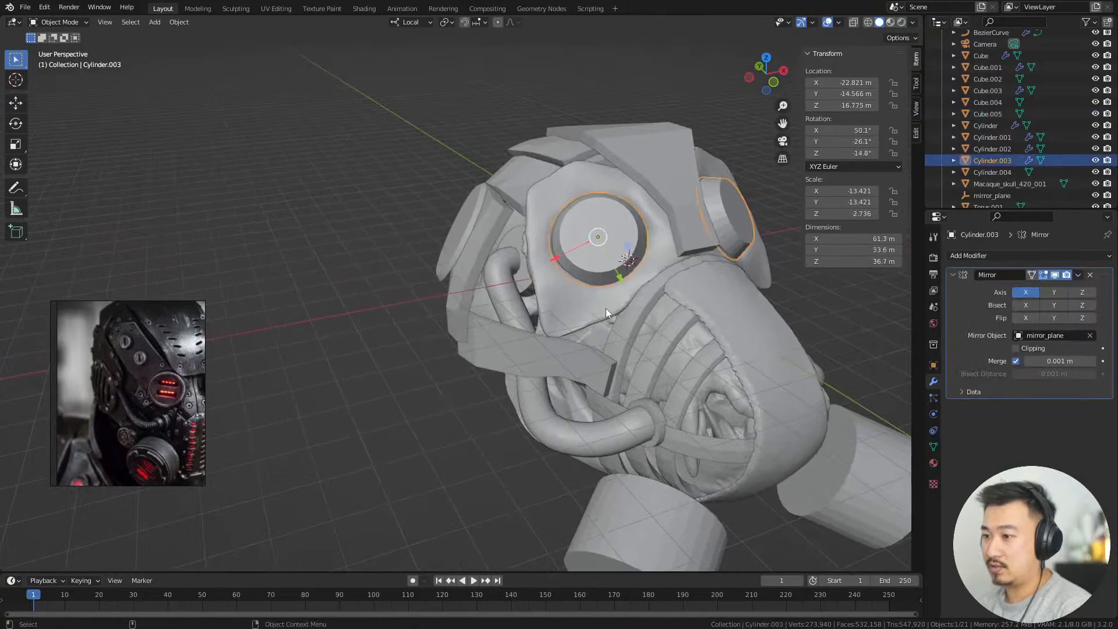
pyautogui.keyDown('shift'); pyautogui.click(588, 363); pyautogui.keyUp('shift')
pyautogui.hotkey('ctrl', 'l')
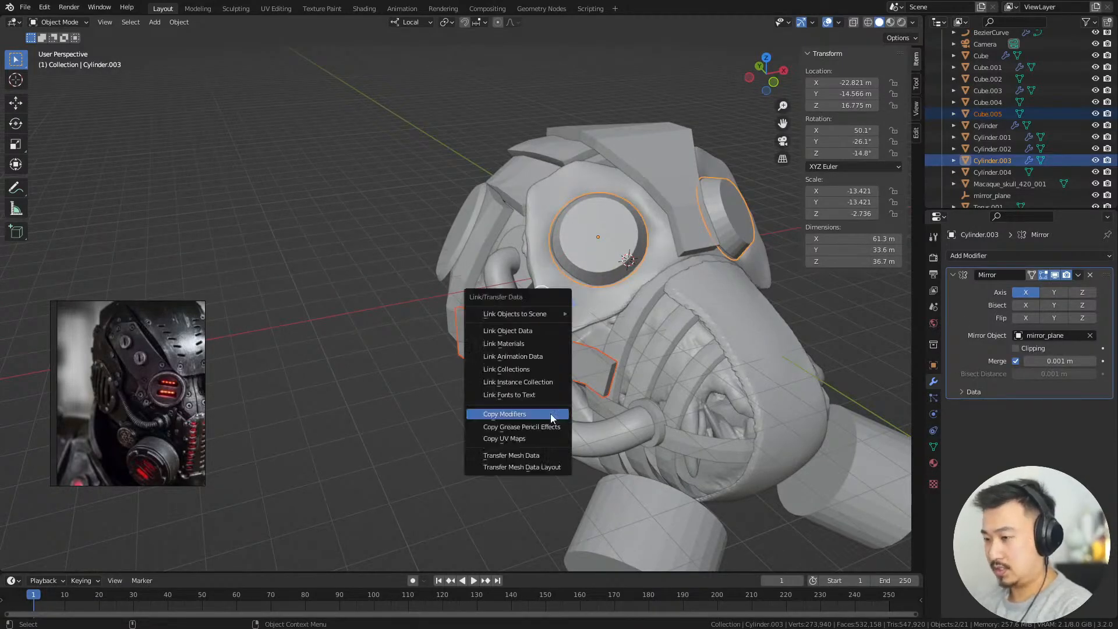
pyautogui.click(550, 414)
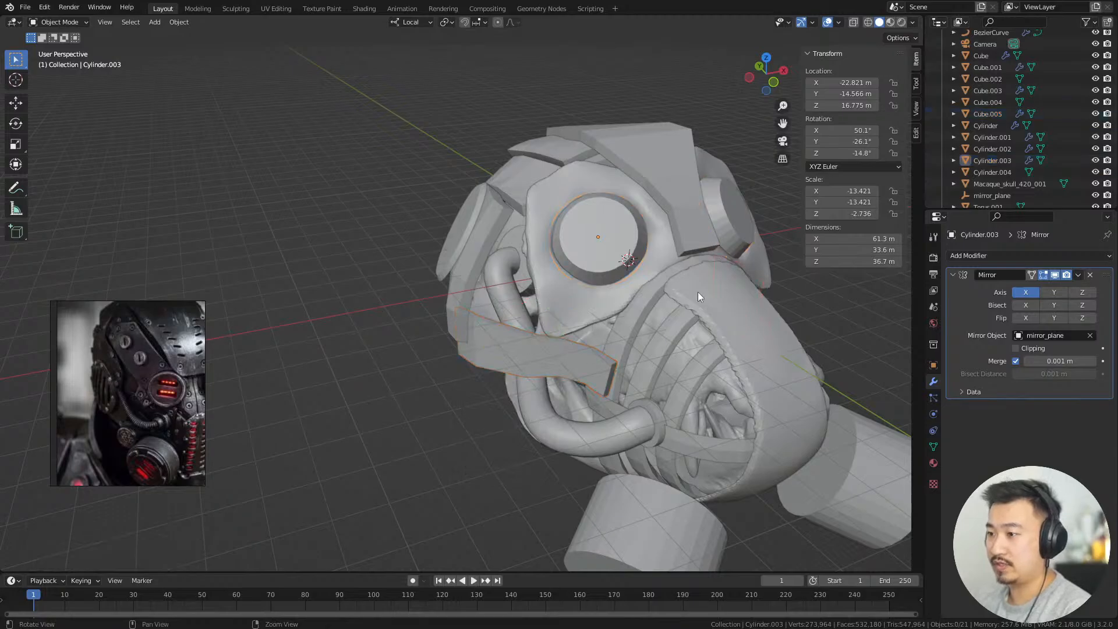
pyautogui.moveTo(698, 292); pyautogui.dragTo(534, 305, button='middle')
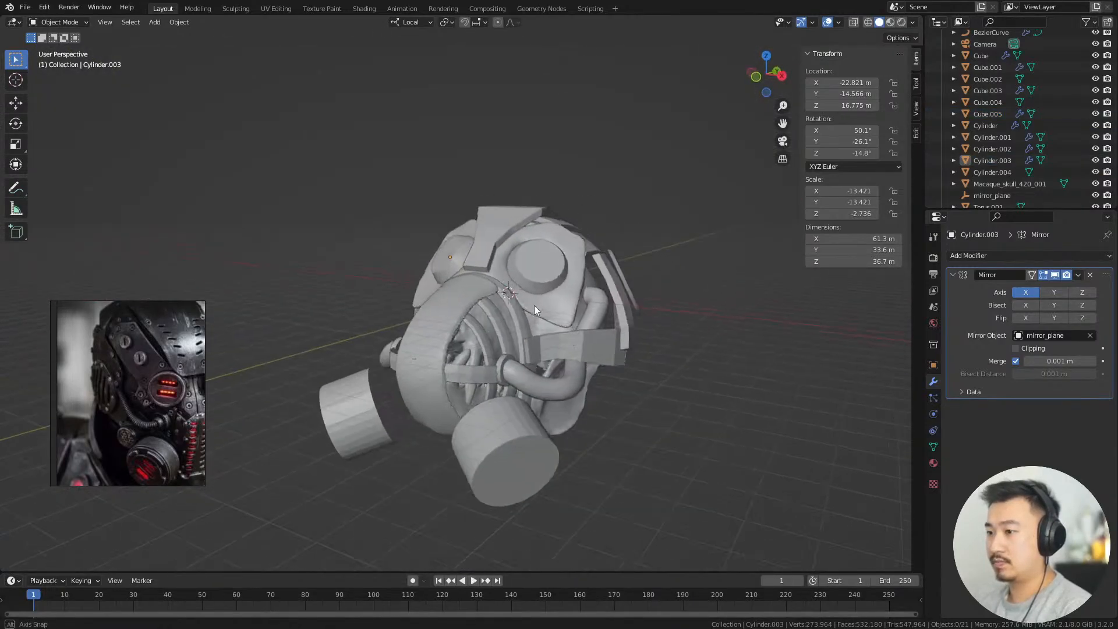
pyautogui.keyDown('alt'); pyautogui.moveTo(534, 305); pyautogui.dragTo(712, 325); pyautogui.keyUp('alt')
pyautogui.scroll(4, 669, 363)
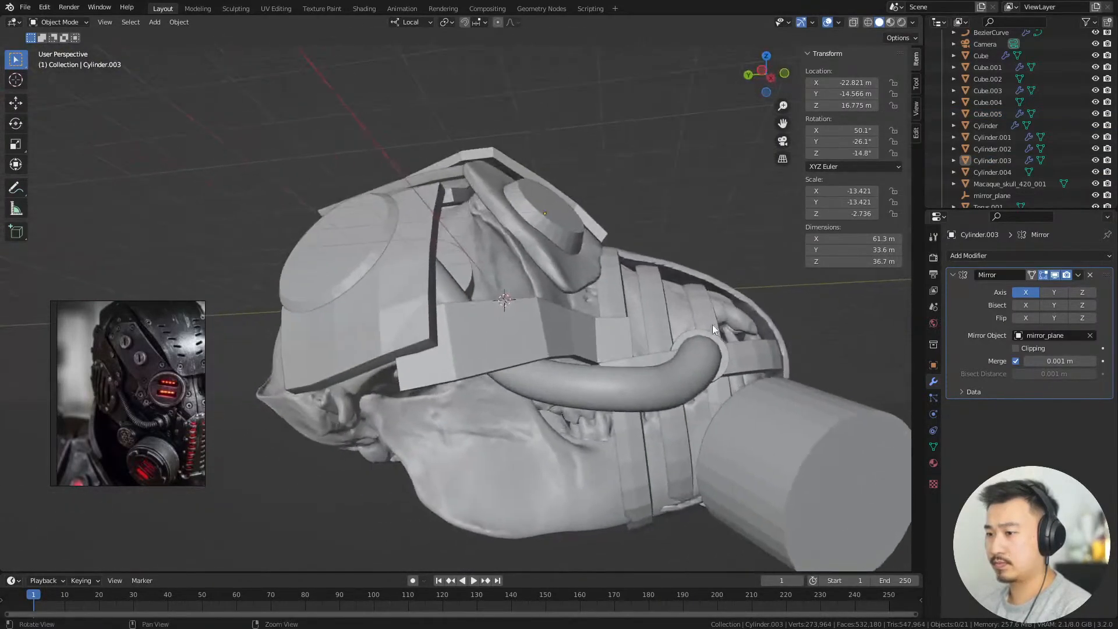
pyautogui.moveTo(713, 329); pyautogui.dragTo(428, 286, button='middle')
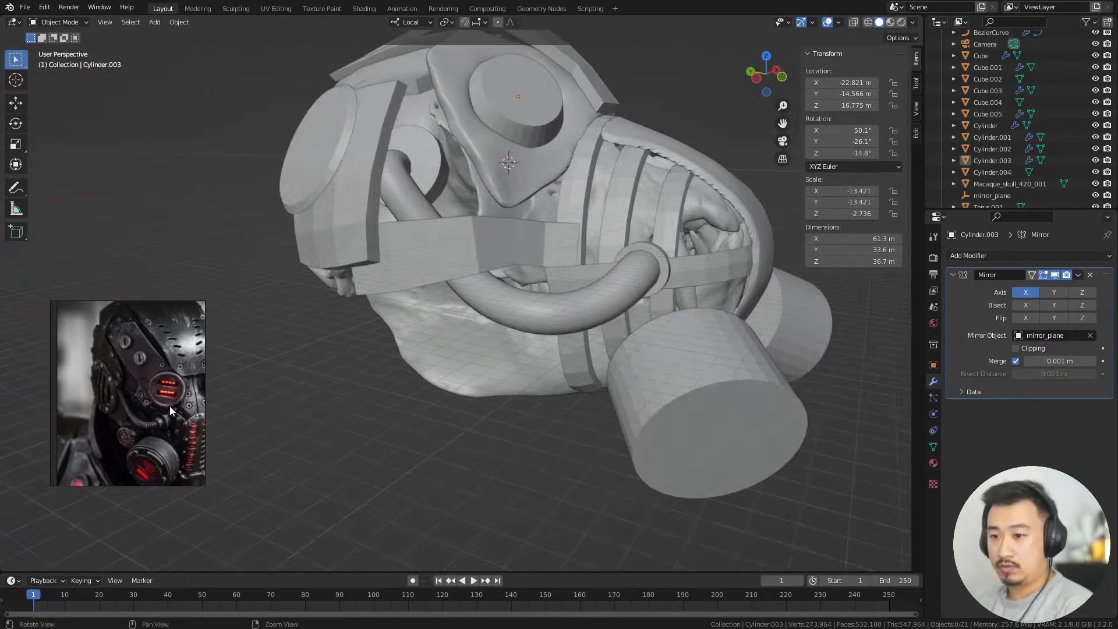
# Examine the black mask reference with glowing red eyepieces, focusing on its cheek hose and side plates, and the neighbouring reference pictures
pyautogui.scroll(4, 163, 403)
pyautogui.moveTo(153, 397); pyautogui.dragTo(203, 400, button='middle')
pyautogui.scroll(-2, 157, 402)
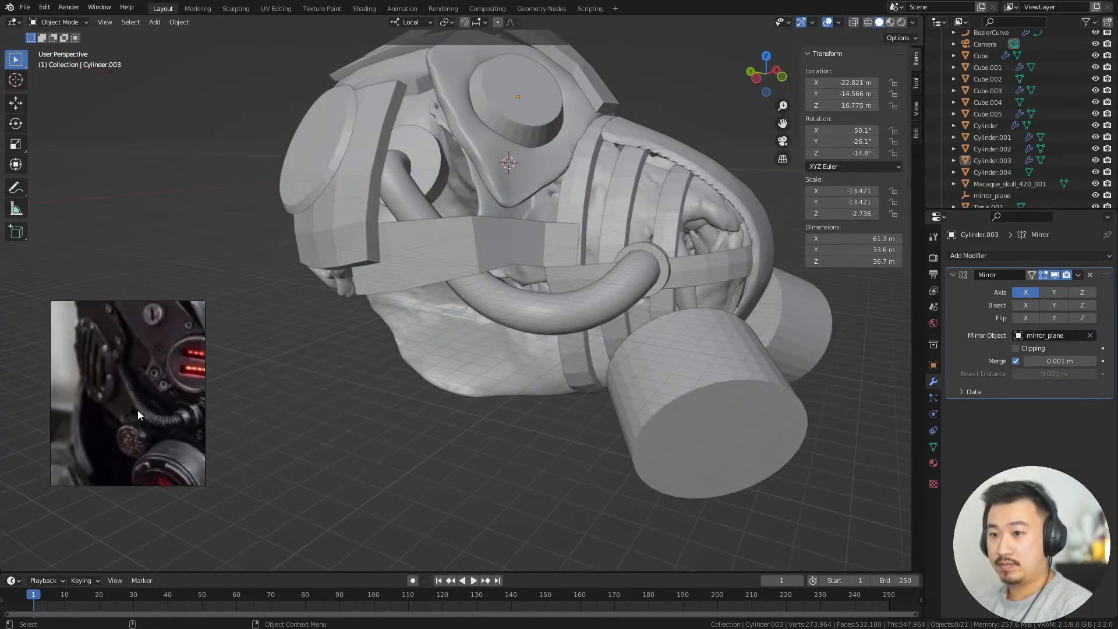
pyautogui.moveTo(138, 410); pyautogui.dragTo(129, 422, button='middle')
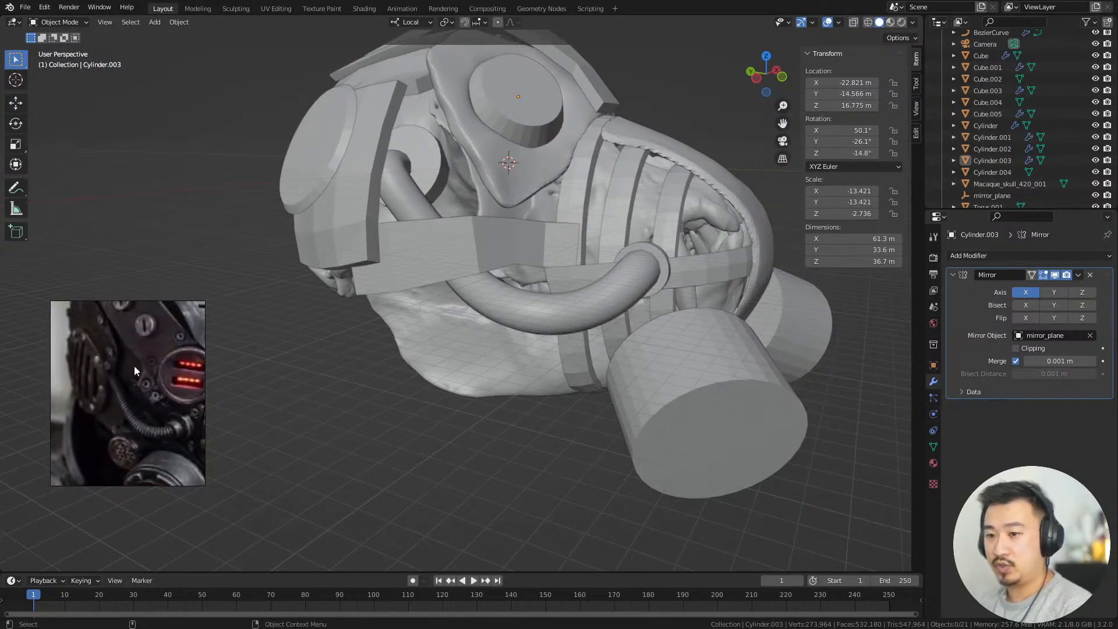
pyautogui.moveTo(102, 401); pyautogui.dragTo(155, 347, button='middle')
pyautogui.moveTo(70, 455); pyautogui.dragTo(163, 349, button='middle')
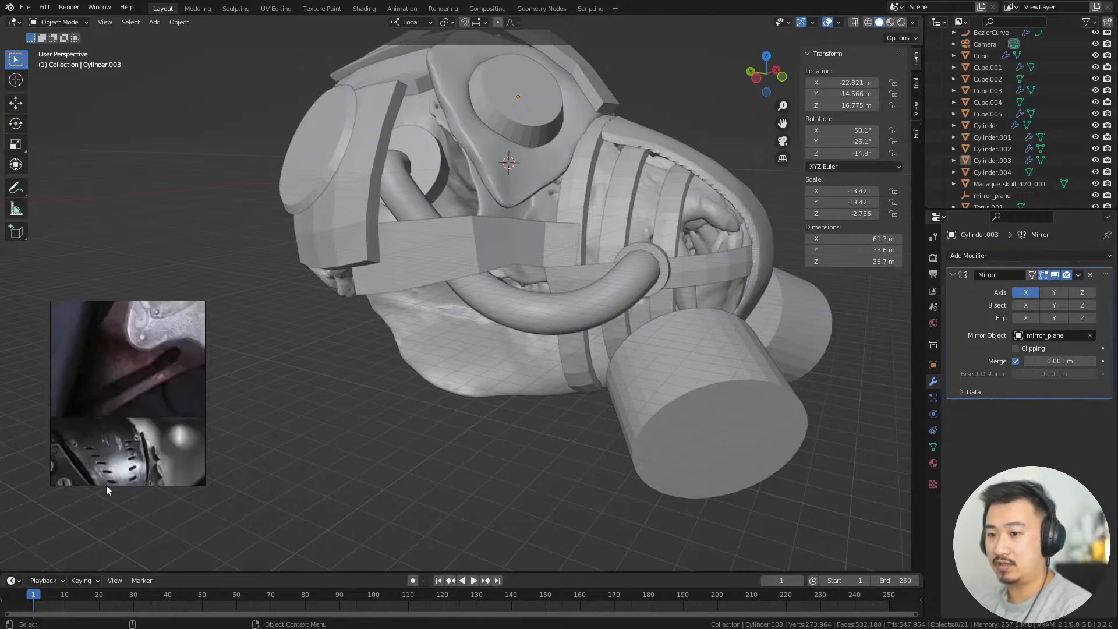
pyautogui.moveTo(106, 483); pyautogui.dragTo(175, 361, button='middle')
pyautogui.moveTo(64, 472); pyautogui.dragTo(124, 349, button='middle')
pyautogui.moveTo(188, 320); pyautogui.dragTo(24, 414, button='middle')
pyautogui.moveTo(122, 416); pyautogui.dragTo(221, 354, button='middle')
pyautogui.scroll(-3, 179, 352)
pyautogui.scroll(-5, 153, 383)
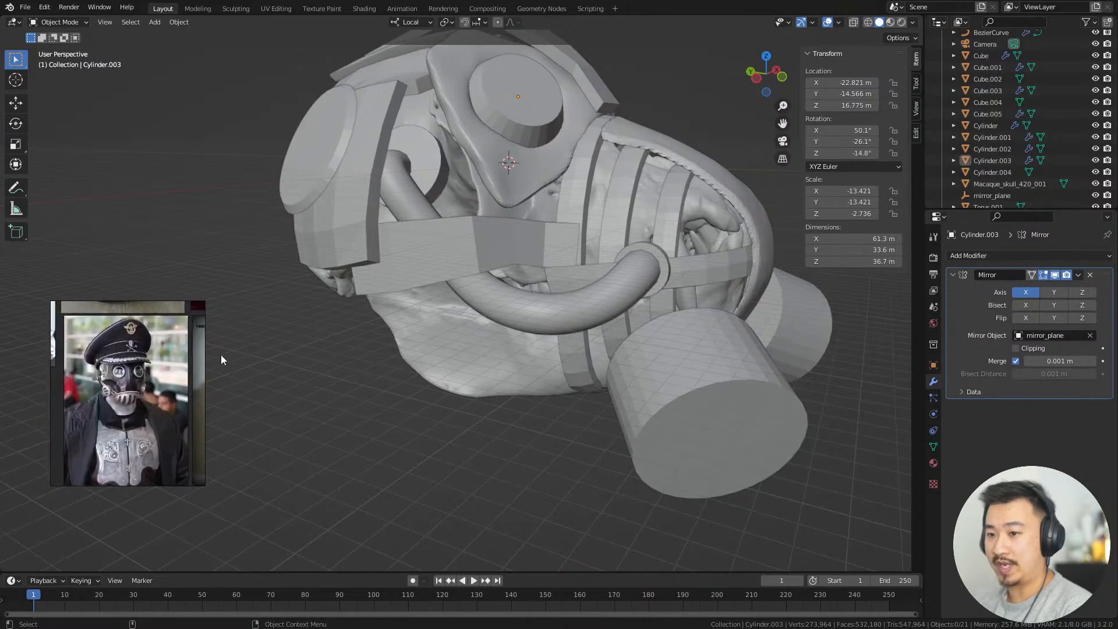
# Study the strap and buckle details in the leather reference and the steampunk helmet with a gauge and twin filters
pyautogui.moveTo(88, 326); pyautogui.dragTo(166, 390, button='middle')
pyautogui.moveTo(163, 332); pyautogui.dragTo(134, 409, button='middle')
pyautogui.scroll(8, 156, 406)
pyautogui.scroll(3, 180, 400)
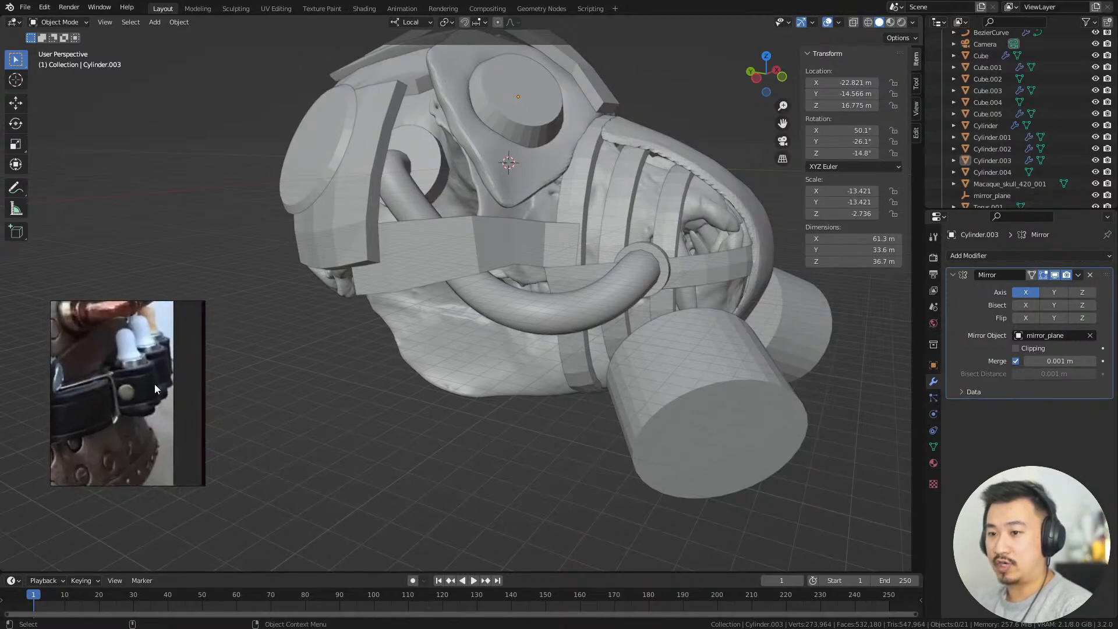
pyautogui.scroll(-3, 103, 365)
pyautogui.moveTo(128, 343); pyautogui.dragTo(8, 403, button='middle')
pyautogui.scroll(-4, 178, 377)
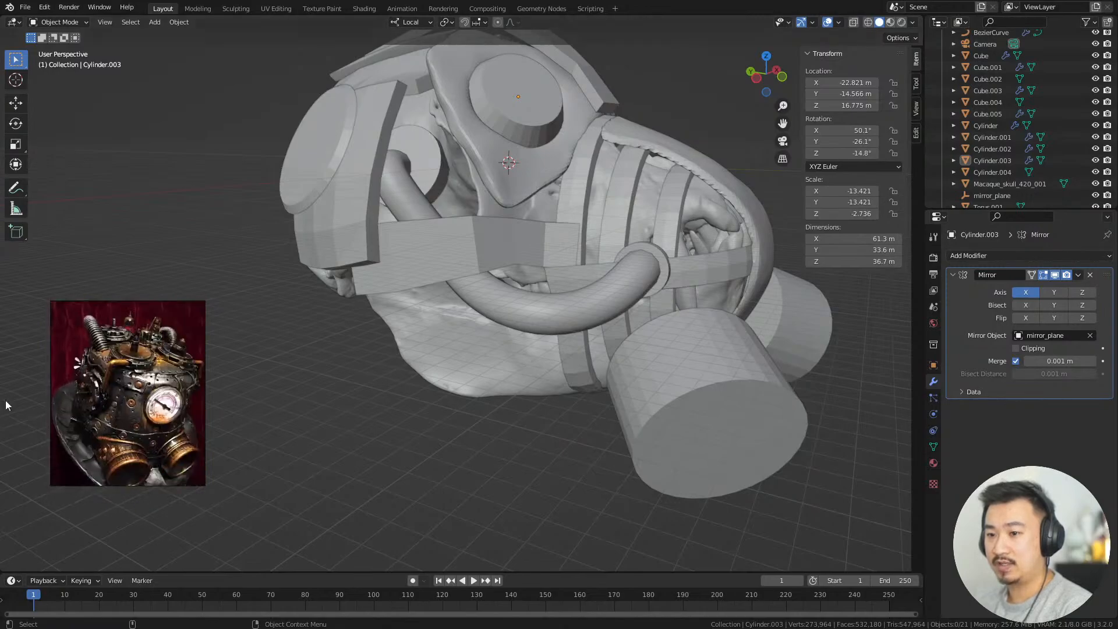
pyautogui.scroll(2, 125, 410)
pyautogui.moveTo(117, 419); pyautogui.dragTo(61, 449, button='middle')
pyautogui.scroll(-2, 61, 449)
# Browse the remaining steampunk references and examine the ribbed hose behind the head of the green-coated figure
pyautogui.moveTo(134, 369); pyautogui.dragTo(219, 397, button='middle')
pyautogui.moveTo(82, 367); pyautogui.dragTo(202, 352, button='middle')
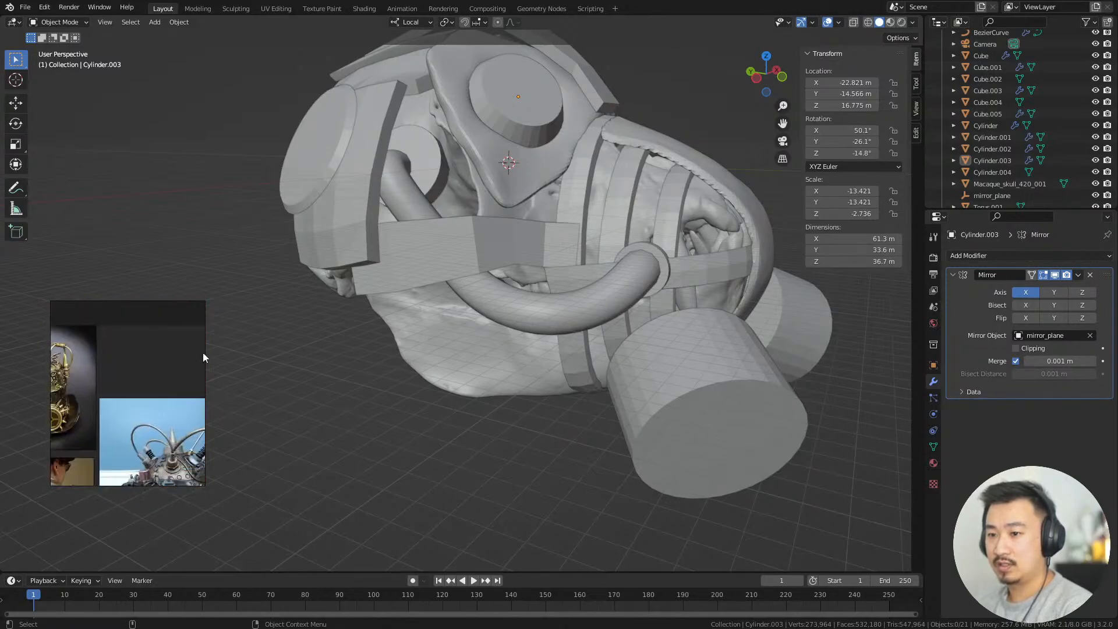
pyautogui.moveTo(64, 401); pyautogui.dragTo(201, 312, button='middle')
pyautogui.moveTo(157, 371); pyautogui.dragTo(221, 394, button='middle')
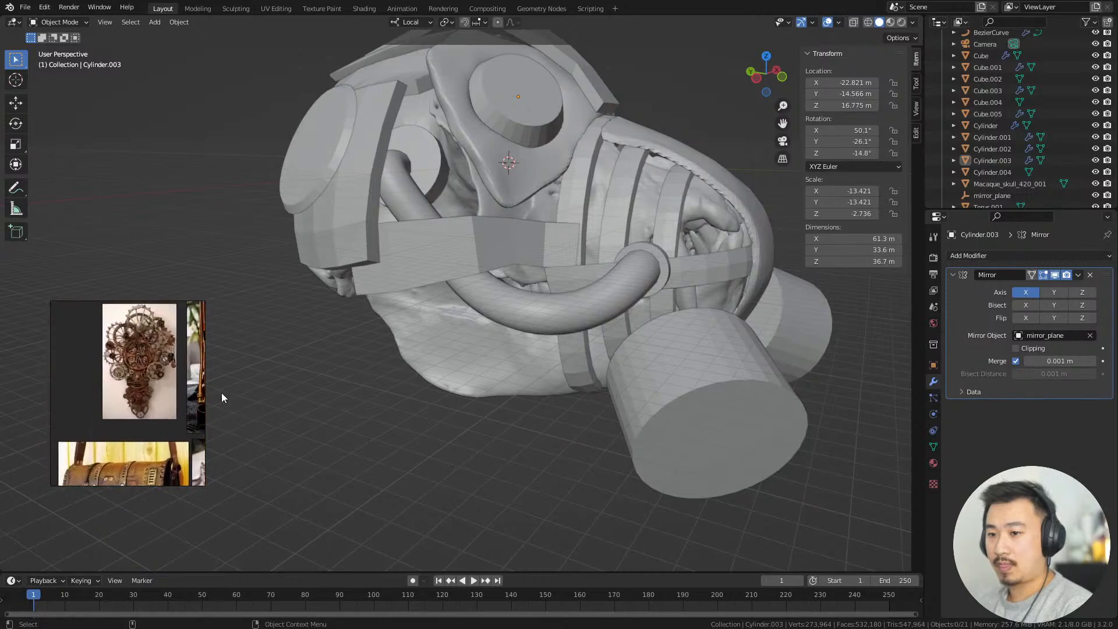
pyautogui.moveTo(173, 481); pyautogui.dragTo(232, 401, button='middle')
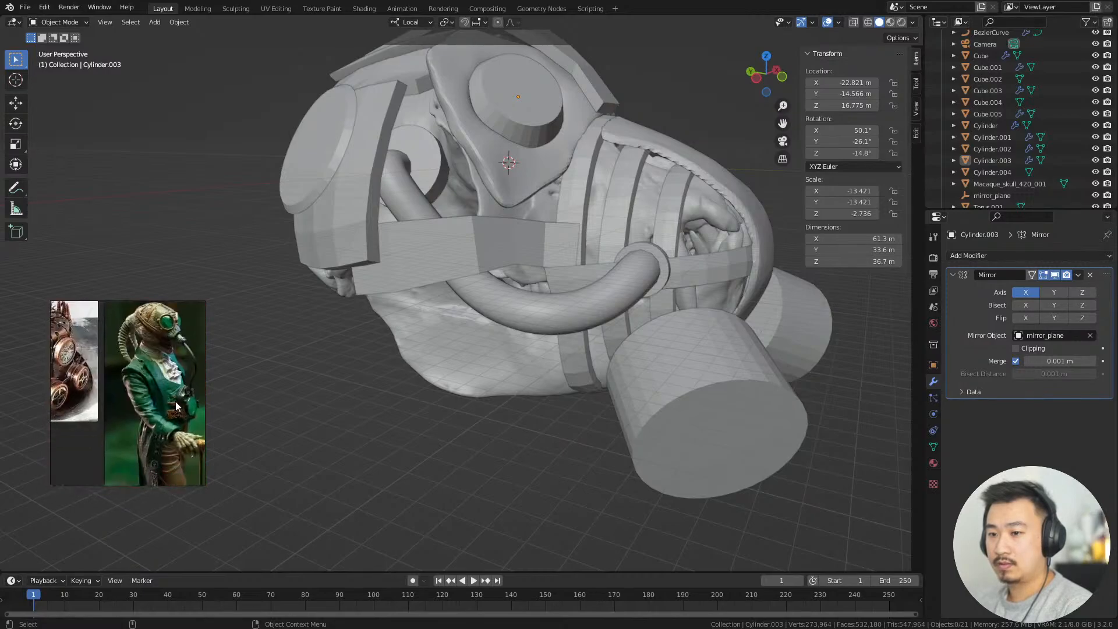
pyautogui.moveTo(145, 419); pyautogui.dragTo(182, 442, button='middle')
pyautogui.scroll(3, 191, 396)
pyautogui.scroll(1, 191, 396)
pyautogui.moveTo(191, 395); pyautogui.dragTo(173, 412, button='middle')
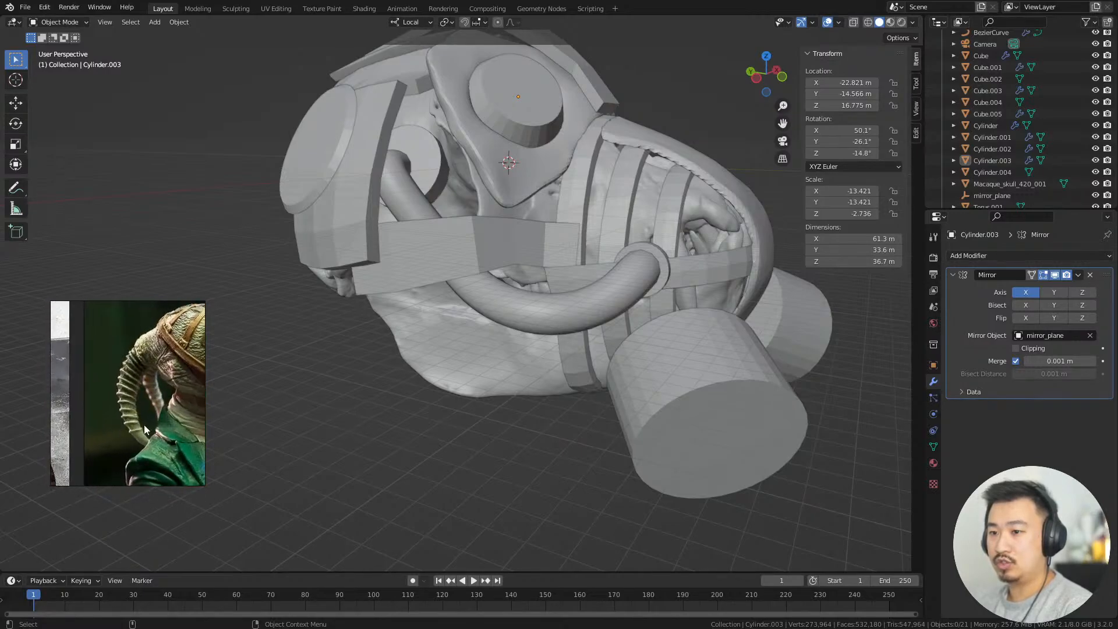
# Remove the Mirror modifier from the filter canister so that only one side of the mask carries it
pyautogui.moveTo(522, 427); pyautogui.dragTo(775, 316, button='middle')
pyautogui.click(658, 397)
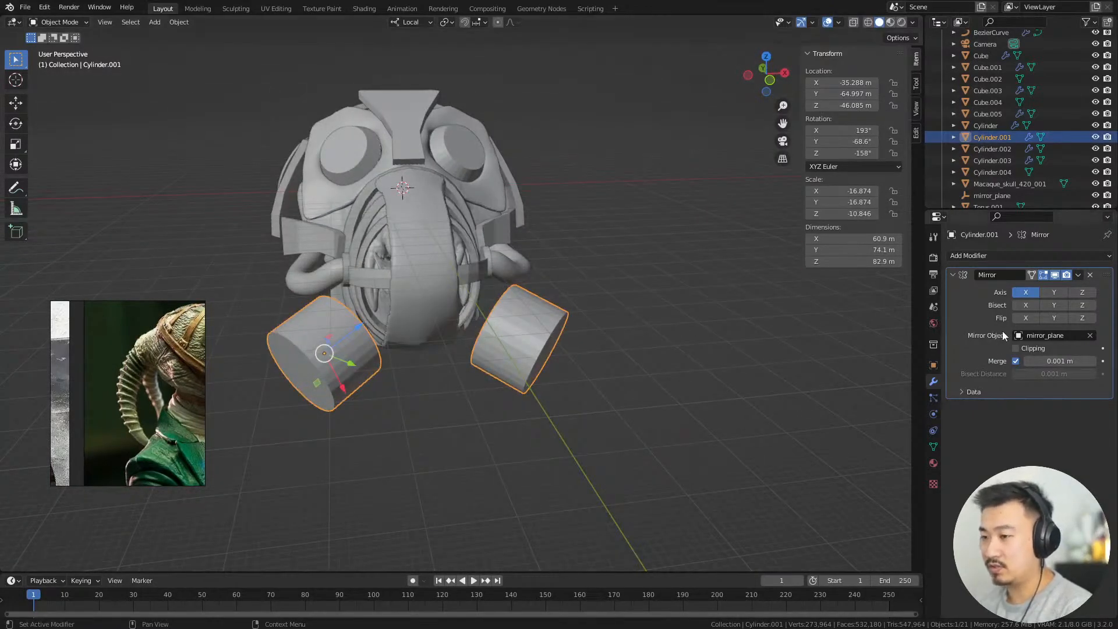
pyautogui.hotkey('ctrl', 'x')
pyautogui.moveTo(691, 395); pyautogui.dragTo(562, 343, button='middle')
# Compare the single-canister helmet with the green-coated figure's rear hoses and the red-lit mask's opposite-side hose connector
pyautogui.moveTo(162, 382); pyautogui.dragTo(149, 394, button='middle')
pyautogui.scroll(-3, 140, 387)
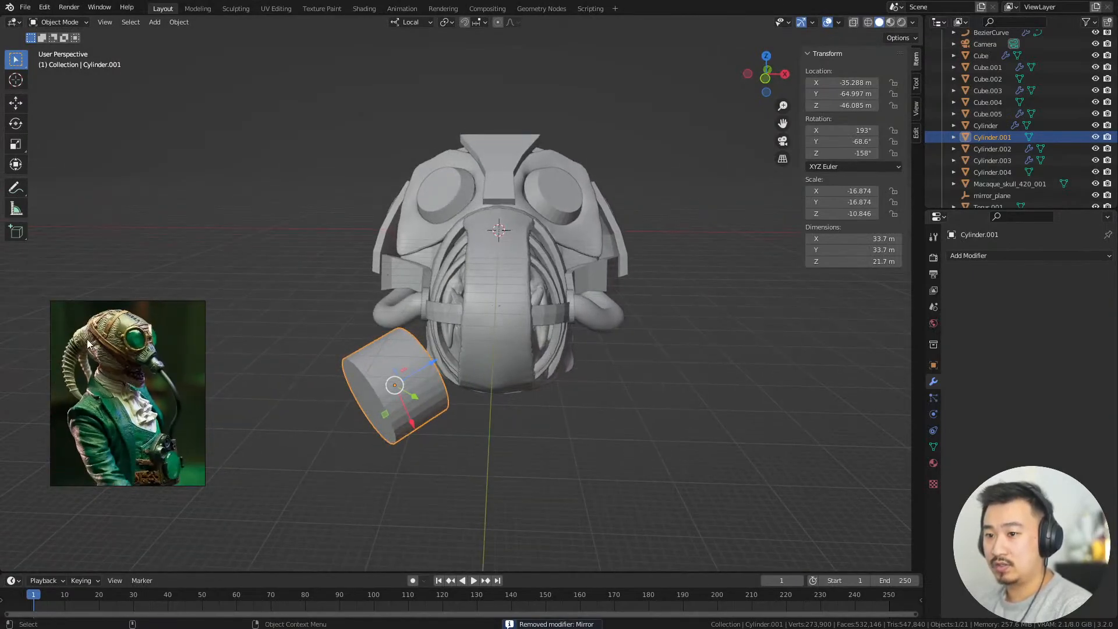
pyautogui.rightClick(572, 378)
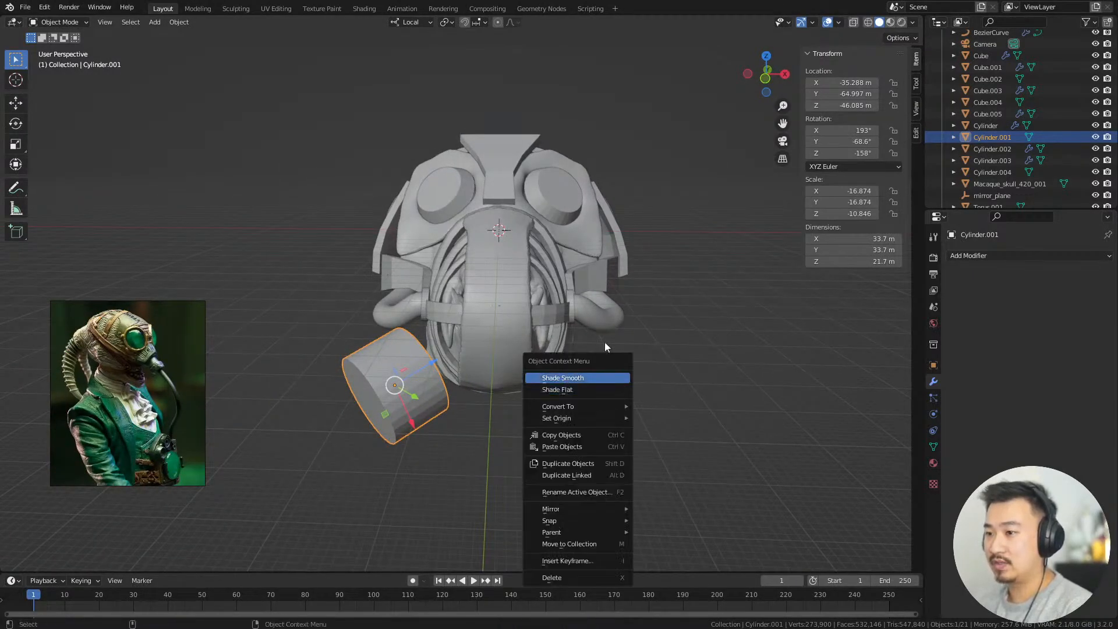
pyautogui.moveTo(604, 347); pyautogui.dragTo(514, 340, button='middle')
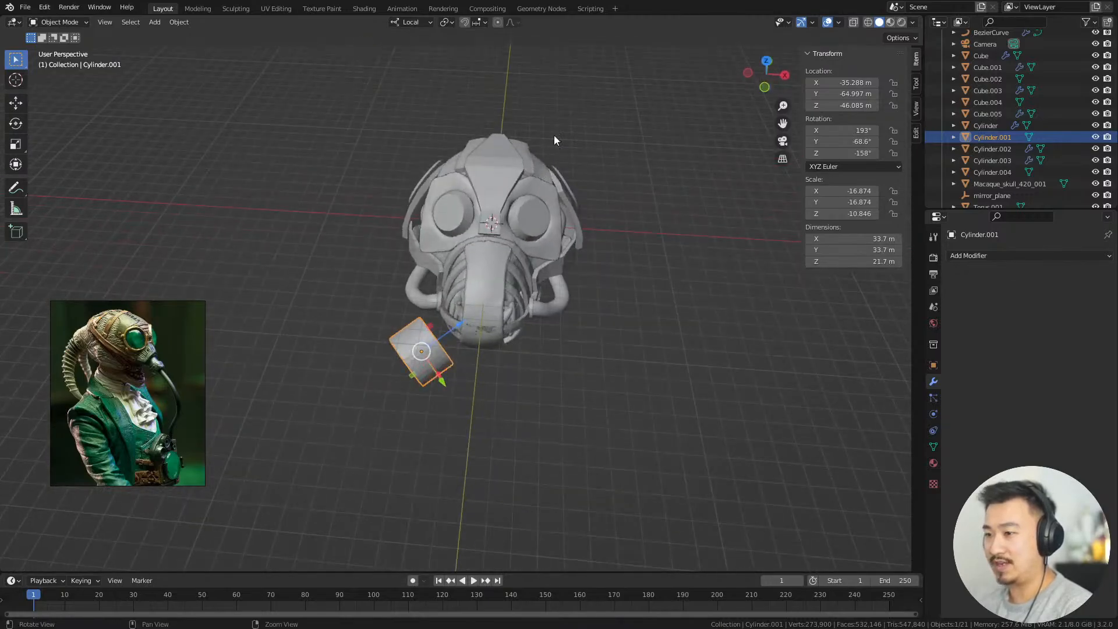
pyautogui.moveTo(404, 213); pyautogui.dragTo(385, 229, button='middle')
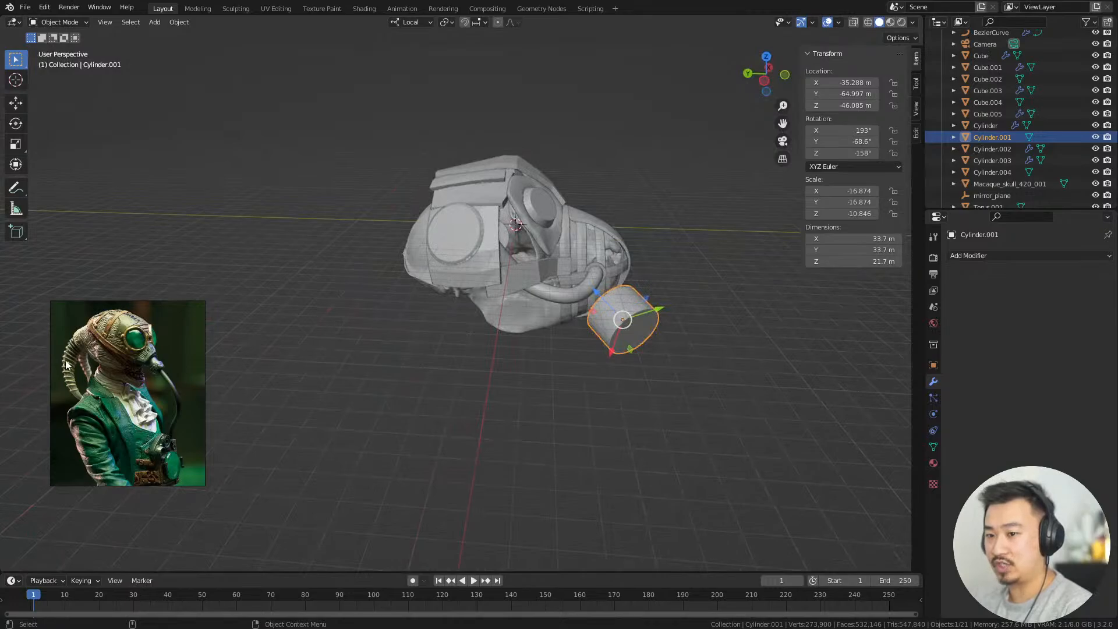
pyautogui.moveTo(692, 314); pyautogui.dragTo(367, 391, button='middle')
pyautogui.click(367, 392)
pyautogui.scroll(-6, 117, 418)
pyautogui.scroll(4, 123, 375)
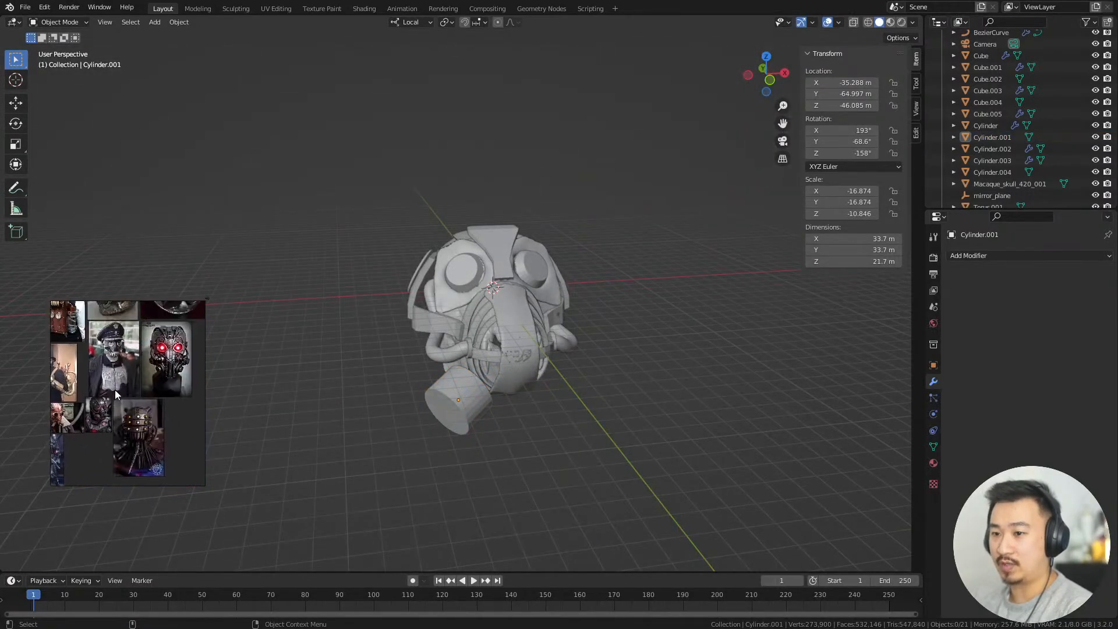
pyautogui.scroll(3, 160, 370)
pyautogui.moveTo(159, 369); pyautogui.dragTo(175, 255, button='middle')
pyautogui.moveTo(93, 378); pyautogui.dragTo(153, 390, button='middle')
pyautogui.scroll(3, 179, 373)
pyautogui.scroll(3, 181, 378)
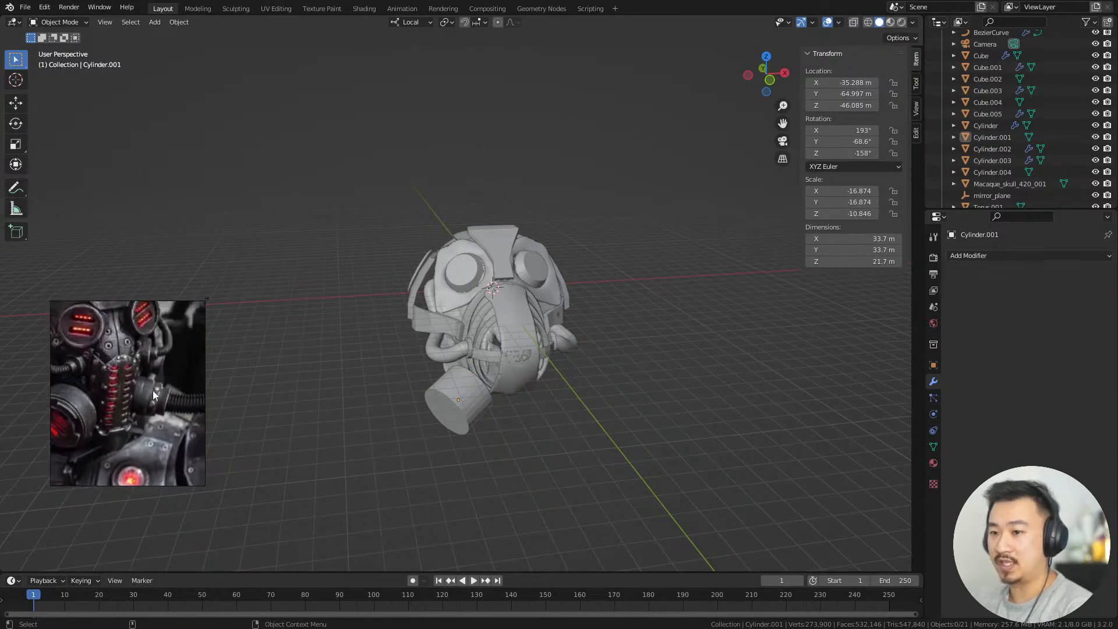
pyautogui.scroll(-1, 152, 391)
# Add a 16-vertex cylinder and move the reference image window clear of the cylinder settings
pyautogui.moveTo(663, 383); pyautogui.dragTo(536, 414, button='middle')
pyautogui.hotkey('shift', 'a')
pyautogui.moveTo(547, 395)
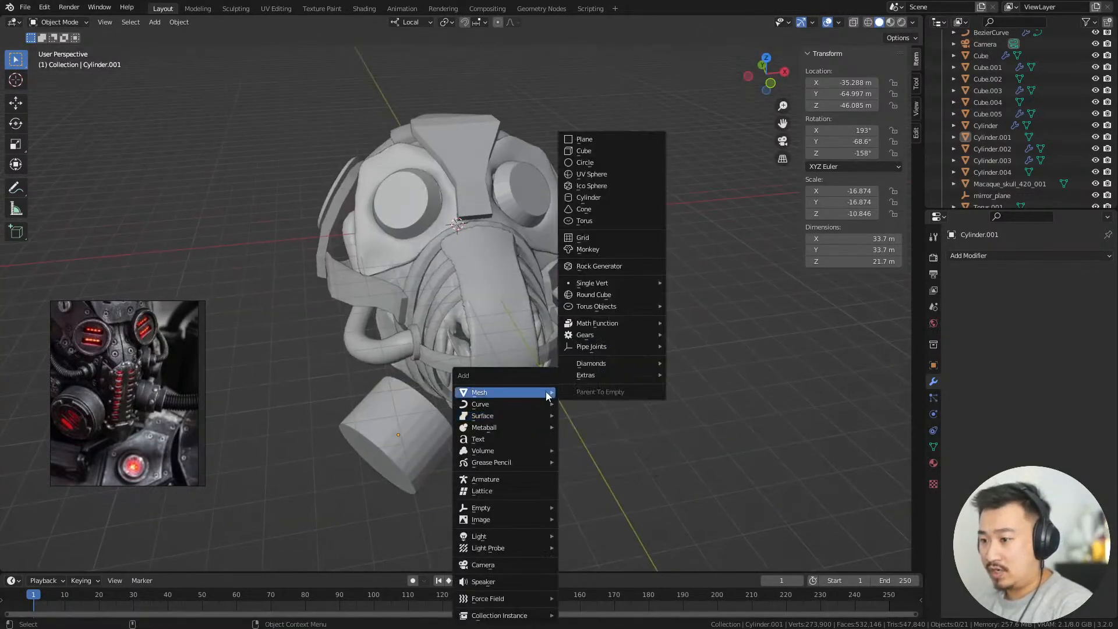
pyautogui.click(613, 195)
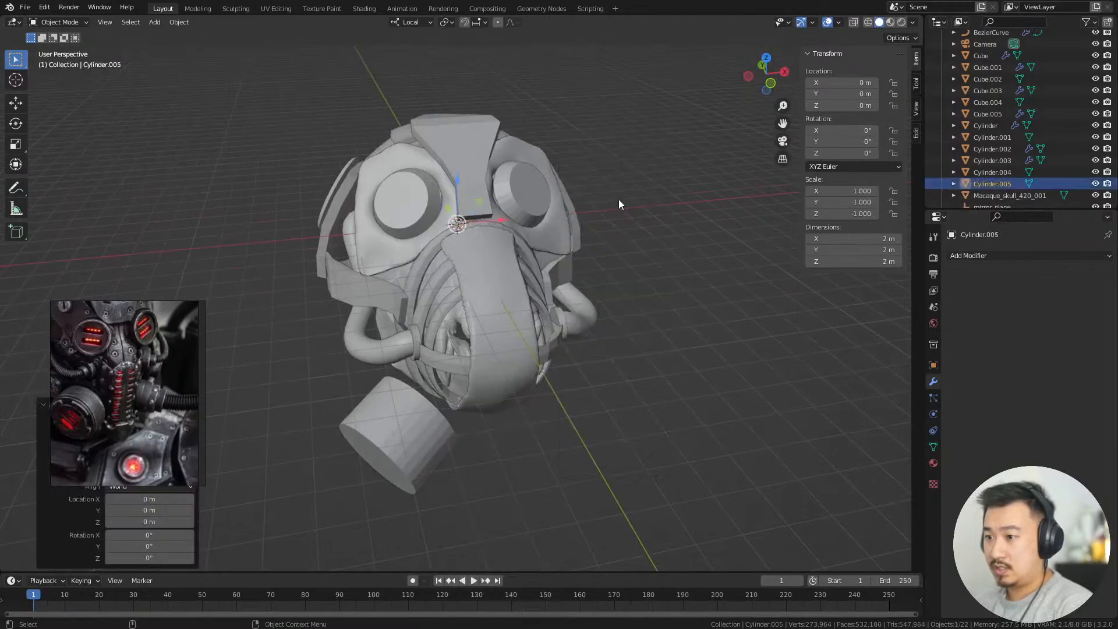
pyautogui.moveTo(153, 358); pyautogui.dragTo(141, 221)
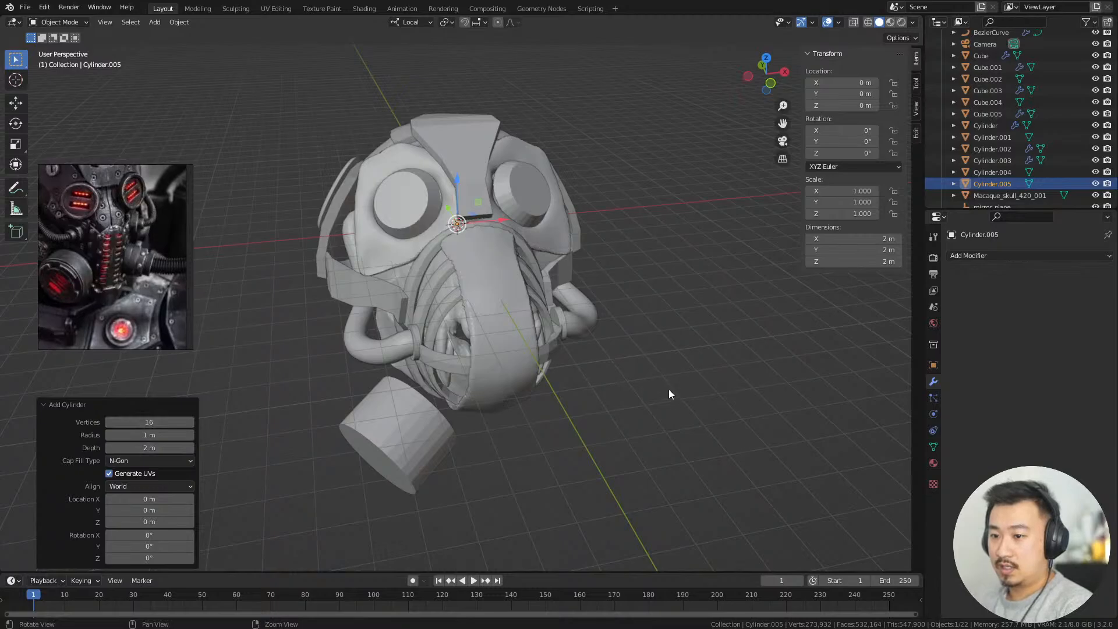
# Move the new cylinder beside the lower snout, opposite the canister, and scale it up to about 40 m across
pyautogui.moveTo(669, 389); pyautogui.dragTo(603, 349, button='middle')
pyautogui.scroll(-2, 603, 350)
pyautogui.click(596, 415)
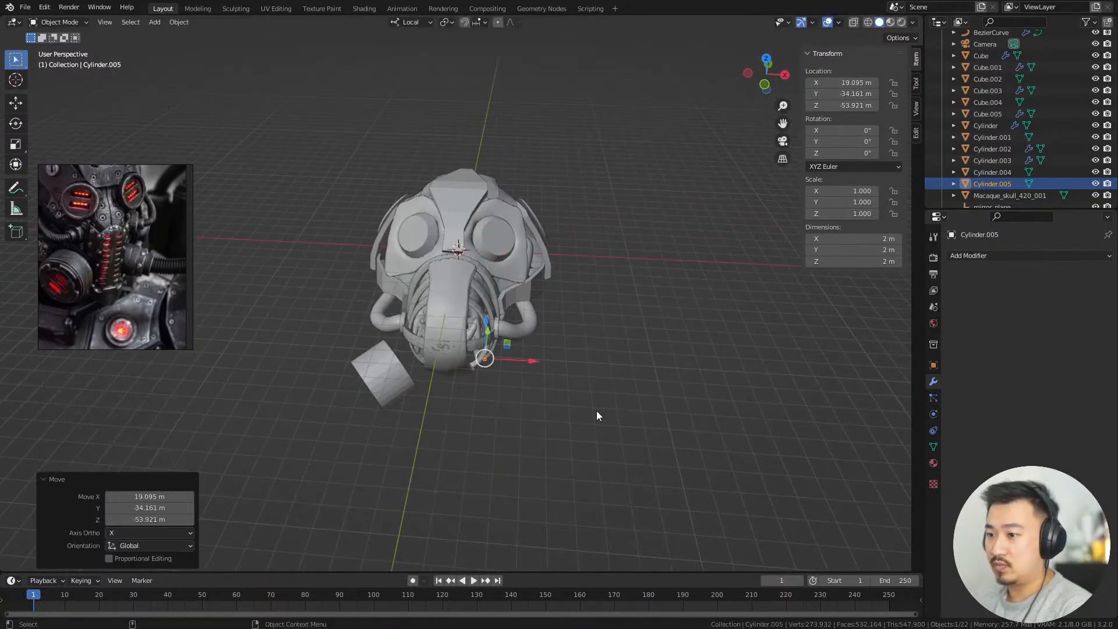
pyautogui.click(748, 542)
pyautogui.press('s')
pyautogui.scroll(3, 669, 473)
pyautogui.press('s')
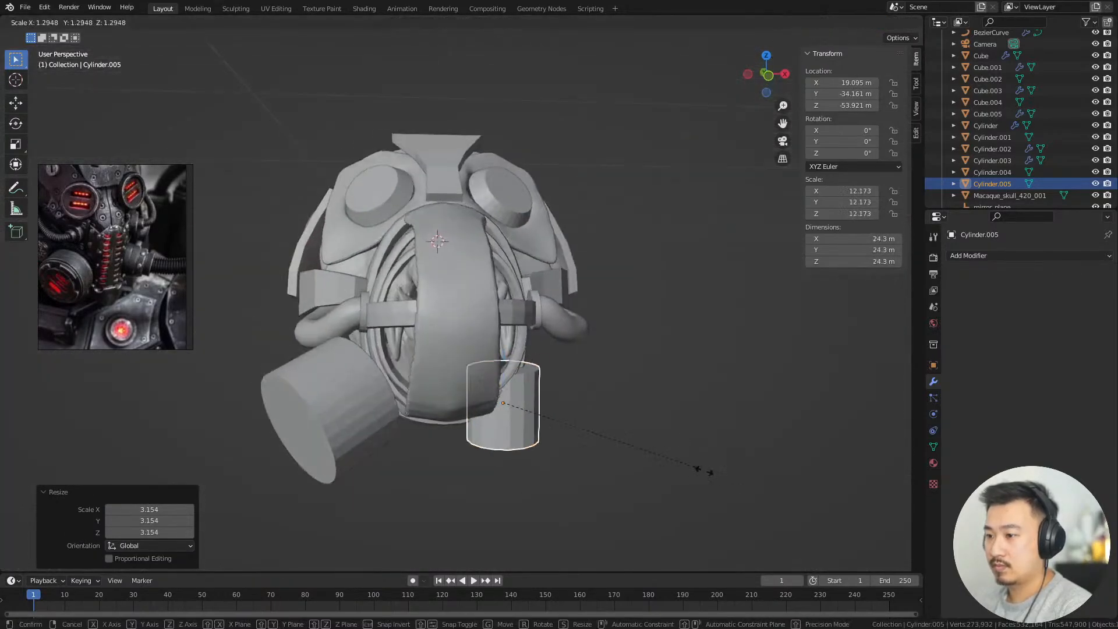
pyautogui.scroll(-3, 709, 406)
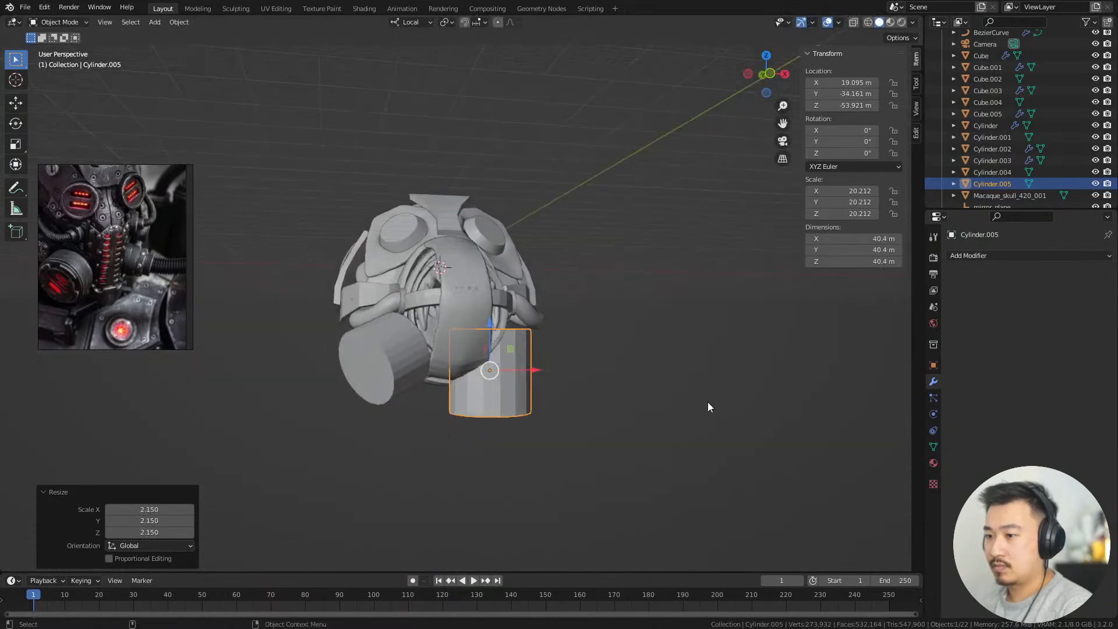
# Tilt the cylinder to face outward and reposition it at the side of the snout, opposite the canister
pyautogui.click(651, 250)
pyautogui.moveTo(714, 349); pyautogui.dragTo(605, 451, button='middle')
pyautogui.moveTo(686, 493); pyautogui.dragTo(707, 442, button='middle')
pyautogui.press('g')
pyautogui.click(649, 410)
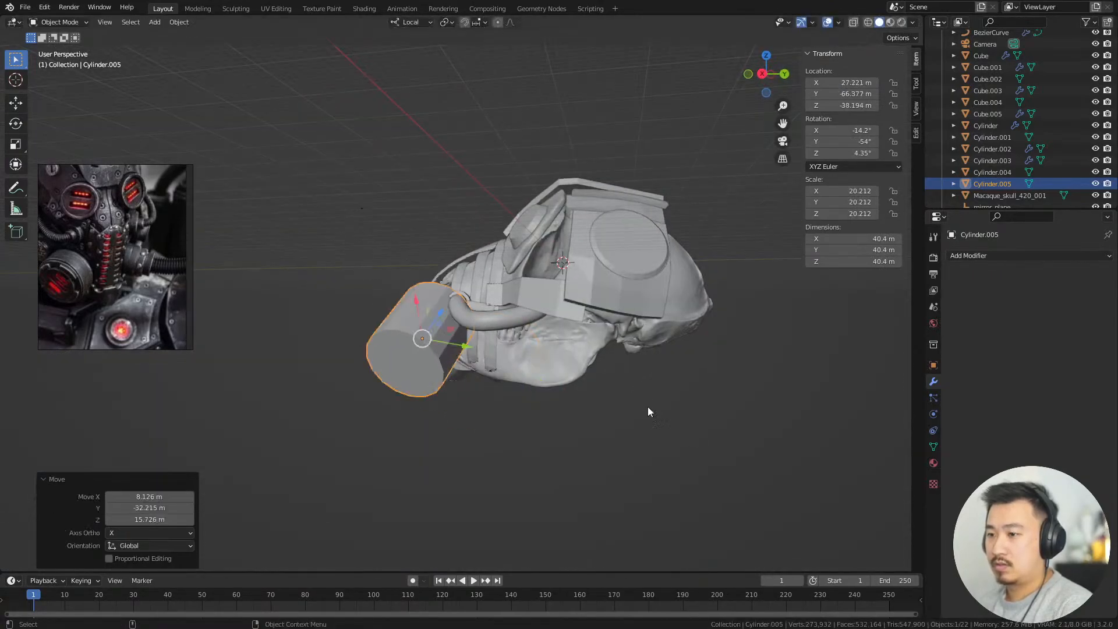
# Scale the cylinder down to about 24 m across and shorten it along its local Z axis to about 12 m
pyautogui.moveTo(649, 411); pyautogui.dragTo(753, 440, button='middle')
pyautogui.click(615, 410)
pyautogui.moveTo(614, 410); pyautogui.dragTo(680, 453, button='middle')
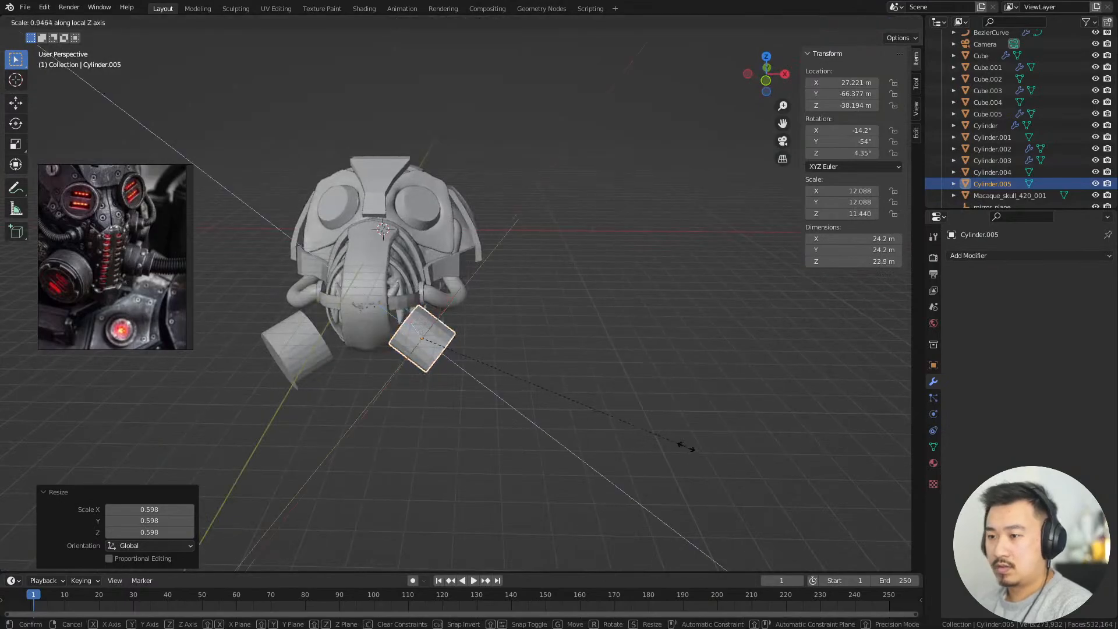
pyautogui.moveTo(570, 380); pyautogui.dragTo(570, 382, button='middle')
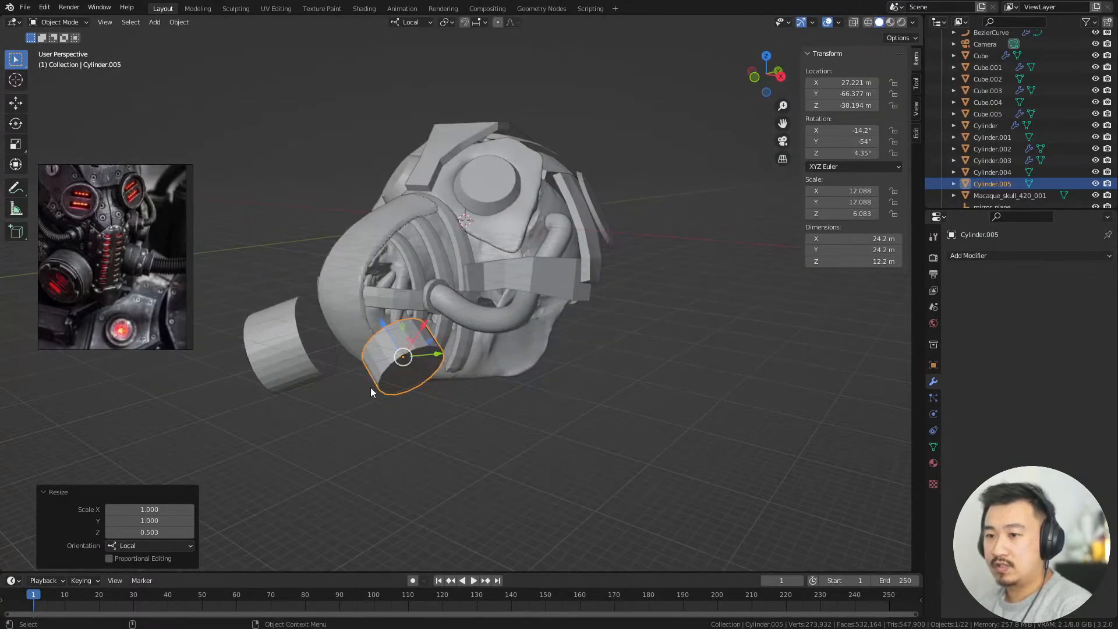
# Move the short cylinder closer against the lower snout and rotate it to follow the mask's side
pyautogui.moveTo(512, 451); pyautogui.dragTo(582, 424, button='middle')
pyautogui.press('g')
pyautogui.click(513, 498)
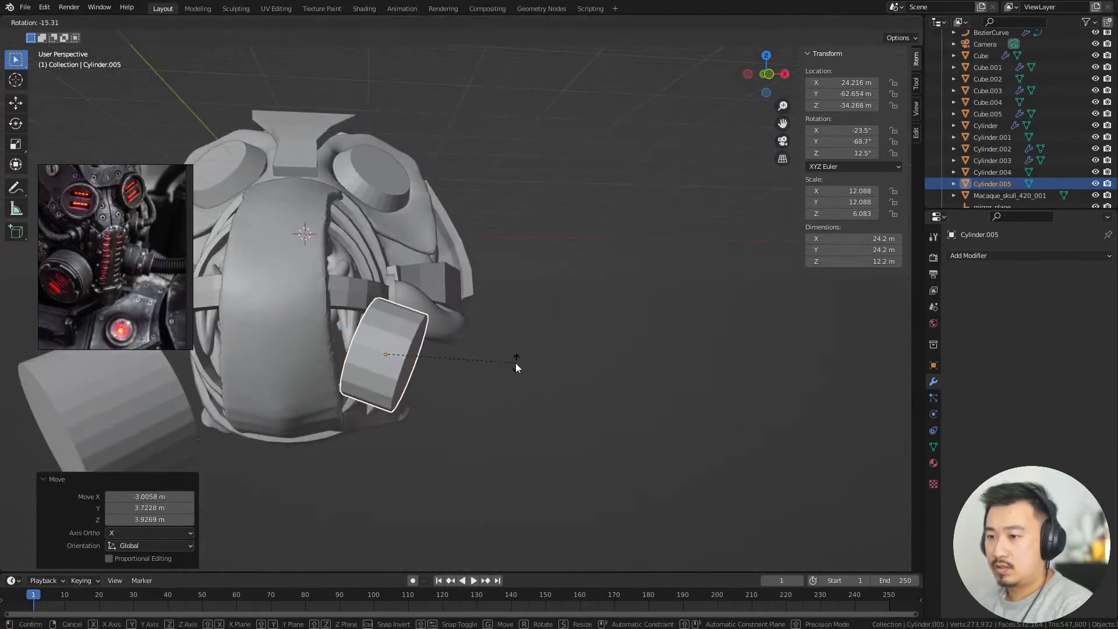
pyautogui.click(515, 367)
pyautogui.moveTo(515, 367); pyautogui.dragTo(520, 408, button='middle')
# Rotate the short cylinder to angle it forward and move it outward and down from the snout
pyautogui.press('r')
pyautogui.click(483, 450)
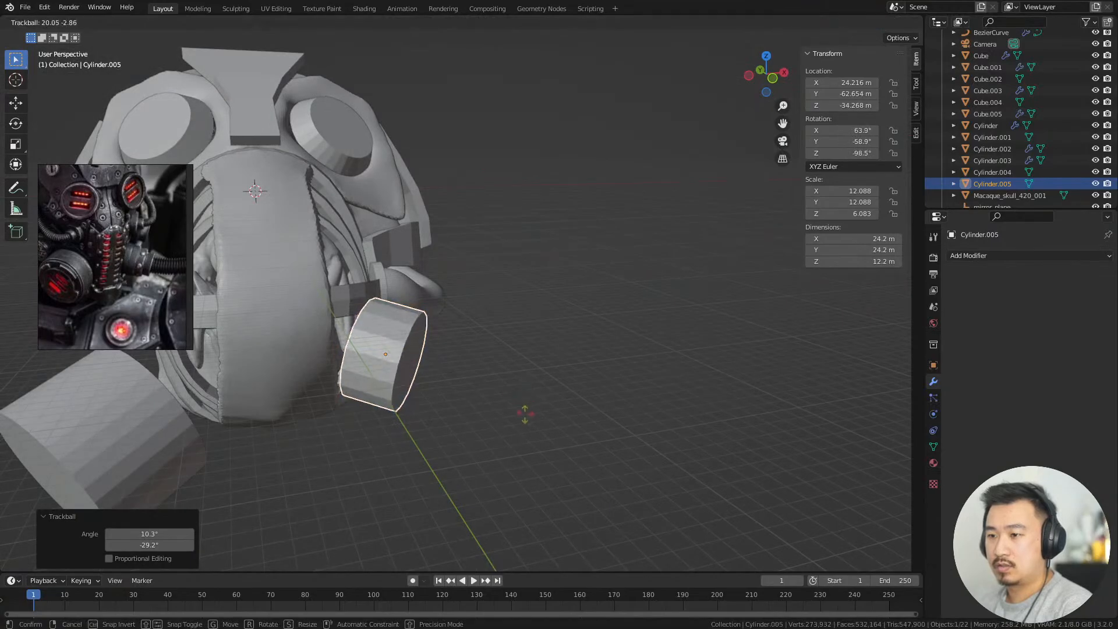
pyautogui.click(516, 418)
pyautogui.moveTo(516, 417); pyautogui.dragTo(529, 385, button='middle')
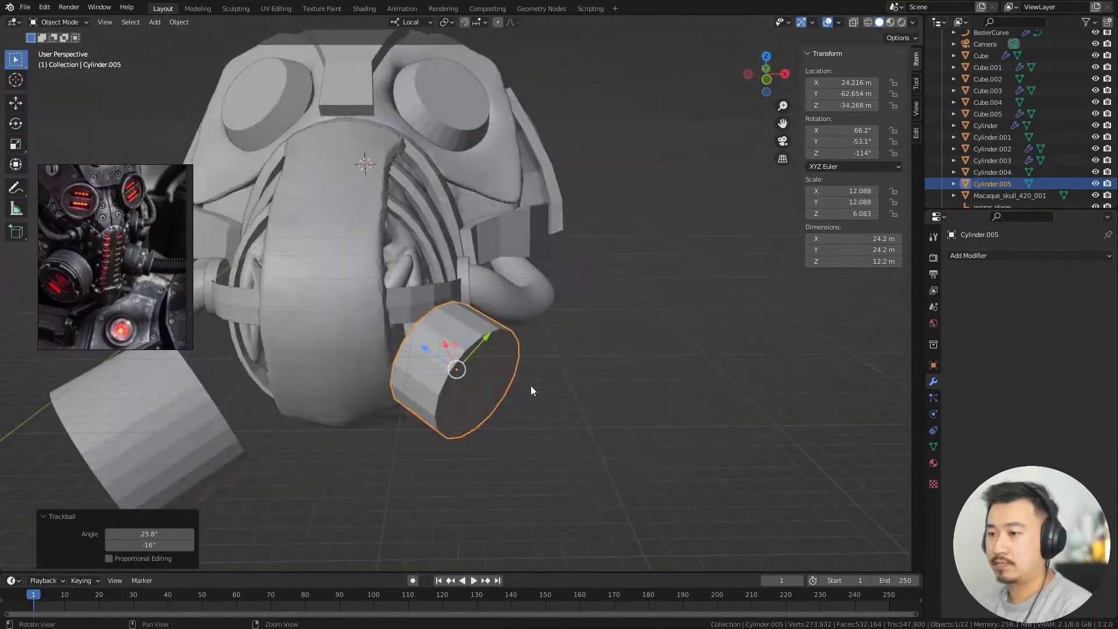
pyautogui.press('g')
pyautogui.click(608, 363)
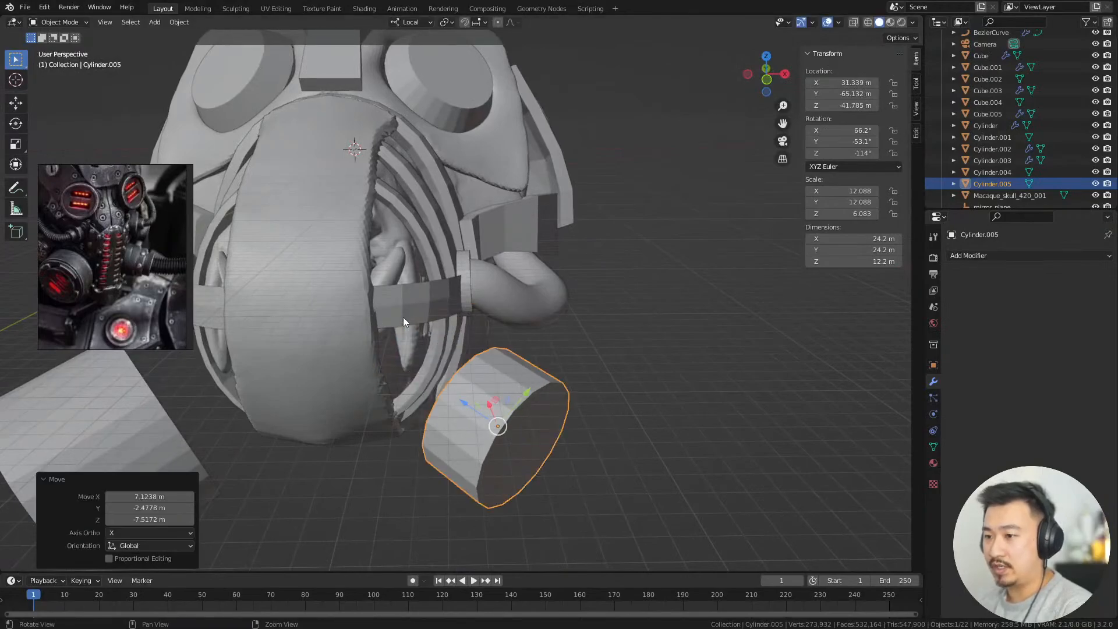
# Inspect the snout's ribs, side strap and hose connector from both sides in relation to the short cylinder
pyautogui.moveTo(403, 317); pyautogui.dragTo(398, 305, button='middle')
pyautogui.moveTo(410, 360); pyautogui.dragTo(416, 399, button='middle')
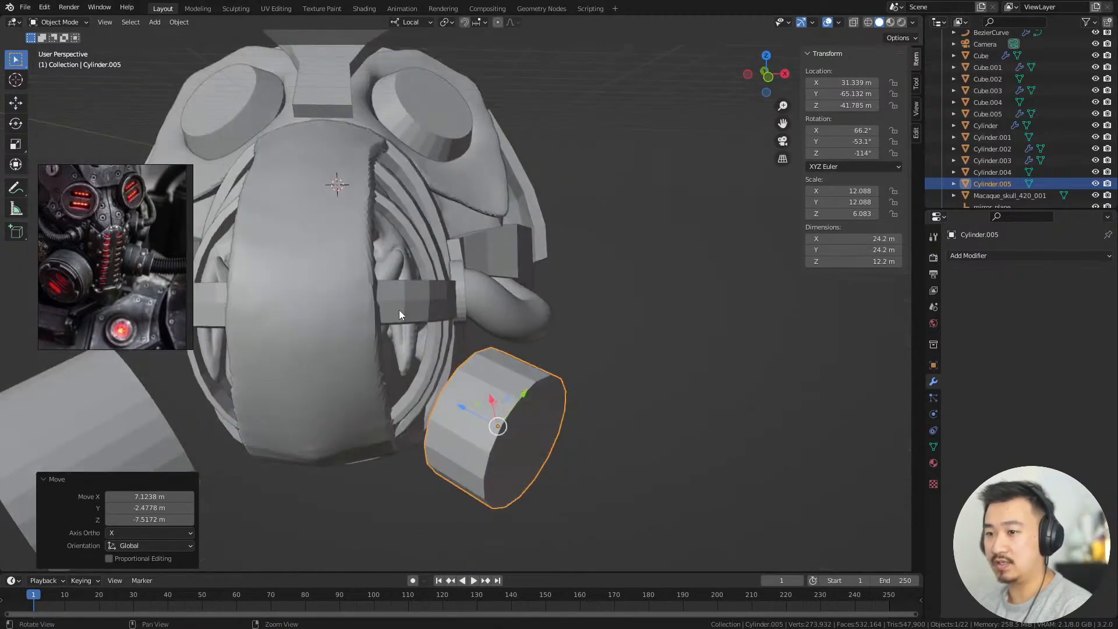
pyautogui.moveTo(399, 310); pyautogui.dragTo(504, 306, button='middle')
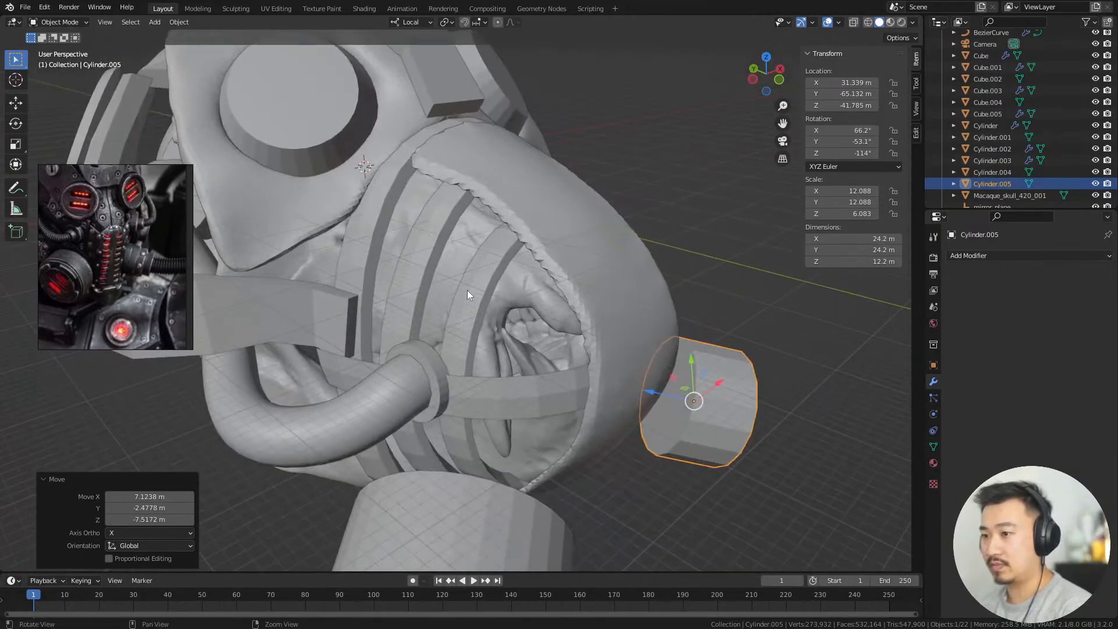
pyautogui.keyDown('alt'); pyautogui.moveTo(466, 289); pyautogui.dragTo(467, 326, button='right'); pyautogui.keyUp('alt')
pyautogui.keyDown('alt'); pyautogui.moveTo(467, 326); pyautogui.dragTo(424, 236); pyautogui.keyUp('alt')
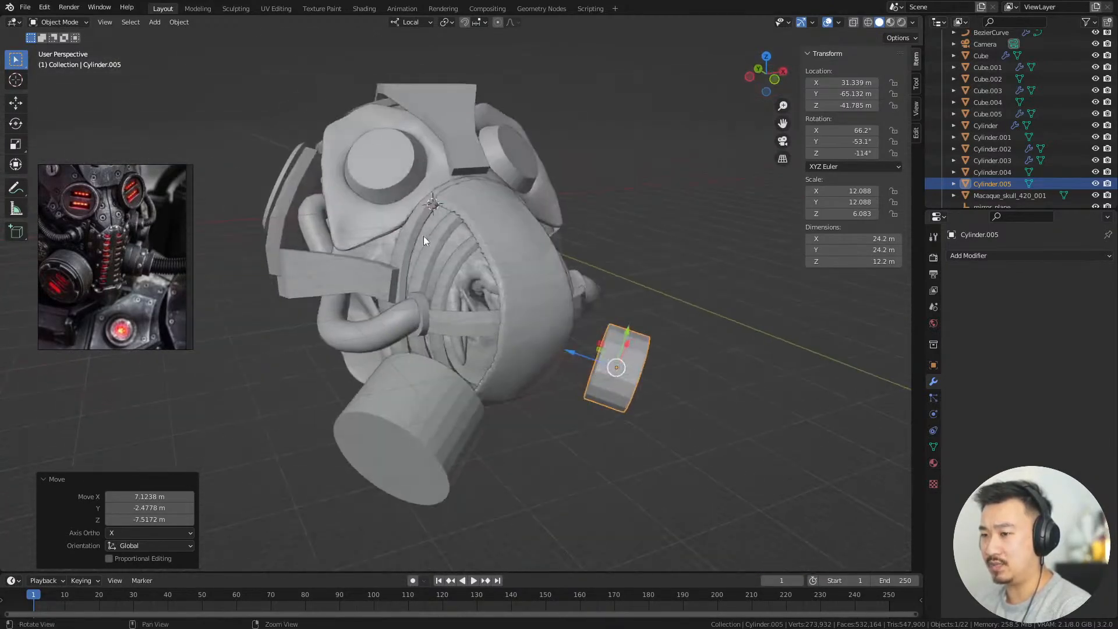
pyautogui.scroll(1, 452, 250)
pyautogui.moveTo(498, 295); pyautogui.dragTo(554, 353, button='middle')
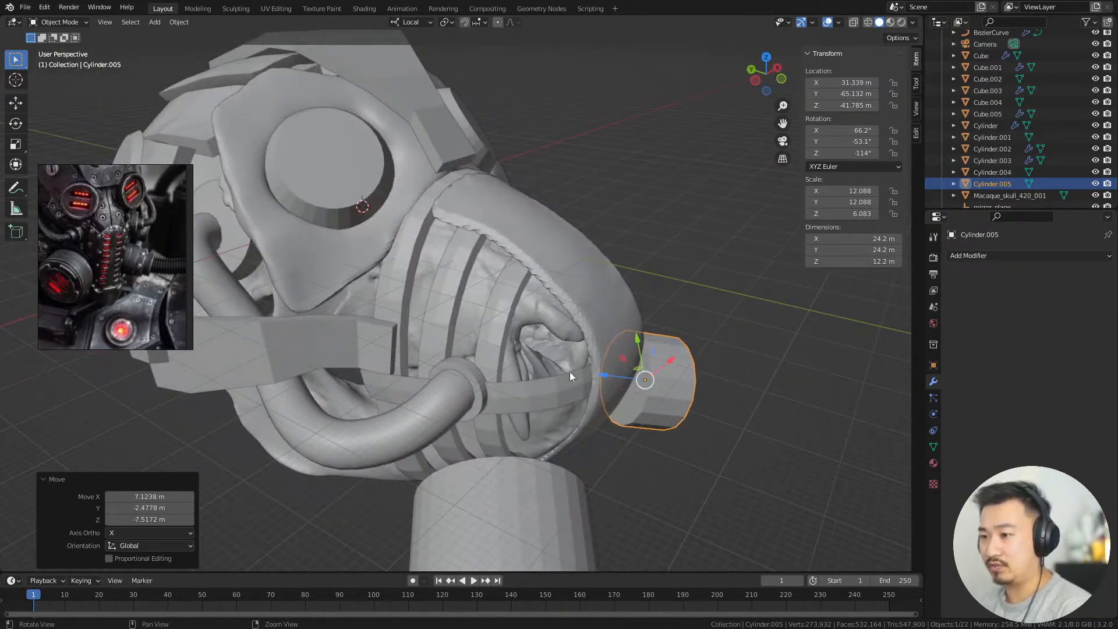
pyautogui.moveTo(555, 344); pyautogui.dragTo(467, 321, button='middle')
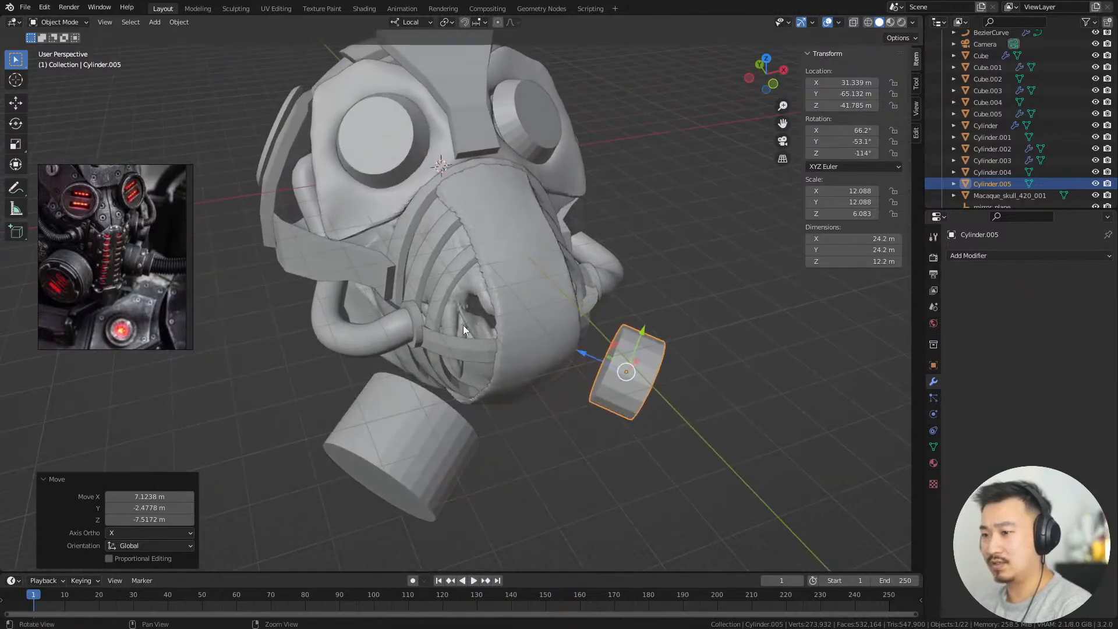
# Compare the short cylinder's size and placement beside the snout with the hose connector in the reference image
pyautogui.moveTo(491, 357); pyautogui.dragTo(481, 333, button='middle')
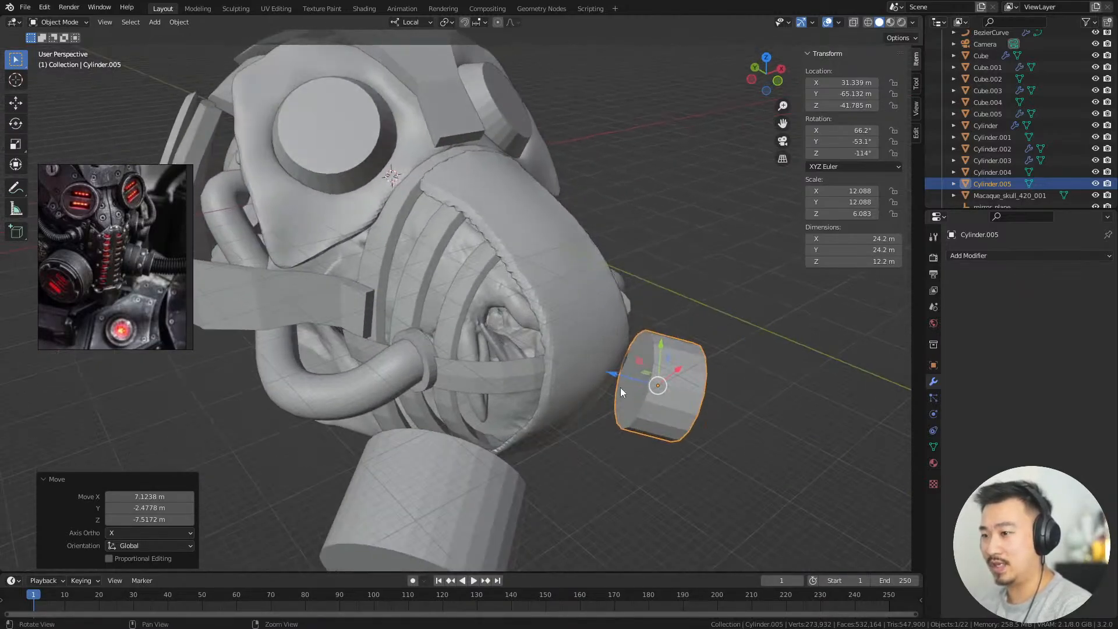
pyautogui.moveTo(620, 393); pyautogui.dragTo(455, 309, button='middle')
pyautogui.scroll(2, 104, 265)
pyautogui.moveTo(126, 222); pyautogui.dragTo(138, 248, button='middle')
pyautogui.scroll(-2, 128, 249)
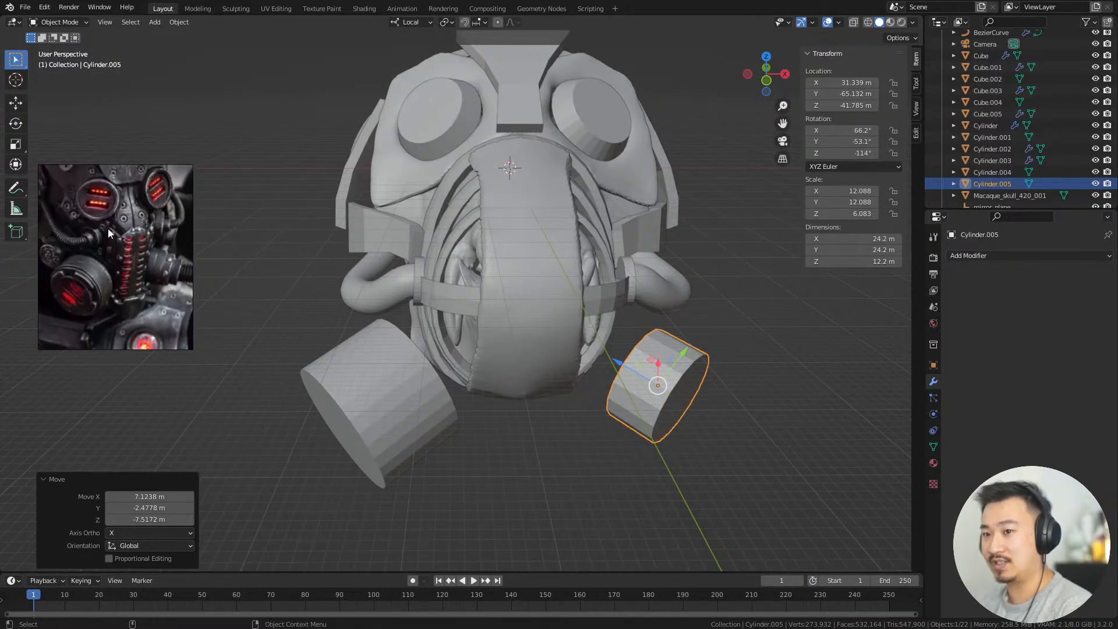
pyautogui.click(742, 379)
pyautogui.moveTo(627, 383); pyautogui.dragTo(481, 281, button='middle')
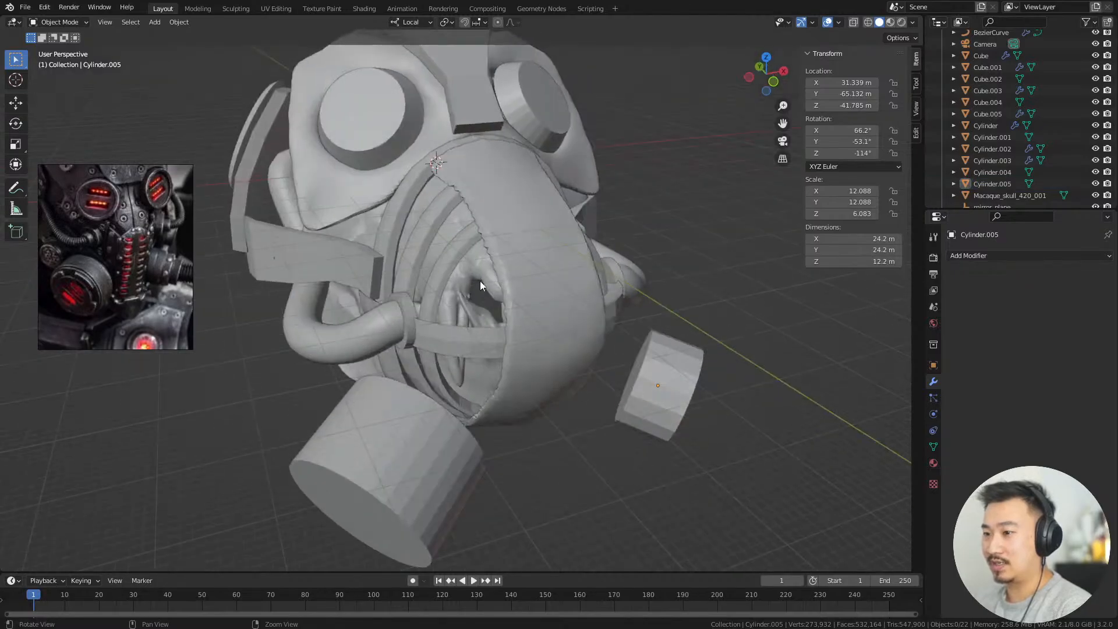
pyautogui.moveTo(518, 340); pyautogui.dragTo(617, 367, button='middle')
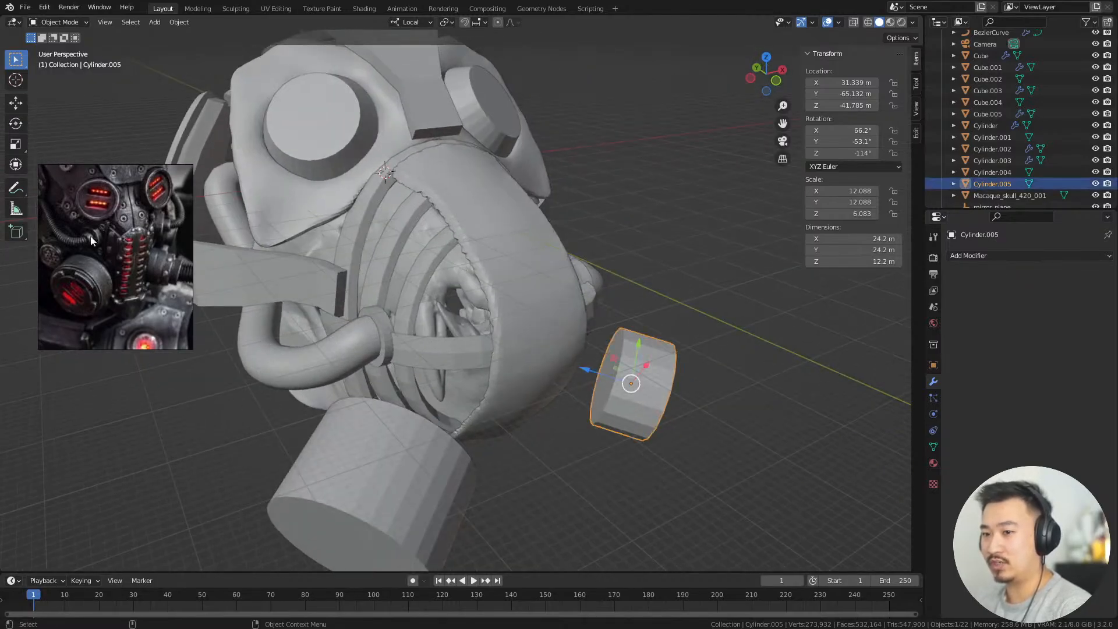
pyautogui.scroll(-3, 125, 241)
pyautogui.moveTo(135, 244); pyautogui.dragTo(130, 274, button='middle')
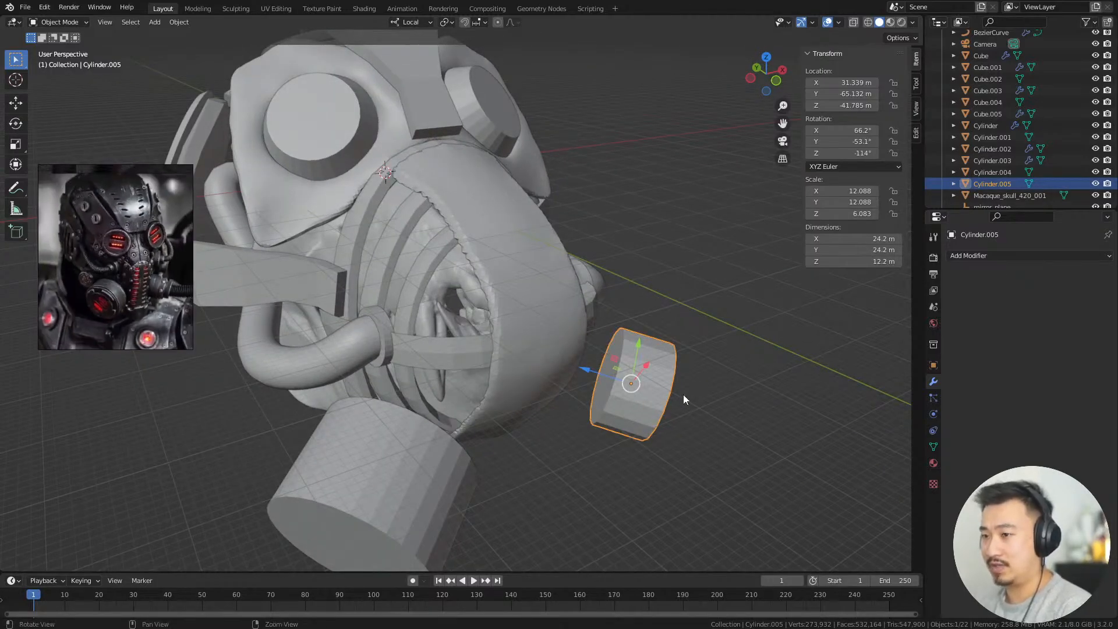
pyautogui.moveTo(683, 394); pyautogui.dragTo(749, 455, button='middle')
# Undo the last outward and downward move of the short cylinder beside the snout
pyautogui.hotkey('ctrl', 'z')
pyautogui.hotkey('ctrl', 'z')
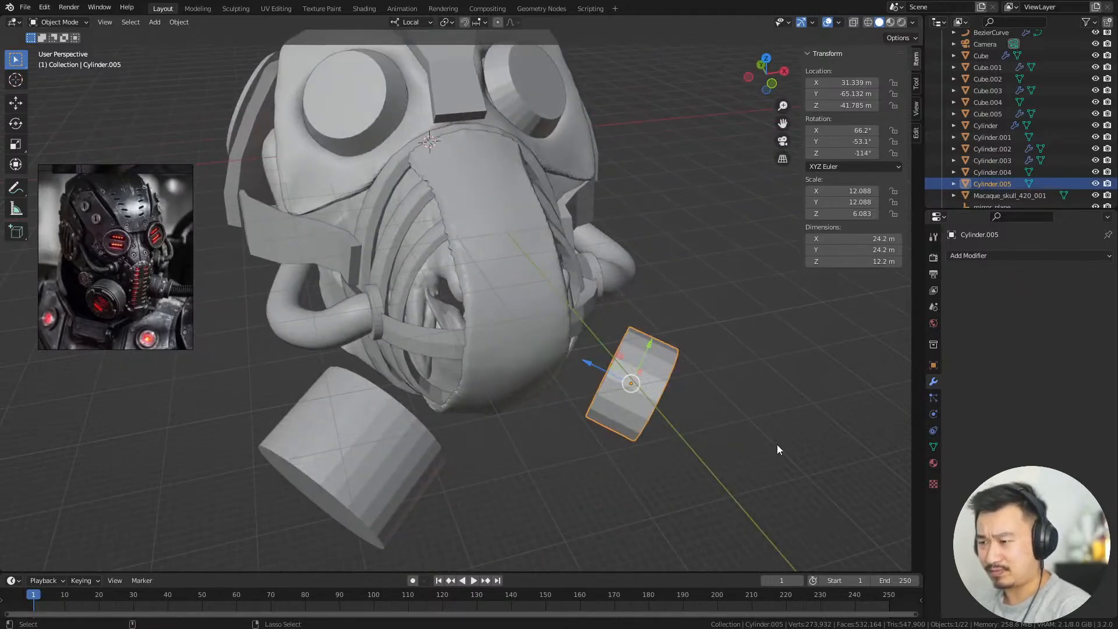
pyautogui.keyDown('alt'); pyautogui.moveTo(714, 419); pyautogui.dragTo(569, 274); pyautogui.keyUp('alt')
pyautogui.moveTo(489, 336); pyautogui.dragTo(393, 302, button='middle')
pyautogui.moveTo(543, 347); pyautogui.dragTo(531, 396, button='middle')
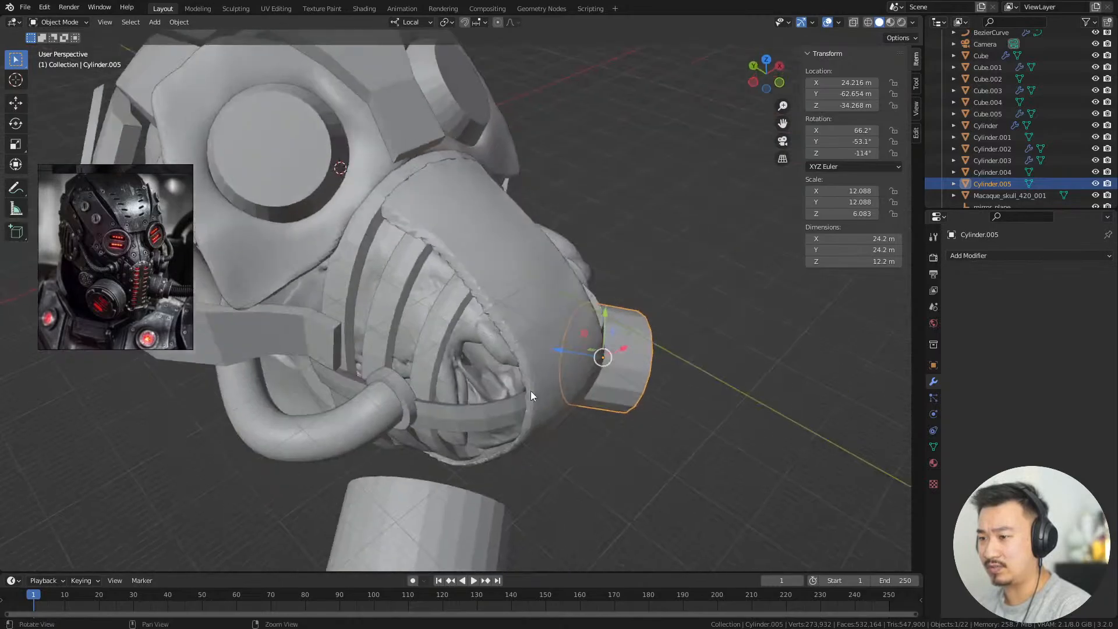
pyautogui.moveTo(491, 362); pyautogui.dragTo(769, 445, button='middle')
# Scale the short cylinder down to about 19.4 m across and seat it at an angle against the lower snout
pyautogui.press('g')
pyautogui.click(777, 433)
pyautogui.press('s')
pyautogui.click(786, 456)
pyautogui.click(769, 431)
pyautogui.press('g')
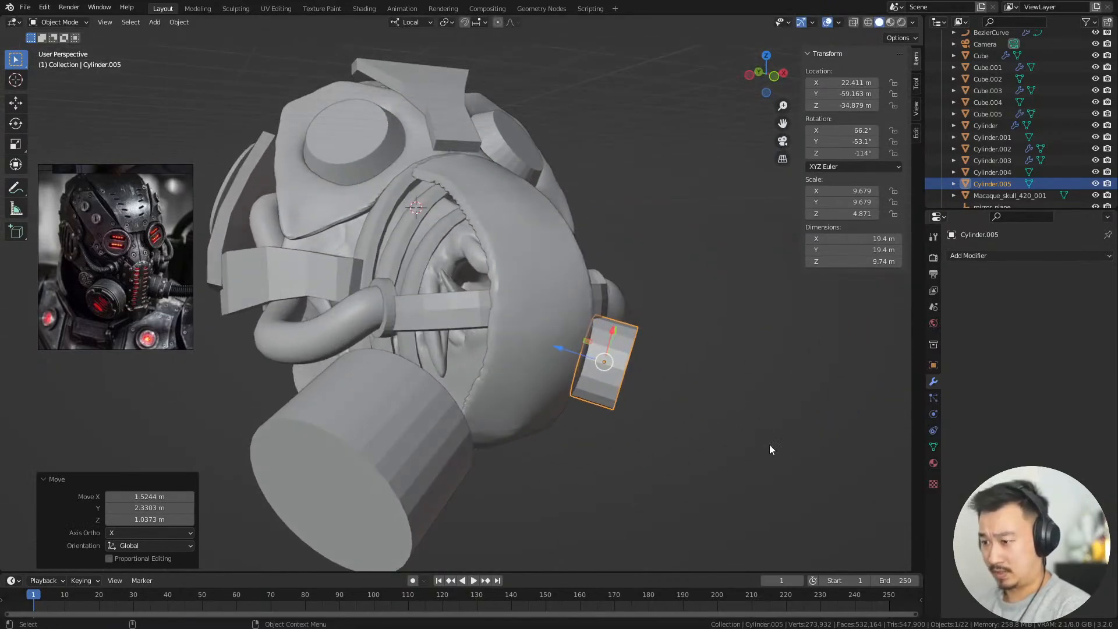
pyautogui.press('r')
pyautogui.click(773, 458)
# Open the short cylinder's mesh for editing with its outer end face as the target
pyautogui.scroll(-3, 704, 405)
pyautogui.keyDown('alt'); pyautogui.moveTo(704, 405); pyautogui.dragTo(627, 376); pyautogui.keyUp('alt')
pyautogui.click(717, 446)
pyautogui.scroll(2, 693, 422)
pyautogui.click(606, 357)
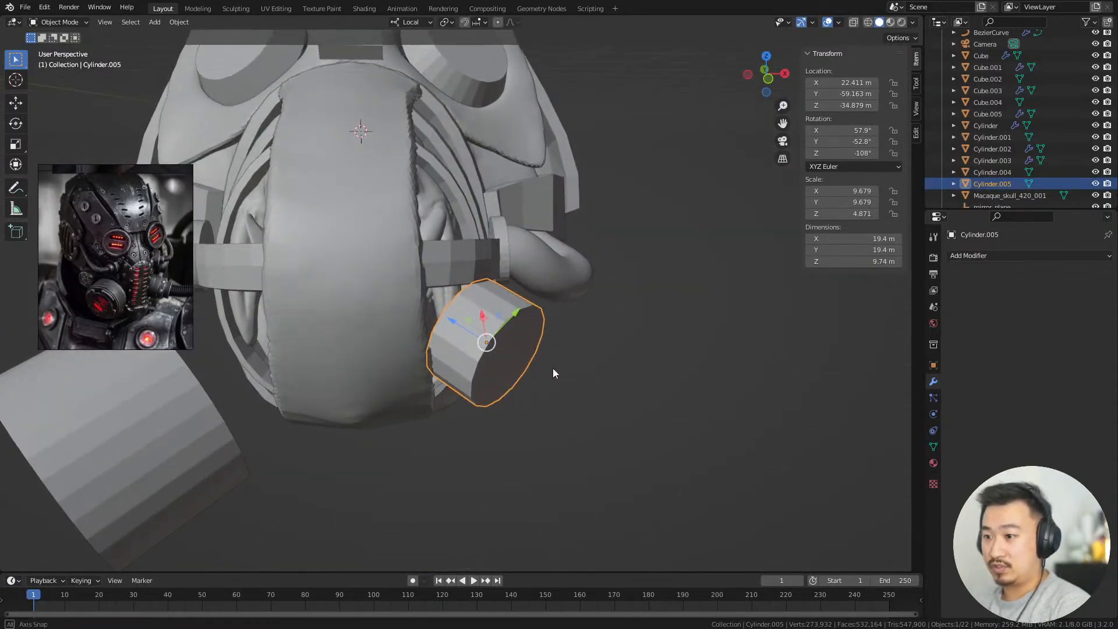
pyautogui.press('Tab')
pyautogui.keyDown('alt'); pyautogui.moveTo(553, 372); pyautogui.dragTo(672, 432); pyautogui.keyUp('alt')
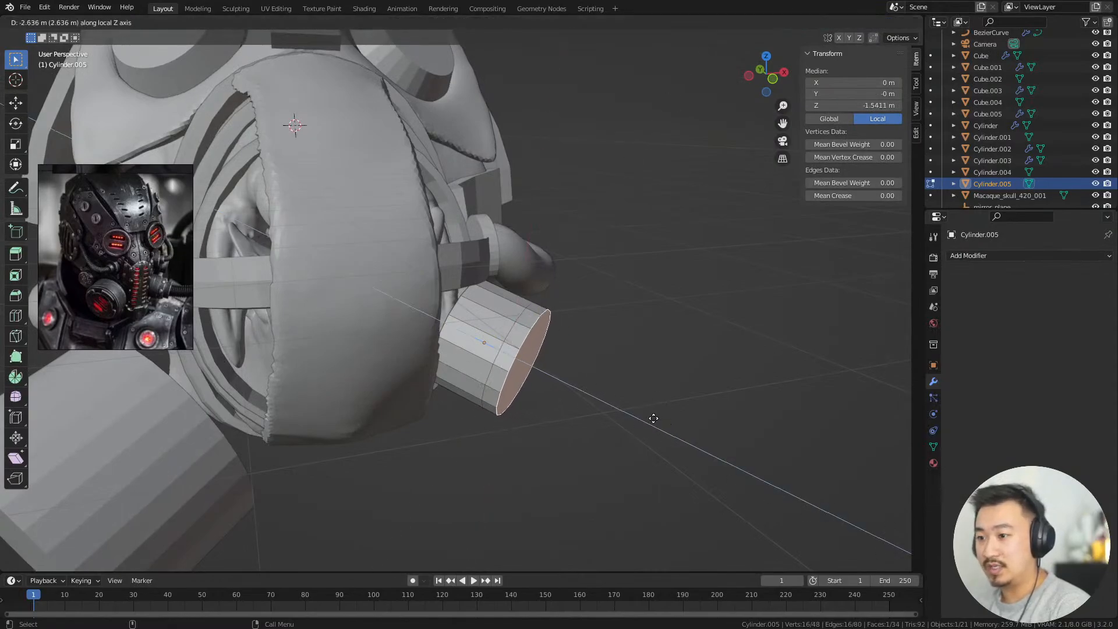
pyautogui.rightClick(656, 420)
pyautogui.keyDown('alt'); pyautogui.moveTo(656, 420); pyautogui.dragTo(683, 429); pyautogui.keyUp('alt')
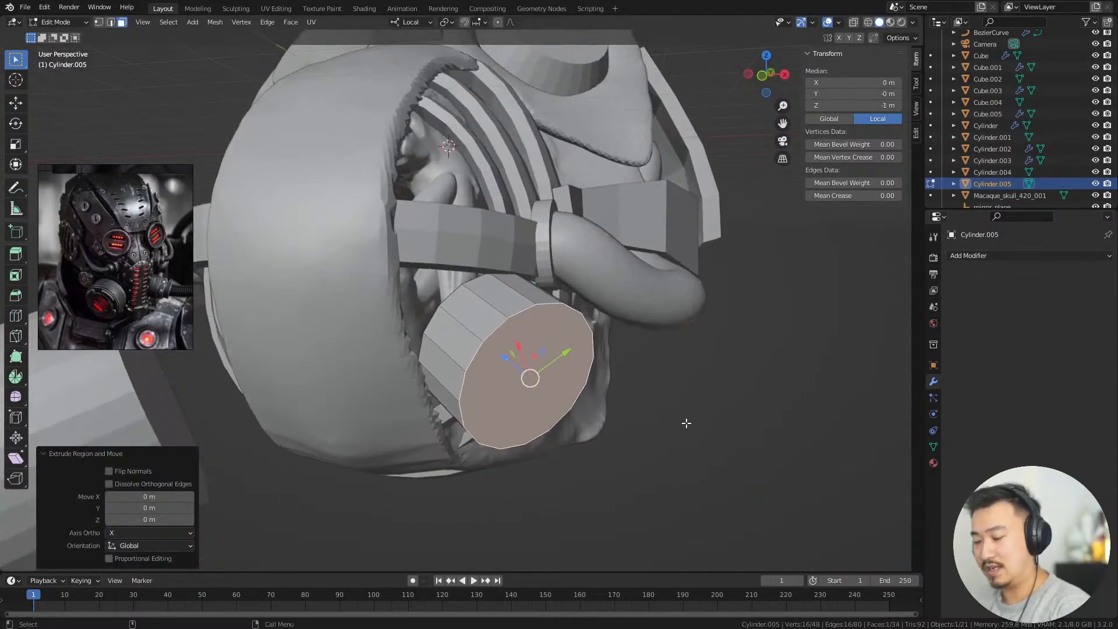
pyautogui.hotkey('ctrl', 'z')
# Inset the short cylinder's outer end face by about 0.21 m and extrude the inner face outward into a narrower connector
pyautogui.press('i')
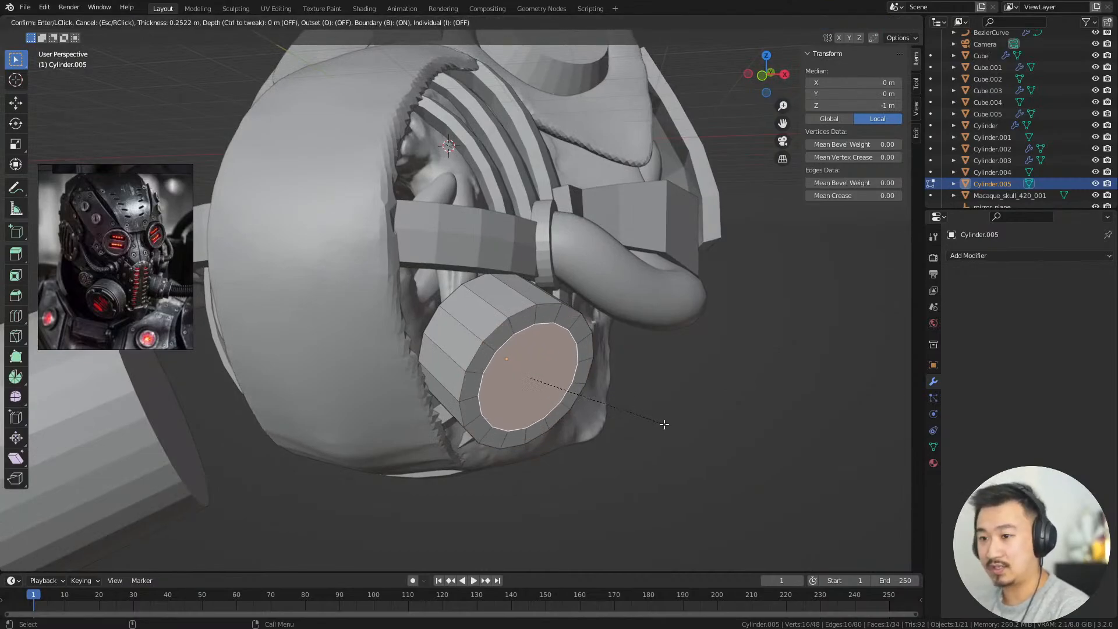
pyautogui.click(668, 423)
pyautogui.keyDown('alt'); pyautogui.moveTo(668, 423); pyautogui.dragTo(684, 424); pyautogui.keyUp('alt')
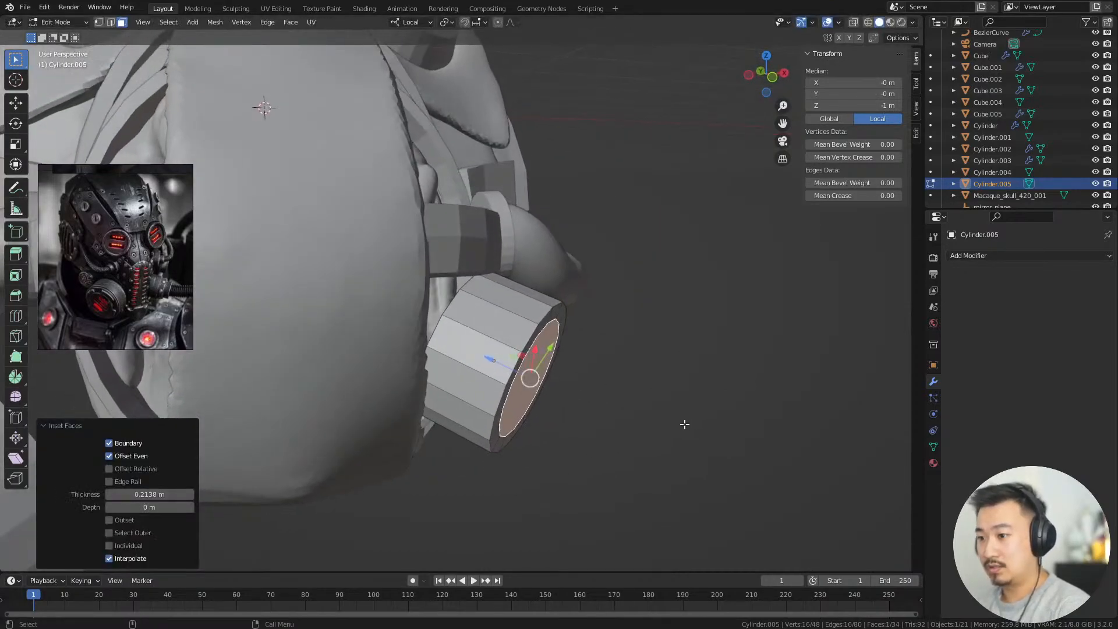
pyautogui.click(710, 443)
pyautogui.scroll(-4, 725, 474)
pyautogui.keyDown('alt'); pyautogui.moveTo(713, 454); pyautogui.dragTo(444, 352); pyautogui.keyUp('alt')
pyautogui.click(676, 429)
pyautogui.press('Tab')
# Duplicate the mirrored side hose, place the copy lower and farther out, and remove the copy's Mirror modifier
pyautogui.click(284, 265)
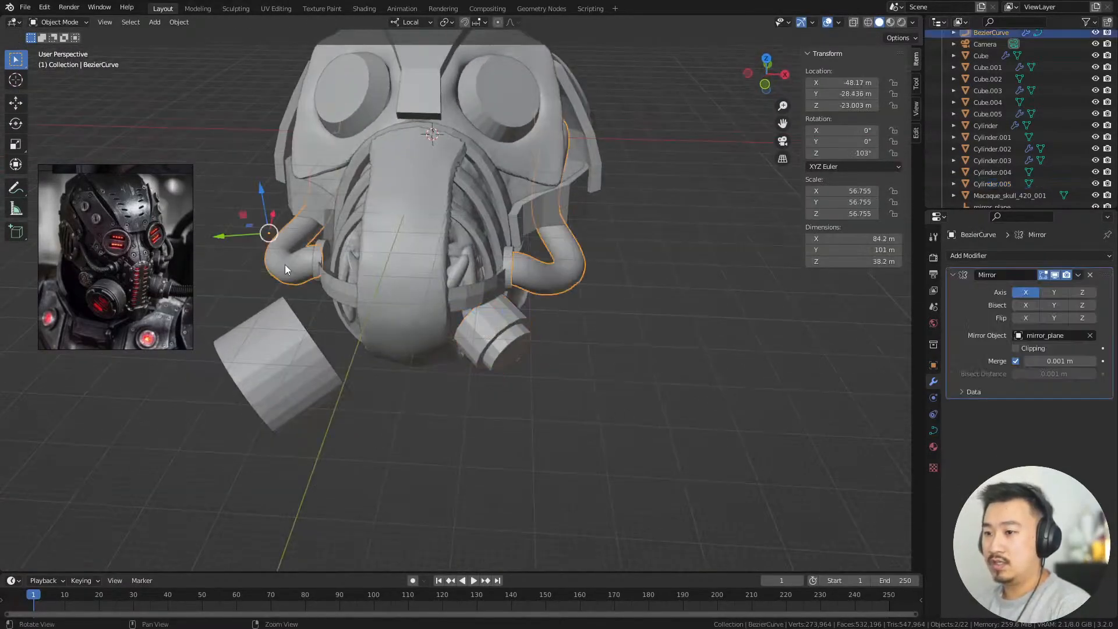
pyautogui.keyDown('alt'); pyautogui.moveTo(285, 265); pyautogui.dragTo(694, 442); pyautogui.keyUp('alt')
pyautogui.hotkey('shift', 'd')
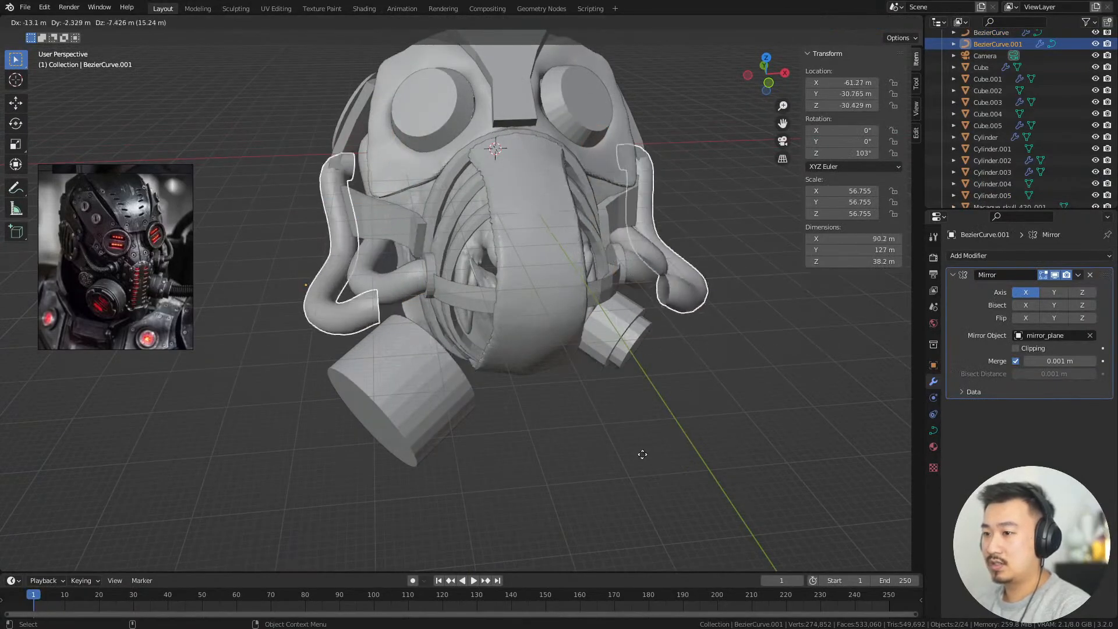
pyautogui.click(609, 431)
pyautogui.keyDown('alt'); pyautogui.moveTo(609, 431); pyautogui.dragTo(347, 300); pyautogui.keyUp('alt')
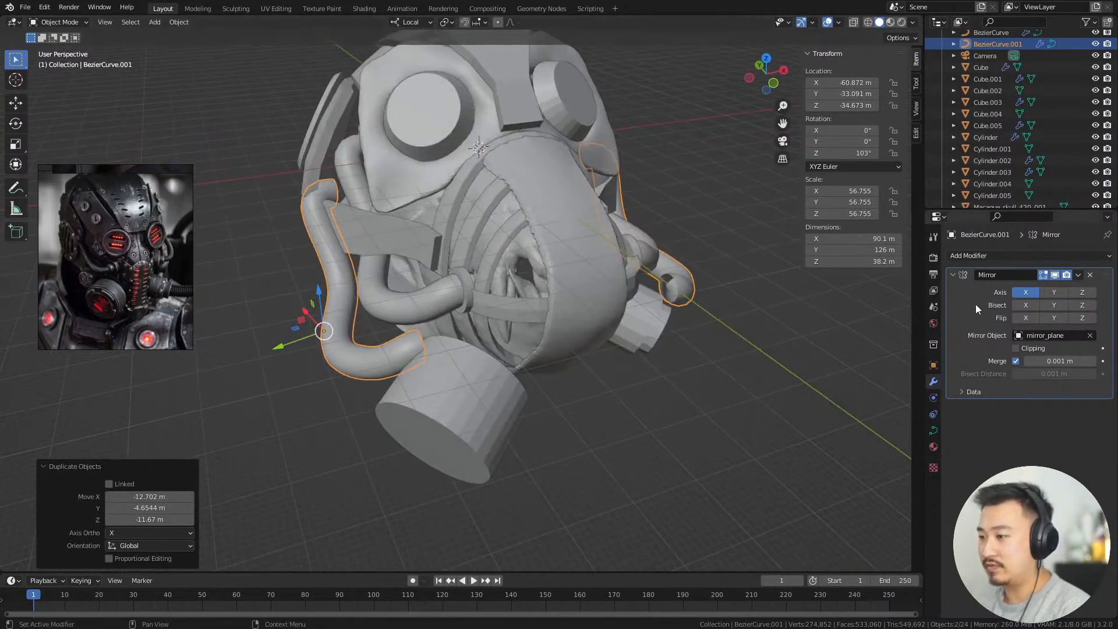
pyautogui.press('x')
pyautogui.keyDown('alt'); pyautogui.moveTo(633, 484); pyautogui.dragTo(655, 368, button='middle'); pyautogui.keyUp('alt')
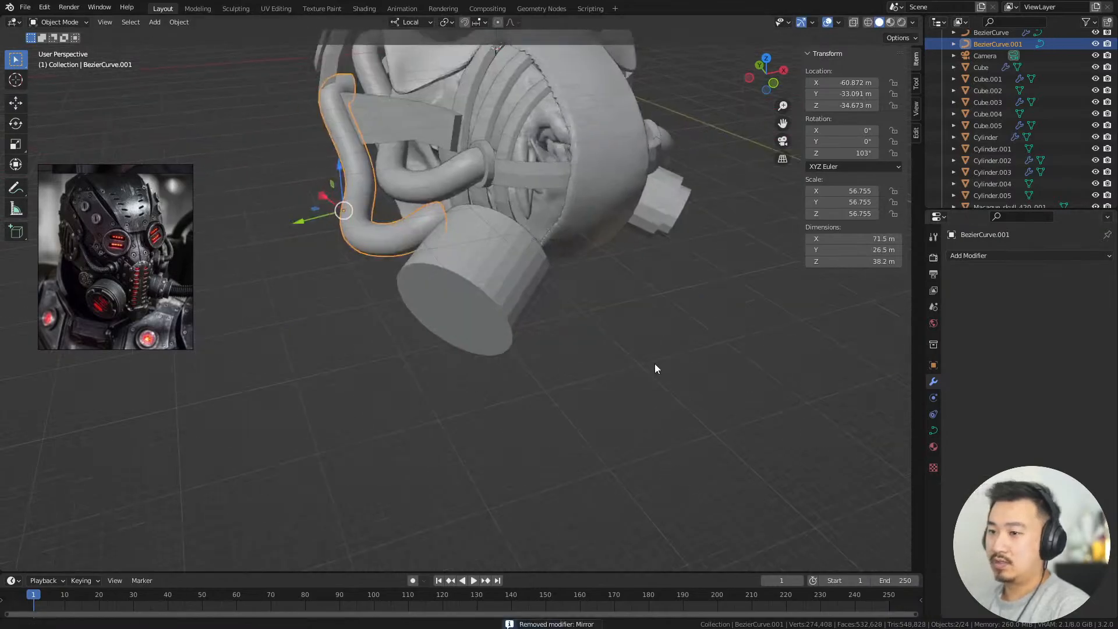
pyautogui.keyDown('alt'); pyautogui.moveTo(654, 368); pyautogui.dragTo(670, 381); pyautogui.keyUp('alt')
# Move the copied hose to the short cylinder's side of the mask and rotate it around local Z to 275°
pyautogui.press('g')
pyautogui.click(786, 349)
pyautogui.keyDown('alt'); pyautogui.moveTo(786, 355); pyautogui.dragTo(611, 388, button='middle'); pyautogui.keyUp('alt')
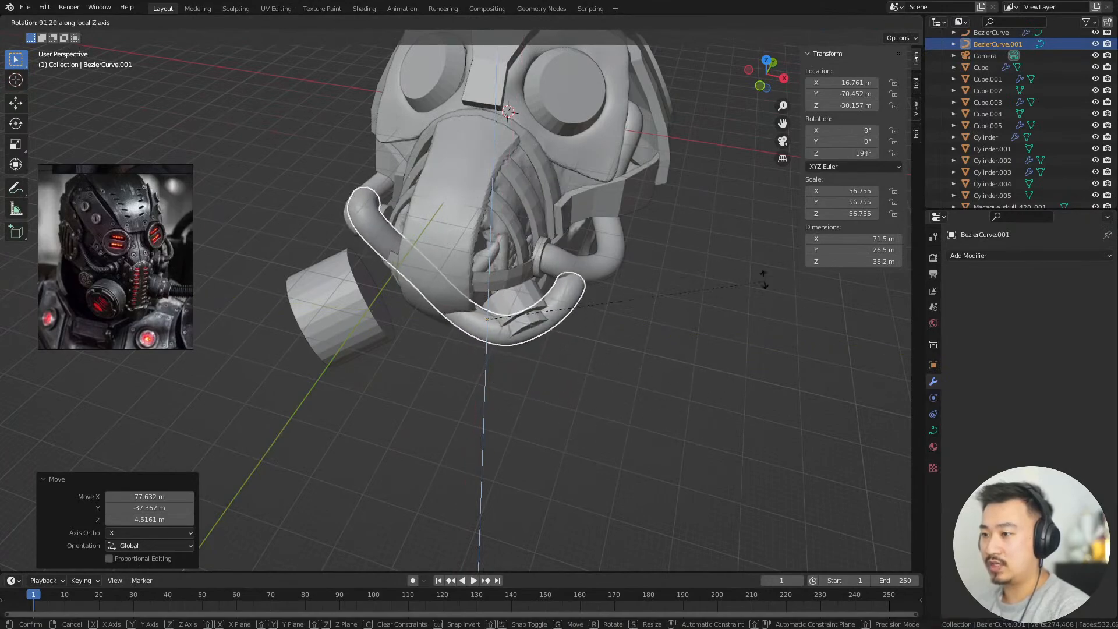
pyautogui.click(505, 203)
pyautogui.moveTo(573, 276); pyautogui.dragTo(606, 352, button='middle')
pyautogui.press('g')
pyautogui.click(726, 286)
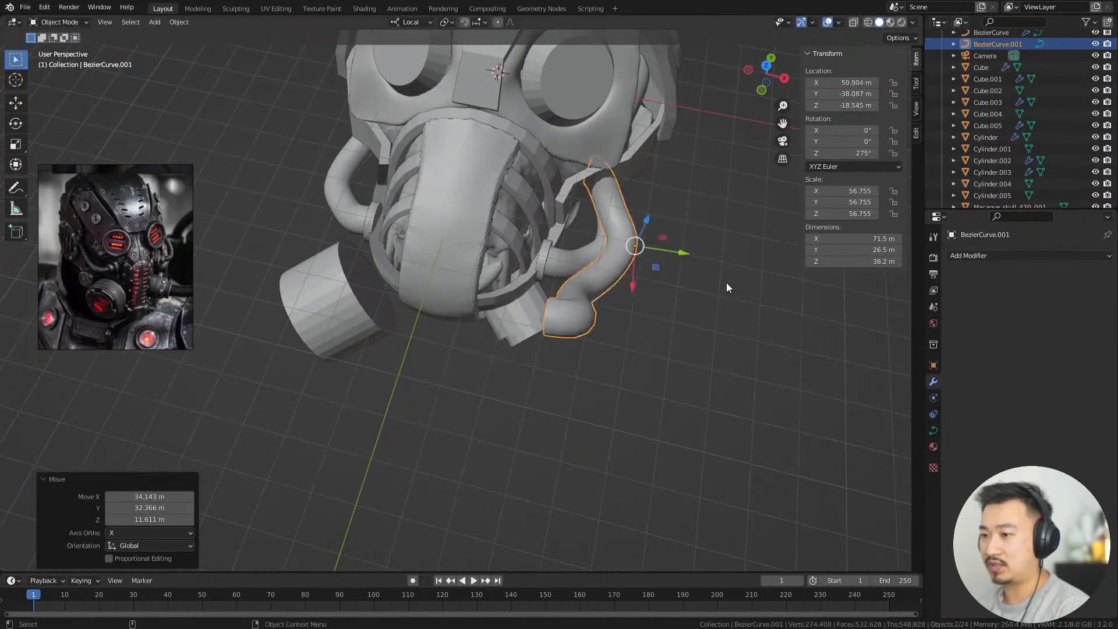
# Lower the copied hose and shift it so its front end meets the short cylinder's connector
pyautogui.moveTo(727, 285); pyautogui.dragTo(644, 248, button='middle')
pyautogui.press('g')
pyautogui.click(698, 327)
pyautogui.moveTo(699, 329); pyautogui.dragTo(591, 372, button='middle')
pyautogui.press('g')
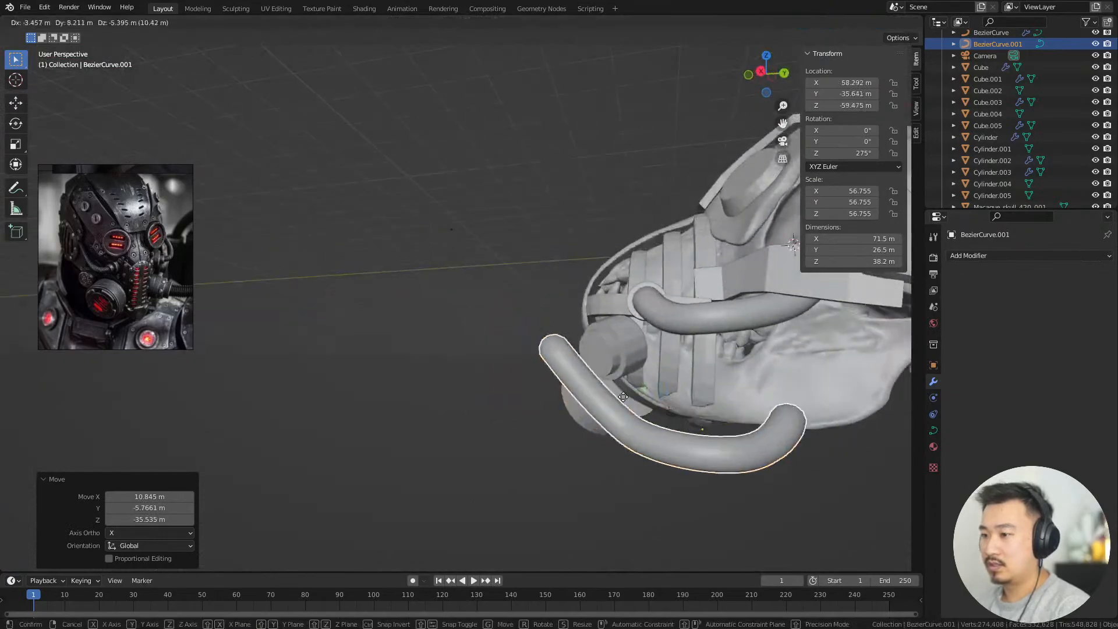
pyautogui.click(668, 397)
pyautogui.moveTo(666, 396); pyautogui.dragTo(651, 373, button='middle')
pyautogui.press('g')
# Rotate and move the hose curve's front control point so the hose leaves the short connector squarely
pyautogui.press('Tab')
pyautogui.press('r')
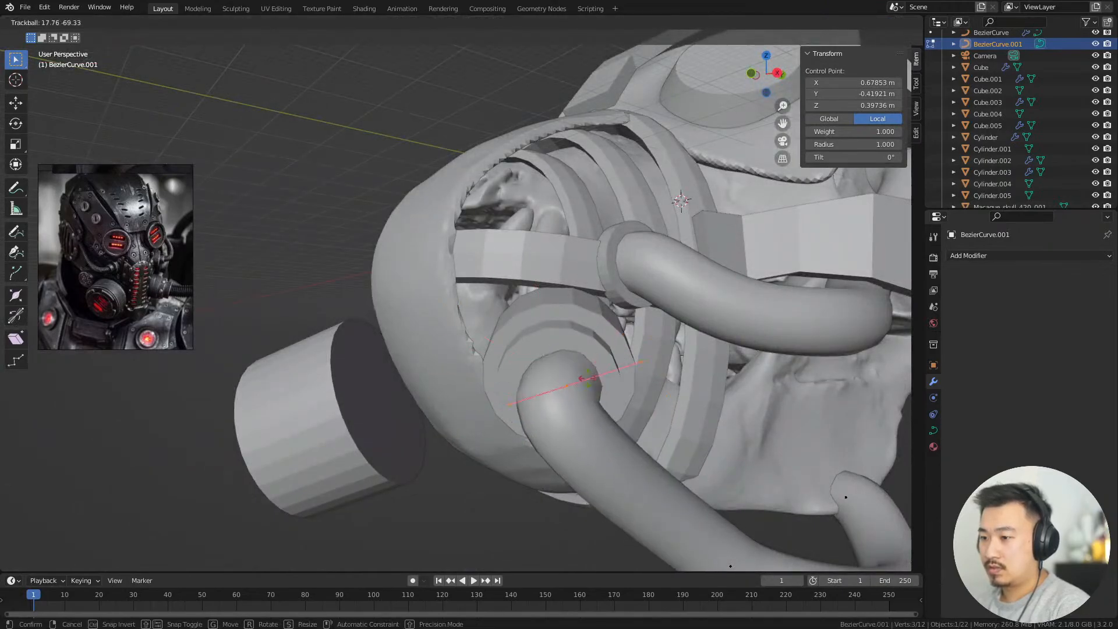
pyautogui.click(569, 386)
pyautogui.moveTo(568, 387); pyautogui.dragTo(725, 361, button='middle')
pyautogui.press('g')
pyautogui.click(724, 372)
# Move the hose curve's rear end point back behind the skull
pyautogui.click(708, 424)
pyautogui.scroll(-5, 706, 427)
pyautogui.moveTo(706, 427); pyautogui.dragTo(512, 399, button='middle')
pyautogui.click(565, 388)
pyautogui.moveTo(620, 414); pyautogui.dragTo(566, 382, button='middle')
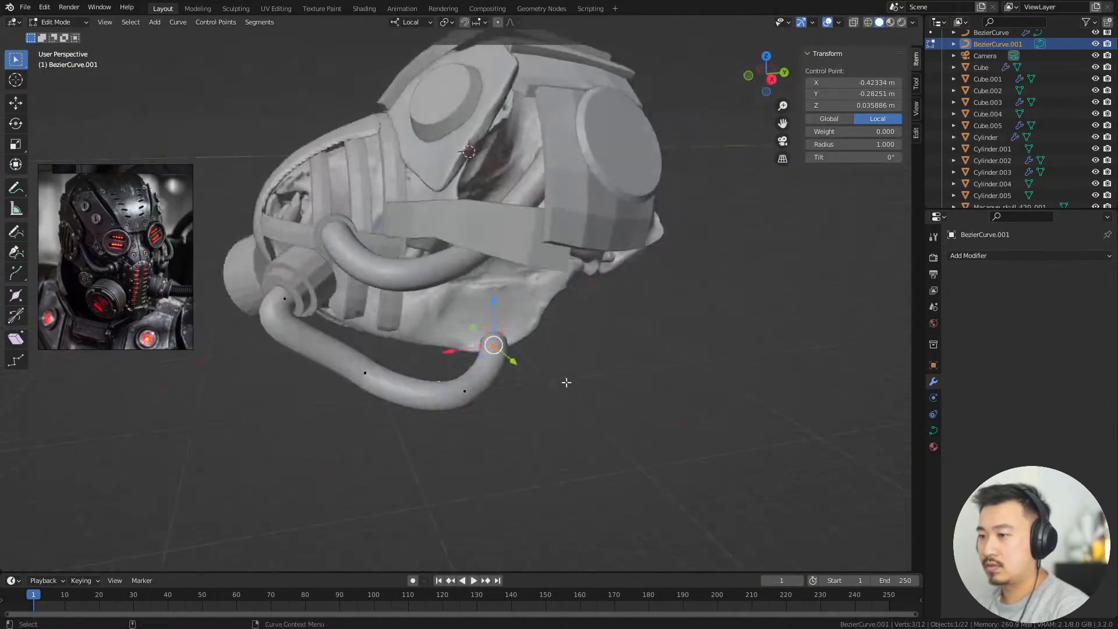
pyautogui.press('g')
pyautogui.click(757, 296)
# Scale the rear end point's handles by about 2.53 and rotate them about 41.5° around local Z
pyautogui.moveTo(713, 381); pyautogui.dragTo(659, 300, button='middle')
pyautogui.moveTo(662, 407); pyautogui.dragTo(643, 379, button='middle')
pyautogui.press('s')
pyautogui.click(833, 462)
pyautogui.click(873, 535)
pyautogui.press('r')
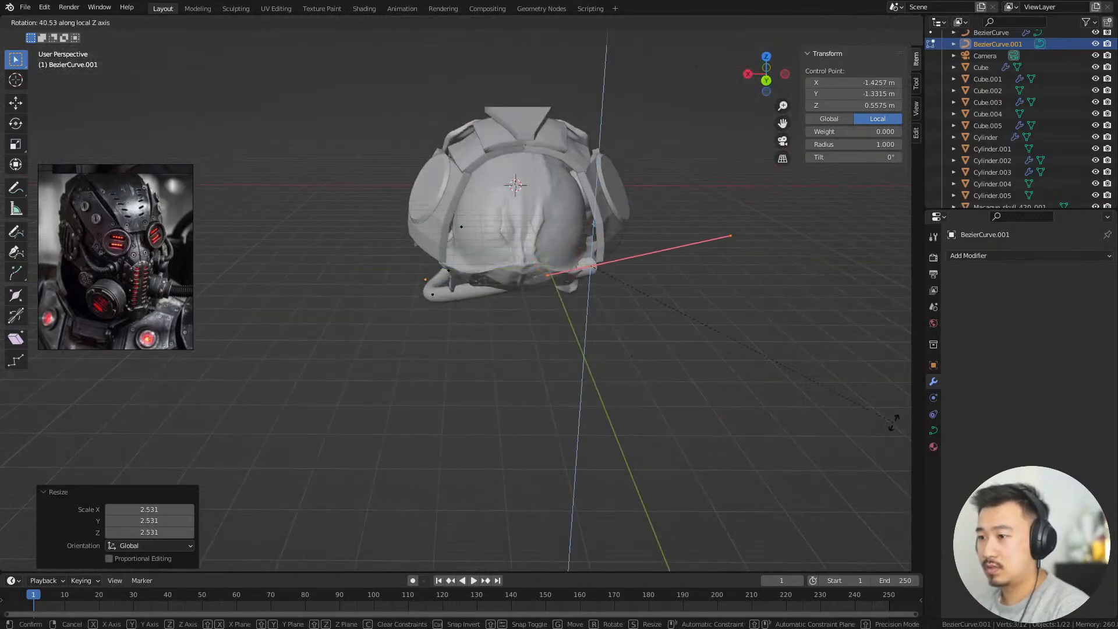
pyautogui.click(893, 422)
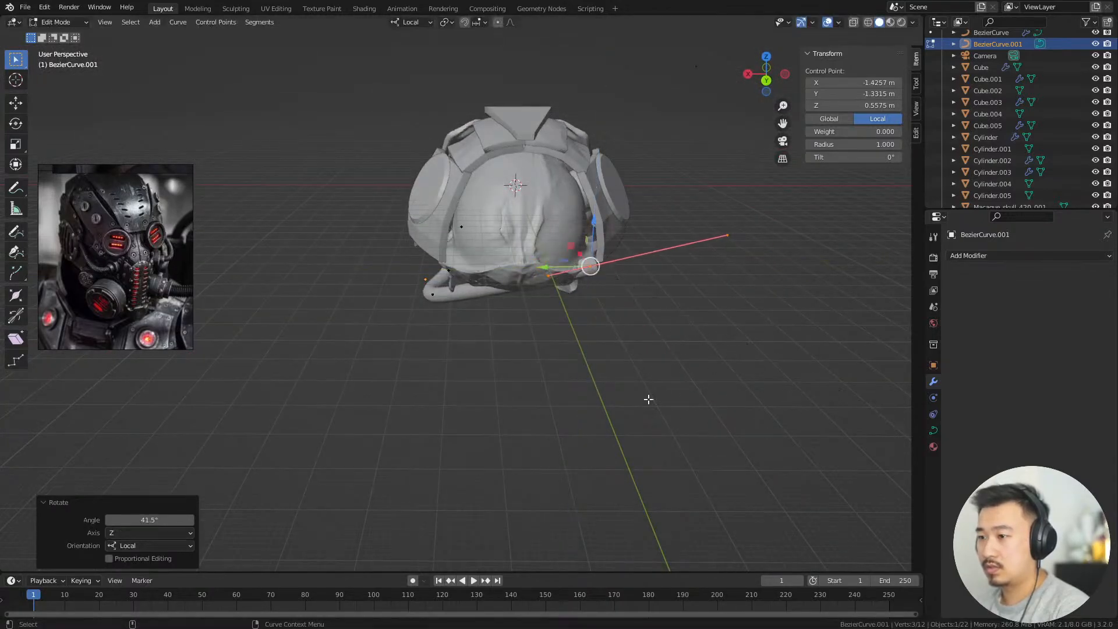
pyautogui.click(810, 393)
# Move the hose's rear end point slightly to tuck it against the back of the skull
pyautogui.moveTo(653, 401); pyautogui.dragTo(714, 460, button='middle')
pyautogui.press('g')
pyautogui.click(705, 437)
pyautogui.moveTo(634, 408); pyautogui.dragTo(669, 324, button='middle')
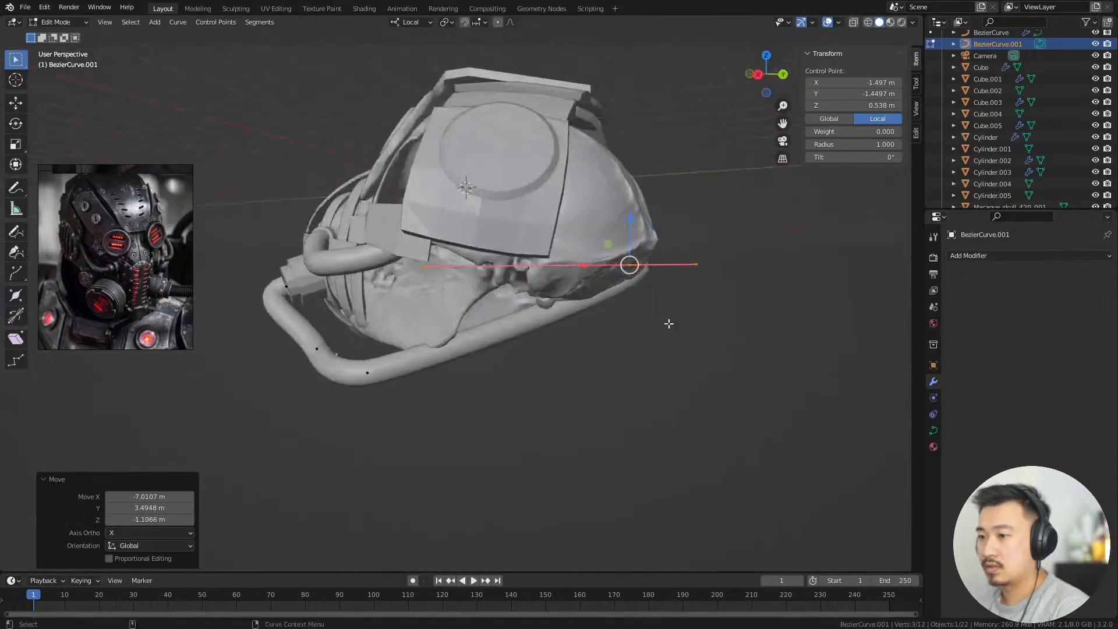
# Move the hose curve's rear bend point backward to carry the tube past the back of the helmet
pyautogui.hotkey('shift', 'z')
pyautogui.moveTo(394, 407); pyautogui.dragTo(400, 410)
pyautogui.hotkey('shift', 'z')
pyautogui.moveTo(498, 442); pyautogui.dragTo(518, 419, button='middle')
pyautogui.press('g')
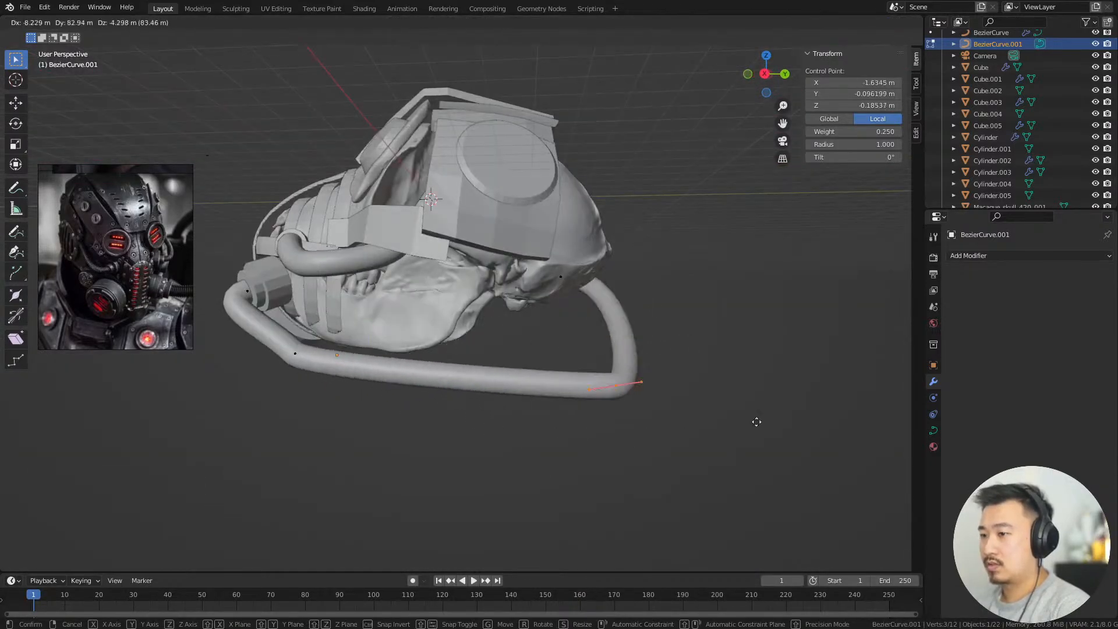
pyautogui.click(741, 382)
# Scale the rear bend point's handles by about 1.75 and rotate them about -16.8° to smooth the curve
pyautogui.moveTo(728, 389); pyautogui.dragTo(634, 436, button='middle')
pyautogui.press('s')
pyautogui.click(811, 457)
pyautogui.moveTo(811, 457); pyautogui.dragTo(678, 361, button='middle')
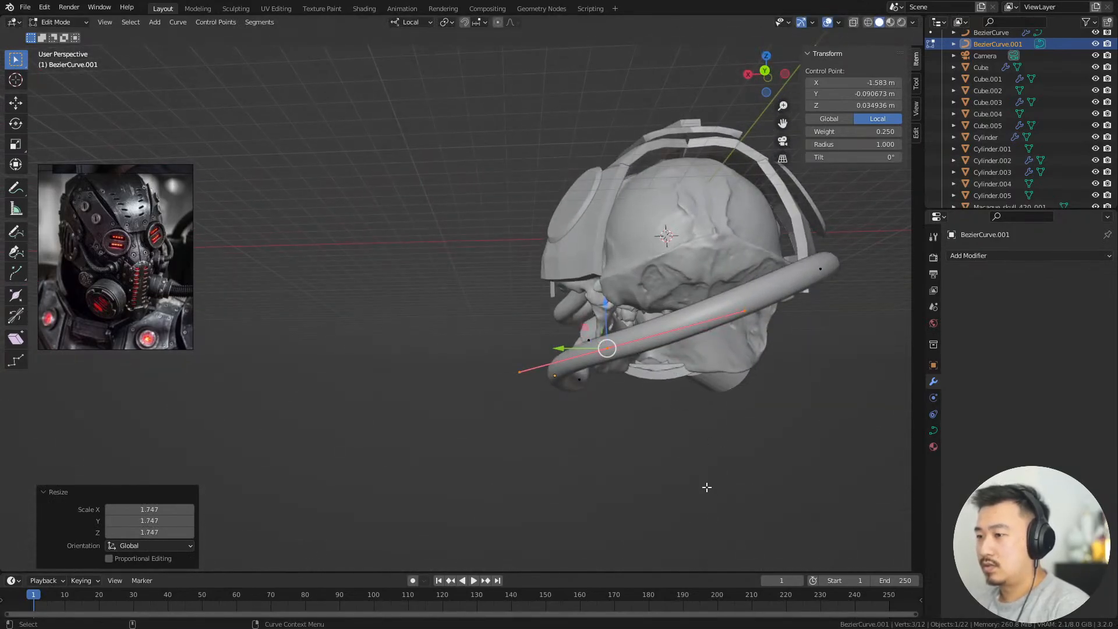
pyautogui.press('r')
pyautogui.click(771, 449)
pyautogui.moveTo(771, 449); pyautogui.dragTo(813, 456, button='middle')
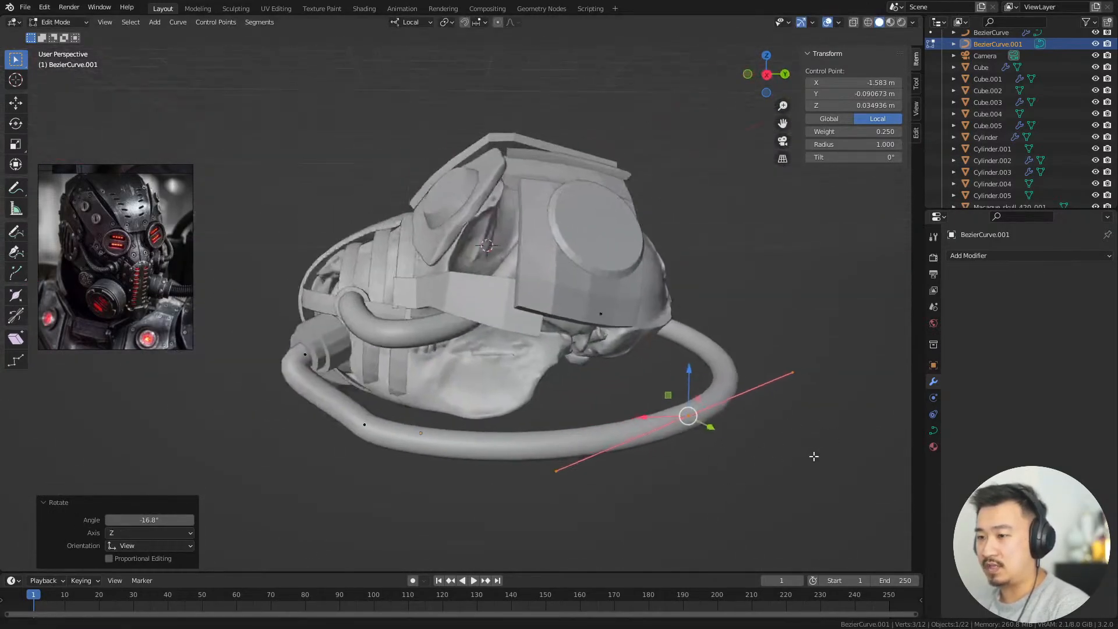
pyautogui.scroll(-4, 813, 456)
pyautogui.moveTo(739, 428); pyautogui.dragTo(542, 376, button='middle')
pyautogui.scroll(3, 801, 420)
# Move the hose curve's front lower bend point to reshape the tube beneath the short connector
pyautogui.click(933, 430)
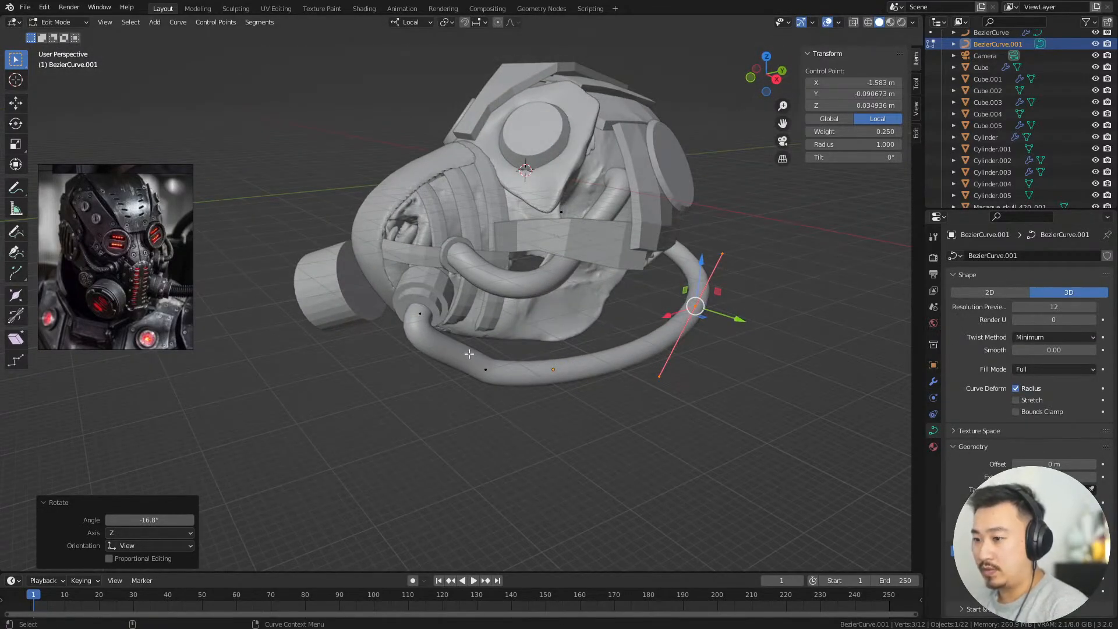
pyautogui.hotkey('alt', 'z')
pyautogui.moveTo(469, 352); pyautogui.dragTo(496, 382)
pyautogui.hotkey('alt', 'z')
pyautogui.moveTo(539, 402); pyautogui.dragTo(609, 461, button='middle')
pyautogui.press('g')
pyautogui.click(701, 449)
pyautogui.press('g')
pyautogui.click(755, 358)
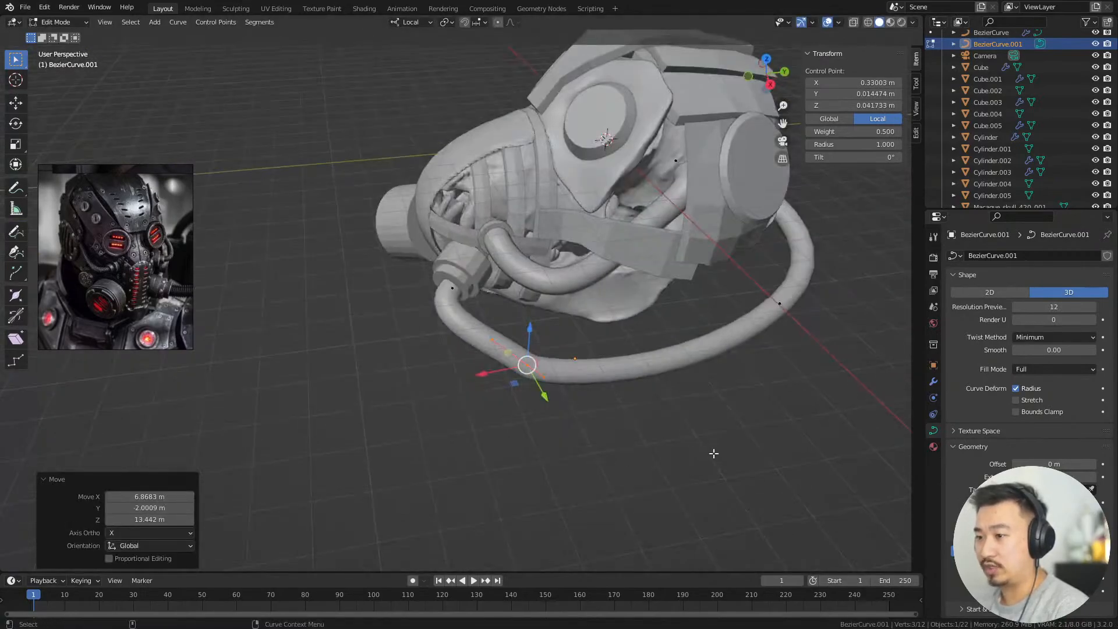
# Scale the front lower bend point's handles by about 2.23 to soften the bend
pyautogui.click(651, 431)
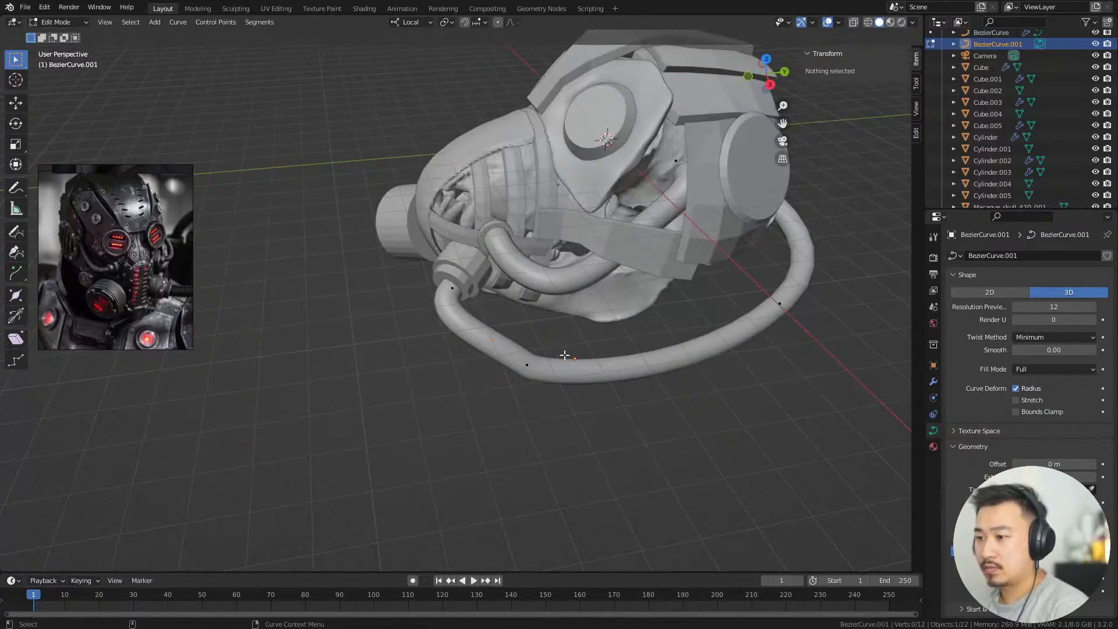
pyautogui.keyDown('alt'); pyautogui.moveTo(564, 355); pyautogui.dragTo(573, 397); pyautogui.keyUp('alt')
pyautogui.keyDown('alt'); pyautogui.moveTo(573, 397); pyautogui.dragTo(622, 365, button='right'); pyautogui.keyUp('alt')
pyautogui.click(566, 398)
pyautogui.scroll(-4, 611, 429)
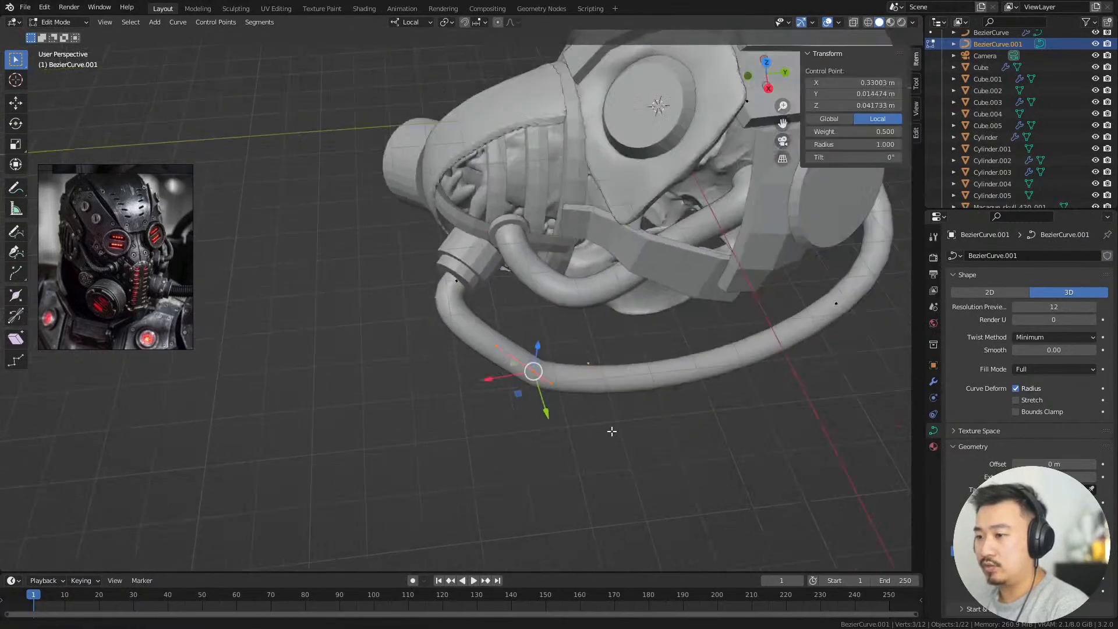
pyautogui.moveTo(611, 429); pyautogui.dragTo(608, 419, button='middle')
pyautogui.click(770, 476)
pyautogui.keyDown('alt'); pyautogui.moveTo(711, 466); pyautogui.dragTo(700, 431); pyautogui.keyUp('alt')
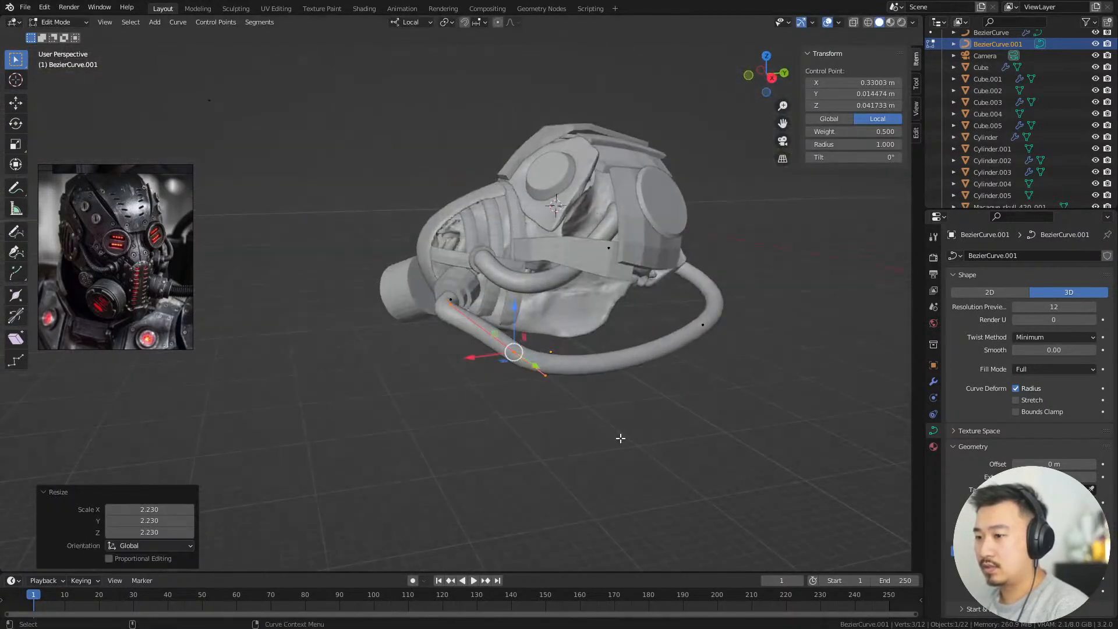
# Shift the front lower bend point backward along the side of the jaw
pyautogui.press('g')
pyautogui.click(727, 442)
pyautogui.click(773, 328)
pyautogui.keyDown('alt'); pyautogui.moveTo(773, 328); pyautogui.dragTo(732, 329); pyautogui.keyUp('alt')
pyautogui.press('g')
pyautogui.click(686, 328)
# Move the hose's rear bend point down and inward to make the tube sag behind the helmet
pyautogui.click(756, 347)
pyautogui.moveTo(807, 426)
pyautogui.keyDown('alt'); pyautogui.mouseDown()
pyautogui.moveTo(799, 395)
pyautogui.moveTo(808, 406)
pyautogui.mouseUp(); pyautogui.keyUp('alt')
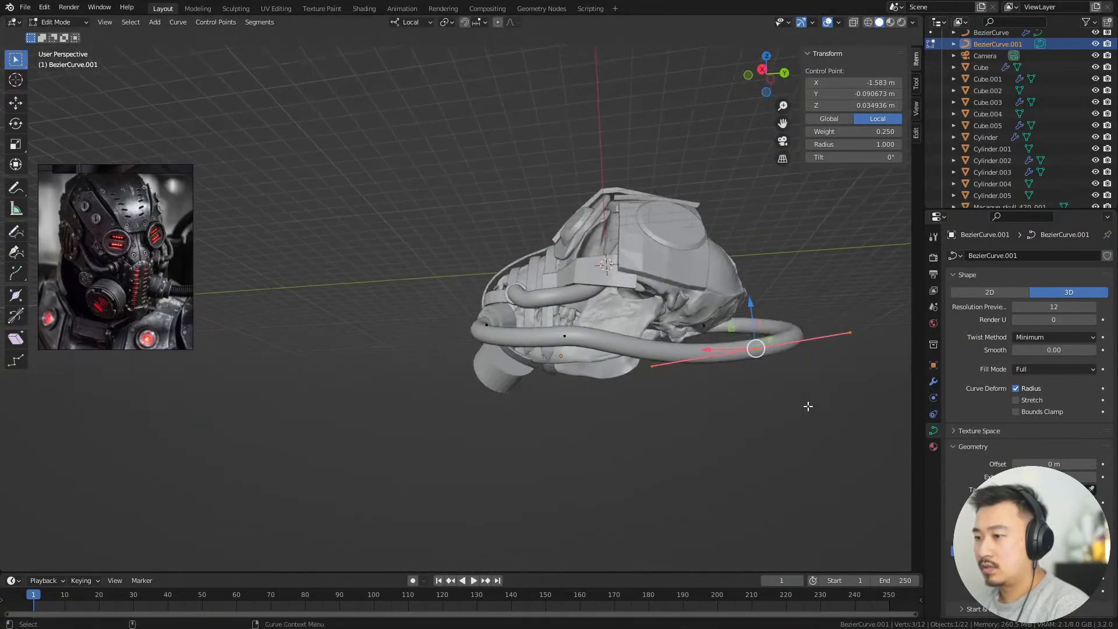
pyautogui.click(787, 364)
pyautogui.keyDown('alt'); pyautogui.moveTo(786, 367); pyautogui.dragTo(584, 299); pyautogui.keyUp('alt')
pyautogui.hotkey('ctrl', 'z')
pyautogui.press('g')
pyautogui.click(673, 305)
pyautogui.click(658, 303)
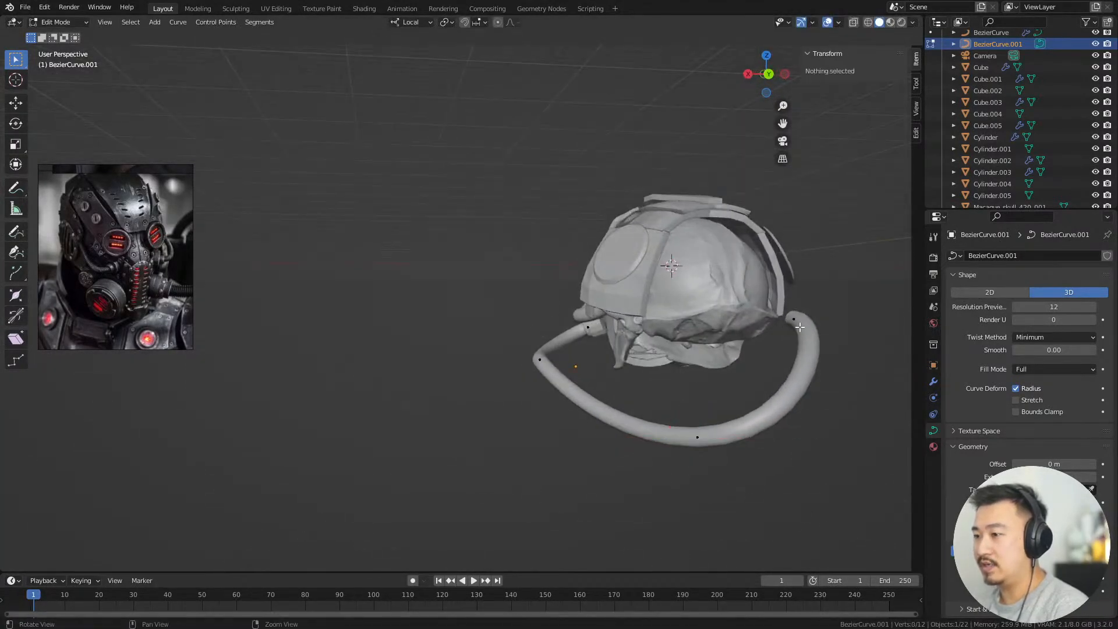
# Move the hose's end point up against the upper back of the helmet
pyautogui.keyDown('alt'); pyautogui.moveTo(667, 303); pyautogui.dragTo(732, 304); pyautogui.keyUp('alt')
pyautogui.hotkey('ctrl', 'z')
pyautogui.click(771, 276)
pyautogui.moveTo(773, 279); pyautogui.dragTo(661, 300, button='middle')
pyautogui.press('g')
pyautogui.click(699, 282)
# Examine the reference images for the shape and drape of a ribbed hose
pyautogui.scroll(-5, 117, 261)
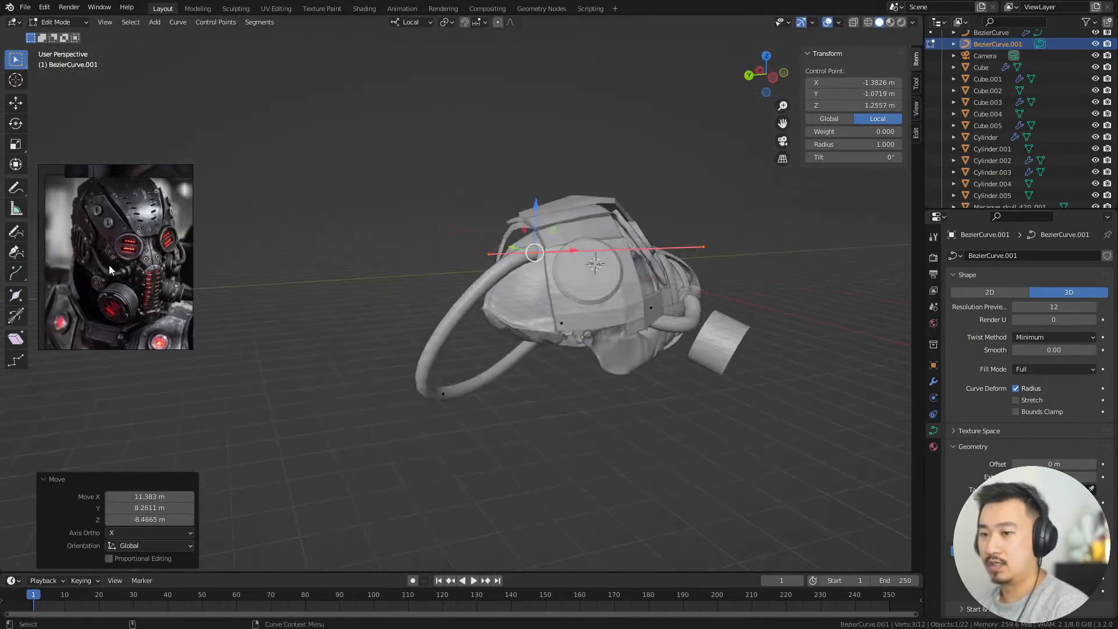
pyautogui.moveTo(111, 221); pyautogui.dragTo(36, 233, button='middle')
pyautogui.scroll(-1, 91, 291)
pyautogui.scroll(-3, 92, 291)
pyautogui.moveTo(104, 268); pyautogui.dragTo(139, 238, button='middle')
pyautogui.scroll(10, 131, 285)
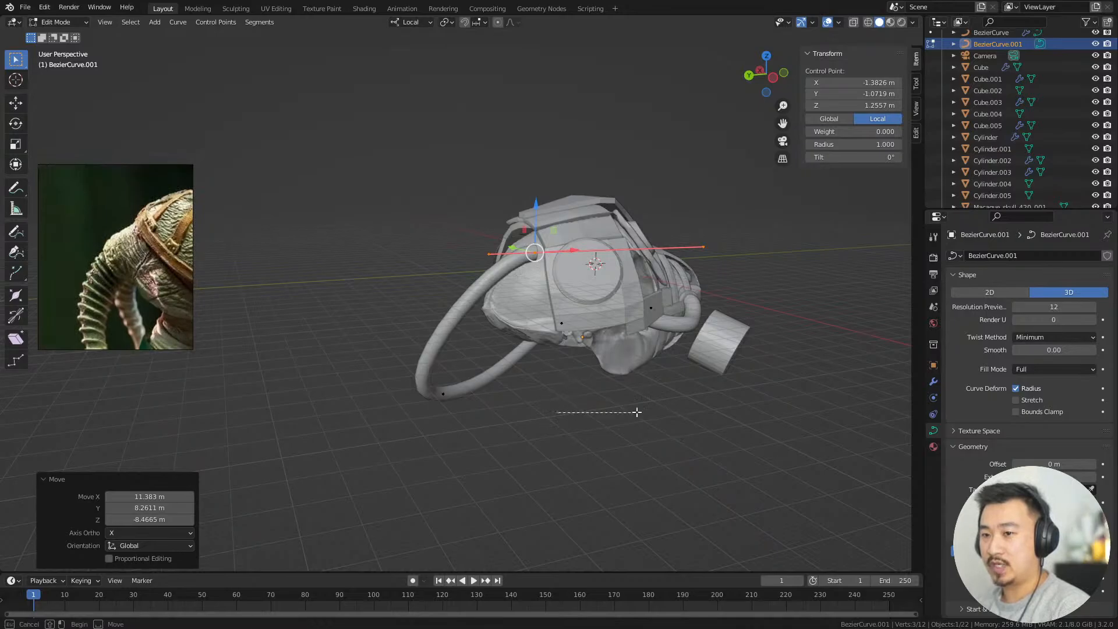
pyautogui.moveTo(636, 412); pyautogui.dragTo(638, 414)
# Lower the hose's end point at the back of the helmet slightly and rotate it 19.7°
pyautogui.moveTo(553, 426); pyautogui.dragTo(681, 432, button='middle')
pyautogui.moveTo(555, 257); pyautogui.dragTo(676, 334, button='middle')
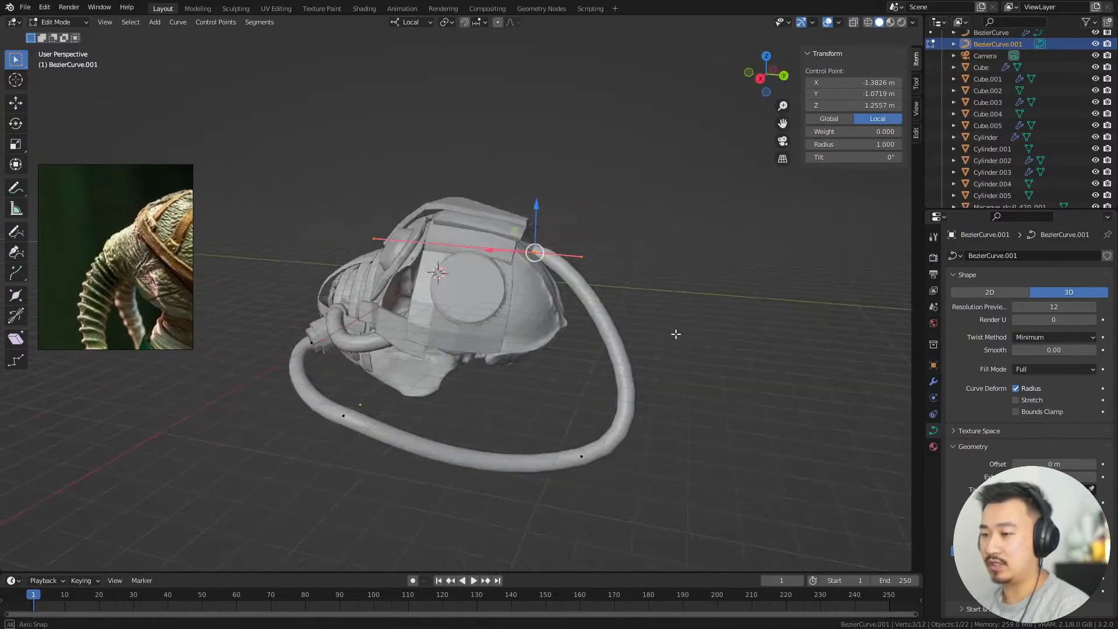
pyautogui.click(707, 337)
pyautogui.click(637, 286)
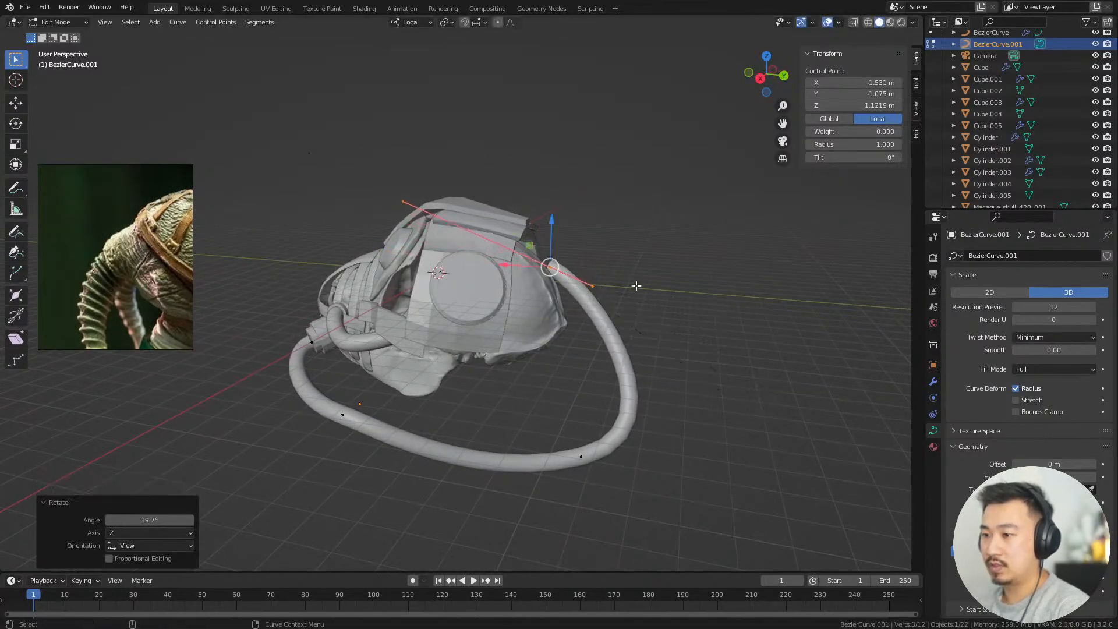
# Pull the end point's outer handle backward and down to widen the hose's rear arch
pyautogui.click(593, 285)
pyautogui.moveTo(632, 354); pyautogui.dragTo(653, 352, button='middle')
pyautogui.press('g')
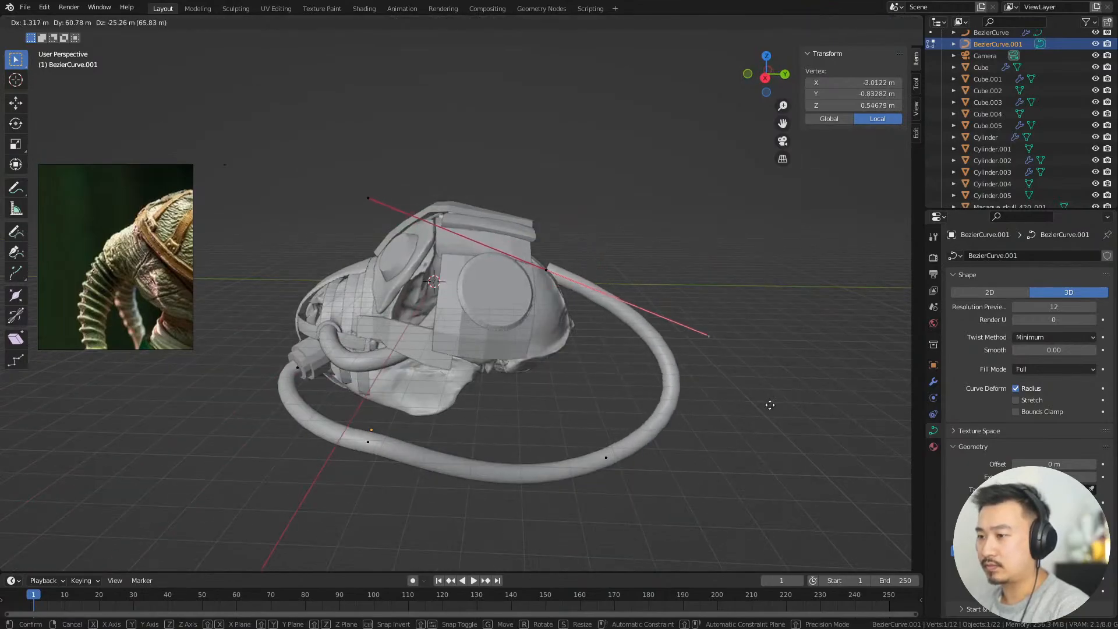
pyautogui.click(768, 401)
# Rotate the hose's end point to angle the tube downward and scale its handles to 0.400
pyautogui.moveTo(779, 419); pyautogui.dragTo(745, 421, button='middle')
pyautogui.moveTo(603, 309); pyautogui.dragTo(611, 317)
pyautogui.press('r')
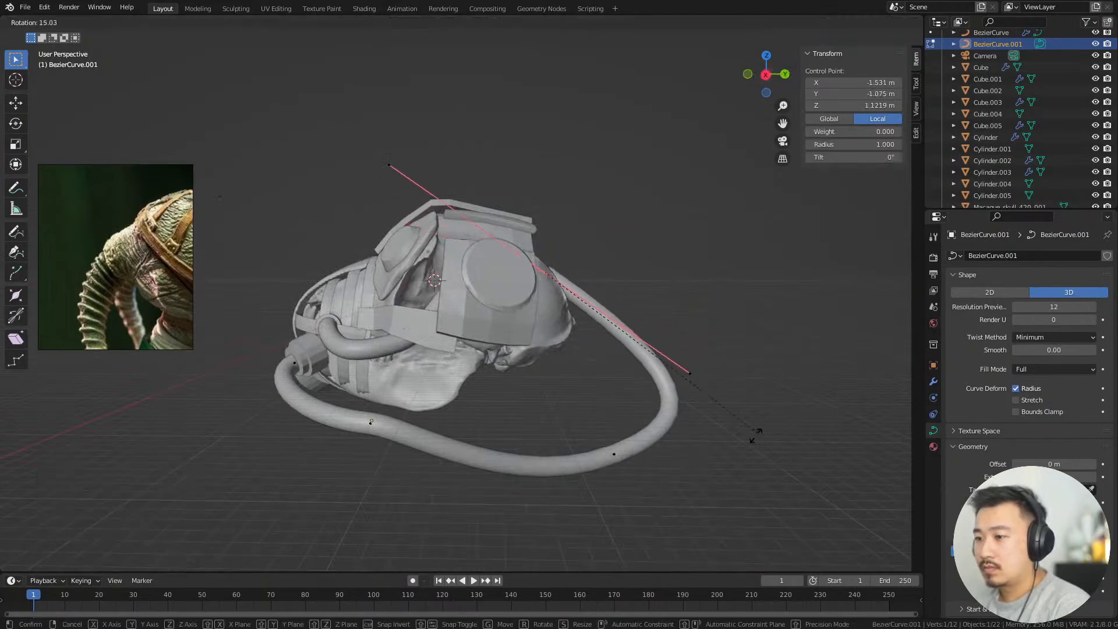
pyautogui.click(763, 456)
pyautogui.press('s')
pyautogui.click(635, 343)
pyautogui.moveTo(635, 342); pyautogui.dragTo(633, 397, button='middle')
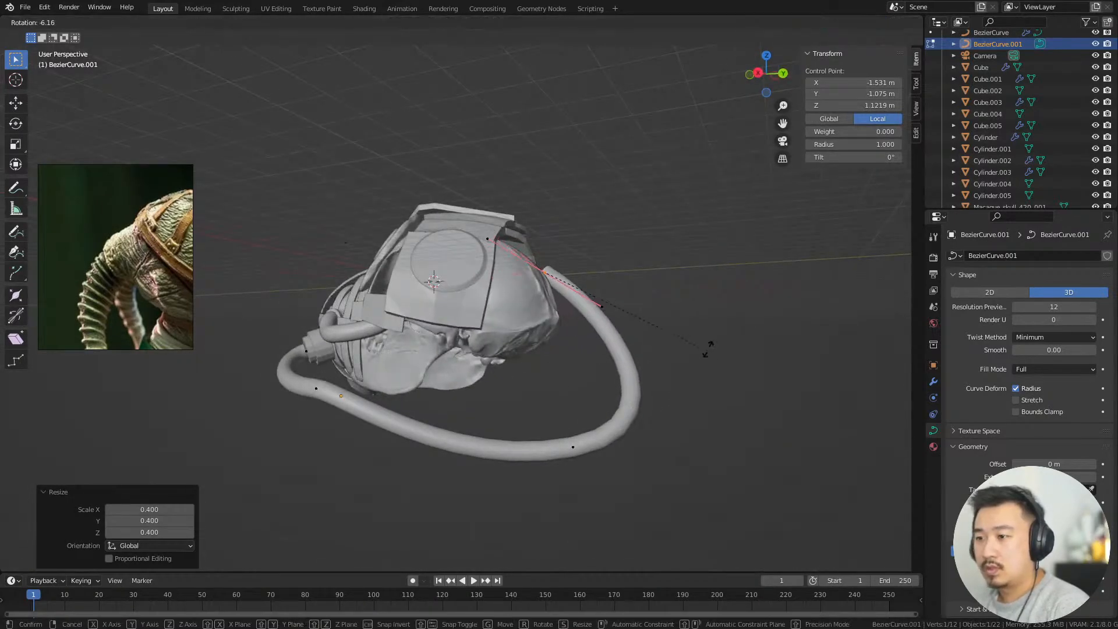
# Subdivide the hose segment between the end point and the rear lower bend point
pyautogui.keyDown('shift'); pyautogui.moveTo(543, 411); pyautogui.dragTo(666, 477); pyautogui.keyUp('shift')
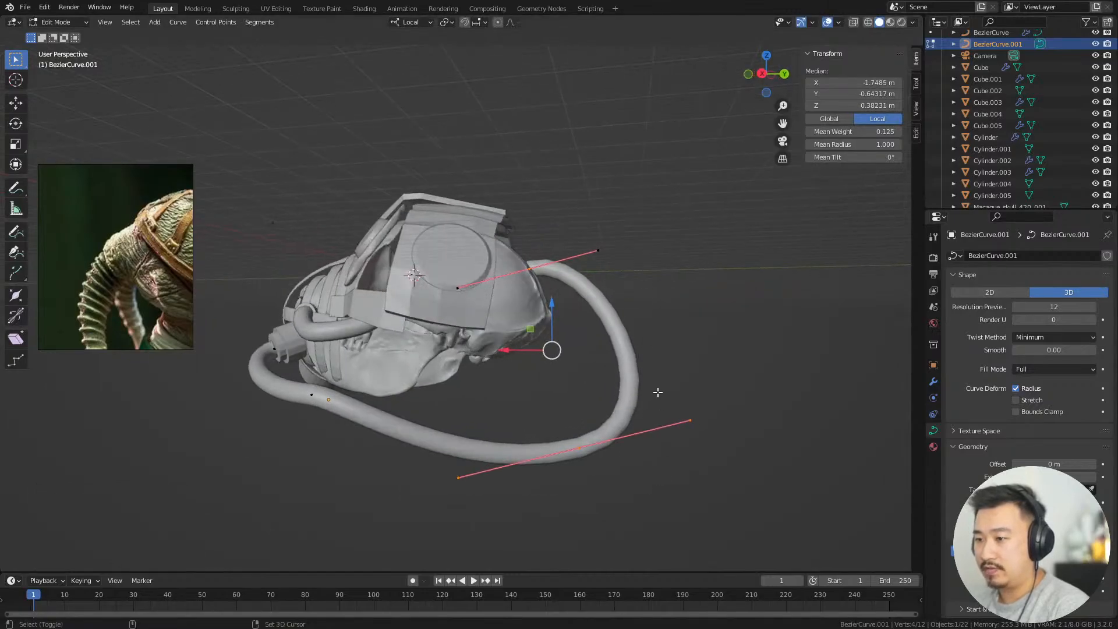
pyautogui.rightClick(670, 356)
pyautogui.click(673, 312)
# Move the new rear middle point toward the helmet and rotate its handles
pyautogui.click(617, 331)
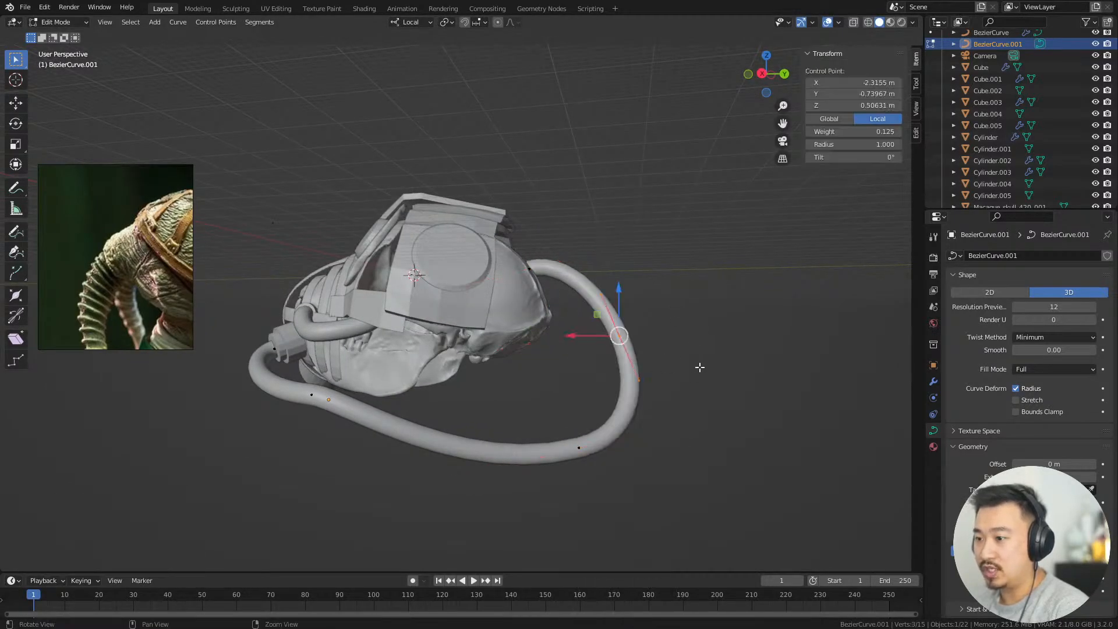
pyautogui.moveTo(698, 366); pyautogui.dragTo(727, 418, button='middle')
pyautogui.click(718, 409)
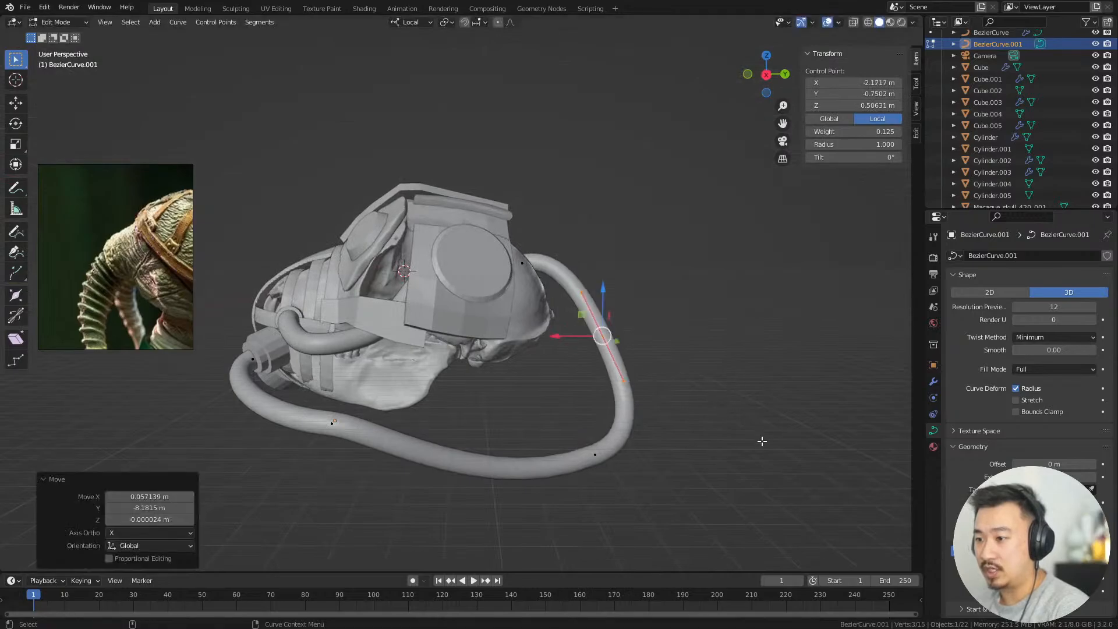
pyautogui.press('r')
pyautogui.click(708, 466)
# Move the rear lower bend point forward beneath the helmet and reposition the rear middle point to round the loop
pyautogui.moveTo(554, 418); pyautogui.dragTo(731, 477)
pyautogui.press('g')
pyautogui.click(678, 467)
pyautogui.moveTo(680, 467); pyautogui.dragTo(724, 488, button='middle')
pyautogui.press('g')
pyautogui.click(656, 438)
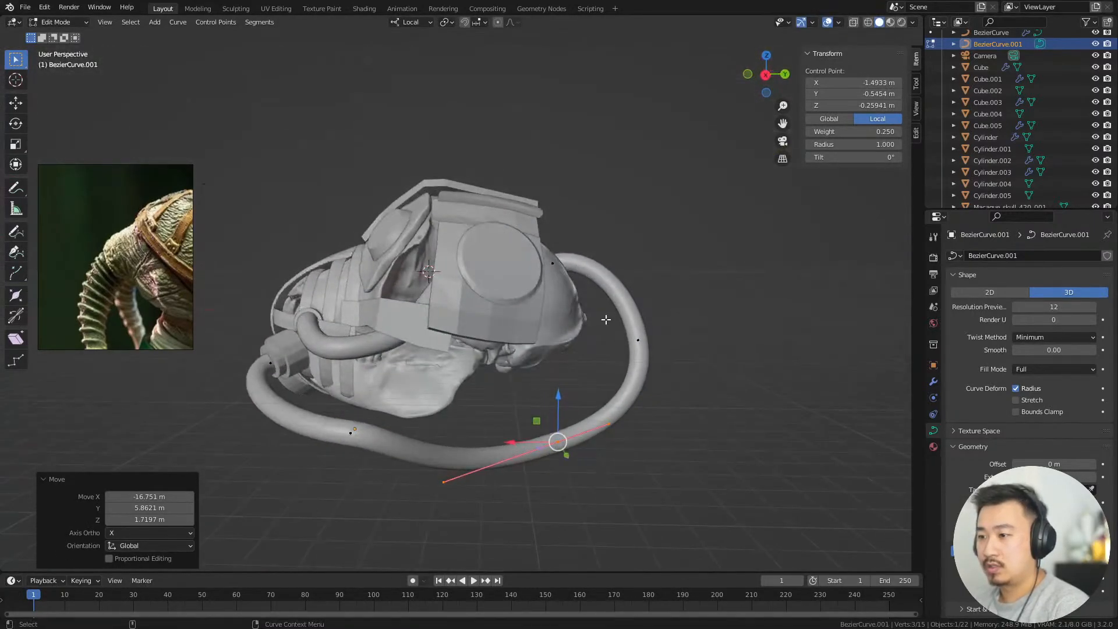
pyautogui.moveTo(606, 320); pyautogui.dragTo(711, 424)
pyautogui.press('g')
pyautogui.click(704, 419)
# Move the front bend point upward and inward so the hose runs close along the side of the jaw
pyautogui.moveTo(329, 407); pyautogui.dragTo(431, 464)
pyautogui.moveTo(436, 465); pyautogui.dragTo(571, 421, button='middle')
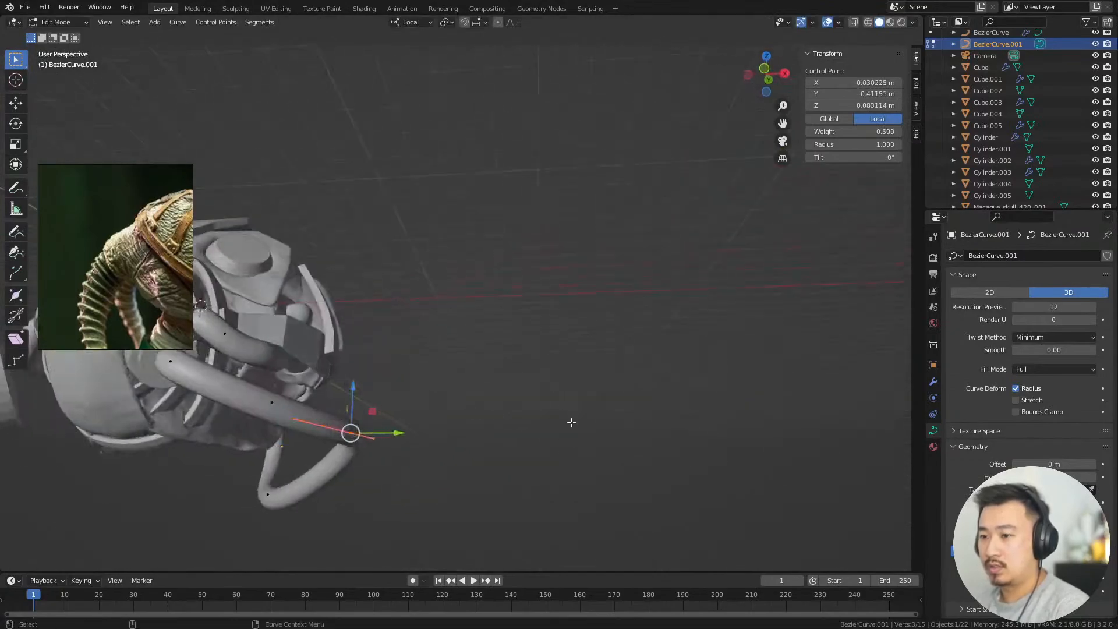
pyautogui.press('g')
pyautogui.click(456, 431)
pyautogui.keyDown('shift'); pyautogui.moveTo(452, 417); pyautogui.dragTo(693, 372, button='middle'); pyautogui.keyUp('shift')
pyautogui.moveTo(606, 390); pyautogui.dragTo(451, 439, button='middle')
pyautogui.scroll(2, 494, 414)
pyautogui.moveTo(614, 412); pyautogui.dragTo(619, 449, button='middle')
pyautogui.keyDown('shift'); pyautogui.moveTo(630, 504); pyautogui.dragTo(741, 327, button='middle'); pyautogui.keyUp('shift')
pyautogui.press('g')
pyautogui.click(747, 284)
# Rotate the jaw-side bend point and pull its rear handle backward to soften the curve
pyautogui.moveTo(745, 285); pyautogui.dragTo(620, 309, button='middle')
pyautogui.press('r')
pyautogui.click(702, 297)
pyautogui.click(557, 200)
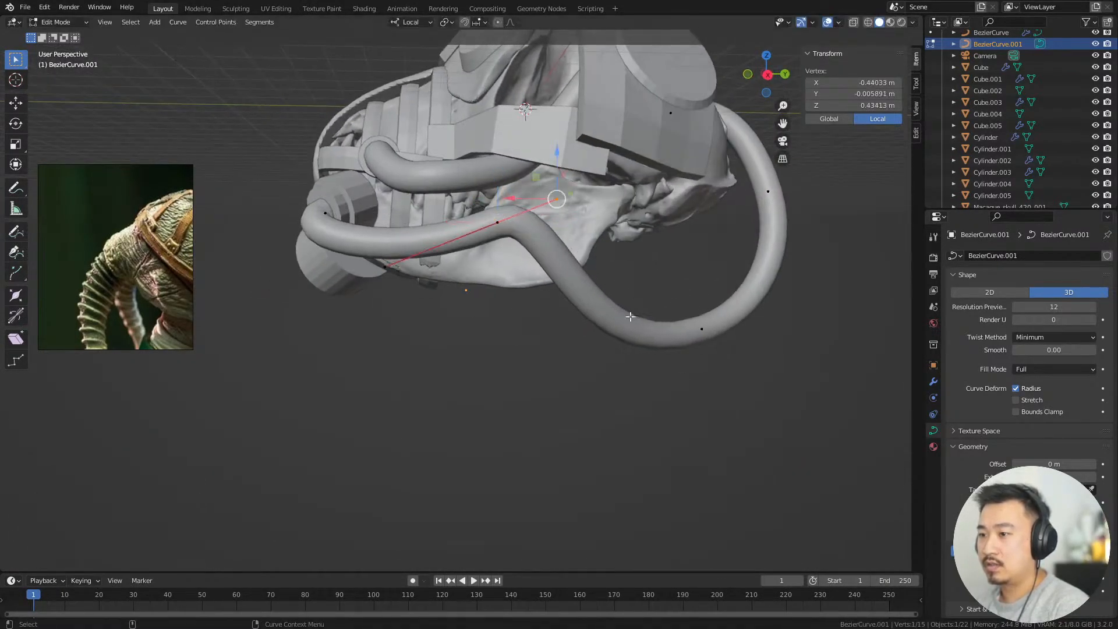
pyautogui.click(688, 303)
pyautogui.moveTo(688, 303); pyautogui.dragTo(753, 386, button='middle')
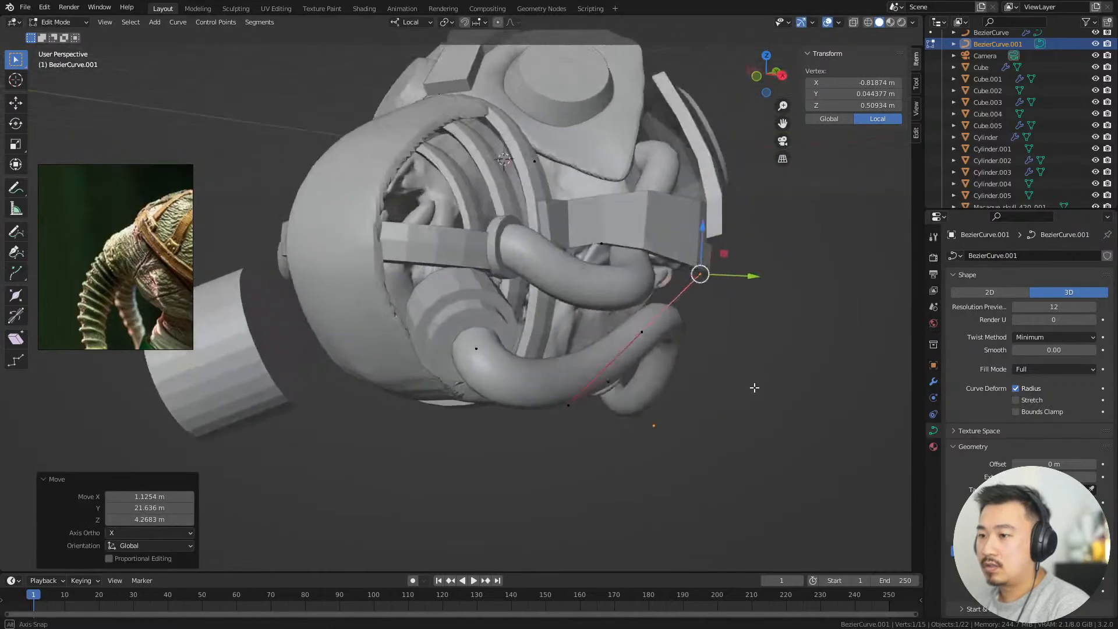
# Subdivide the hose segment between the short connector and the jaw-side bend point
pyautogui.keyDown('shift'); pyautogui.moveTo(521, 398); pyautogui.dragTo(528, 401); pyautogui.keyUp('shift')
pyautogui.rightClick(560, 391)
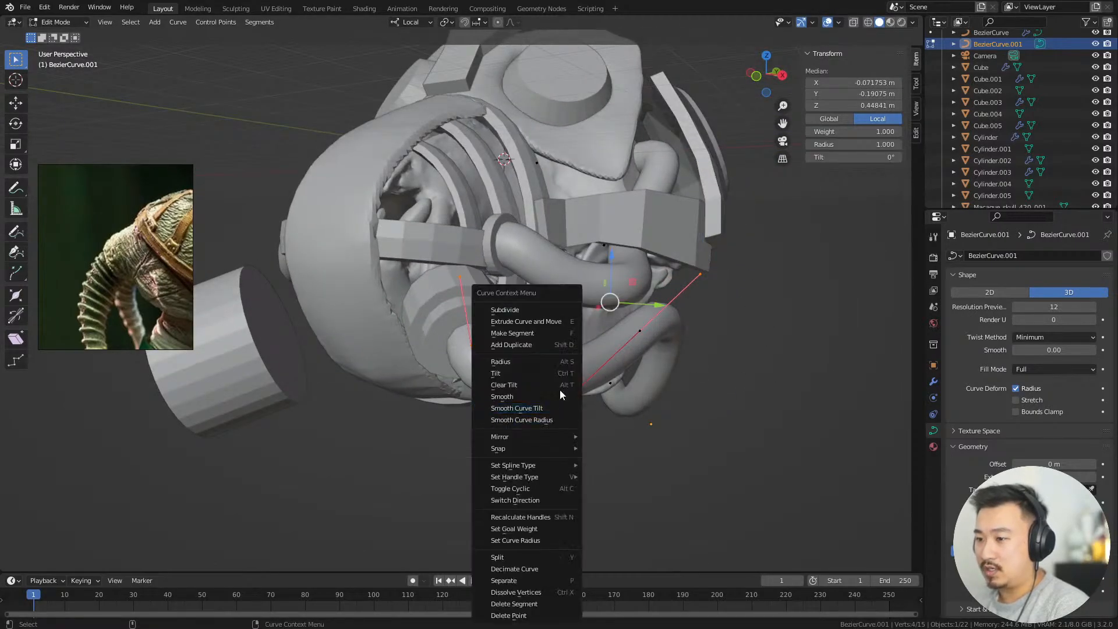
pyautogui.click(550, 308)
# Move the new front point down below the short connector and enlarge its handles for a rounder bend
pyautogui.moveTo(549, 309); pyautogui.dragTo(520, 378, button='middle')
pyautogui.press('g')
pyautogui.click(631, 494)
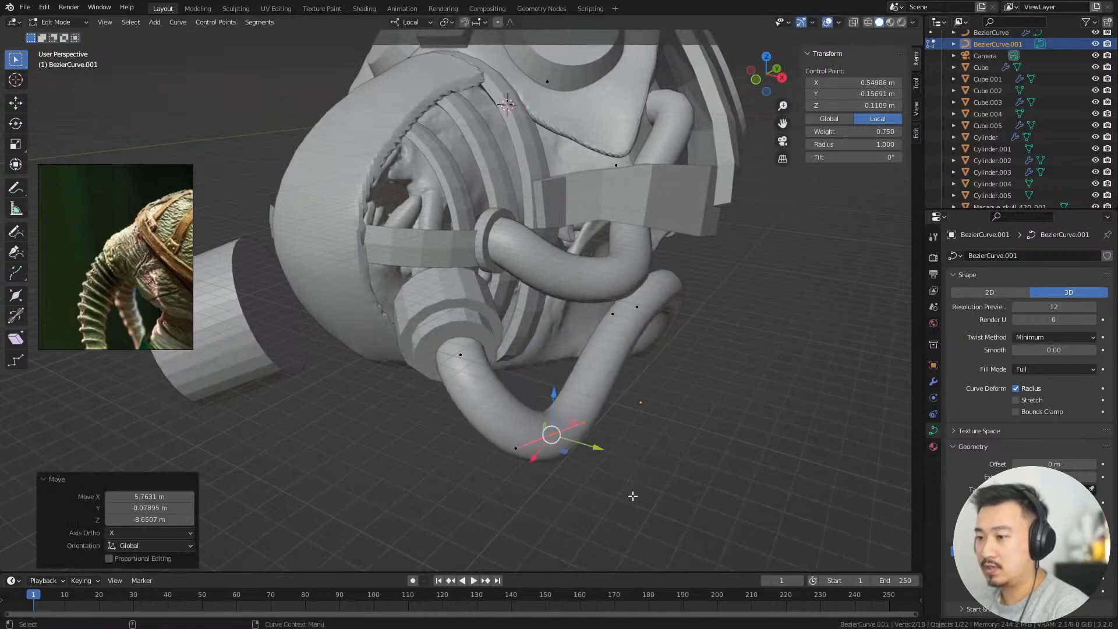
pyautogui.keyDown('alt'); pyautogui.moveTo(631, 494); pyautogui.dragTo(658, 484); pyautogui.keyUp('alt')
pyautogui.press('g')
pyautogui.click(597, 428)
pyautogui.press('s')
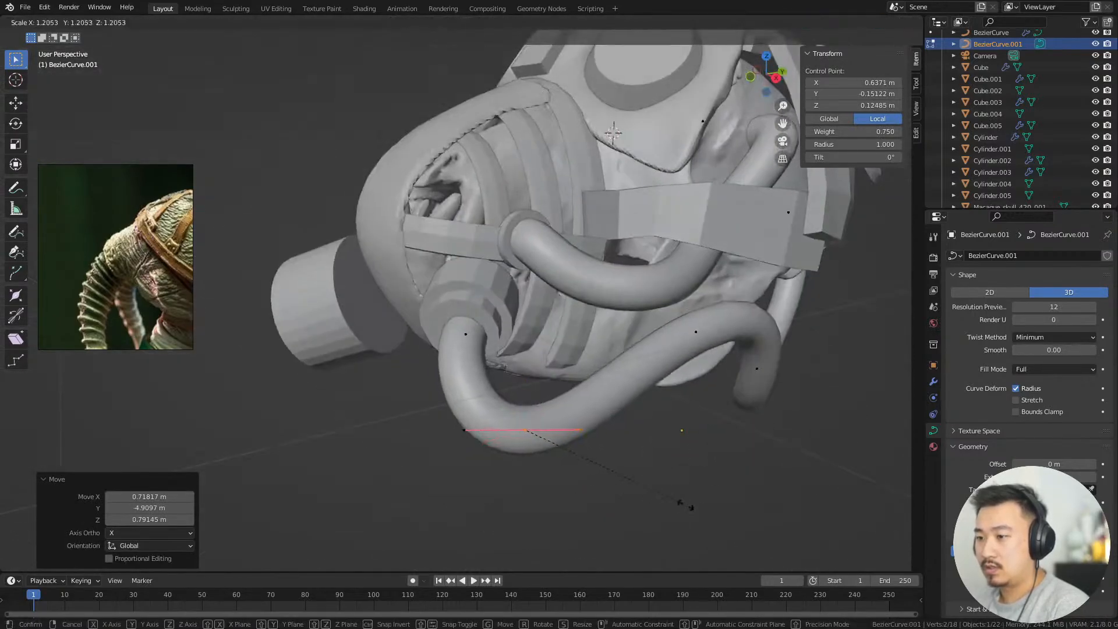
pyautogui.click(760, 521)
pyautogui.moveTo(760, 520); pyautogui.dragTo(602, 471, button='middle')
pyautogui.click(714, 527)
# Rotate the jaw-side bend point 19.4° and move it backward along the jaw
pyautogui.click(492, 339)
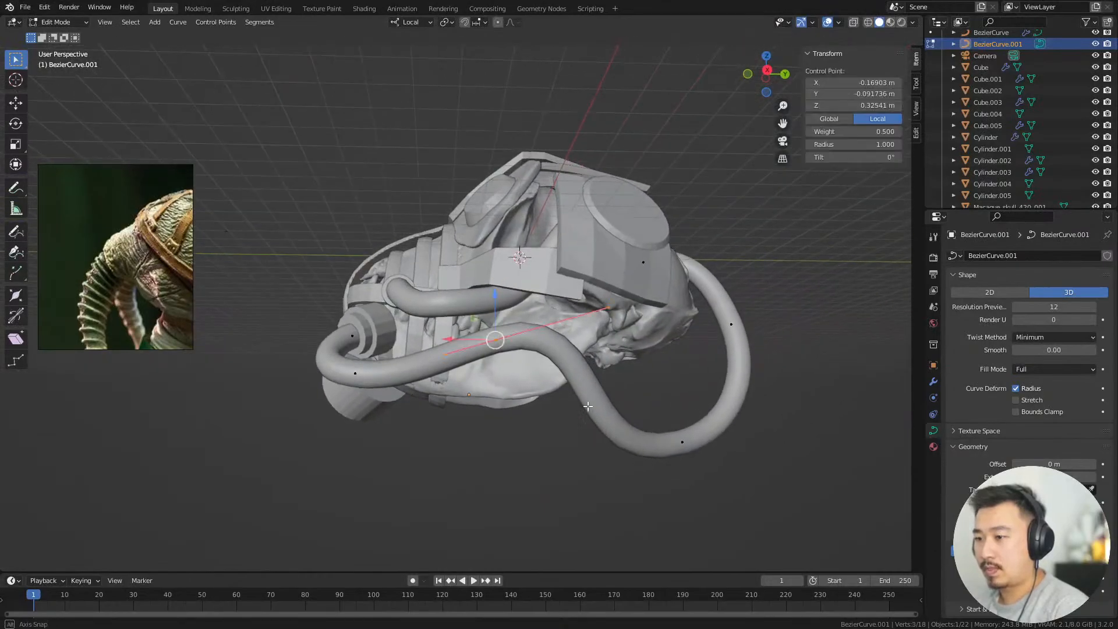
pyautogui.moveTo(638, 345); pyautogui.dragTo(667, 345, button='middle')
pyautogui.press('r')
pyautogui.click(664, 409)
pyautogui.moveTo(600, 421); pyautogui.dragTo(620, 422, button='middle')
pyautogui.press('g')
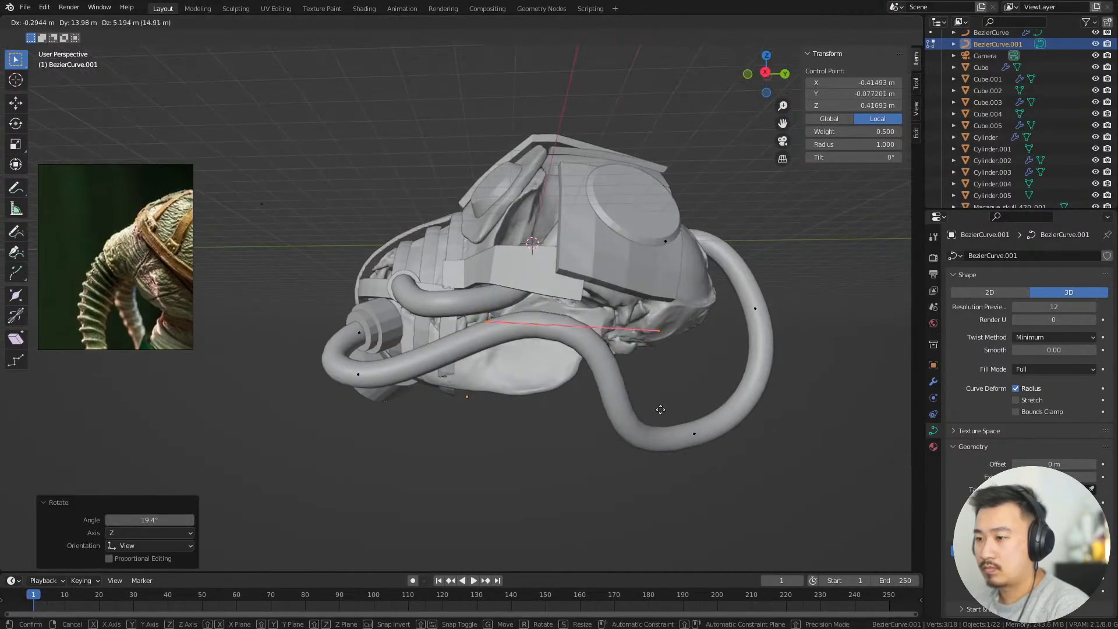
pyautogui.click(659, 409)
# Reposition the rear lower bend point and rotate its handles to follow the hose's descent
pyautogui.moveTo(658, 421); pyautogui.dragTo(755, 481)
pyautogui.moveTo(755, 481); pyautogui.dragTo(722, 449, button='middle')
pyautogui.press('r')
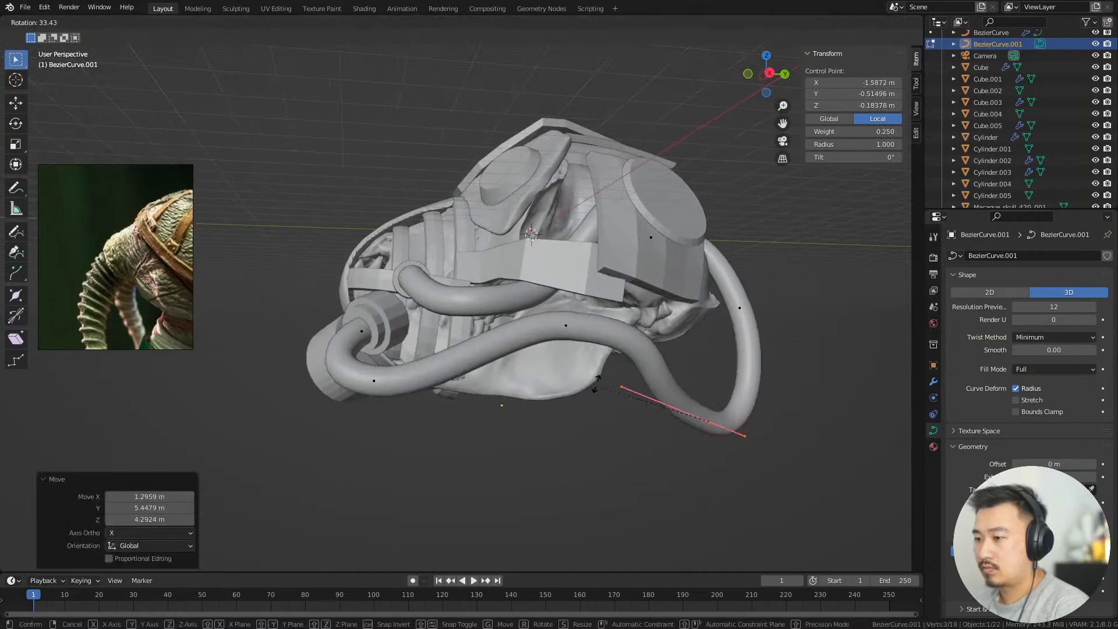
pyautogui.click(610, 385)
pyautogui.moveTo(622, 390); pyautogui.dragTo(674, 418, button='middle')
# Adjust the facing handles of the jaw-side and rear lower bend points to smooth the hose's lower run
pyautogui.moveTo(611, 356); pyautogui.dragTo(614, 360)
pyautogui.press('g')
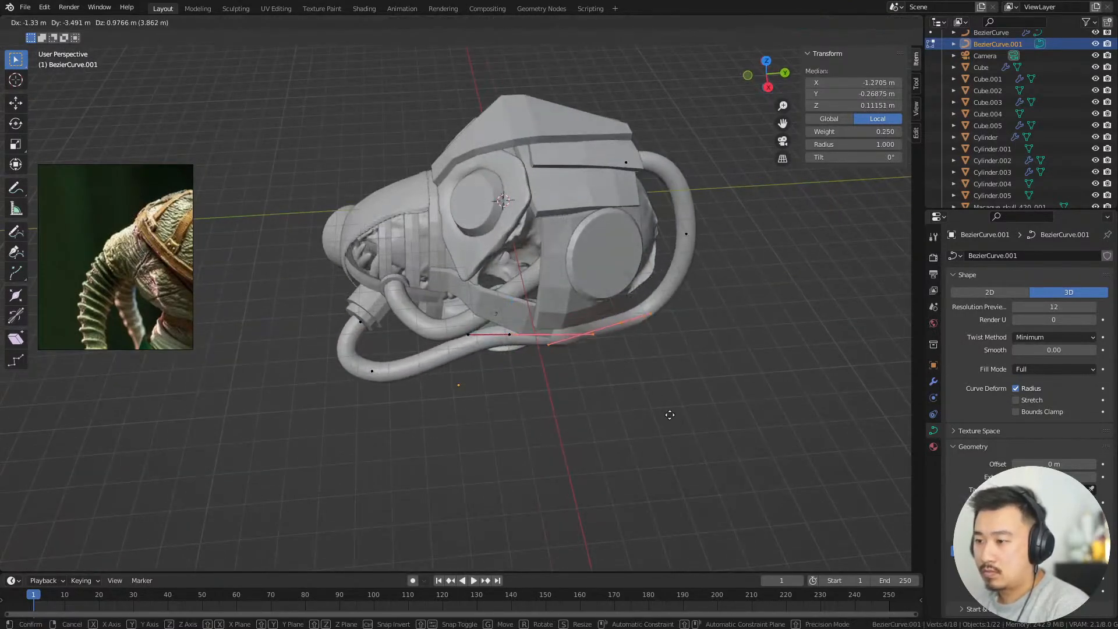
pyautogui.click(670, 415)
pyautogui.click(603, 358)
pyautogui.moveTo(534, 352); pyautogui.dragTo(535, 353)
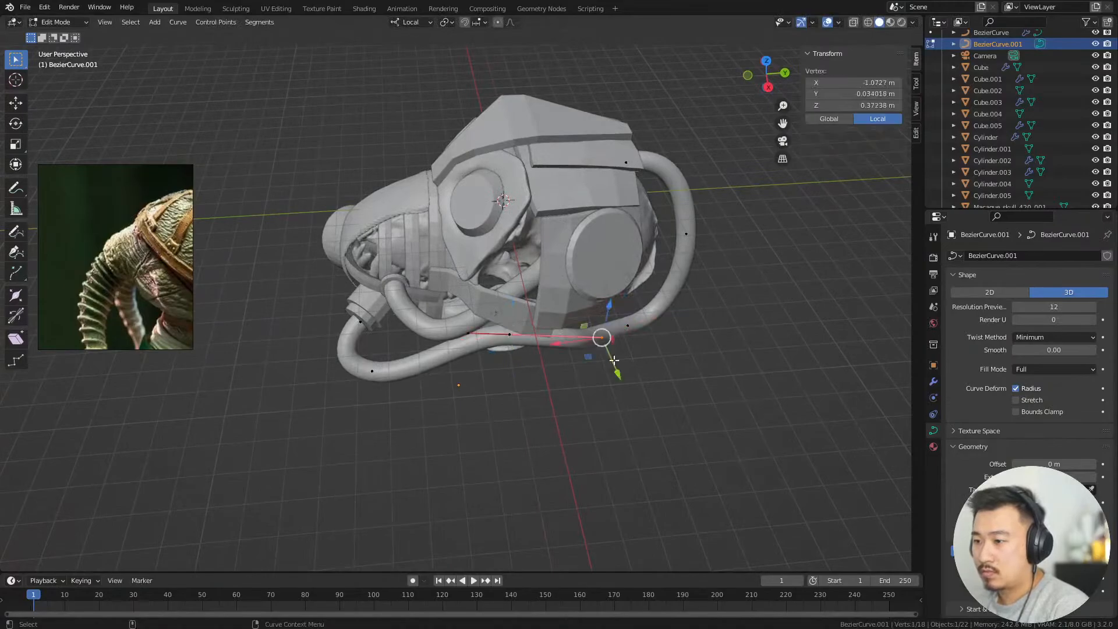
pyautogui.press('s')
pyautogui.click(645, 417)
pyautogui.moveTo(648, 417); pyautogui.dragTo(678, 426, button='middle')
# Reposition the front handle of the rear lower bend point
pyautogui.click(658, 369)
pyautogui.moveTo(547, 337); pyautogui.dragTo(567, 352)
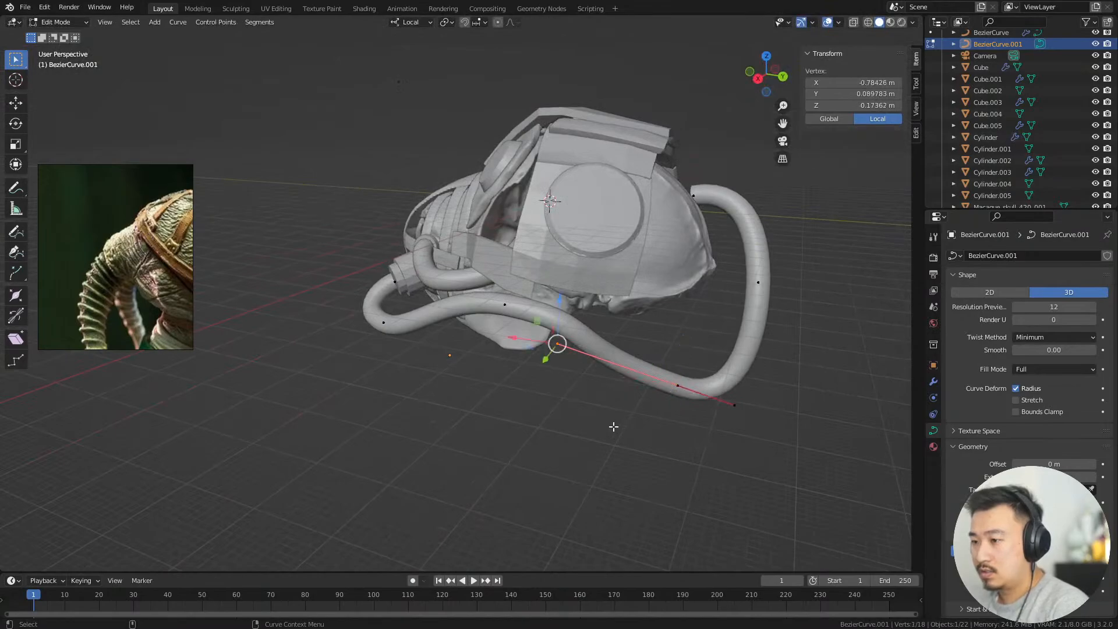
pyautogui.press('g')
pyautogui.click(674, 454)
# Rotate the rear lower bend point by -35.4° and reposition it beneath the back of the helmet
pyautogui.click(678, 384)
pyautogui.click(749, 440)
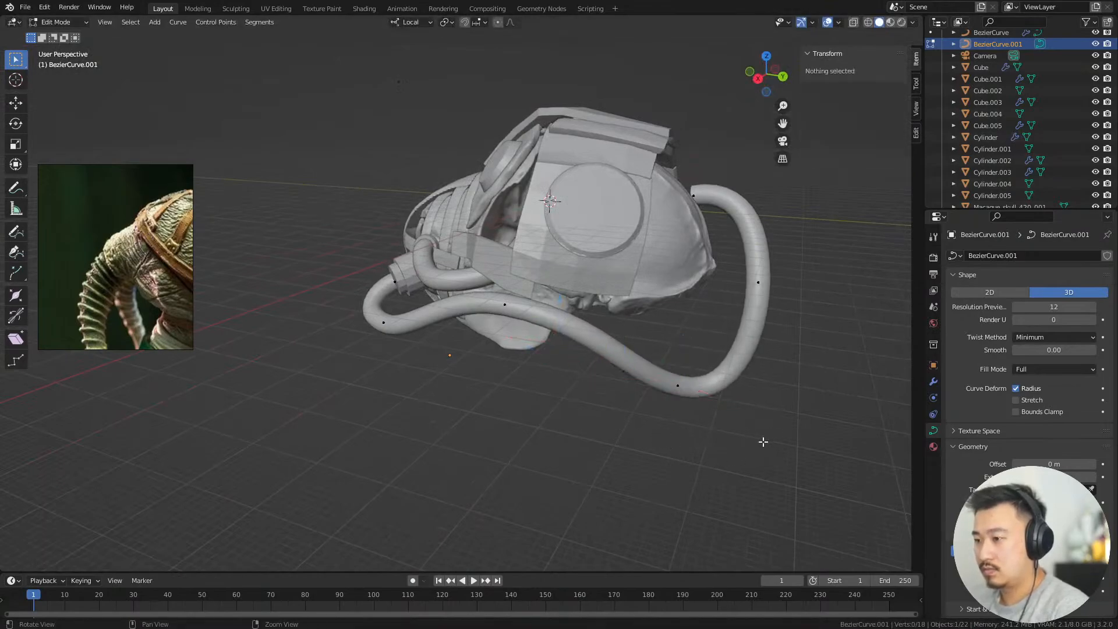
pyautogui.moveTo(763, 442); pyautogui.dragTo(775, 416, button='middle')
pyautogui.hotkey('ctrl', 'z')
pyautogui.press('r')
pyautogui.click(826, 313)
pyautogui.press('g')
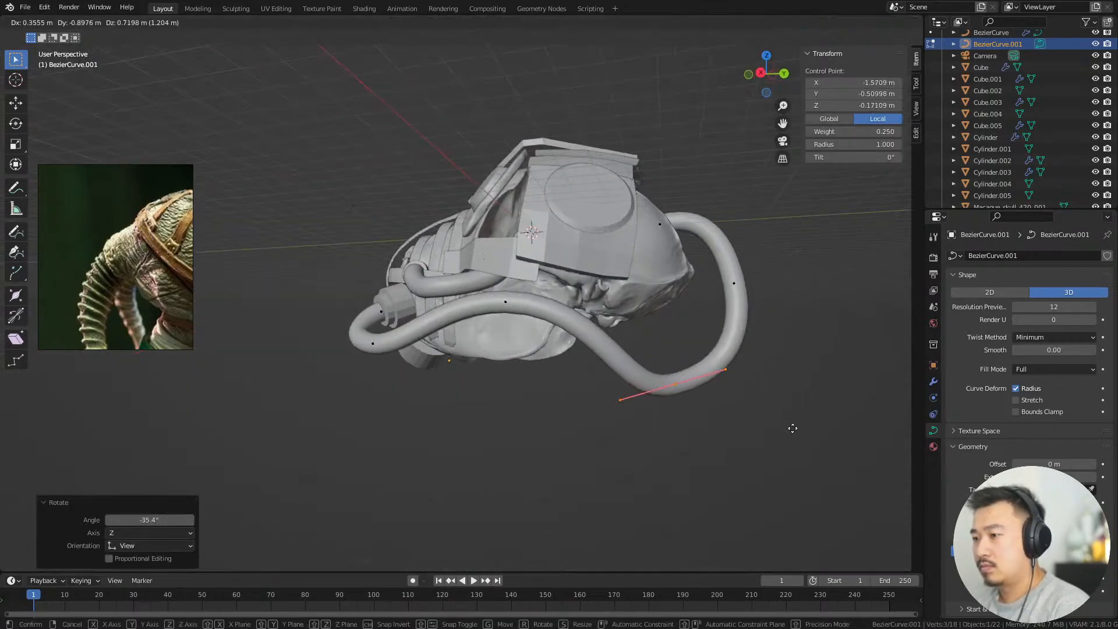
pyautogui.click(787, 393)
pyautogui.press('g')
pyautogui.click(790, 442)
pyautogui.keyDown('alt'); pyautogui.moveTo(791, 441); pyautogui.dragTo(767, 428); pyautogui.keyUp('alt')
# Move the rear middle point sideways toward the large cylinder's side of the helmet
pyautogui.click(728, 283)
pyautogui.press('g')
pyautogui.keyDown('alt'); pyautogui.moveTo(784, 345); pyautogui.dragTo(731, 326); pyautogui.keyUp('alt')
pyautogui.click(713, 354)
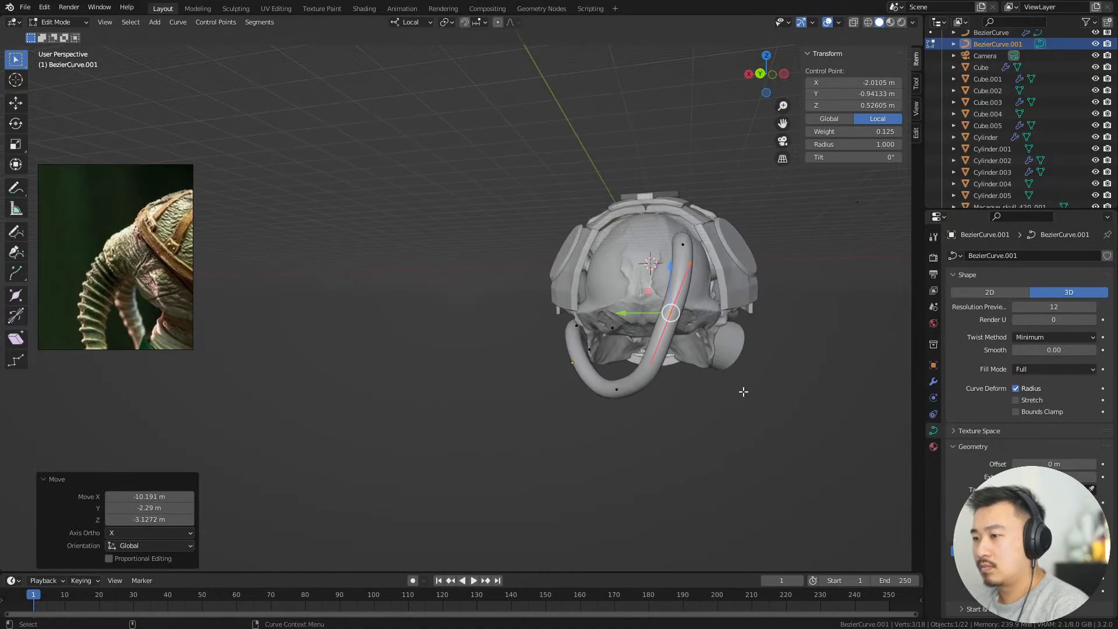
pyautogui.press('g')
pyautogui.click(771, 402)
# Rotate the adjoining handles of the rear lower and middle points 11° and shift the selection along local Y
pyautogui.moveTo(600, 358); pyautogui.dragTo(694, 459)
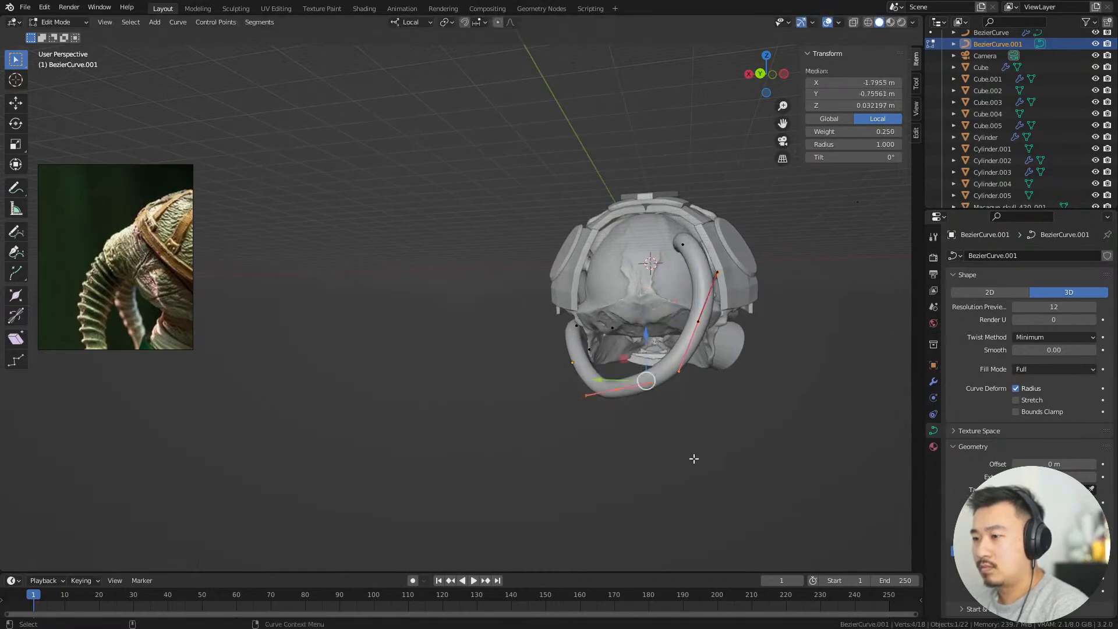
pyautogui.press('r')
pyautogui.click(747, 396)
pyautogui.press('g')
pyautogui.press('y')
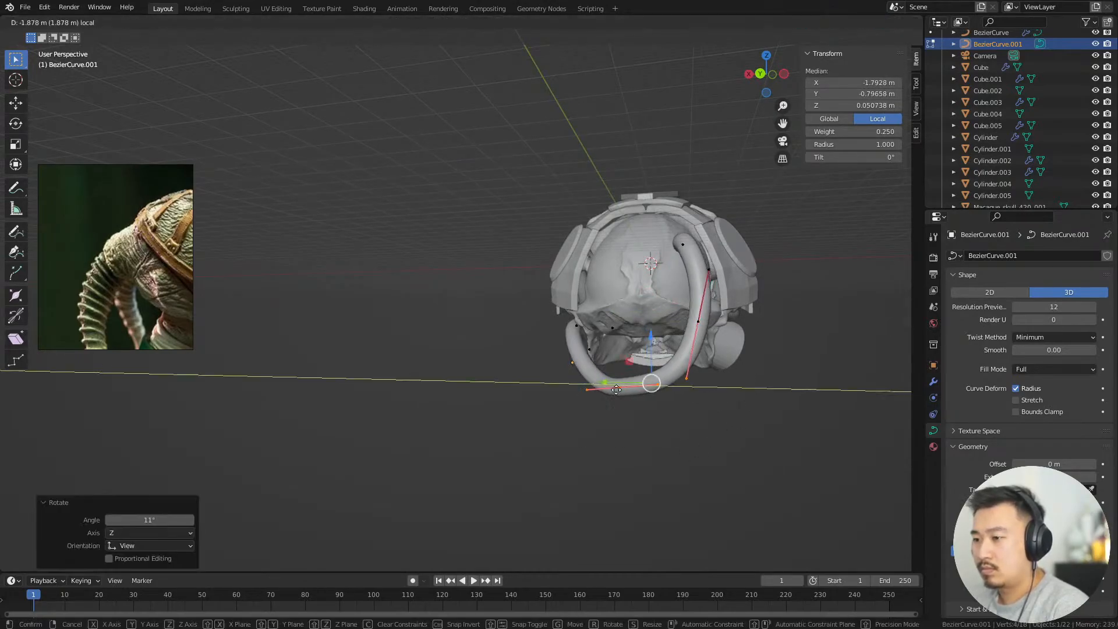
pyautogui.click(690, 427)
# Level the rear lower bend point's handles and scale them by 1.186
pyautogui.moveTo(660, 429); pyautogui.dragTo(590, 378)
pyautogui.press('r')
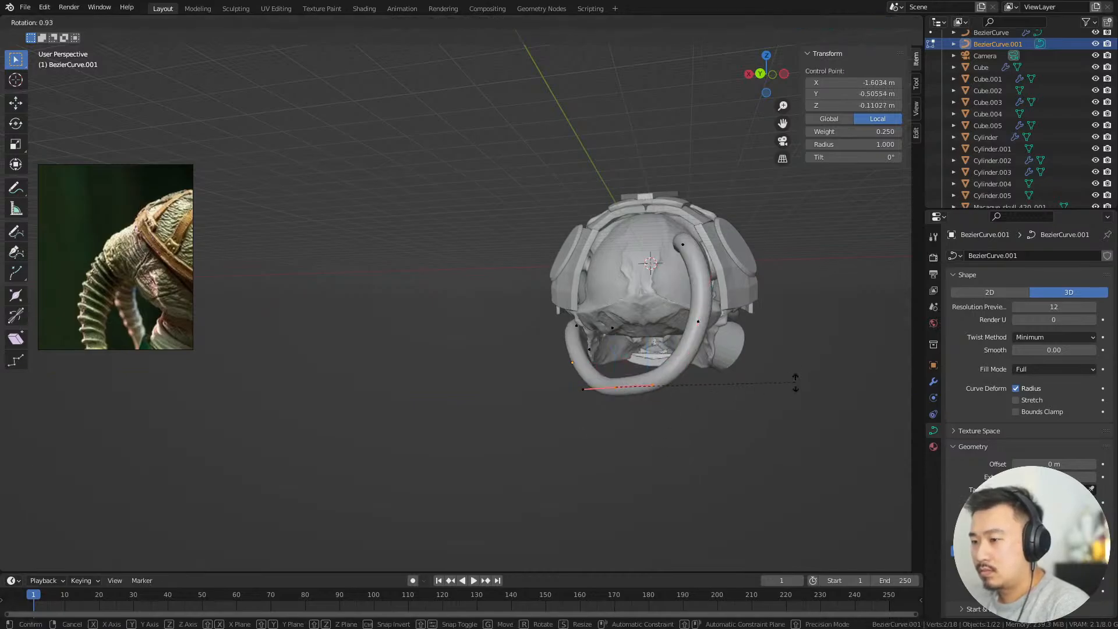
pyautogui.click(793, 397)
pyautogui.press('s')
pyautogui.click(748, 434)
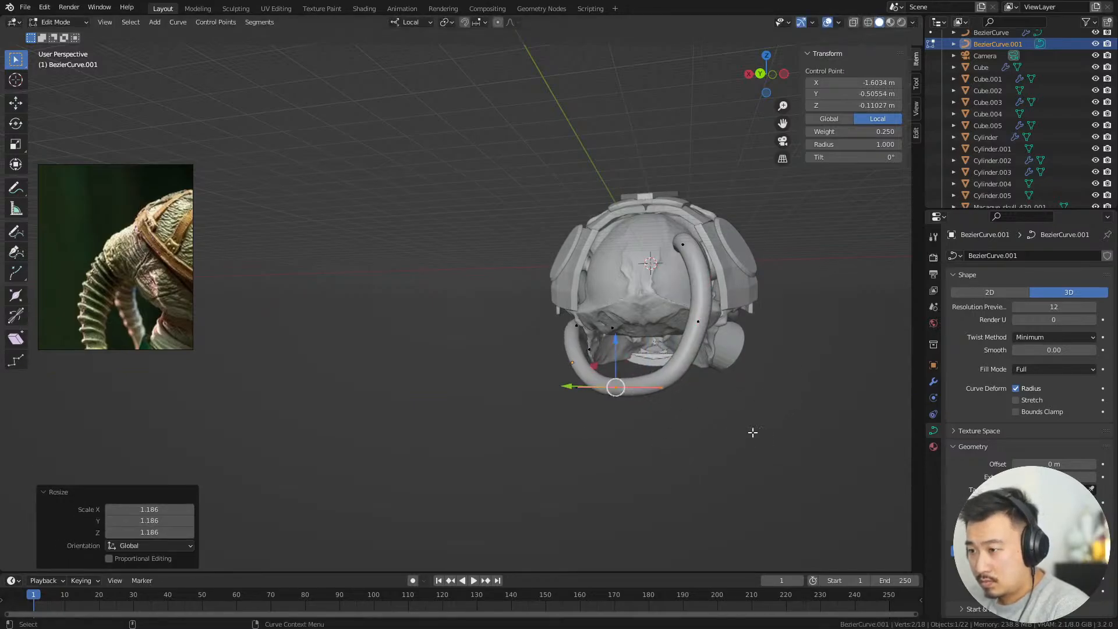
# Move the rear handle of the rear lower bend point inward to tighten the bottom of the loop
pyautogui.moveTo(748, 433); pyautogui.dragTo(781, 452, button='middle')
pyautogui.click(677, 377)
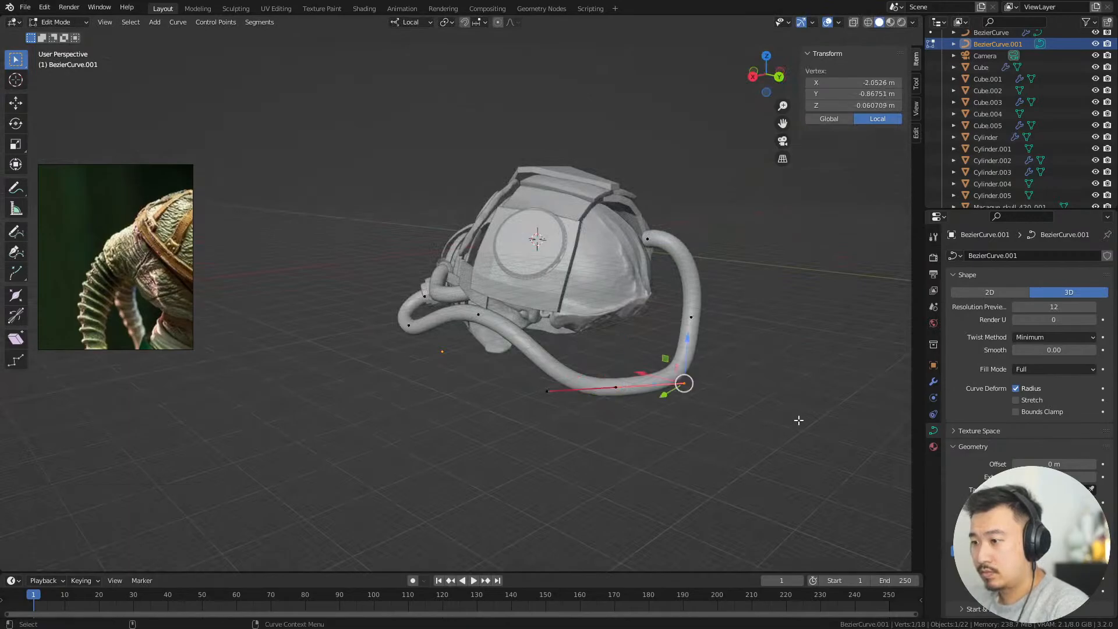
pyautogui.press('g')
pyautogui.click(773, 421)
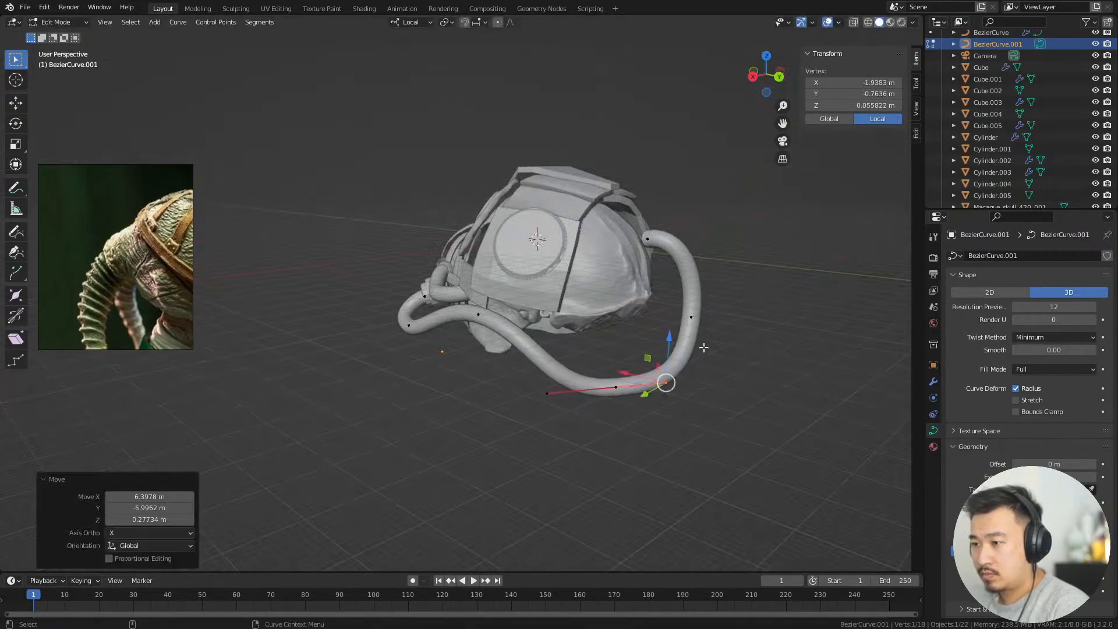
# Inspect the hose's routing from behind, the front and the side of the helmet
pyautogui.click(693, 318)
pyautogui.moveTo(763, 392); pyautogui.dragTo(654, 351, button='middle')
pyautogui.click(676, 369)
pyautogui.click(728, 414)
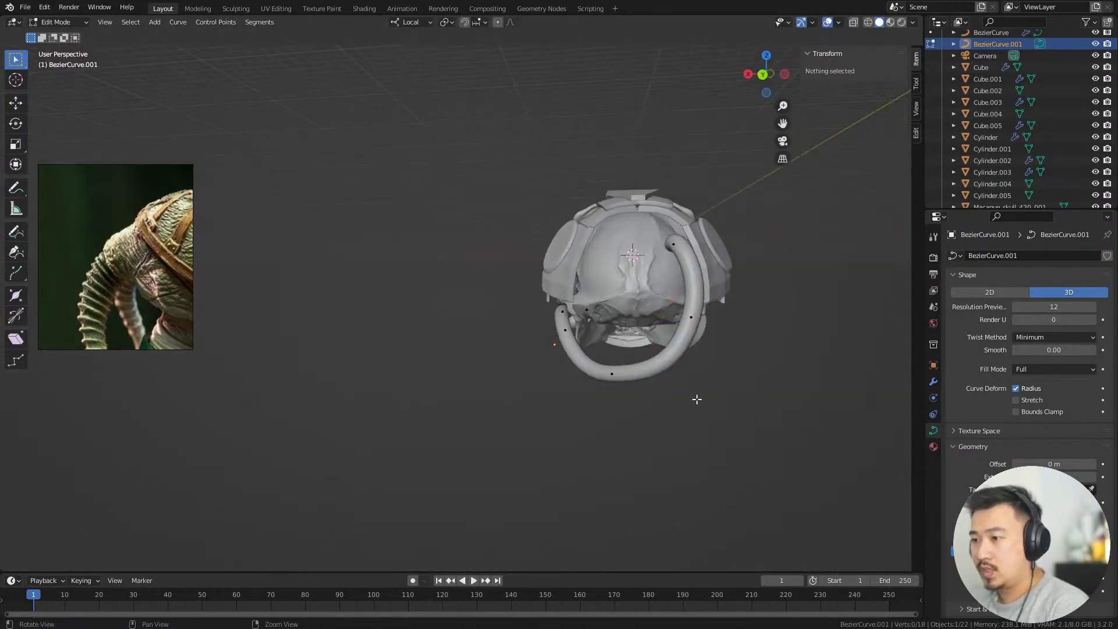
pyautogui.moveTo(697, 399); pyautogui.dragTo(549, 272, button='middle')
pyautogui.moveTo(550, 229); pyautogui.dragTo(652, 256, button='middle')
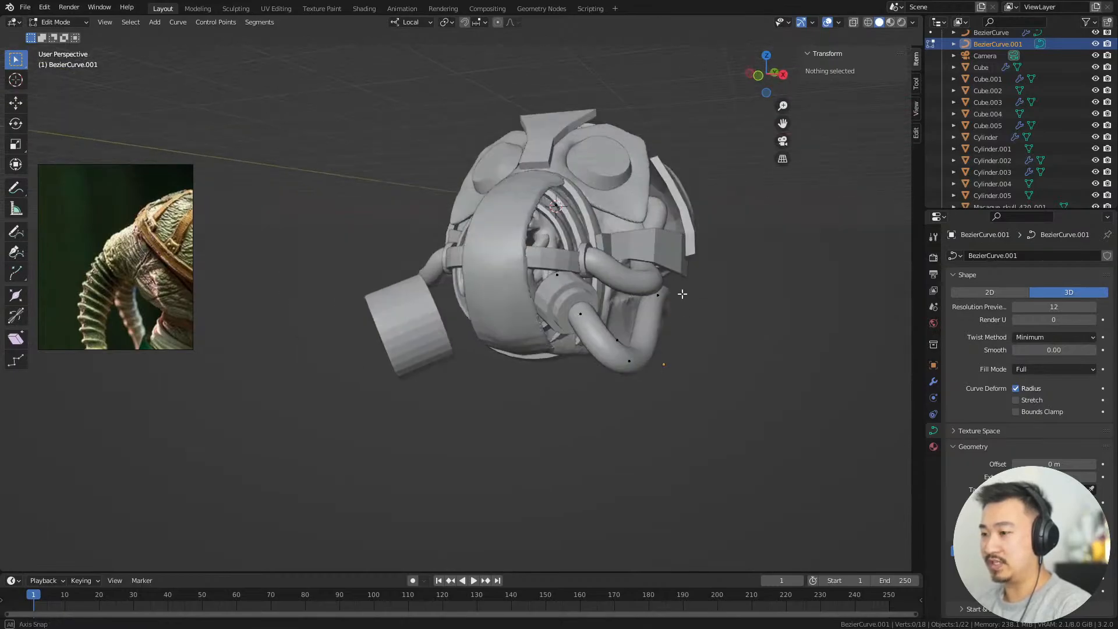
pyautogui.moveTo(682, 294); pyautogui.dragTo(656, 307, button='middle')
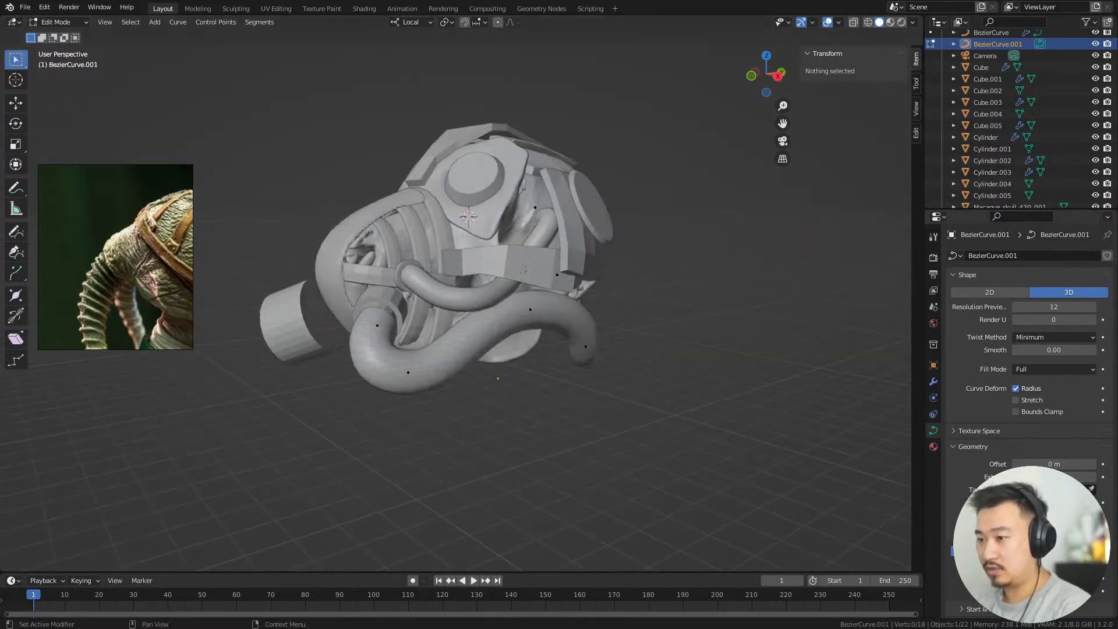
# Try a Profile bevel on the hose with two points bulging the profile curve outward, and switch the bevel back to Round
pyautogui.moveTo(1054, 565)
pyautogui.mouseDown()
pyautogui.moveTo(1074, 565)
pyautogui.moveTo(1064, 565)
pyautogui.mouseUp()
pyautogui.click(1082, 550)
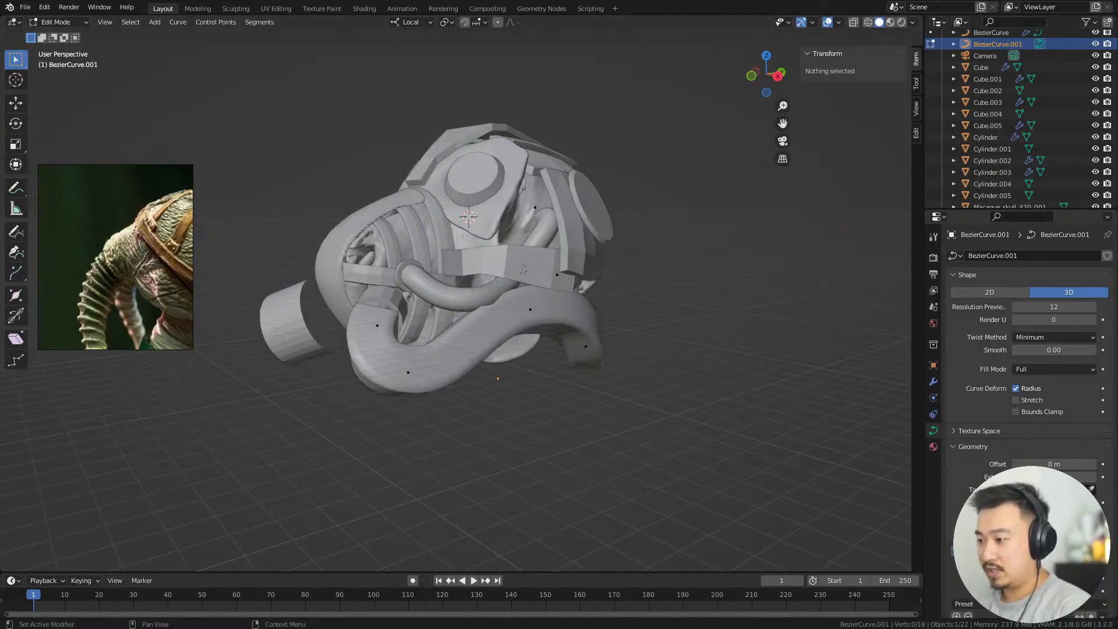
pyautogui.scroll(-8, 1102, 390)
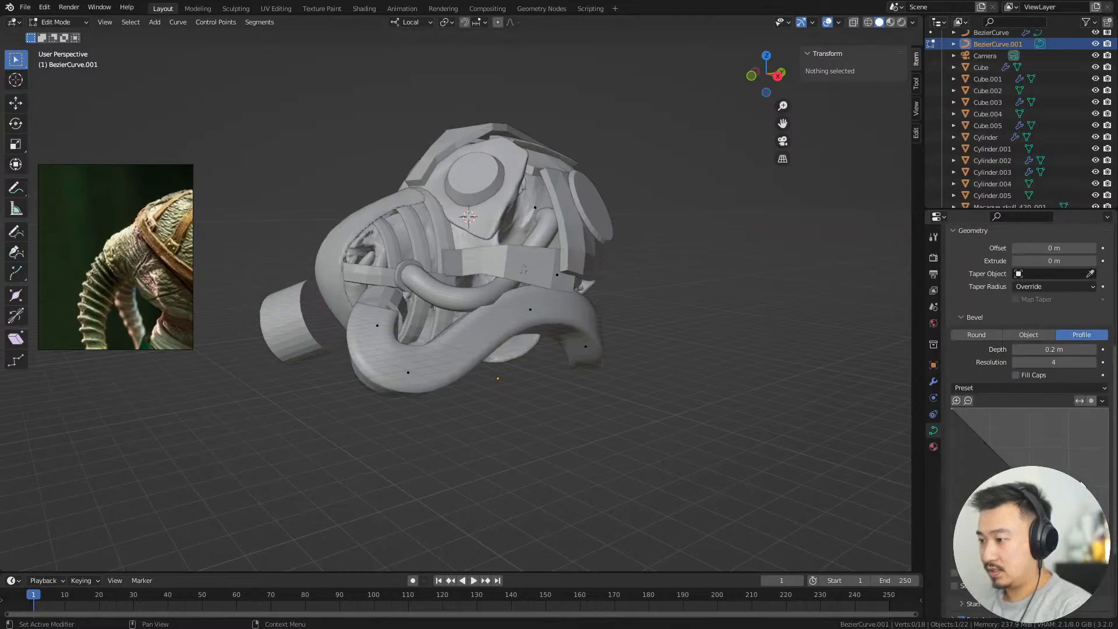
pyautogui.moveTo(527, 402); pyautogui.dragTo(582, 375, button='middle')
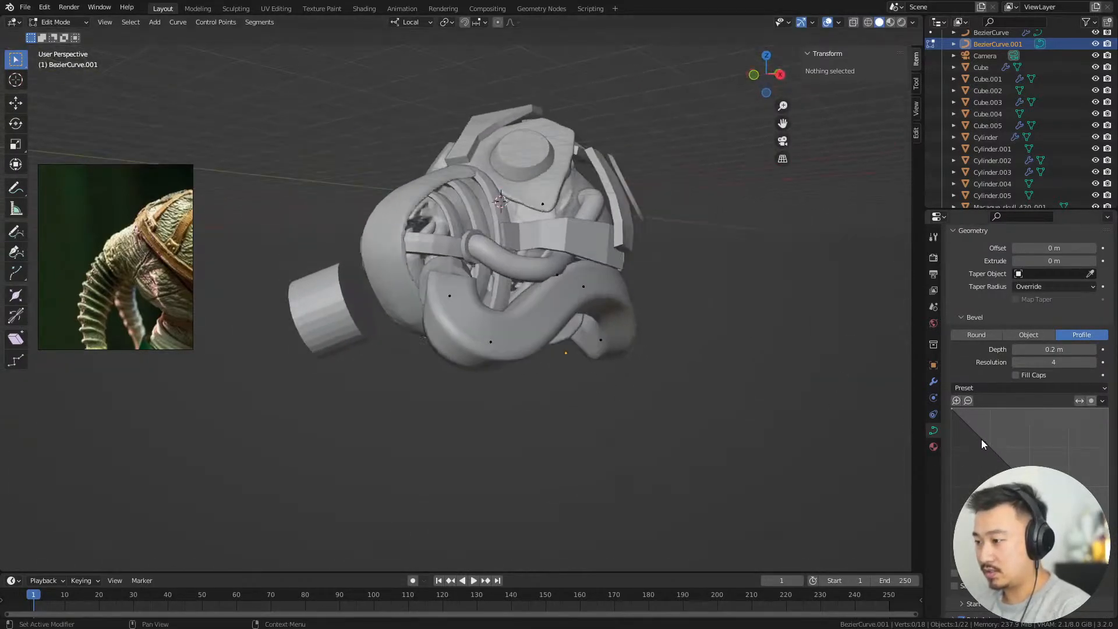
pyautogui.moveTo(974, 484); pyautogui.dragTo(986, 428)
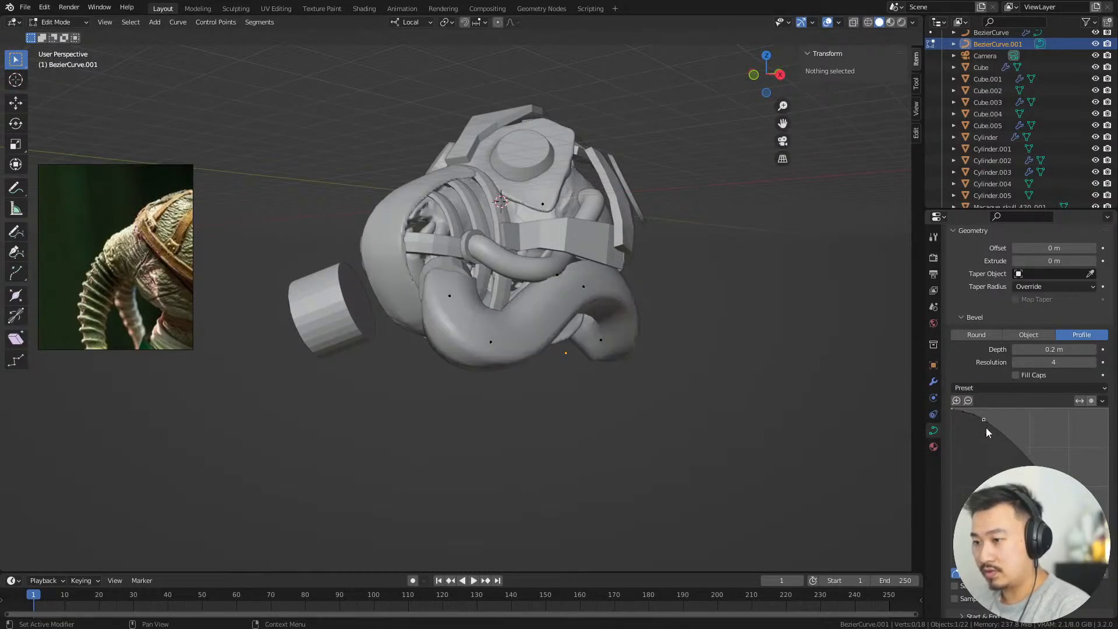
pyautogui.moveTo(1053, 467); pyautogui.dragTo(1054, 464)
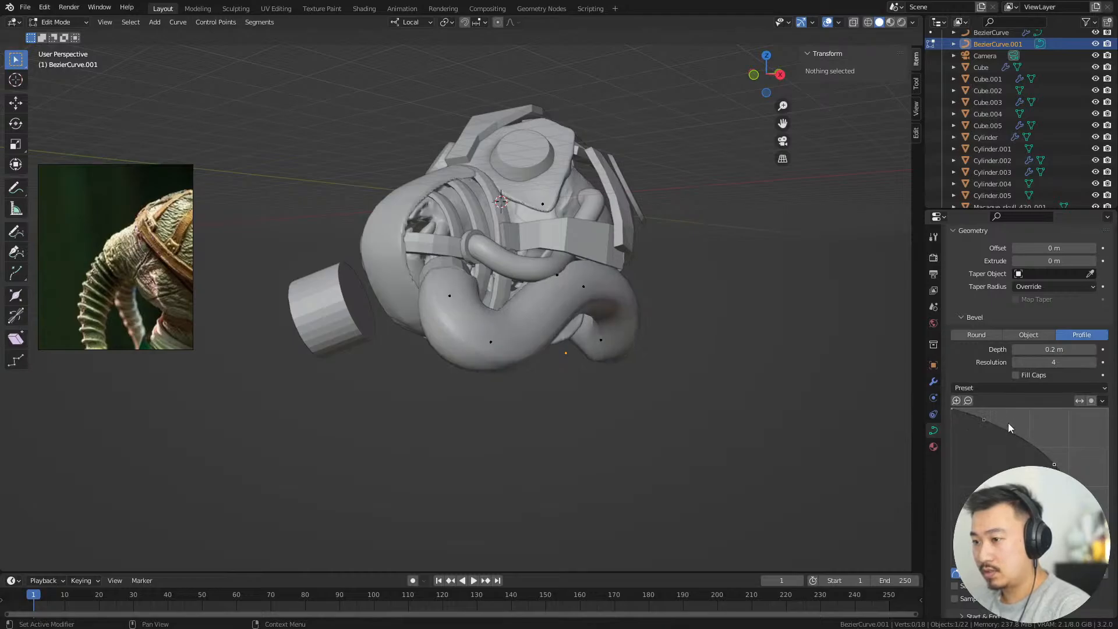
pyautogui.moveTo(984, 419); pyautogui.dragTo(988, 414)
pyautogui.moveTo(702, 416); pyautogui.dragTo(734, 431, button='middle')
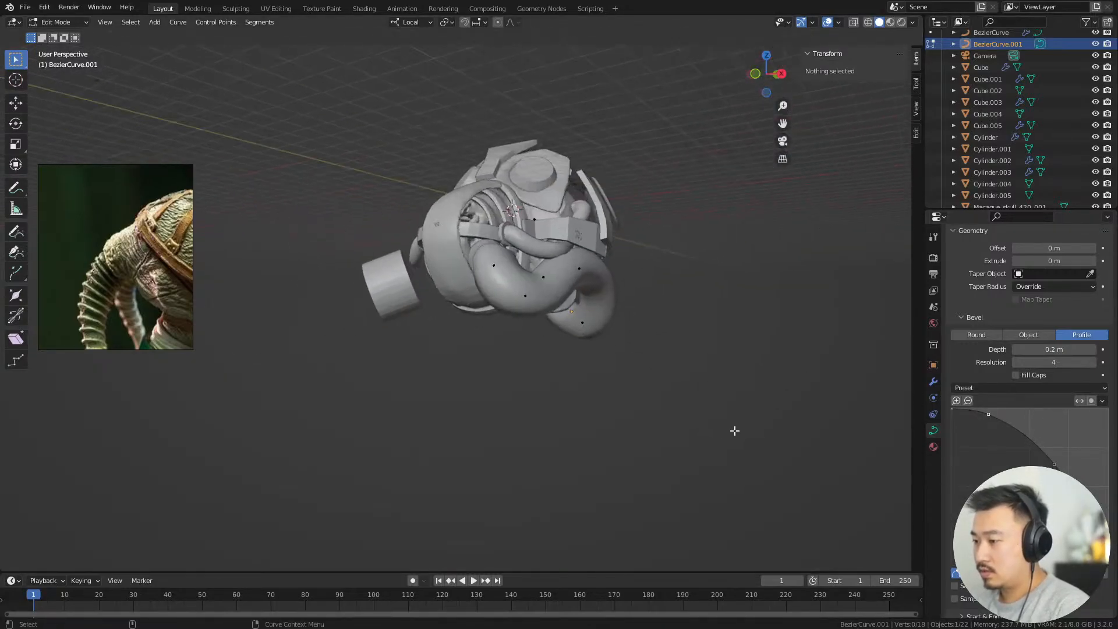
pyautogui.scroll(-3, 1024, 408)
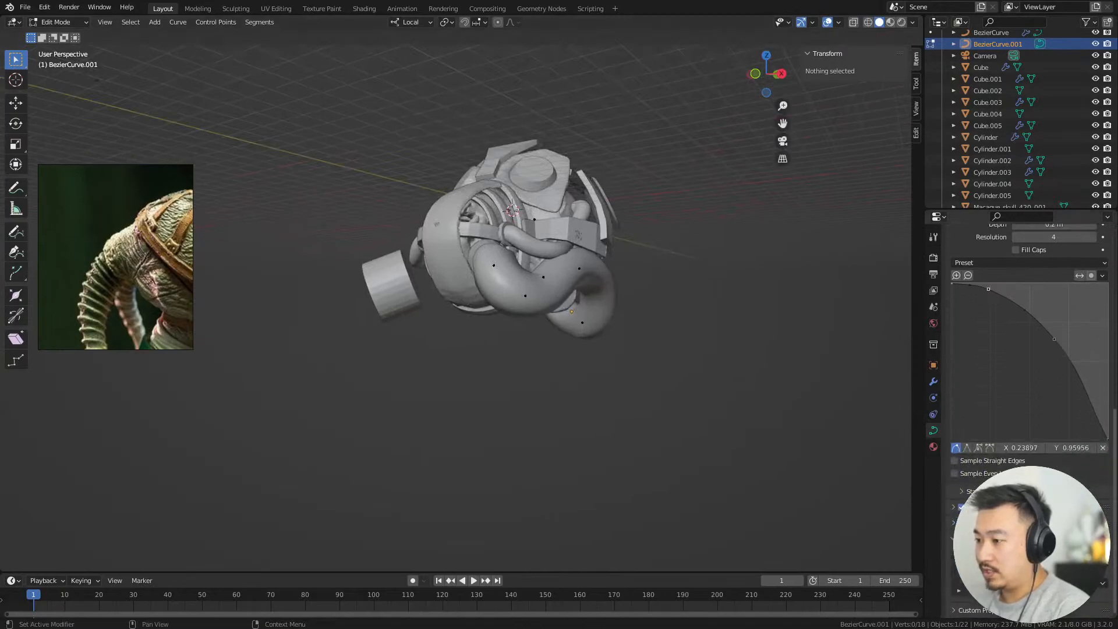
pyautogui.scroll(3, 1024, 408)
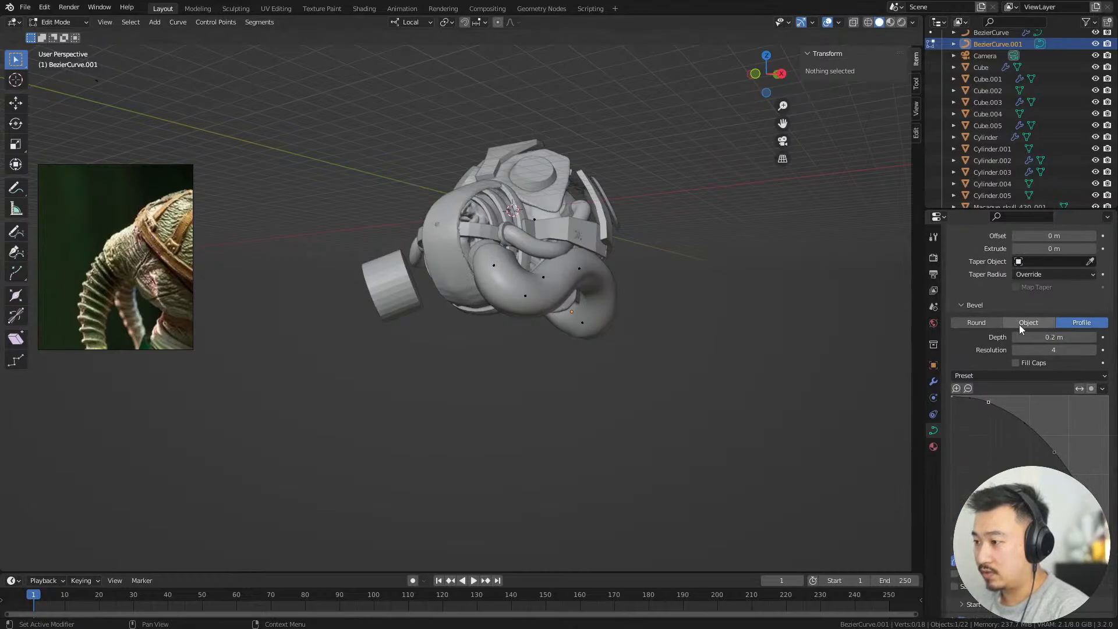
pyautogui.click(982, 322)
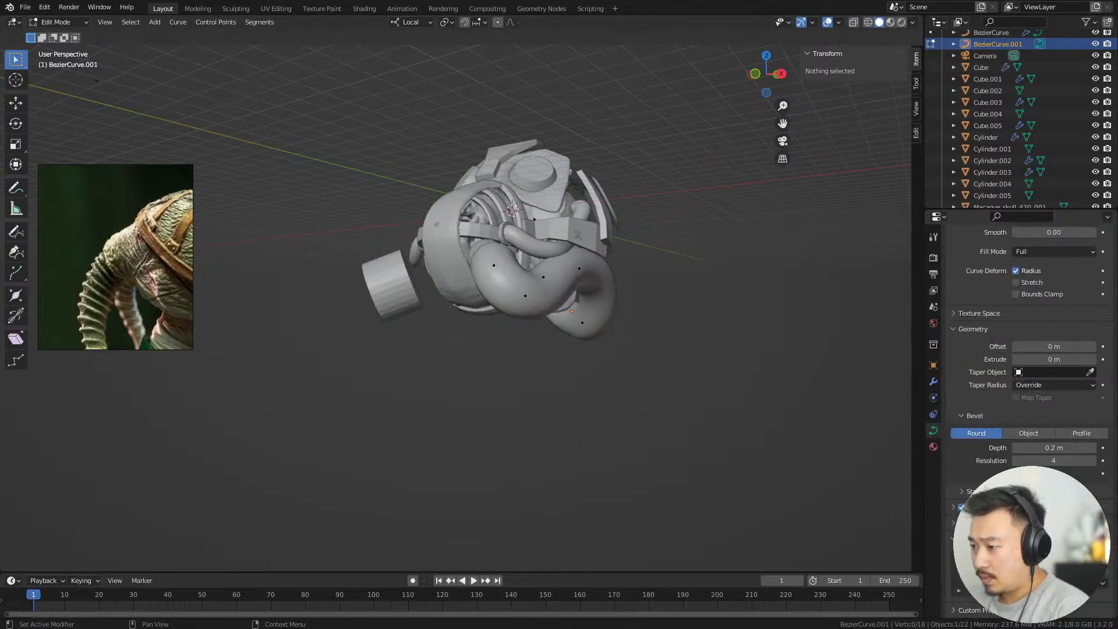
# Inspect the round-beveled hose from the front and rear side, and review its bevel and start/end mapping settings
pyautogui.keyDown('alt'); pyautogui.moveTo(705, 332); pyautogui.dragTo(683, 382); pyautogui.keyUp('alt')
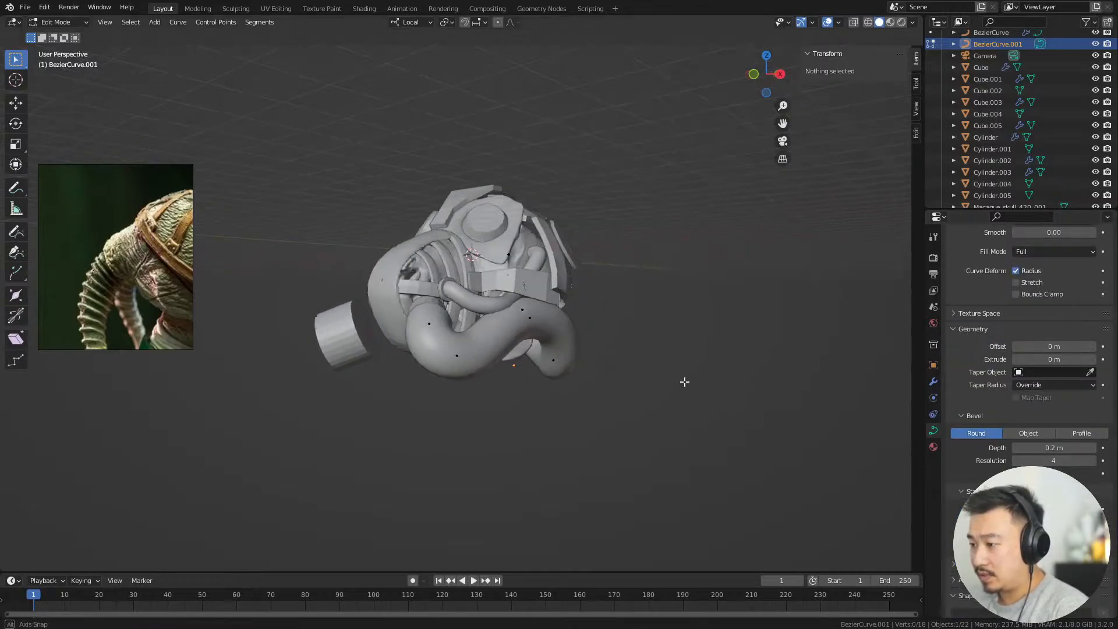
pyautogui.keyDown('alt'); pyautogui.moveTo(683, 382); pyautogui.dragTo(713, 388, button='right'); pyautogui.keyUp('alt')
pyautogui.moveTo(1077, 522)
pyautogui.mouseDown()
pyautogui.moveTo(1037, 521)
pyautogui.moveTo(1077, 522)
pyautogui.mouseUp()
pyautogui.keyDown('alt'); pyautogui.moveTo(708, 451); pyautogui.dragTo(645, 445); pyautogui.keyUp('alt')
pyautogui.keyDown('alt'); pyautogui.moveTo(548, 270); pyautogui.dragTo(608, 280, button='middle'); pyautogui.keyUp('alt')
pyautogui.keyDown('alt'); pyautogui.moveTo(608, 281); pyautogui.dragTo(634, 286, button='right'); pyautogui.keyUp('alt')
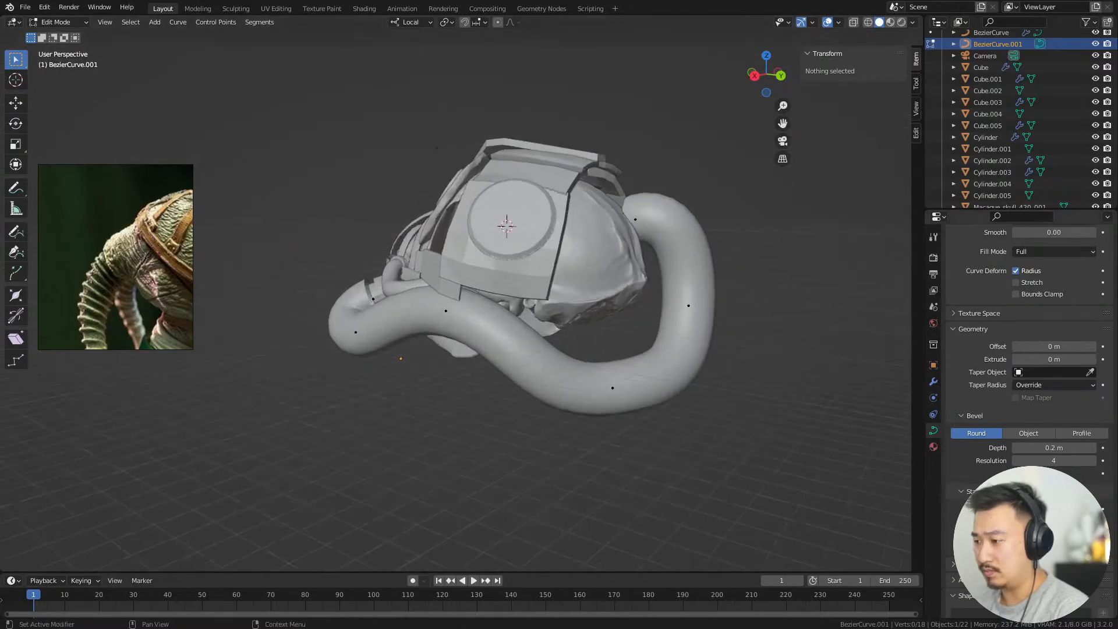
pyautogui.moveTo(1027, 509)
pyautogui.mouseDown()
pyautogui.moveTo(1092, 509)
pyautogui.moveTo(1027, 508)
pyautogui.mouseUp()
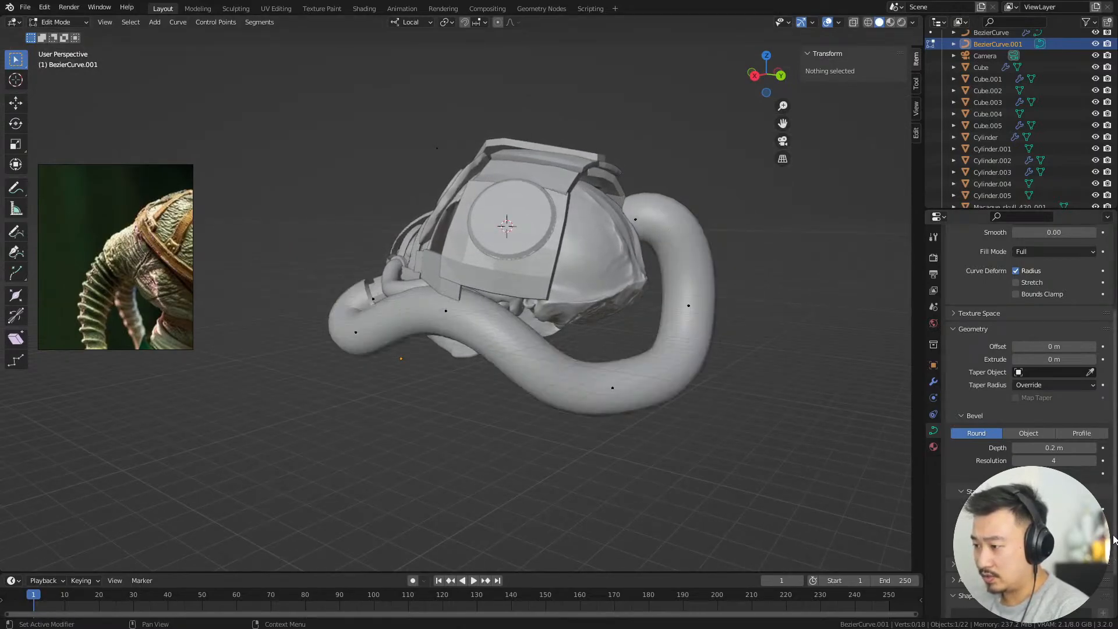
pyautogui.scroll(-2, 1048, 407)
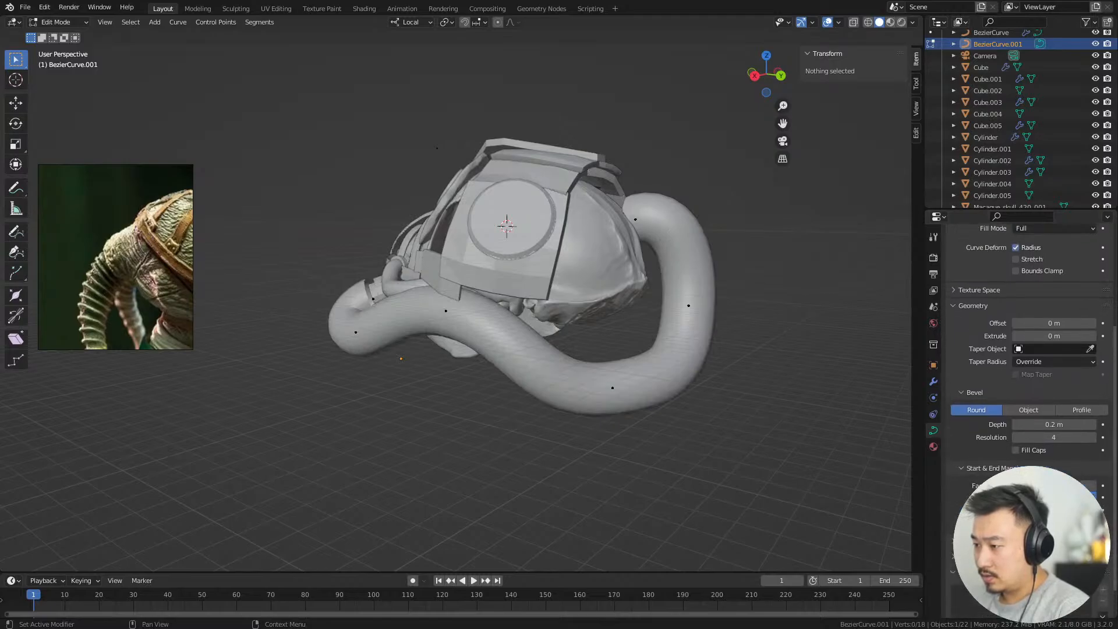
pyautogui.scroll(4, 1039, 382)
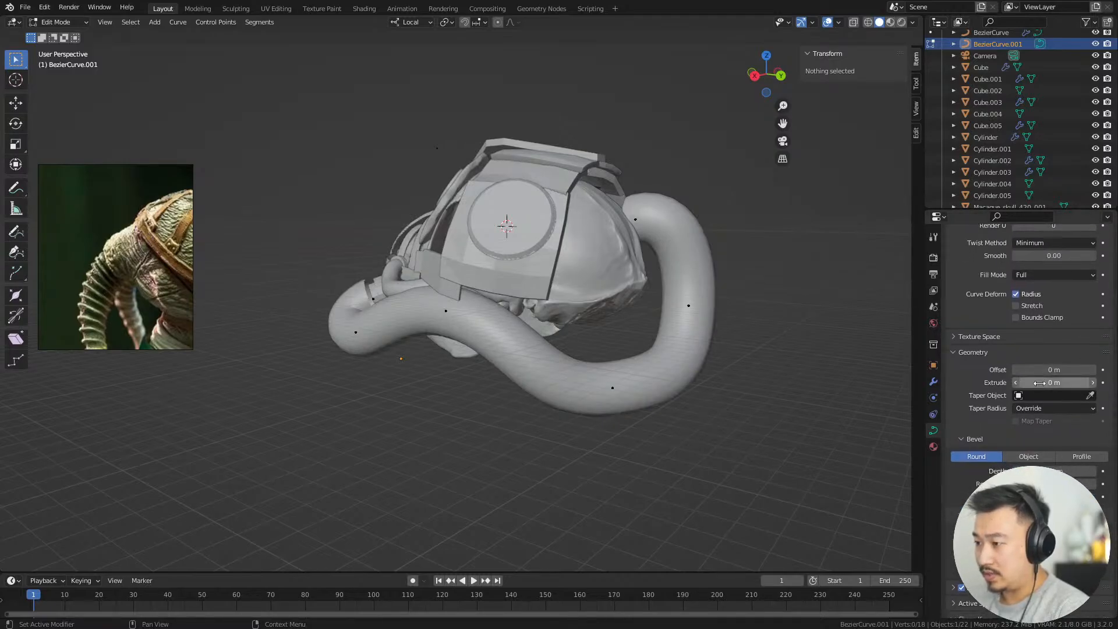
# Try the Multiply taper radius mode on the hose curve and return it to Override
pyautogui.click(1059, 408)
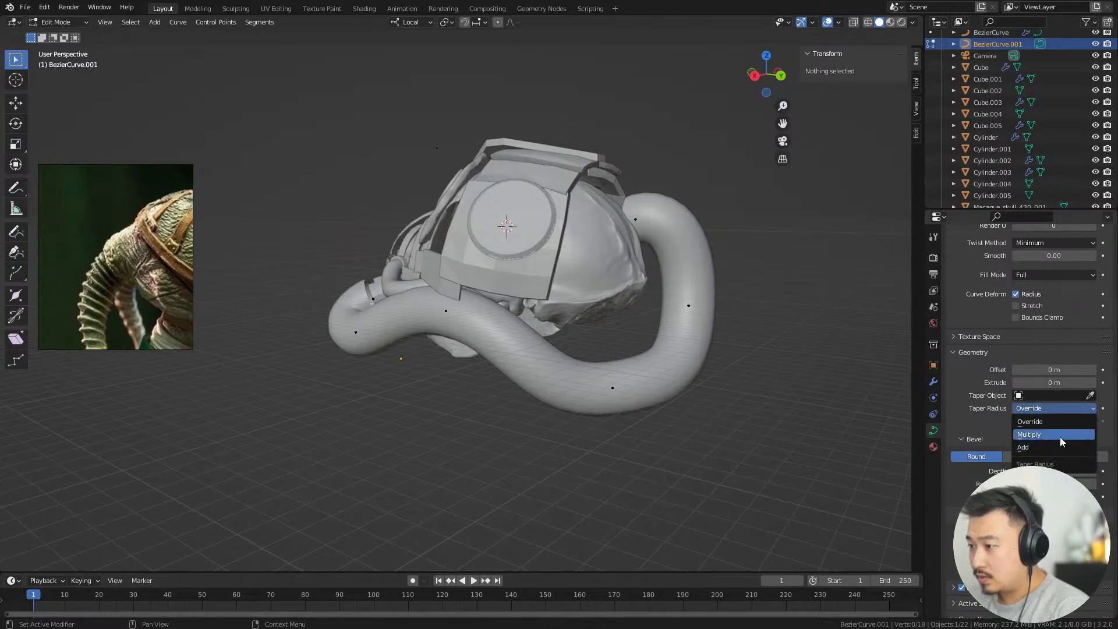
pyautogui.click(1059, 436)
pyautogui.click(1064, 410)
pyautogui.click(1062, 421)
# Test different extrude and offset amounts on the hose curve with its bevel depth reduced, and reset both to 0 m
pyautogui.keyDown('ctrl'); pyautogui.moveTo(783, 419); pyautogui.dragTo(706, 404, button='middle'); pyautogui.keyUp('ctrl')
pyautogui.scroll(5, 733, 424)
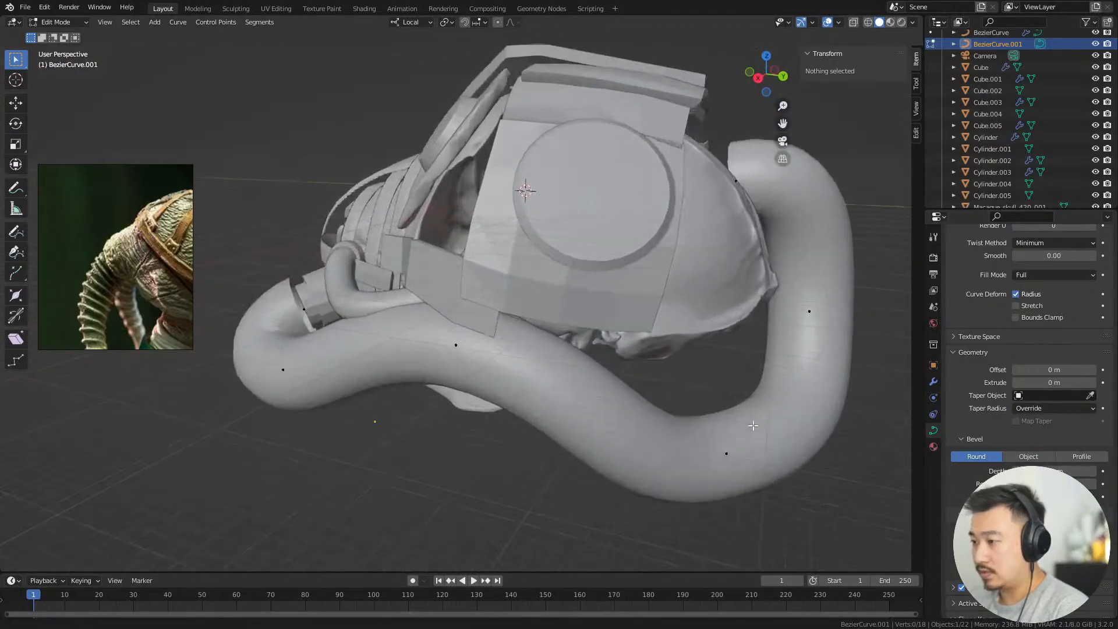
pyautogui.moveTo(1024, 385); pyautogui.dragTo(988, 382)
pyautogui.moveTo(1057, 470); pyautogui.dragTo(985, 469)
pyautogui.moveTo(1052, 382); pyautogui.dragTo(1085, 370)
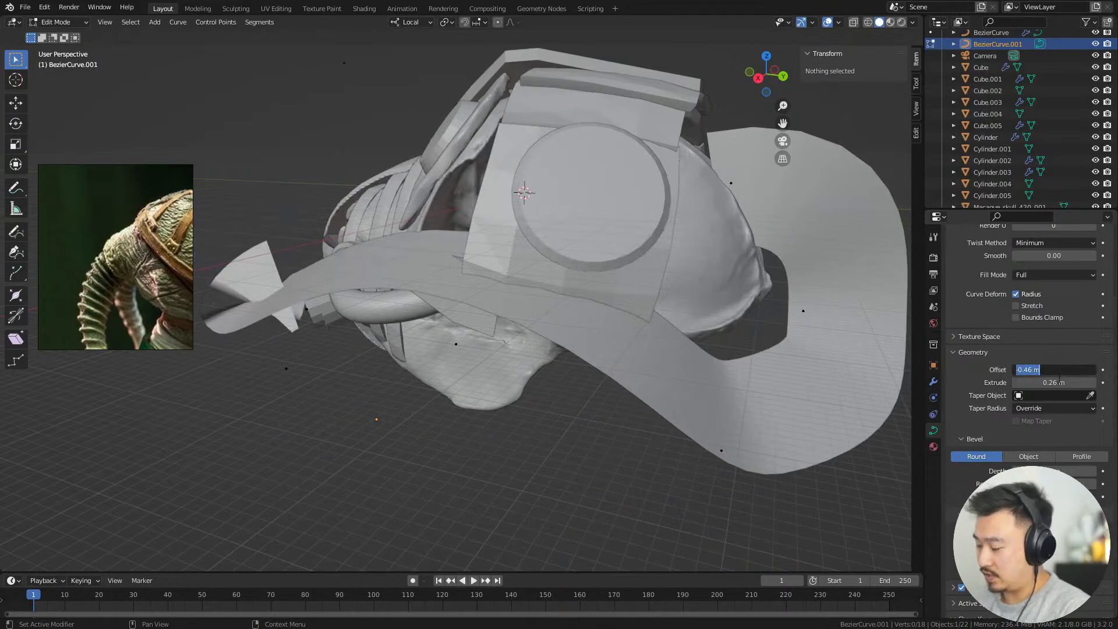
pyautogui.press('Return')
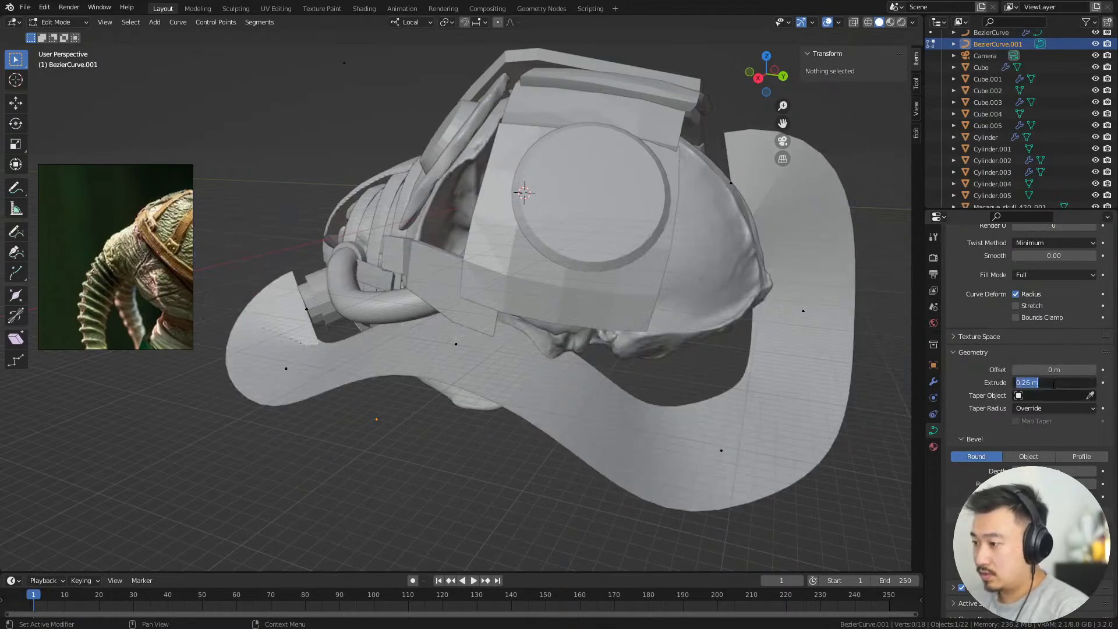
pyautogui.write('0')
pyautogui.press('Return')
# Thin the hose by setting its bevel depth to 0.1 m, check the loop behind the head and leave curve editing
pyautogui.moveTo(1049, 472)
pyautogui.mouseDown()
pyautogui.moveTo(1090, 475)
pyautogui.moveTo(1066, 477)
pyautogui.mouseUp()
pyautogui.scroll(-4, 736, 377)
pyautogui.moveTo(736, 377); pyautogui.dragTo(670, 361, button='middle')
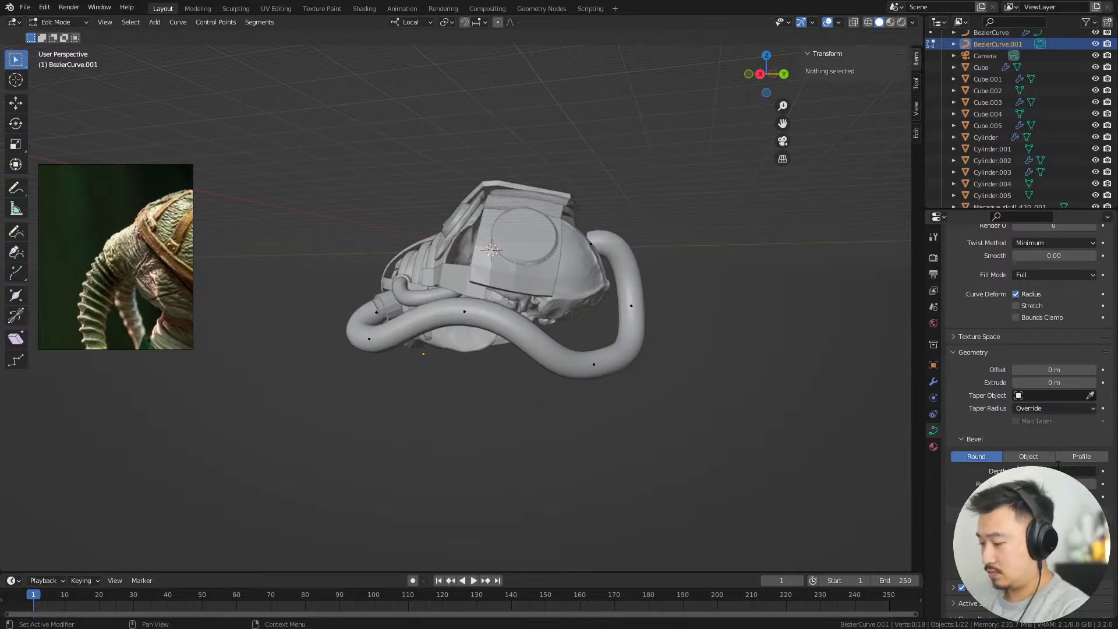
pyautogui.press('Return')
pyautogui.scroll(2, 554, 350)
pyautogui.moveTo(567, 356); pyautogui.dragTo(649, 372, button='middle')
pyautogui.scroll(2, 634, 425)
pyautogui.moveTo(547, 273); pyautogui.dragTo(576, 300, button='middle')
pyautogui.scroll(-4, 589, 312)
pyautogui.scroll(2, 611, 314)
pyautogui.press('Tab')
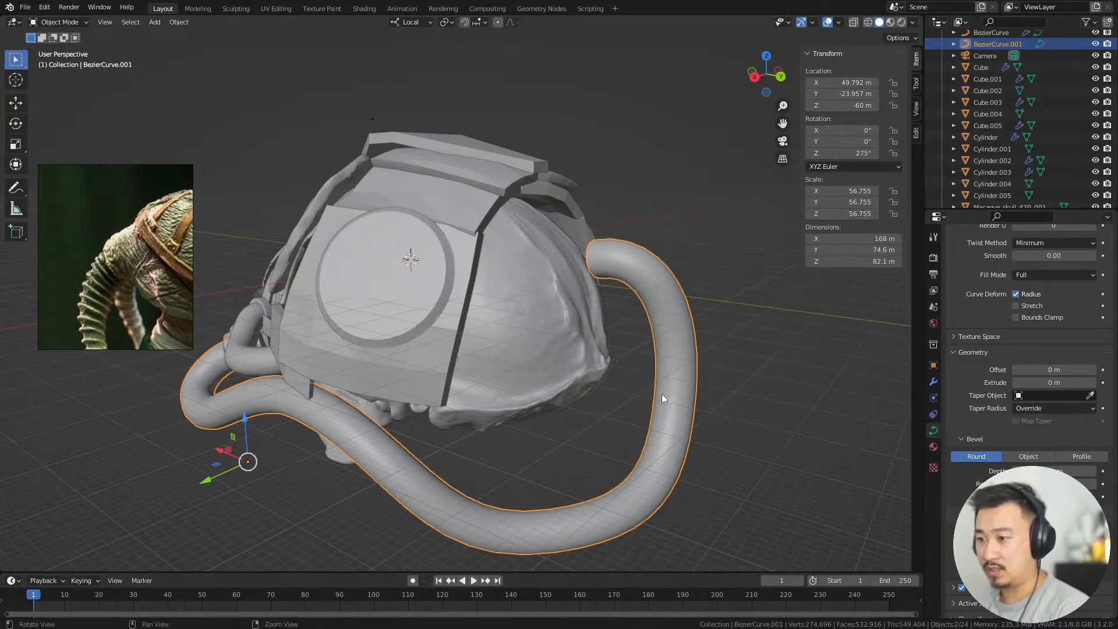
# Examine the thinner hose's routing from the side, below and behind, and compare it with the reference image
pyautogui.moveTo(662, 394); pyautogui.dragTo(542, 215, button='middle')
pyautogui.moveTo(631, 315); pyautogui.dragTo(870, 283, button='middle')
pyautogui.scroll(-4, 1097, 397)
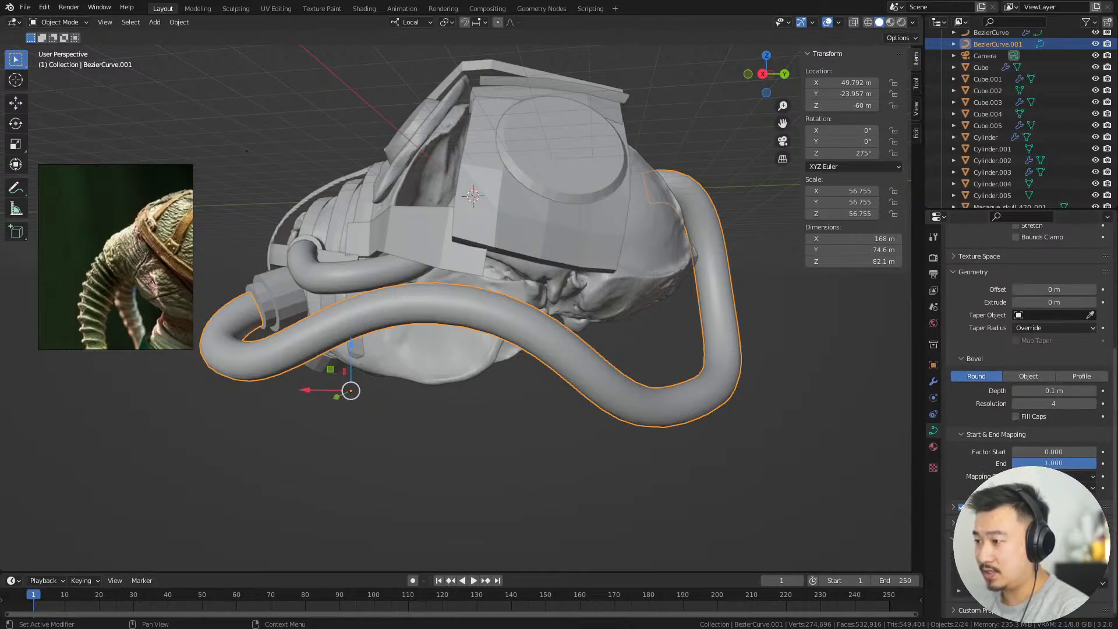
pyautogui.scroll(3, 1024, 402)
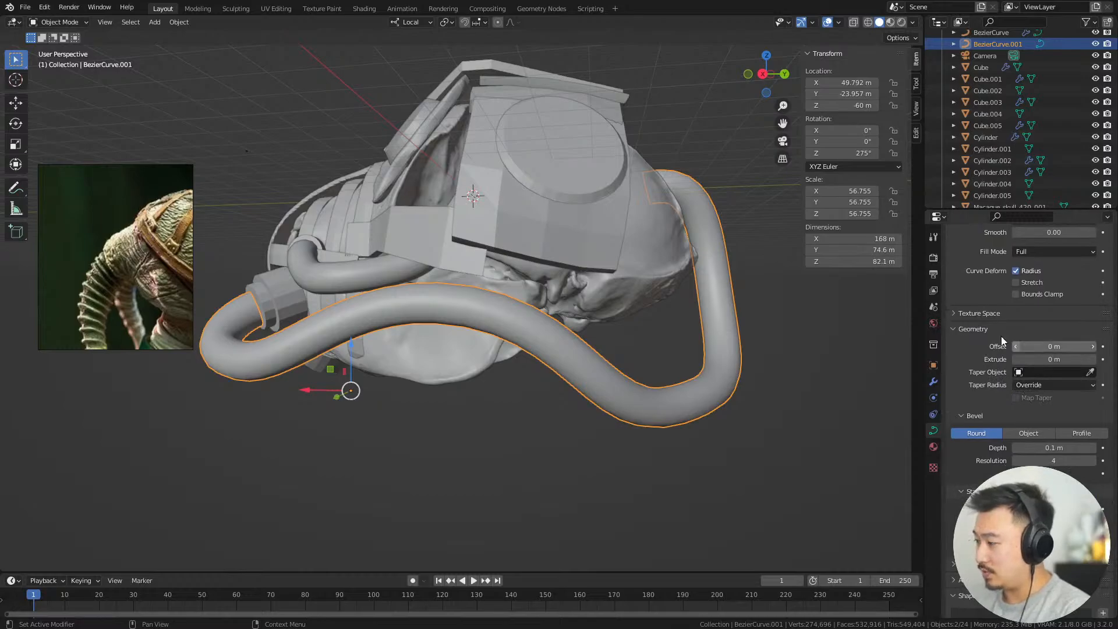
pyautogui.moveTo(627, 220); pyautogui.dragTo(118, 264, button='middle')
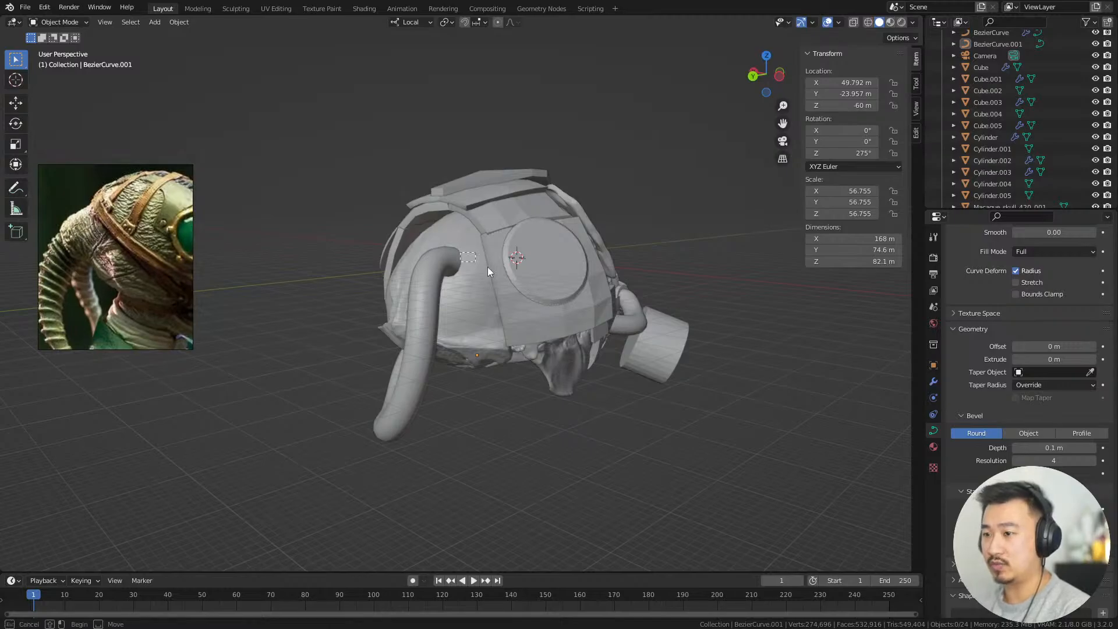
pyautogui.moveTo(493, 270); pyautogui.dragTo(415, 144, button='middle')
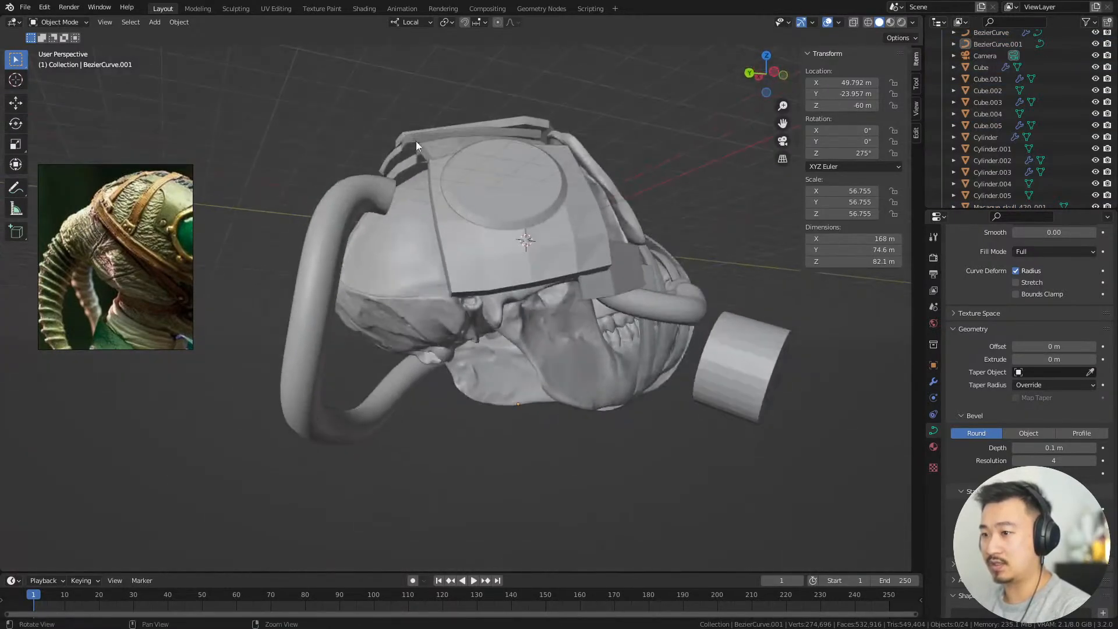
pyautogui.keyDown('alt'); pyautogui.moveTo(415, 141); pyautogui.dragTo(455, 238); pyautogui.keyUp('alt')
pyautogui.keyDown('alt'); pyautogui.moveTo(455, 238); pyautogui.dragTo(659, 390, button='right'); pyautogui.keyUp('alt')
pyautogui.keyDown('alt'); pyautogui.moveTo(659, 390); pyautogui.dragTo(649, 358); pyautogui.keyUp('alt')
pyautogui.keyDown('alt'); pyautogui.moveTo(649, 358); pyautogui.dragTo(681, 397, button='right'); pyautogui.keyUp('alt')
pyautogui.keyDown('alt'); pyautogui.moveTo(681, 397); pyautogui.dragTo(704, 393); pyautogui.keyUp('alt')
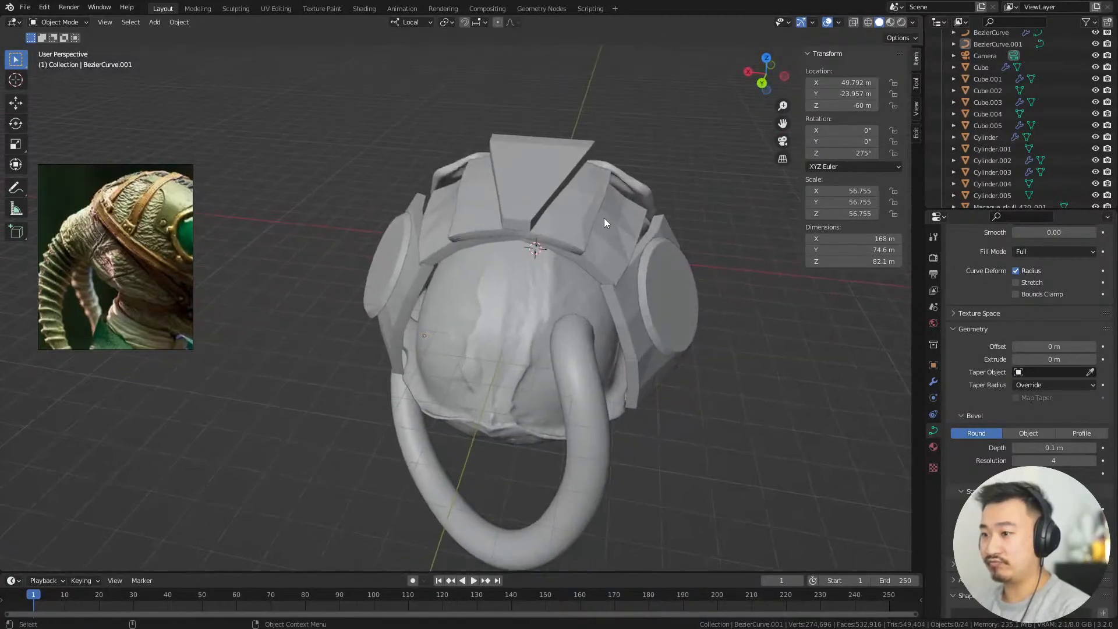
# Add a cube and move it to the back of the helmet above the hose's rear end
pyautogui.click(604, 222)
pyautogui.hotkey('shift', 'a')
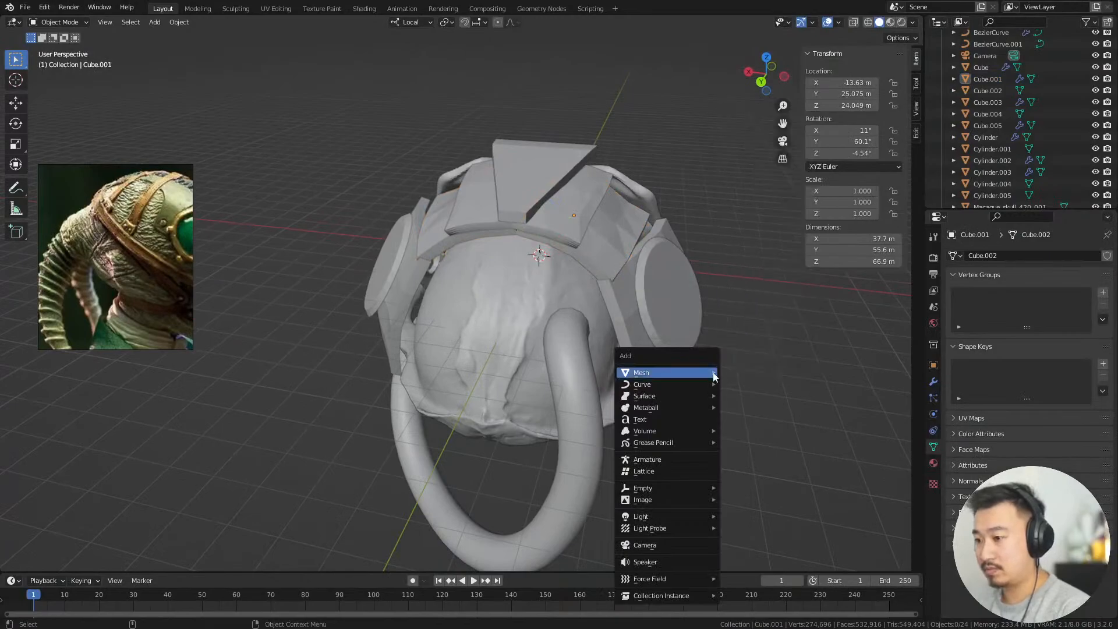
pyautogui.moveTo(714, 374)
pyautogui.click(763, 136)
pyautogui.keyDown('alt'); pyautogui.moveTo(775, 393); pyautogui.dragTo(693, 382); pyautogui.keyUp('alt')
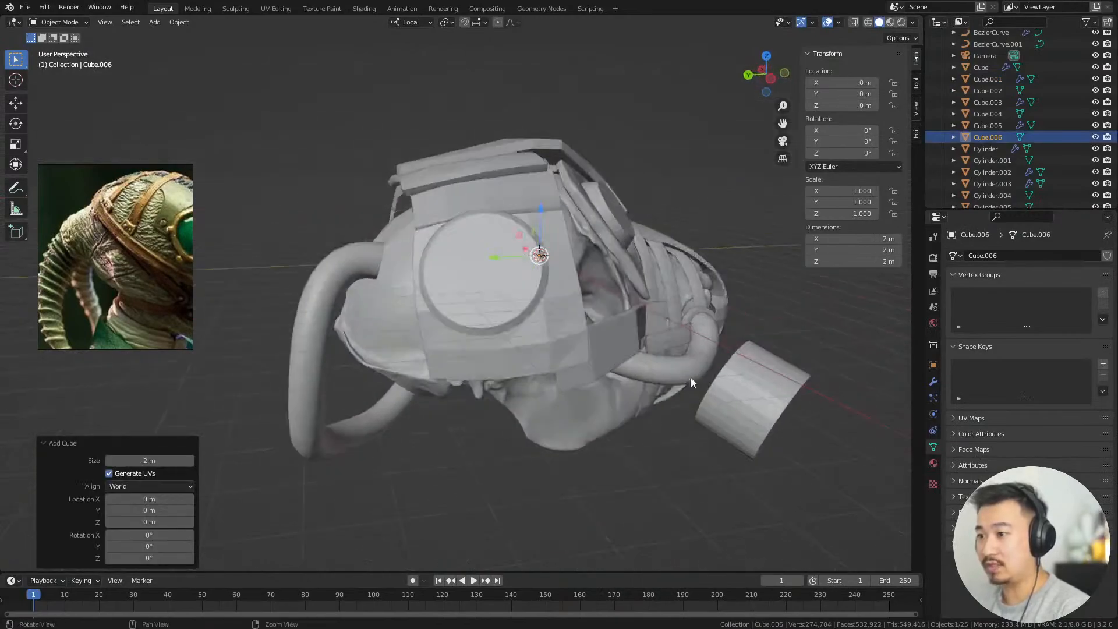
pyautogui.press('g')
pyautogui.click(517, 347)
# Scale the new cube up uniformly to about 57 m per side
pyautogui.press('s')
pyautogui.click(785, 548)
pyautogui.press('s')
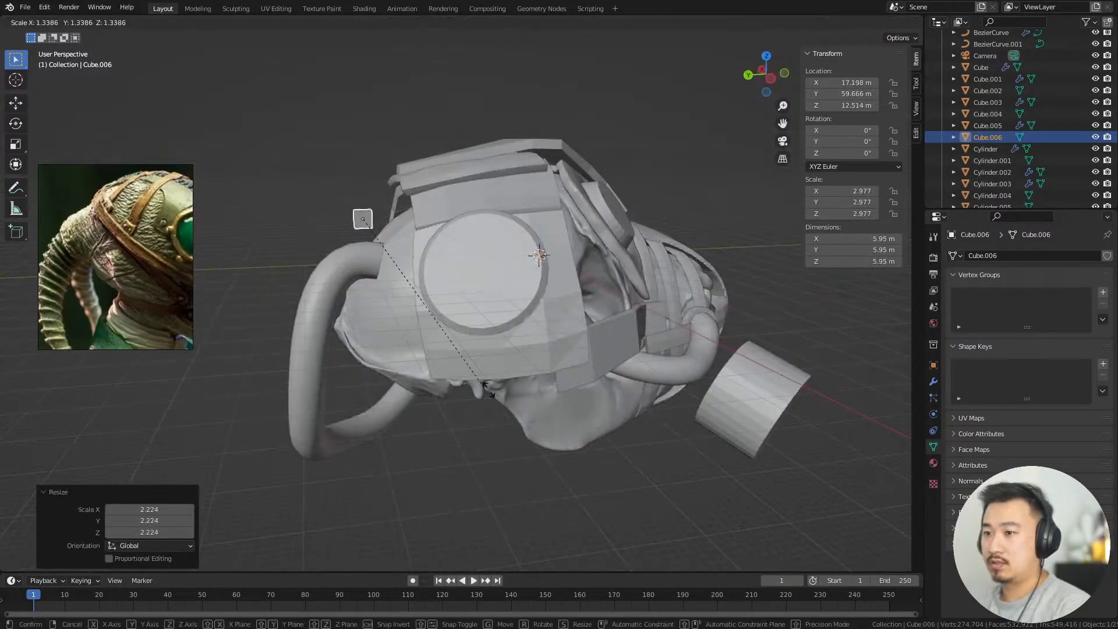
pyautogui.click(559, 430)
pyautogui.keyDown('alt'); pyautogui.moveTo(484, 369); pyautogui.dragTo(464, 374); pyautogui.keyUp('alt')
pyautogui.press('s')
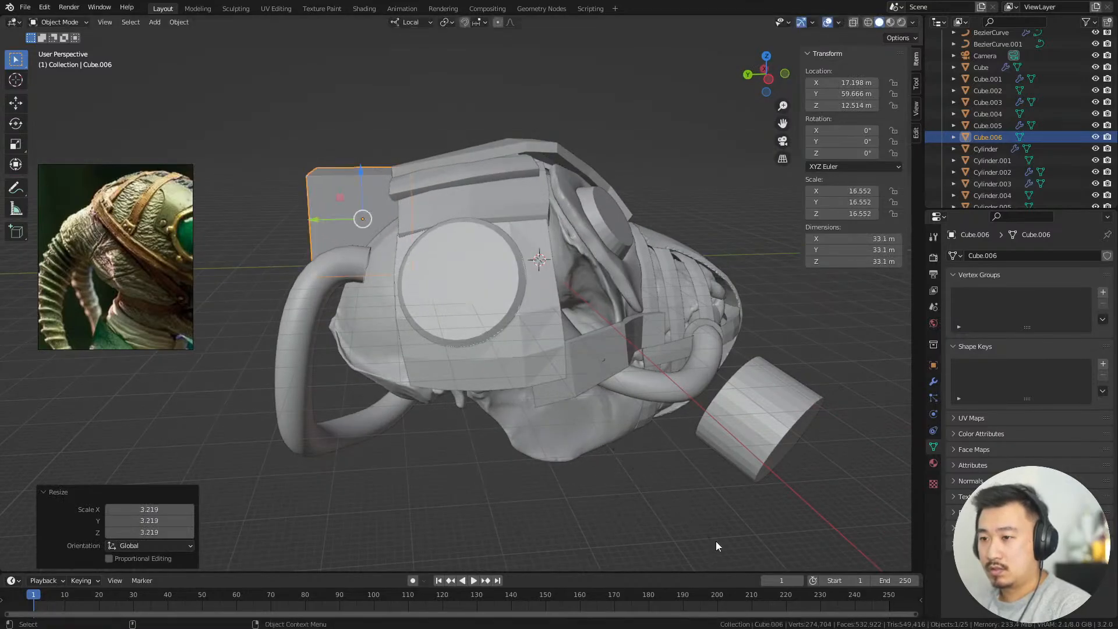
pyautogui.click(716, 543)
pyautogui.keyDown('alt'); pyautogui.moveTo(716, 543); pyautogui.dragTo(681, 452); pyautogui.keyUp('alt')
pyautogui.press('s')
pyautogui.click(687, 468)
# Flatten the cube into a thin plate by scaling it 0.123 along its local Y axis
pyautogui.moveTo(684, 466); pyautogui.dragTo(629, 395, button='middle')
pyautogui.press('r')
pyautogui.press('s')
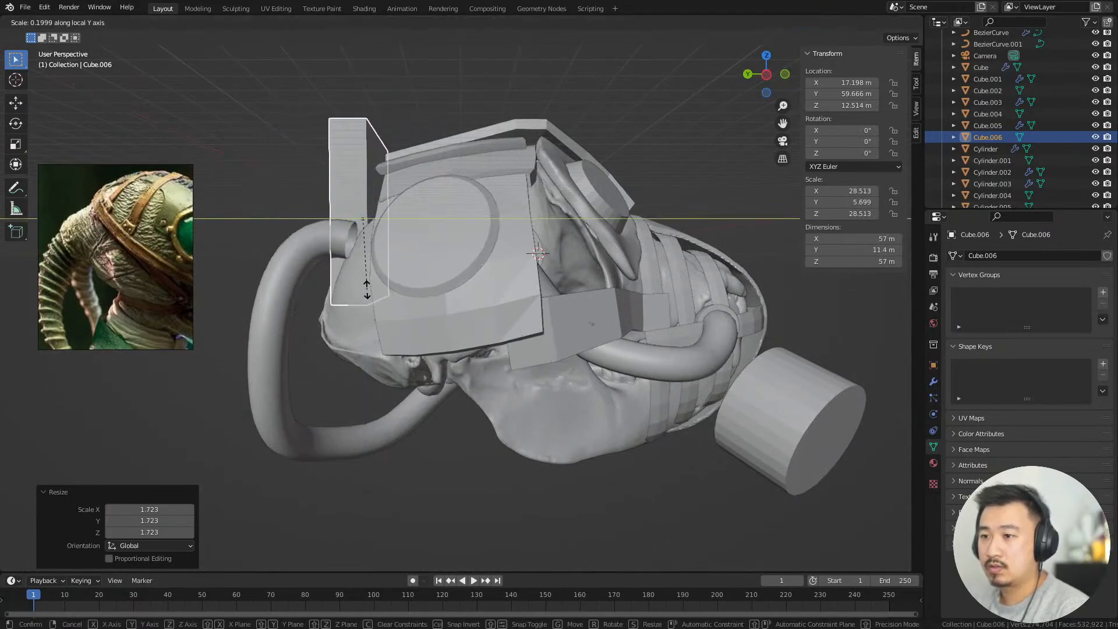
pyautogui.click(372, 262)
# Tilt the plate about 32.3° around its local X axis to follow the slope of the skull's back
pyautogui.moveTo(387, 267)
pyautogui.mouseDown(button='middle')
pyautogui.moveTo(481, 299)
pyautogui.moveTo(408, 269)
pyautogui.mouseUp(button='middle')
pyautogui.press('r')
pyautogui.press('z')
pyautogui.press('z')
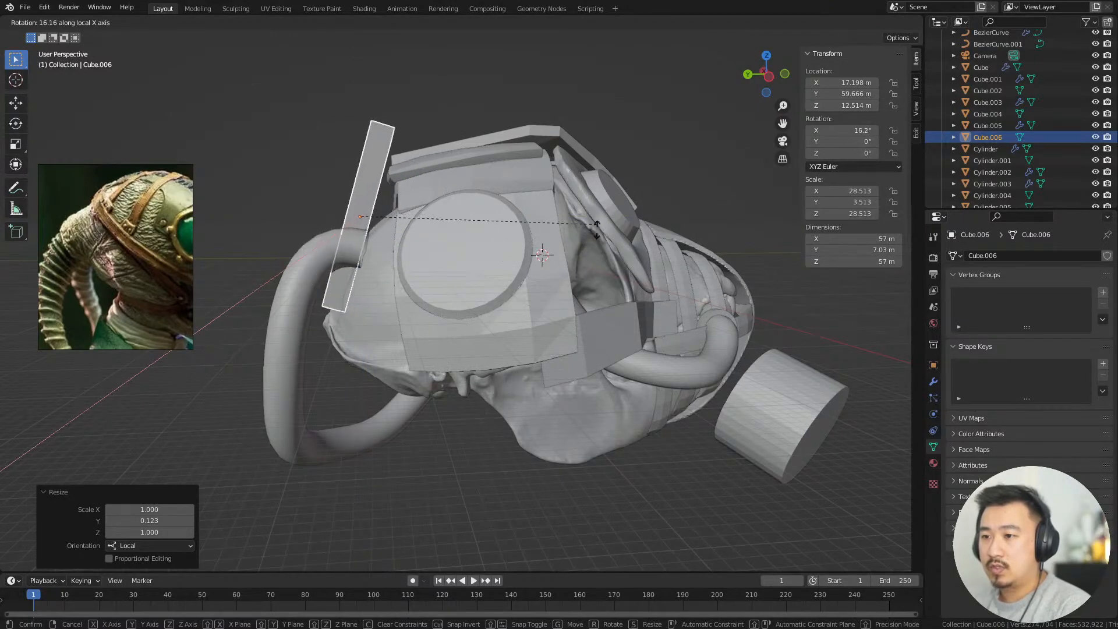
pyautogui.moveTo(514, 298); pyautogui.dragTo(703, 406, button='middle')
# Move the plate to the hose's attachment point on the back of the skull and scale it uniformly by 0.498
pyautogui.press('g')
pyautogui.click(715, 342)
pyautogui.press('s')
pyautogui.click(643, 308)
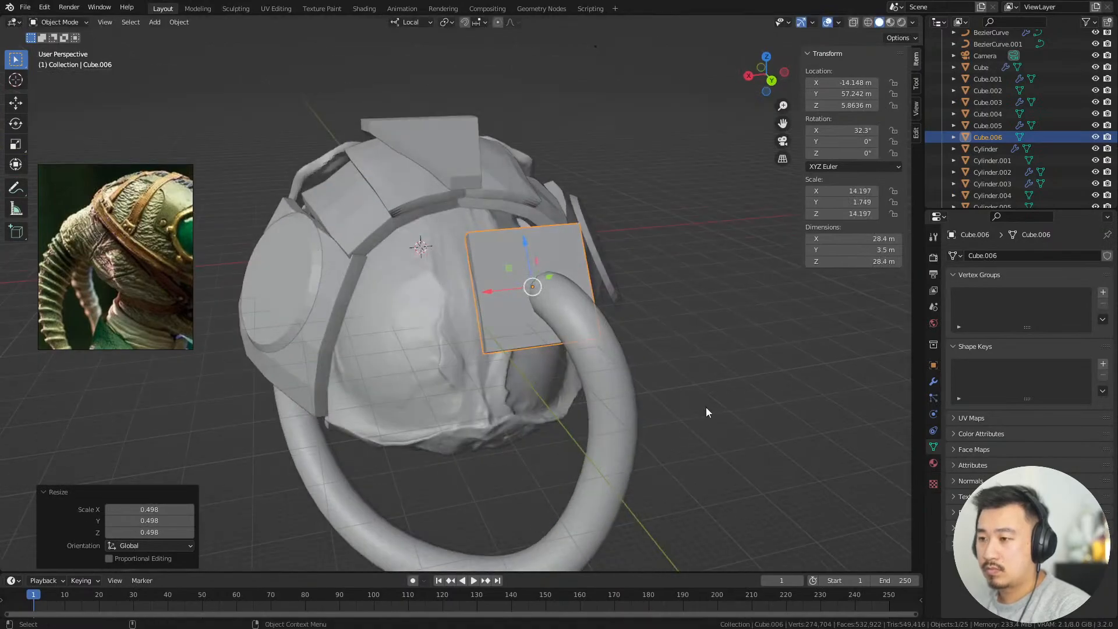
# Lengthen the plate by scaling it 1.737 along its local Z axis
pyautogui.press('s')
pyautogui.press('z')
pyautogui.press('z')
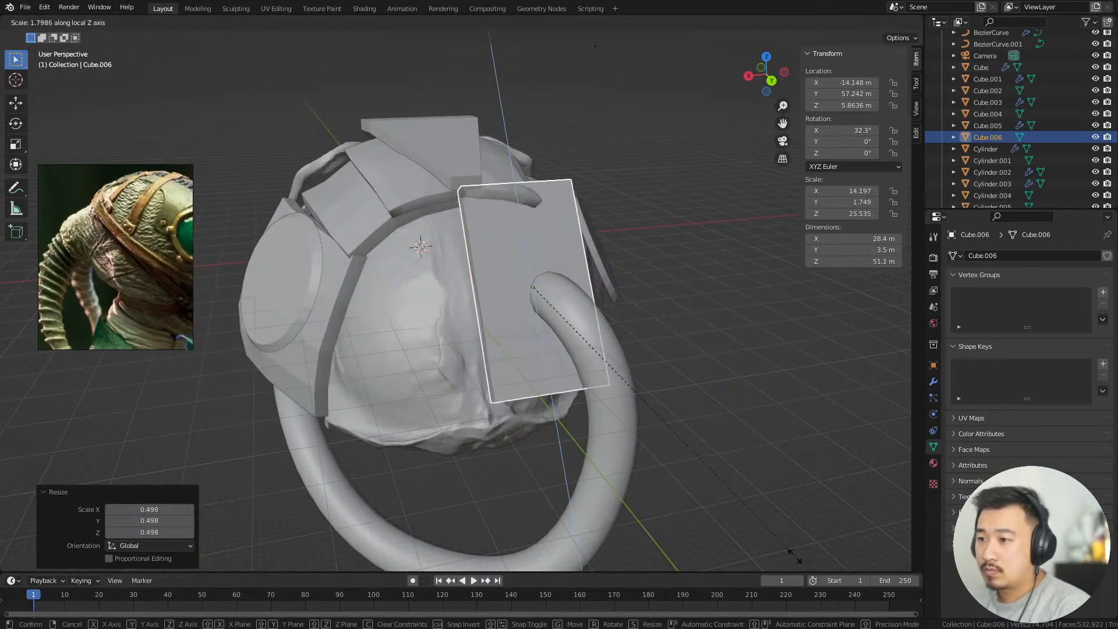
pyautogui.click(787, 550)
pyautogui.moveTo(787, 550); pyautogui.dragTo(695, 275, button='middle')
pyautogui.press('r')
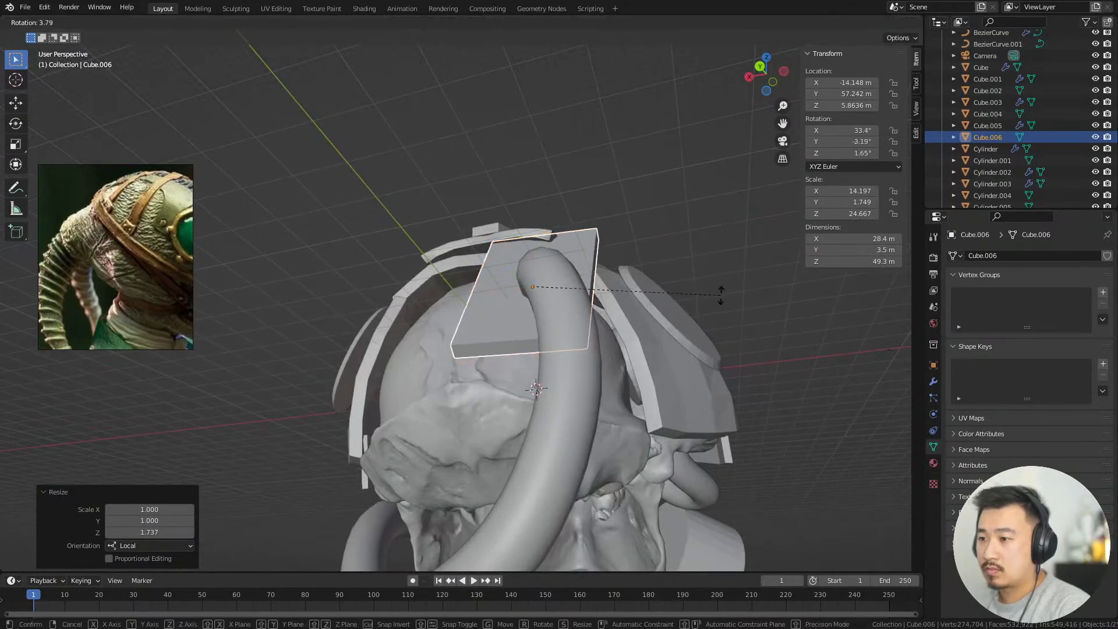
pyautogui.press('r')
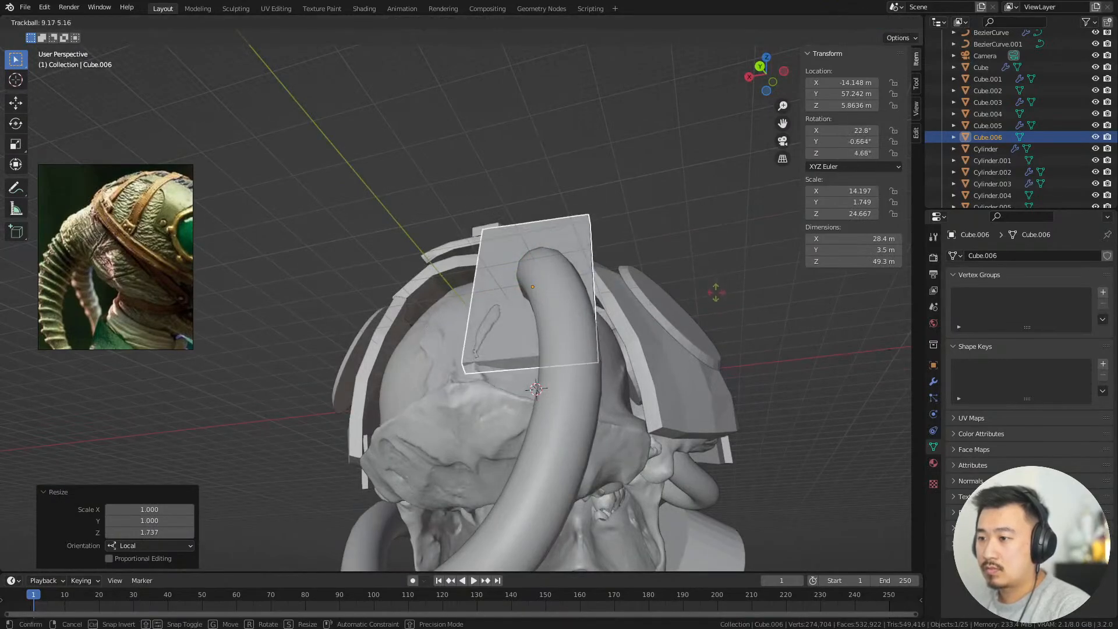
pyautogui.rightClick(716, 293)
# Rotate the plate -3.32° around its local Y axis to suit the curve of the skull's back
pyautogui.moveTo(716, 292); pyautogui.dragTo(686, 259, button='middle')
pyautogui.press('r')
pyautogui.press('x')
pyautogui.press('x')
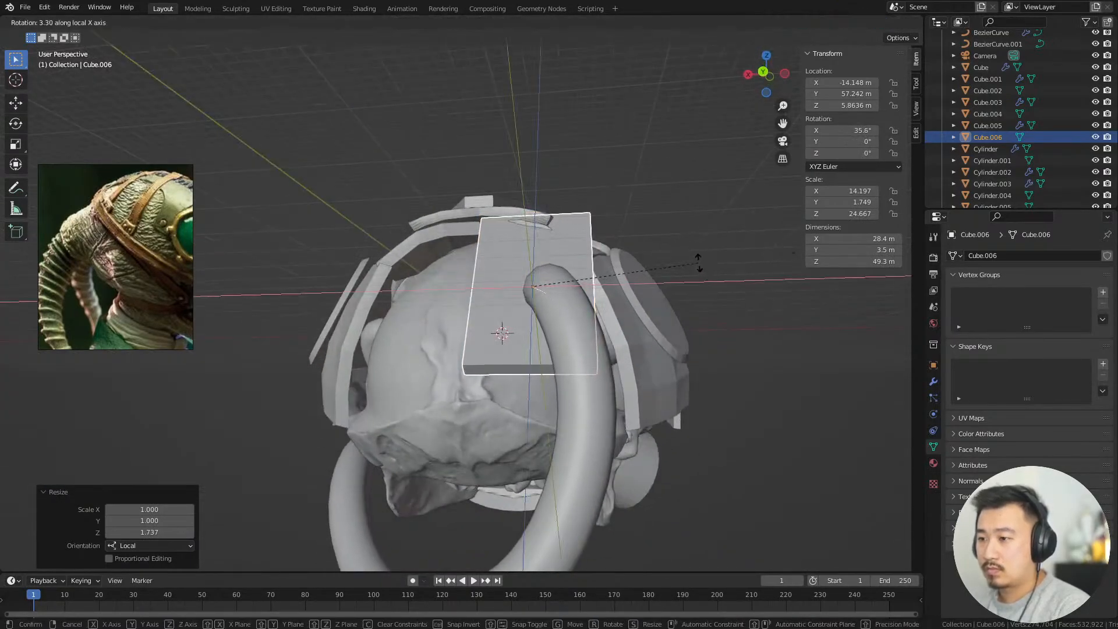
pyautogui.press('y')
pyautogui.press('y')
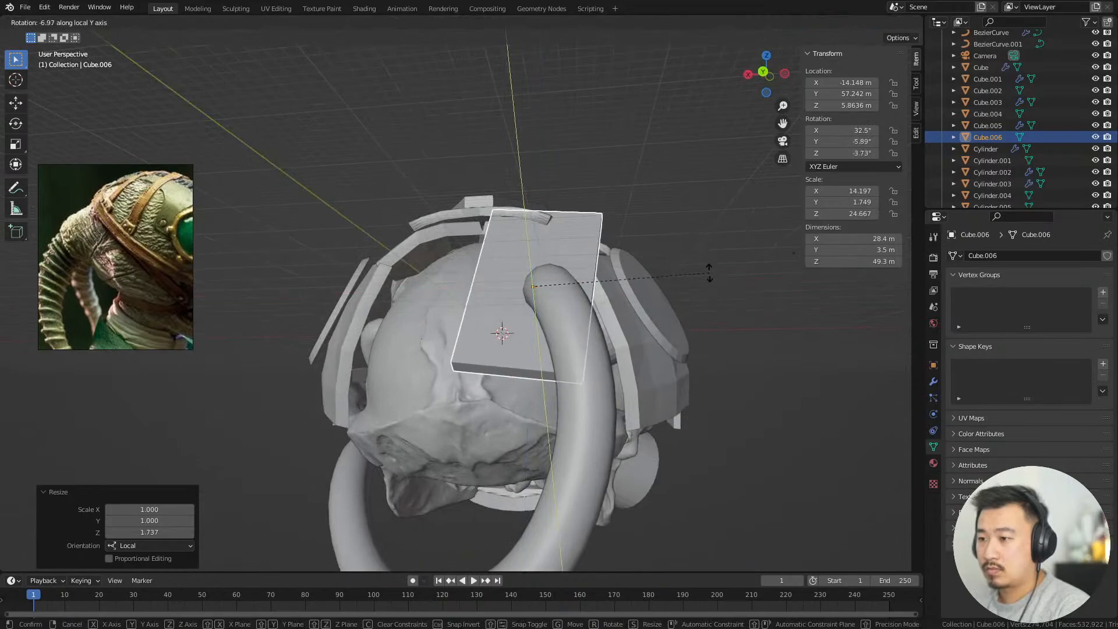
pyautogui.click(709, 274)
pyautogui.moveTo(709, 274)
pyautogui.mouseDown(button='middle')
pyautogui.moveTo(704, 328)
pyautogui.moveTo(644, 291)
pyautogui.moveTo(706, 269)
pyautogui.mouseUp(button='middle')
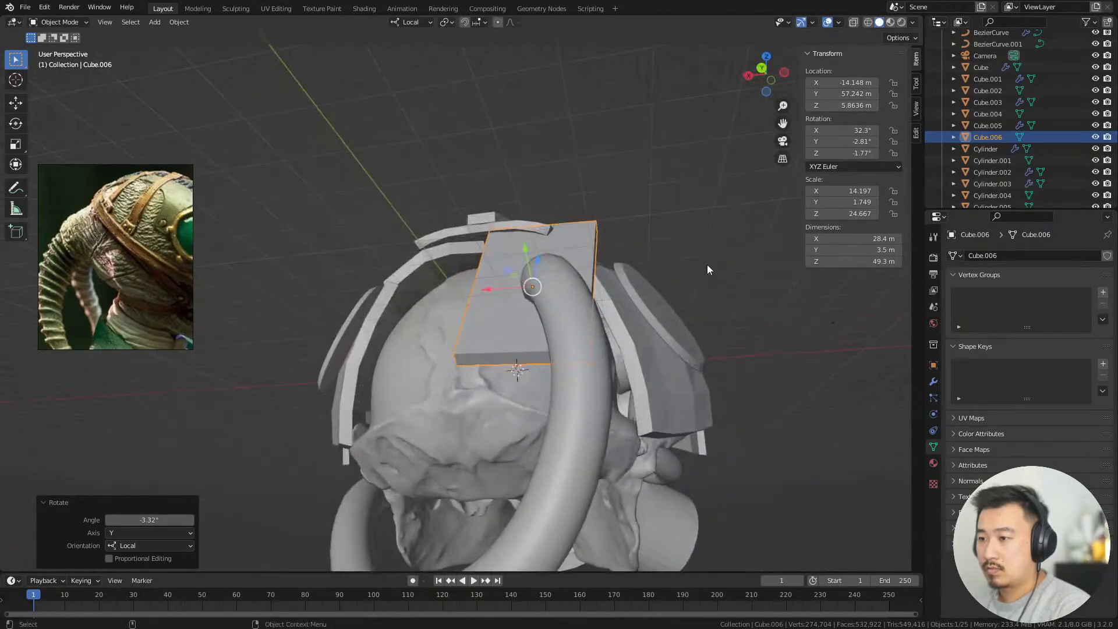
pyautogui.press('r')
pyautogui.press('r')
pyautogui.rightClick(691, 281)
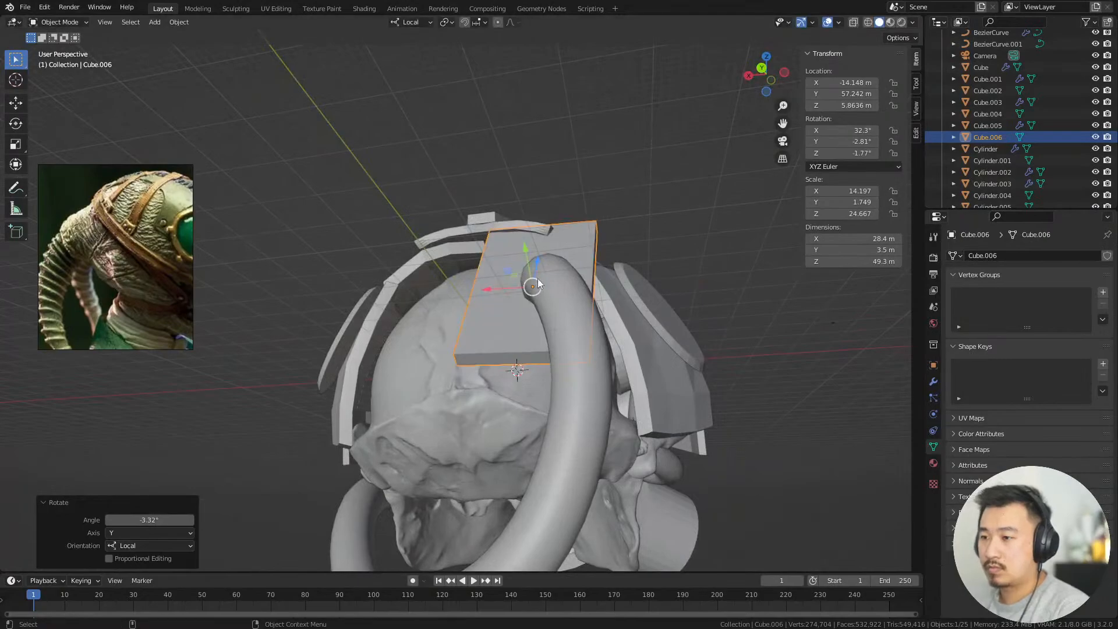
# Trackball-rotate the plate by -1.15° and 4.01°
pyautogui.press('r')
pyautogui.press('r')
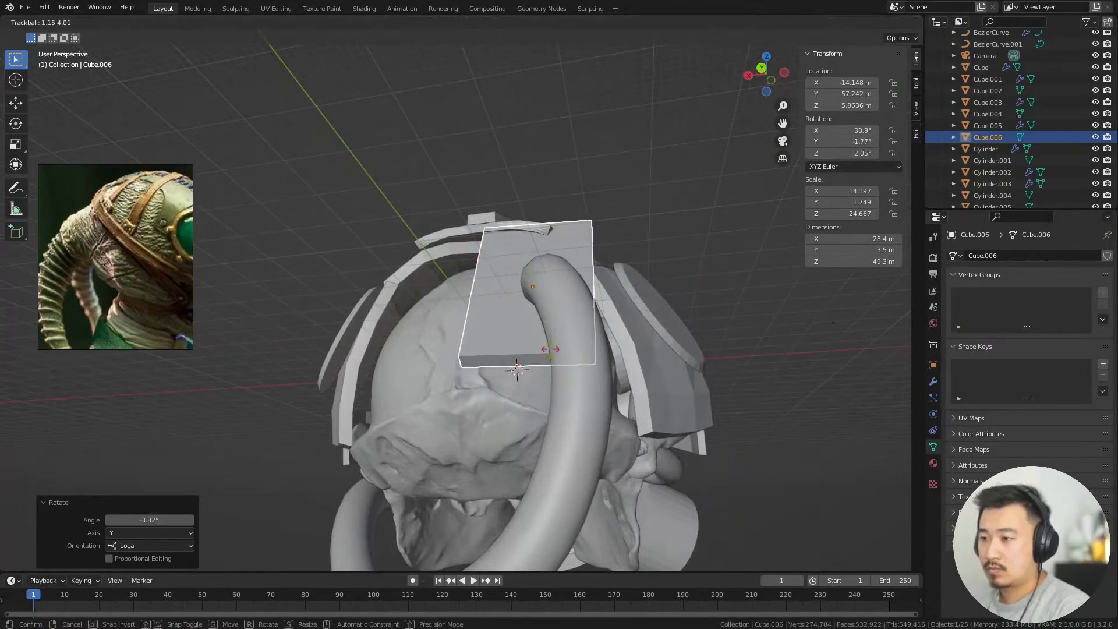
pyautogui.click(609, 241)
# Freely rotate the plate again to about X 25.6°, Y -6.08° and Z 6.88°
pyautogui.moveTo(608, 241); pyautogui.dragTo(567, 238, button='middle')
pyautogui.press('r')
pyautogui.press('r')
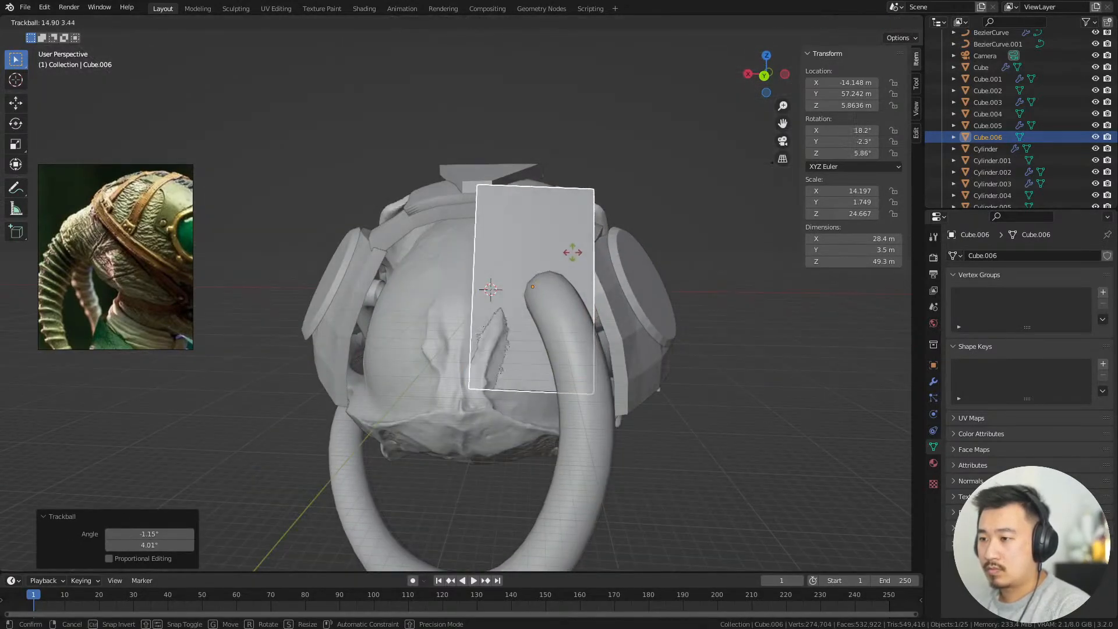
pyautogui.press('r')
pyautogui.click(584, 235)
# Move the plate by about X 0.7 m, Y 1.55 m and Z -4.64 m, down along the skull's back beneath the hose end
pyautogui.moveTo(584, 236); pyautogui.dragTo(546, 314, button='middle')
pyautogui.scroll(3, 546, 315)
pyautogui.keyDown('shift'); pyautogui.moveTo(646, 290); pyautogui.dragTo(596, 241, button='middle'); pyautogui.keyUp('shift')
pyautogui.press('g')
pyautogui.click(621, 308)
pyautogui.keyDown('alt'); pyautogui.moveTo(621, 308); pyautogui.dragTo(592, 319, button='right'); pyautogui.keyUp('alt')
pyautogui.moveTo(593, 319)
pyautogui.keyDown('alt'); pyautogui.mouseDown()
pyautogui.moveTo(648, 329)
pyautogui.moveTo(594, 326)
pyautogui.mouseUp(); pyautogui.keyUp('alt')
# Fine-tune the plate's orientation with two view-aligned rotations to about X 27.5°, Y -5.67° and Z 8.72°
pyautogui.moveTo(464, 267); pyautogui.dragTo(473, 235, button='middle')
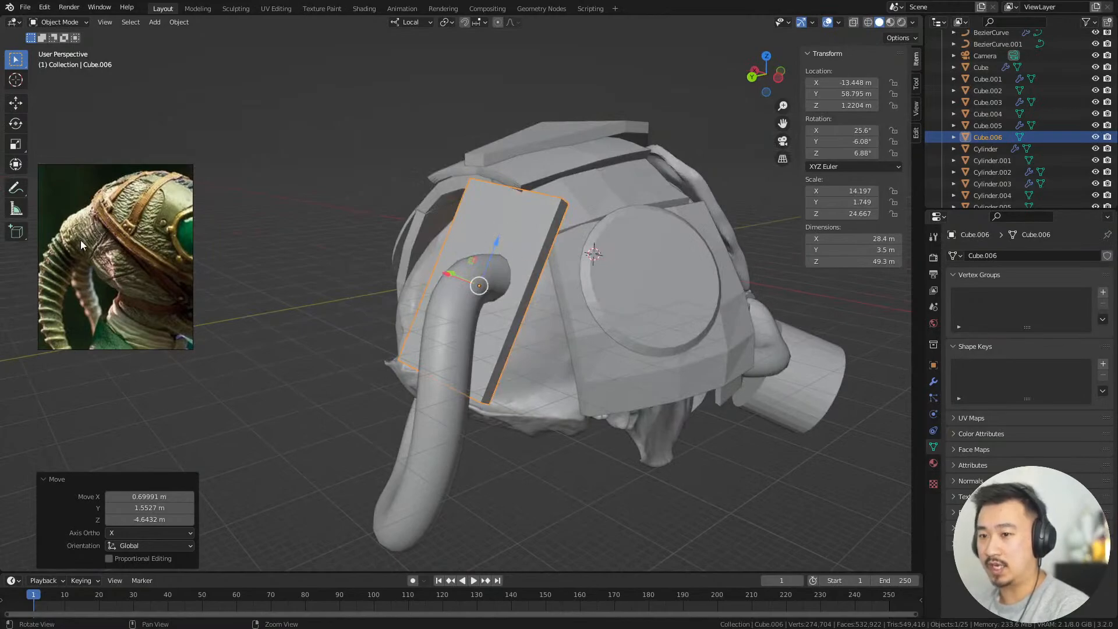
pyautogui.moveTo(408, 279); pyautogui.dragTo(630, 208, button='middle')
pyautogui.press('r')
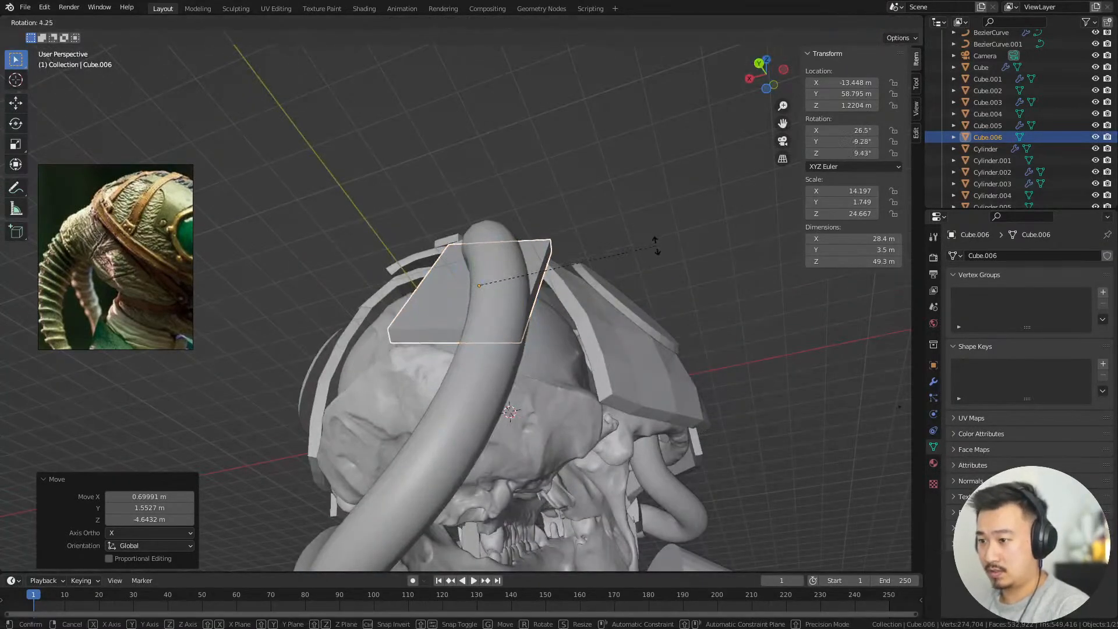
pyautogui.click(656, 245)
pyautogui.moveTo(640, 246); pyautogui.dragTo(594, 264, button='middle')
pyautogui.press('r')
pyautogui.click(589, 228)
pyautogui.press('r')
pyautogui.press('r')
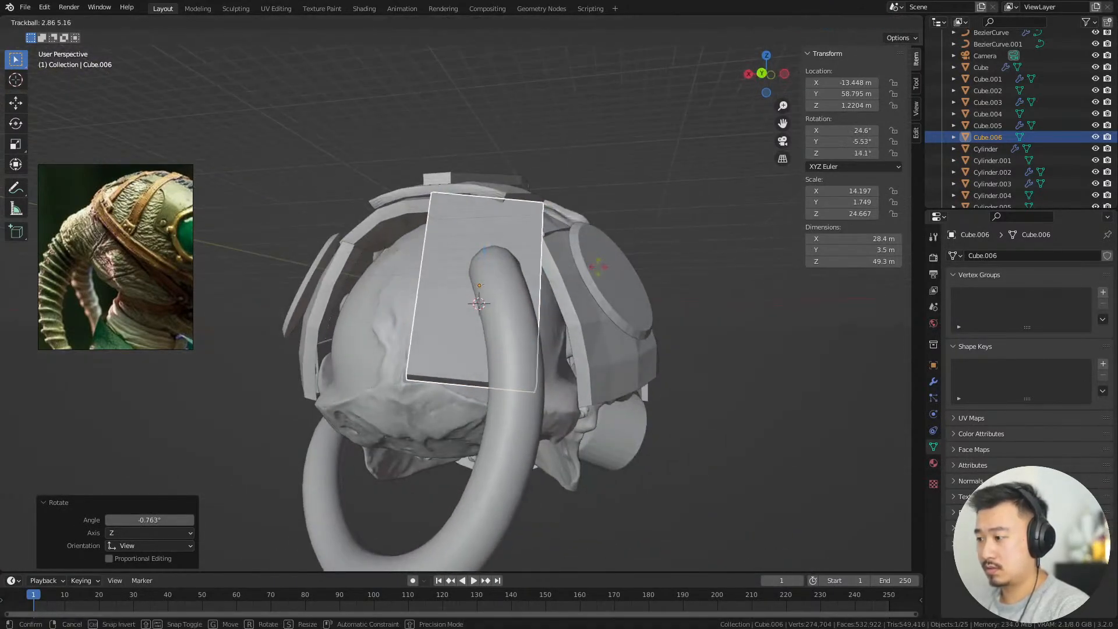
pyautogui.click(679, 343)
# Examine from several angles how the plate sits between the hose end and the back of the skull
pyautogui.moveTo(679, 343); pyautogui.dragTo(825, 374, button='middle')
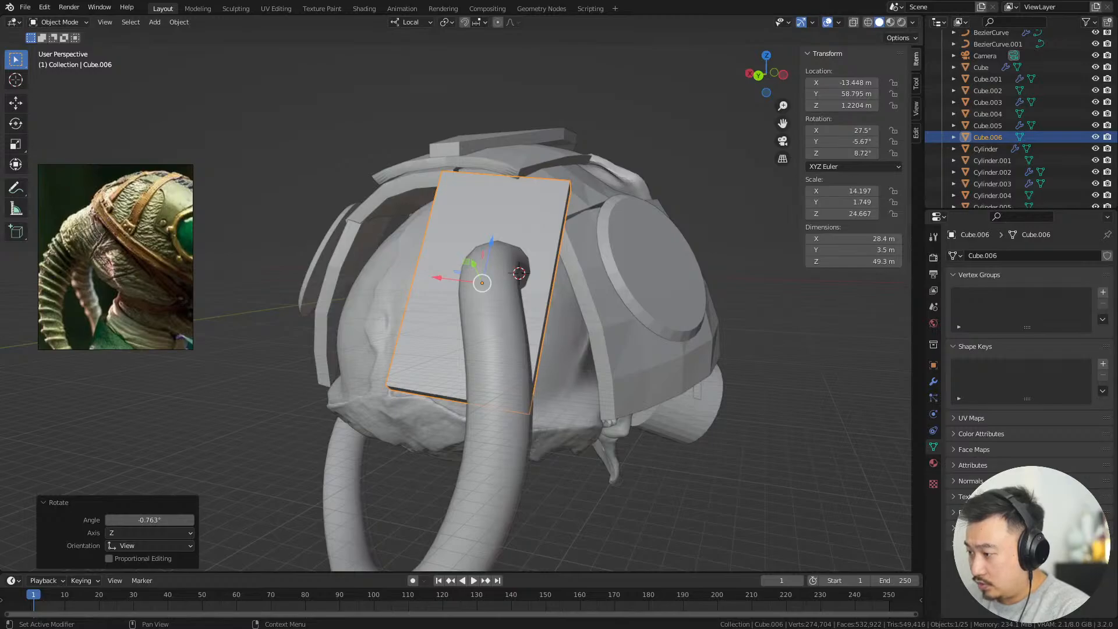
pyautogui.rightClick(603, 352)
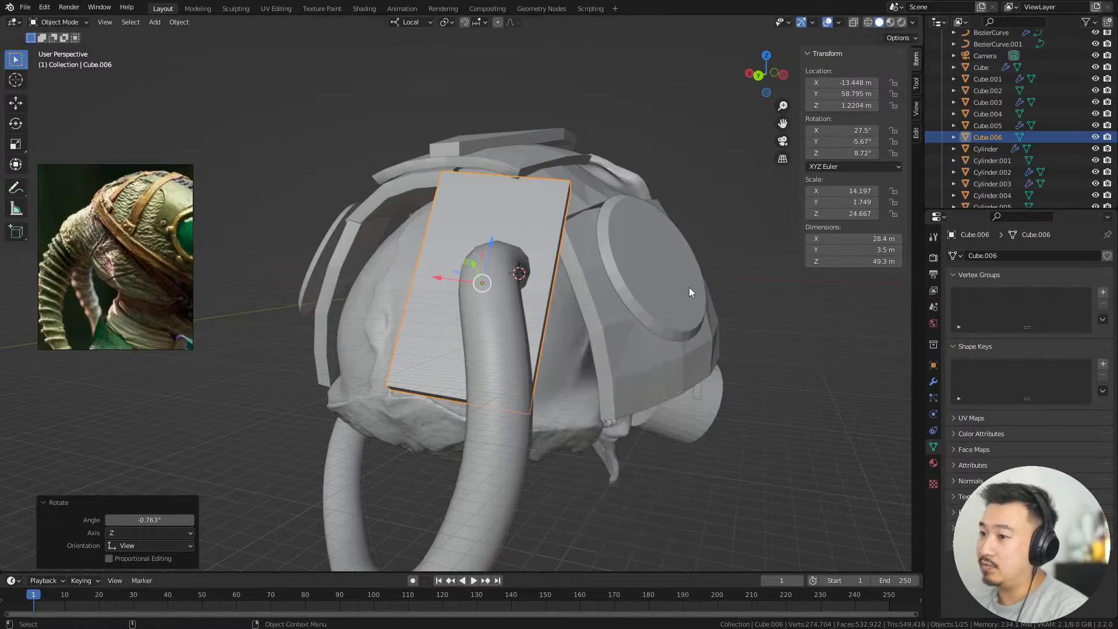
pyautogui.moveTo(690, 288); pyautogui.dragTo(660, 391, button='middle')
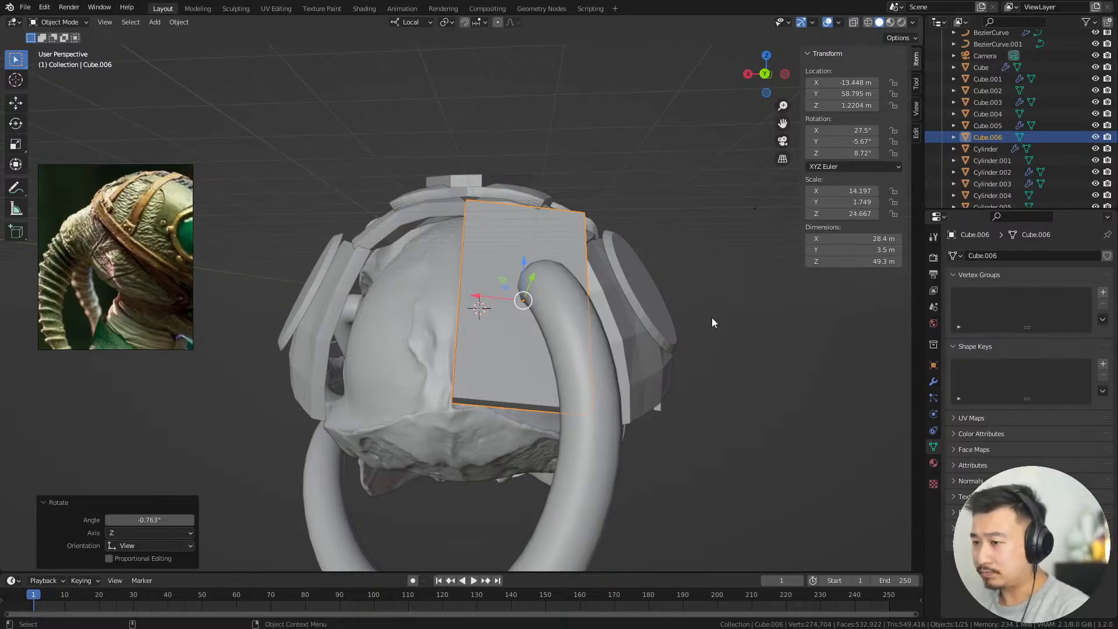
pyautogui.moveTo(711, 319); pyautogui.dragTo(667, 321, button='middle')
pyautogui.moveTo(609, 243); pyautogui.dragTo(693, 330, button='middle')
pyautogui.scroll(-2, 669, 373)
pyautogui.moveTo(669, 372); pyautogui.dragTo(682, 329, button='middle')
pyautogui.scroll(2, 687, 347)
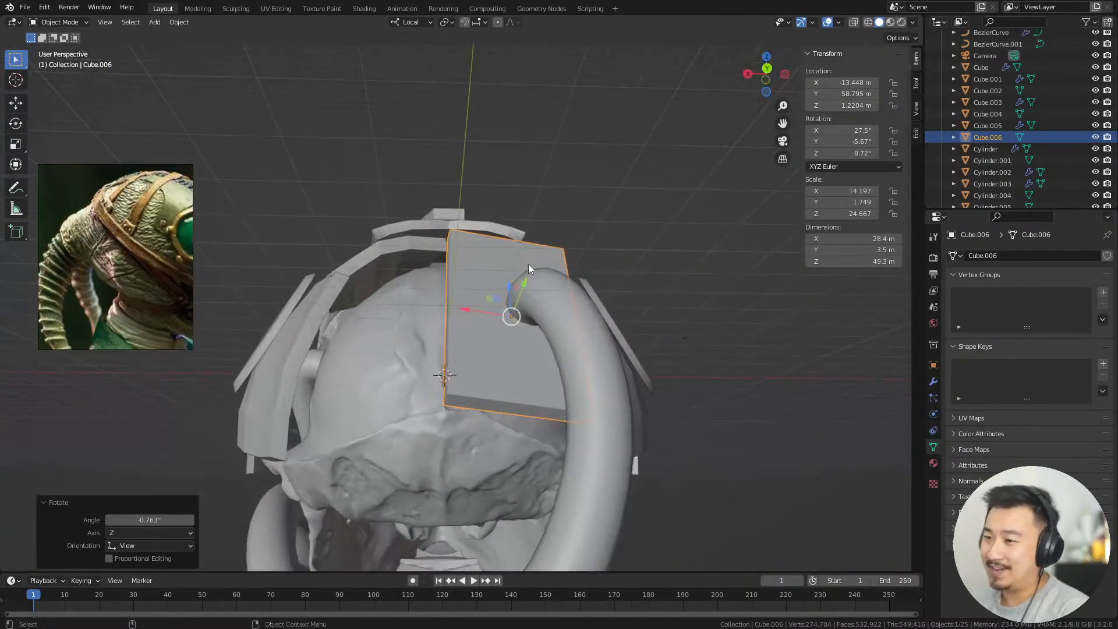
# Trackball-rotate the plate by -2.86° and -2.29°
pyautogui.press('r')
pyautogui.press('r')
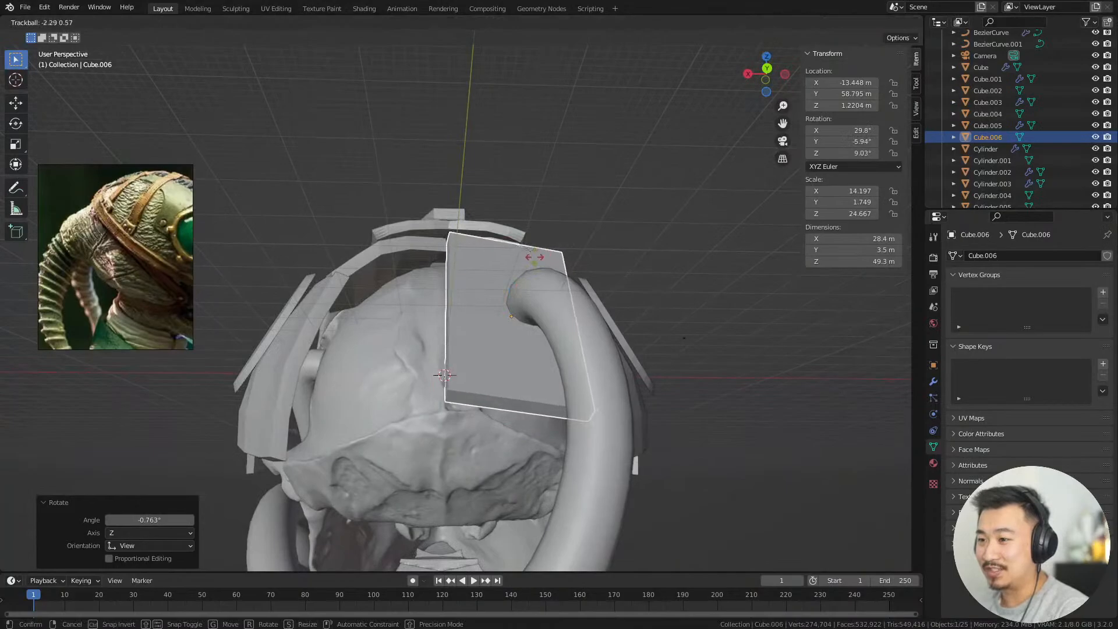
pyautogui.click(531, 256)
pyautogui.moveTo(530, 256); pyautogui.dragTo(617, 203, button='middle')
# Rotate the plate around its local Z axis to angle it against the rear of the skull
pyautogui.press('r')
pyautogui.press('y')
pyautogui.press('y')
pyautogui.press('z')
pyautogui.press('z')
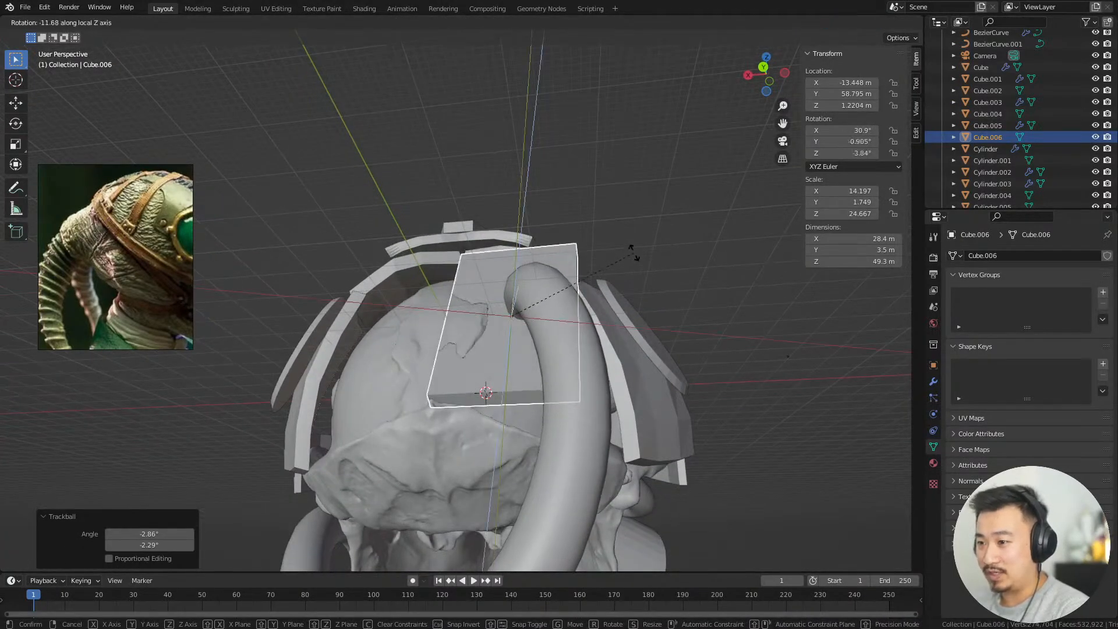
pyautogui.click(667, 290)
pyautogui.moveTo(667, 290); pyautogui.dragTo(550, 294, button='middle')
pyautogui.press('r')
pyautogui.press('y')
pyautogui.press('y')
pyautogui.rightClick(653, 257)
# Rotate the plate -4.56° about the viewing direction, to about X 25°, Y -9.85° and Z 11.2°
pyautogui.moveTo(653, 257); pyautogui.dragTo(748, 326, button='middle')
pyautogui.press('r')
pyautogui.click(659, 237)
pyautogui.scroll(-2, 651, 245)
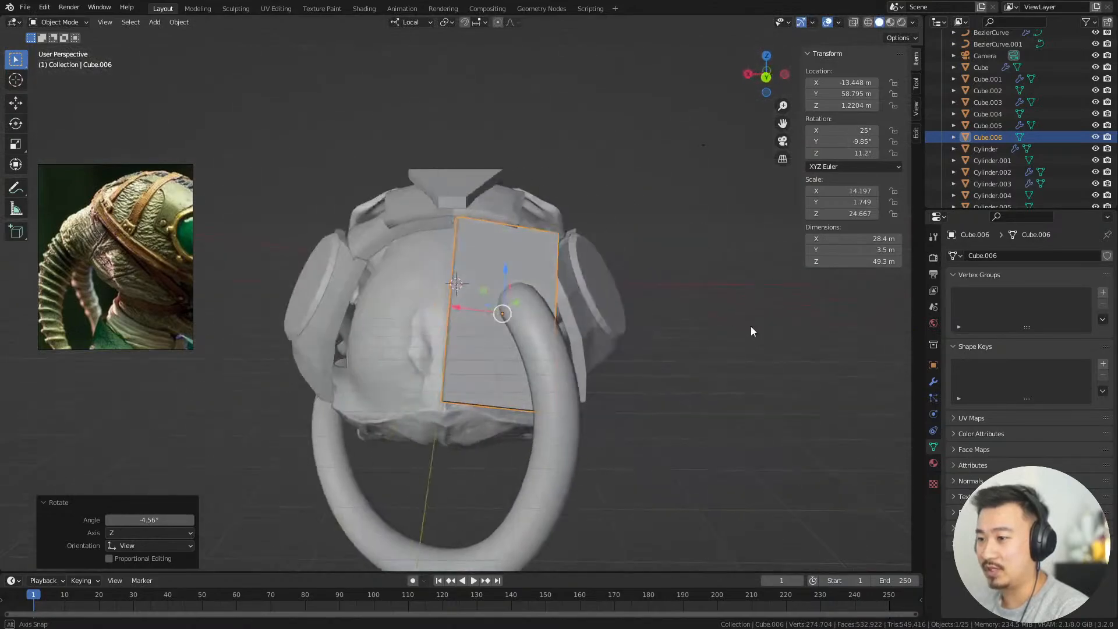
# Add the mirrored armour panel above the plate to the selection and make it the active object
pyautogui.keyDown('shift'); pyautogui.click(512, 193); pyautogui.keyUp('shift')
pyautogui.moveTo(536, 218); pyautogui.dragTo(519, 296, button='middle')
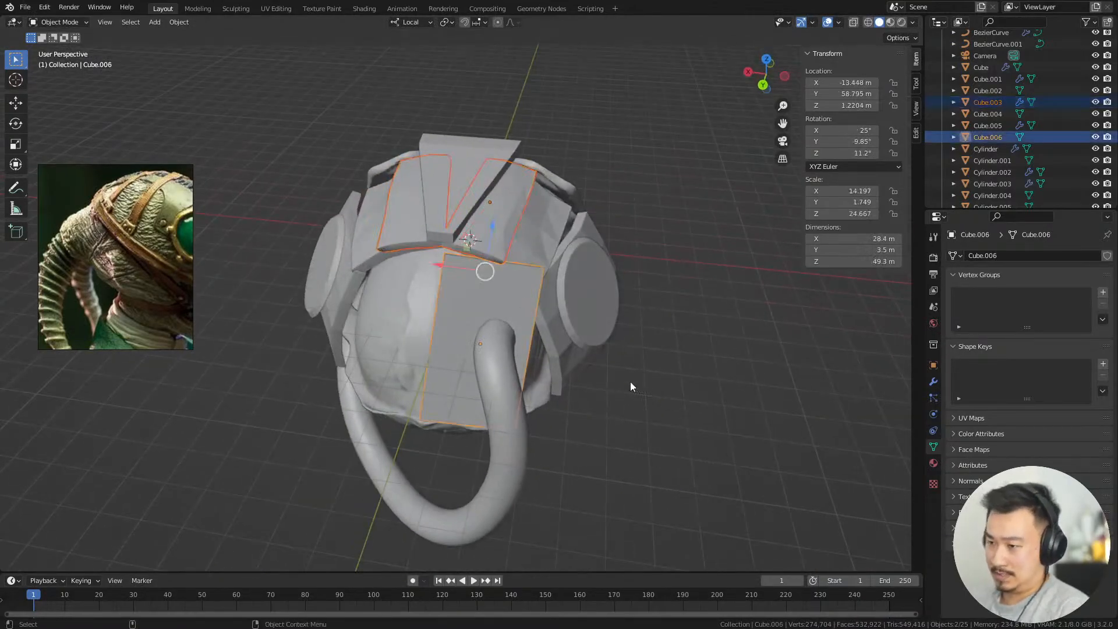
pyautogui.keyDown('shift'); pyautogui.click(501, 198); pyautogui.keyUp('shift')
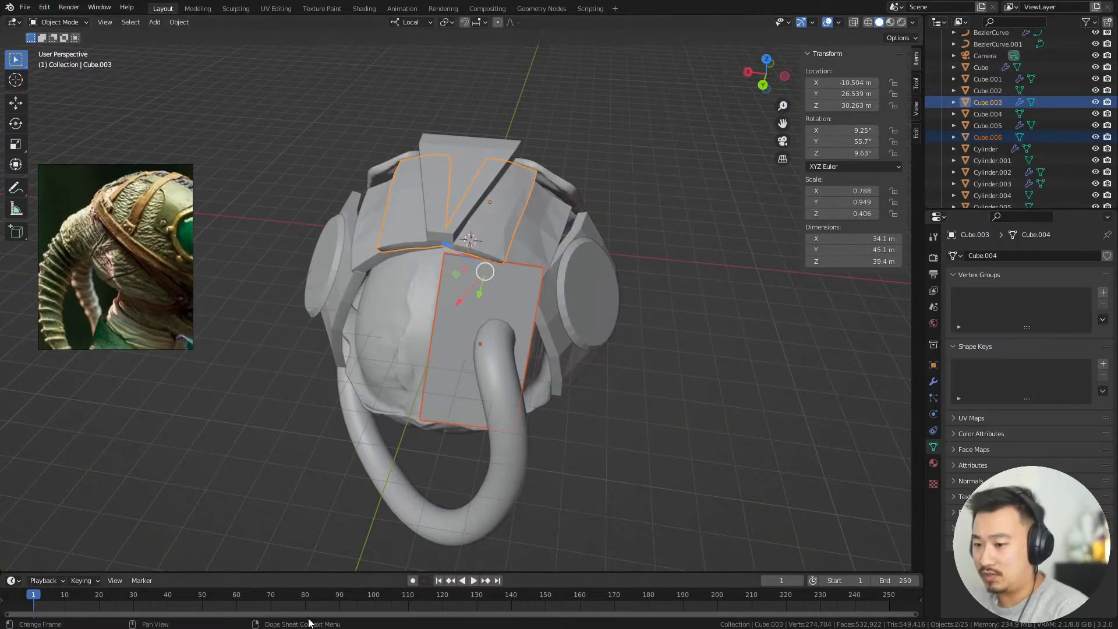
# Switch to the notes app and open the graph view of all notes
pyautogui.hotkey('alt', 'Tab')
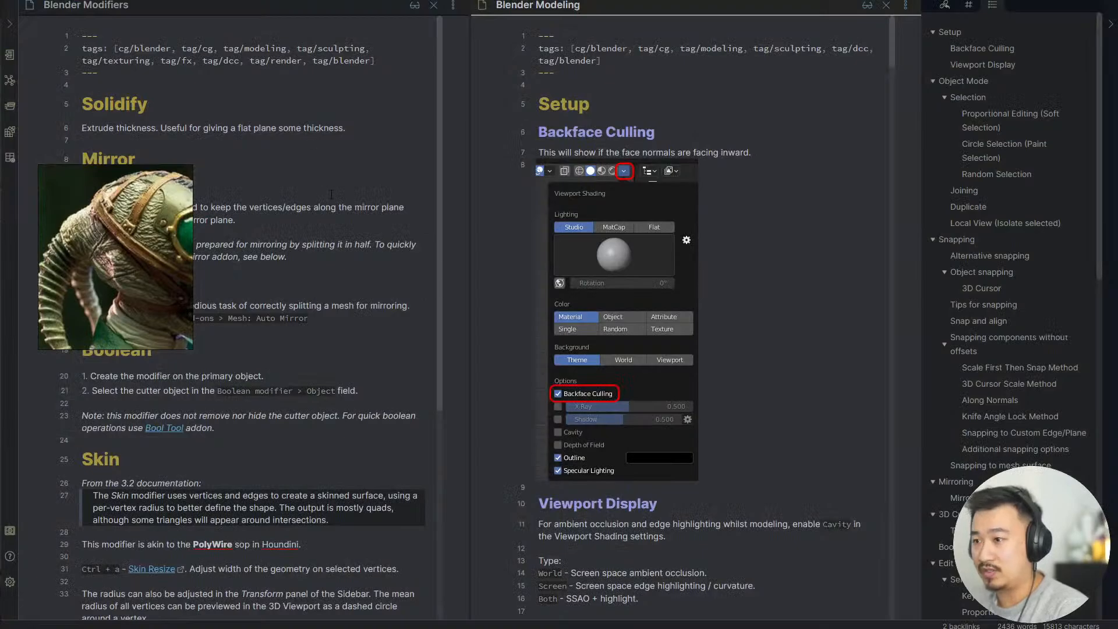
pyautogui.hotkey('ctrl', 'g')
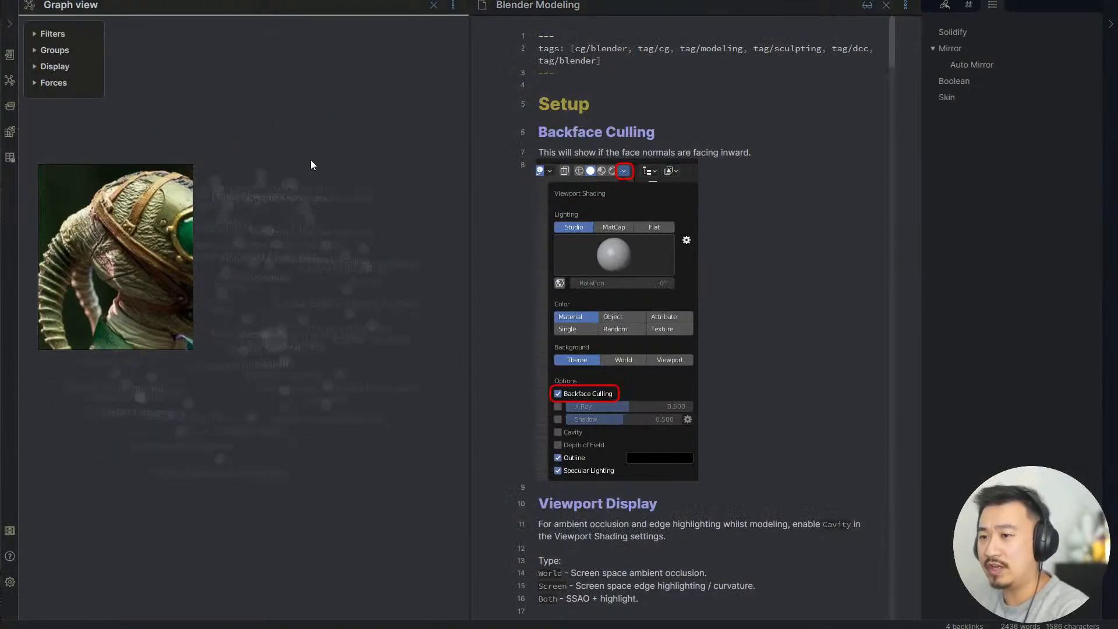
pyautogui.scroll(-3, 329, 334)
pyautogui.moveTo(152, 428); pyautogui.dragTo(210, 442)
pyautogui.scroll(5, 210, 437)
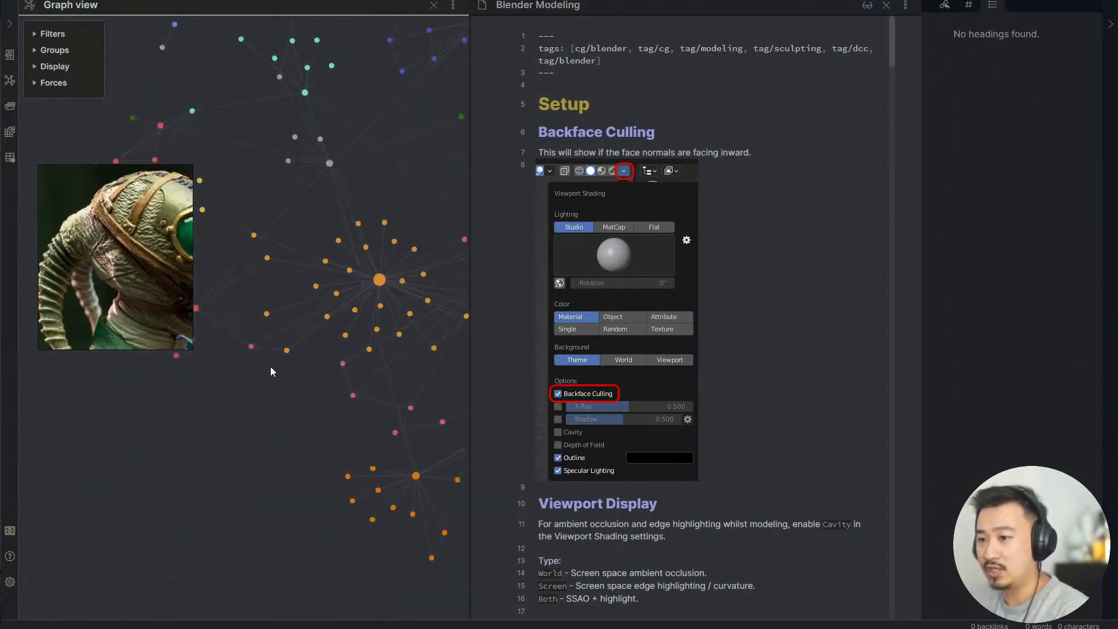
# Find the Blender cluster in the note graph and open the Blender Hotkeys note
pyautogui.moveTo(276, 167); pyautogui.dragTo(192, 210)
pyautogui.scroll(-2, 408, 323)
pyautogui.scroll(3, 335, 387)
pyautogui.moveTo(265, 412); pyautogui.dragTo(540, 340)
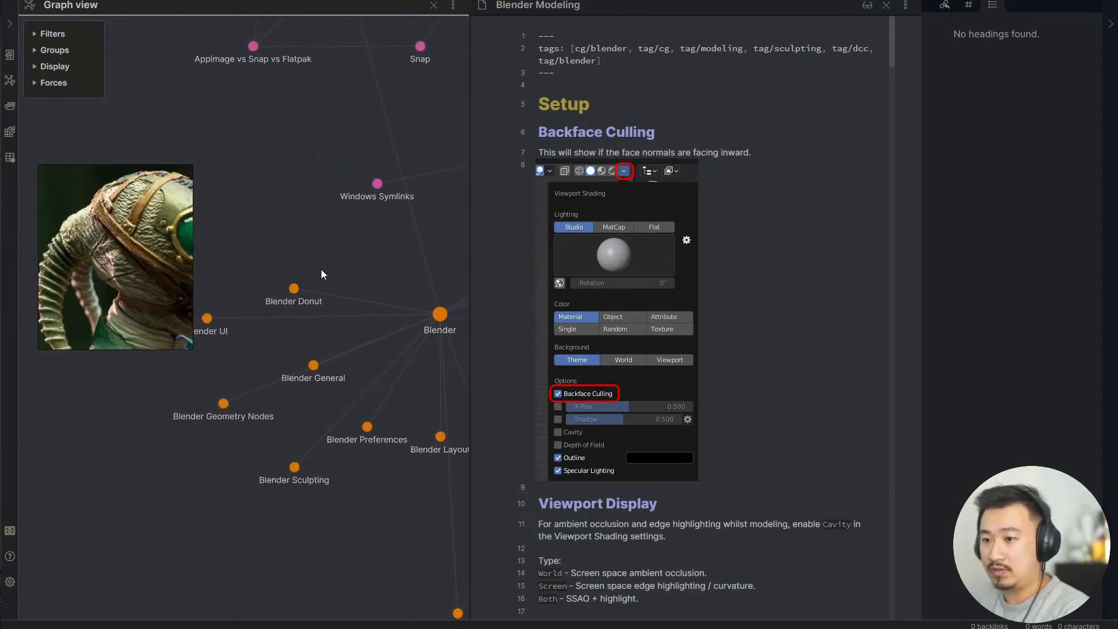
pyautogui.scroll(2, 329, 187)
pyautogui.moveTo(330, 178); pyautogui.dragTo(431, 192)
pyautogui.scroll(-1, 451, 408)
pyautogui.moveTo(453, 422); pyautogui.dragTo(64, 498)
pyautogui.click(354, 313)
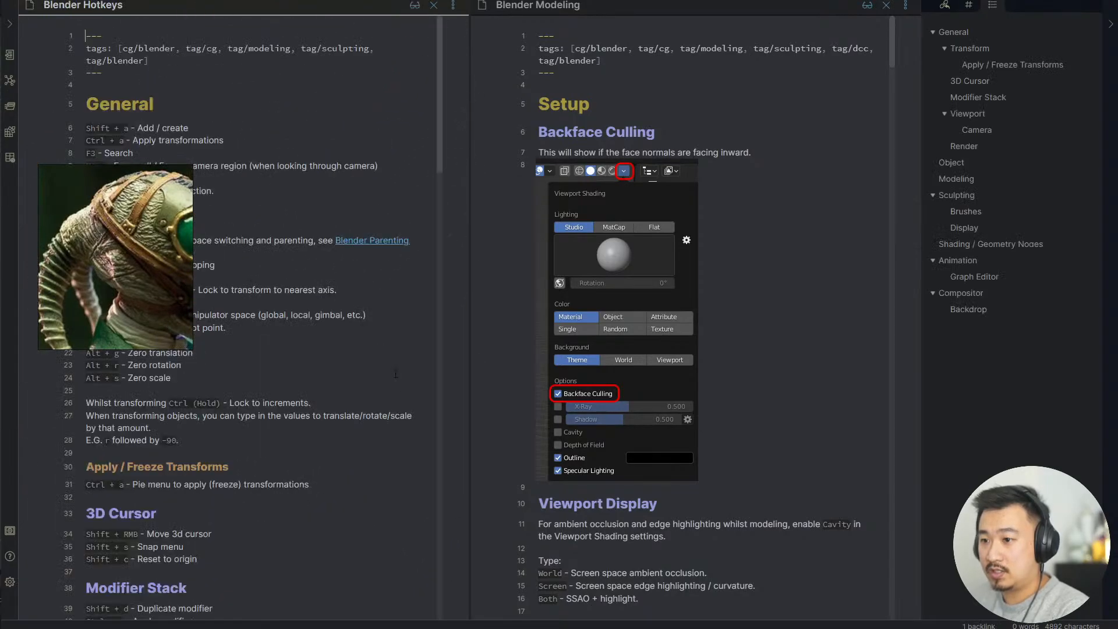
pyautogui.scroll(-4, 340, 335)
# Return to the note graph and open the Blender Preferences note
pyautogui.hotkey('ctrl', 'g')
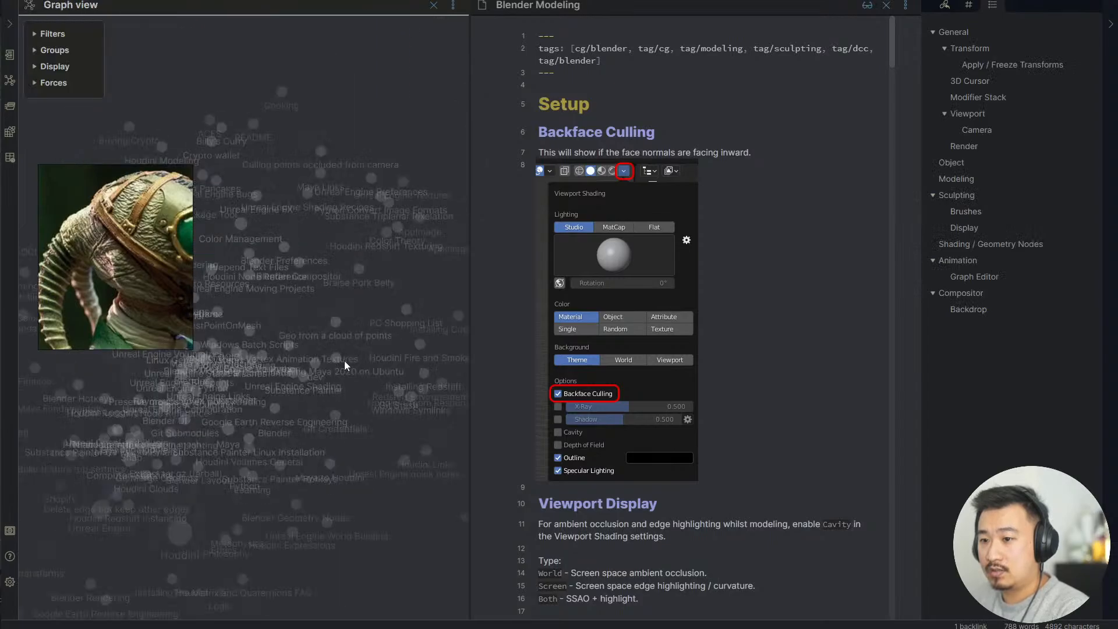
pyautogui.scroll(-3, 379, 392)
pyautogui.moveTo(349, 403); pyautogui.dragTo(460, 407)
pyautogui.scroll(4, 253, 260)
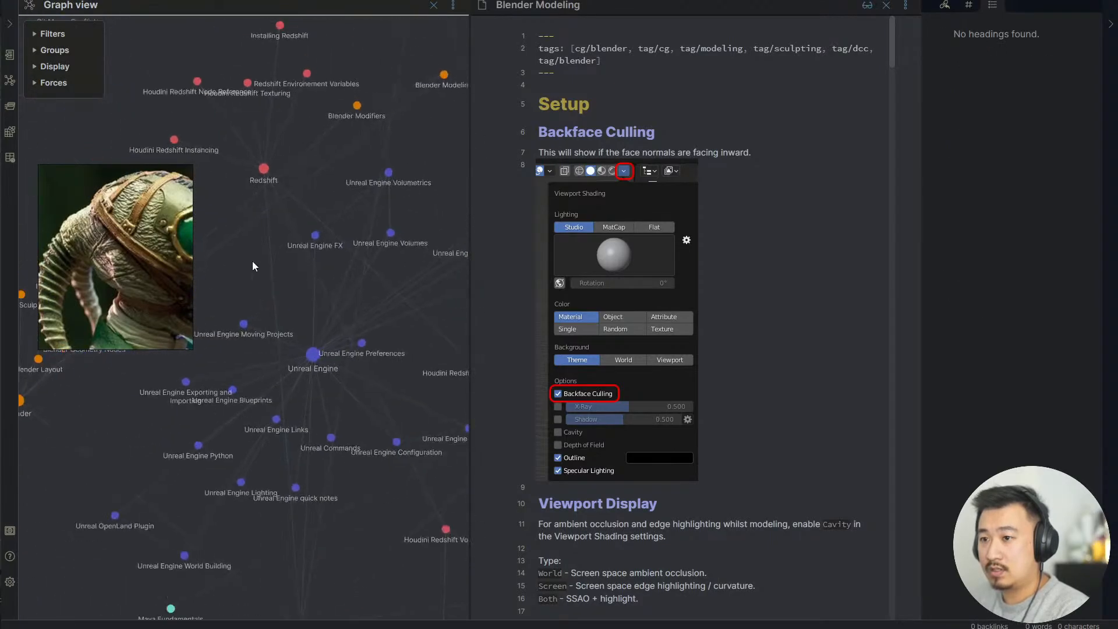
pyautogui.moveTo(252, 261); pyautogui.dragTo(317, 249)
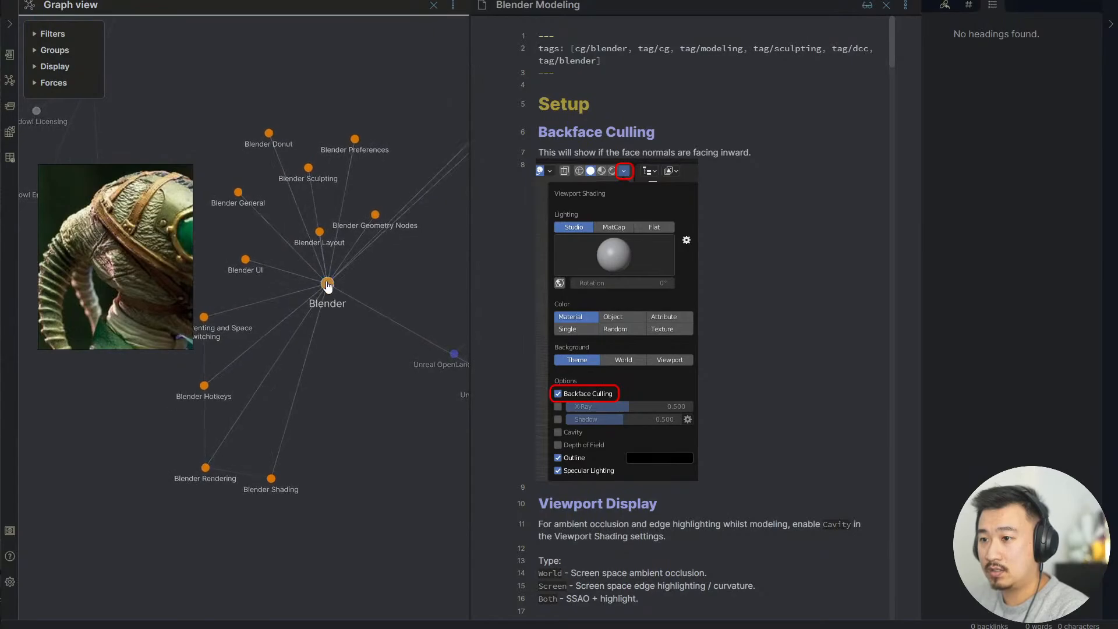
pyautogui.click(354, 141)
# Move the floating reference image off the note and read the Blender Preferences settings from Interface to the keymap and Tool Conflicts sections
pyautogui.scroll(-3, 281, 134)
pyautogui.scroll(3, 282, 135)
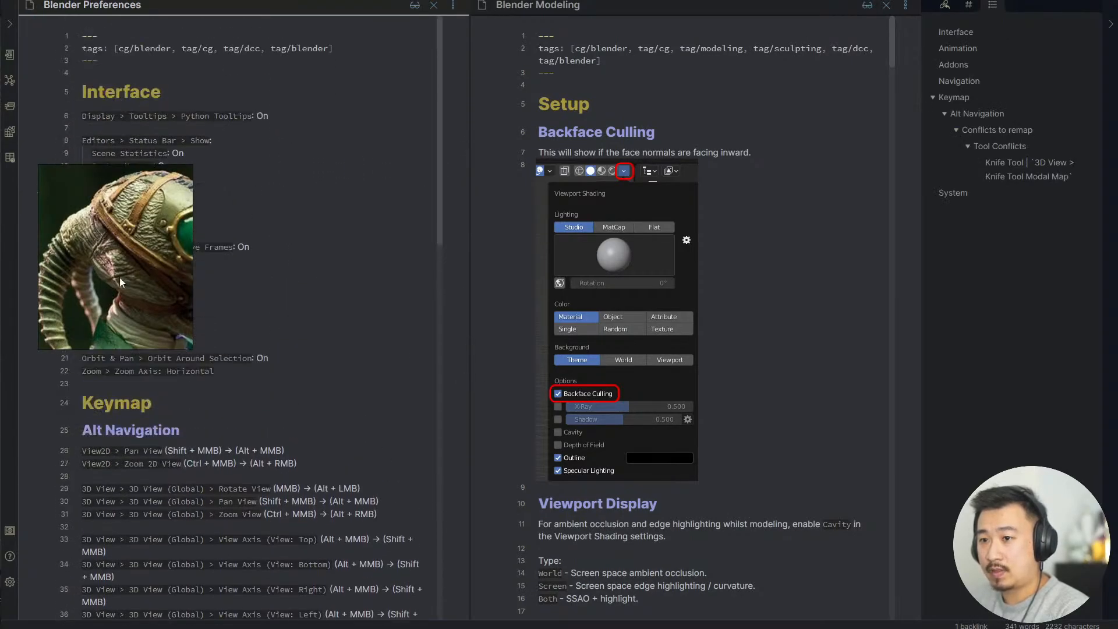
pyautogui.moveTo(120, 277); pyautogui.dragTo(153, 114)
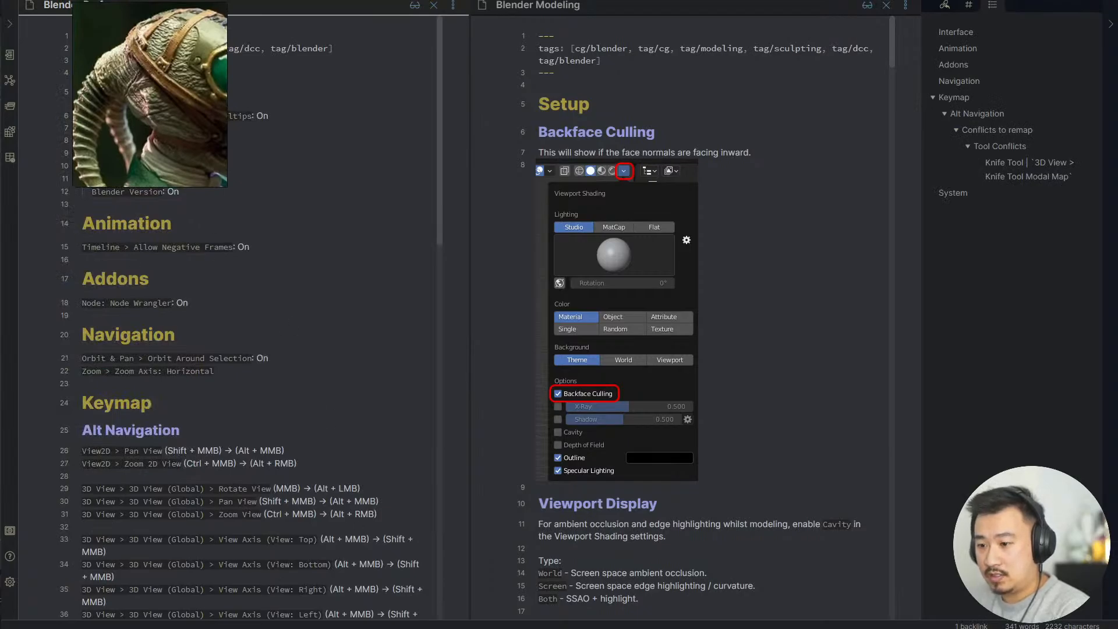
pyautogui.scroll(-5, 375, 420)
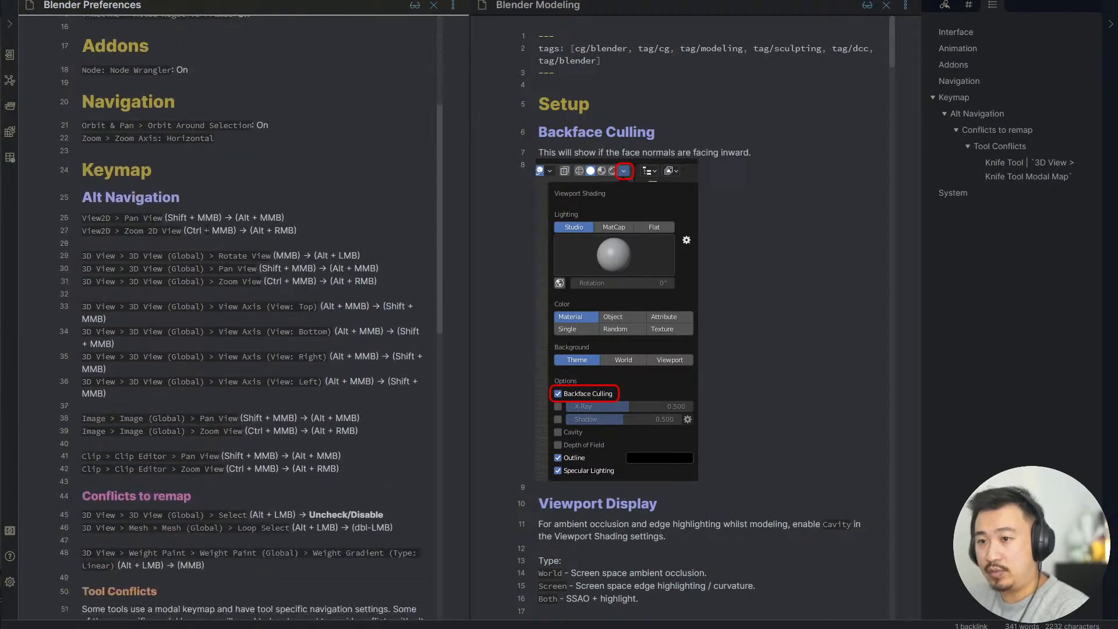
pyautogui.scroll(1, 155, 143)
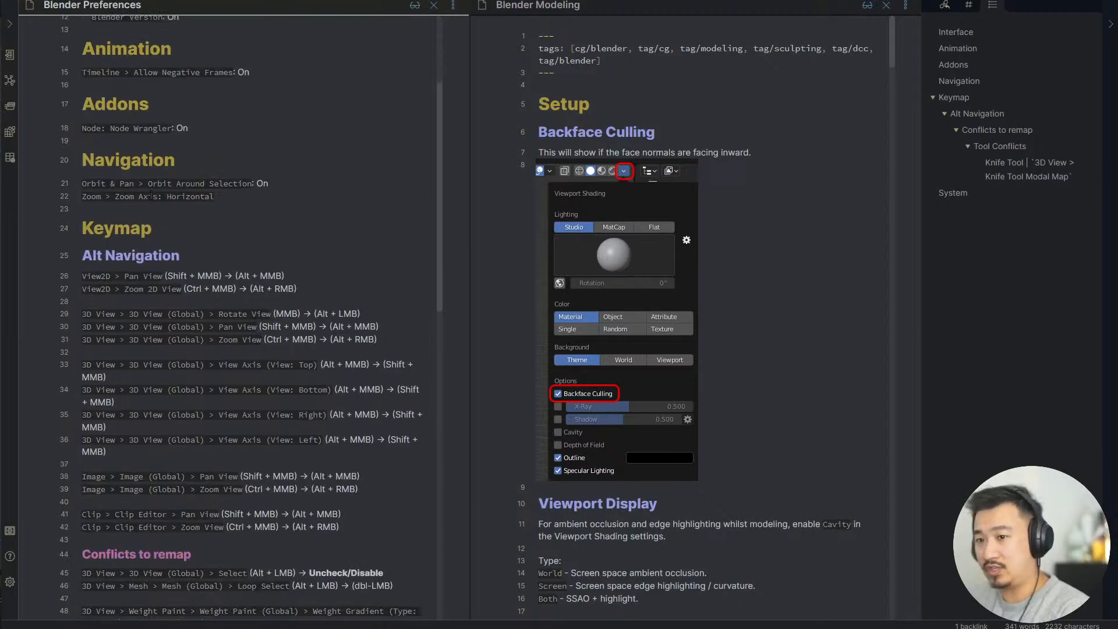
pyautogui.scroll(1, 151, 196)
pyautogui.scroll(-3, 125, 192)
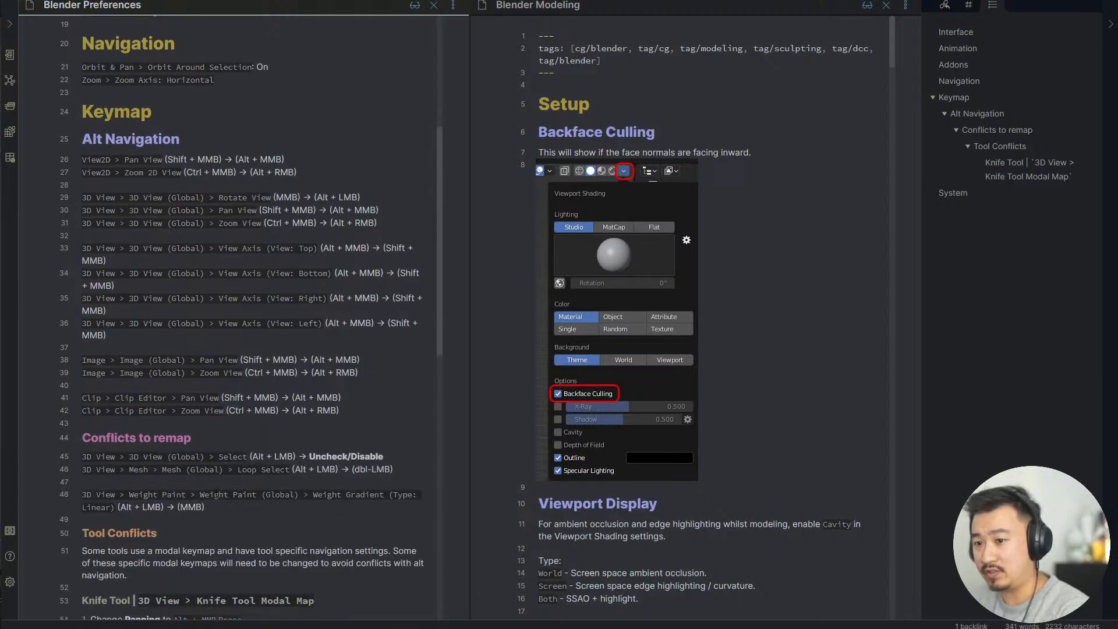
pyautogui.scroll(-1, 225, 499)
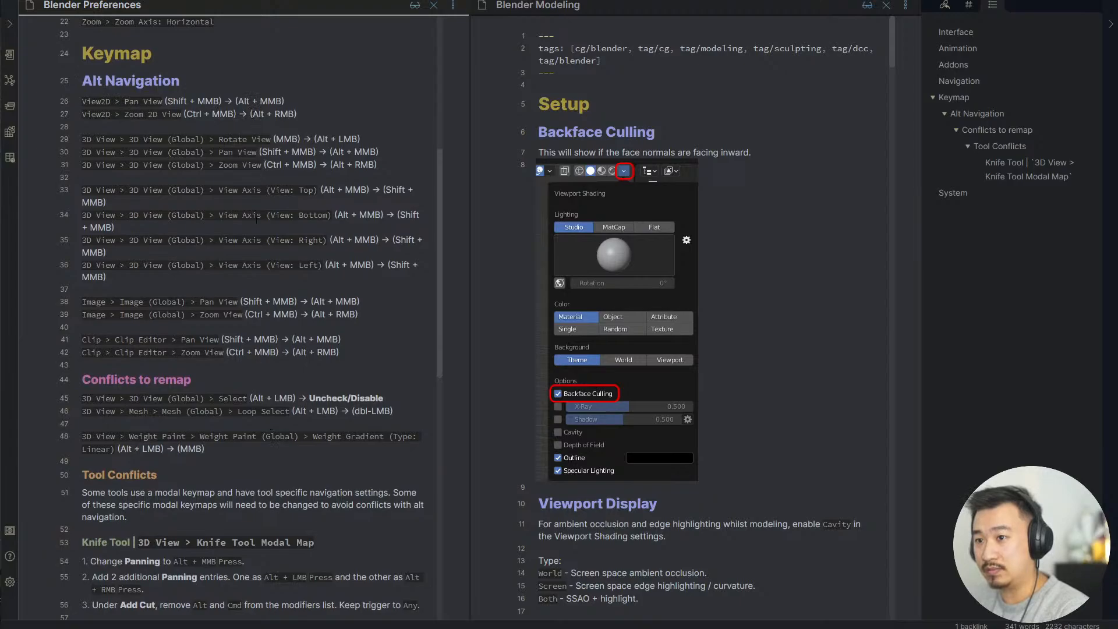
pyautogui.scroll(-2, 288, 425)
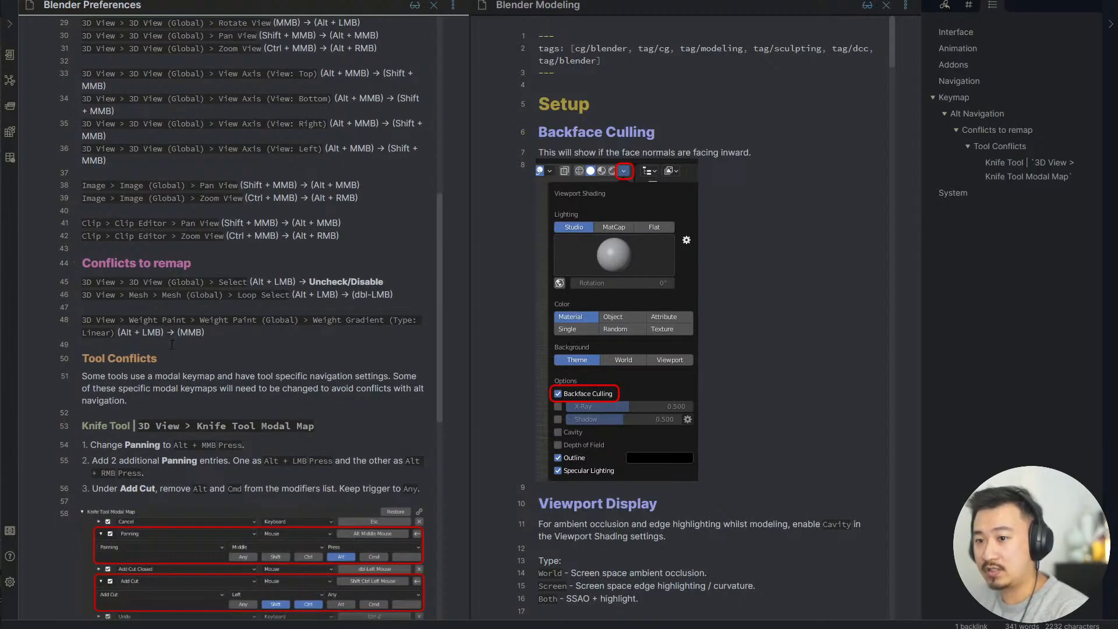
# Read the Blender Preferences note's Conflicts to remap and Knife Tool Modal Map sections down to the System heading
pyautogui.scroll(-2, 172, 344)
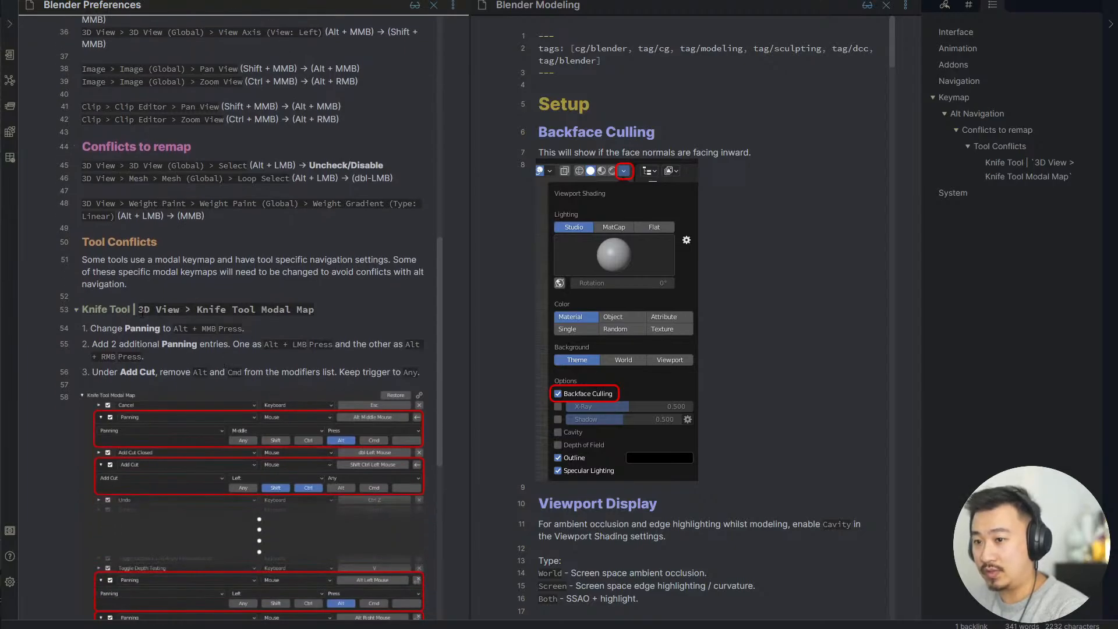
pyautogui.scroll(-2, 137, 331)
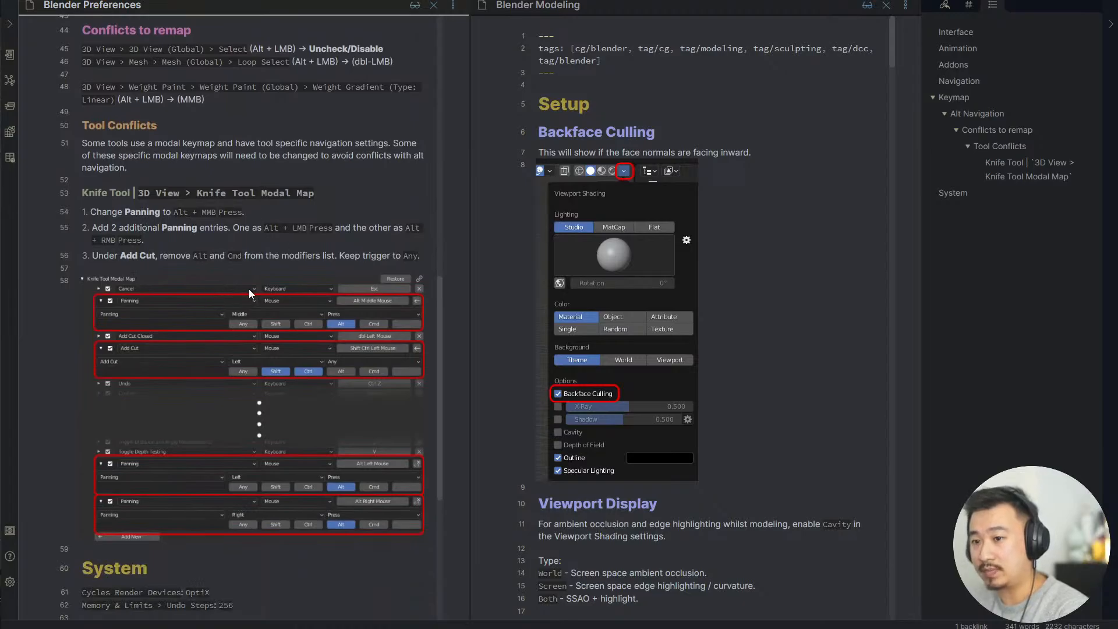
pyautogui.moveTo(441, 332); pyautogui.dragTo(490, 306)
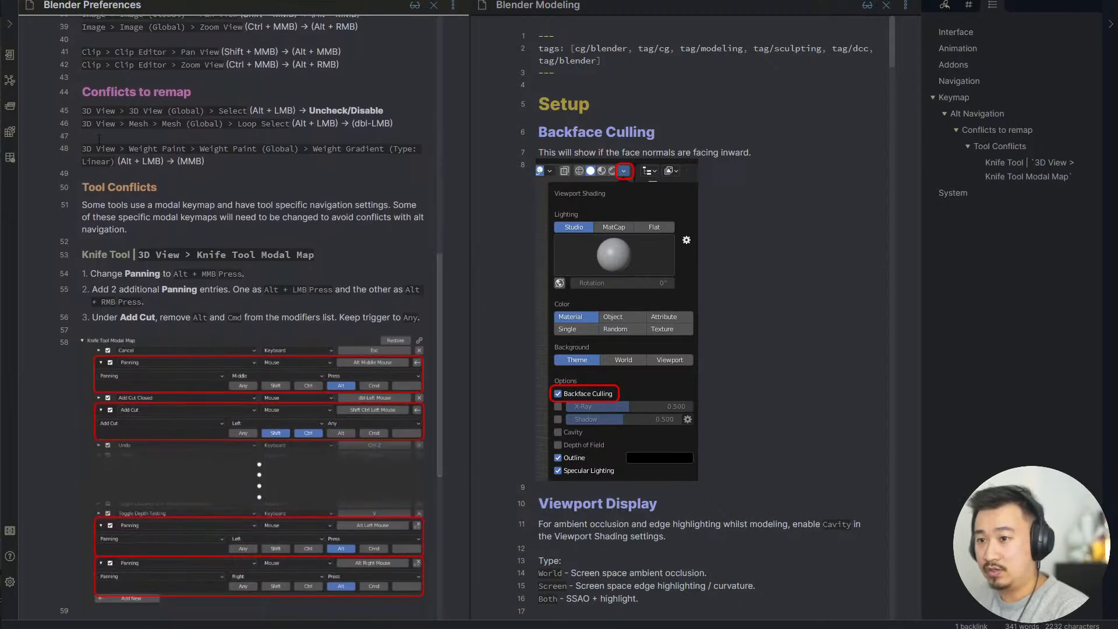
pyautogui.scroll(-2, 173, 333)
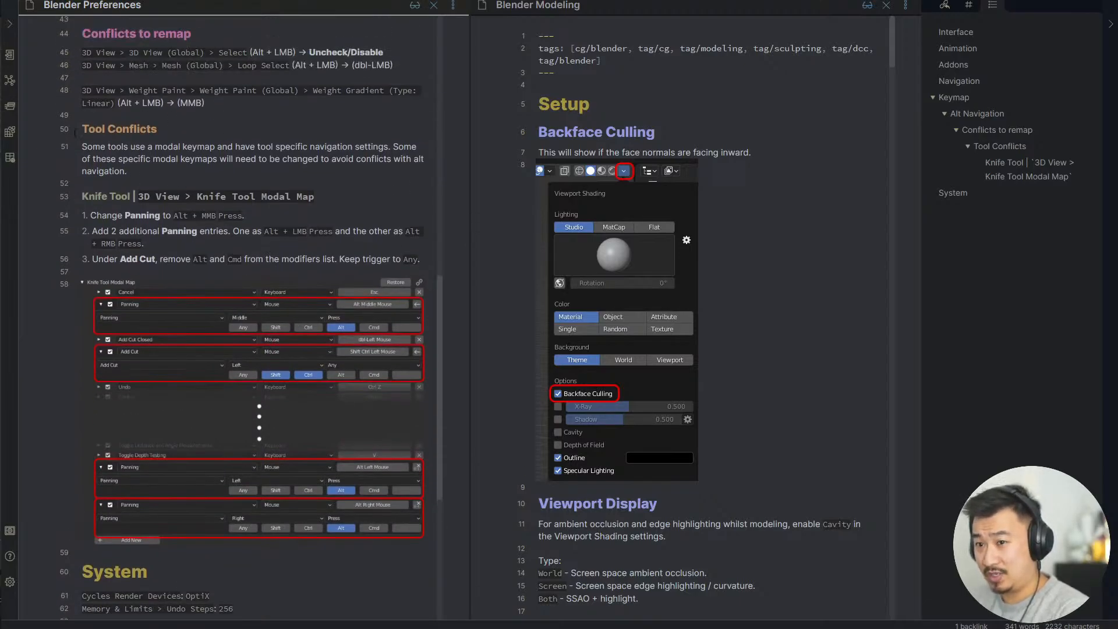
pyautogui.moveTo(438, 373); pyautogui.dragTo(440, 374)
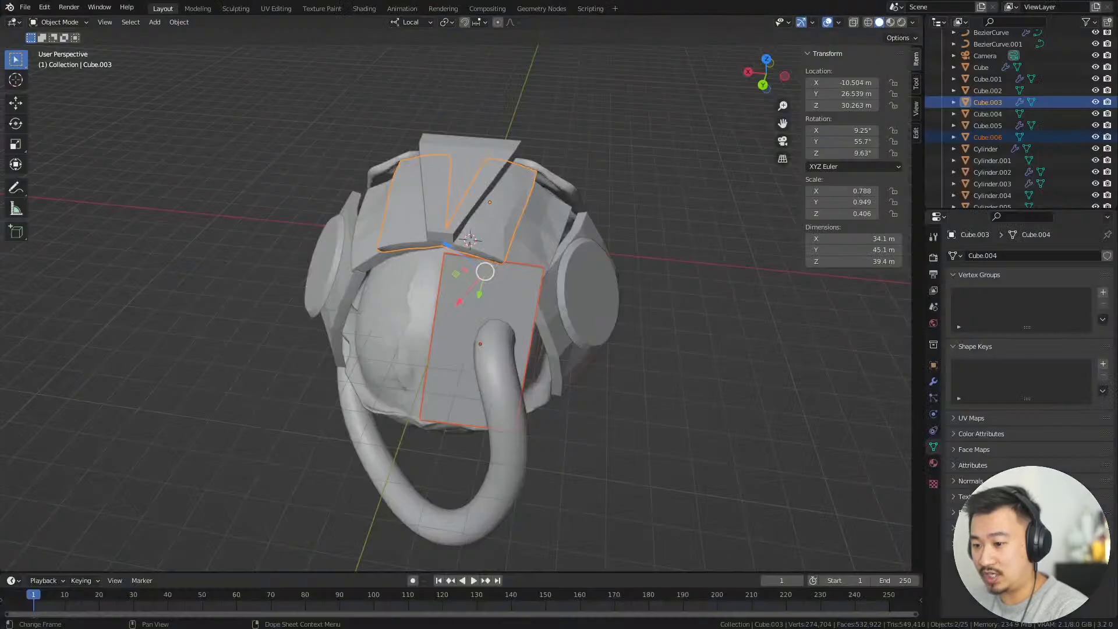
# Switch to Blender and set the Zoom Axis to Vertical in the Navigation preferences
pyautogui.moveTo(366, 298); pyautogui.dragTo(669, 233, button='middle')
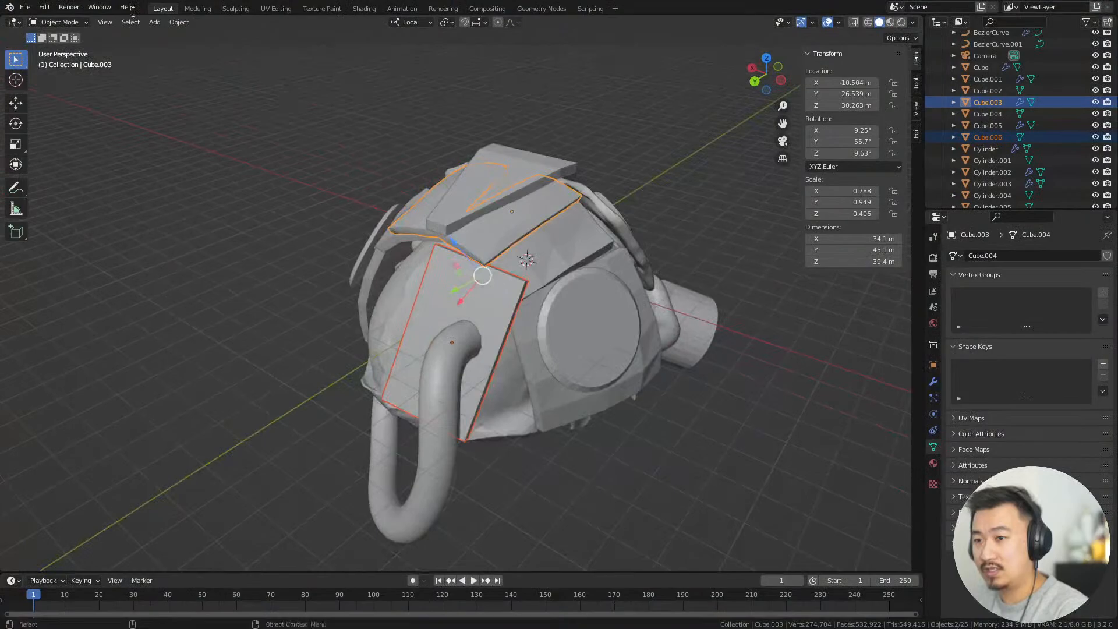
pyautogui.click(25, 7)
pyautogui.moveTo(46, 7)
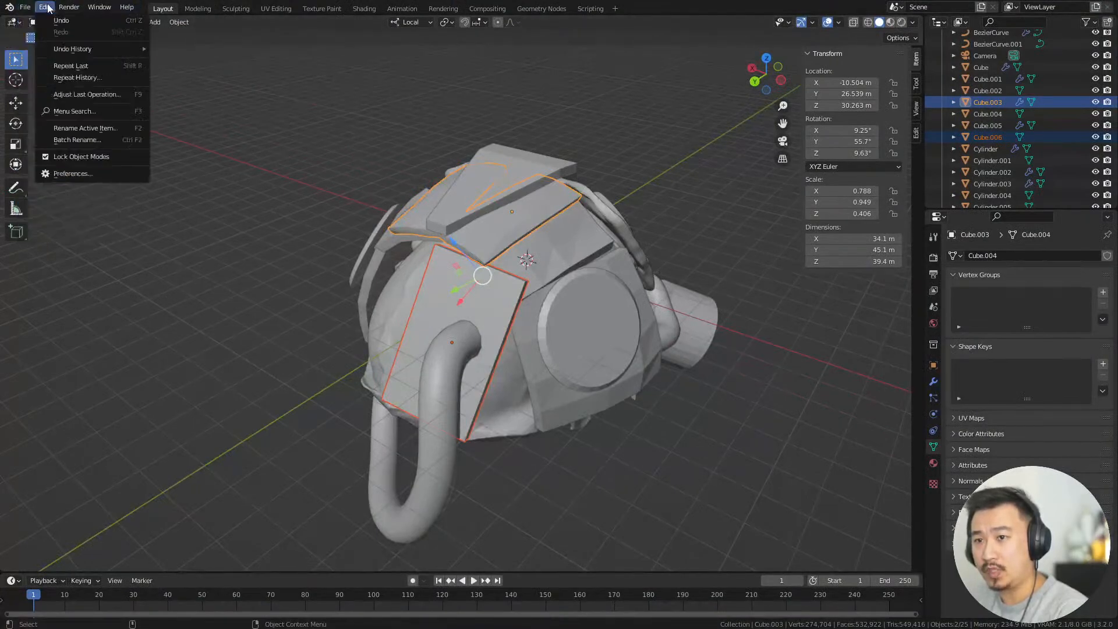
pyautogui.click(92, 170)
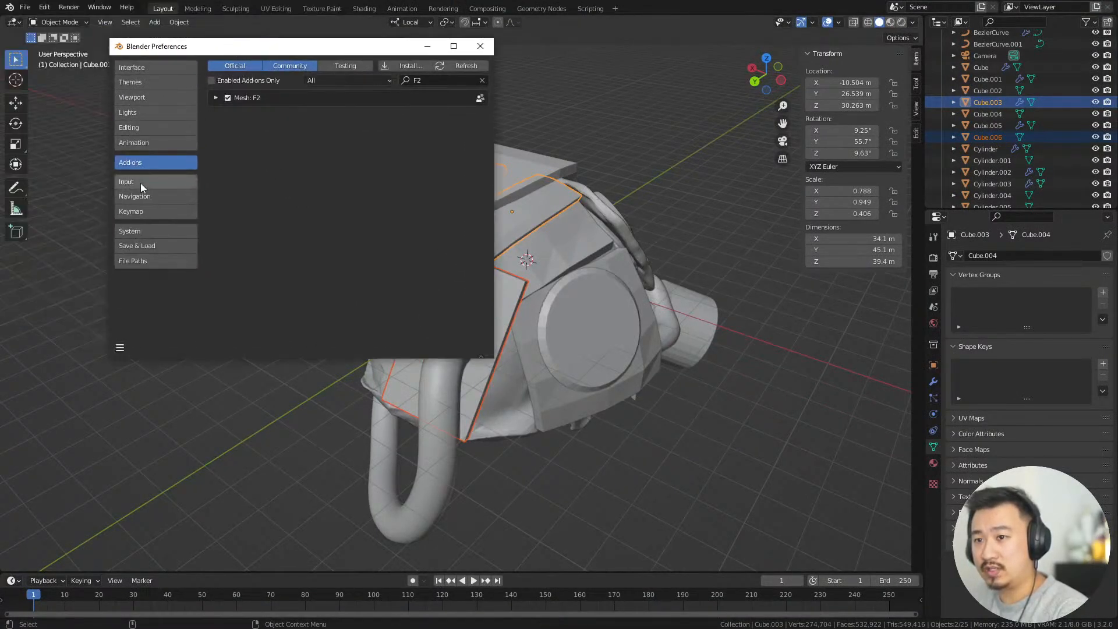
pyautogui.click(145, 197)
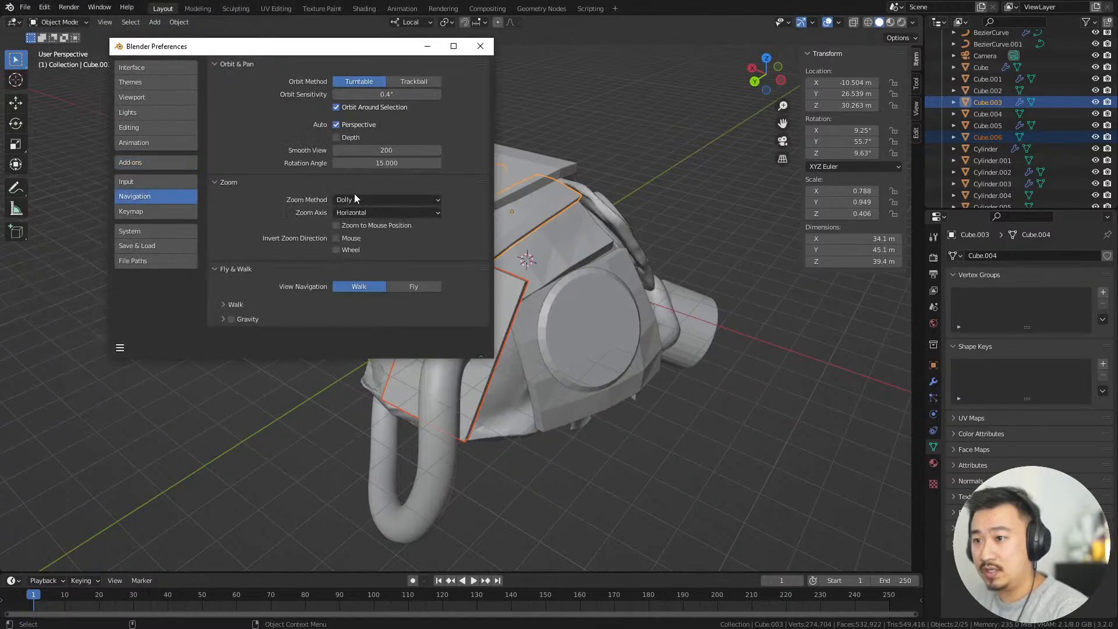
pyautogui.click(345, 212)
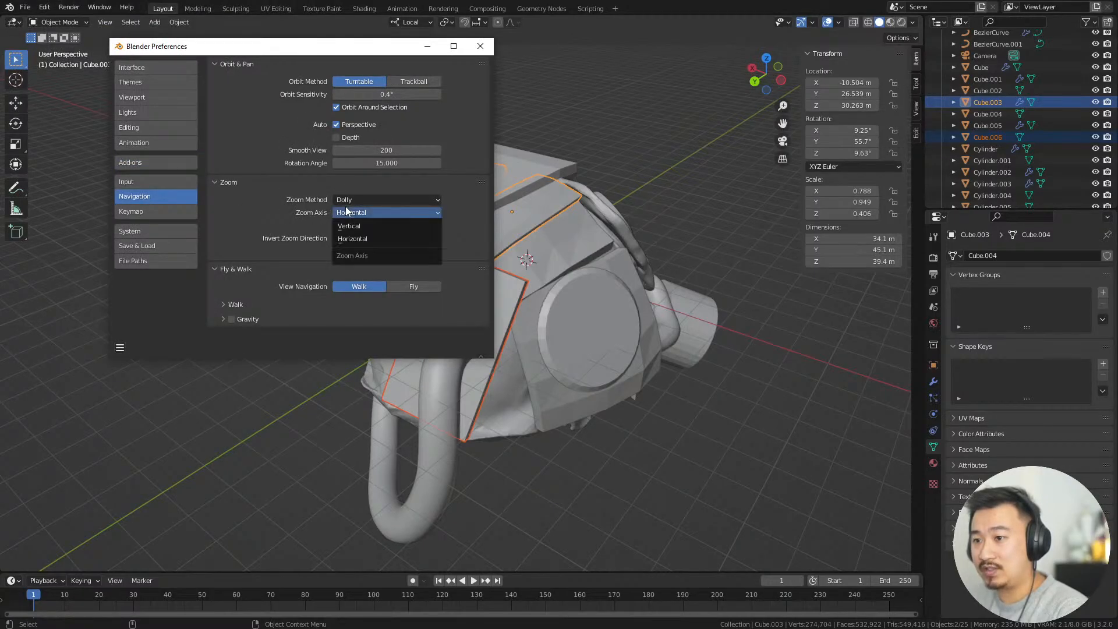
pyautogui.click(374, 226)
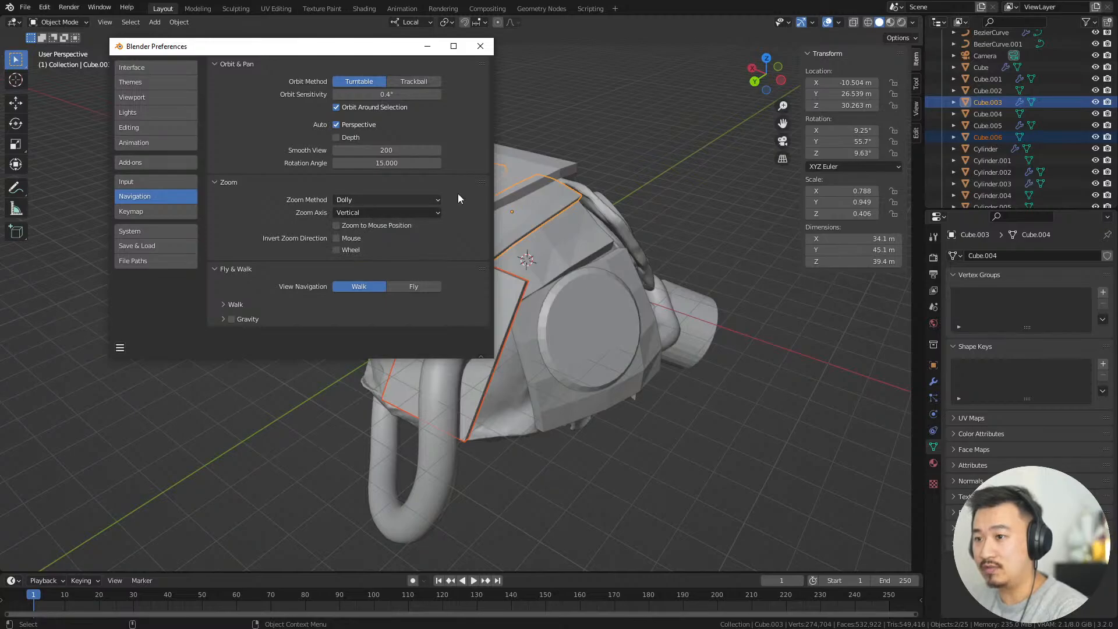
# Test the vertical zoom axis by zooming the viewport in and out on the helmet
pyautogui.moveTo(702, 365); pyautogui.dragTo(661, 411, button='middle')
pyautogui.keyDown('ctrl'); pyautogui.moveTo(633, 362); pyautogui.dragTo(656, 373, button='middle'); pyautogui.keyUp('ctrl')
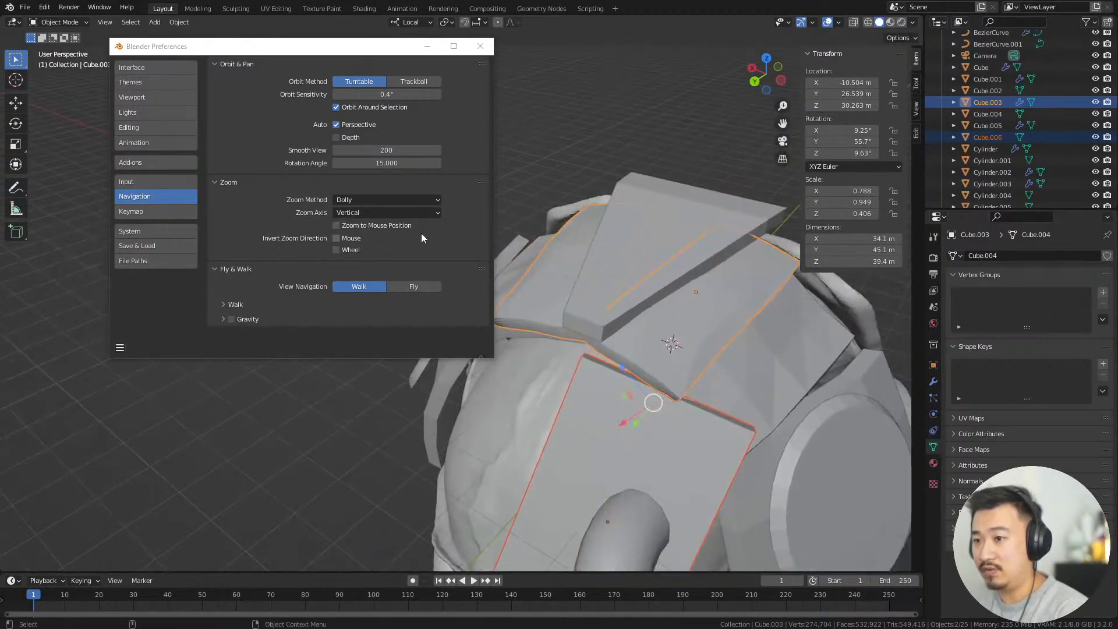
pyautogui.keyDown('ctrl'); pyautogui.moveTo(656, 289); pyautogui.dragTo(632, 427, button='middle'); pyautogui.keyUp('ctrl')
pyautogui.moveTo(633, 421)
pyautogui.keyDown('alt'); pyautogui.mouseDown(button='right')
pyautogui.moveTo(633, 368)
pyautogui.moveTo(633, 429)
pyautogui.mouseUp(button='right'); pyautogui.keyUp('alt')
pyautogui.click(360, 238)
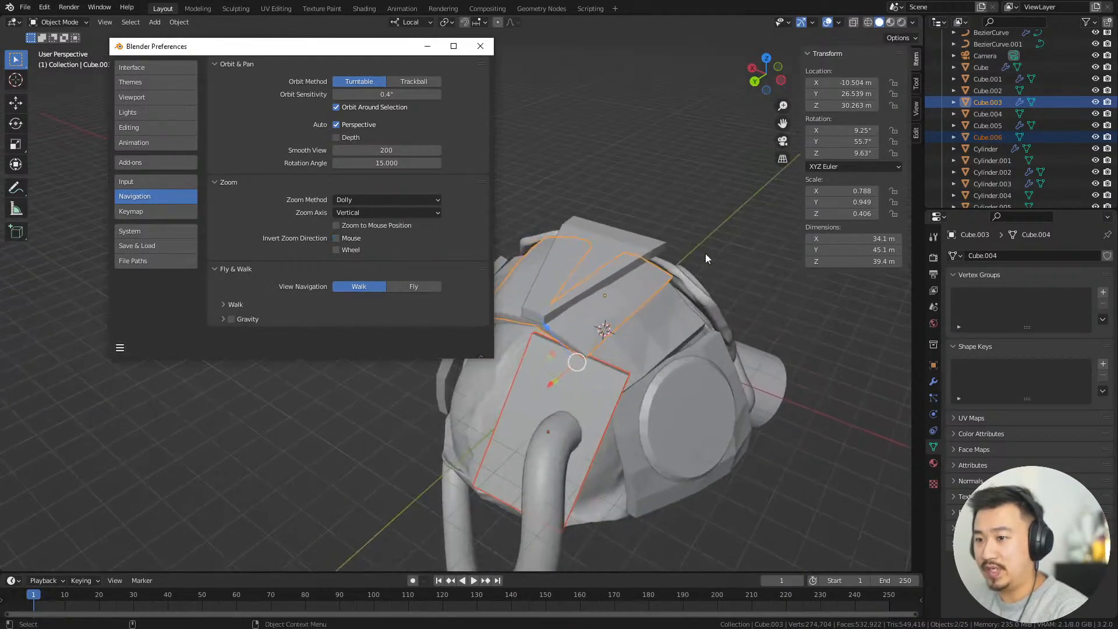
pyautogui.click(596, 187)
pyautogui.keyDown('ctrl'); pyautogui.moveTo(596, 188); pyautogui.dragTo(623, 197, button='middle'); pyautogui.keyUp('ctrl')
# Return the Zoom Axis to Horizontal, test the viewport zoom and close the preferences
pyautogui.click(368, 212)
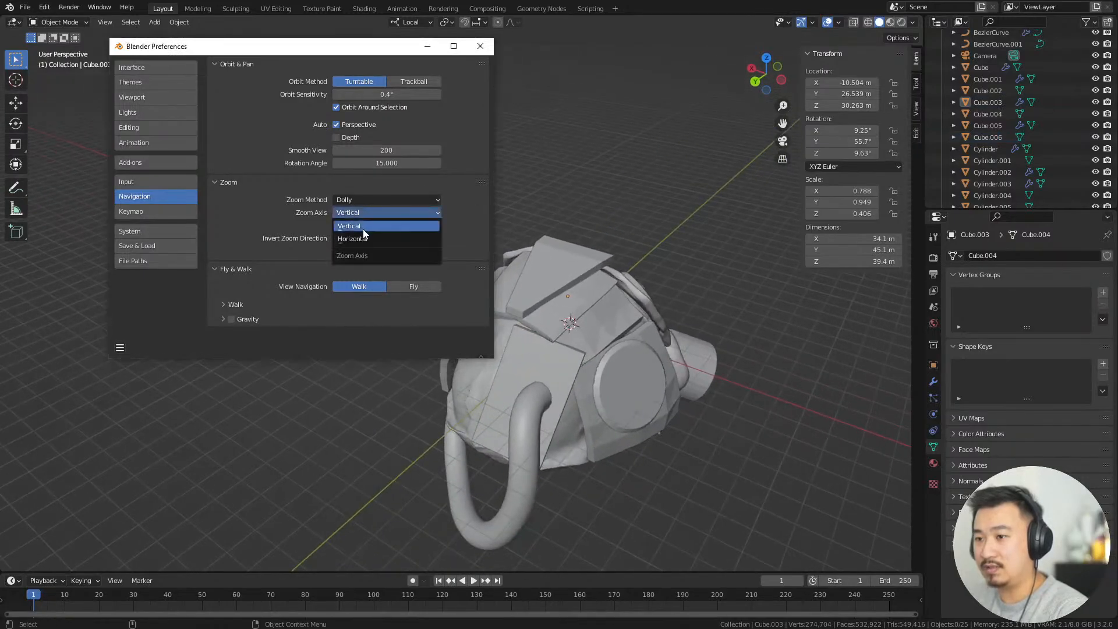
pyautogui.click(349, 225)
pyautogui.rightClick(604, 297)
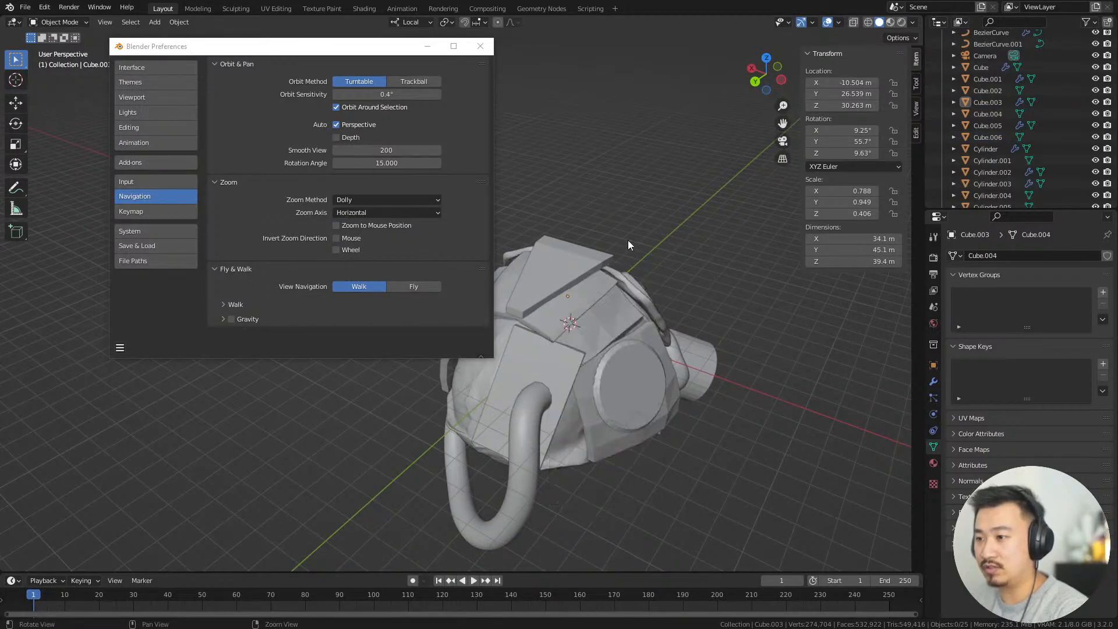
pyautogui.moveTo(627, 240)
pyautogui.keyDown('ctrl'); pyautogui.mouseDown(button='middle')
pyautogui.moveTo(696, 229)
pyautogui.moveTo(636, 226)
pyautogui.mouseUp(button='middle'); pyautogui.keyUp('ctrl')
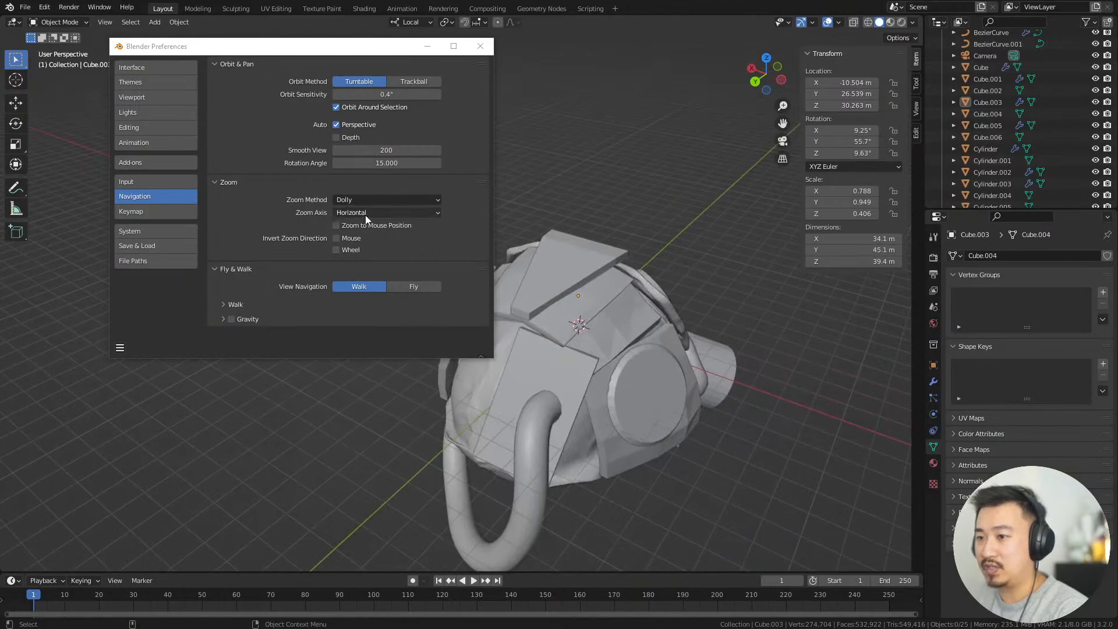
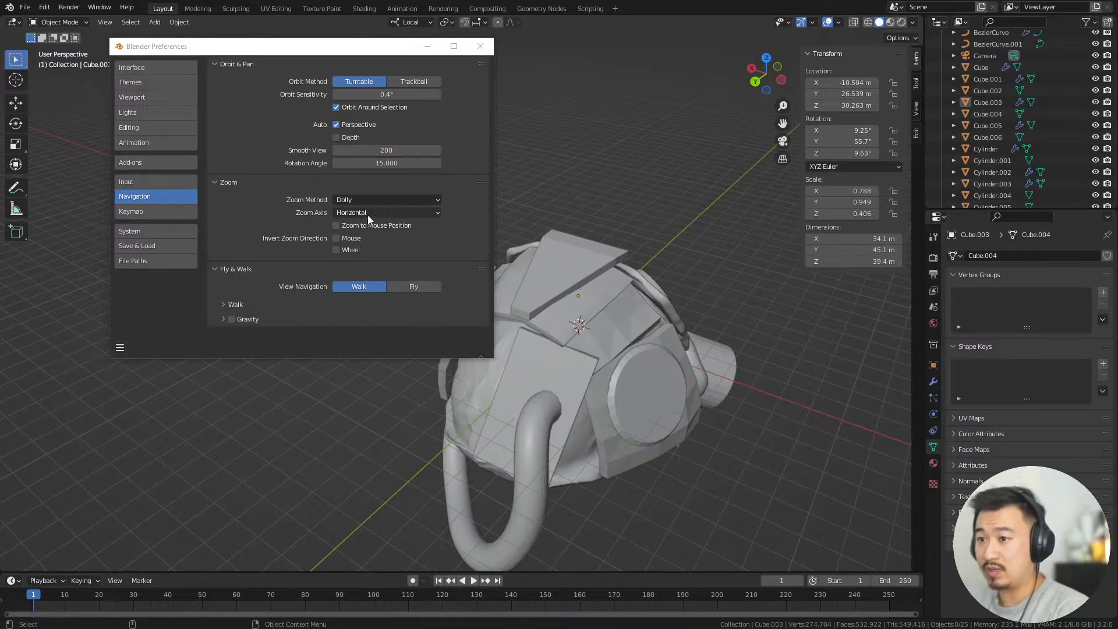
pyautogui.click(479, 53)
# Copy the modifiers from the round side disc to the hose's rear mounting plate
pyautogui.keyDown('ctrl'); pyautogui.moveTo(552, 240); pyautogui.dragTo(608, 379, button='middle'); pyautogui.keyUp('ctrl')
pyautogui.scroll(-3, 431, 249)
pyautogui.moveTo(432, 250); pyautogui.dragTo(566, 355, button='middle')
pyautogui.scroll(2, 532, 353)
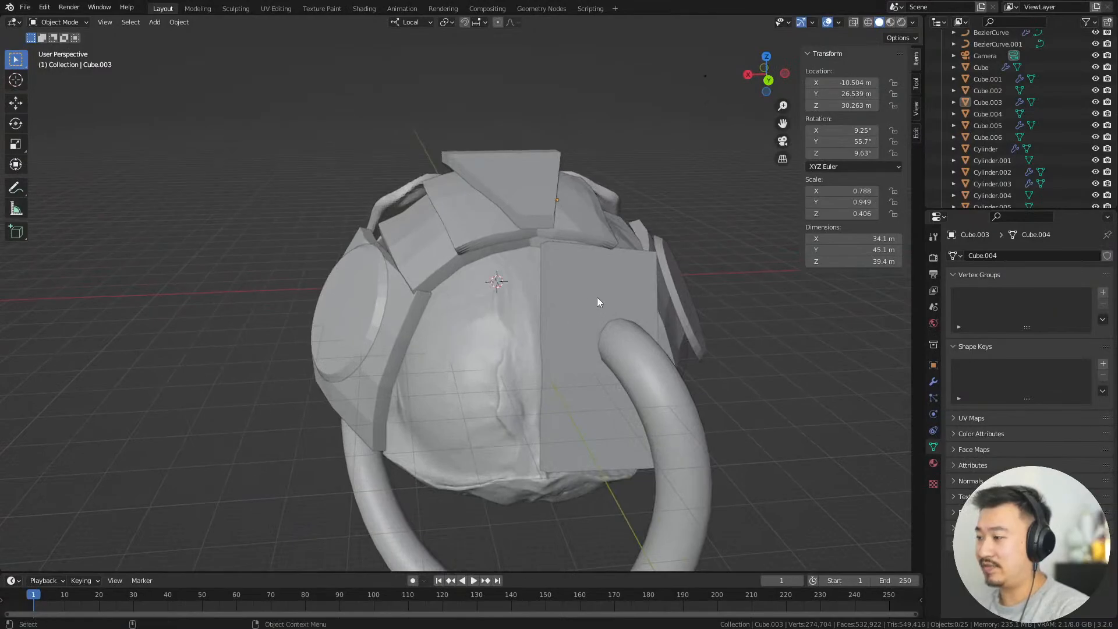
pyautogui.moveTo(635, 330); pyautogui.dragTo(673, 354, button='middle')
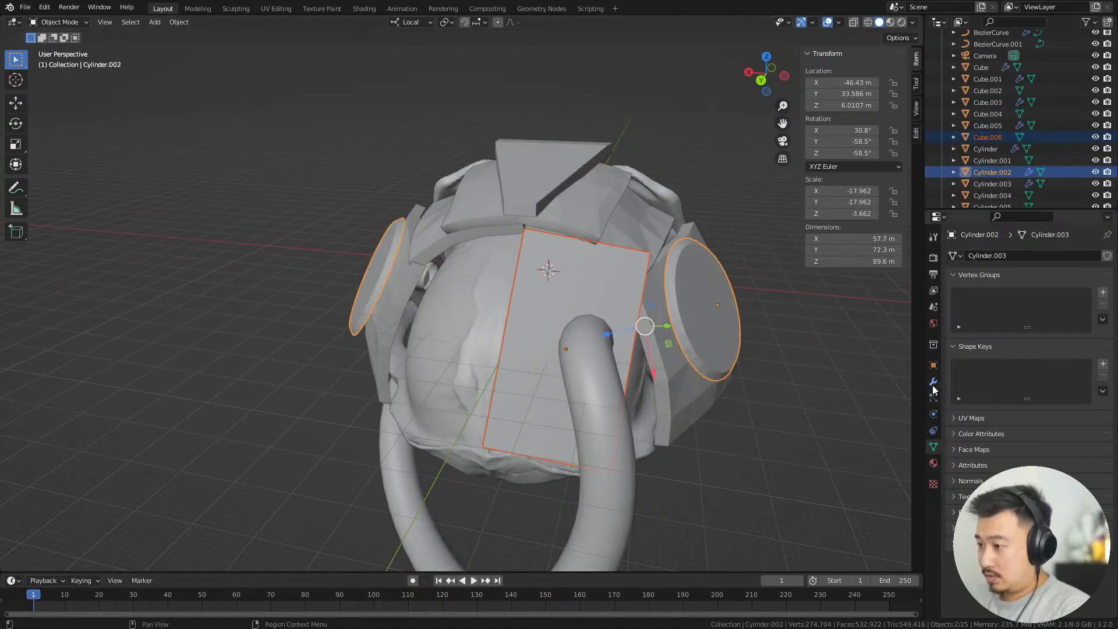
pyautogui.hotkey('ctrl', 'l')
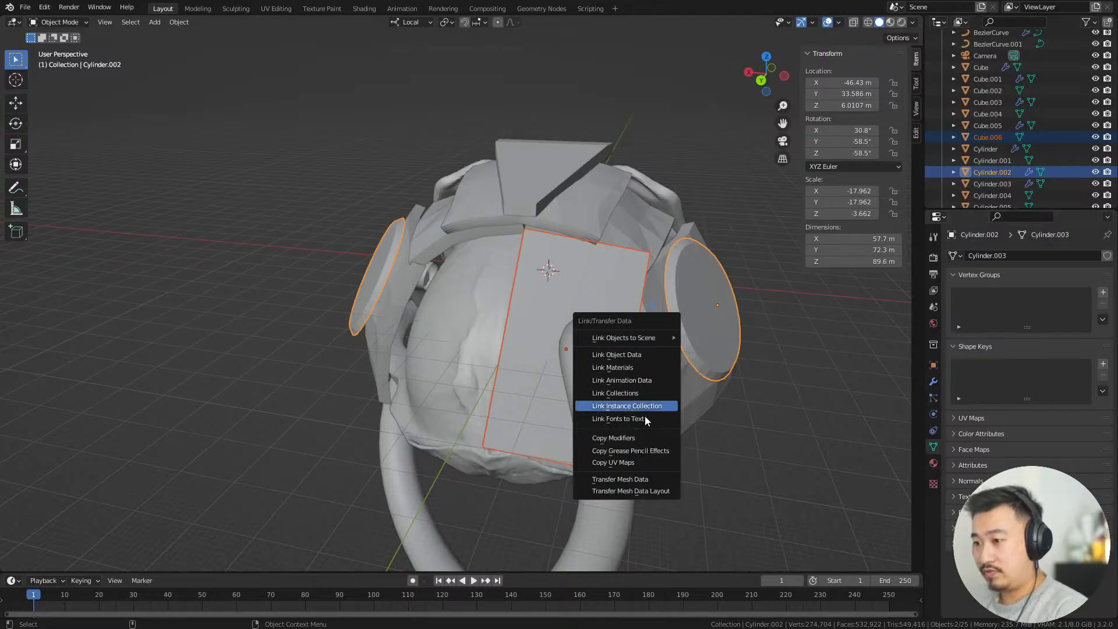
pyautogui.click(640, 437)
# Rotate the rear mounting plate about -4° in the view so its mirrored halves meet along the centre line
pyautogui.click(596, 291)
pyautogui.moveTo(596, 291); pyautogui.dragTo(639, 296, button='middle')
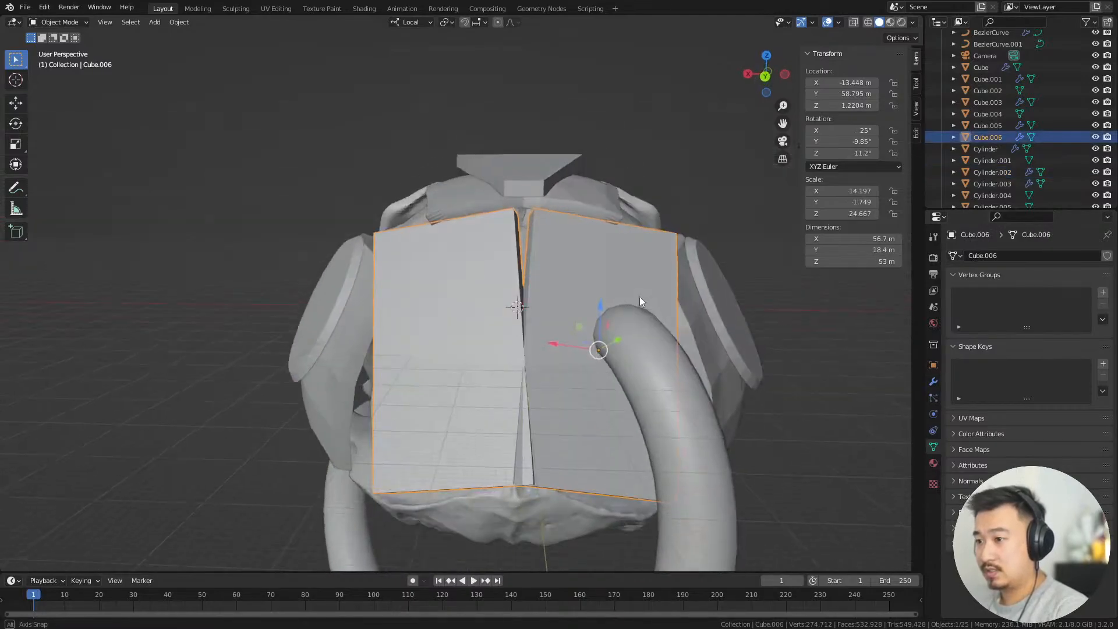
pyautogui.press('r')
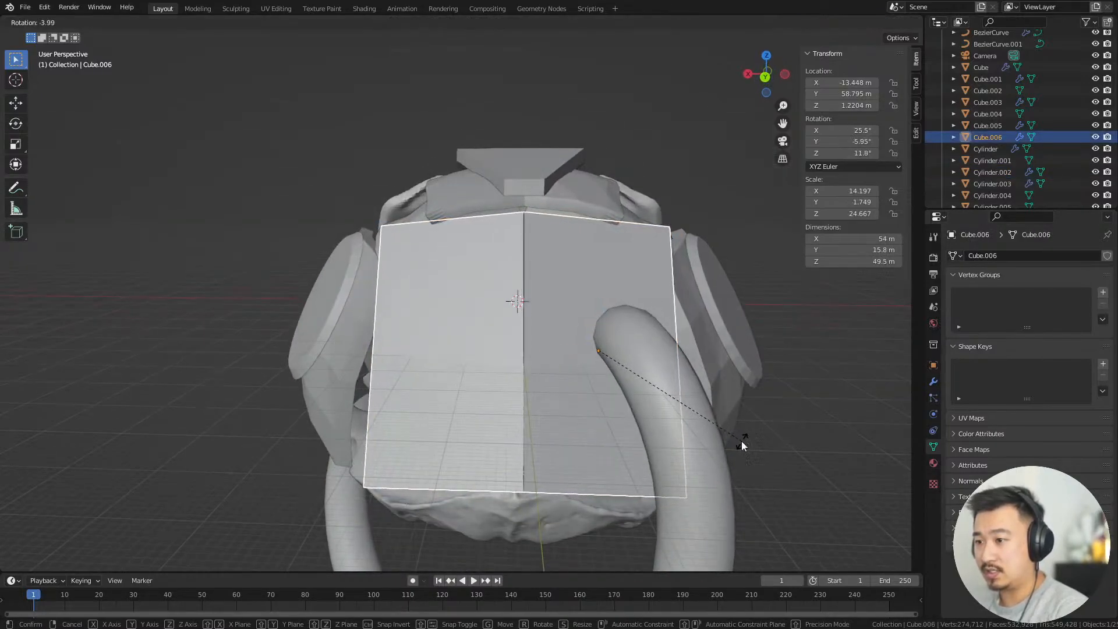
pyautogui.click(741, 441)
pyautogui.moveTo(742, 441)
pyautogui.mouseDown(button='middle')
pyautogui.moveTo(683, 410)
pyautogui.moveTo(580, 322)
pyautogui.moveTo(700, 331)
pyautogui.moveTo(707, 379)
pyautogui.moveTo(701, 362)
pyautogui.moveTo(726, 394)
pyautogui.moveTo(735, 440)
pyautogui.mouseUp(button='middle')
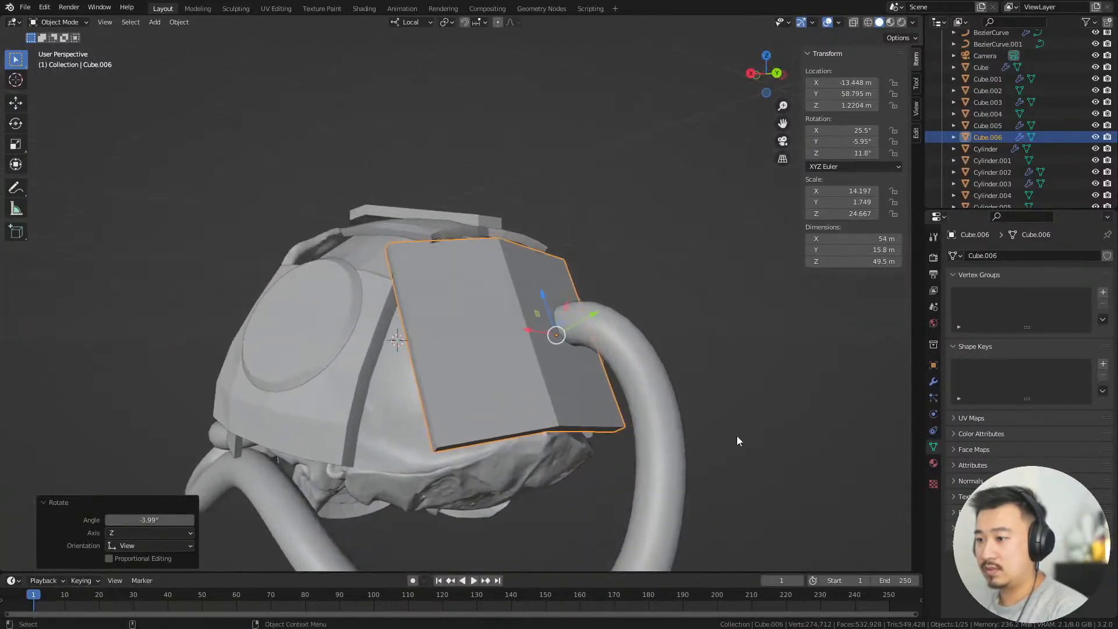
# Shorten the rear mounting plate along its local Z axis to a scale of about 14.0 and reposition it on the upper back of the skull
pyautogui.press('s')
pyautogui.press('z')
pyautogui.press('z')
pyautogui.click(658, 273)
pyautogui.moveTo(658, 273); pyautogui.dragTo(747, 340, button='middle')
pyautogui.press('g')
pyautogui.click(748, 364)
pyautogui.press('g')
pyautogui.click(716, 386)
# Duplicate the rear mounting plate and place the copy directly below the original against the back of the skull
pyautogui.hotkey('shift', 'd')
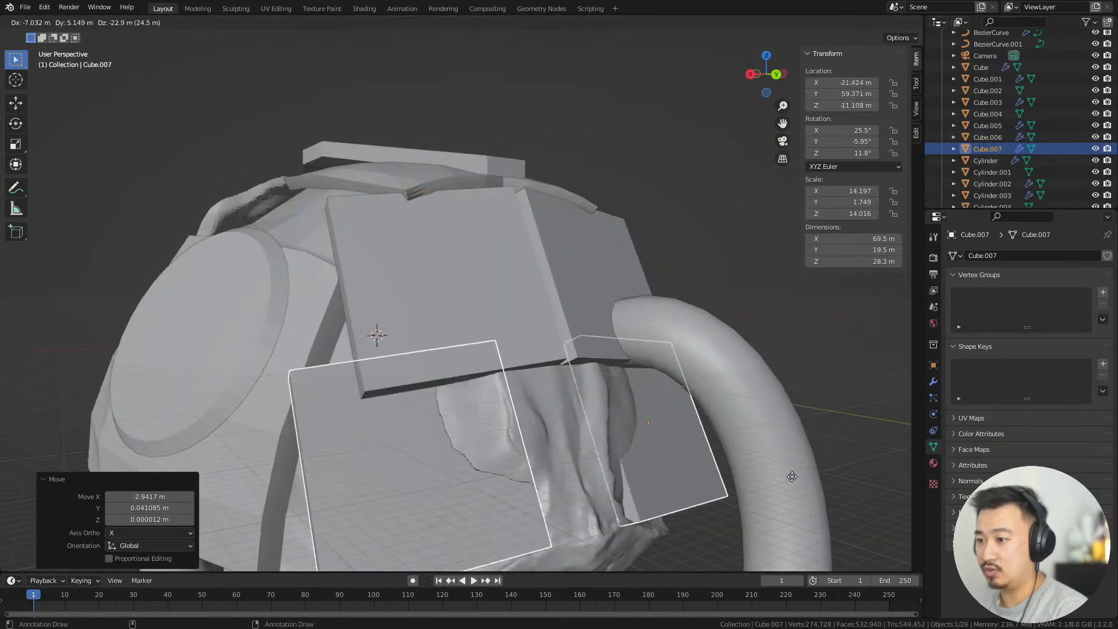
pyautogui.click(788, 482)
pyautogui.scroll(-3, 768, 469)
pyautogui.moveTo(734, 437); pyautogui.dragTo(746, 405, button='middle')
pyautogui.press('g')
pyautogui.click(725, 417)
# Move the lower rear plate about 4.58 m along its local X axis to close the gap between its mirrored halves
pyautogui.press('g')
pyautogui.press('g')
pyautogui.press('x')
pyautogui.press('x')
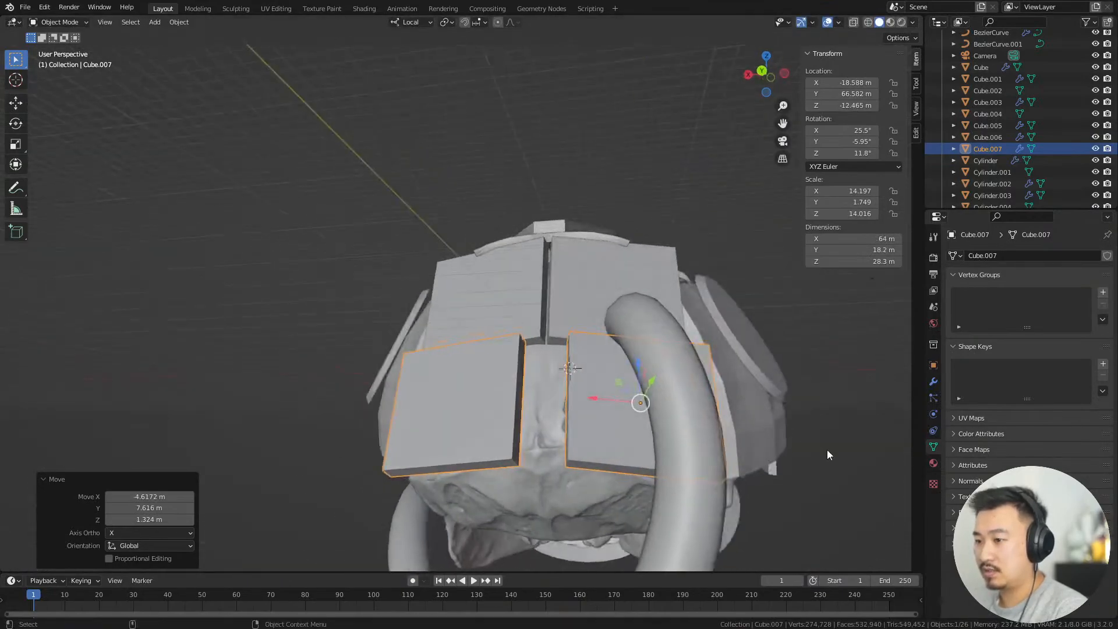
pyautogui.click(801, 449)
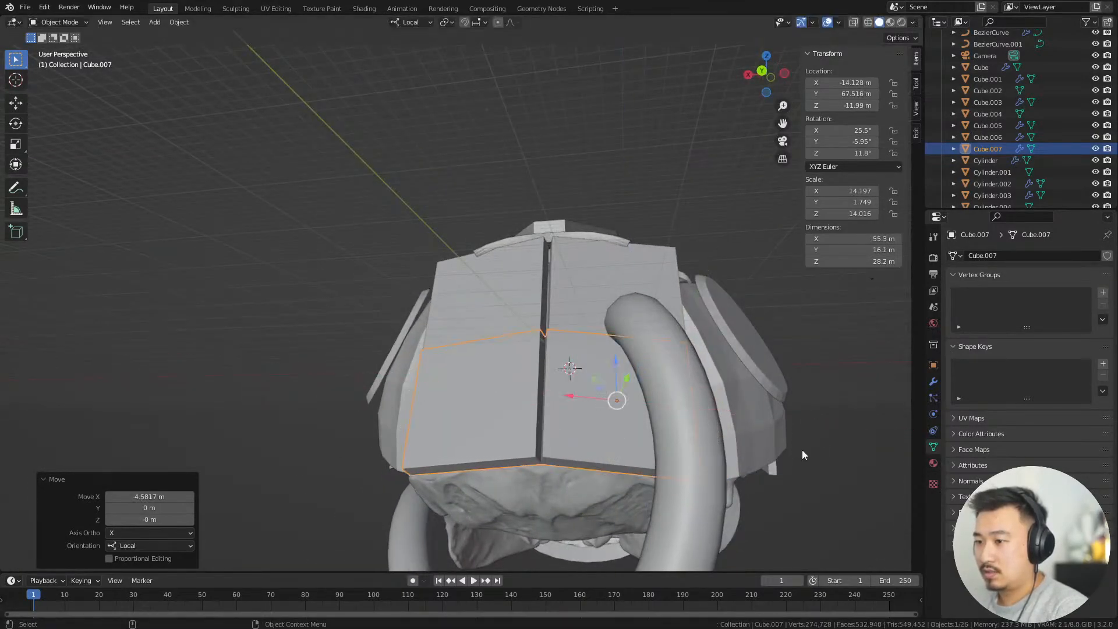
# Rotate the lower rear plate about 17.6° in the side view and move it closer to the skull beneath the upper plate
pyautogui.moveTo(801, 450); pyautogui.dragTo(830, 396, button='middle')
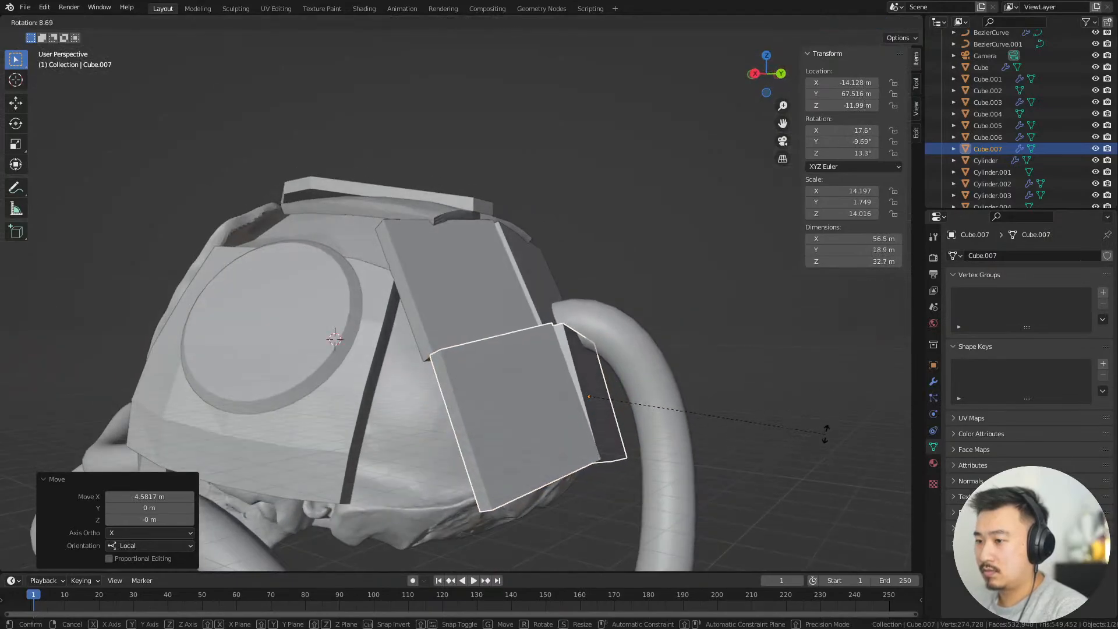
pyautogui.moveTo(826, 434)
pyautogui.mouseDown(button='middle')
pyautogui.moveTo(774, 419)
pyautogui.moveTo(819, 414)
pyautogui.mouseUp(button='middle')
pyautogui.press('r')
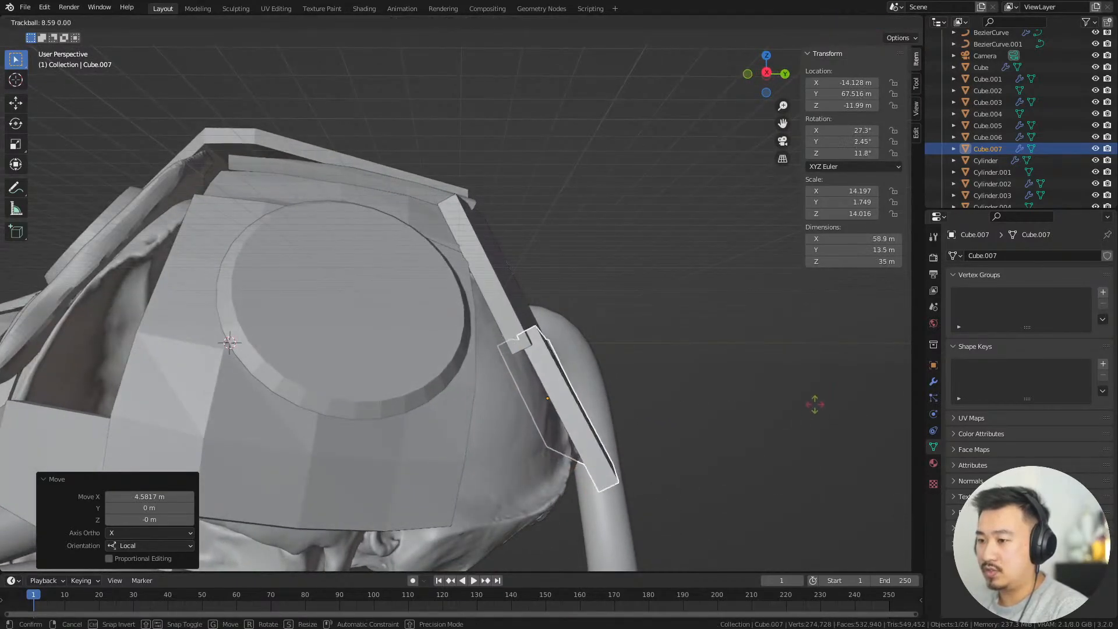
pyautogui.click(818, 470)
pyautogui.press('g')
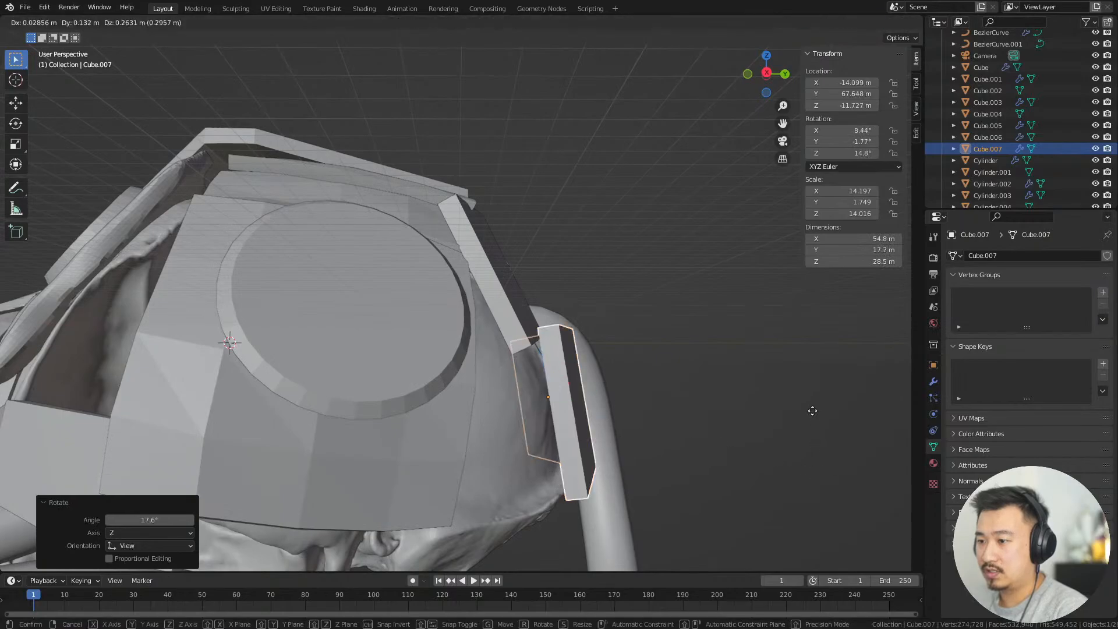
pyautogui.click(816, 395)
# Narrow the lower rear plate along local X by a factor of about 0.658 and move it inward below the upper plate
pyautogui.moveTo(816, 396); pyautogui.dragTo(541, 370, button='middle')
pyautogui.press('s')
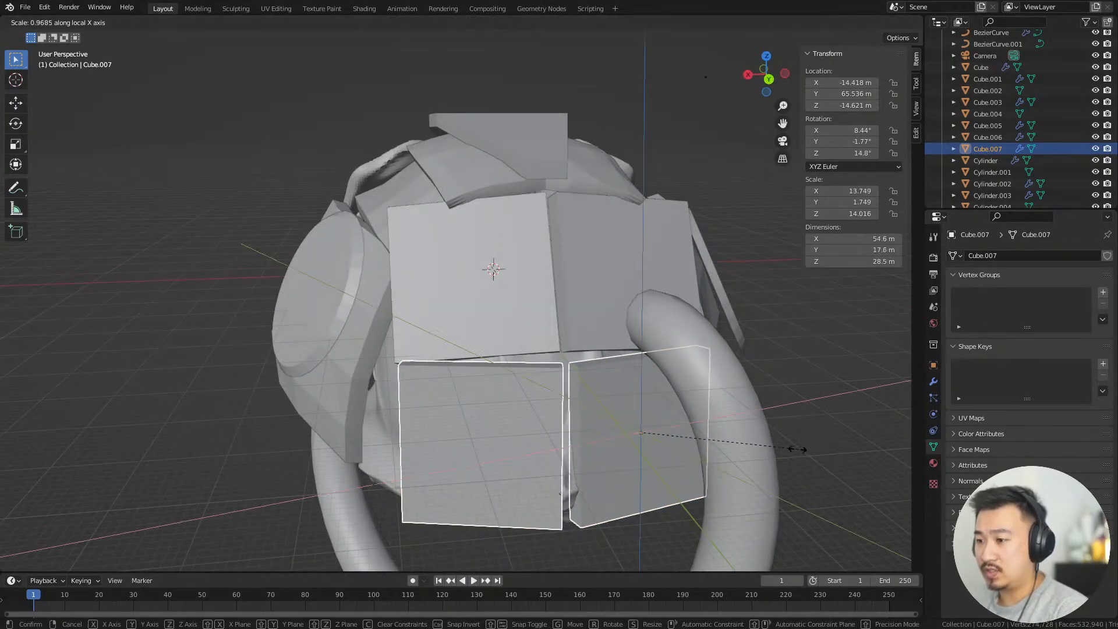
pyautogui.click(744, 464)
pyautogui.press('g')
pyautogui.press('x')
pyautogui.press('x')
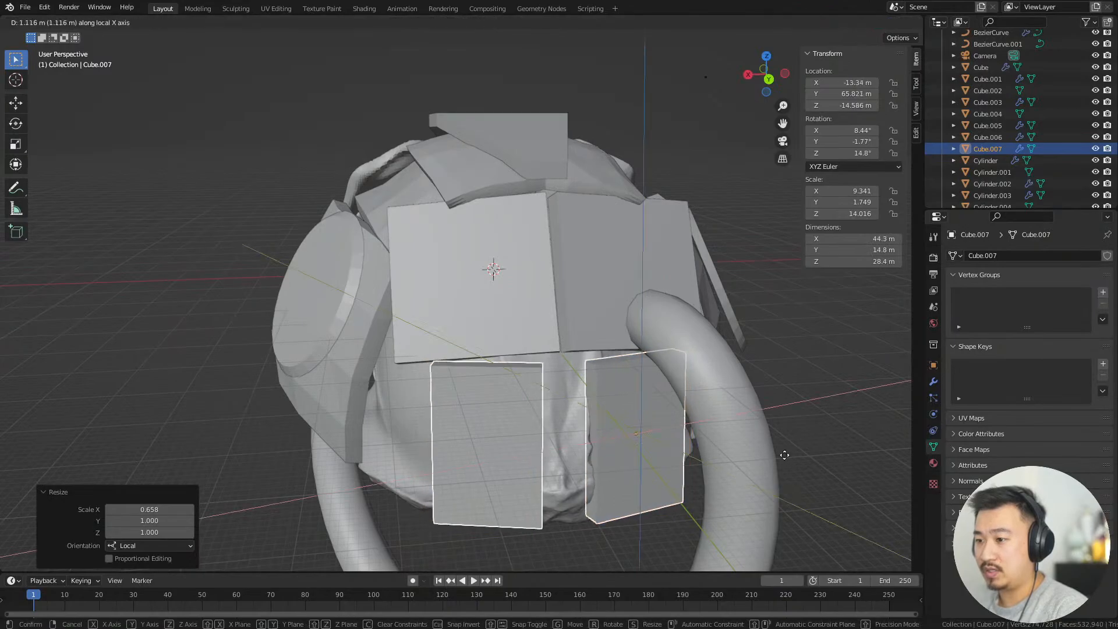
pyautogui.click(769, 468)
pyautogui.moveTo(770, 469); pyautogui.dragTo(716, 363, button='middle')
pyautogui.press('g')
pyautogui.click(807, 446)
# Edit the hose curve and move its rear end control point up toward the upper rear plate
pyautogui.click(545, 277)
pyautogui.moveTo(545, 278); pyautogui.dragTo(694, 354, button='middle')
pyautogui.click(710, 346)
pyautogui.click(694, 348)
pyautogui.press('Tab')
pyautogui.click(588, 320)
pyautogui.press('g')
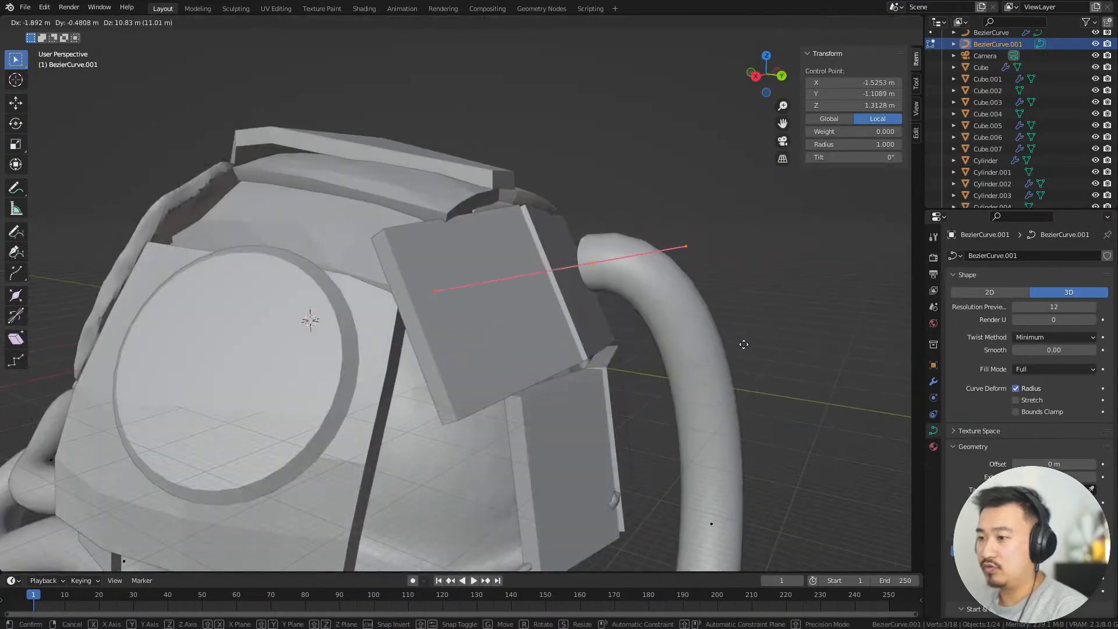
pyautogui.click(783, 367)
pyautogui.click(798, 356)
# Check the hose's rear end against the upper rear plate in wireframe display, keep its end control point selected and return to solid shading
pyautogui.hotkey('shift', 'z')
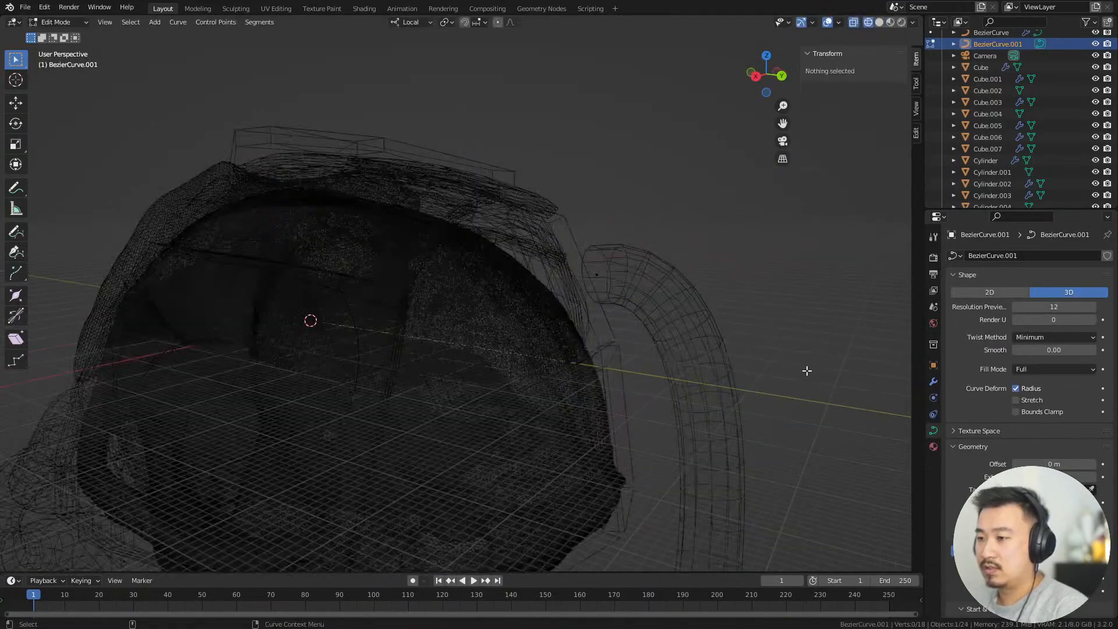
pyautogui.hotkey('shift', 'z')
pyautogui.moveTo(806, 369)
pyautogui.mouseDown(button='middle')
pyautogui.moveTo(770, 351)
pyautogui.moveTo(789, 382)
pyautogui.mouseUp(button='middle')
pyautogui.hotkey('ctrl', 'z')
pyautogui.hotkey('shift', 'z')
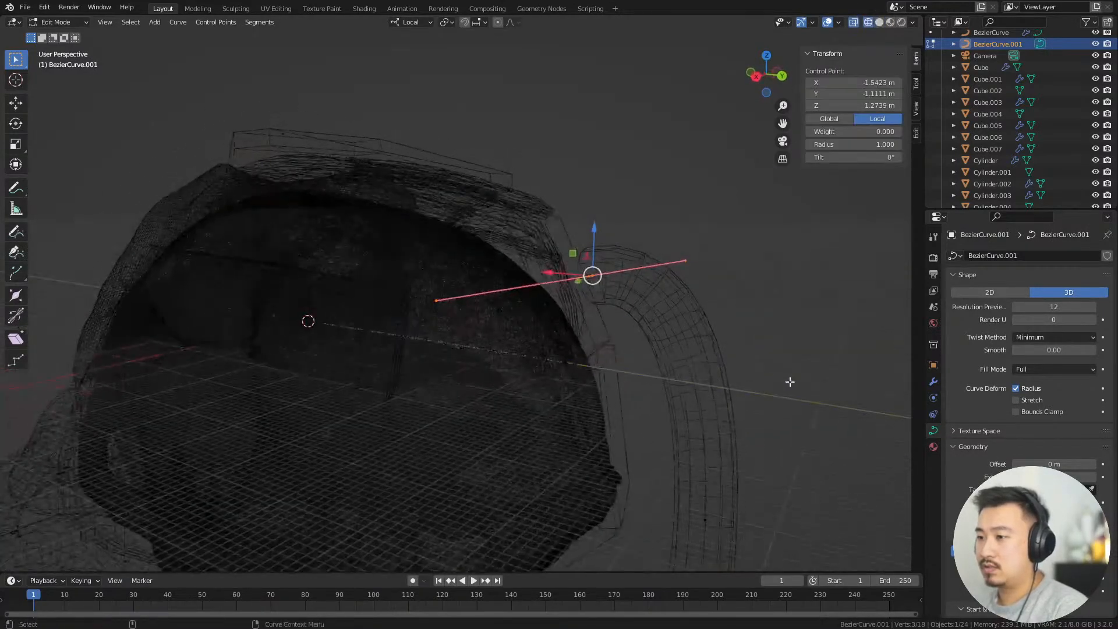
pyautogui.hotkey('shift', 'z')
# Rotate the hose's rear end control point by -8.88°, lengthen its handles and shift it beside the upper rear plate
pyautogui.click(834, 374)
pyautogui.press('s')
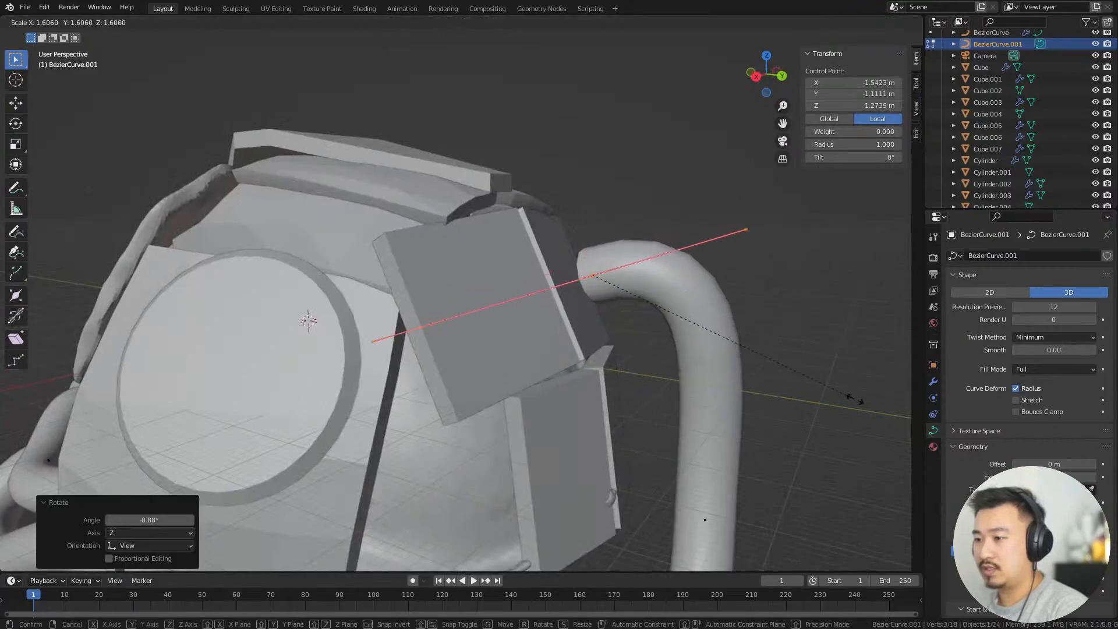
pyautogui.click(853, 398)
pyautogui.moveTo(707, 183); pyautogui.dragTo(786, 297)
pyautogui.press('g')
pyautogui.click(849, 280)
pyautogui.click(838, 326)
# Rotate the control point on the hose's vertical stretch behind the helmet by 21°
pyautogui.keyDown('alt'); pyautogui.moveTo(827, 349); pyautogui.dragTo(706, 359, button='right'); pyautogui.keyUp('alt')
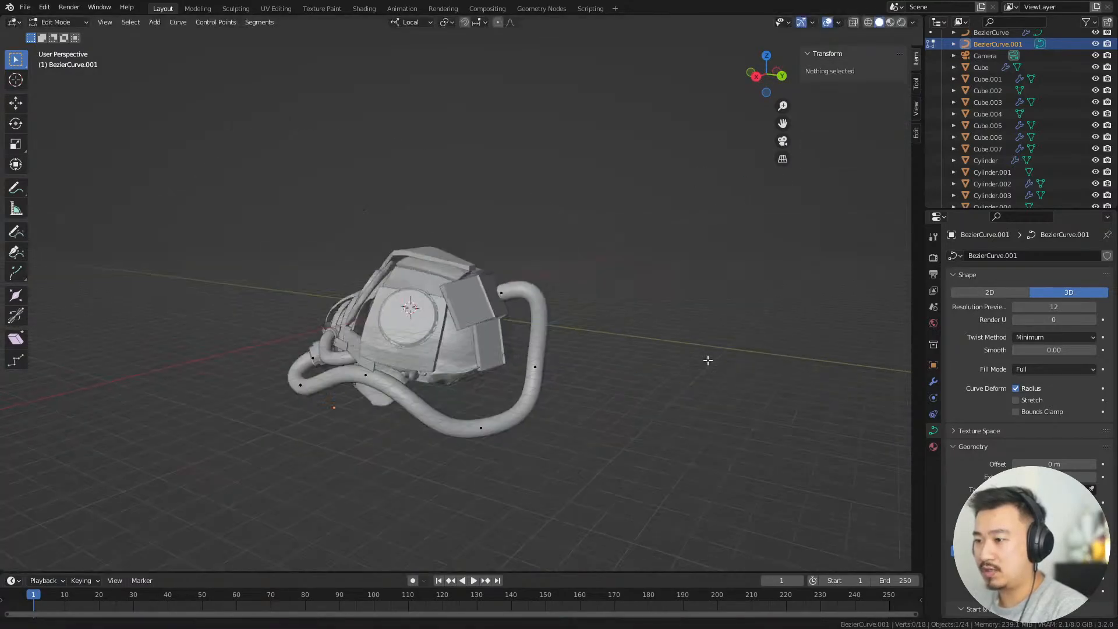
pyautogui.keyDown('alt'); pyautogui.moveTo(706, 359); pyautogui.dragTo(634, 359); pyautogui.keyUp('alt')
pyautogui.keyDown('alt'); pyautogui.moveTo(634, 359); pyautogui.dragTo(664, 366, button='right'); pyautogui.keyUp('alt')
pyautogui.moveTo(664, 366); pyautogui.dragTo(670, 374, button='middle')
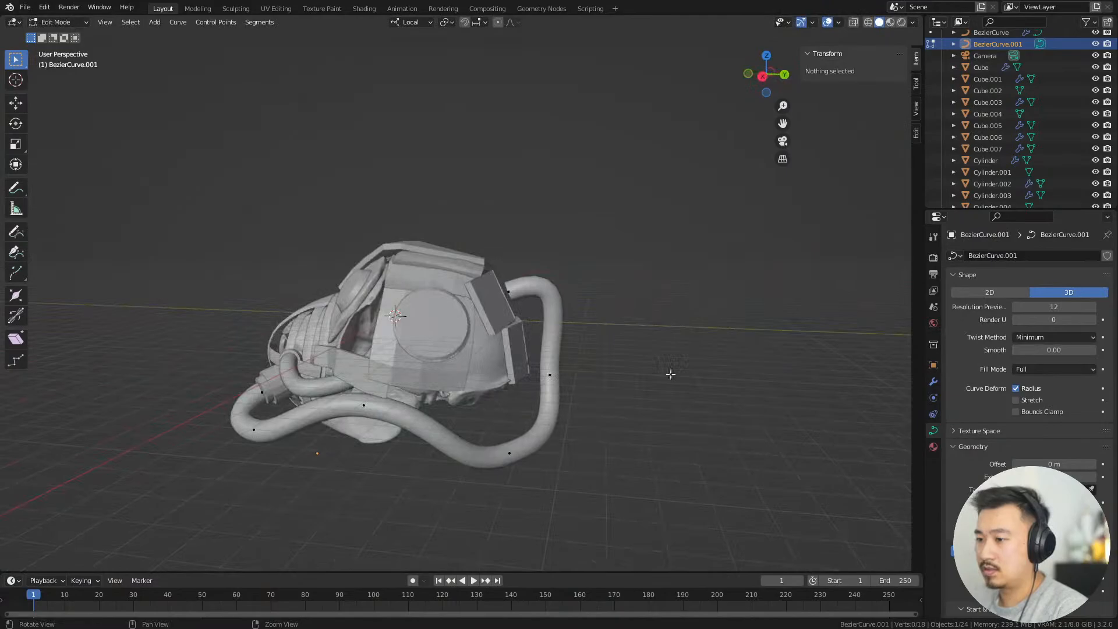
pyautogui.click(697, 389)
pyautogui.keyDown('alt'); pyautogui.moveTo(696, 390); pyautogui.dragTo(704, 395); pyautogui.keyUp('alt')
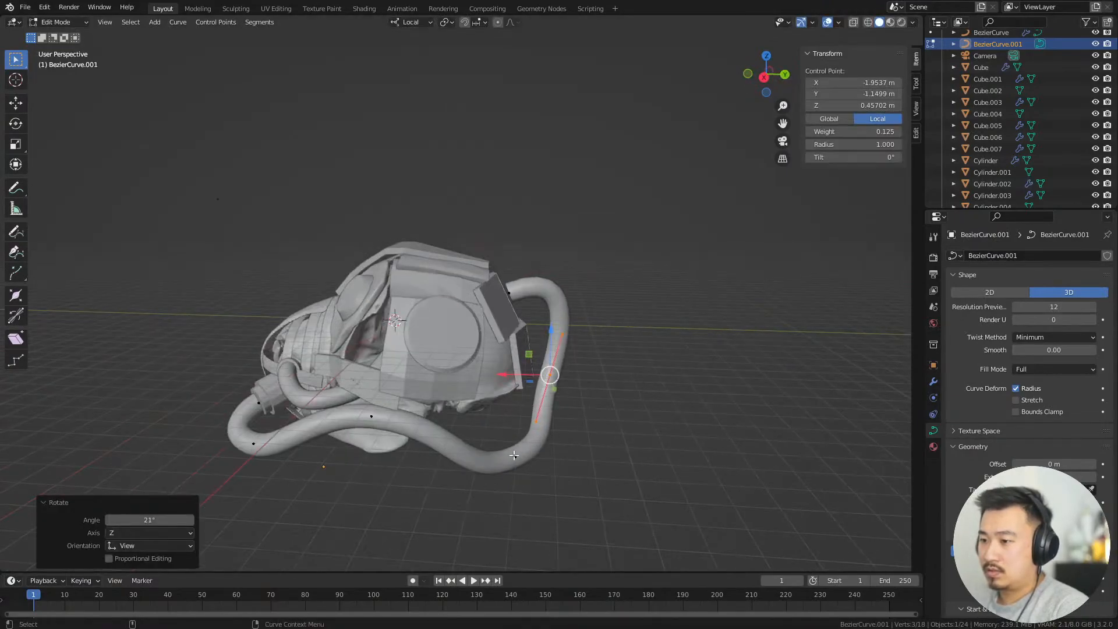
# Move the control point at the hose's lower rear bend about -4.2 m in Y and 2.91 m in Z
pyautogui.click(516, 457)
pyautogui.click(733, 471)
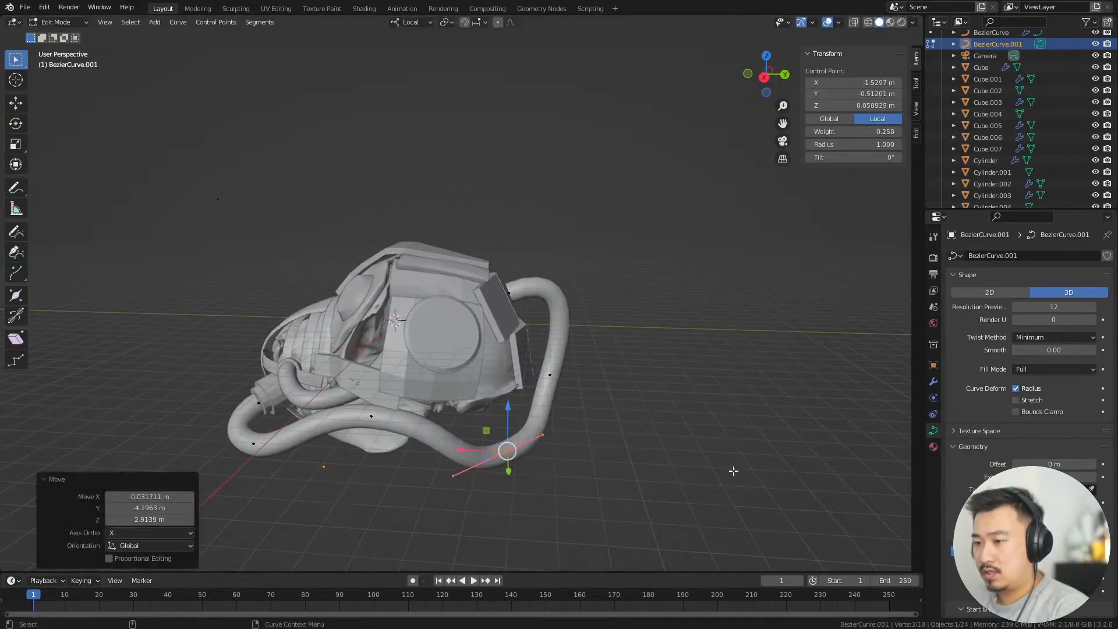
pyautogui.click(699, 474)
pyautogui.click(693, 437)
# Move the control point on the hose's vertical rear stretch about 5.91 m in Y and -5.71 m in Z
pyautogui.click(550, 376)
pyautogui.press('g')
pyautogui.click(662, 435)
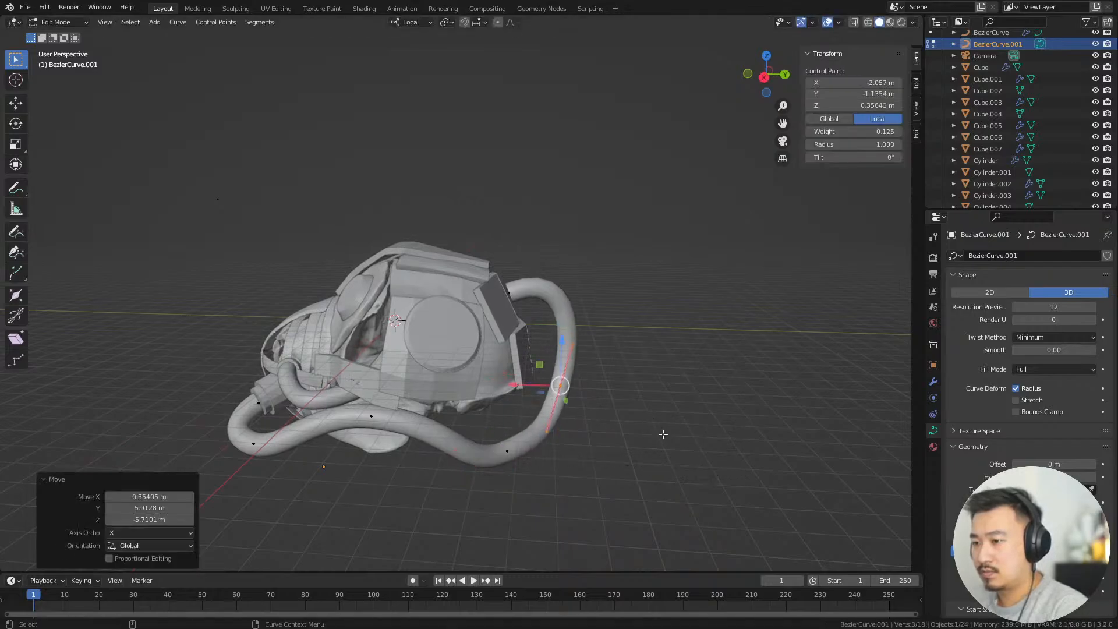
pyautogui.click(688, 397)
# Move the hose's rear end control point so the hose meets the outer face of the upper rear plate
pyautogui.moveTo(688, 396); pyautogui.dragTo(581, 404, button='middle')
pyautogui.scroll(4, 581, 404)
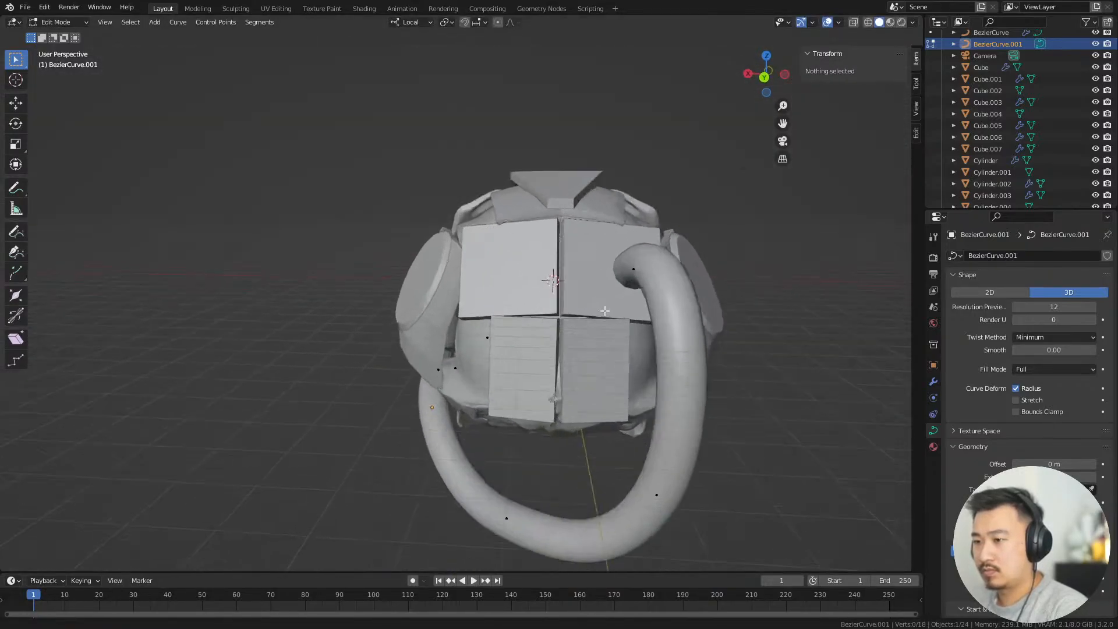
pyautogui.keyDown('shift'); pyautogui.moveTo(617, 326); pyautogui.dragTo(541, 349, button='middle'); pyautogui.keyUp('shift')
pyautogui.moveTo(542, 350); pyautogui.dragTo(491, 368, button='middle')
pyautogui.click(498, 397)
pyautogui.press('g')
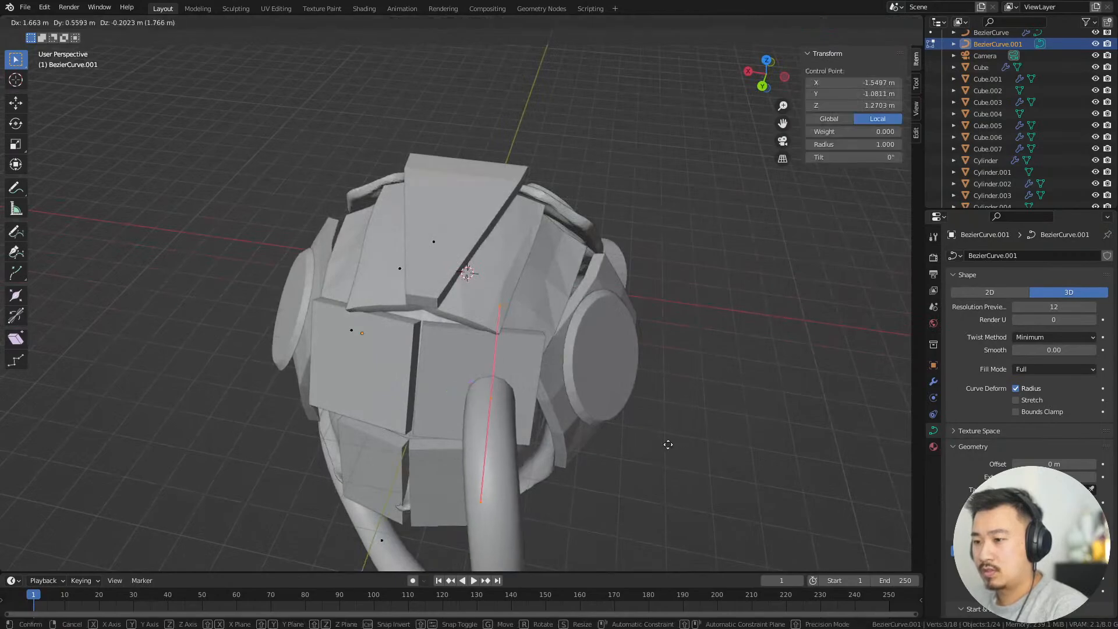
pyautogui.click(667, 444)
pyautogui.click(667, 444)
# Leave curve editing and add a 16-vertex cylinder mesh with a 1 m radius and 2 m depth
pyautogui.moveTo(719, 461); pyautogui.dragTo(662, 385, button='middle')
pyautogui.hotkey('shift', 'a')
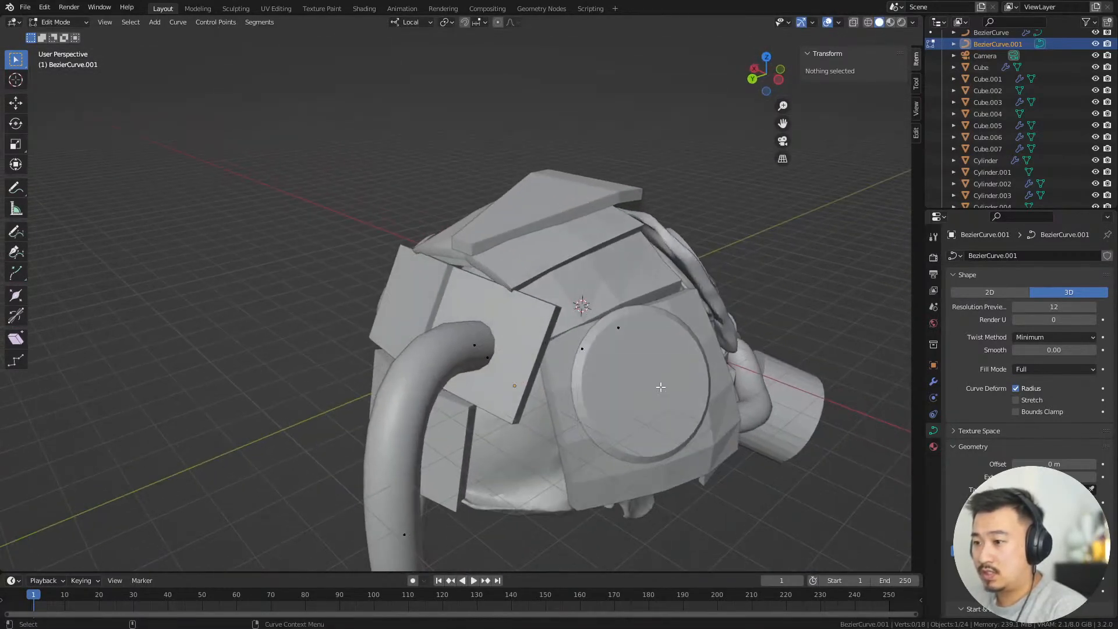
pyautogui.press('Tab')
pyautogui.hotkey('shift', 'a')
pyautogui.moveTo(649, 379)
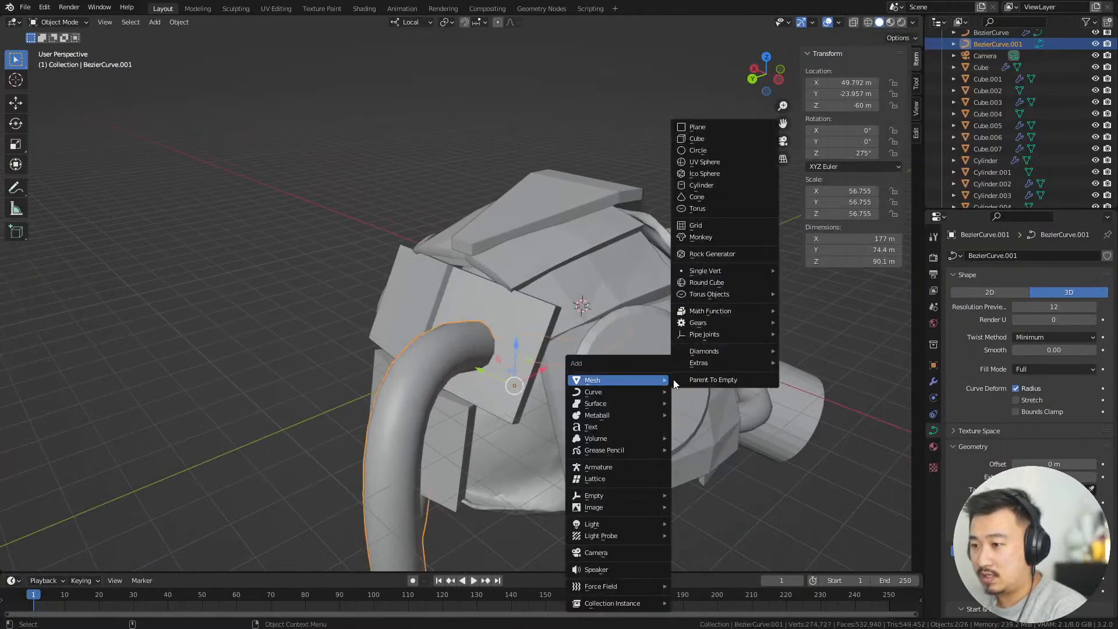
pyautogui.click(711, 185)
# Move the new cylinder to the hose's rear end at the upper rear plate and scale it by 3.472
pyautogui.moveTo(714, 443); pyautogui.dragTo(687, 408, button='middle')
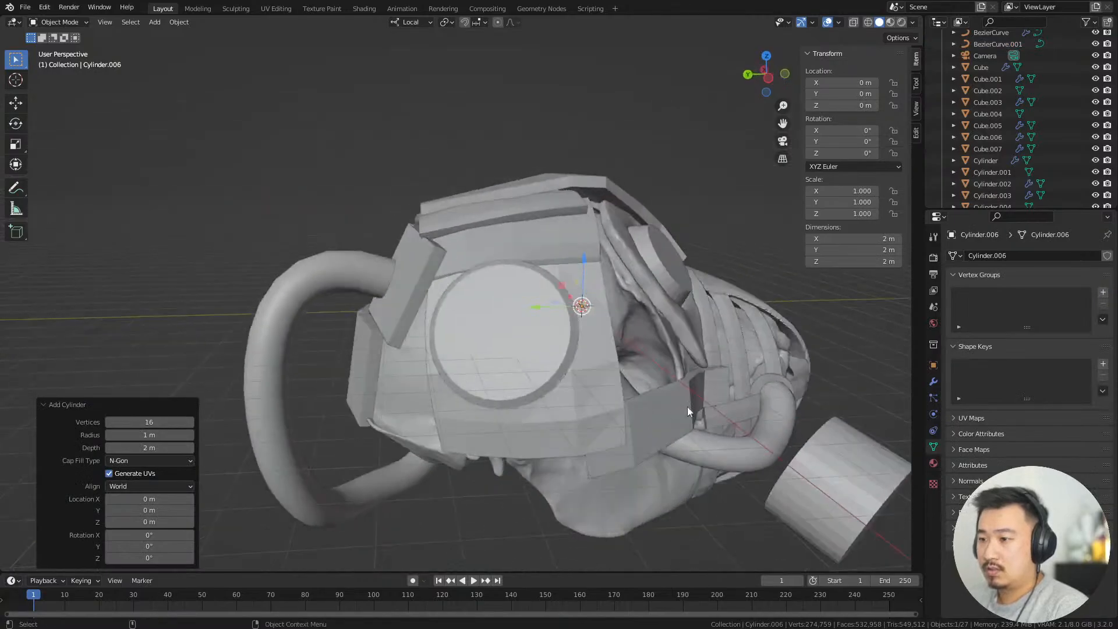
pyautogui.click(428, 351)
pyautogui.click(641, 379)
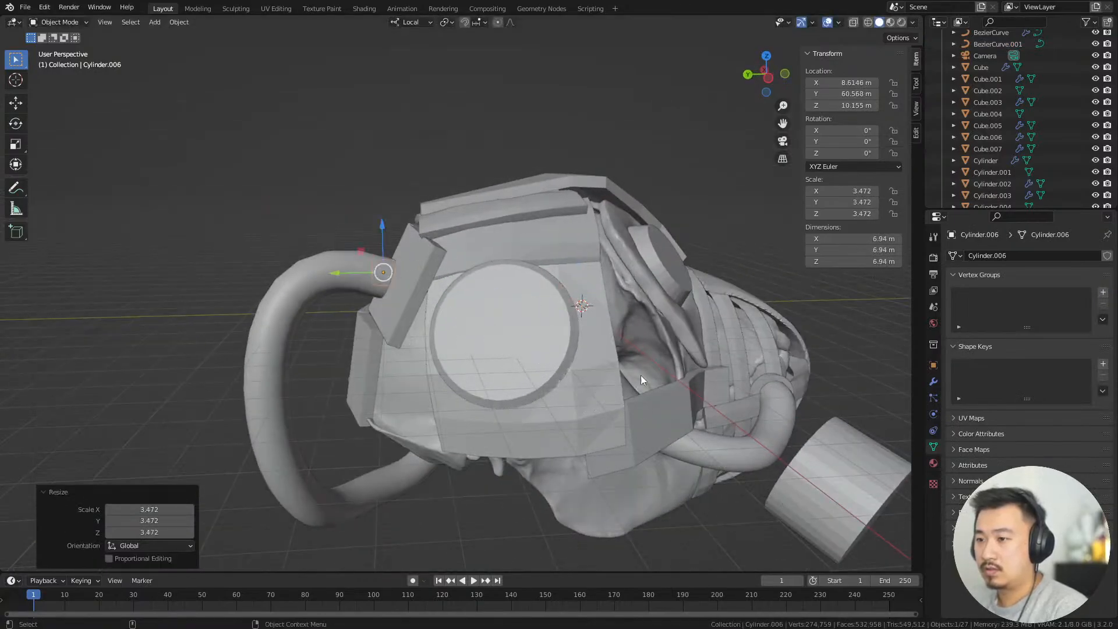
# Move the new cylinder onto the upper end of the rear hose and rotate it to follow the hose direction
pyautogui.click(573, 372)
pyautogui.moveTo(573, 371)
pyautogui.mouseDown(button='middle')
pyautogui.moveTo(522, 352)
pyautogui.moveTo(631, 406)
pyautogui.moveTo(546, 355)
pyautogui.moveTo(601, 353)
pyautogui.moveTo(578, 352)
pyautogui.moveTo(668, 266)
pyautogui.mouseUp(button='middle')
pyautogui.press('g')
pyautogui.click(649, 358)
pyautogui.press('r')
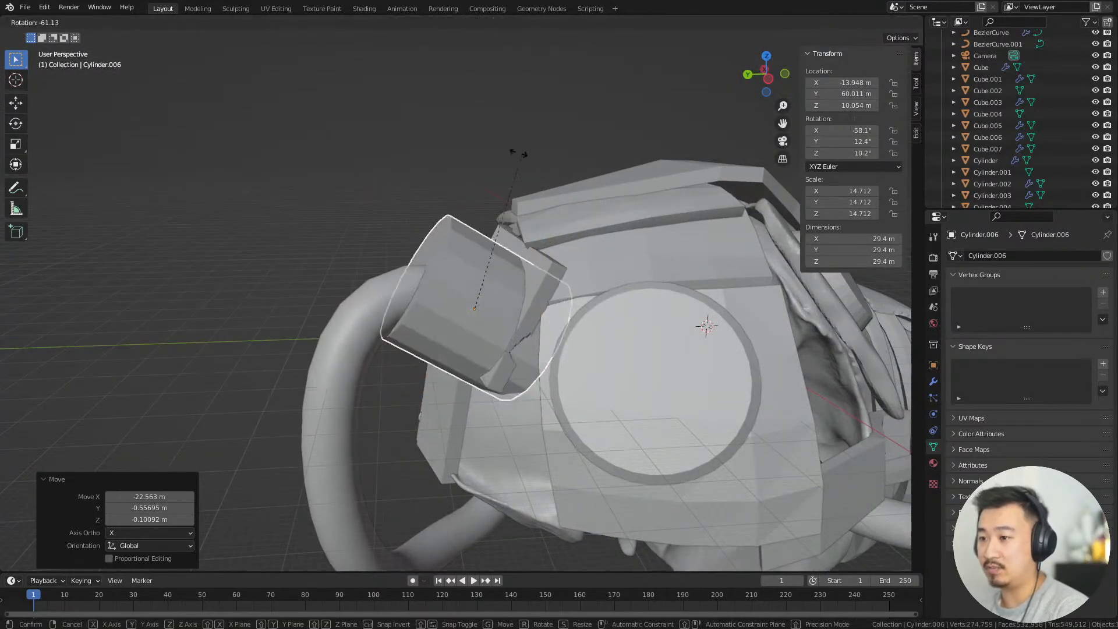
pyautogui.click(477, 151)
# Shrink the cylinder to about 18.2 m across and flatten it along its local Z axis to about 8.1 m
pyautogui.keyDown('alt'); pyautogui.moveTo(588, 275); pyautogui.dragTo(581, 310); pyautogui.keyUp('alt')
pyautogui.press('s')
pyautogui.click(579, 295)
pyautogui.scroll(2, 575, 291)
pyautogui.press('s')
pyautogui.press('y')
pyautogui.press('y')
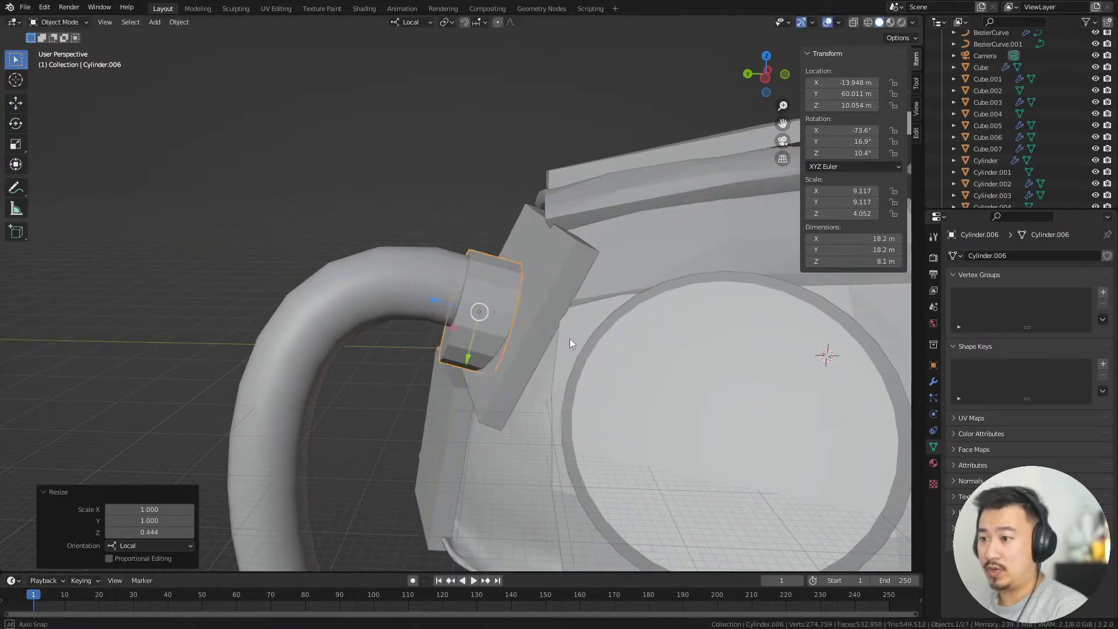
# Rotate and move the flattened cylinder so it sits as a collar around the hose end, against the tilted rear plate
pyautogui.moveTo(570, 338); pyautogui.dragTo(655, 256, button='middle')
pyautogui.click(621, 198)
pyautogui.press('r')
pyautogui.press('g')
pyautogui.click(689, 262)
pyautogui.press('g')
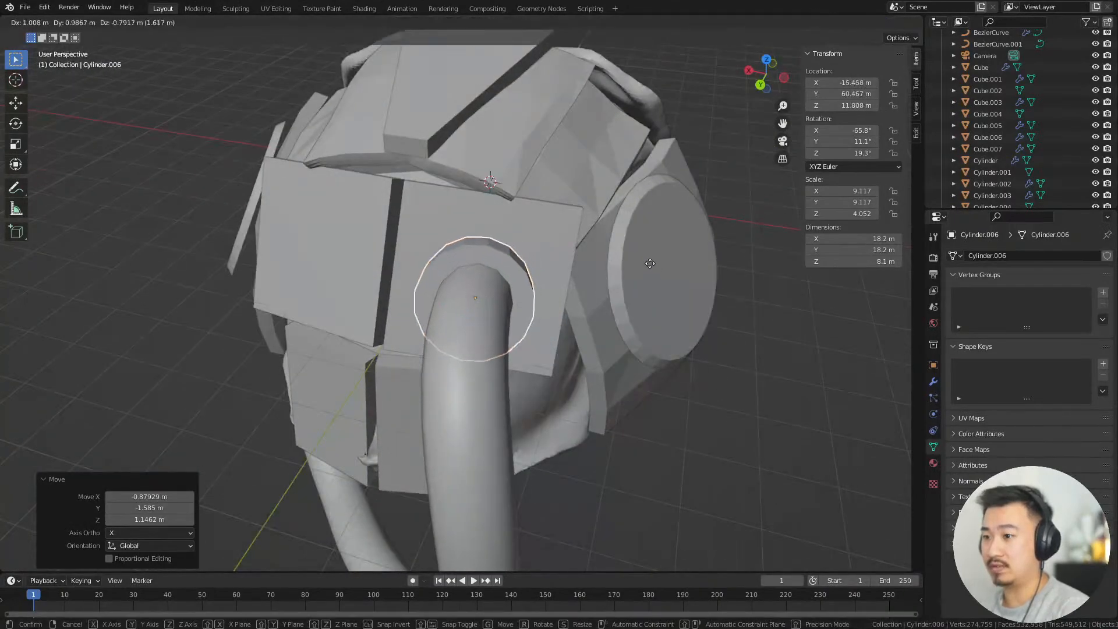
pyautogui.moveTo(698, 353); pyautogui.dragTo(465, 266, button='middle')
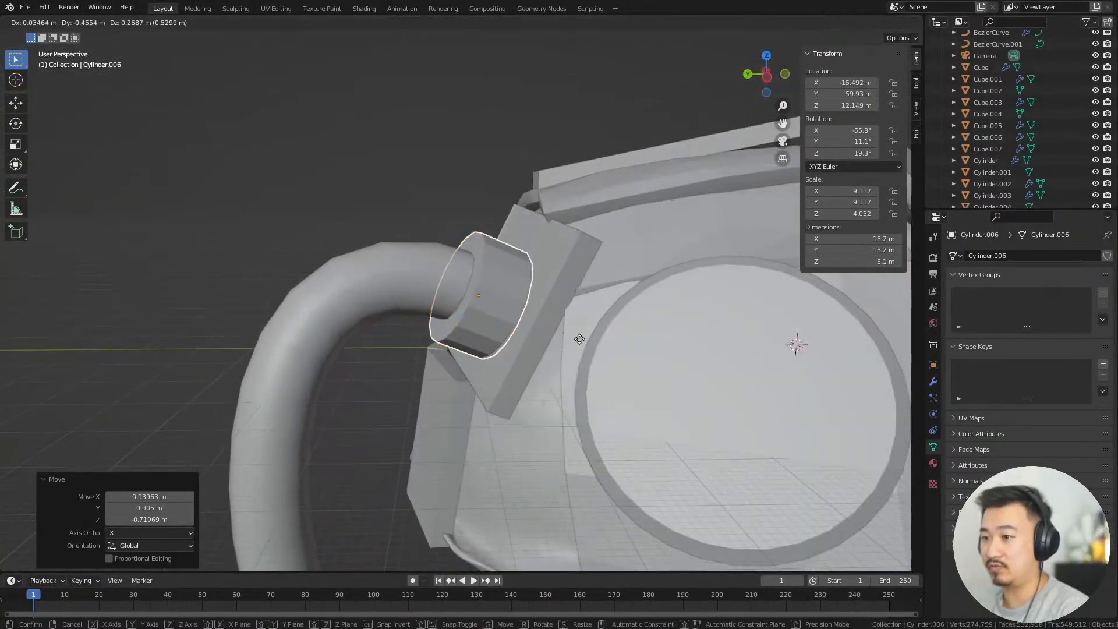
# Scale the hose collar up uniformly by 1.18
pyautogui.moveTo(581, 336); pyautogui.dragTo(619, 353, button='middle')
pyautogui.press('s')
pyautogui.click(642, 363)
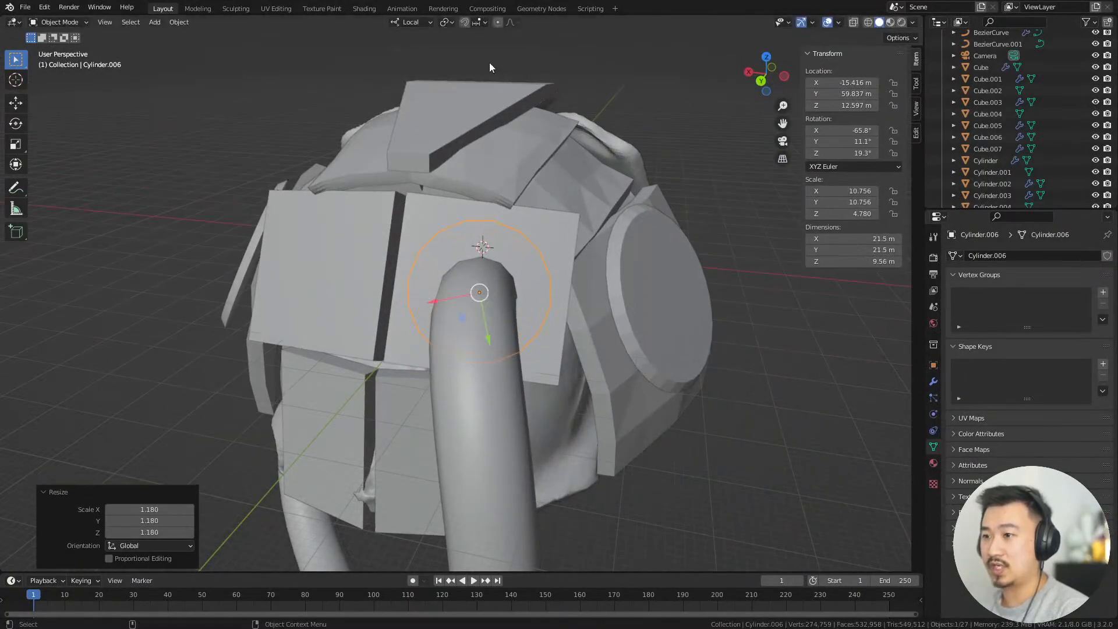
pyautogui.click(416, 23)
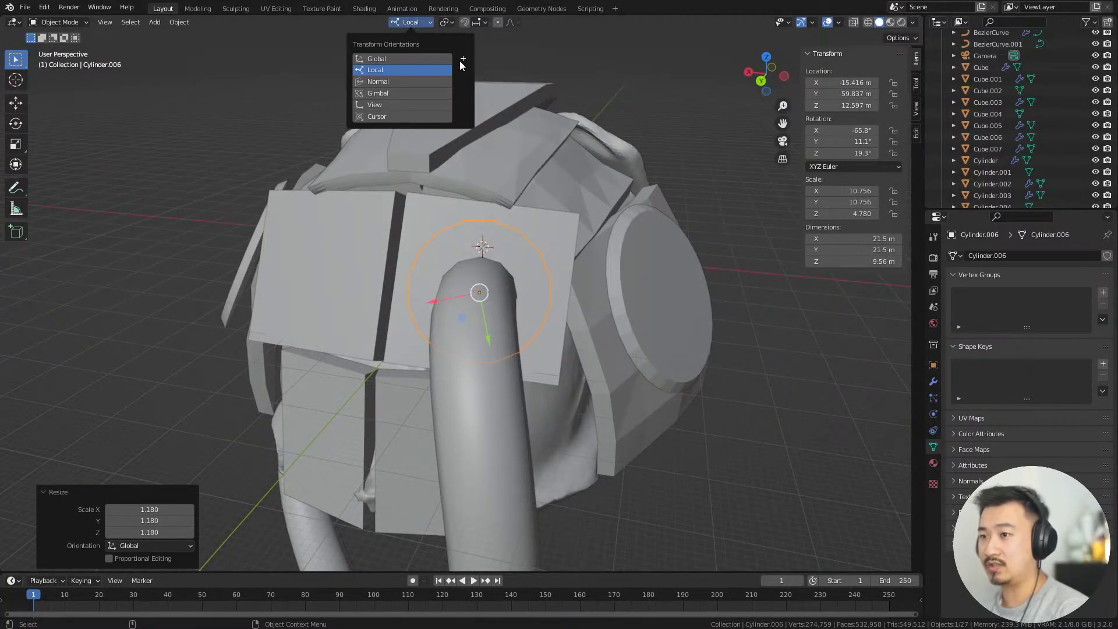
pyautogui.hotkey('alt', 'a')
# Rotate the hose collar by about 0.06° in the view plane to align it with the rear plate
pyautogui.moveTo(628, 271); pyautogui.dragTo(526, 350, button='middle')
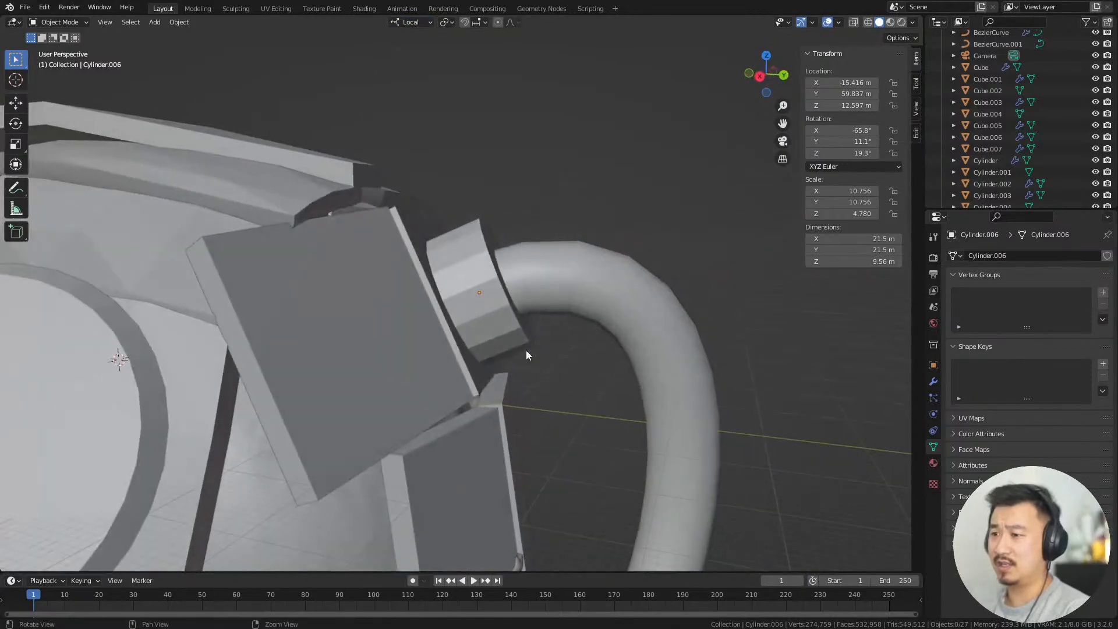
pyautogui.click(524, 348)
pyautogui.scroll(4, 571, 352)
pyautogui.press('Escape')
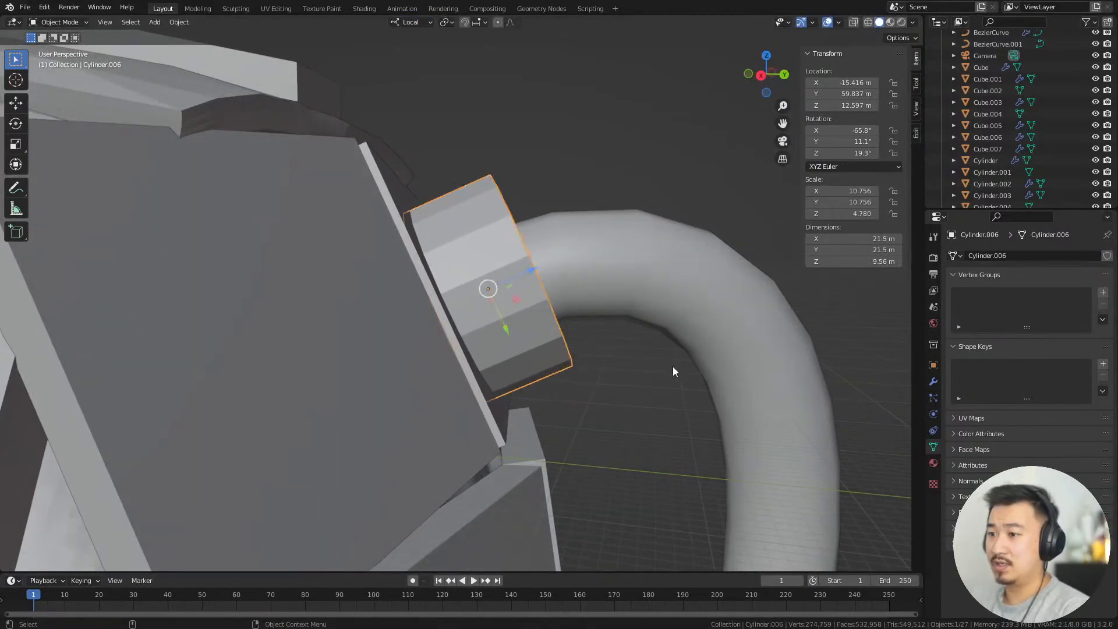
pyautogui.click(679, 224)
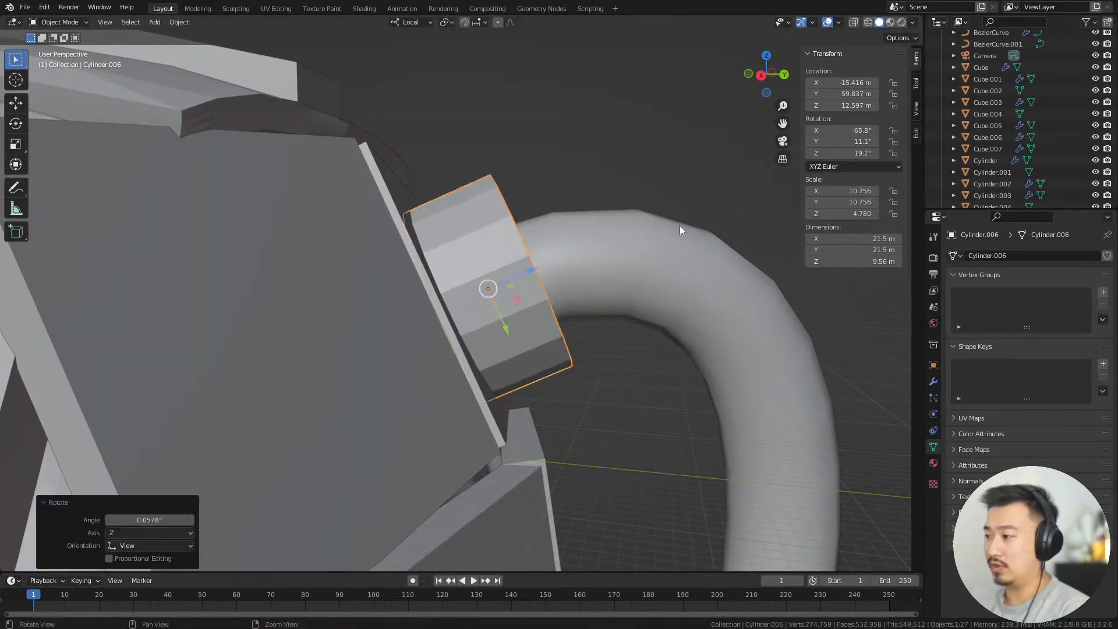
pyautogui.moveTo(679, 225); pyautogui.dragTo(554, 335, button='middle')
pyautogui.click(744, 364)
pyautogui.scroll(2, 554, 334)
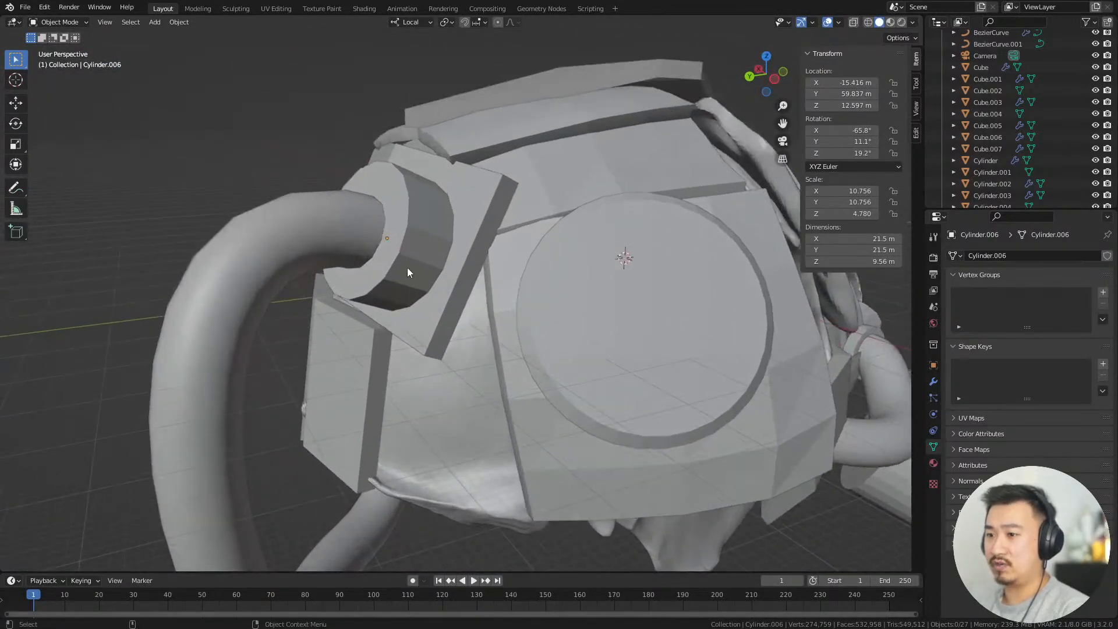
pyautogui.click(407, 267)
pyautogui.keyDown('shift'); pyautogui.moveTo(407, 267); pyautogui.dragTo(369, 319, button='middle'); pyautogui.keyUp('shift')
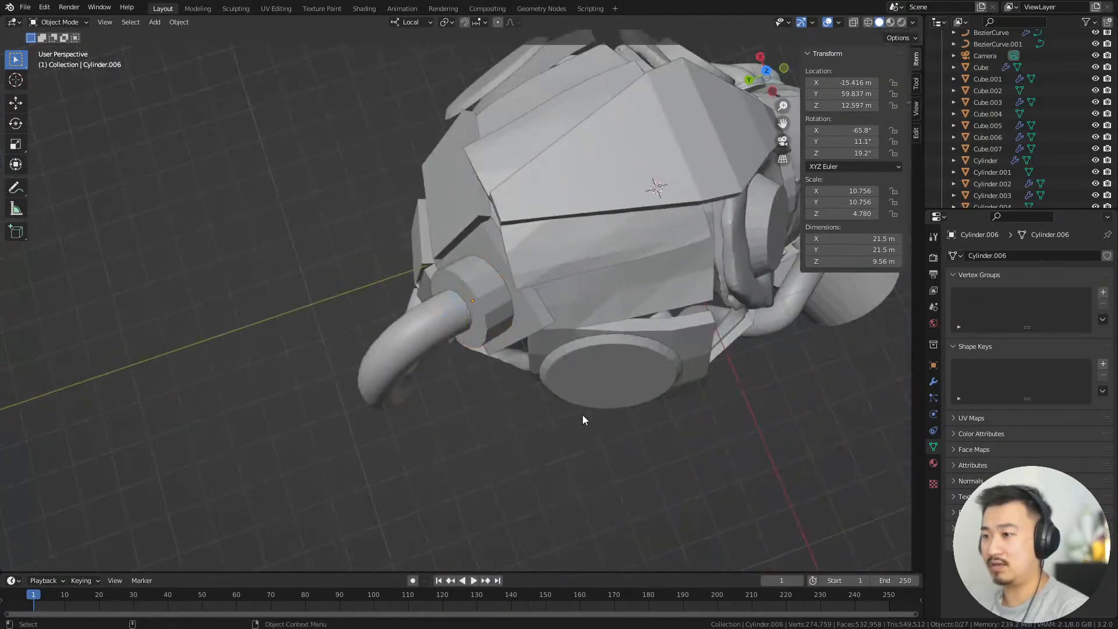
# Bevel the upper front corner edge of the tilted rear plate with a width of about 0.78 m and one segment
pyautogui.moveTo(582, 415); pyautogui.dragTo(544, 296, button='middle')
pyautogui.click(532, 321)
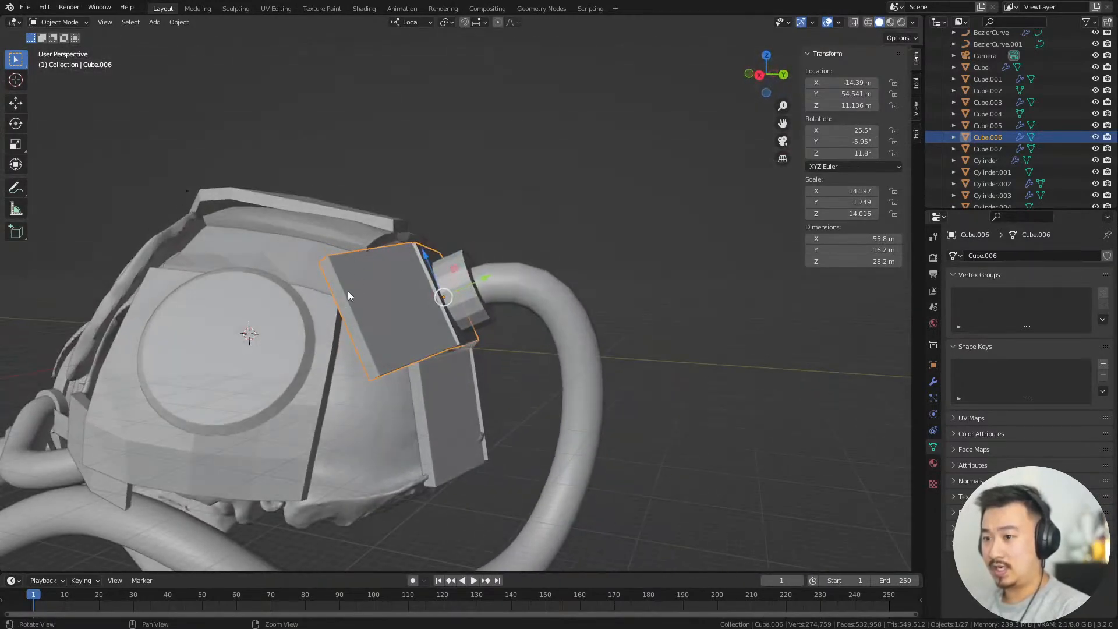
pyautogui.moveTo(347, 296); pyautogui.dragTo(431, 284, button='middle')
pyautogui.press('Tab')
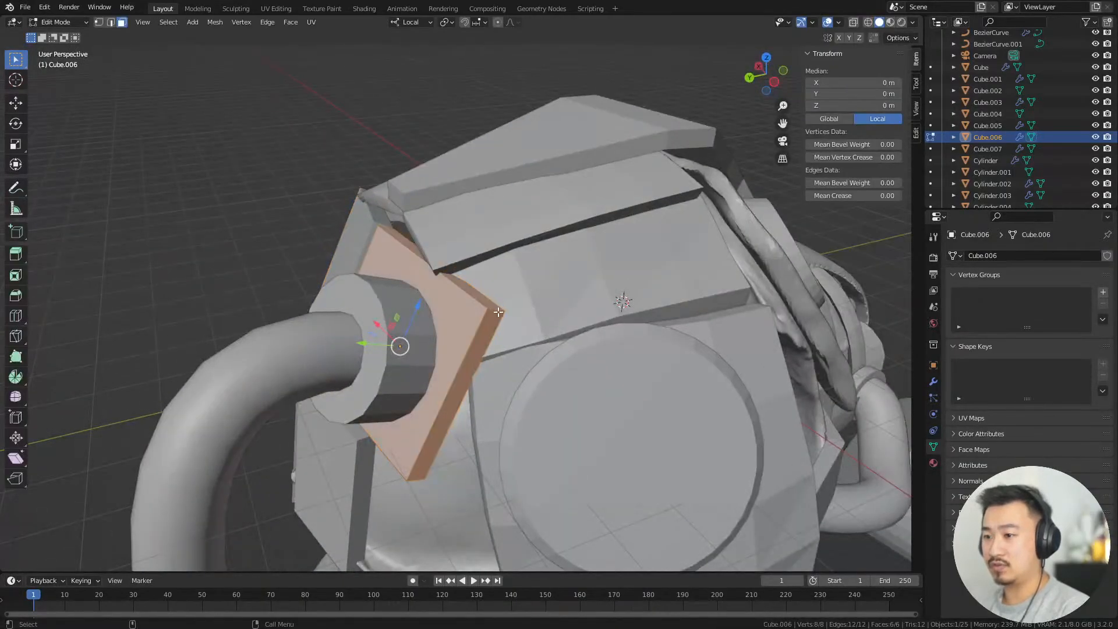
pyautogui.moveTo(519, 318); pyautogui.dragTo(527, 377, button='middle')
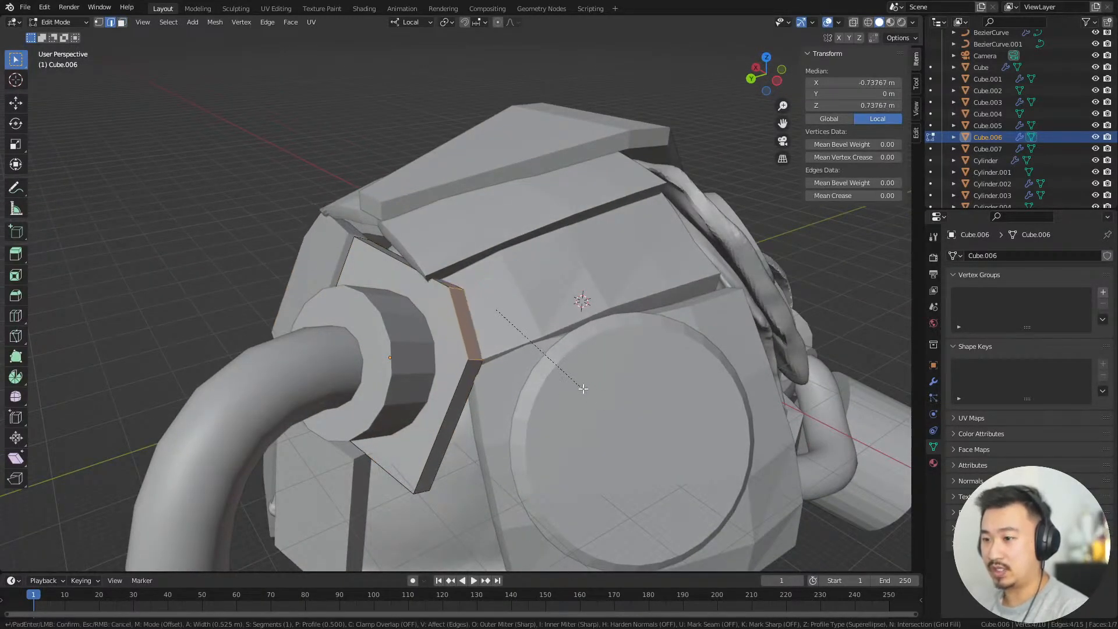
pyautogui.click(602, 396)
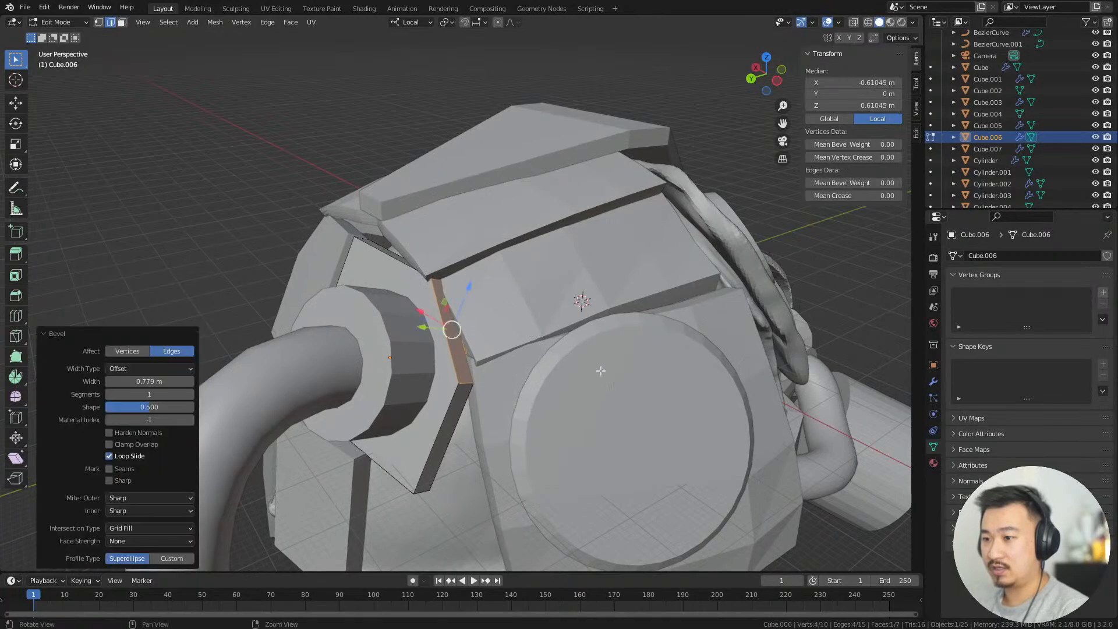
pyautogui.moveTo(599, 369); pyautogui.dragTo(644, 314, button='middle')
pyautogui.press('Tab')
# Raise the upper edge at the plate's middle fold by about 2.8 m along its local Z axis
pyautogui.moveTo(529, 323); pyautogui.dragTo(566, 330, button='middle')
pyautogui.scroll(3, 567, 326)
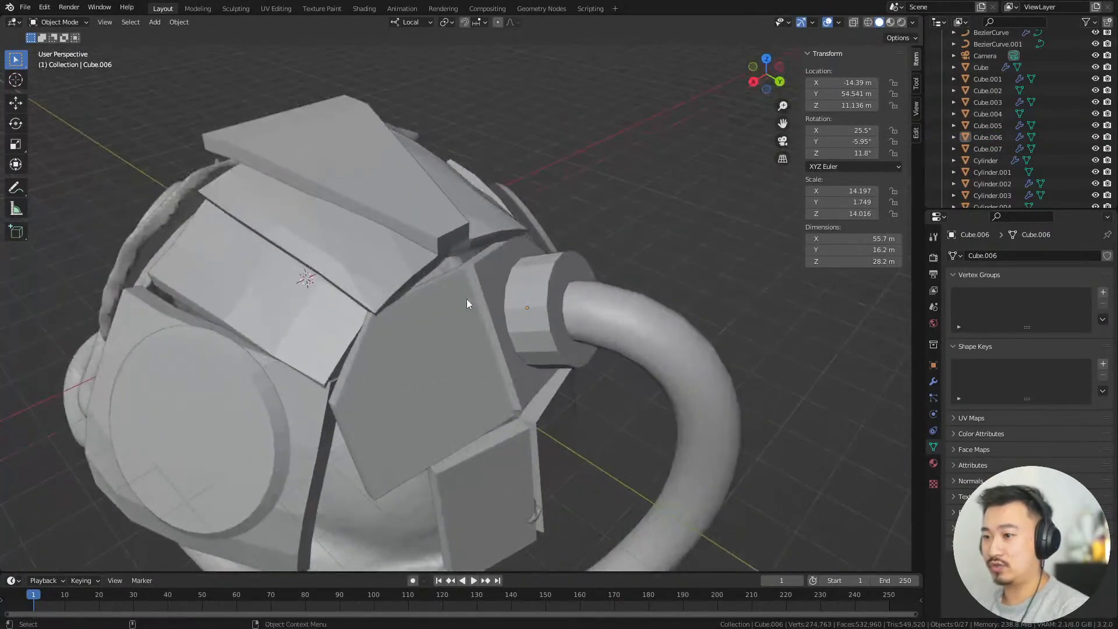
pyautogui.click(467, 299)
pyautogui.moveTo(466, 299); pyautogui.dragTo(427, 298, button='middle')
pyautogui.scroll(2, 443, 293)
pyautogui.press('Tab')
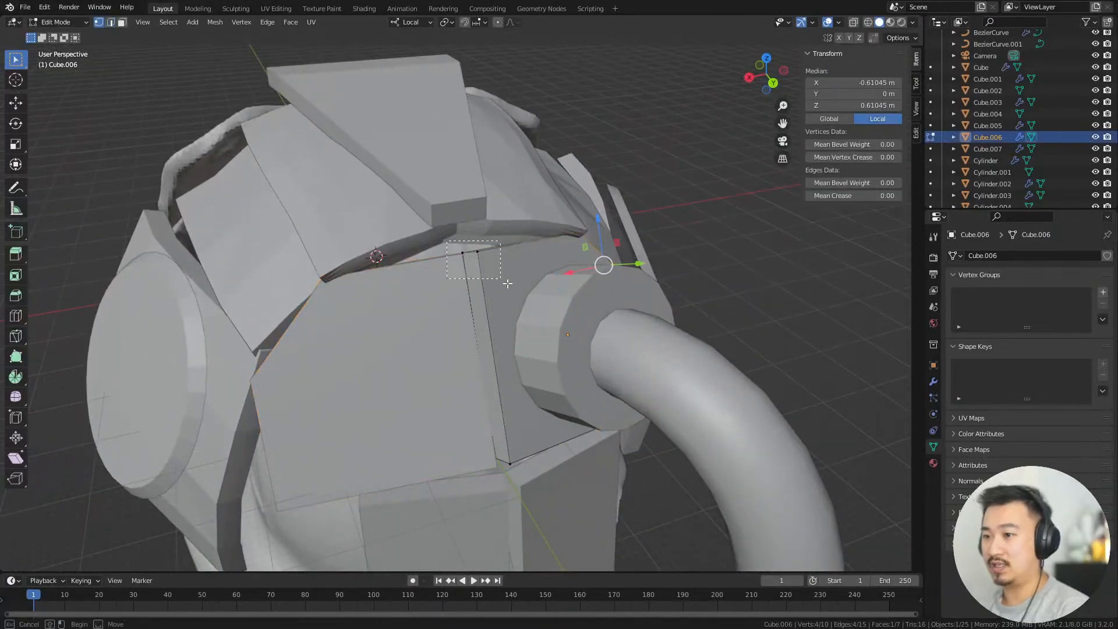
pyautogui.moveTo(507, 284); pyautogui.dragTo(508, 284)
pyautogui.moveTo(509, 285); pyautogui.dragTo(531, 325, button='middle')
pyautogui.press('g')
pyautogui.press('z')
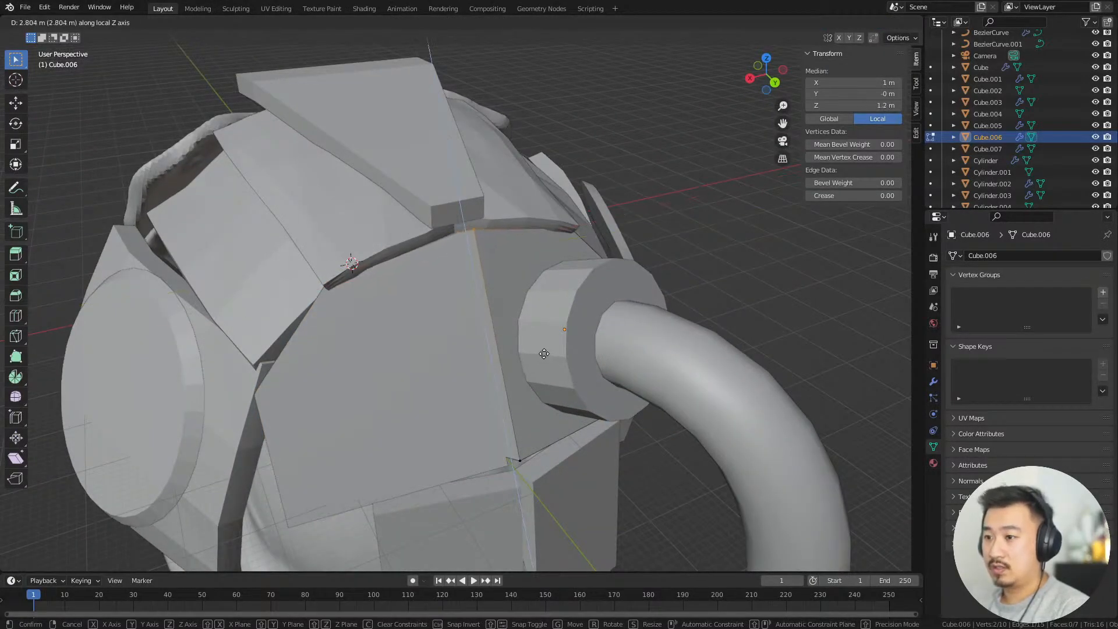
pyautogui.click(544, 354)
pyautogui.press('Tab')
pyautogui.moveTo(714, 305); pyautogui.dragTo(382, 348, button='middle')
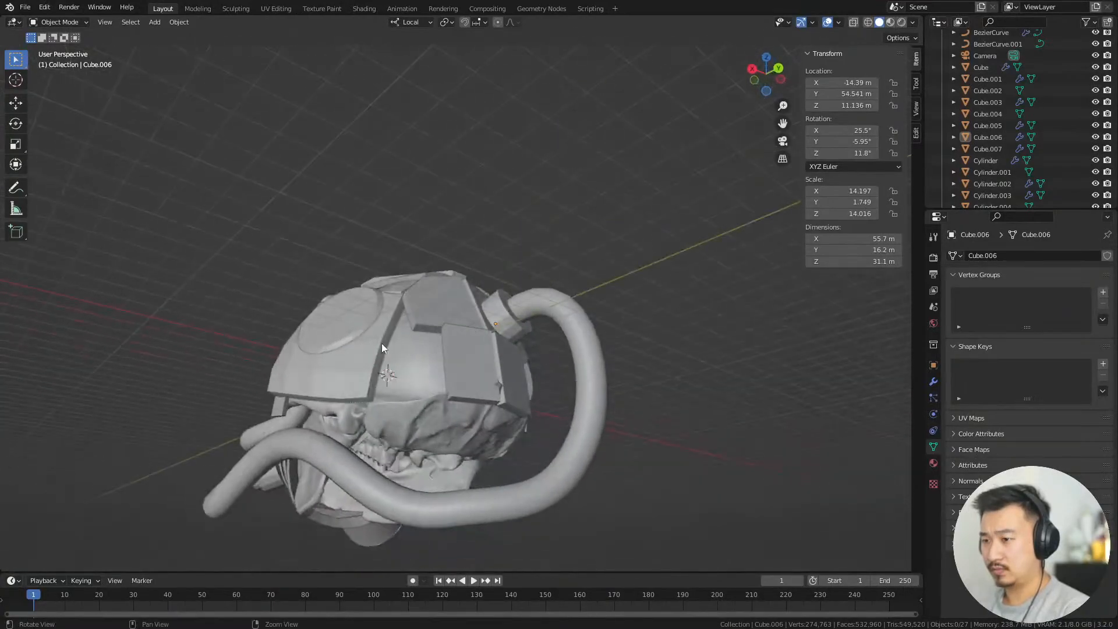
pyautogui.moveTo(400, 397); pyautogui.dragTo(454, 336, button='middle')
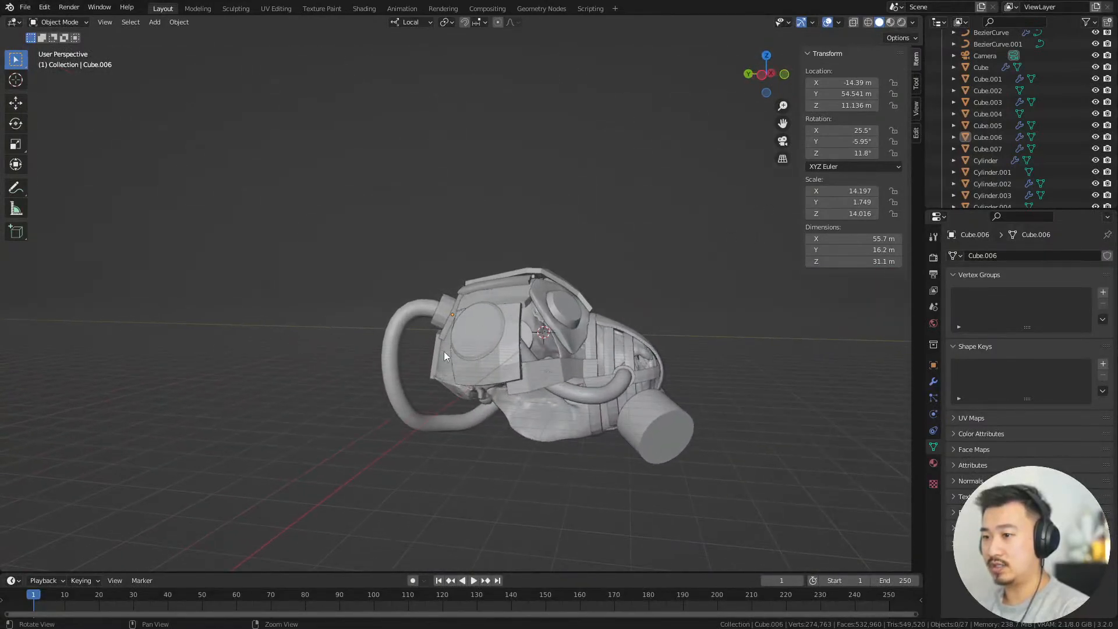
pyautogui.moveTo(431, 380); pyautogui.dragTo(288, 490, button='middle')
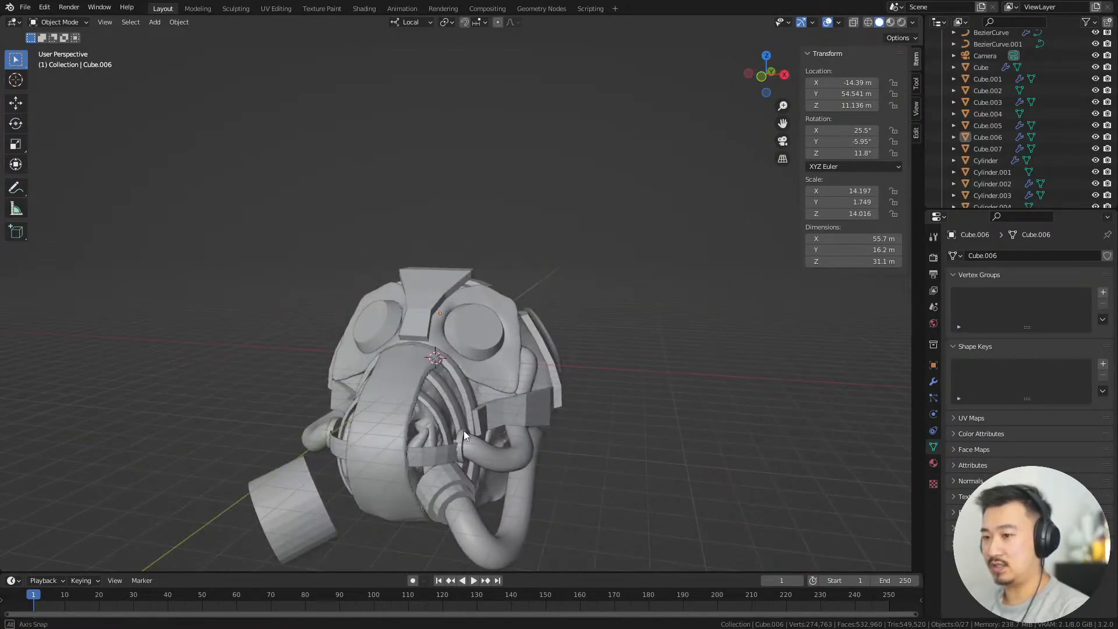
pyautogui.moveTo(463, 431); pyautogui.dragTo(531, 324, button='middle')
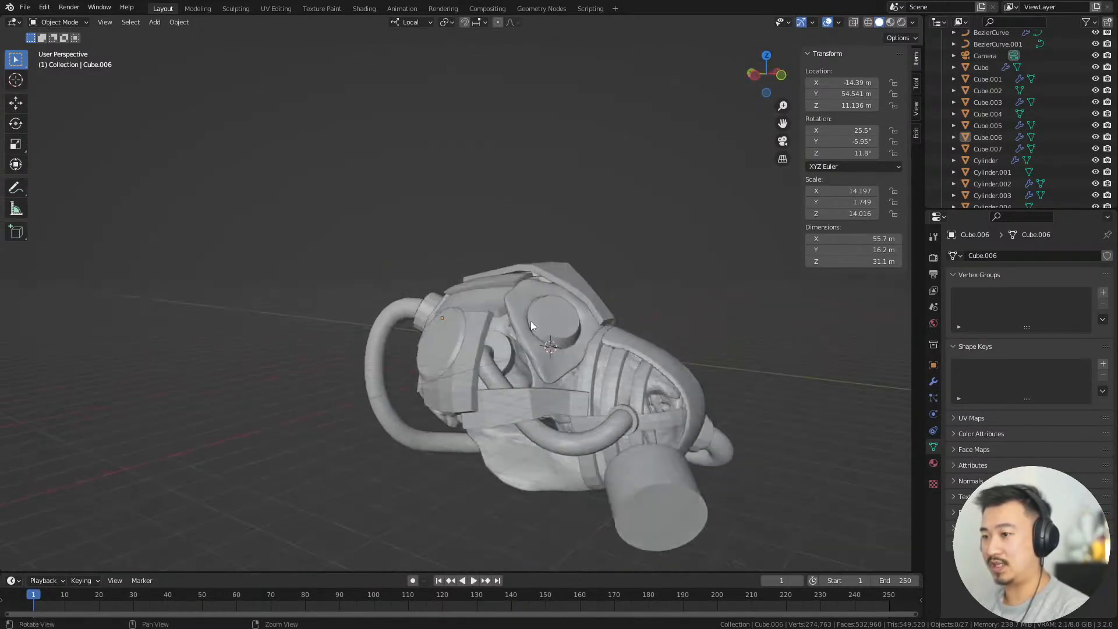
# Add a 16-vertex cylinder, place it beside the back of the head and scale it to about 25 m
pyautogui.moveTo(395, 344); pyautogui.dragTo(477, 404, button='middle')
pyautogui.hotkey('shift', 'a')
pyautogui.moveTo(442, 388)
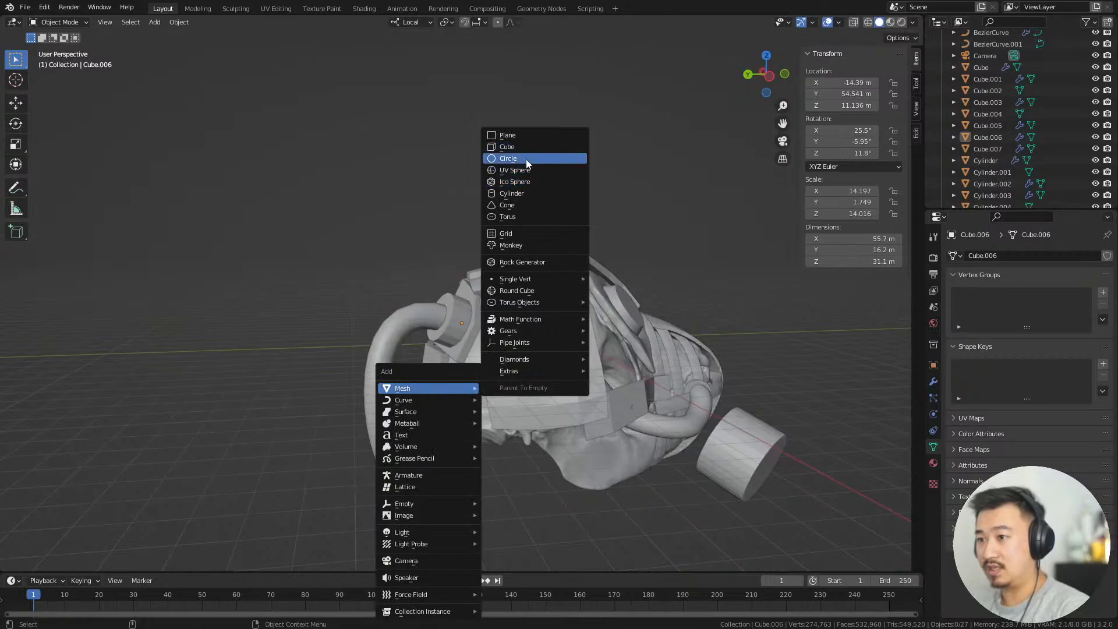
pyautogui.click(522, 196)
pyautogui.moveTo(585, 308); pyautogui.dragTo(606, 368, button='middle')
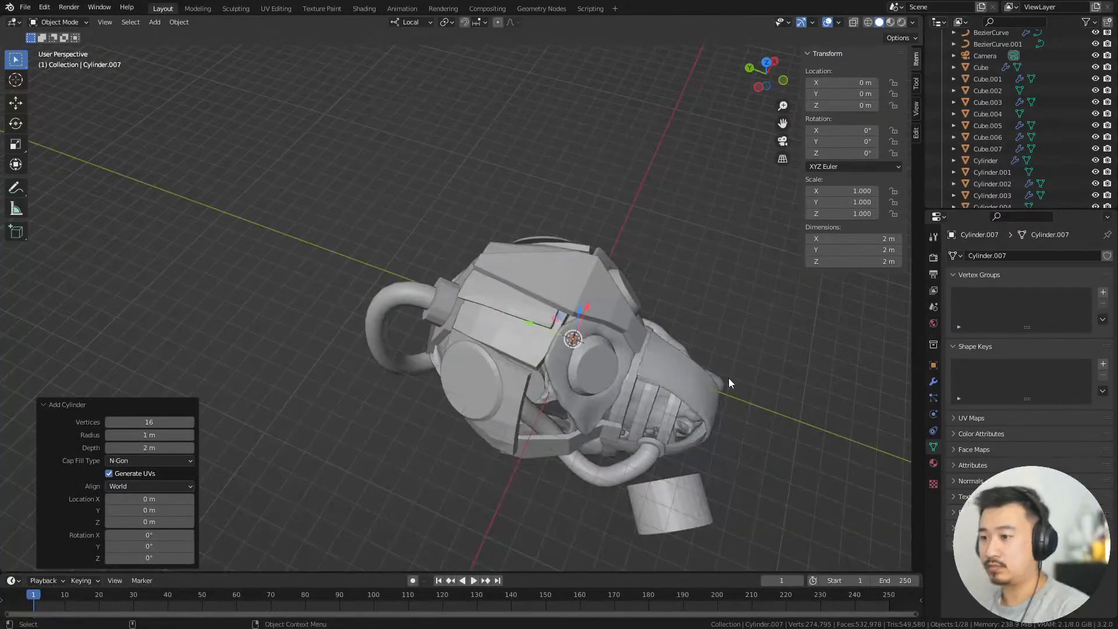
pyautogui.click(547, 385)
pyautogui.press('s')
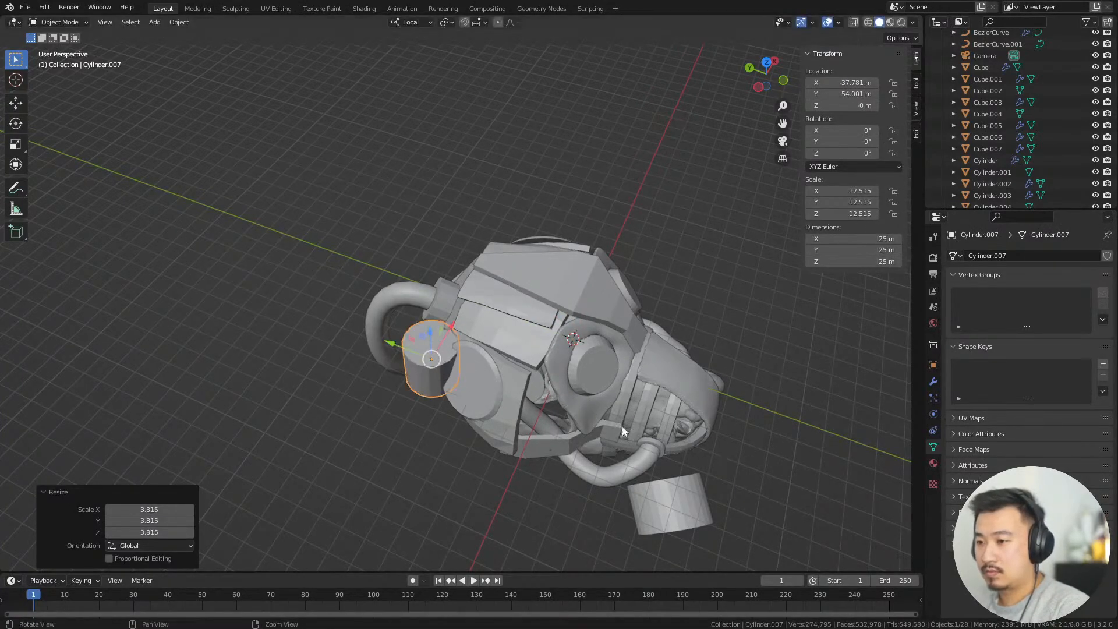
# Move the cylinder down about 10 m and further towards the rear hose
pyautogui.moveTo(623, 430); pyautogui.dragTo(706, 382, button='middle')
pyautogui.press('g')
pyautogui.click(711, 407)
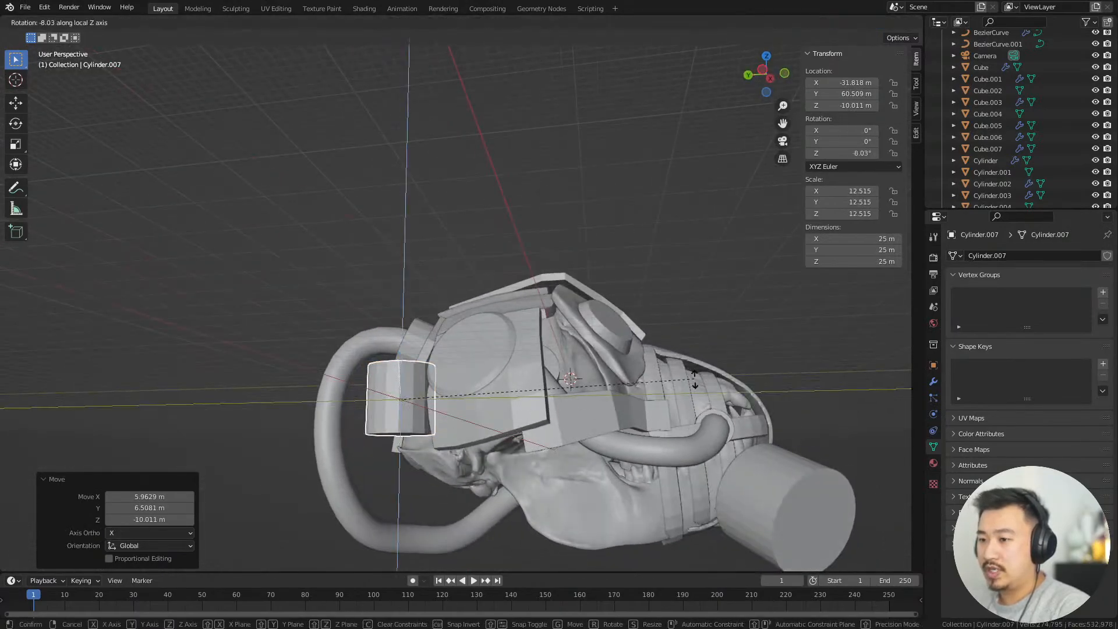
pyautogui.press('Escape')
# Stretch the cylinder along its local Z axis to about 52.7 m tall
pyautogui.press('s')
pyautogui.press('z')
pyautogui.press('z')
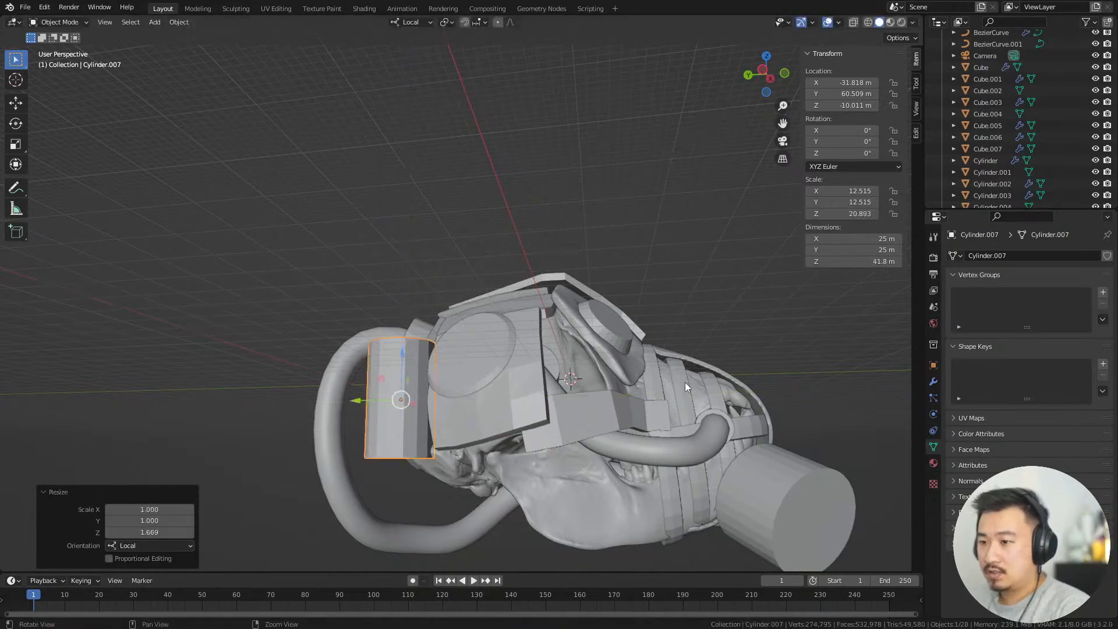
pyautogui.moveTo(685, 386); pyautogui.dragTo(699, 412, button='middle')
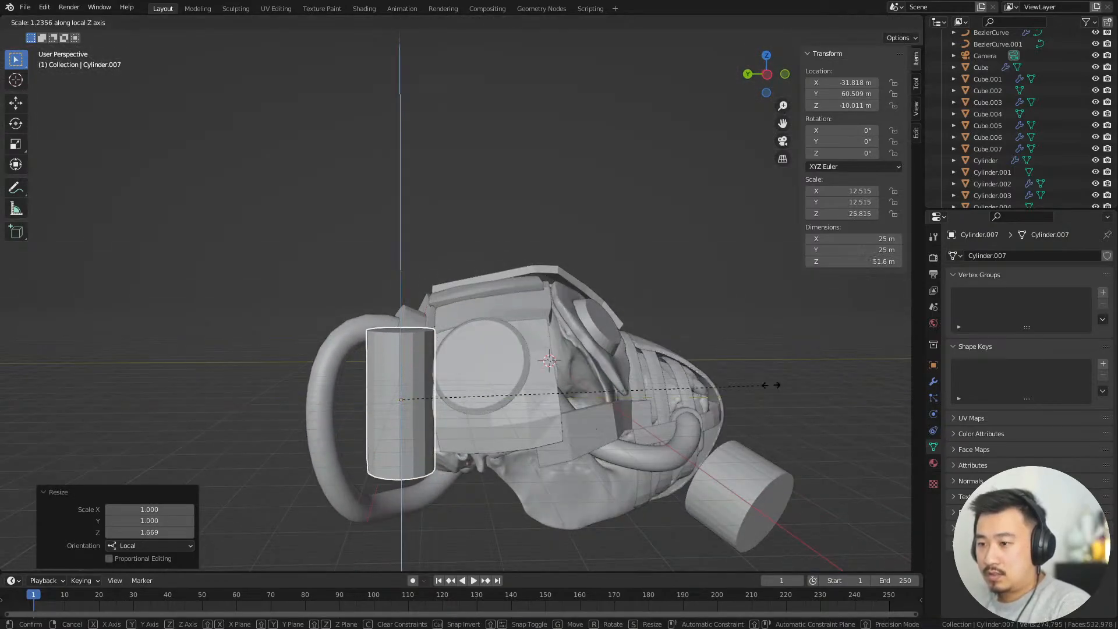
pyautogui.moveTo(723, 396); pyautogui.dragTo(798, 386, button='middle')
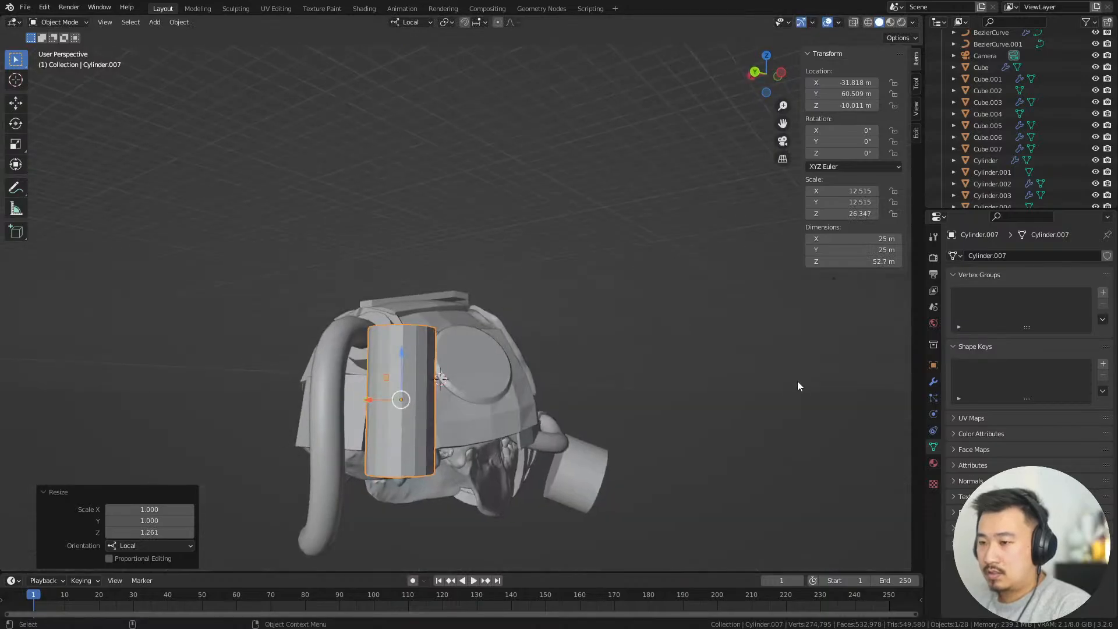
# Reposition the tall cylinder behind the head, next to the curved rear hose
pyautogui.moveTo(804, 345); pyautogui.dragTo(484, 400, button='middle')
pyautogui.scroll(3, 757, 418)
pyautogui.press('g')
pyautogui.click(715, 454)
pyautogui.press('g')
# Add one horizontal loop cut around the tall cylinder near its mid-height
pyautogui.press('Tab')
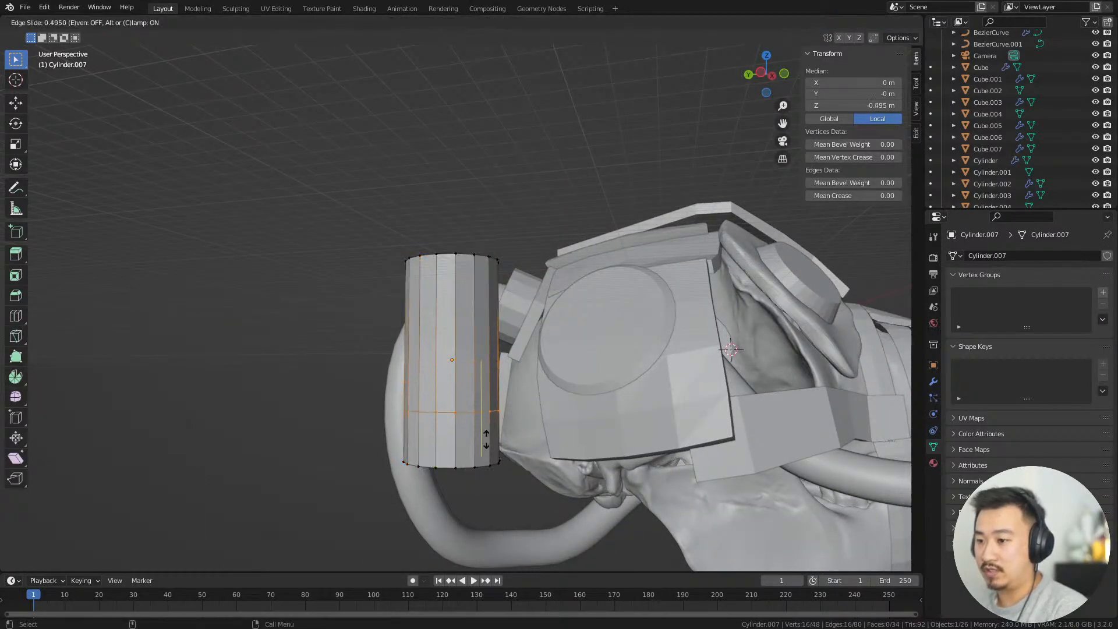
pyautogui.click(480, 405)
pyautogui.keyDown('alt'); pyautogui.moveTo(480, 404); pyautogui.dragTo(484, 445); pyautogui.keyUp('alt')
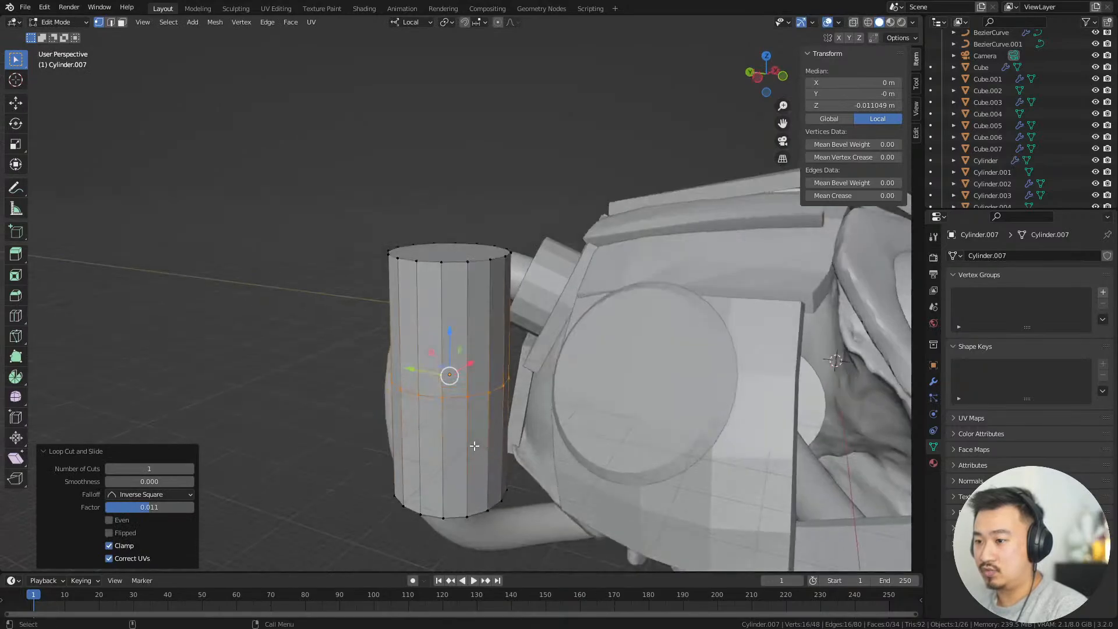
# Extrude the cylinder's lower side faces facing the head about 17 m towards it, locking the local Z axis
pyautogui.press('3')
pyautogui.click(477, 446)
pyautogui.moveTo(500, 447); pyautogui.dragTo(388, 501, button='middle')
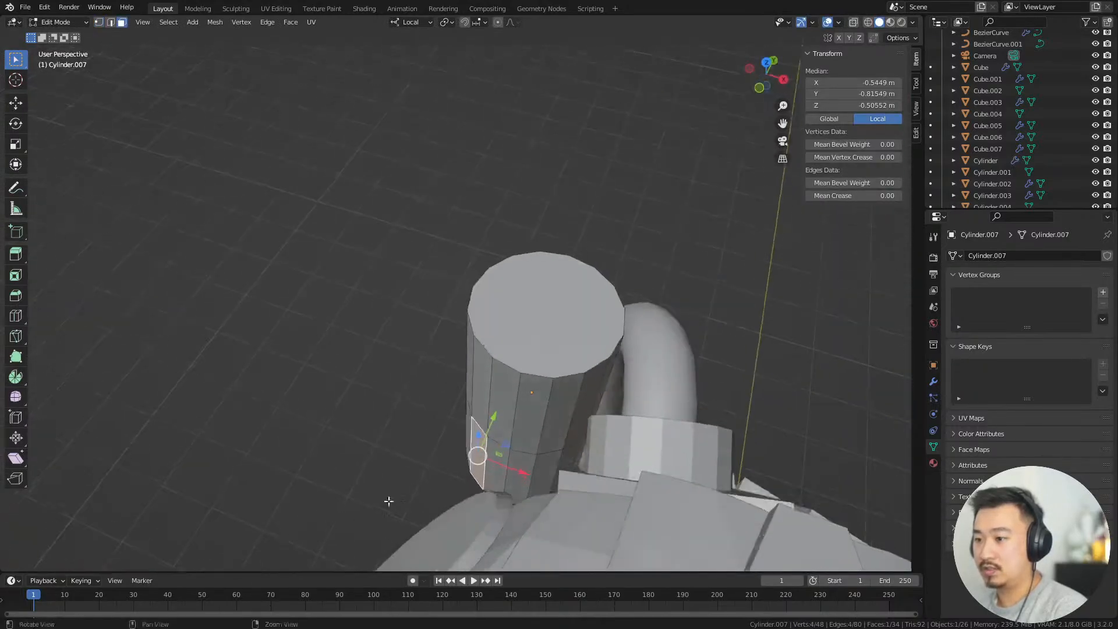
pyautogui.keyDown('ctrl'); pyautogui.click(577, 449); pyautogui.keyUp('ctrl')
pyautogui.moveTo(577, 449); pyautogui.dragTo(582, 431, button='middle')
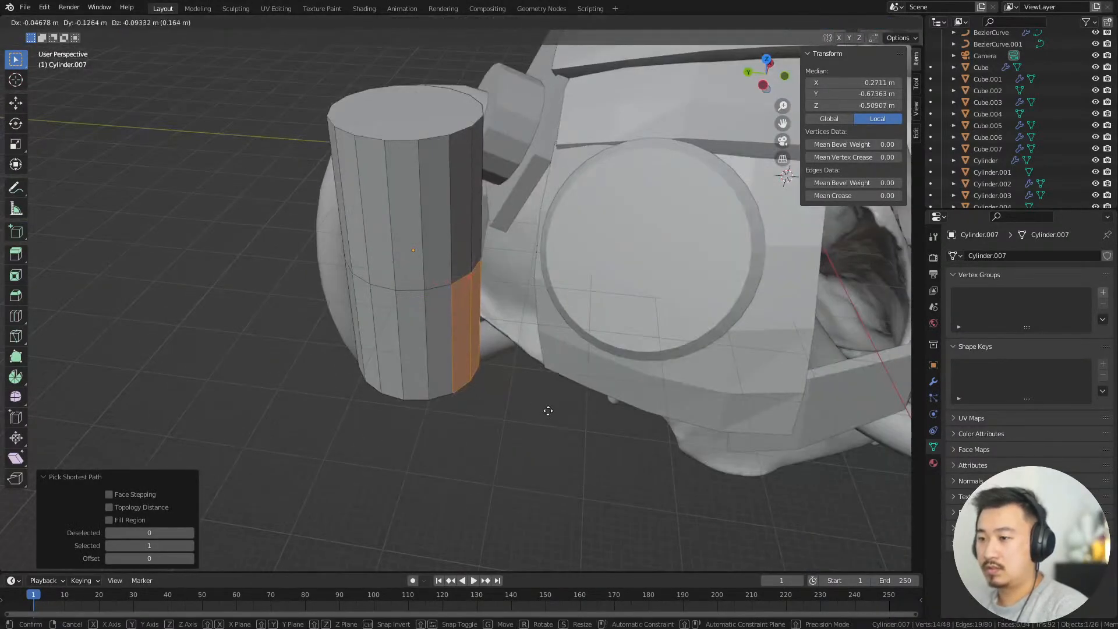
pyautogui.click(589, 424)
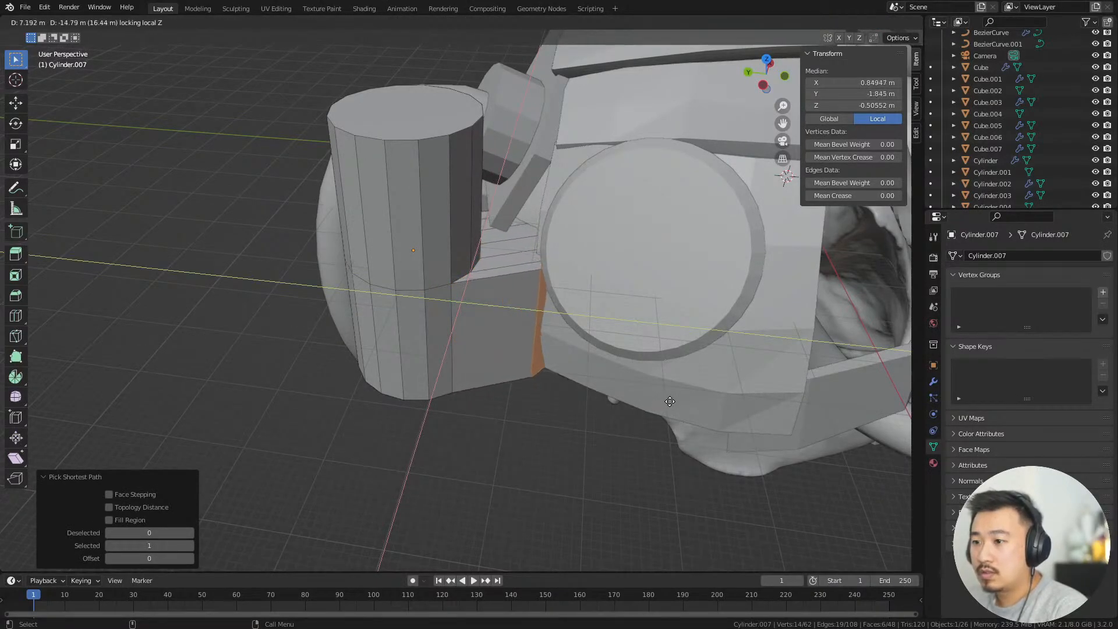
pyautogui.click(670, 402)
# Scale the extruded end faces by 1.524 with local Z locked, shift them against the head and rotate them 14.1° in the view
pyautogui.moveTo(669, 402); pyautogui.dragTo(681, 304, button='middle')
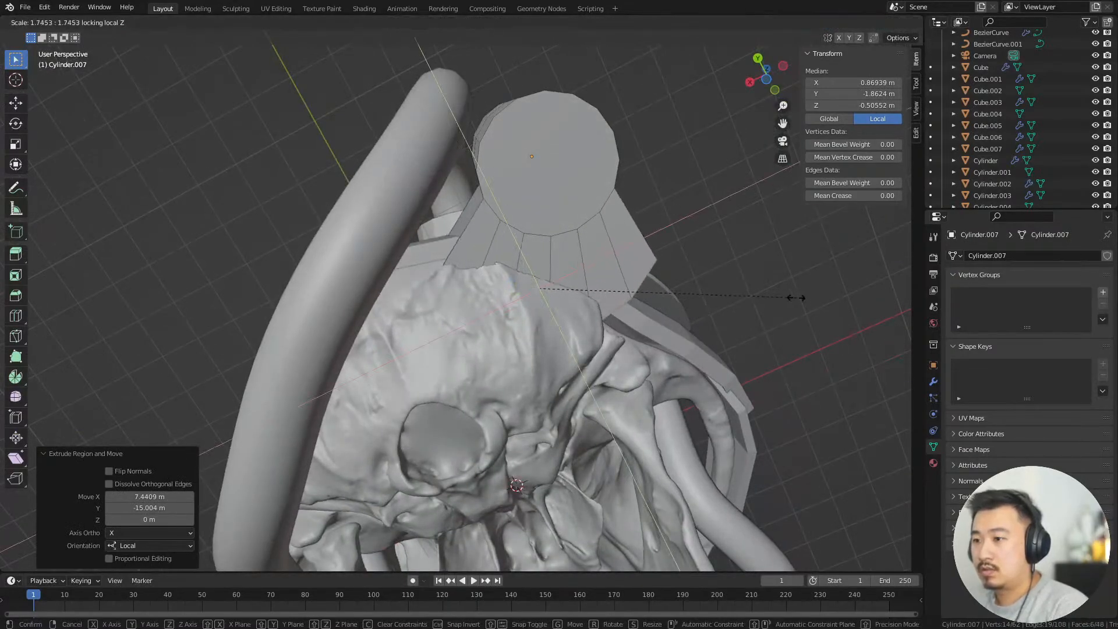
pyautogui.click(758, 305)
pyautogui.moveTo(758, 305); pyautogui.dragTo(749, 286, button='middle')
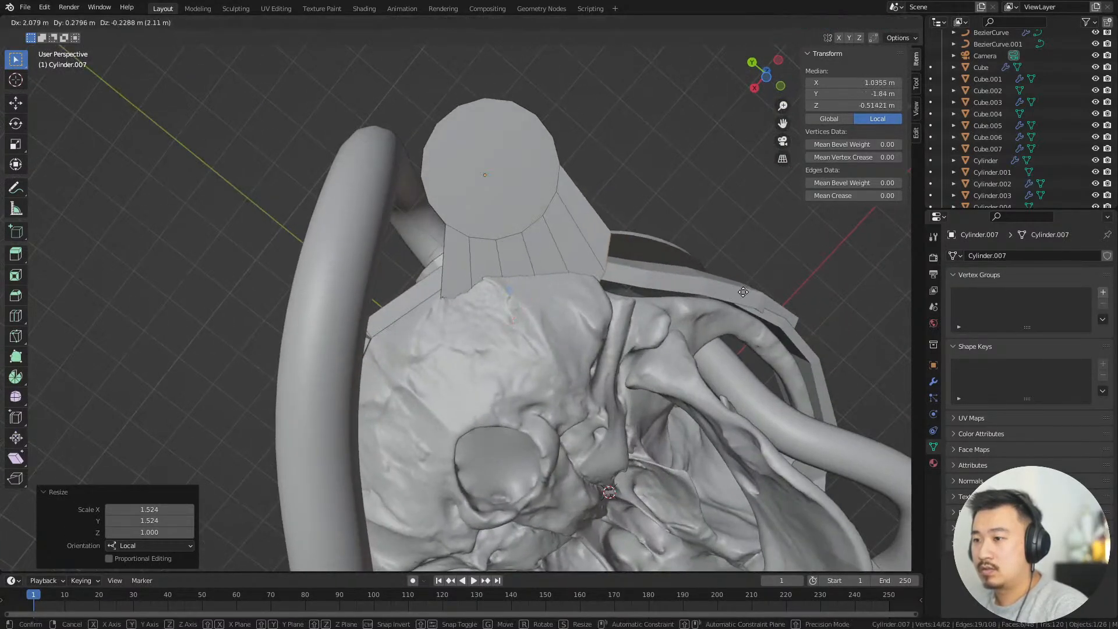
pyautogui.click(738, 241)
pyautogui.click(763, 274)
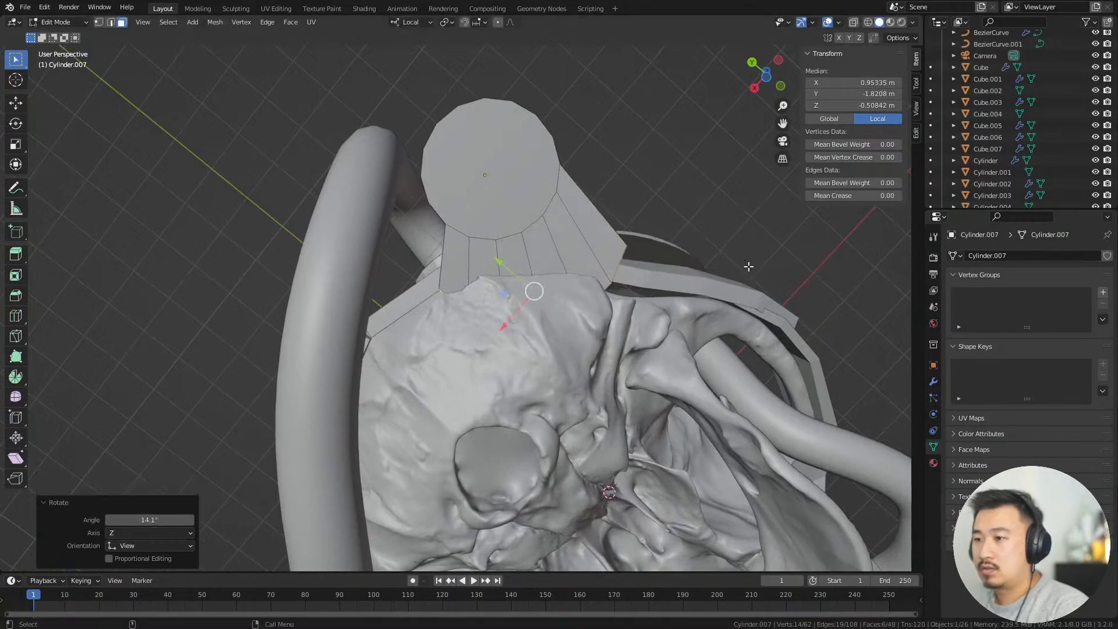
pyautogui.moveTo(763, 275); pyautogui.dragTo(494, 292, button='middle')
pyautogui.press('Tab')
pyautogui.click(494, 292)
pyautogui.press('Tab')
pyautogui.press('g')
pyautogui.press('z')
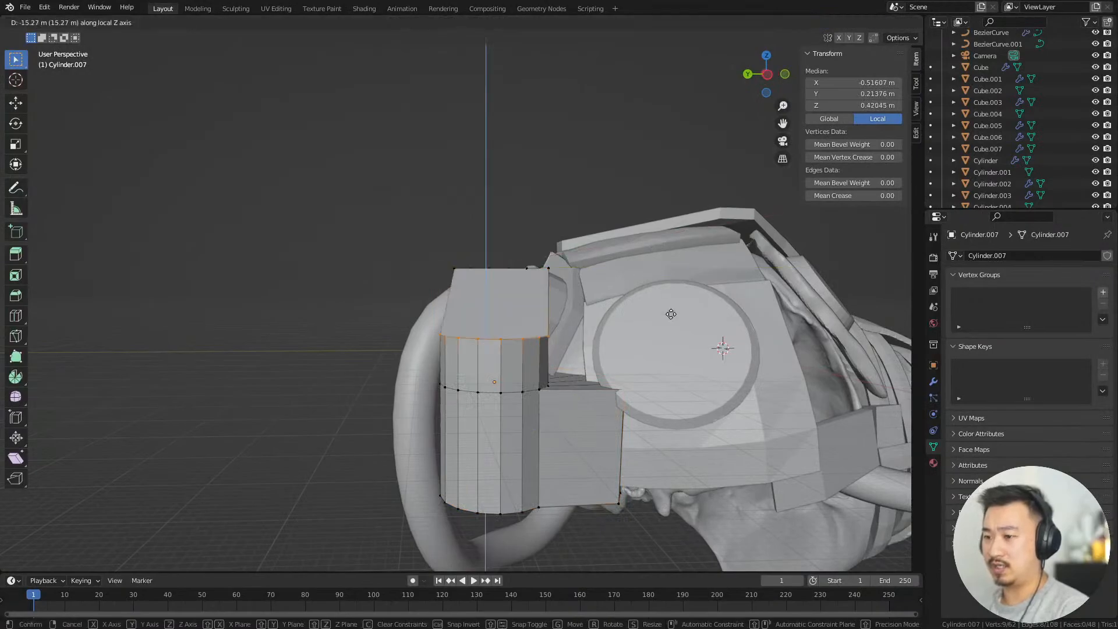
pyautogui.rightClick(671, 294)
# Lower the rear cylinder's top face along local Z until the part is about 35.9 m tall, and leave mesh editing
pyautogui.hotkey('shift', 'z')
pyautogui.hotkey('shift', 'z')
pyautogui.press('g')
pyautogui.press('z')
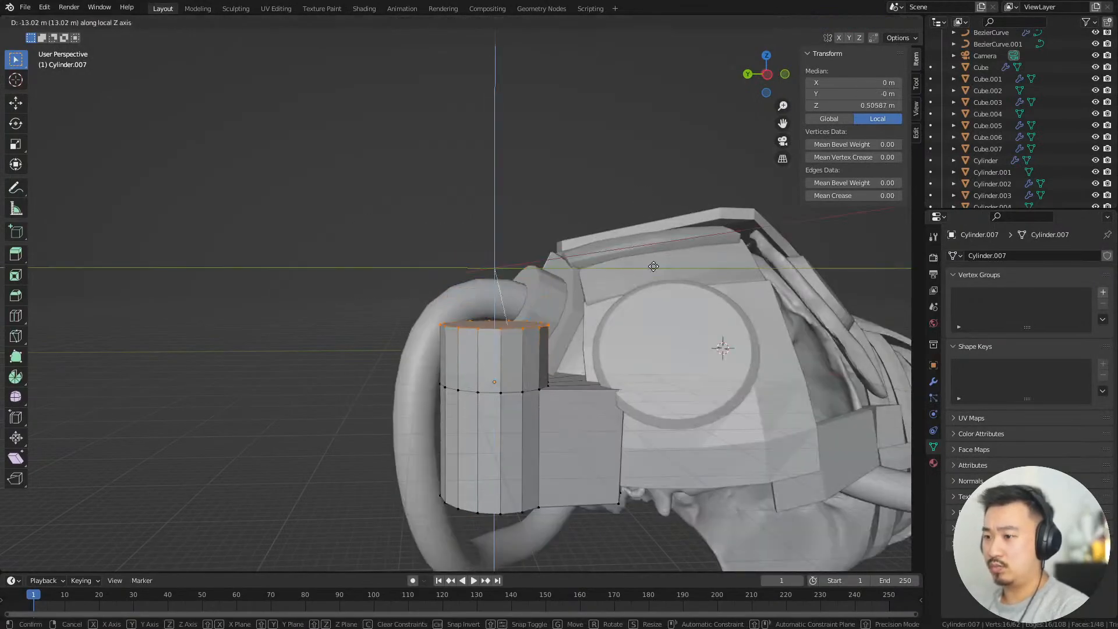
pyautogui.click(656, 286)
pyautogui.hotkey('alt', 'a')
pyautogui.press('Tab')
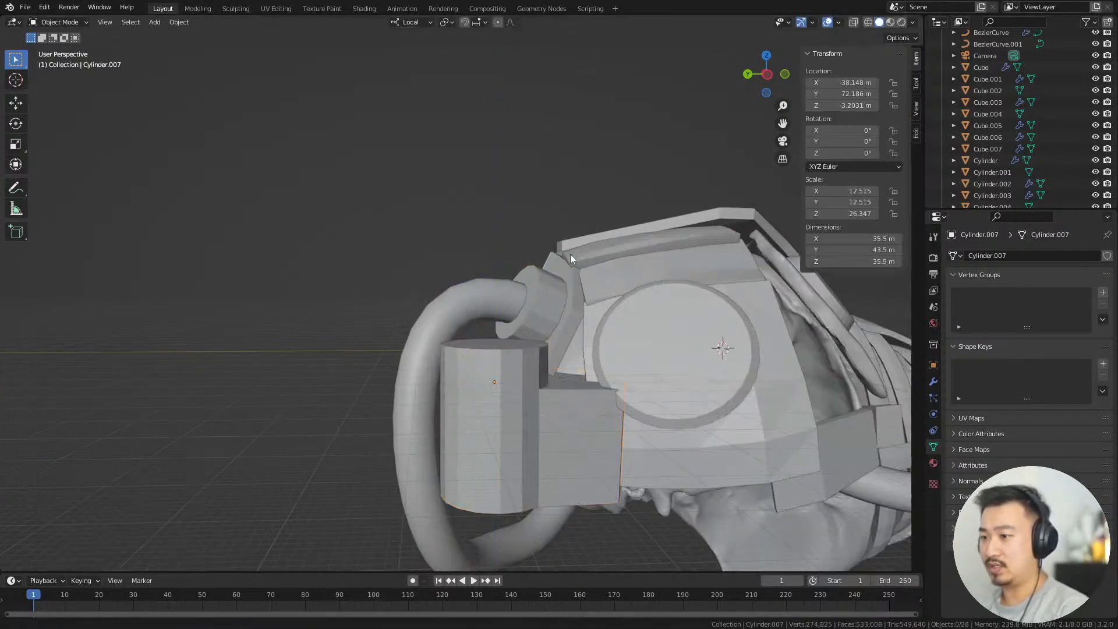
pyautogui.moveTo(570, 254); pyautogui.dragTo(519, 232, button='middle')
pyautogui.click(529, 391)
pyautogui.hotkey('shift', 'z')
pyautogui.hotkey('shift', 'z')
pyautogui.moveTo(514, 362)
pyautogui.mouseDown(button='middle')
pyautogui.moveTo(598, 500)
pyautogui.moveTo(522, 455)
pyautogui.moveTo(473, 442)
pyautogui.moveTo(558, 447)
pyautogui.moveTo(595, 383)
pyautogui.moveTo(574, 350)
pyautogui.moveTo(658, 472)
pyautogui.moveTo(651, 509)
pyautogui.moveTo(581, 515)
pyautogui.moveTo(589, 408)
pyautogui.moveTo(540, 432)
pyautogui.moveTo(610, 529)
pyautogui.moveTo(454, 260)
pyautogui.mouseUp(button='middle')
pyautogui.hotkey('alt', 'a')
pyautogui.moveTo(400, 202); pyautogui.dragTo(553, 420, button='middle')
# Duplicate the loose filter cylinder in front of the mask and place the copy, rotated, at the lower rear of the head
pyautogui.click(362, 299)
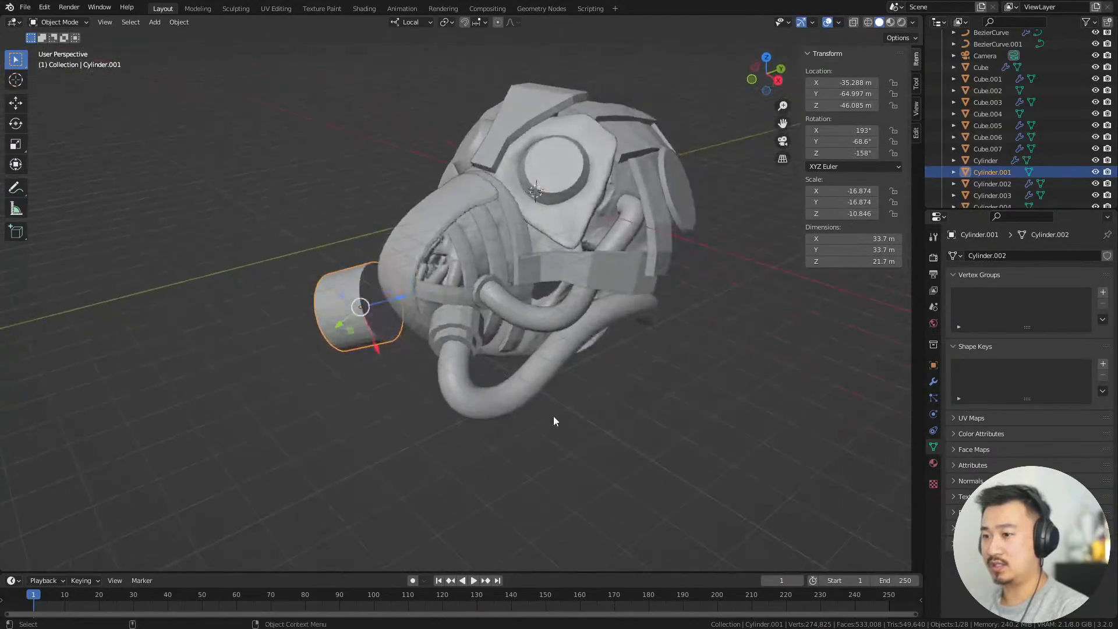
pyautogui.click(745, 326)
pyautogui.moveTo(745, 326); pyautogui.dragTo(513, 361, button='middle')
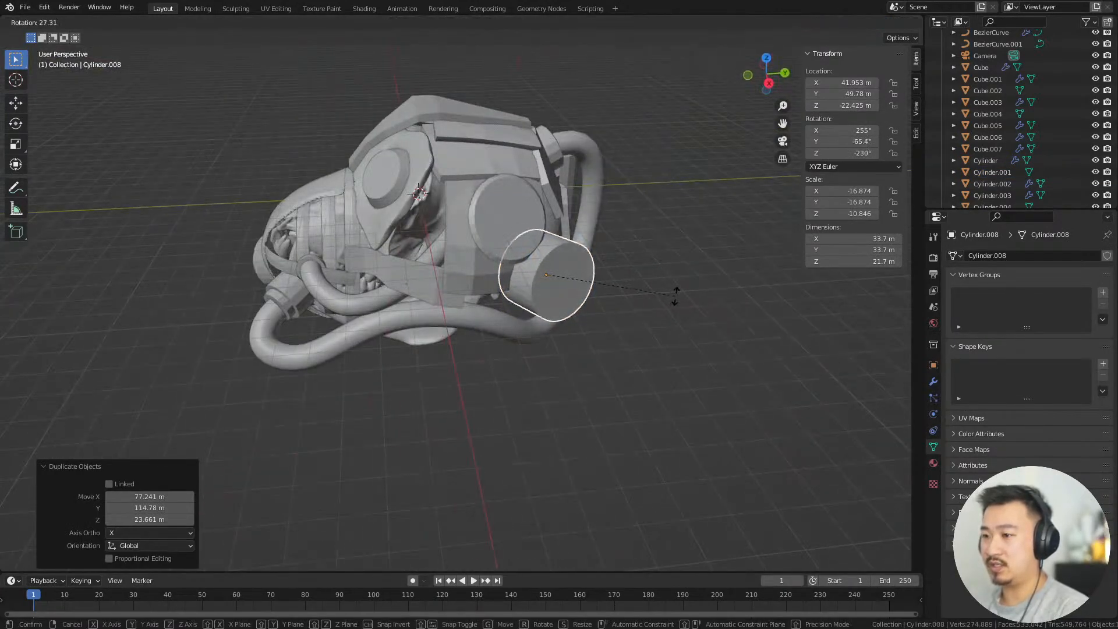
# Scale the duplicated cylinder uniformly by 1.52 and flatten it by 0.649 along its local Z axis
pyautogui.press('s')
pyautogui.click(662, 348)
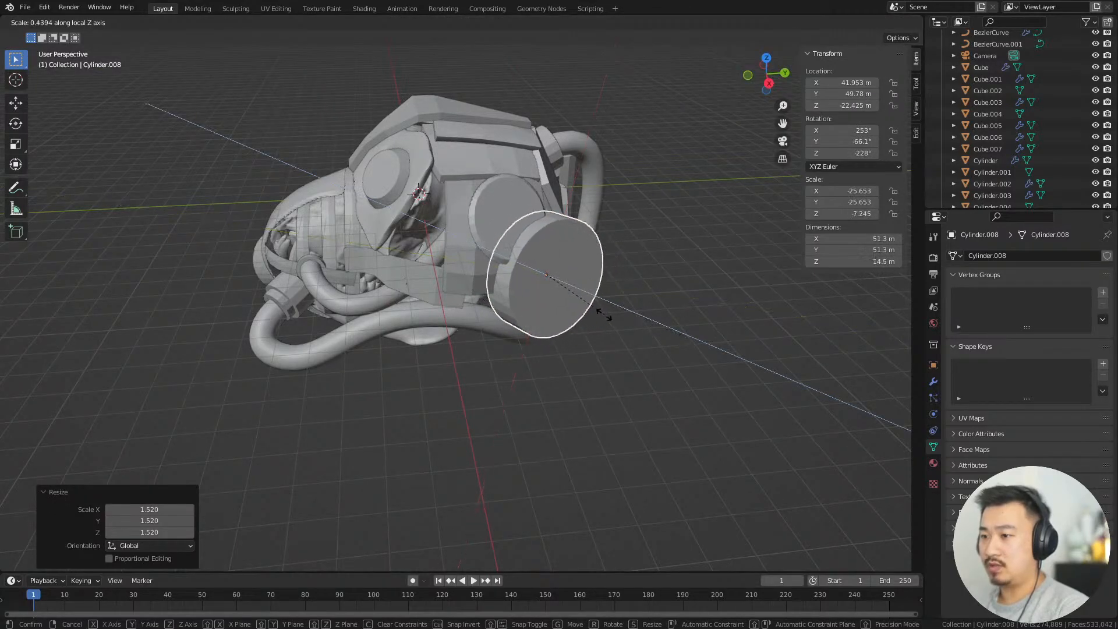
pyautogui.click(635, 329)
# Reposition and rotate the flattened cylinder so it tucks under the rear of the helmet beside the curved hose
pyautogui.moveTo(634, 329); pyautogui.dragTo(659, 215, button='middle')
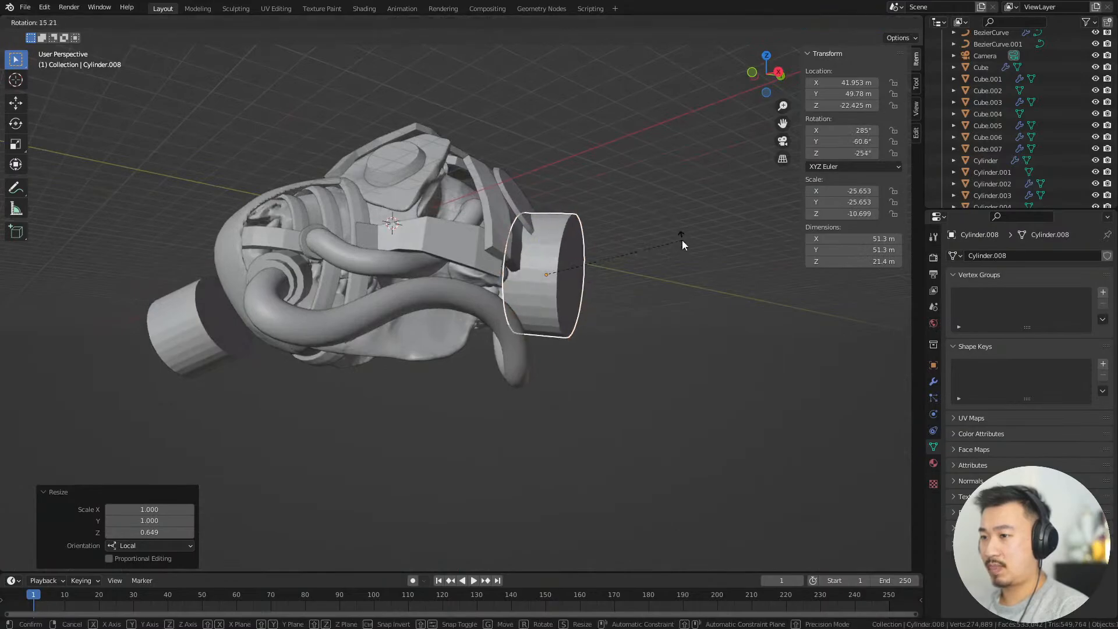
pyautogui.press('g')
pyautogui.click(682, 257)
pyautogui.moveTo(682, 257); pyautogui.dragTo(592, 298, button='middle')
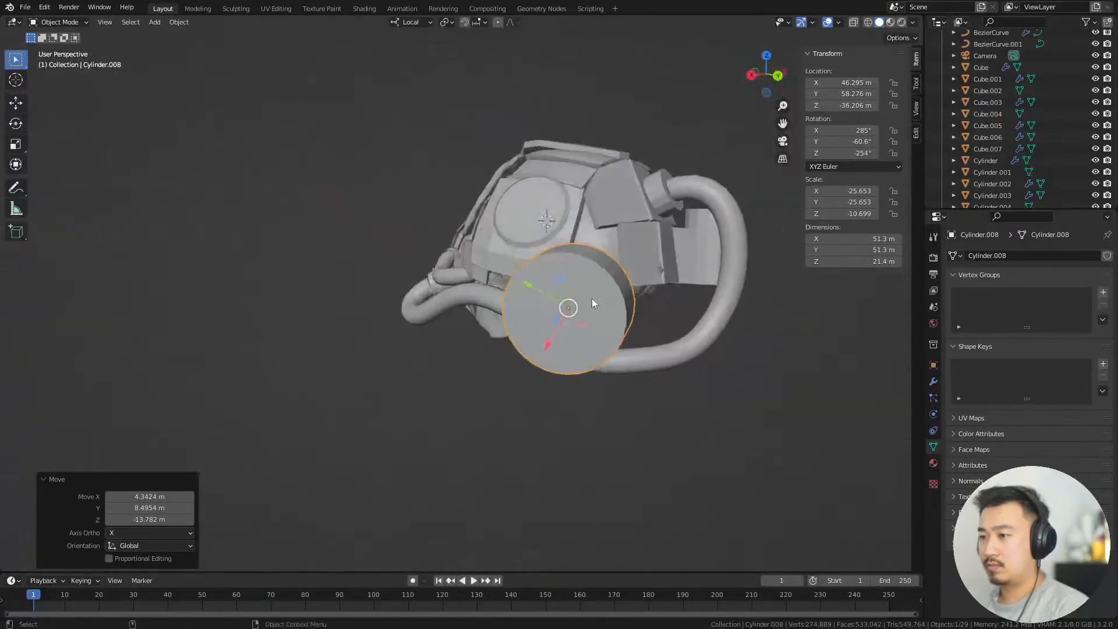
pyautogui.press('g')
pyautogui.moveTo(745, 383); pyautogui.dragTo(722, 477, button='middle')
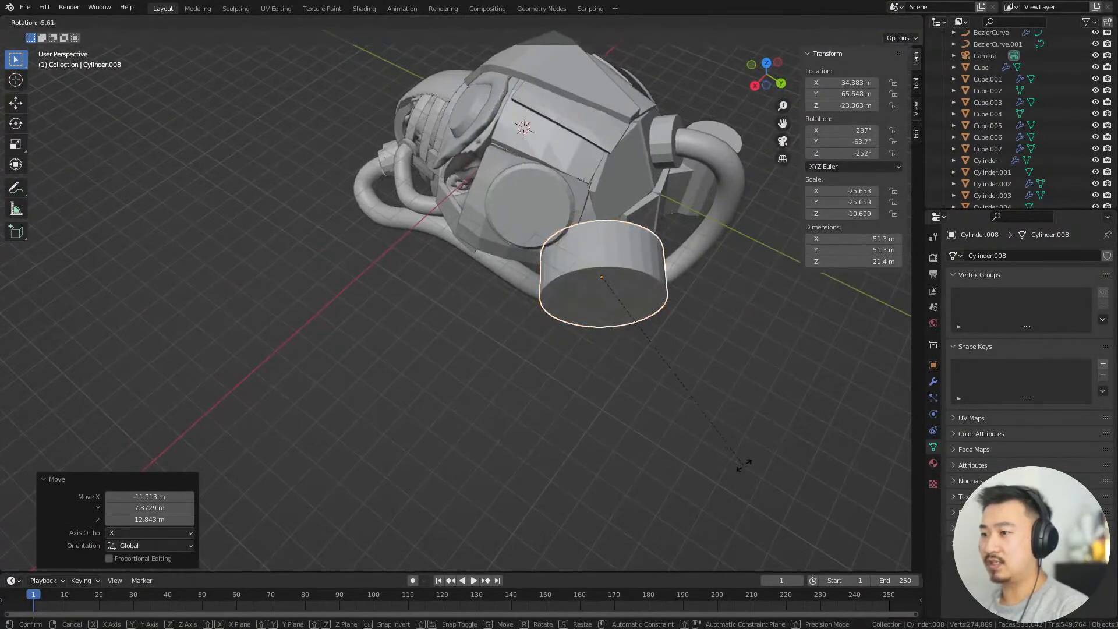
pyautogui.click(793, 417)
# Apply smooth shading to the long side strap below the eye piece
pyautogui.moveTo(789, 417); pyautogui.dragTo(664, 382, button='middle')
pyautogui.scroll(-1, 664, 377)
pyautogui.keyDown('shift'); pyautogui.moveTo(553, 349); pyautogui.dragTo(484, 418, button='middle'); pyautogui.keyUp('shift')
pyautogui.scroll(5, 685, 422)
pyautogui.click(604, 324)
pyautogui.rightClick(396, 446)
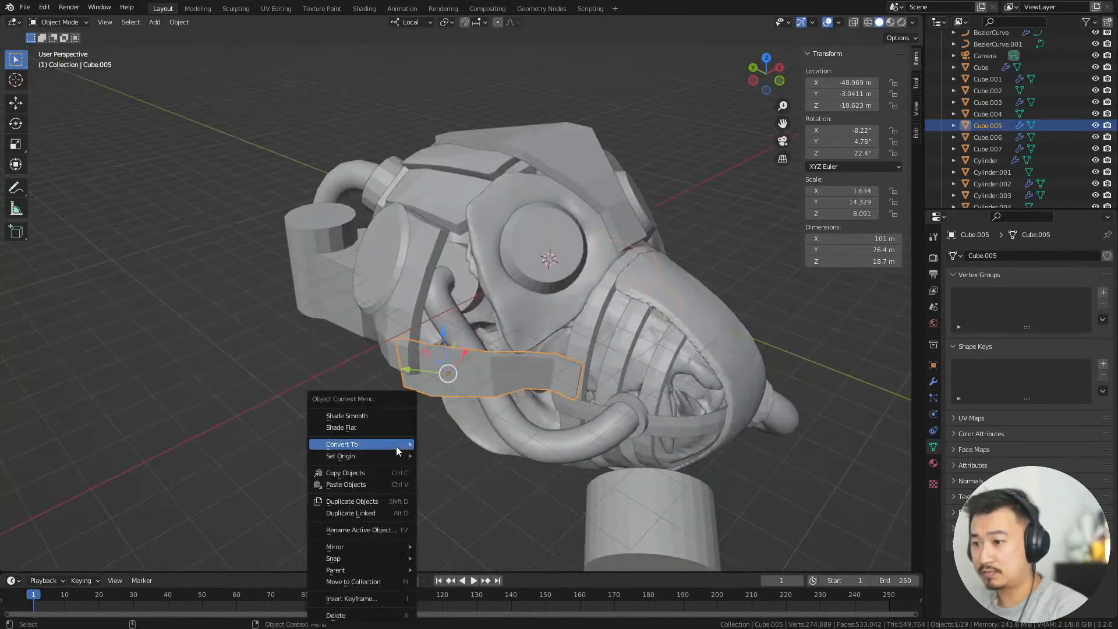
pyautogui.click(400, 417)
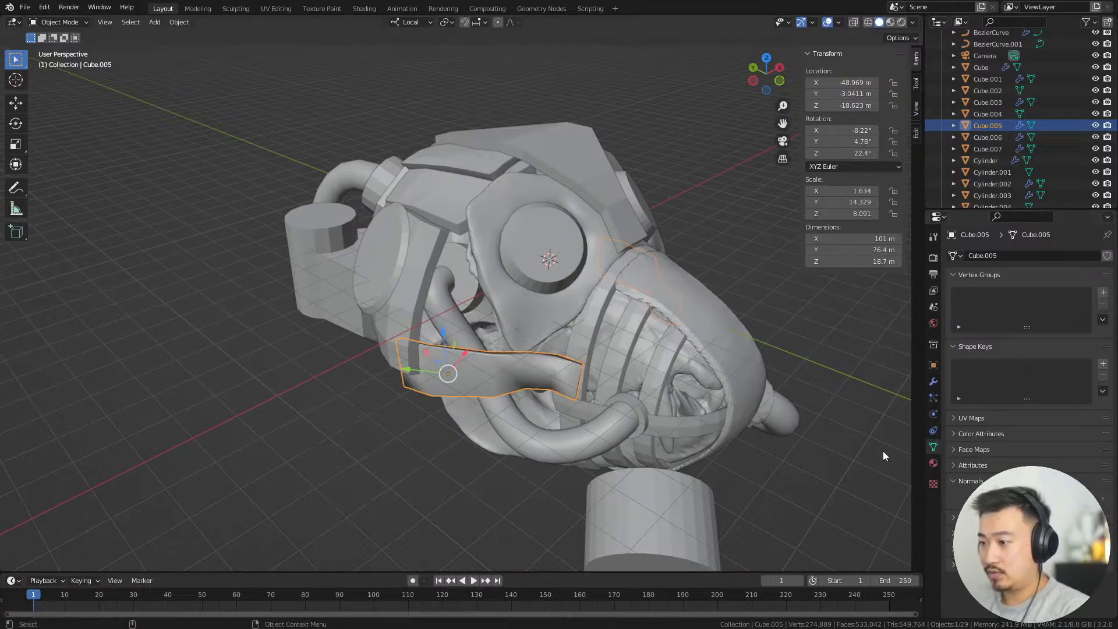
# Apply smooth shading to the large side armour plate behind the round ear disc
pyautogui.keyDown('alt'); pyautogui.moveTo(456, 400); pyautogui.dragTo(659, 400); pyautogui.keyUp('alt')
pyautogui.click(571, 404)
pyautogui.rightClick(420, 460)
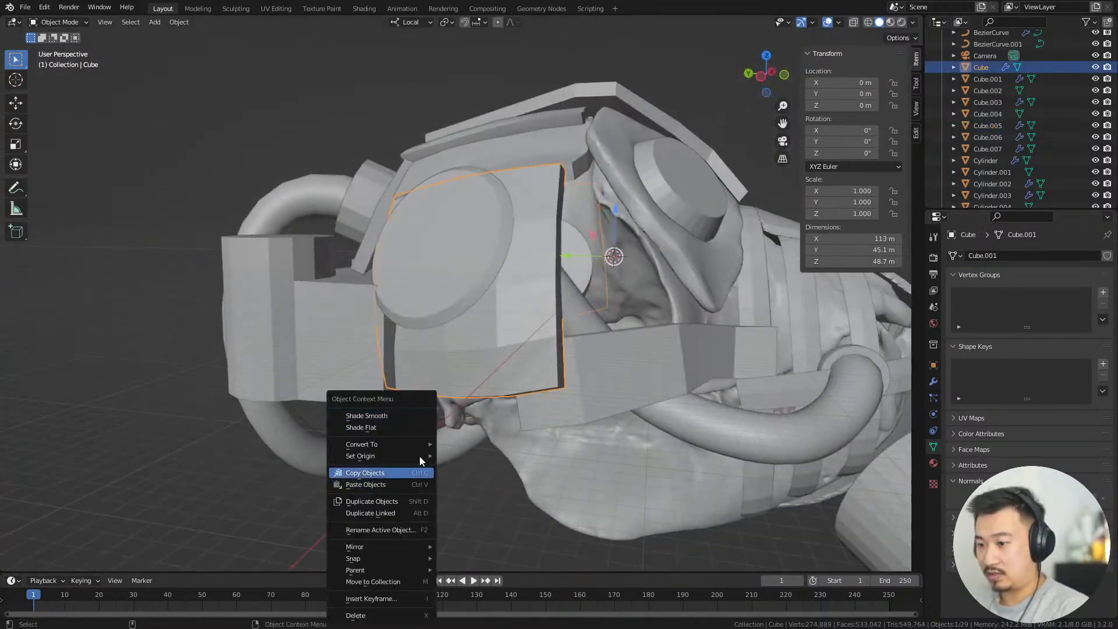
pyautogui.click(411, 417)
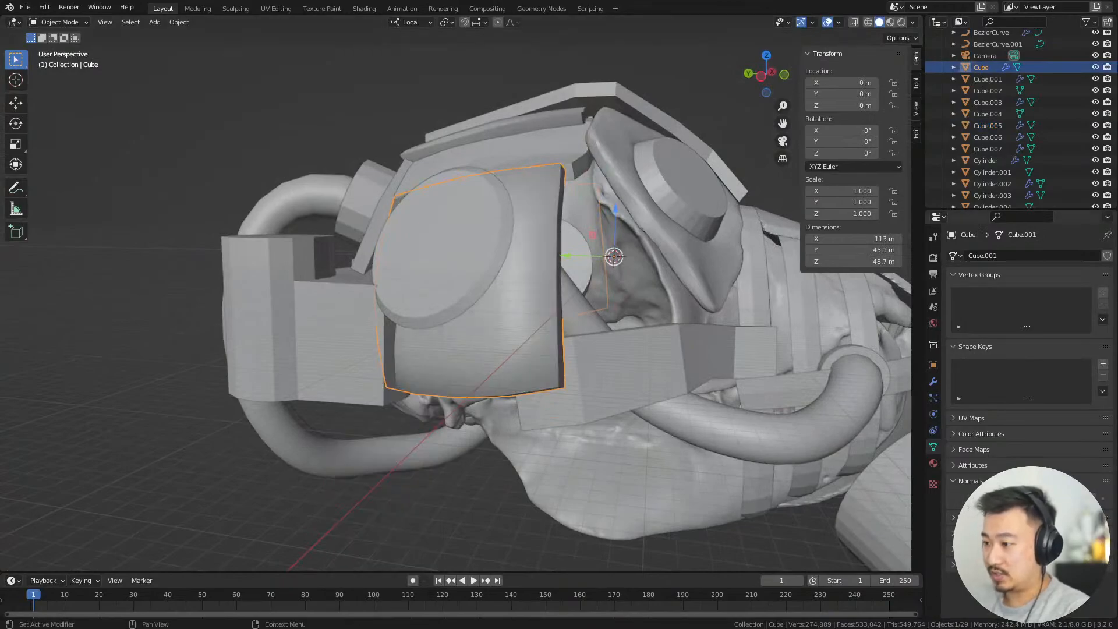
# Apply smooth shading to the two overlapping plates on the upper side of the helmet
pyautogui.keyDown('alt'); pyautogui.moveTo(677, 347); pyautogui.dragTo(477, 248); pyautogui.keyUp('alt')
pyautogui.click(456, 203)
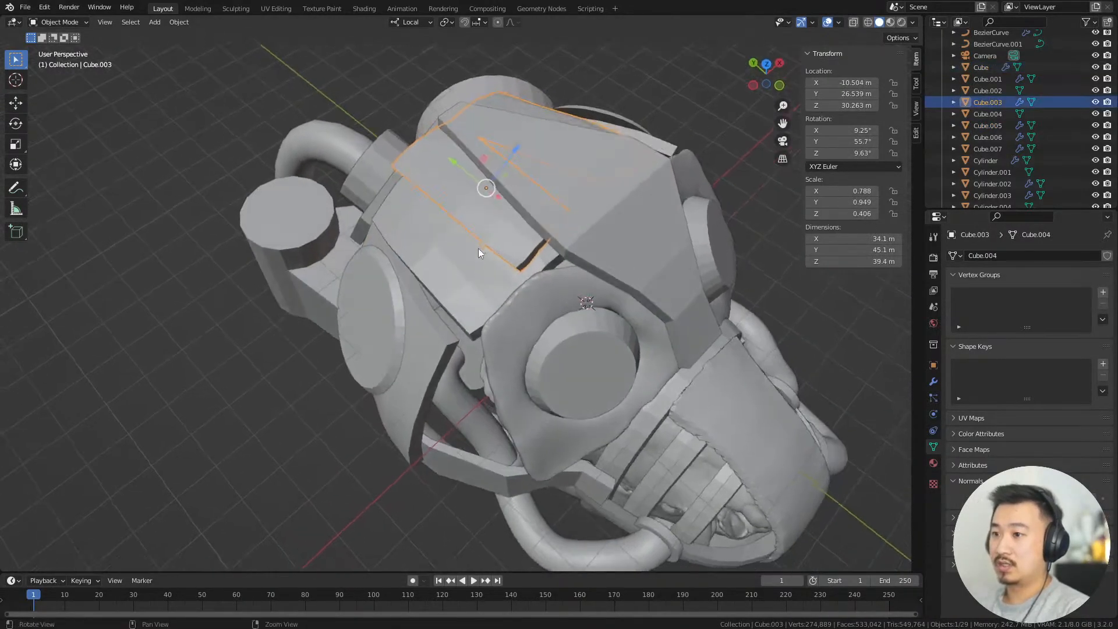
pyautogui.rightClick(823, 324)
pyautogui.click(829, 333)
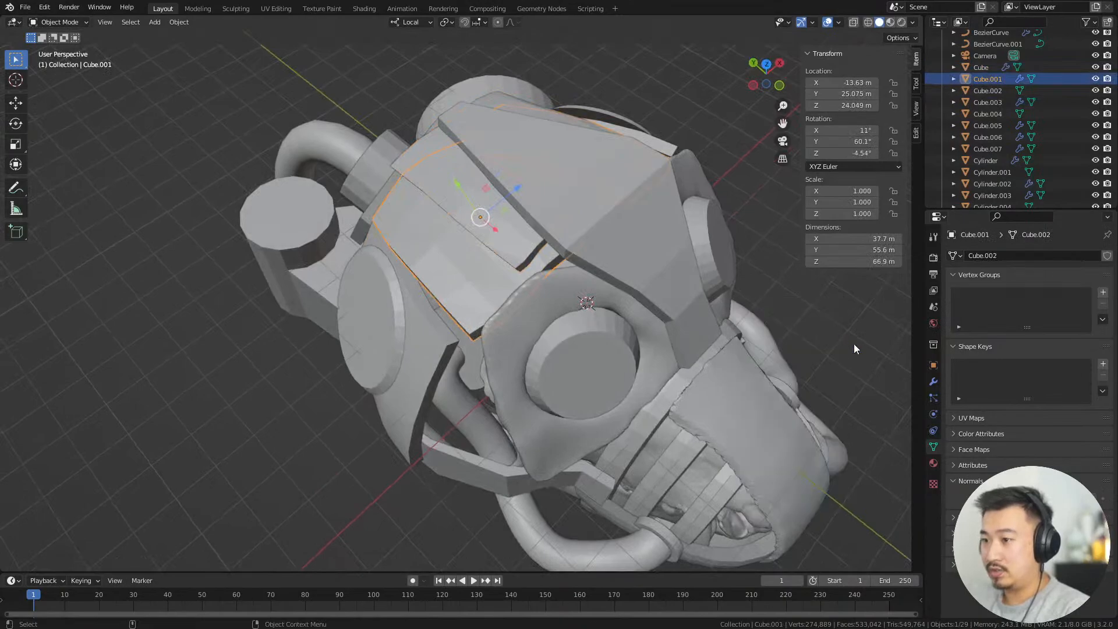
pyautogui.rightClick(804, 309)
pyautogui.click(805, 305)
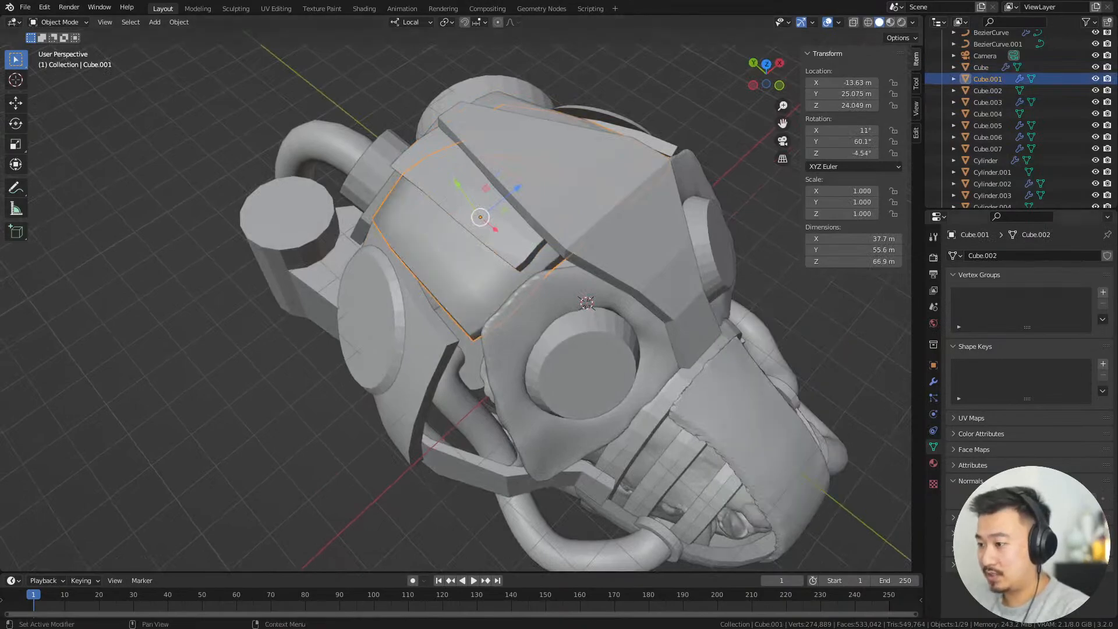
pyautogui.rightClick(807, 315)
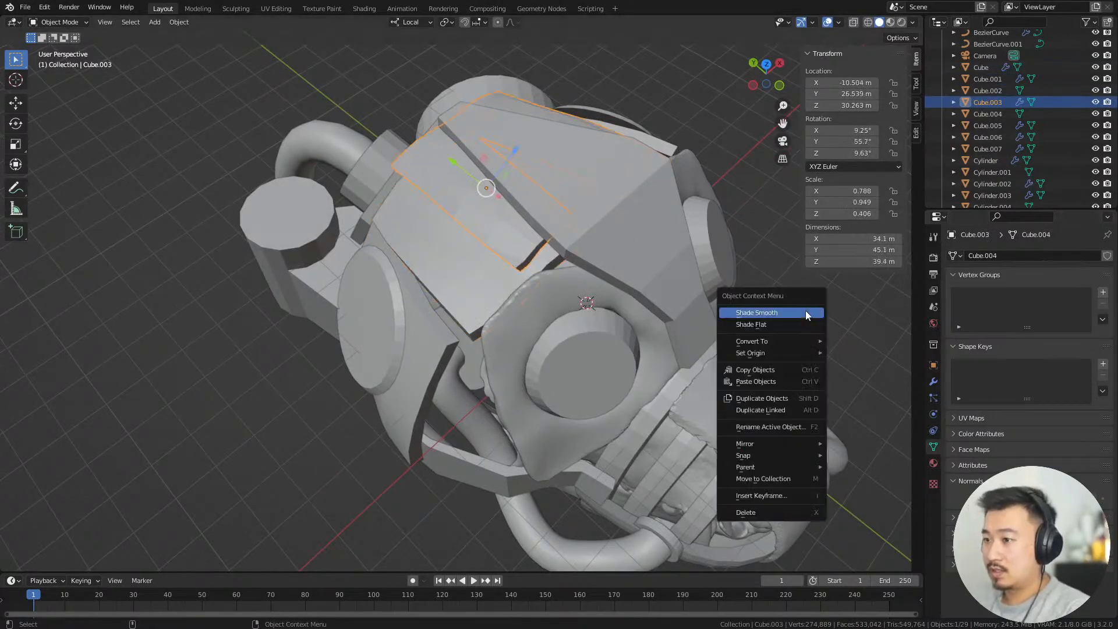
pyautogui.click(805, 312)
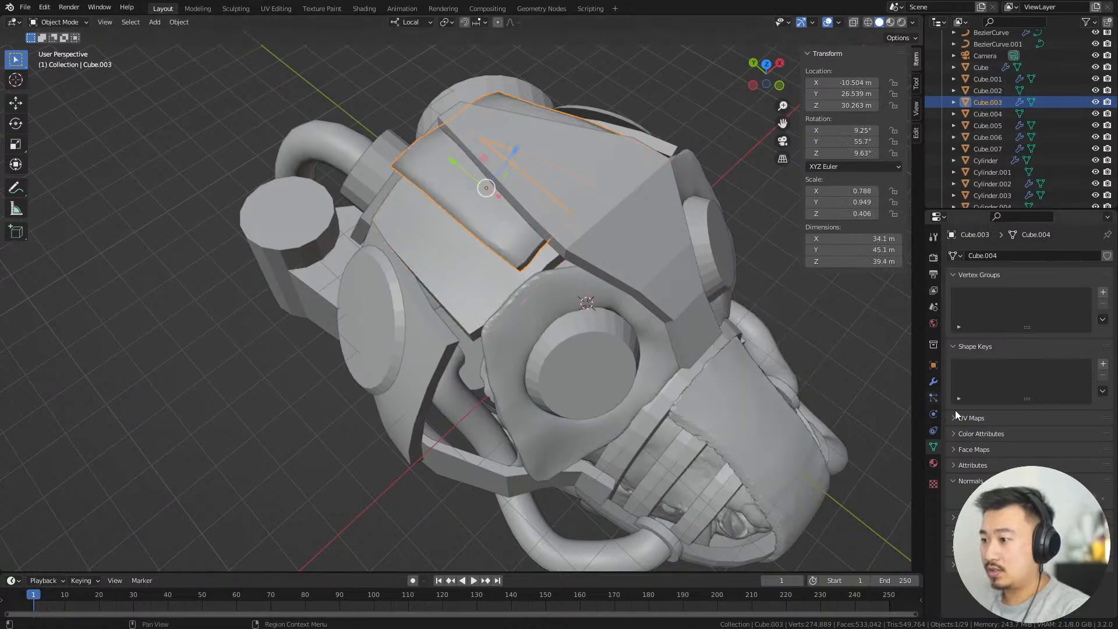
pyautogui.click(788, 313)
# Apply smooth shading to the central armour plate on the crown of the helmet
pyautogui.keyDown('shift'); pyautogui.moveTo(713, 249); pyautogui.dragTo(676, 344, button='middle'); pyautogui.keyUp('shift')
pyautogui.scroll(-2, 737, 332)
pyautogui.scroll(-2, 675, 280)
pyautogui.scroll(2, 640, 329)
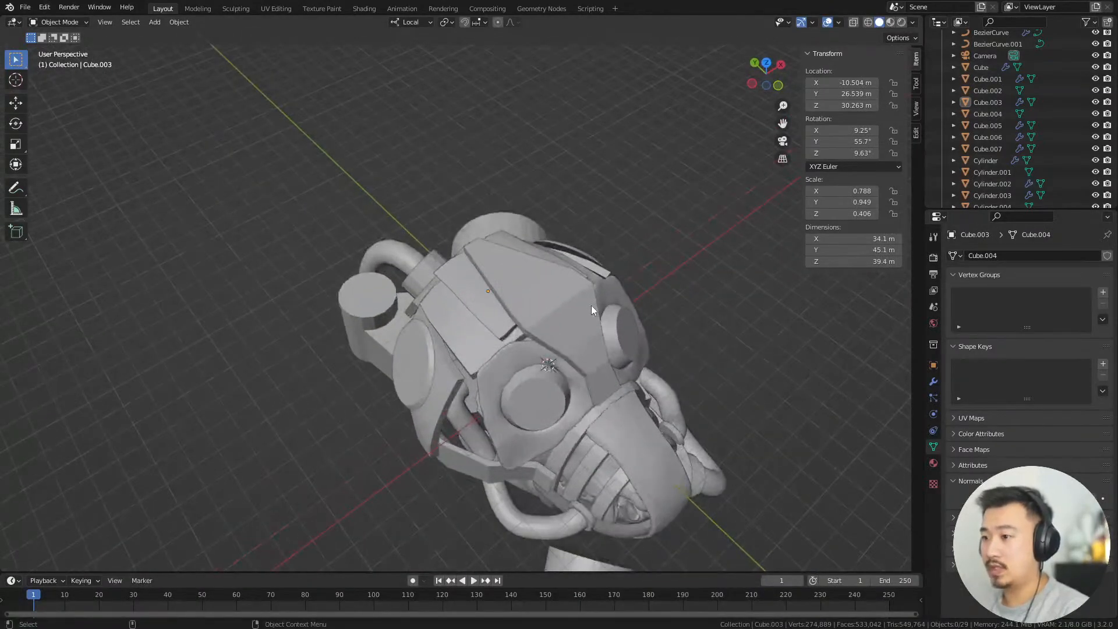
pyautogui.click(591, 306)
pyautogui.rightClick(719, 323)
pyautogui.click(716, 324)
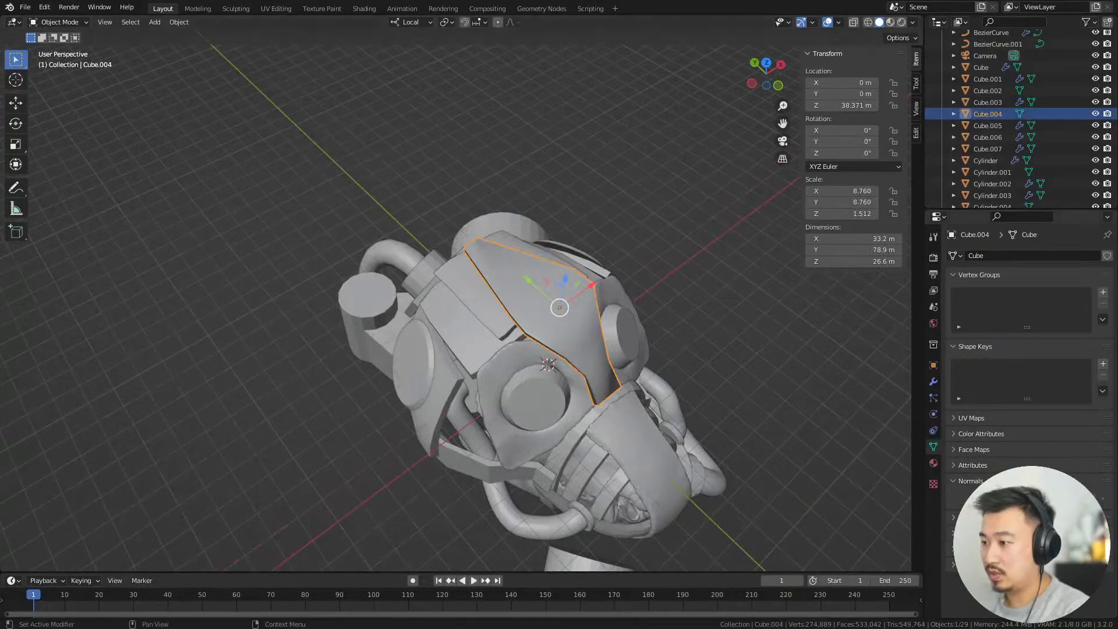
pyautogui.click(793, 402)
# Add one centred loop cut across the crown plate's front slope, just ahead of its bend
pyautogui.moveTo(792, 401); pyautogui.dragTo(868, 353, button='middle')
pyautogui.scroll(3, 729, 363)
pyautogui.click(655, 238)
pyautogui.moveTo(645, 239); pyautogui.dragTo(616, 260, button='middle')
pyautogui.scroll(4, 658, 312)
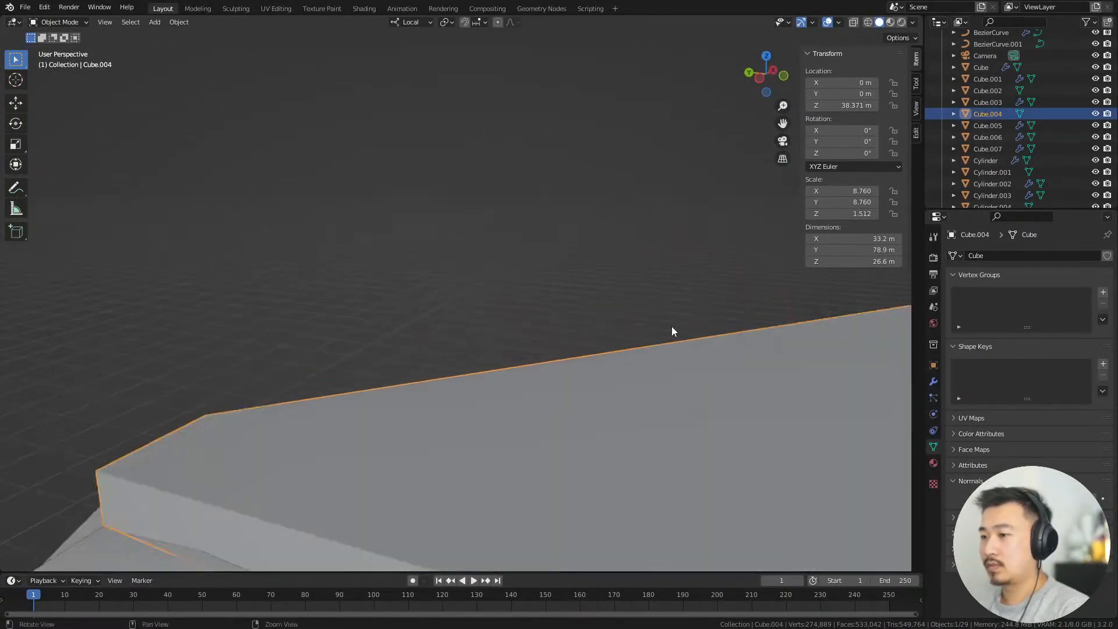
pyautogui.scroll(-2, 663, 318)
pyautogui.moveTo(662, 319); pyautogui.dragTo(693, 400, button='middle')
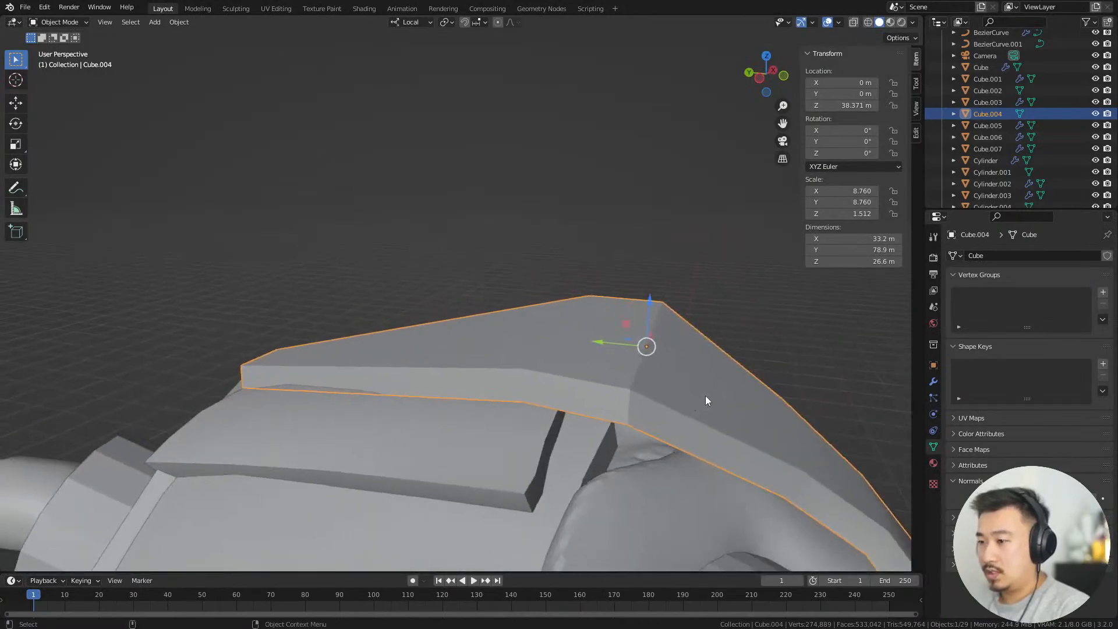
pyautogui.press('Tab')
pyautogui.hotkey('ctrl', 'r')
pyautogui.click(714, 350)
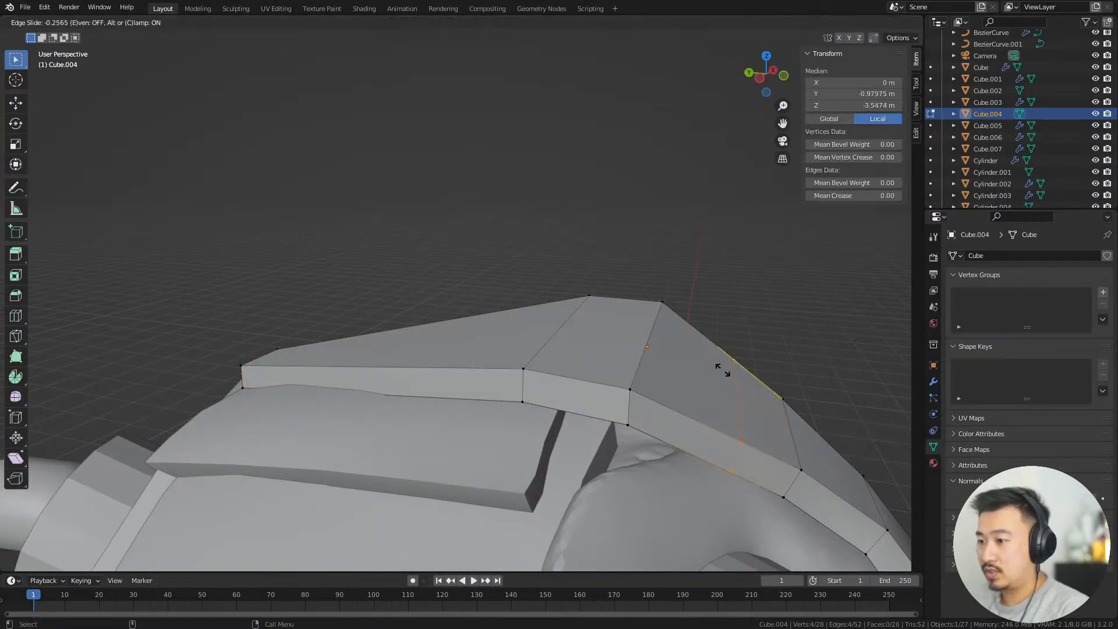
pyautogui.rightClick(724, 370)
# Adjust the edge loop at the crown plate's bend to soften the change in slope
pyautogui.moveTo(743, 312); pyautogui.dragTo(751, 296, button='middle')
pyautogui.hotkey('shift', 'z')
pyautogui.keyDown('alt'); pyautogui.click(646, 344); pyautogui.keyUp('alt')
pyautogui.hotkey('shift', 'z')
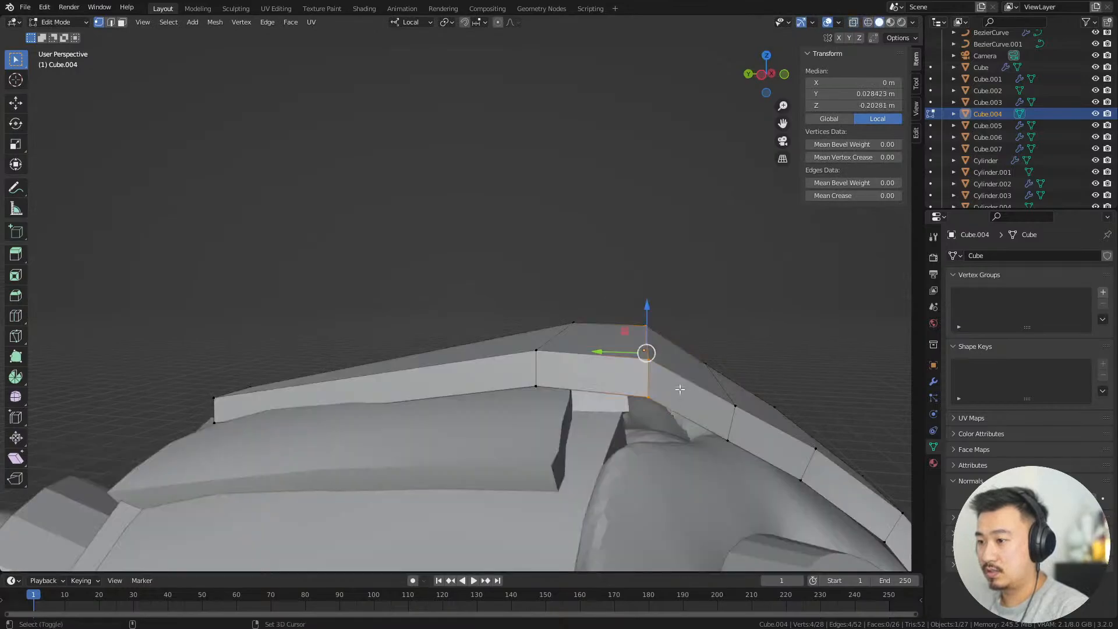
pyautogui.click(711, 312)
pyautogui.moveTo(725, 326); pyautogui.dragTo(727, 317, button='middle')
pyautogui.moveTo(565, 296); pyautogui.dragTo(576, 296, button='middle')
# Reposition the crown plate's next edge loop towards the rear to even out the curve, and leave mesh editing
pyautogui.click(506, 290)
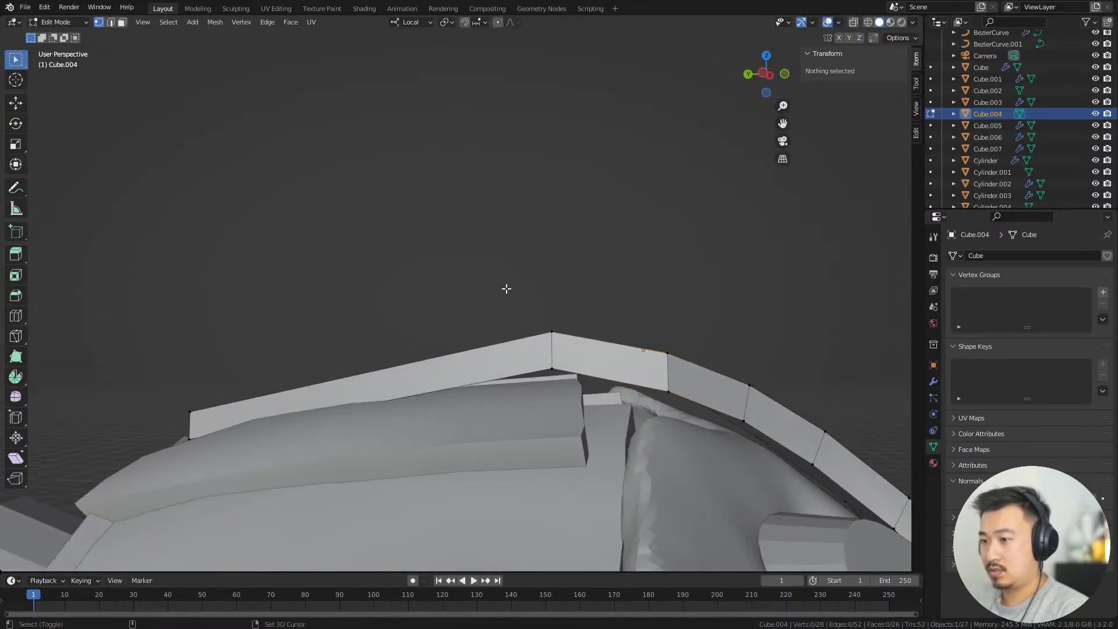
pyautogui.hotkey('shift', 'z')
pyautogui.moveTo(506, 293); pyautogui.dragTo(580, 388)
pyautogui.hotkey('shift', 'z')
pyautogui.press('g')
pyautogui.moveTo(677, 280); pyautogui.dragTo(701, 308, button='middle')
pyautogui.click(683, 287)
pyautogui.click(703, 303)
pyautogui.keyDown('shift'); pyautogui.moveTo(712, 305); pyautogui.dragTo(725, 362, button='middle'); pyautogui.keyUp('shift')
pyautogui.scroll(-3, 704, 295)
pyautogui.press('Tab')
pyautogui.scroll(-3, 685, 300)
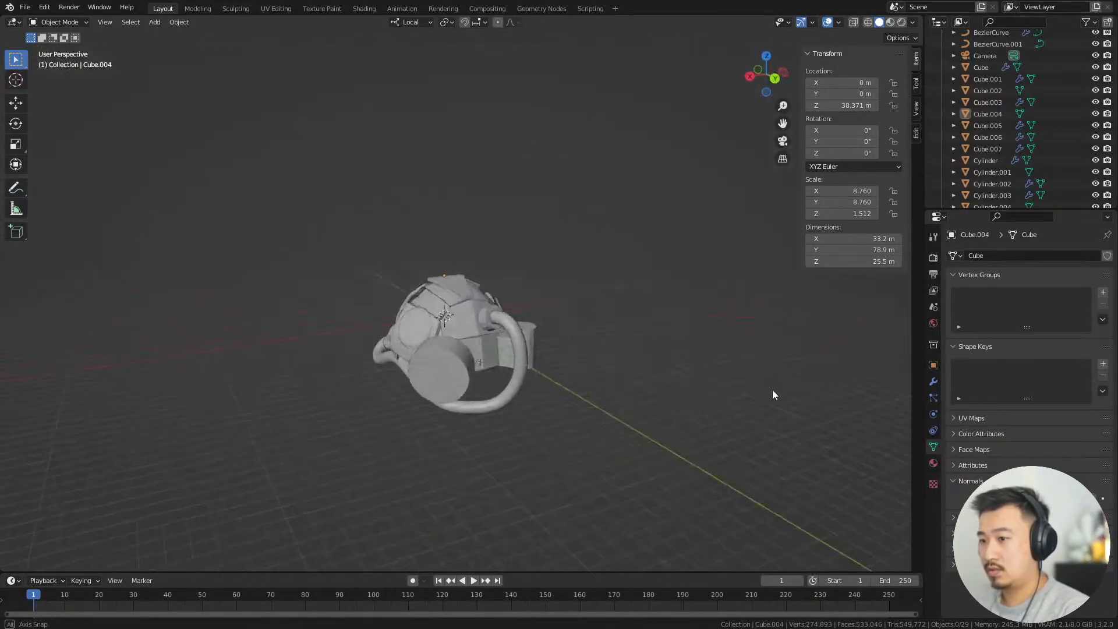
pyautogui.moveTo(772, 390); pyautogui.dragTo(460, 397, button='middle')
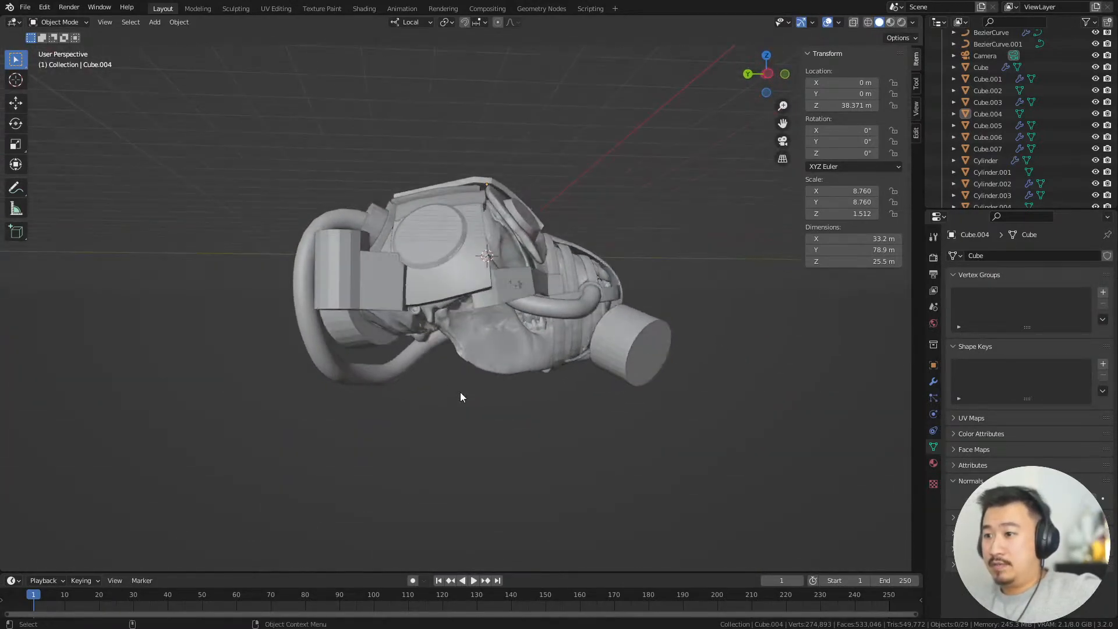
pyautogui.moveTo(706, 367); pyautogui.dragTo(488, 262, button='middle')
pyautogui.moveTo(483, 353); pyautogui.dragTo(539, 332, button='middle')
# Switch to the reference image board and enlarge its window over the viewport
pyautogui.hotkey('alt', 'Tab')
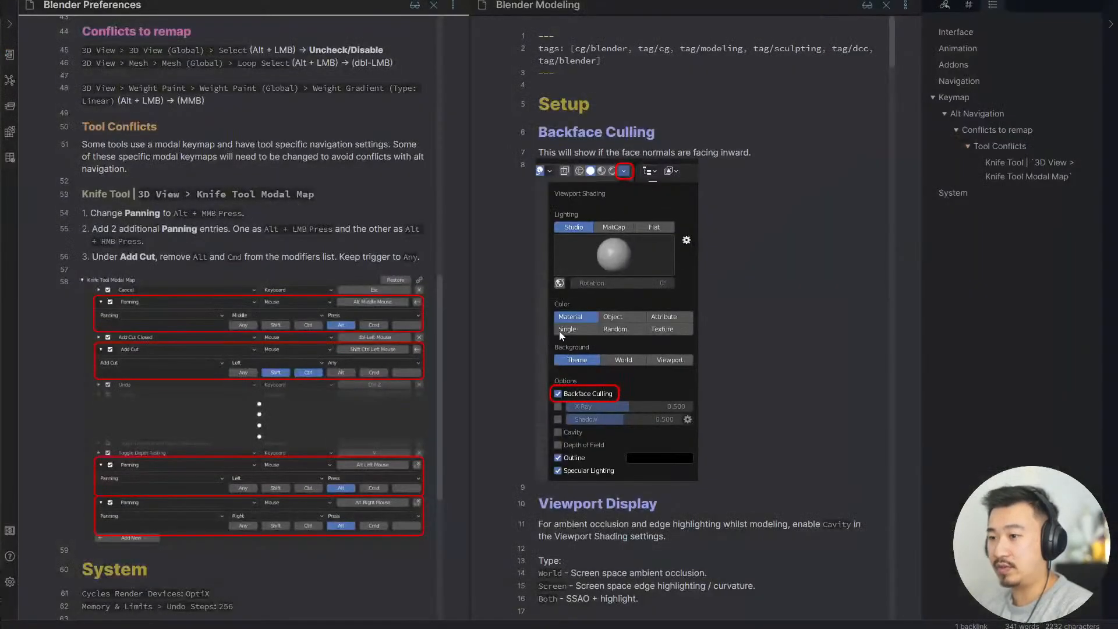
pyautogui.hotkey('alt', 'Tab')
pyautogui.hotkey('alt', 'Tab')
pyautogui.click(834, 233)
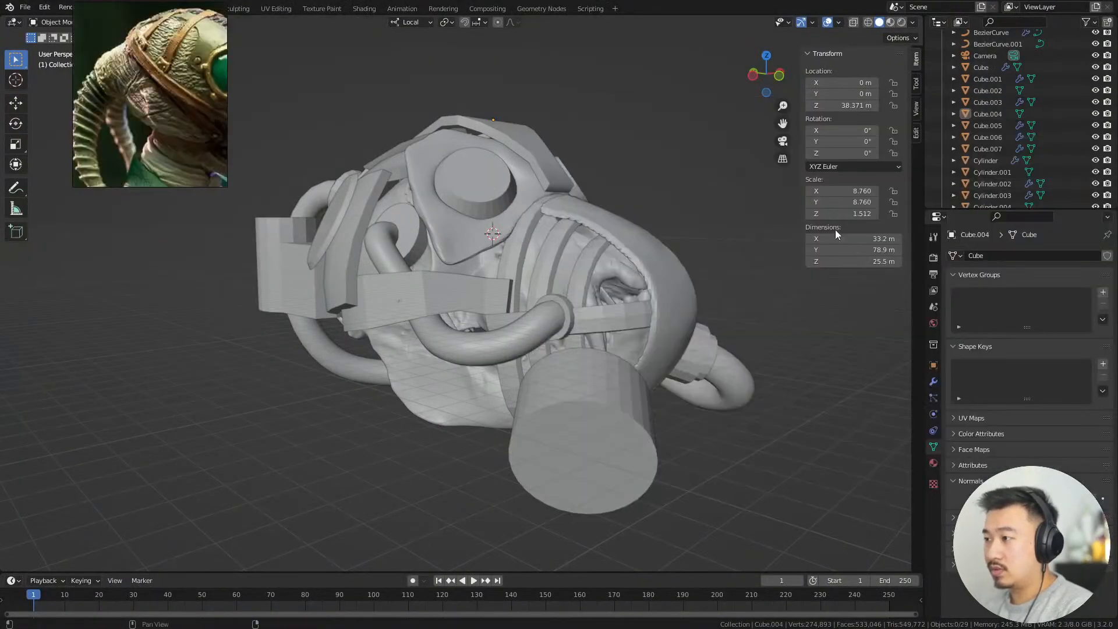
pyautogui.moveTo(227, 185); pyautogui.dragTo(626, 488)
# Examine the reference photos of steampunk and sci-fi gas masks for their filters, hoses and armour details
pyautogui.scroll(-4, 431, 341)
pyautogui.moveTo(403, 336); pyautogui.dragTo(283, 182, button='middle')
pyautogui.scroll(-3, 425, 372)
pyautogui.moveTo(415, 301); pyautogui.dragTo(269, 298, button='middle')
pyautogui.moveTo(436, 194); pyautogui.dragTo(479, 333, button='middle')
pyautogui.scroll(5, 449, 303)
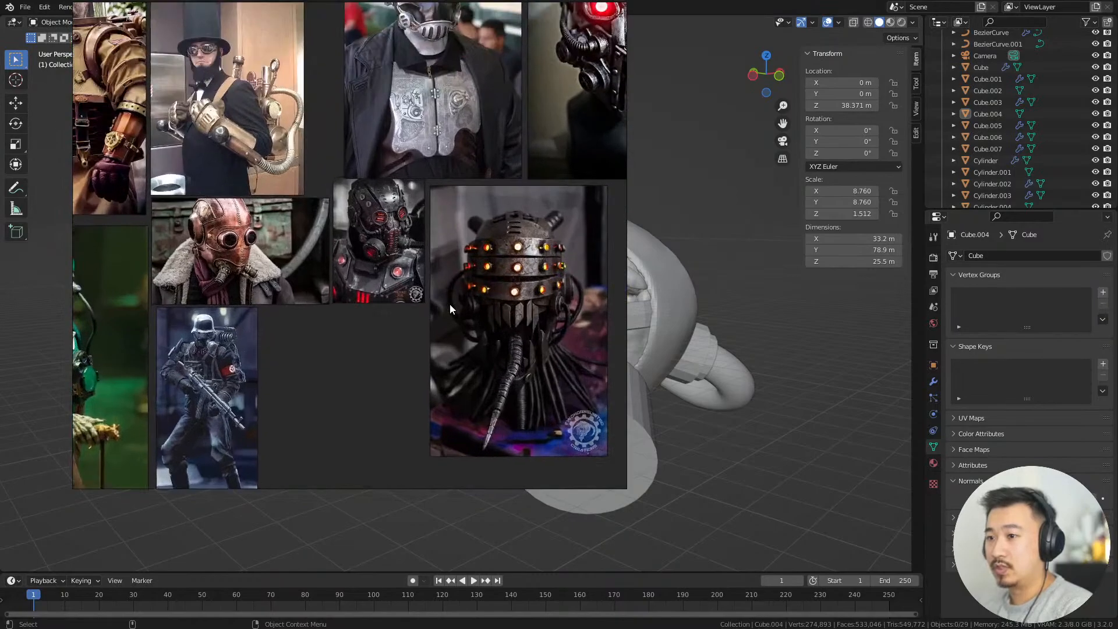
pyautogui.moveTo(459, 273); pyautogui.dragTo(531, 345, button='middle')
pyautogui.scroll(4, 446, 294)
pyautogui.moveTo(446, 294); pyautogui.dragTo(543, 360, button='middle')
pyautogui.scroll(3, 484, 306)
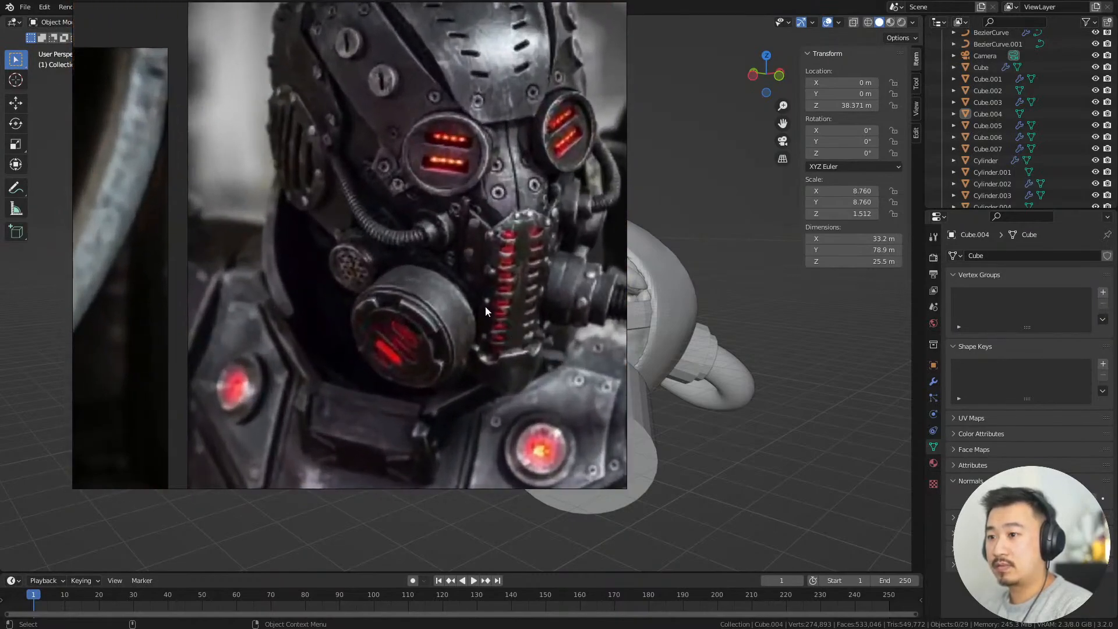
pyautogui.scroll(-8, 372, 191)
pyautogui.moveTo(554, 104); pyautogui.dragTo(425, 292, button='middle')
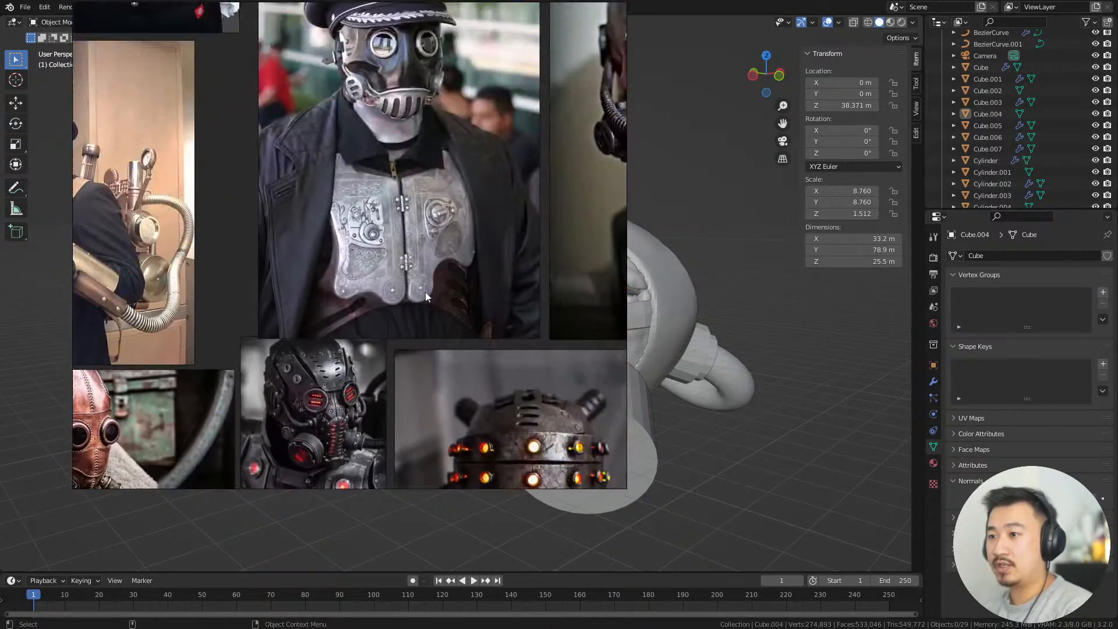
# Examine the helmet and mask photos on the reference board and switch back to the Blender model's side
pyautogui.moveTo(588, 40); pyautogui.dragTo(365, 229, button='middle')
pyautogui.scroll(3, 452, 288)
pyautogui.moveTo(454, 290); pyautogui.dragTo(449, 270, button='middle')
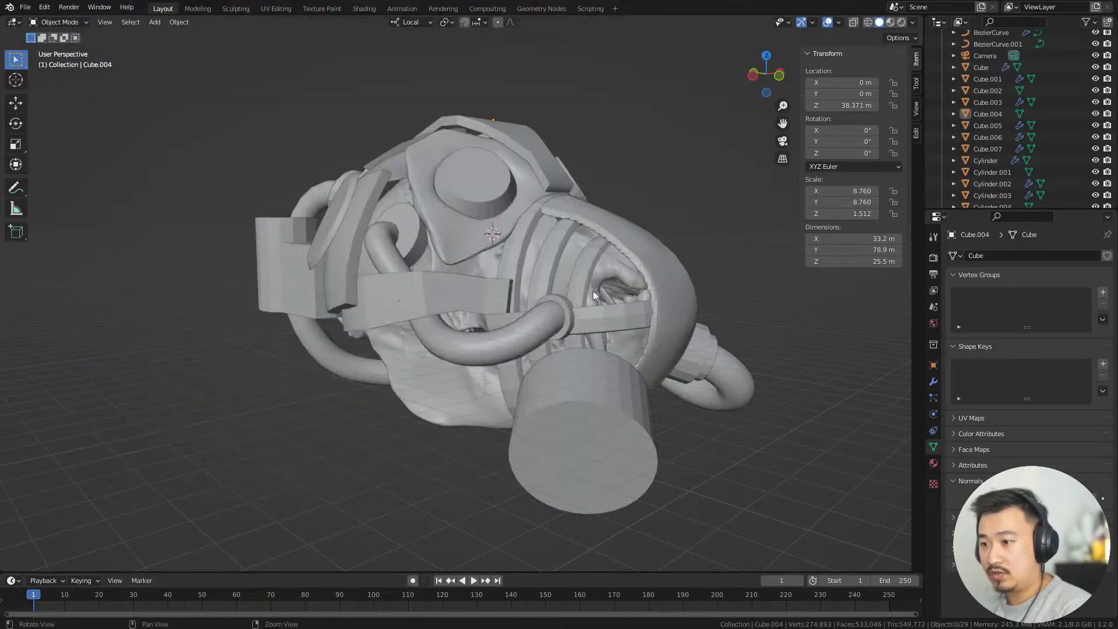
pyautogui.moveTo(592, 291); pyautogui.dragTo(624, 298, button='middle')
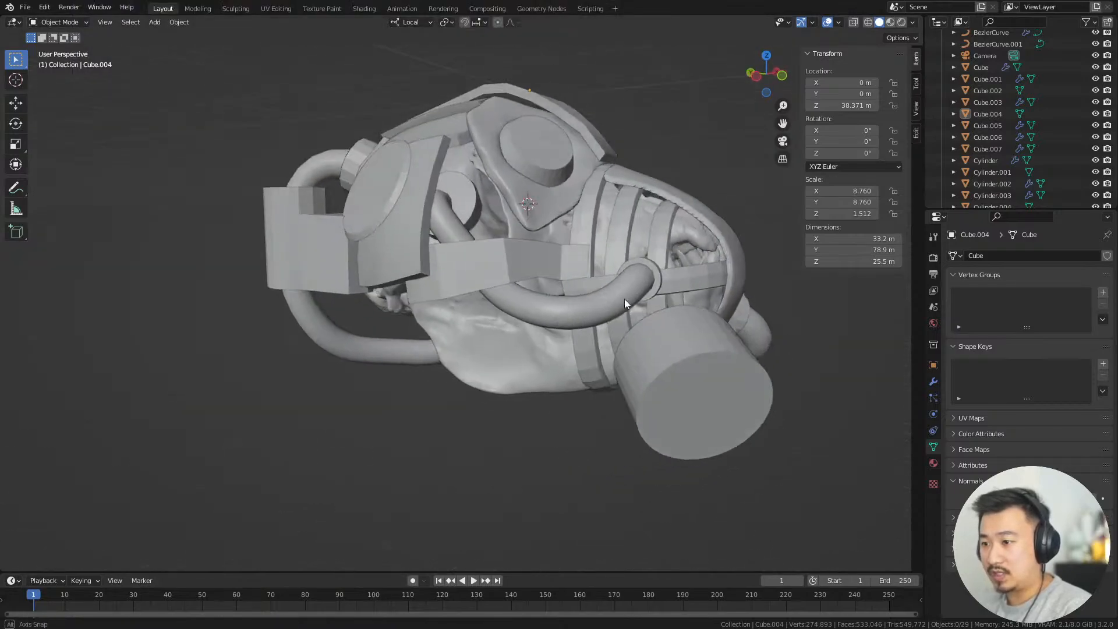
pyautogui.moveTo(477, 285); pyautogui.dragTo(602, 259, button='middle')
# Duplicate the side strap down beside the jaw, aligning the copy by rotating it -8.6° about local Z and shifting it along local X
pyautogui.click(508, 271)
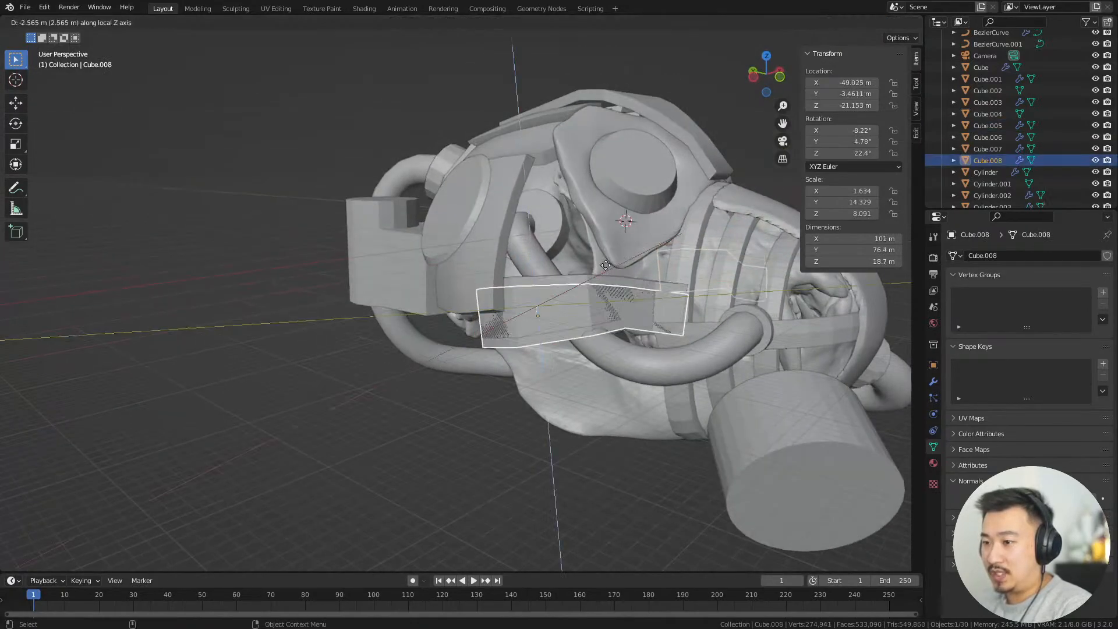
pyautogui.moveTo(629, 347); pyautogui.dragTo(687, 317, button='middle')
pyautogui.press('g')
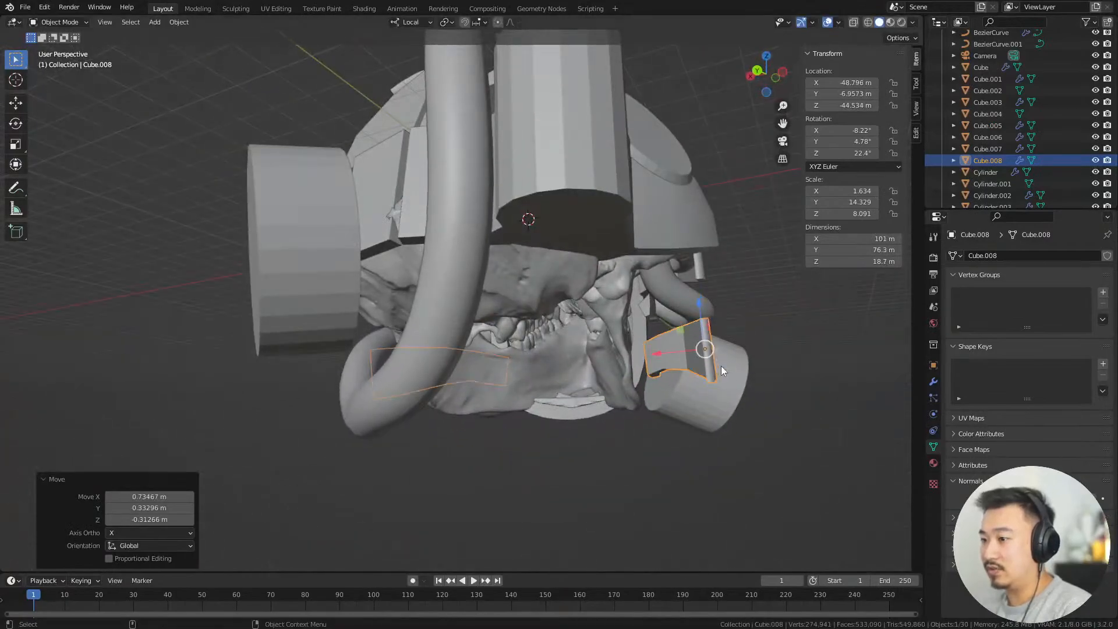
pyautogui.moveTo(756, 415); pyautogui.dragTo(633, 400, button='middle')
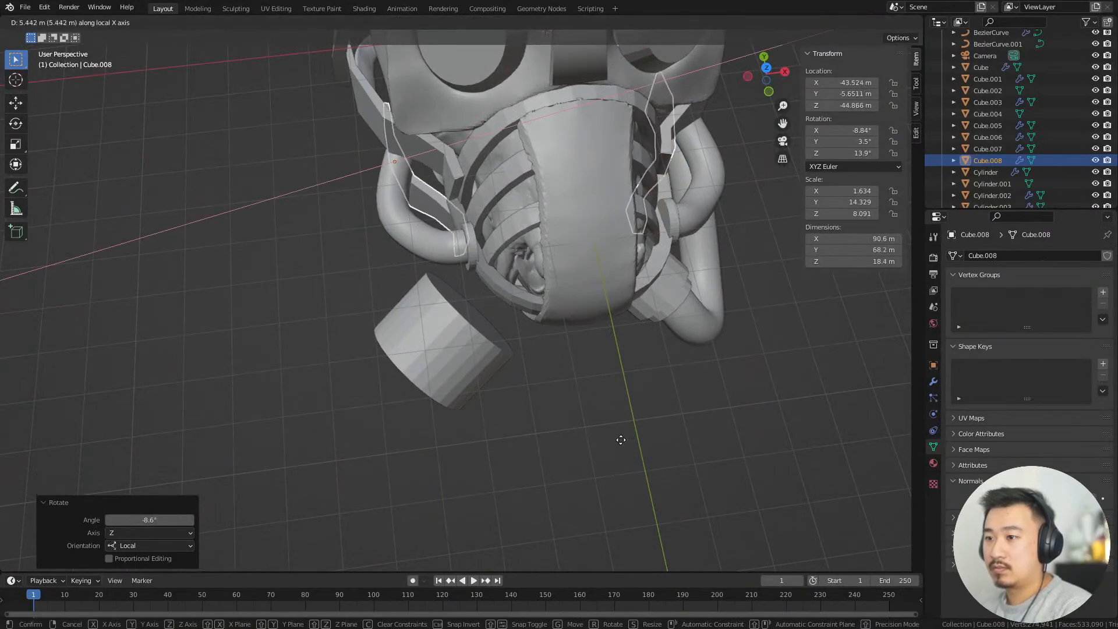
pyautogui.moveTo(605, 441); pyautogui.dragTo(644, 356, button='middle')
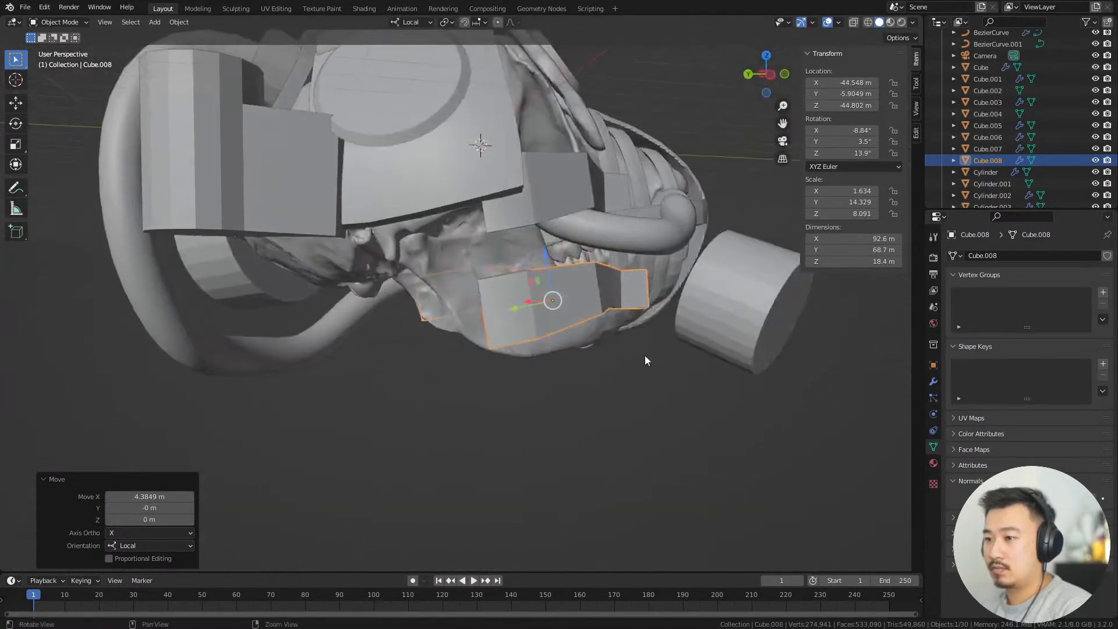
# Extend the rear end of the copied jaw strap towards the back of the skull by moving its end vertices
pyautogui.press('Tab')
pyautogui.moveTo(529, 311); pyautogui.dragTo(556, 305, button='middle')
pyautogui.hotkey('alt', 'z')
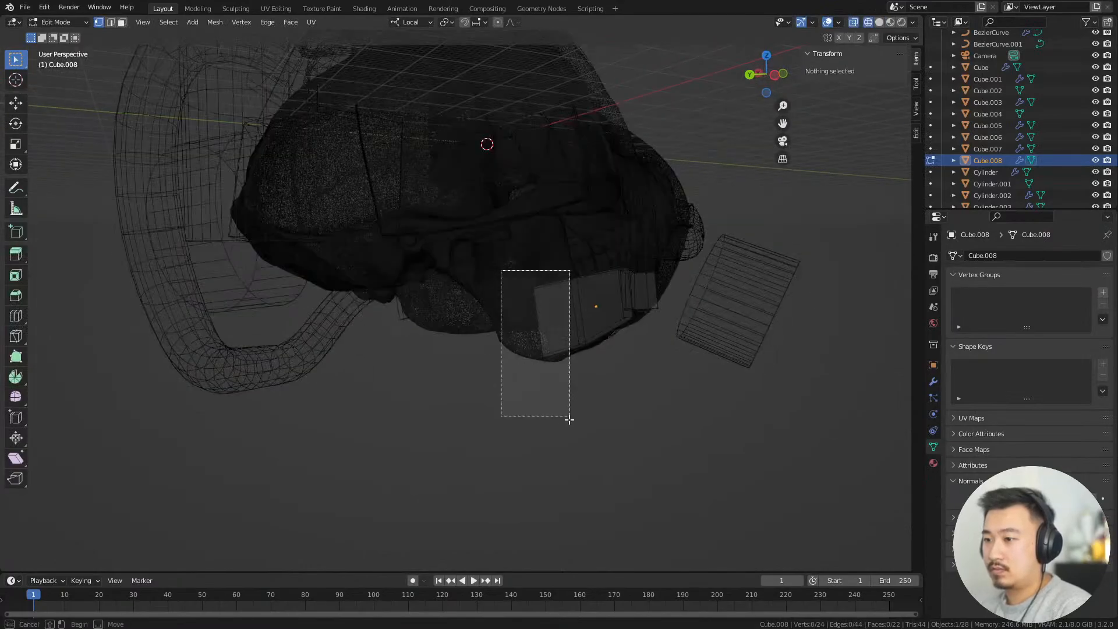
pyautogui.moveTo(569, 419); pyautogui.dragTo(569, 417)
pyautogui.hotkey('alt', 'z')
pyautogui.scroll(5, 633, 408)
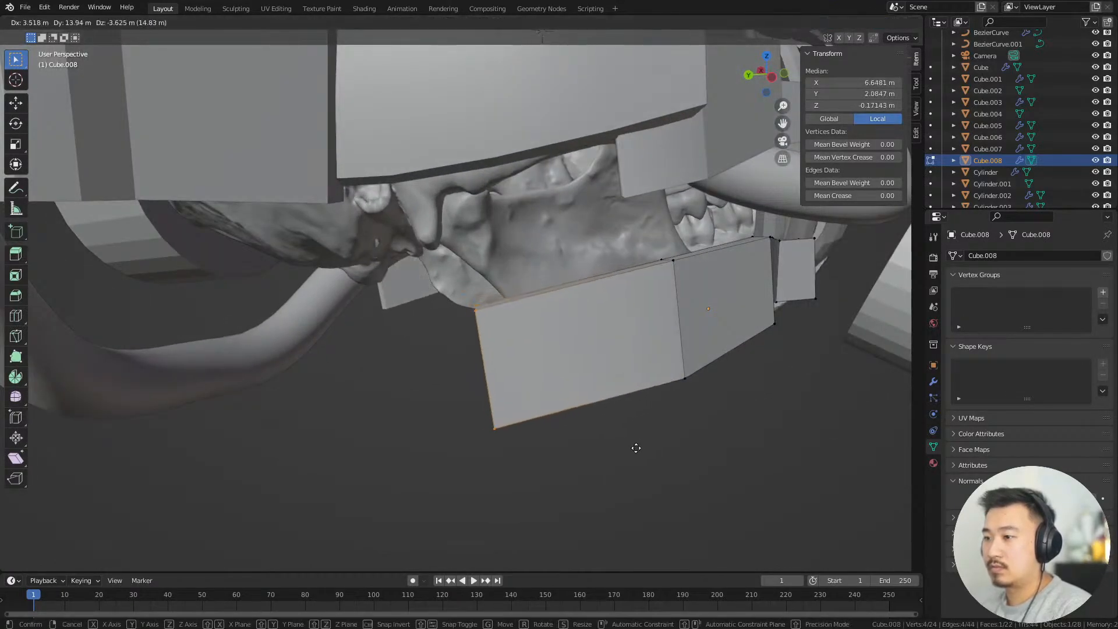
pyautogui.click(585, 419)
# Angle the jaw strap's rear end vertices inward so the strap wraps around the skull
pyautogui.moveTo(585, 419); pyautogui.dragTo(738, 415, button='middle')
pyautogui.click(598, 403)
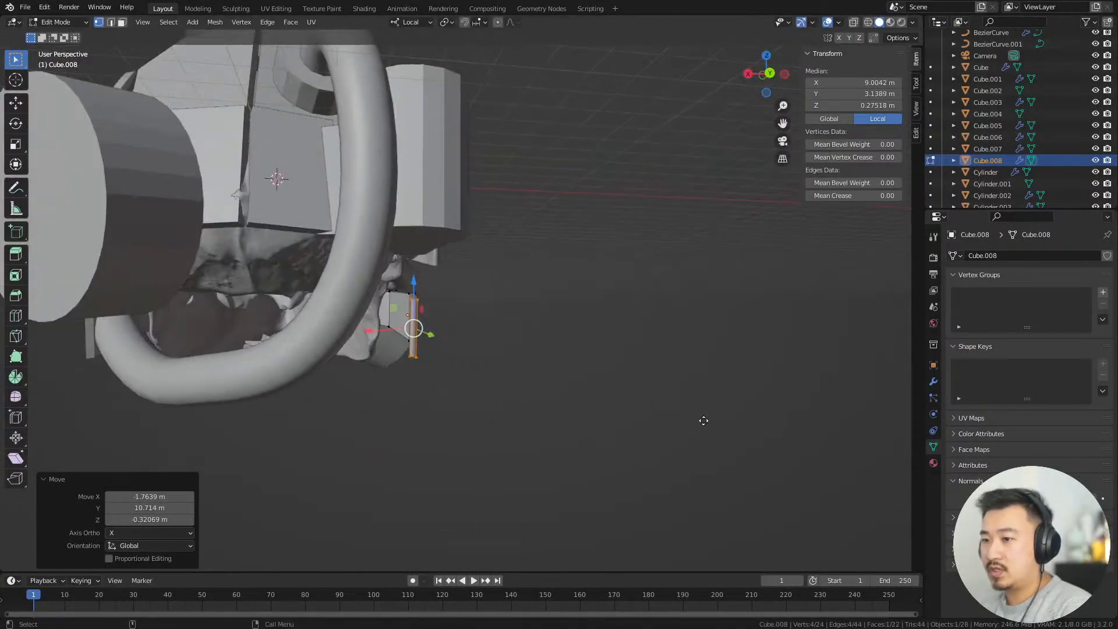
pyautogui.moveTo(662, 414); pyautogui.dragTo(561, 404, button='middle')
pyautogui.click(672, 379)
# Add one centred edge loop to the jaw strap's long rear segment and move it to round the strap's bend
pyautogui.scroll(3, 489, 300)
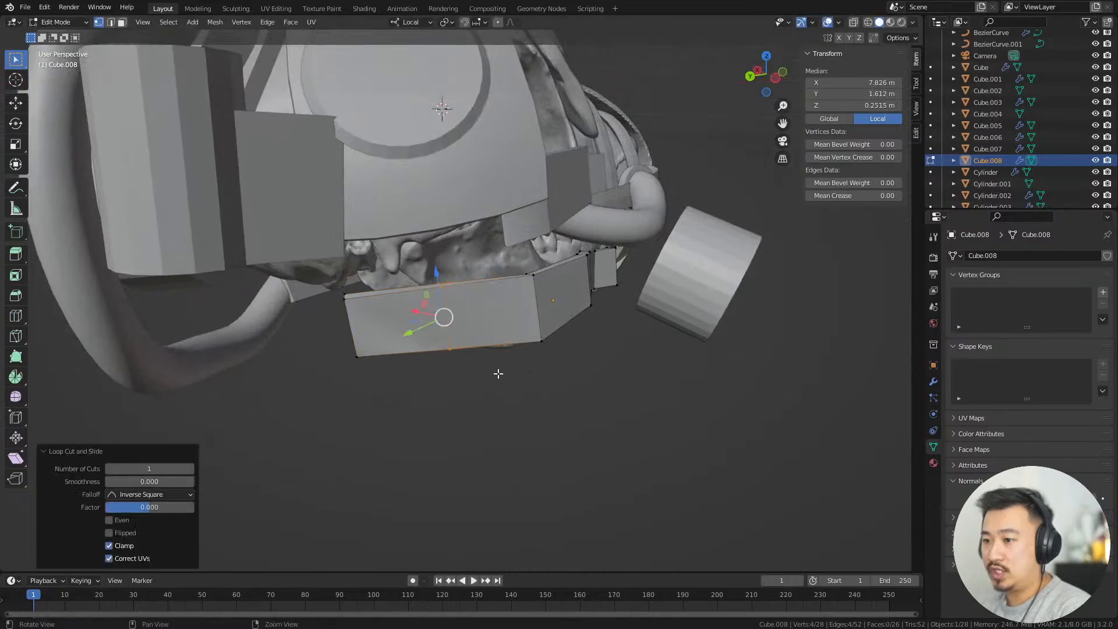
pyautogui.moveTo(498, 373); pyautogui.dragTo(590, 376, button='middle')
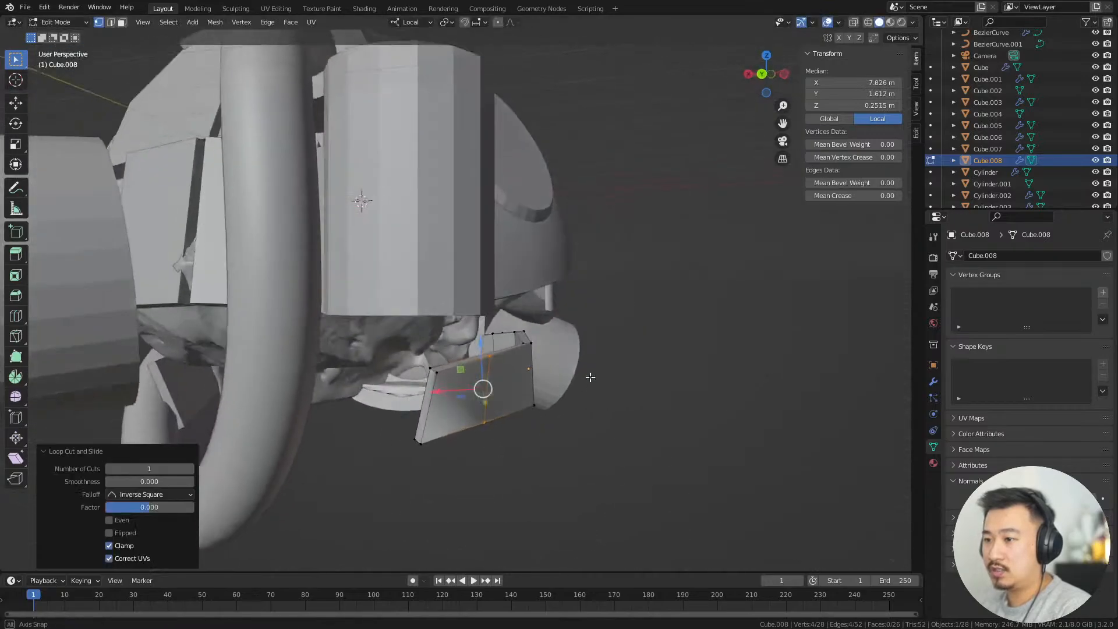
pyautogui.click(615, 436)
pyautogui.moveTo(615, 435); pyautogui.dragTo(553, 501, button='middle')
pyautogui.press('g')
pyautogui.moveTo(661, 466)
pyautogui.mouseDown(button='middle')
pyautogui.moveTo(637, 469)
pyautogui.moveTo(628, 404)
pyautogui.mouseUp(button='middle')
# Extrude the top faces of the jaw strap's two rear segments up to the side helmet plate, fit them under it, and leave mesh editing
pyautogui.press('3')
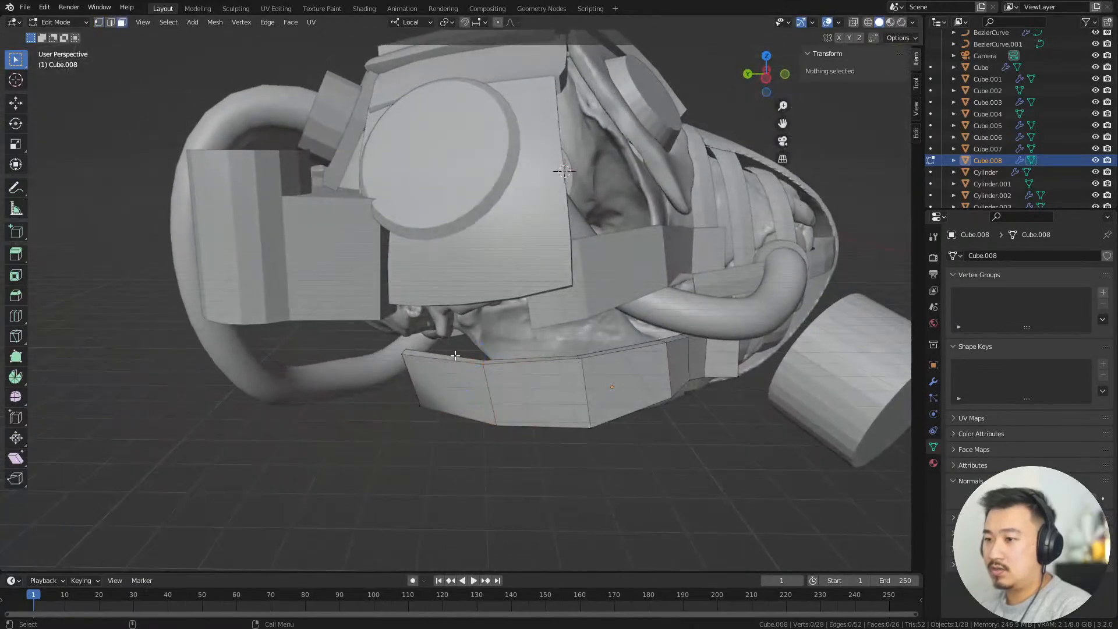
pyautogui.hotkey('shift', 'z')
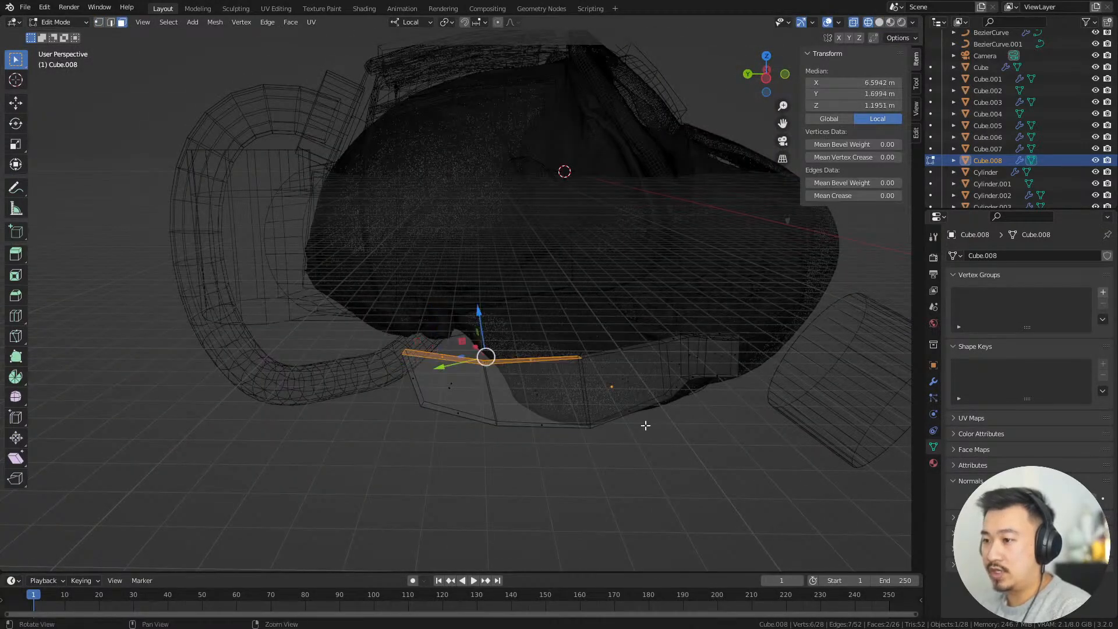
pyautogui.hotkey('shift', 'z')
pyautogui.moveTo(645, 442)
pyautogui.mouseDown(button='middle')
pyautogui.moveTo(595, 453)
pyautogui.moveTo(641, 422)
pyautogui.moveTo(609, 384)
pyautogui.moveTo(565, 373)
pyautogui.mouseUp(button='middle')
pyautogui.click(650, 396)
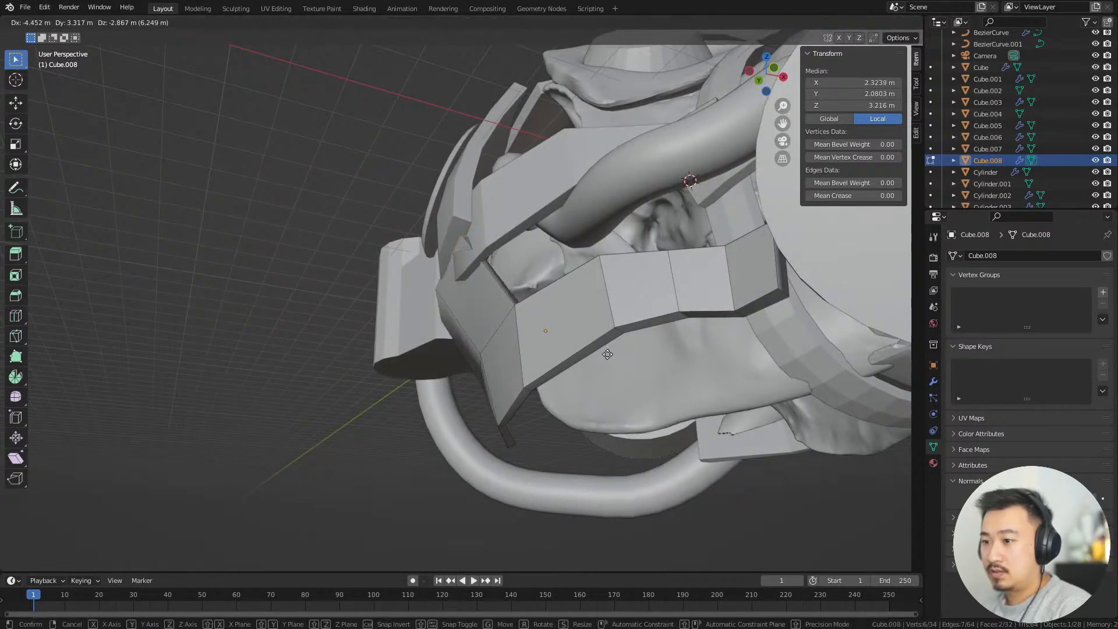
pyautogui.click(610, 354)
pyautogui.moveTo(609, 354); pyautogui.dragTo(581, 372, button='middle')
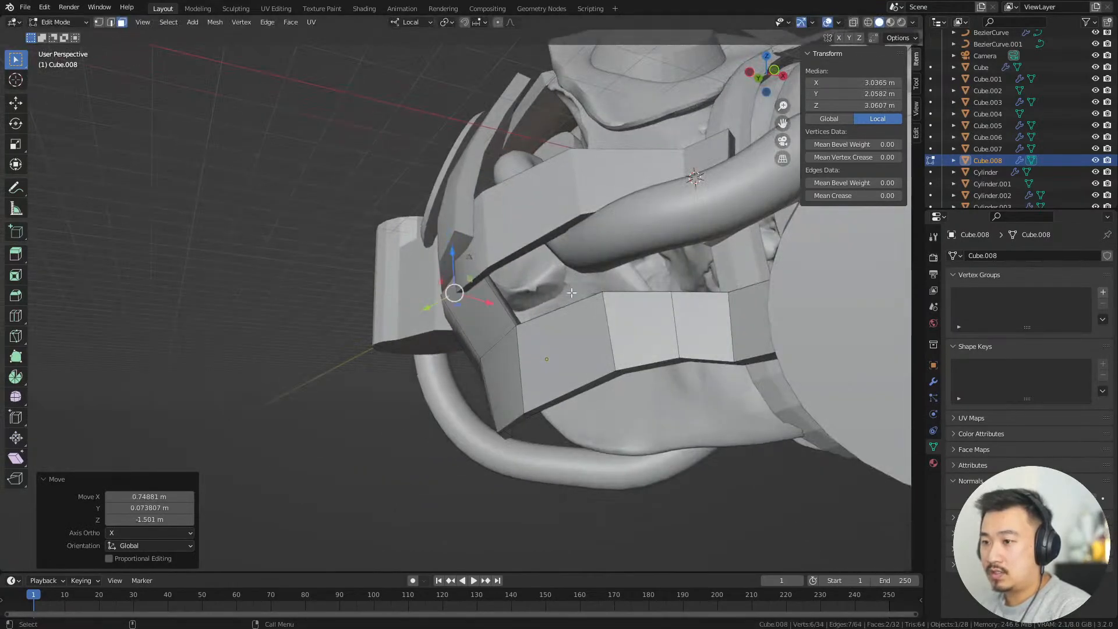
pyautogui.moveTo(505, 236); pyautogui.dragTo(454, 297, button='middle')
pyautogui.press('Tab')
# Rotate the rear end of the upper side strap inward so it tucks behind the side helmet plate
pyautogui.click(508, 299)
pyautogui.press('Tab')
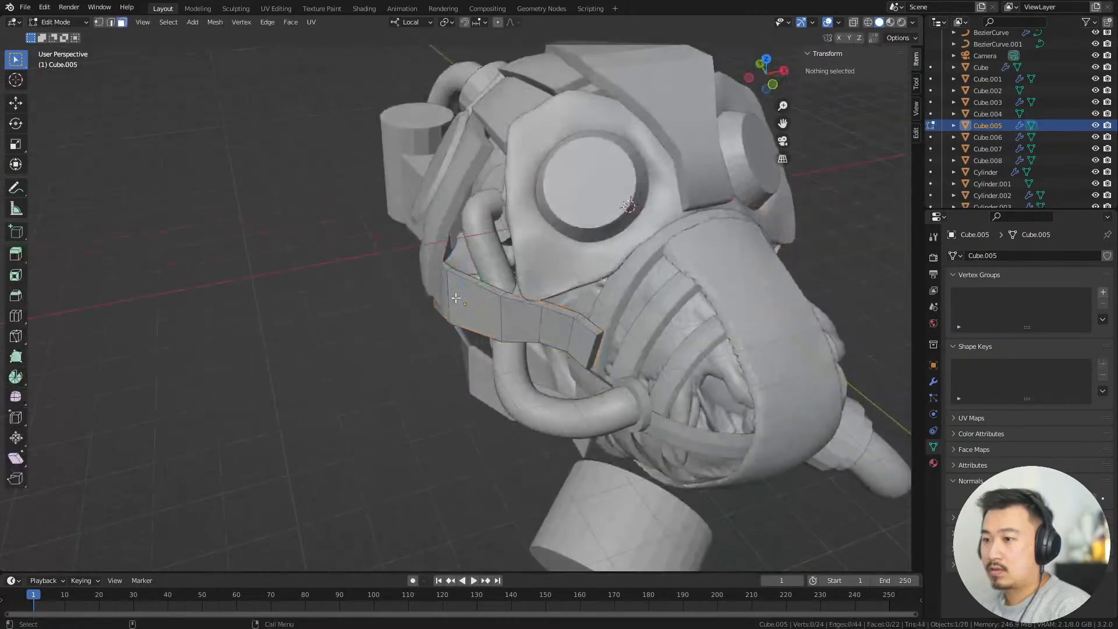
pyautogui.hotkey('alt', 'z')
pyautogui.moveTo(455, 364); pyautogui.dragTo(455, 361)
pyautogui.hotkey('shift', 'z')
pyautogui.scroll(4, 457, 349)
pyautogui.moveTo(456, 349); pyautogui.dragTo(492, 443, button='middle')
pyautogui.press('r')
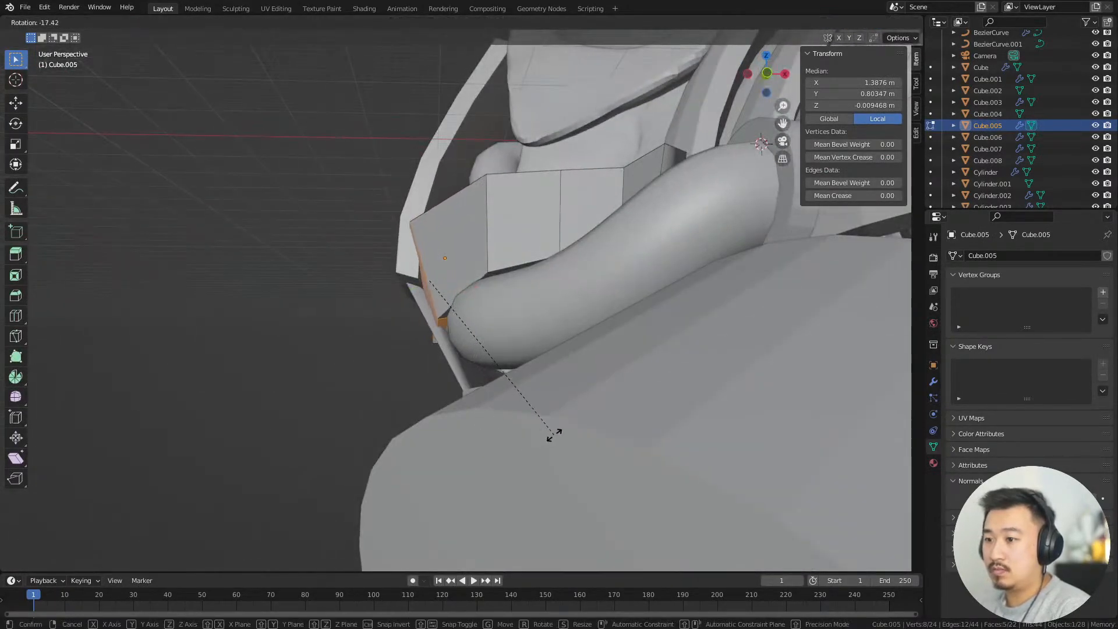
pyautogui.moveTo(439, 409); pyautogui.dragTo(487, 356, button='middle')
pyautogui.click(593, 506)
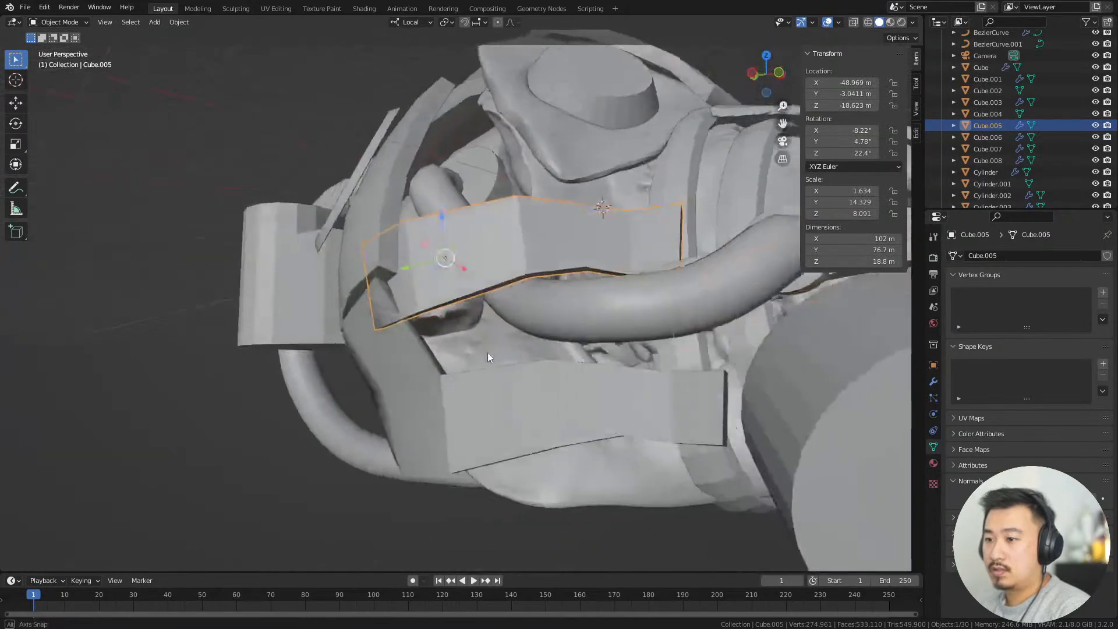
# Bend the lower part of the side helmet plate by rotating its bottom vertex rows 11.4°, and leave mesh editing
pyautogui.click(344, 267)
pyautogui.moveTo(345, 267); pyautogui.dragTo(471, 358, button='middle')
pyautogui.press('Tab')
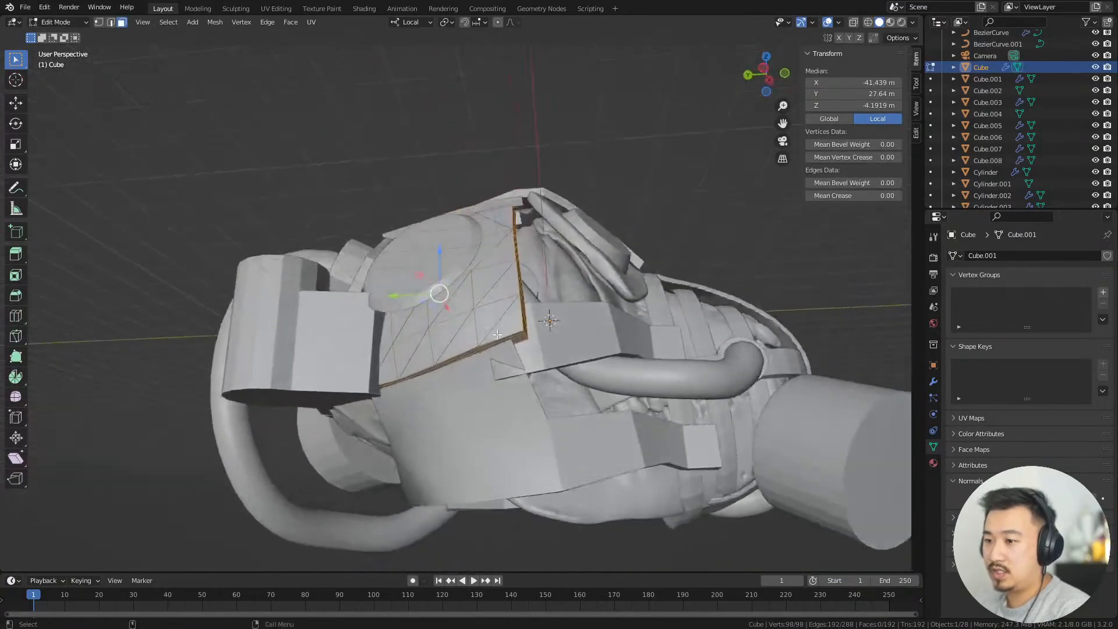
pyautogui.hotkey('alt', 'z')
pyautogui.moveTo(332, 372); pyautogui.dragTo(409, 384, button='middle')
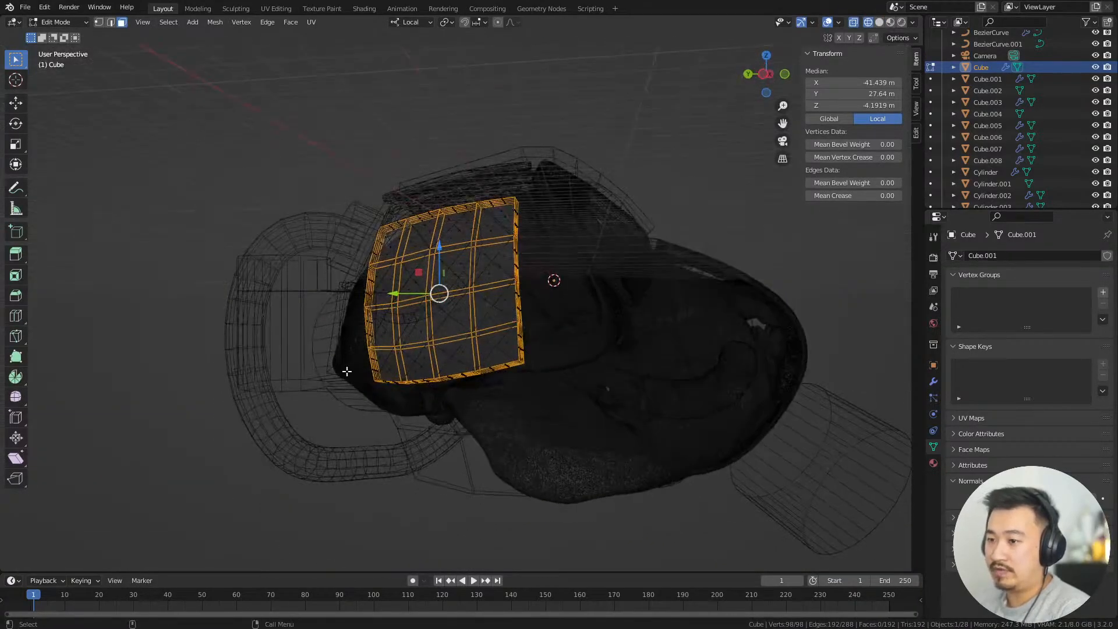
pyautogui.press('1')
pyautogui.moveTo(337, 369)
pyautogui.mouseDown()
pyautogui.moveTo(617, 404)
pyautogui.moveTo(494, 378)
pyautogui.moveTo(638, 474)
pyautogui.mouseUp()
pyautogui.hotkey('shift', 'z')
pyautogui.keyDown('alt'); pyautogui.moveTo(384, 379); pyautogui.dragTo(523, 387); pyautogui.keyUp('alt')
pyautogui.press('g')
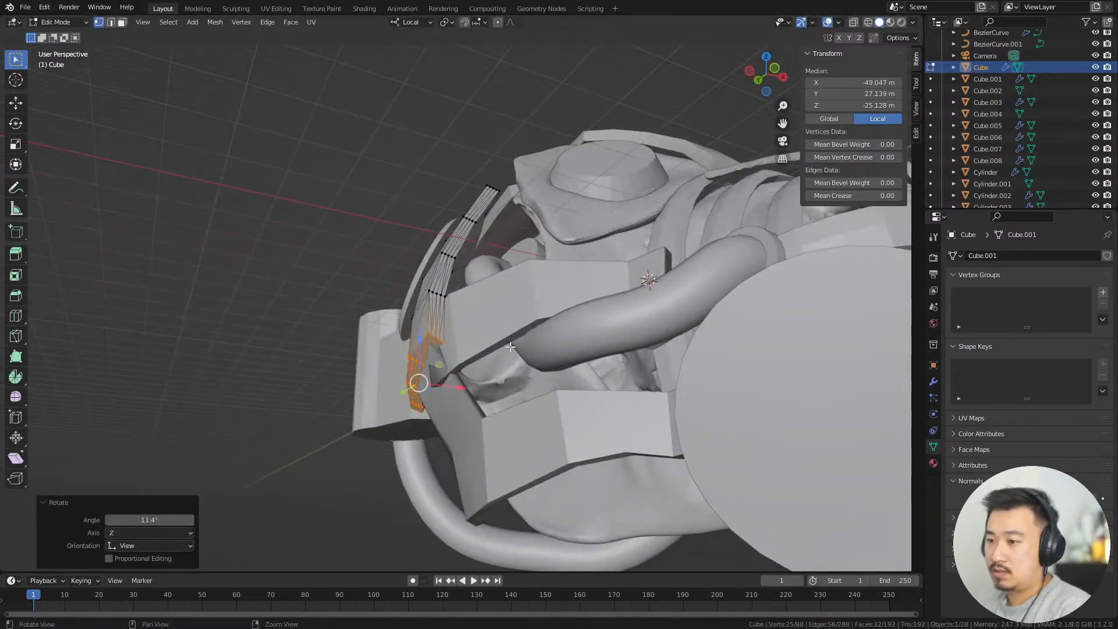
pyautogui.keyDown('alt'); pyautogui.moveTo(511, 346); pyautogui.dragTo(636, 359); pyautogui.keyUp('alt')
pyautogui.click(637, 353)
pyautogui.click(658, 331)
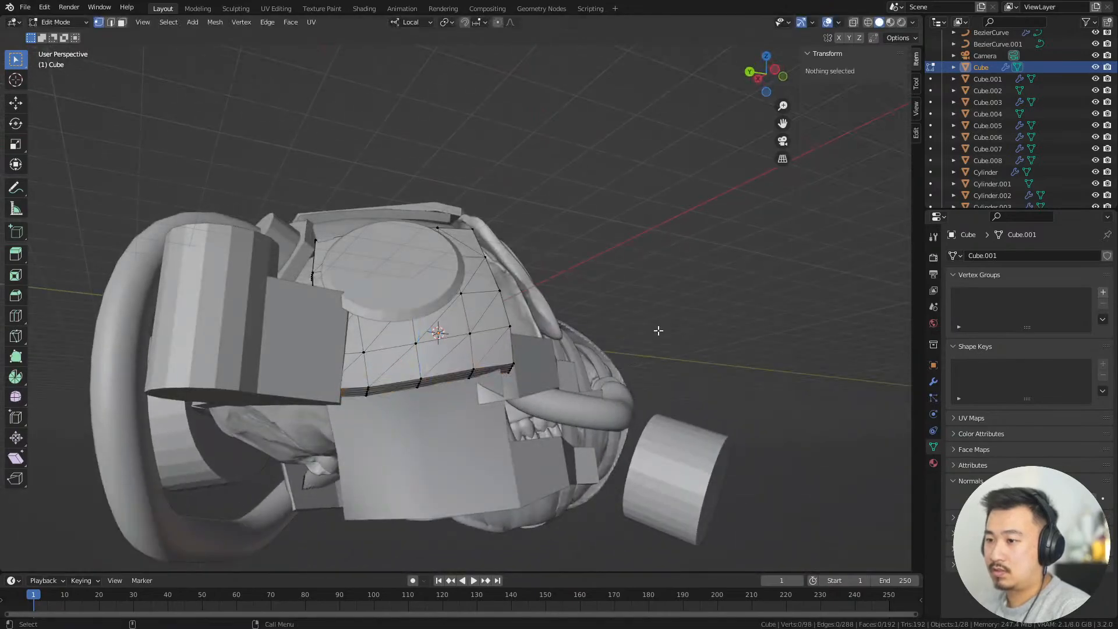
pyautogui.keyDown('alt'); pyautogui.moveTo(628, 341); pyautogui.dragTo(572, 382, button='right'); pyautogui.keyUp('alt')
pyautogui.keyDown('alt'); pyautogui.moveTo(609, 374); pyautogui.dragTo(562, 399); pyautogui.keyUp('alt')
pyautogui.press('Tab')
# Move the vertices at the base of the jaw strap's raised rear section outward to smooth its profile
pyautogui.keyDown('alt'); pyautogui.moveTo(599, 469); pyautogui.dragTo(540, 357, button='middle'); pyautogui.keyUp('alt')
pyautogui.keyDown('alt'); pyautogui.moveTo(540, 358); pyautogui.dragTo(516, 355); pyautogui.keyUp('alt')
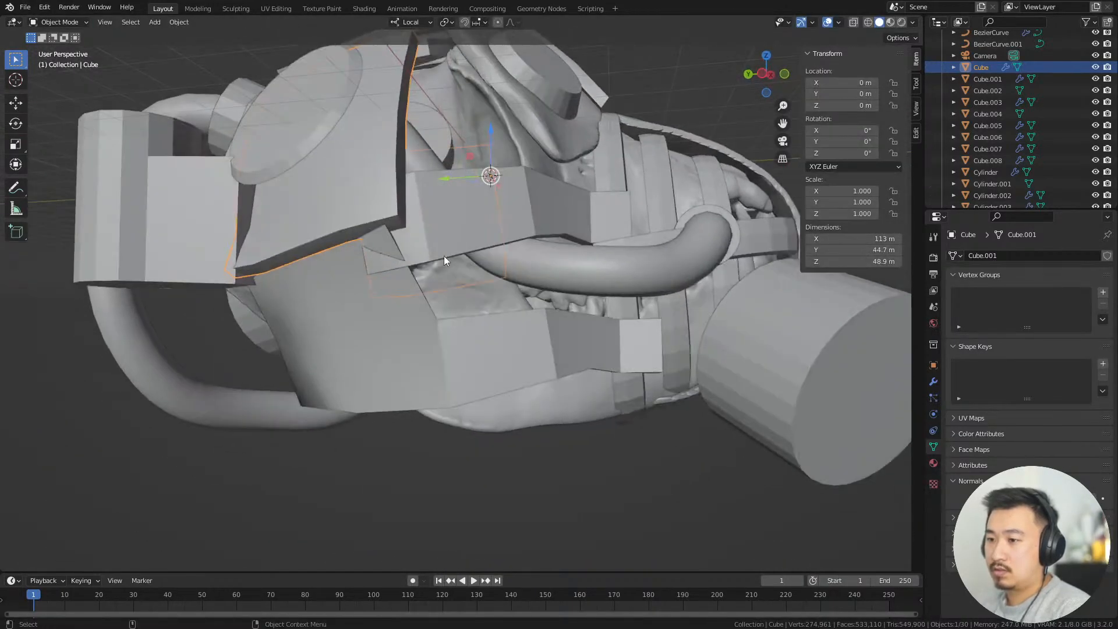
pyautogui.click(444, 256)
pyautogui.keyDown('alt'); pyautogui.moveTo(375, 208); pyautogui.dragTo(451, 269, button='middle'); pyautogui.keyUp('alt')
pyautogui.keyDown('alt'); pyautogui.moveTo(451, 269); pyautogui.dragTo(457, 366, button='right'); pyautogui.keyUp('alt')
pyautogui.keyDown('alt'); pyautogui.moveTo(482, 348); pyautogui.dragTo(434, 337); pyautogui.keyUp('alt')
pyautogui.press('Tab')
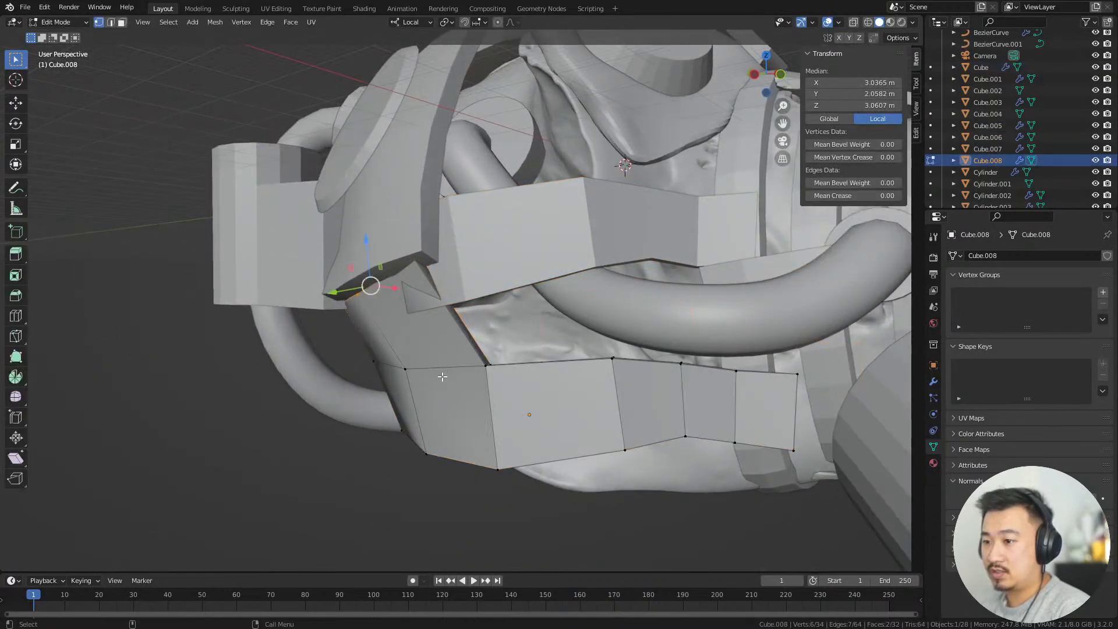
pyautogui.hotkey('alt', 'z')
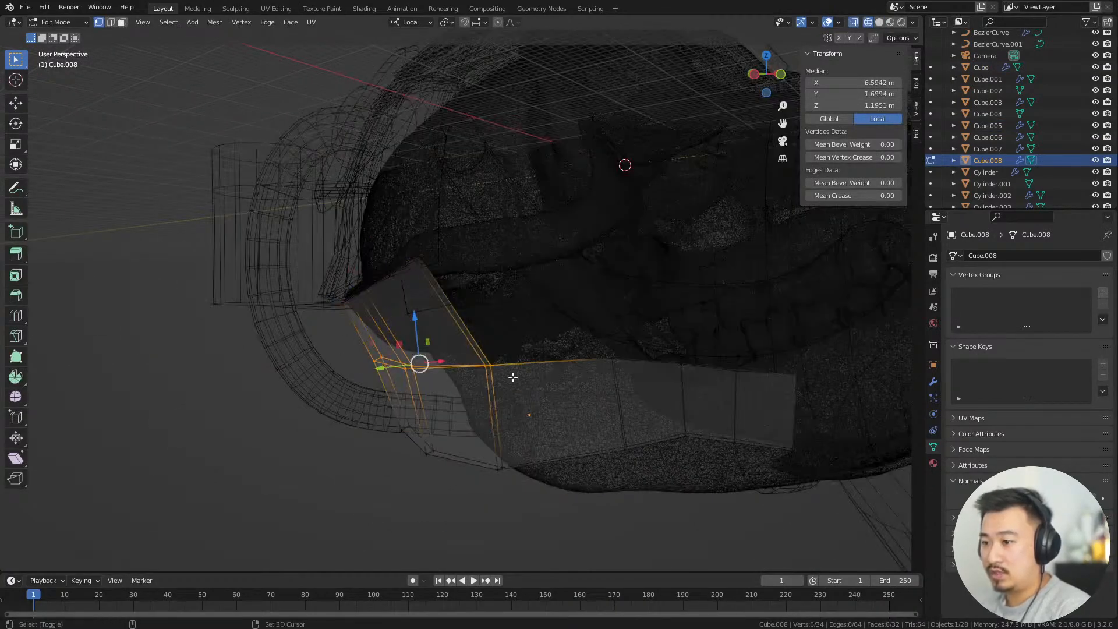
pyautogui.hotkey('shift', 'z')
pyautogui.moveTo(551, 420)
pyautogui.mouseDown(button='middle')
pyautogui.moveTo(499, 419)
pyautogui.moveTo(512, 406)
pyautogui.moveTo(505, 387)
pyautogui.moveTo(532, 386)
pyautogui.moveTo(500, 396)
pyautogui.mouseUp(button='middle')
pyautogui.press('g')
pyautogui.click(503, 404)
# Fine-tune the position of the same jaw strap vertices and leave mesh editing
pyautogui.press('g')
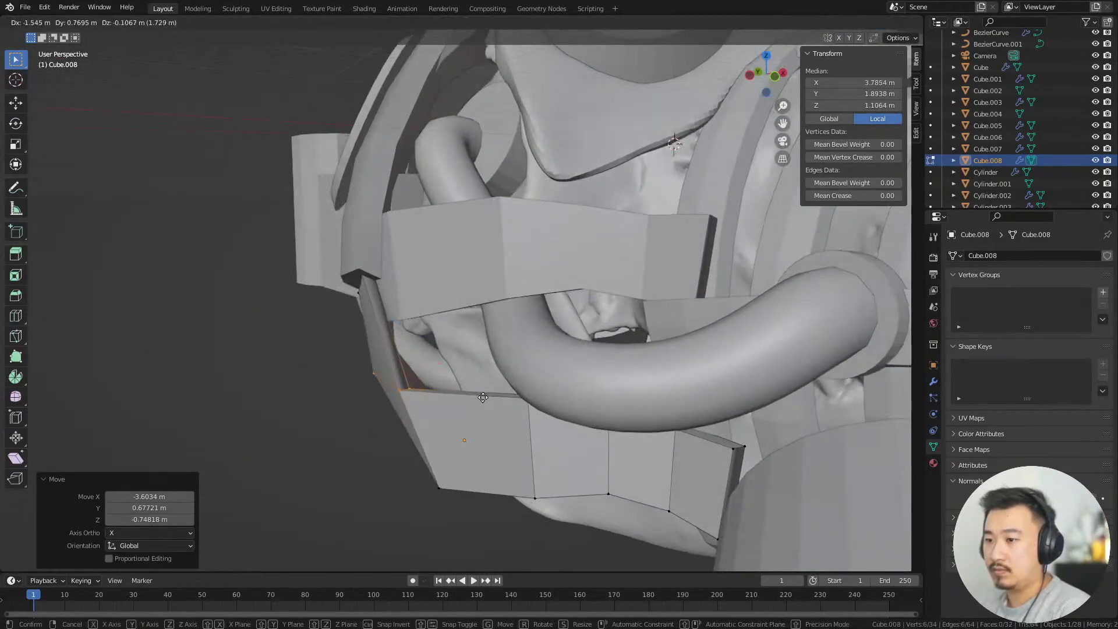
pyautogui.click(405, 284)
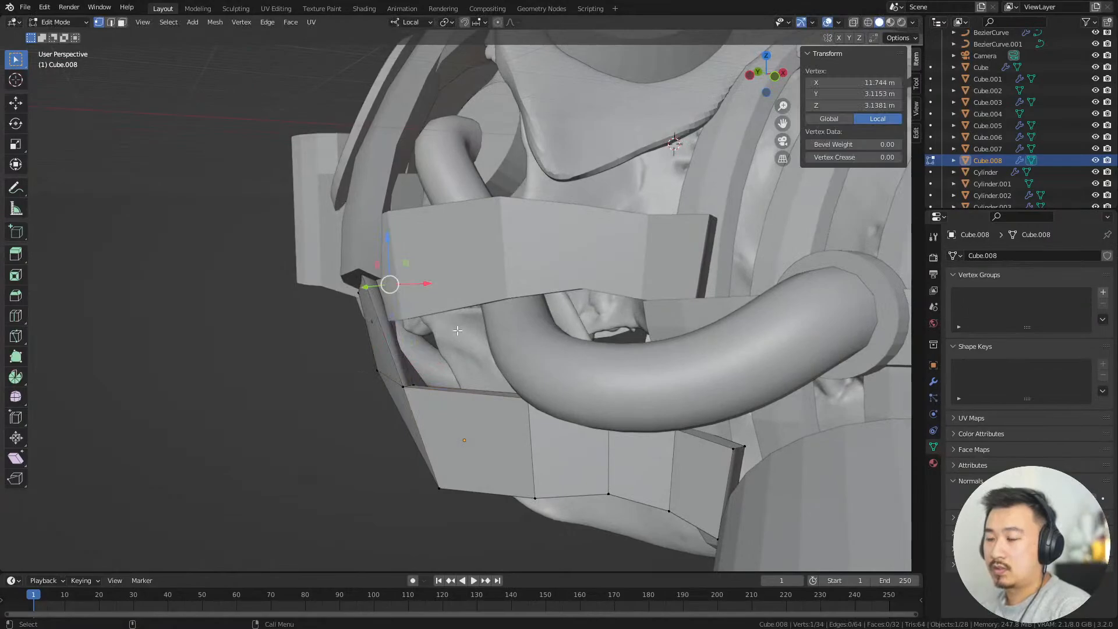
pyautogui.press('Tab')
# Move the upper side strap's lower rear edge vertices inward behind the jaw plate, and leave mesh editing with nothing selected
pyautogui.click(451, 275)
pyautogui.press('Tab')
pyautogui.moveTo(362, 307); pyautogui.dragTo(399, 313, button='middle')
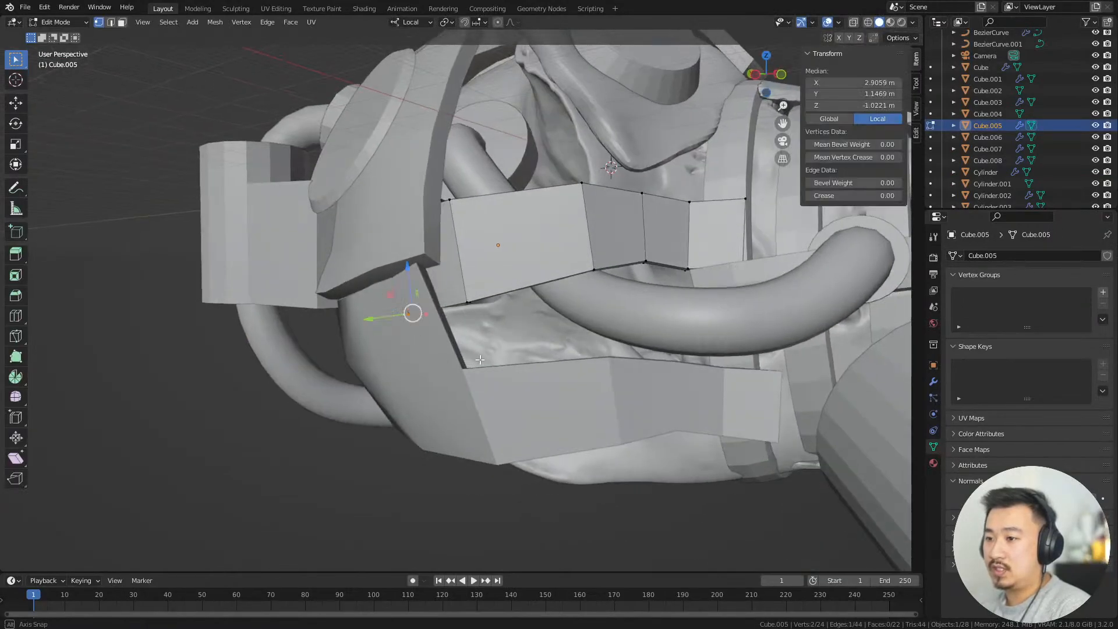
pyautogui.moveTo(480, 360); pyautogui.dragTo(439, 362, button='middle')
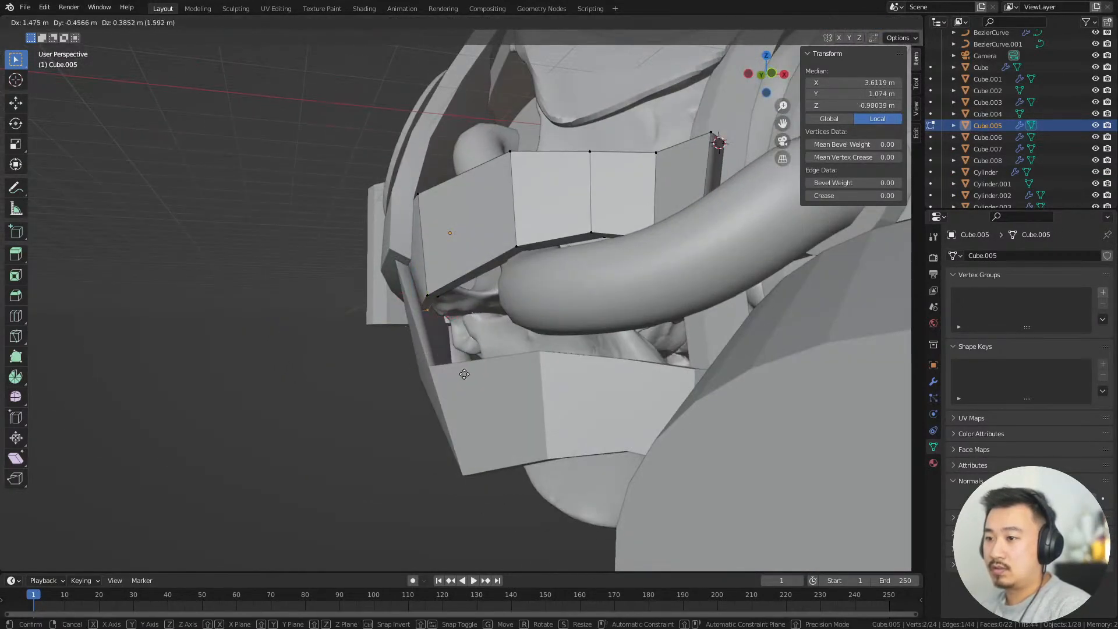
pyautogui.click(359, 414)
pyautogui.moveTo(359, 414); pyautogui.dragTo(373, 388, button='middle')
pyautogui.press('Tab')
pyautogui.click(399, 466)
# Inspect the whole mask and helmet from the rear, side and front to judge the overall shape
pyautogui.scroll(-5, 412, 445)
pyautogui.scroll(4, 476, 437)
pyautogui.scroll(-4, 320, 371)
pyautogui.moveTo(454, 408); pyautogui.dragTo(590, 361, button='middle')
pyautogui.scroll(4, 519, 403)
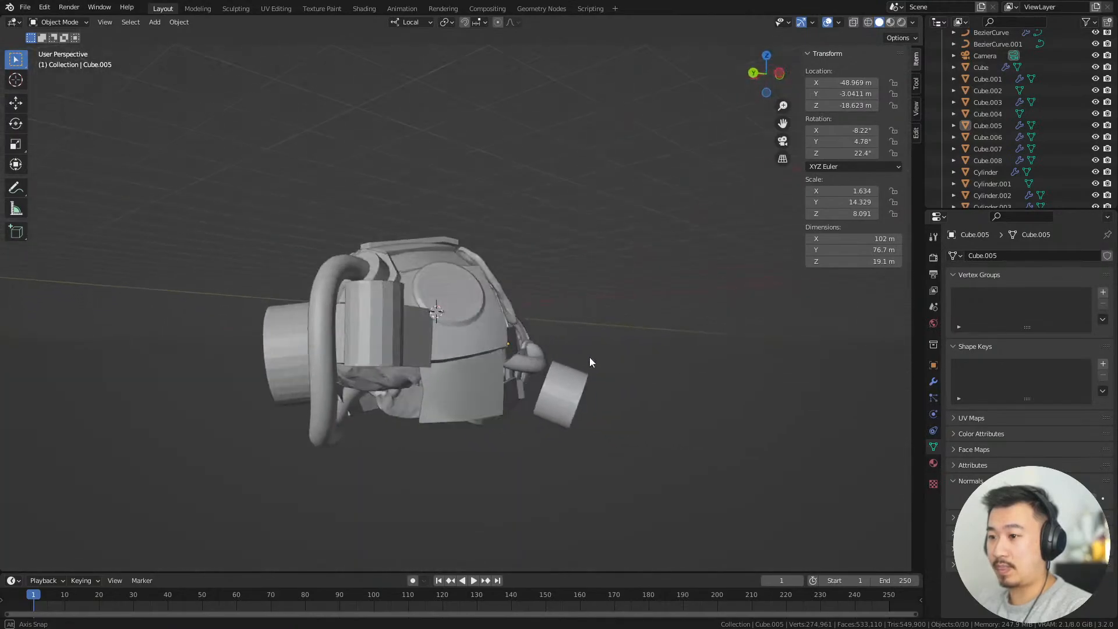
pyautogui.moveTo(339, 377); pyautogui.dragTo(376, 366, button='middle')
pyautogui.moveTo(312, 432); pyautogui.dragTo(378, 403, button='middle')
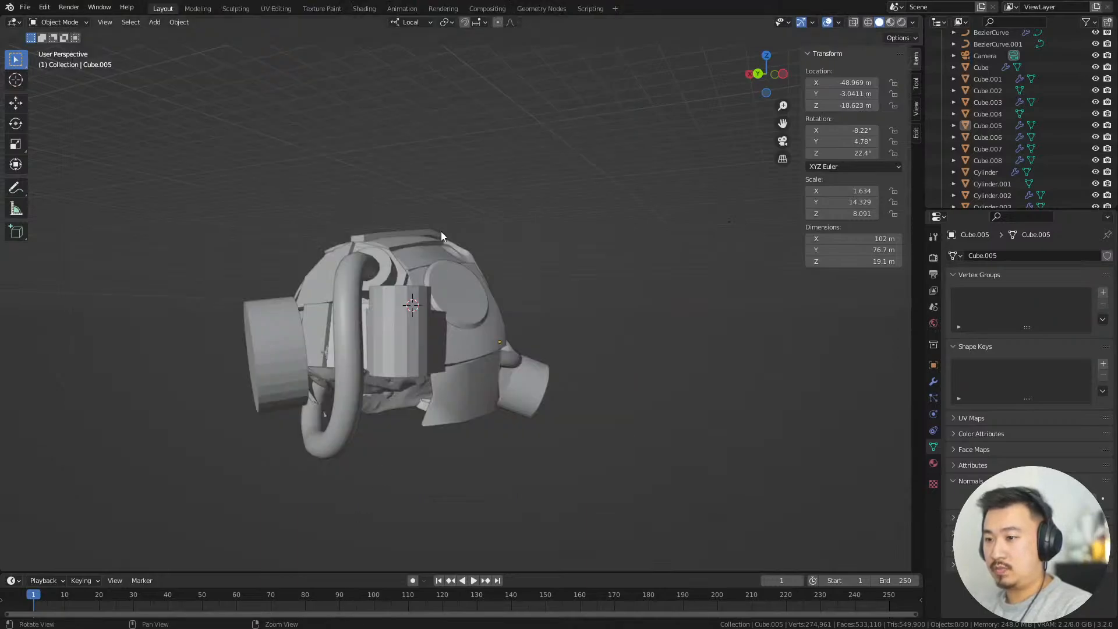
pyautogui.moveTo(442, 232); pyautogui.dragTo(483, 307, button='middle')
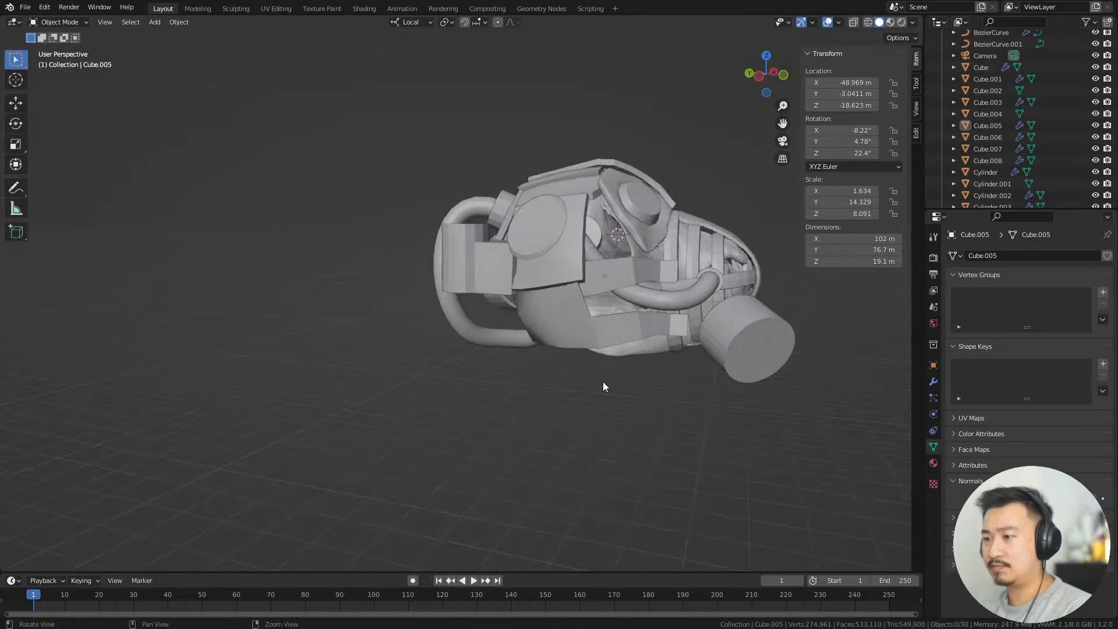
pyautogui.keyDown('alt'); pyautogui.moveTo(602, 382); pyautogui.dragTo(306, 382); pyautogui.keyUp('alt')
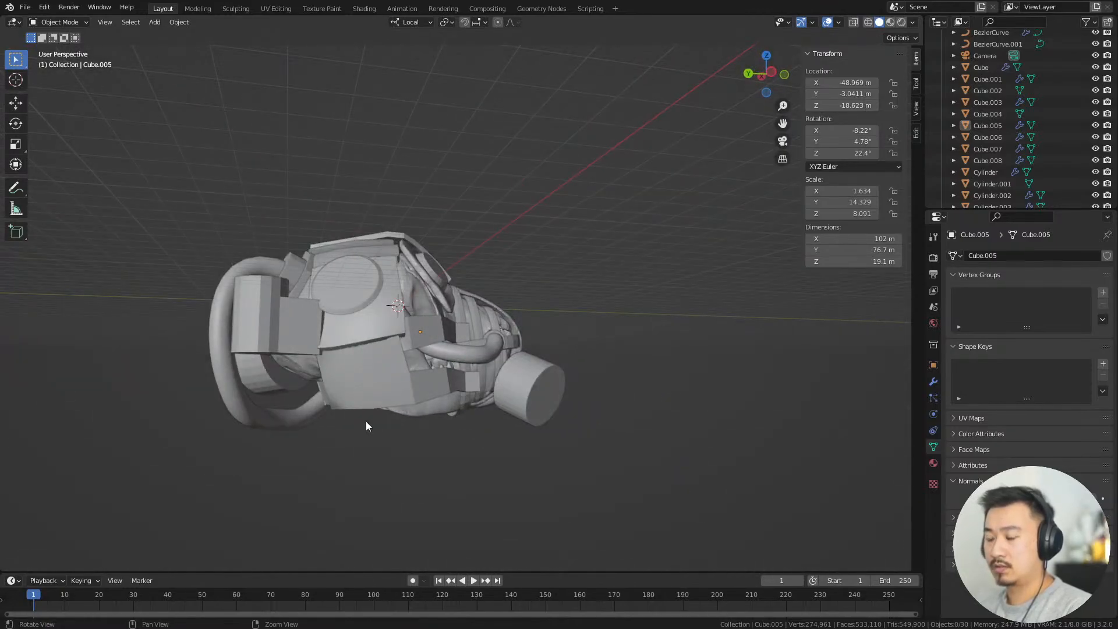
pyautogui.keyDown('alt'); pyautogui.moveTo(366, 421); pyautogui.dragTo(270, 391); pyautogui.keyUp('alt')
pyautogui.scroll(2, 465, 361)
pyautogui.keyDown('alt'); pyautogui.moveTo(445, 336); pyautogui.dragTo(319, 319); pyautogui.keyUp('alt')
pyautogui.scroll(2, 449, 352)
pyautogui.scroll(-4, 400, 350)
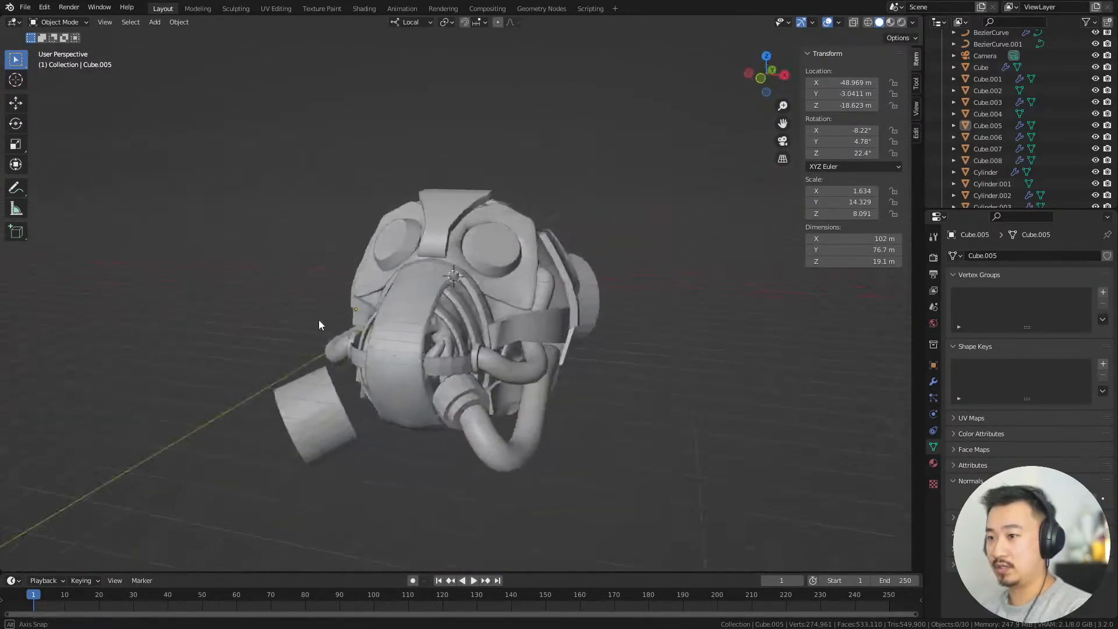
# Thicken the disc on the side plate to about 1.8 times along its local Z axis and shift it slightly along that axis
pyautogui.moveTo(319, 319); pyautogui.dragTo(455, 348, button='middle')
pyautogui.scroll(4, 425, 324)
pyautogui.scroll(3, 455, 348)
pyautogui.click(443, 267)
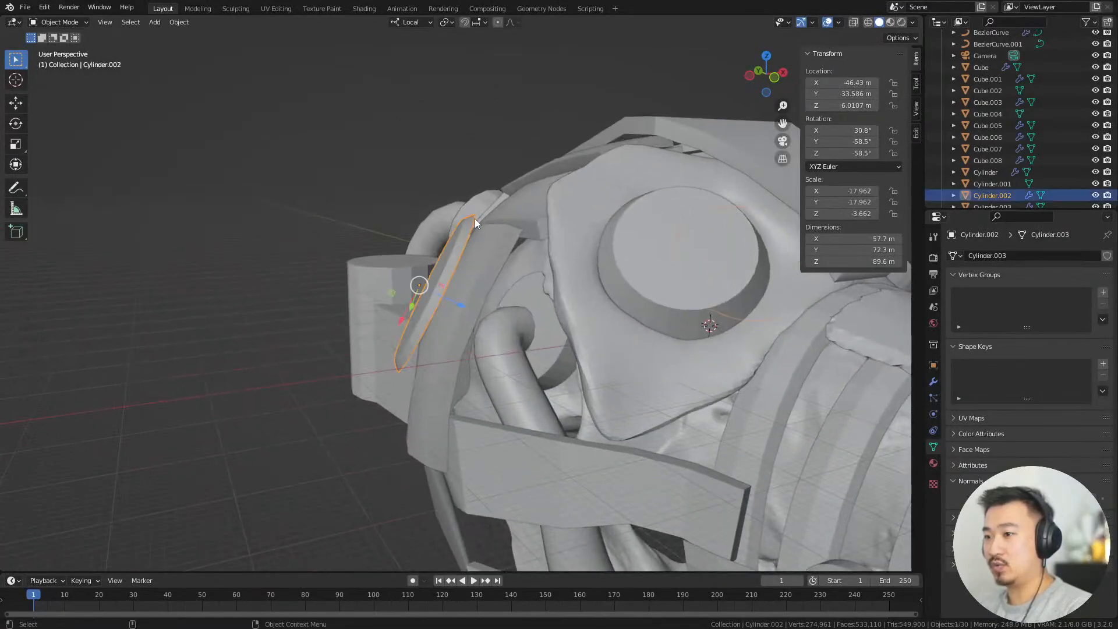
pyautogui.moveTo(482, 230); pyautogui.dragTo(499, 372, button='middle')
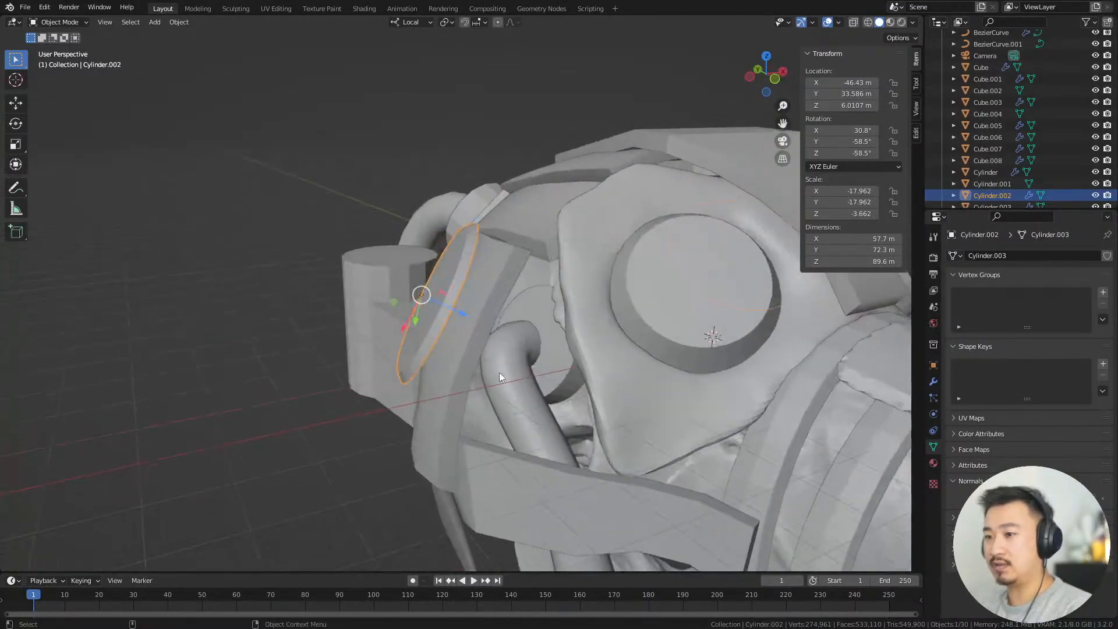
pyautogui.press('s')
pyautogui.press('z')
pyautogui.press('z')
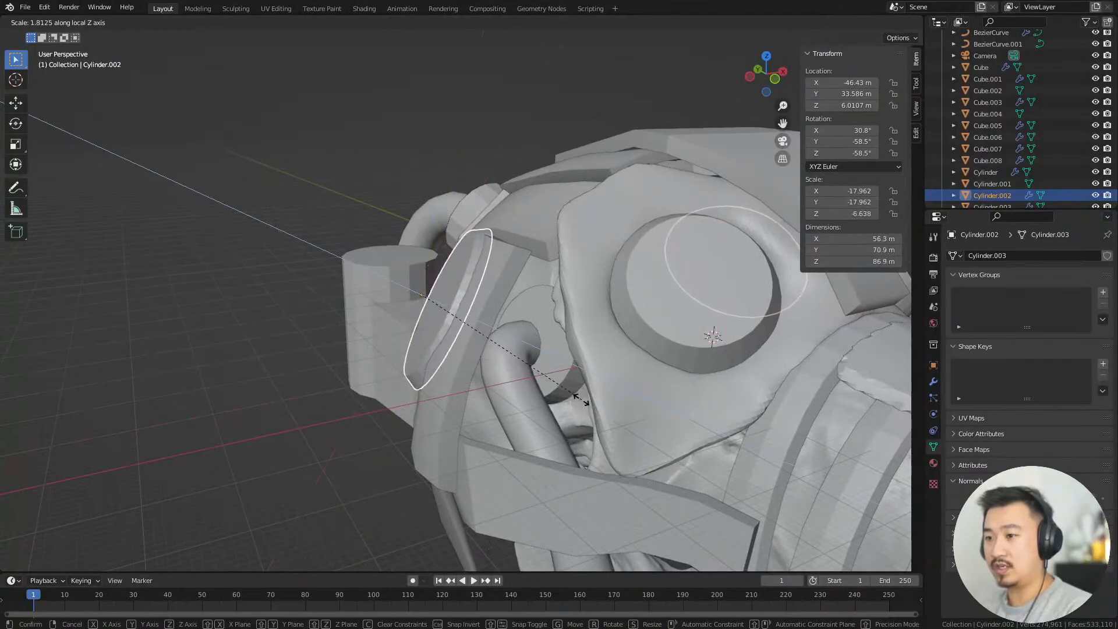
pyautogui.click(576, 405)
pyautogui.press('g')
pyautogui.press('z')
pyautogui.press('z')
pyautogui.click(585, 404)
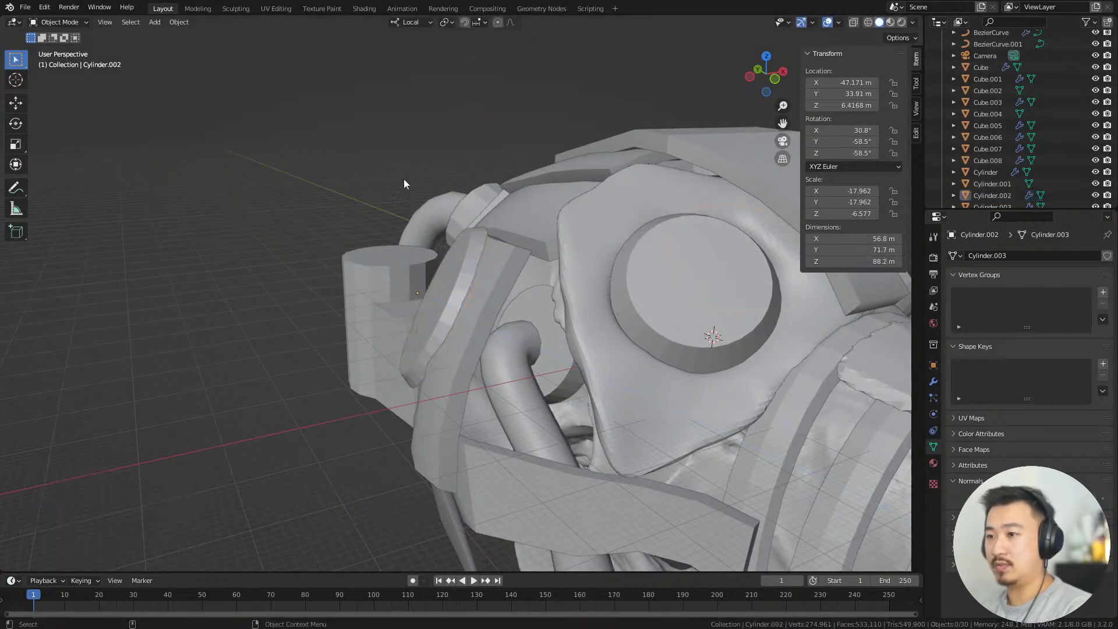
# Select the filter canister and browse the reference board for filter designs, examining the black armoured mask with red-lit eyes
pyautogui.moveTo(404, 179); pyautogui.dragTo(443, 362, button='middle')
pyautogui.click(559, 356)
pyautogui.hotkey('alt', 'Tab')
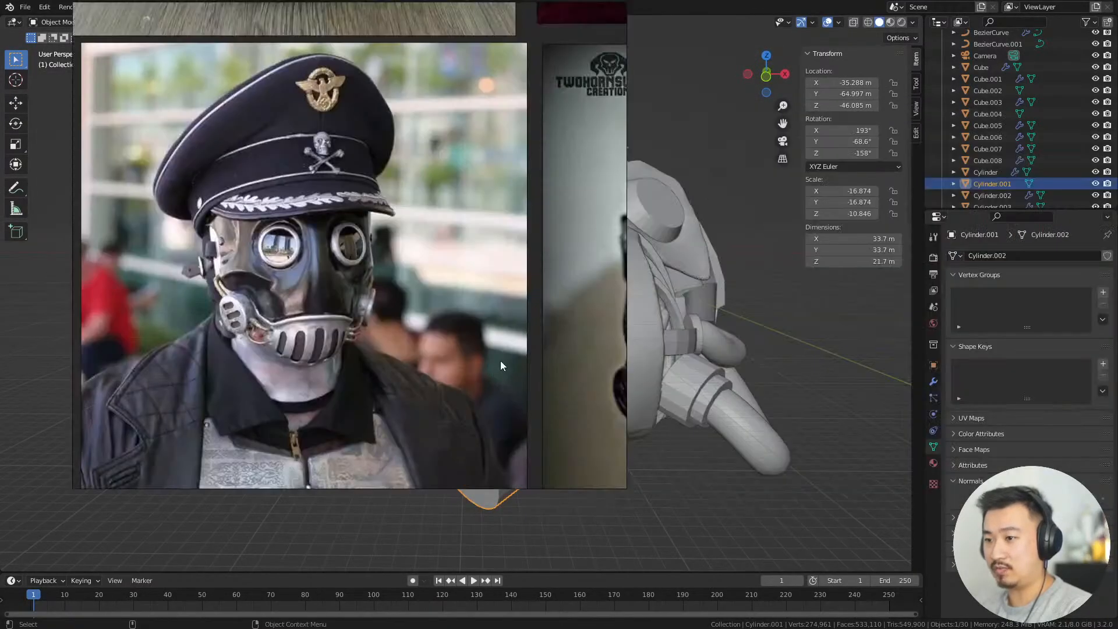
pyautogui.moveTo(390, 201); pyautogui.dragTo(353, 275, button='middle')
pyautogui.scroll(-8, 454, 220)
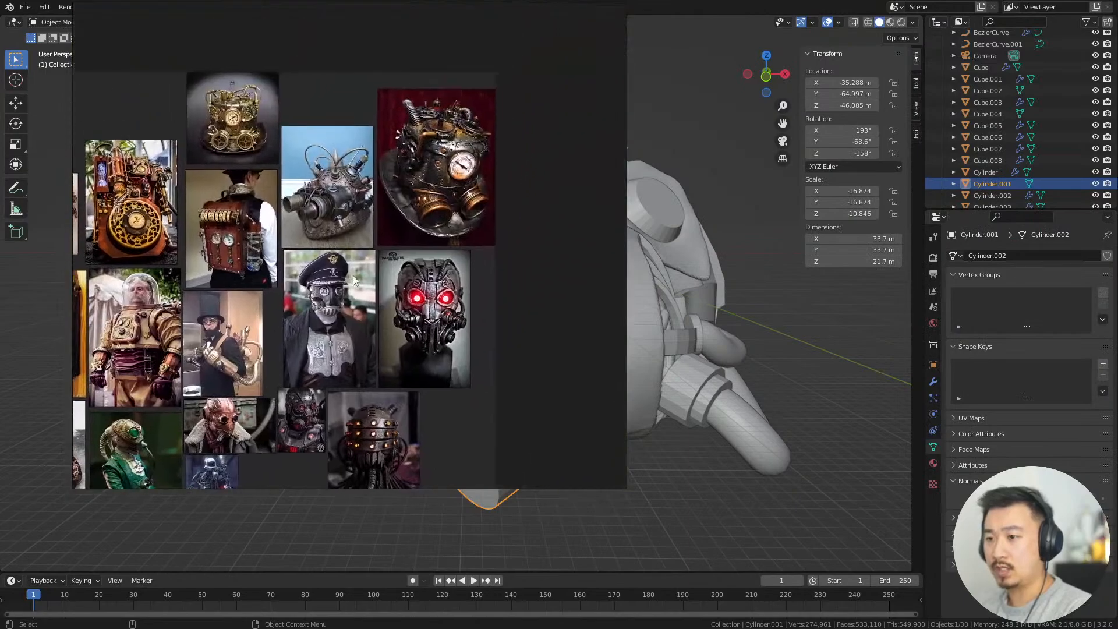
pyautogui.scroll(4, 386, 224)
pyautogui.scroll(-3, 390, 219)
pyautogui.scroll(2, 401, 285)
pyautogui.moveTo(370, 422); pyautogui.dragTo(452, 190, button='middle')
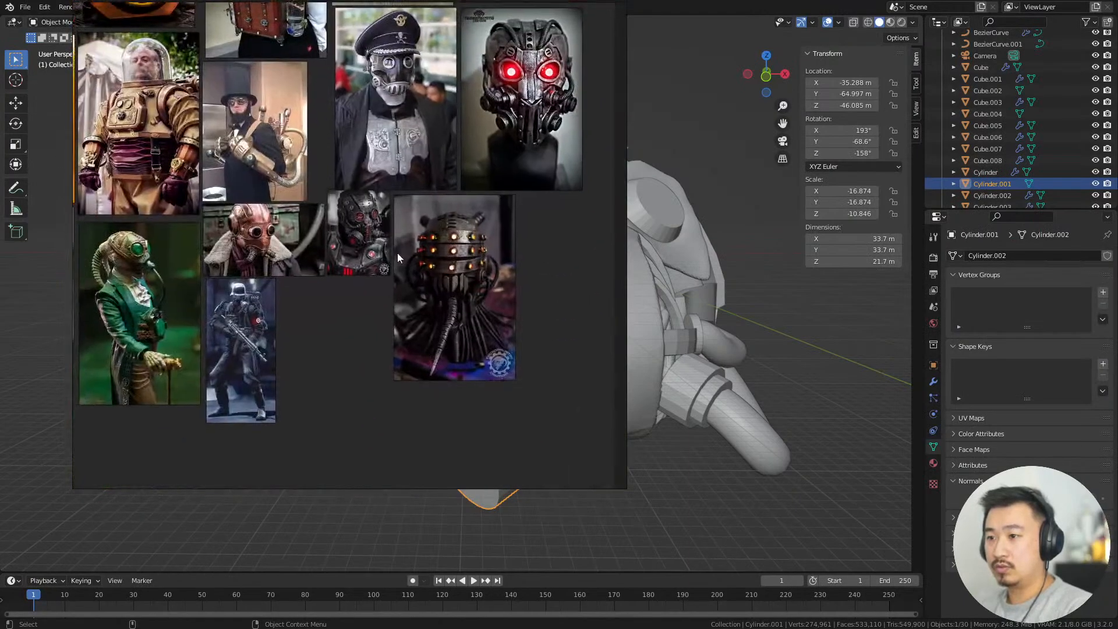
pyautogui.scroll(4, 349, 262)
pyautogui.moveTo(397, 253); pyautogui.dragTo(327, 389, button='middle')
pyautogui.scroll(6, 343, 300)
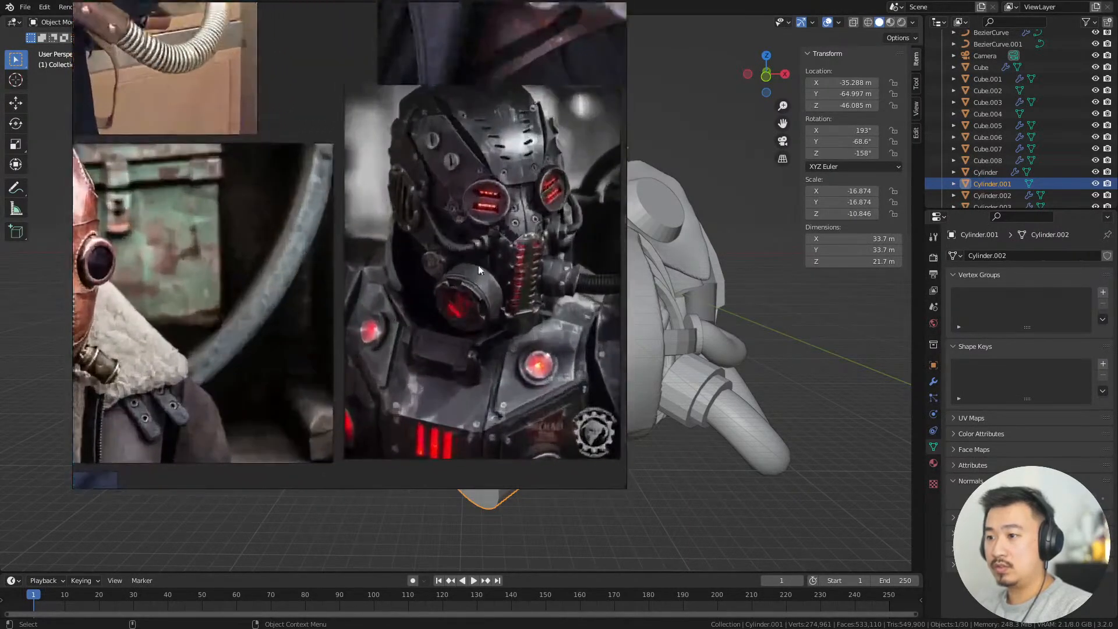
pyautogui.moveTo(456, 279); pyautogui.dragTo(371, 299, button='middle')
pyautogui.scroll(3, 374, 299)
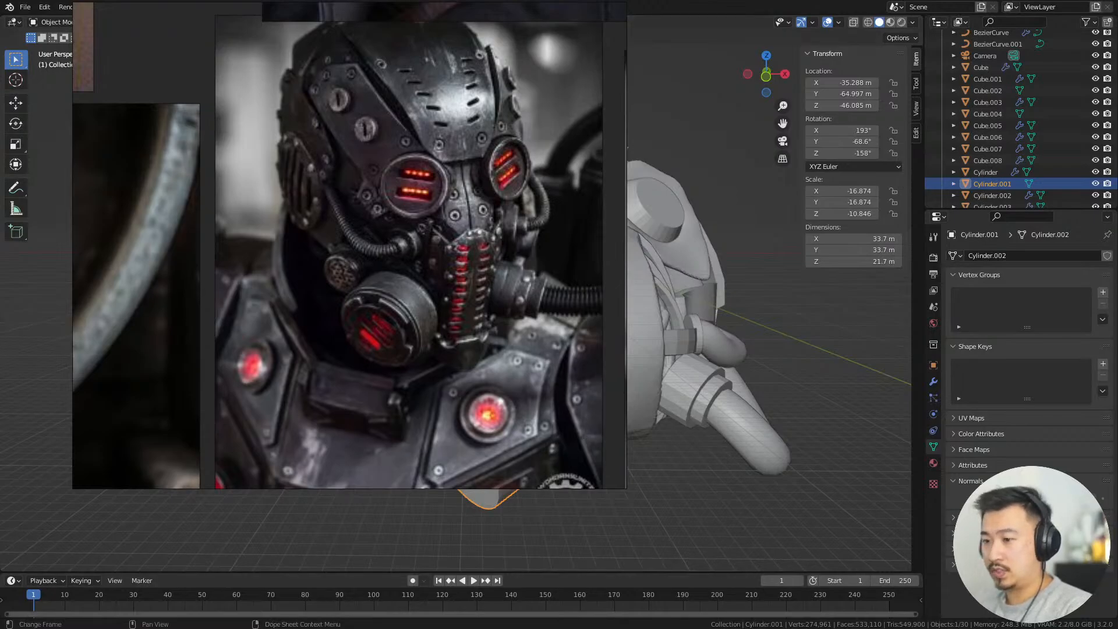
pyautogui.hotkey('alt', 'Tab')
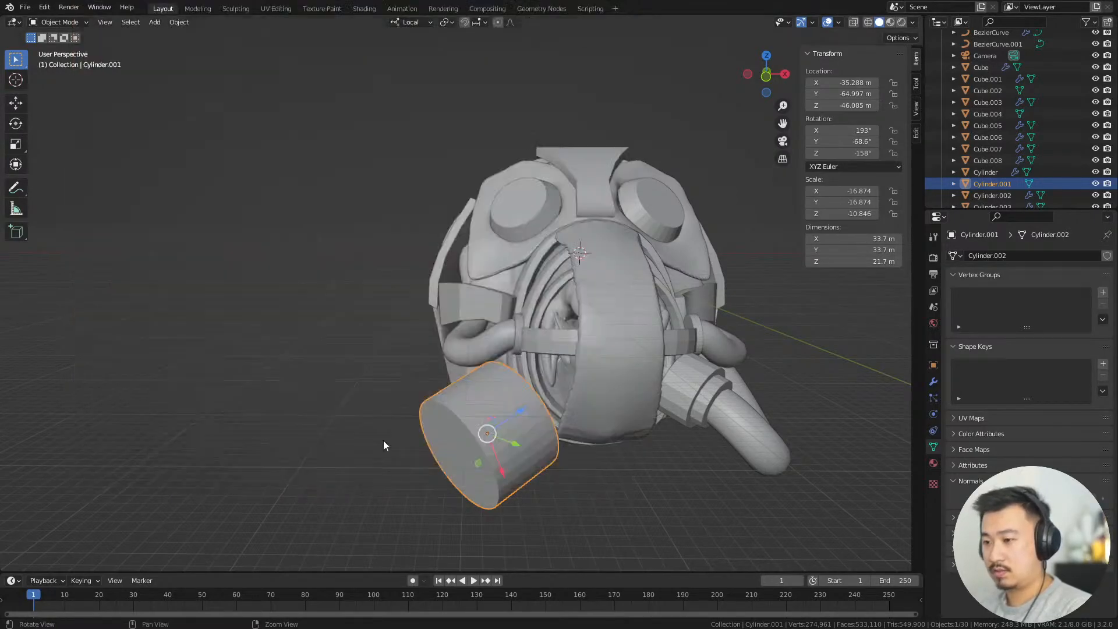
# Shorten the filter canister by moving its front face inward along the local Z axis
pyautogui.keyDown('shift'); pyautogui.moveTo(383, 440); pyautogui.dragTo(602, 420, button='middle'); pyautogui.keyUp('shift')
pyautogui.scroll(1, 403, 344)
pyautogui.press('Tab')
pyautogui.press('3')
pyautogui.click(406, 347)
pyautogui.press('g')
pyautogui.press('z')
pyautogui.press('z')
pyautogui.click(523, 426)
# Inset the canister's front face by 0.1537 m and extrude it 3.1855 m outward as a stepped cap
pyautogui.press('i')
pyautogui.click(591, 429)
pyautogui.press('e')
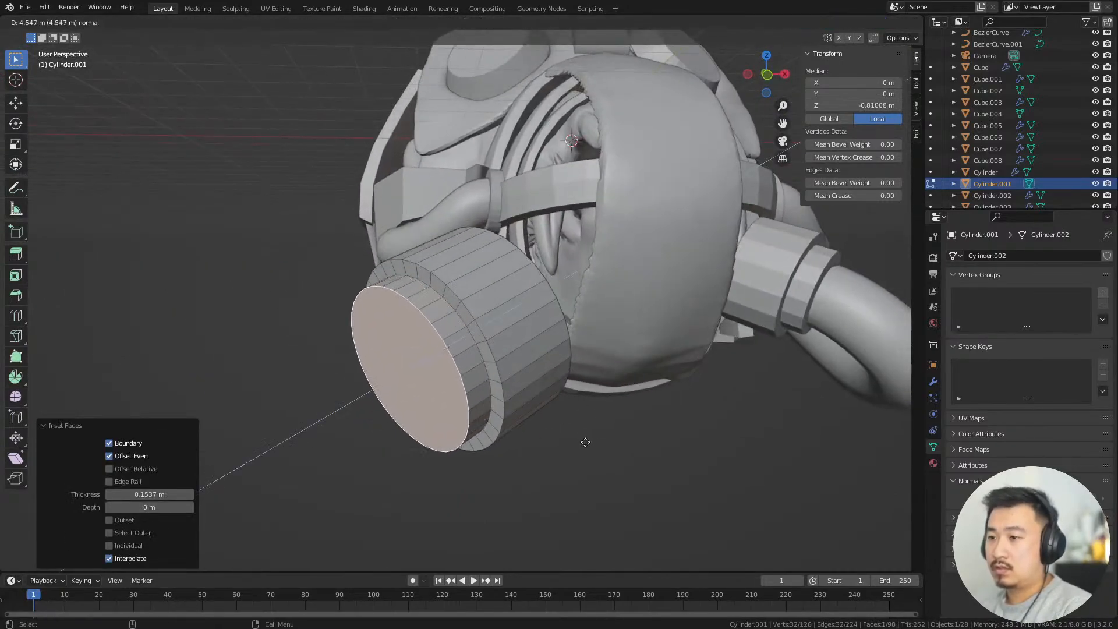
pyautogui.click(594, 444)
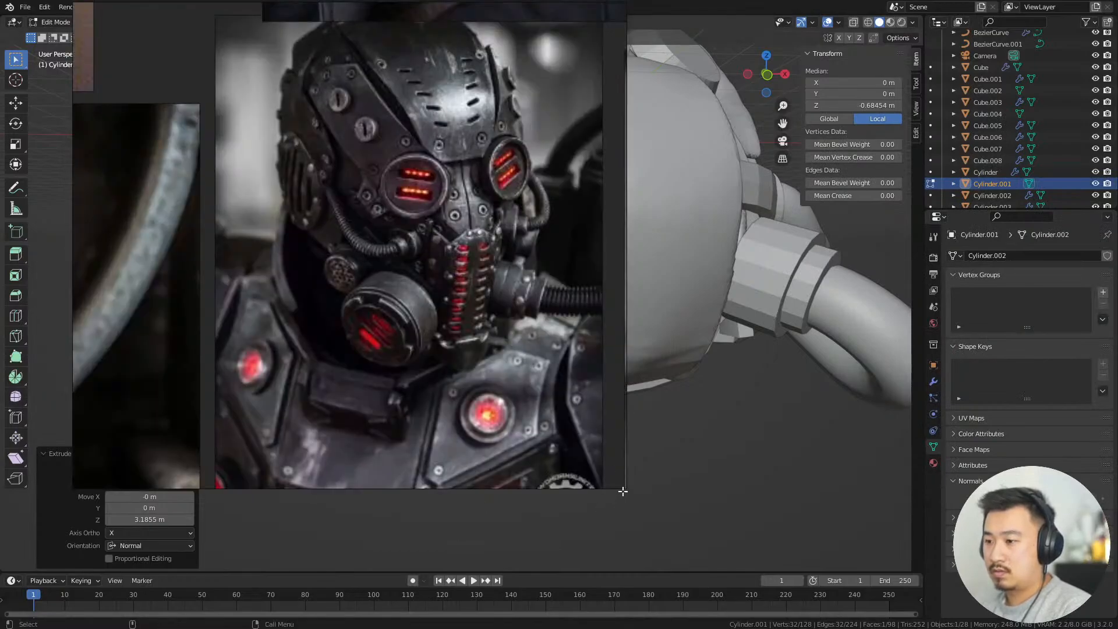
# Shrink the reference window so it sits beside the model and frame the red-lit mask and its filter in it
pyautogui.moveTo(620, 485); pyautogui.dragTo(297, 211)
pyautogui.moveTo(212, 111); pyautogui.dragTo(177, 192, button='right')
pyautogui.scroll(-8, 177, 191)
pyautogui.moveTo(131, 201)
pyautogui.mouseDown(button='middle')
pyautogui.moveTo(137, 187)
pyautogui.moveTo(138, 220)
pyautogui.mouseUp(button='middle')
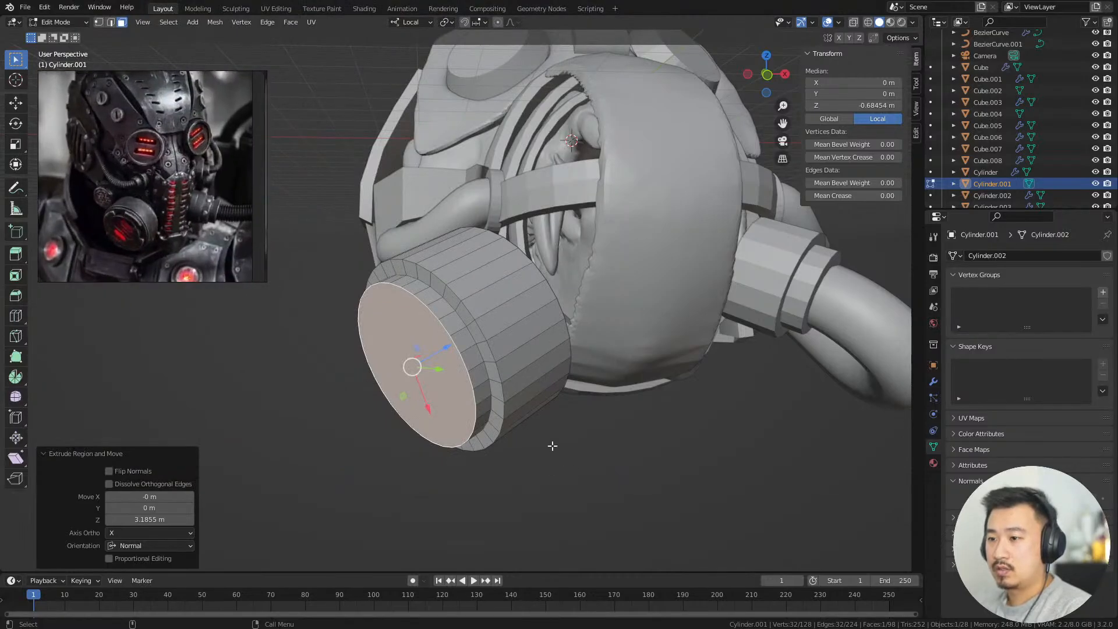
# Add one centred edge loop around the flat front rim of the canister
pyautogui.moveTo(565, 438); pyautogui.dragTo(600, 466, button='middle')
pyautogui.keyDown('shift'); pyautogui.moveTo(577, 455); pyautogui.dragTo(523, 208, button='middle'); pyautogui.keyUp('shift')
pyautogui.scroll(3, 594, 462)
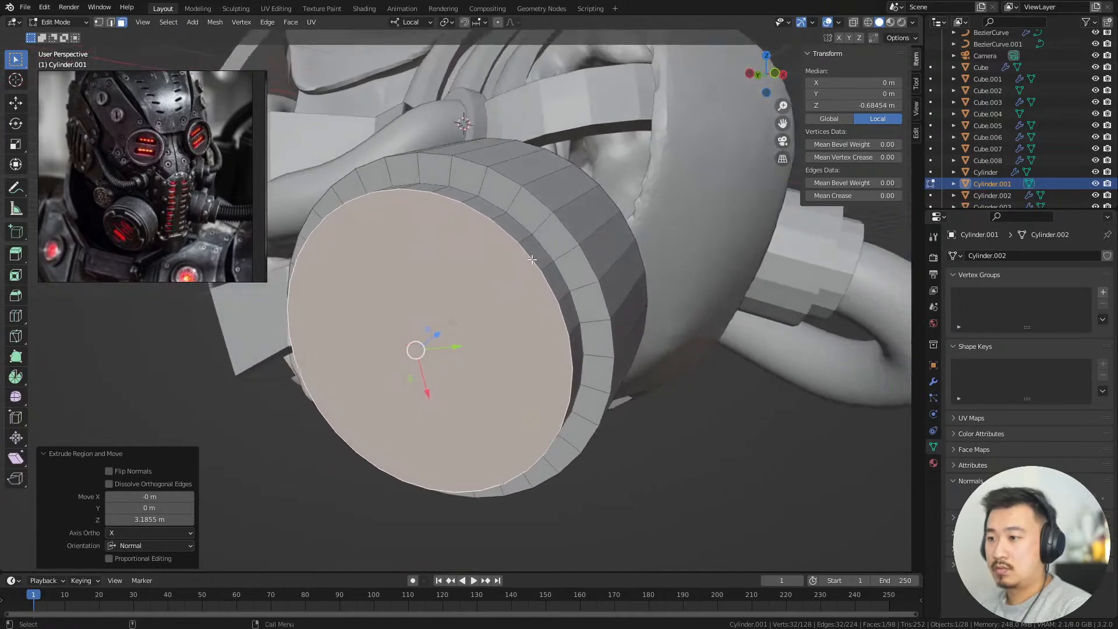
pyautogui.press('Tab')
pyautogui.press('Tab')
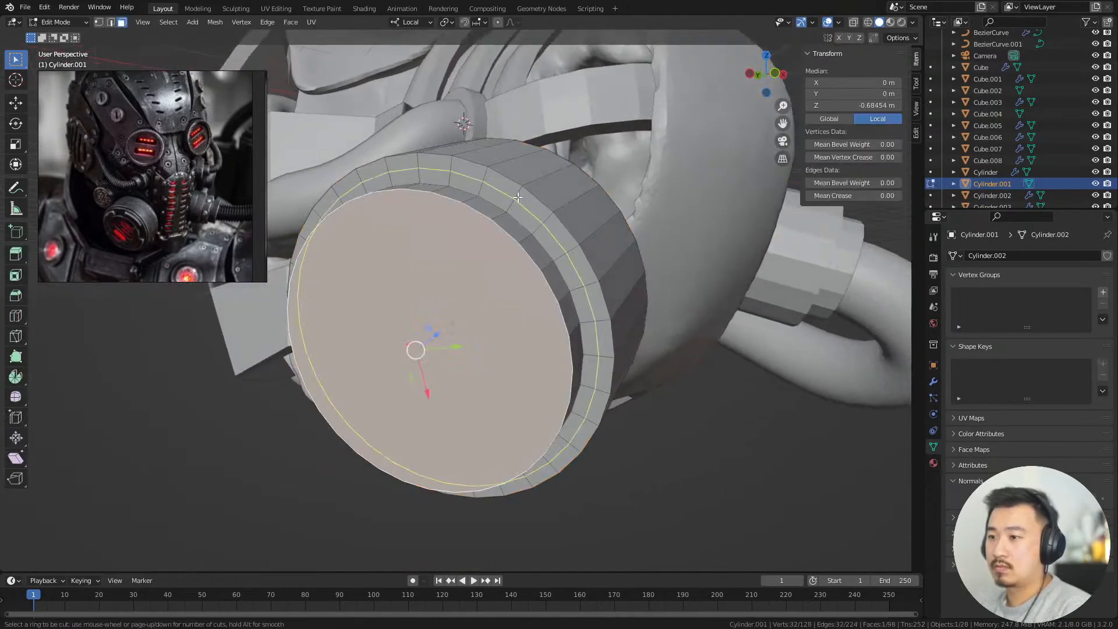
pyautogui.click(518, 198)
pyautogui.rightClick(536, 207)
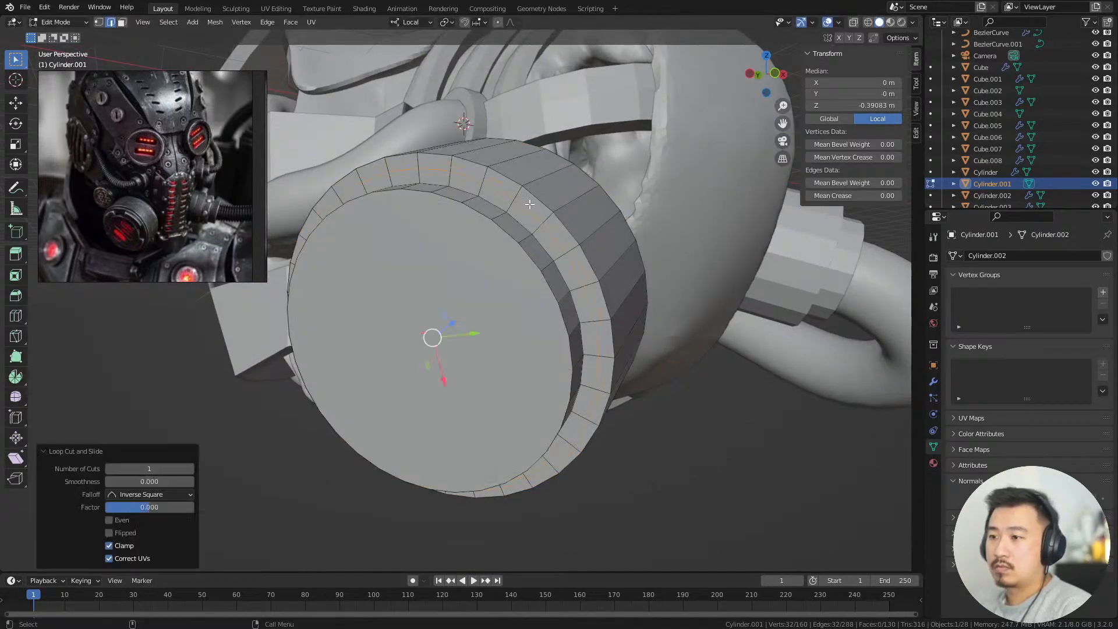
# Inset the outer ring of faces on the canister's front rim by 0.01805 m and extrude it into a groove
pyautogui.press('3')
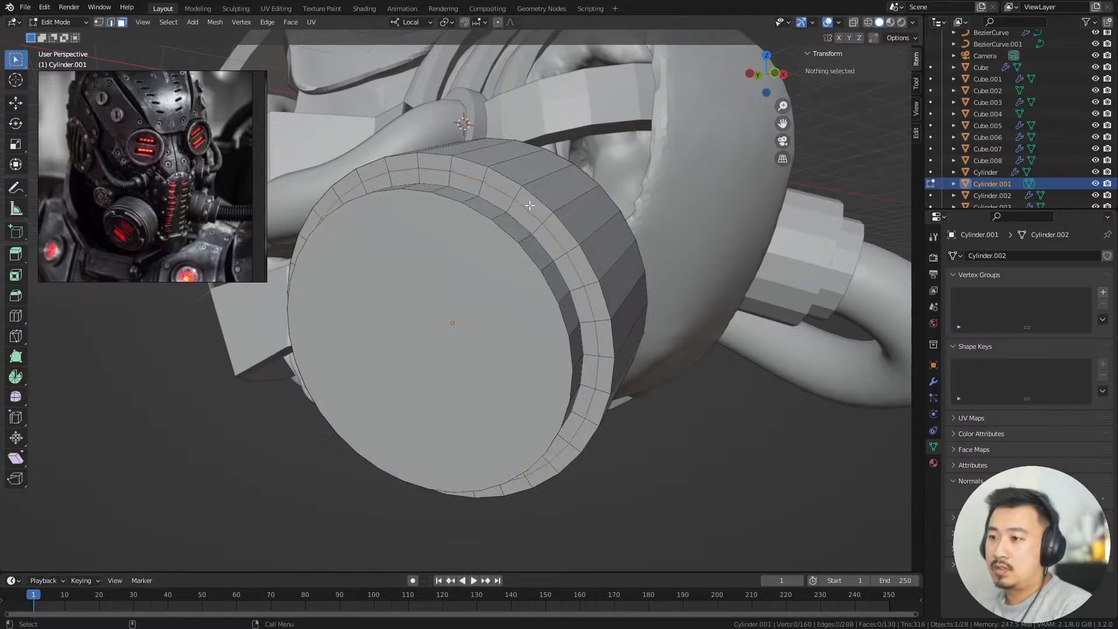
pyautogui.keyDown('alt'); pyautogui.click(543, 221); pyautogui.keyUp('alt')
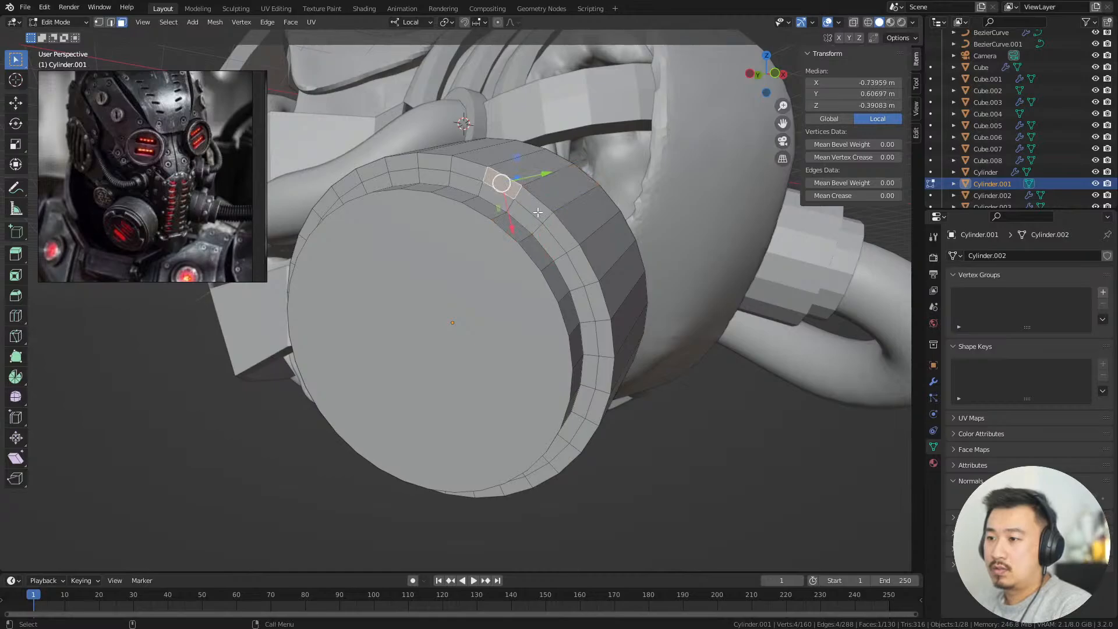
pyautogui.keyDown('shift'); pyautogui.click(547, 218); pyautogui.keyUp('shift')
pyautogui.keyDown('shift'); pyautogui.click(546, 218); pyautogui.keyUp('shift')
pyautogui.keyDown('shift'); pyautogui.click(544, 217); pyautogui.keyUp('shift')
pyautogui.keyDown('shift'); pyautogui.click(544, 217); pyautogui.keyUp('shift')
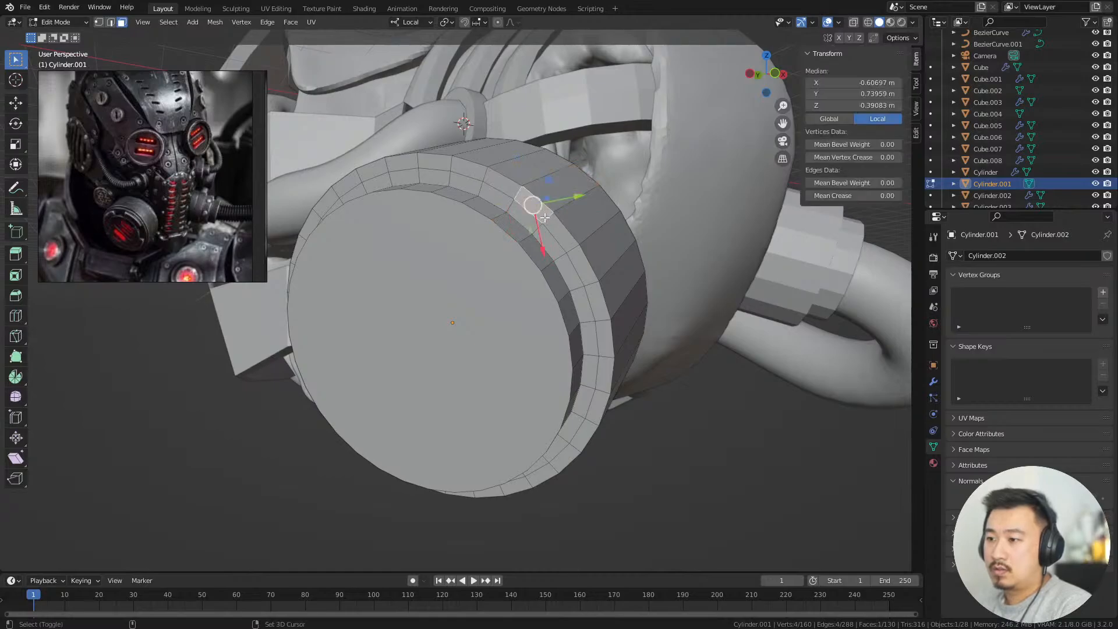
pyautogui.keyDown('shift'); pyautogui.click(544, 217); pyautogui.keyUp('shift')
pyautogui.keyDown('shift'); pyautogui.click(545, 218); pyautogui.keyUp('shift')
pyautogui.keyDown('shift'); pyautogui.click(545, 218); pyautogui.keyUp('shift')
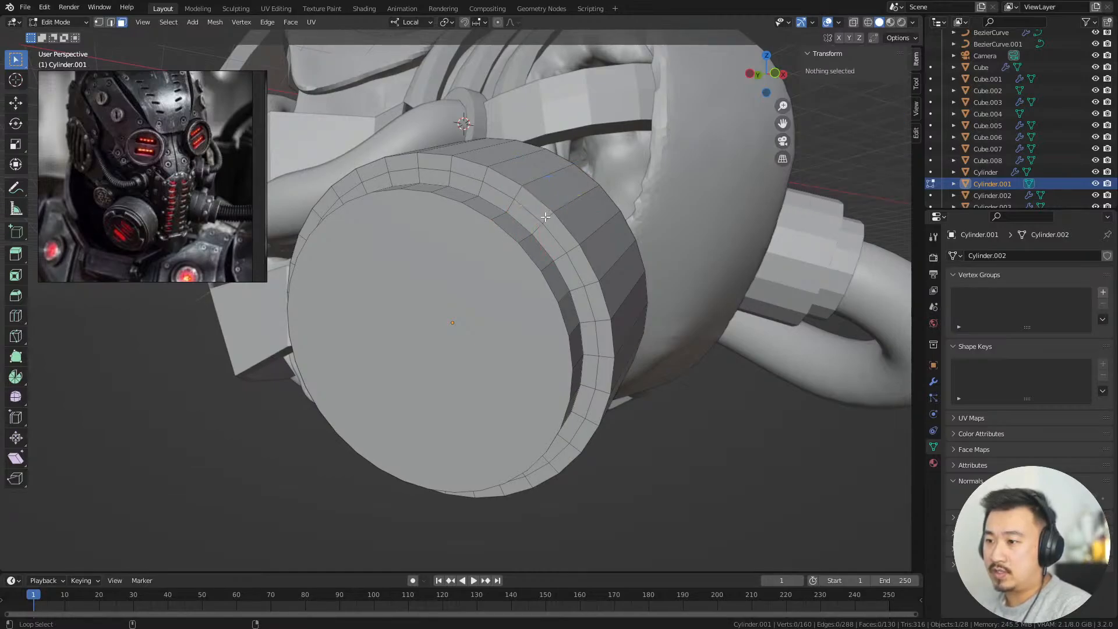
pyautogui.keyDown('alt'); pyautogui.click(548, 219); pyautogui.keyUp('alt')
pyautogui.moveTo(548, 219); pyautogui.dragTo(544, 280, button='middle')
pyautogui.scroll(2, 553, 286)
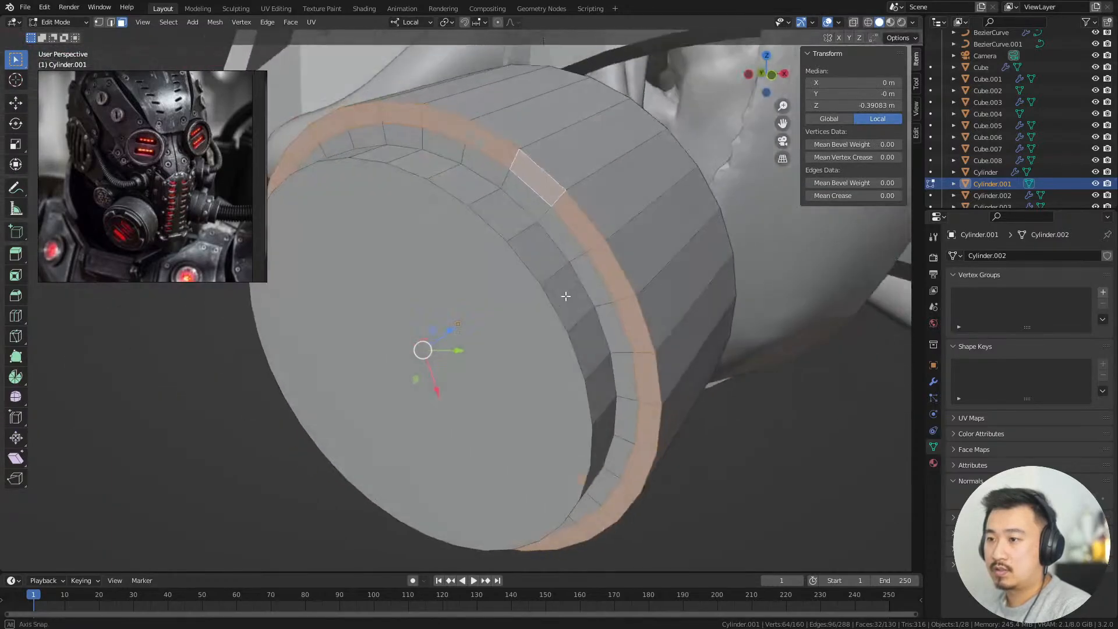
pyautogui.press('i')
pyautogui.click(650, 372)
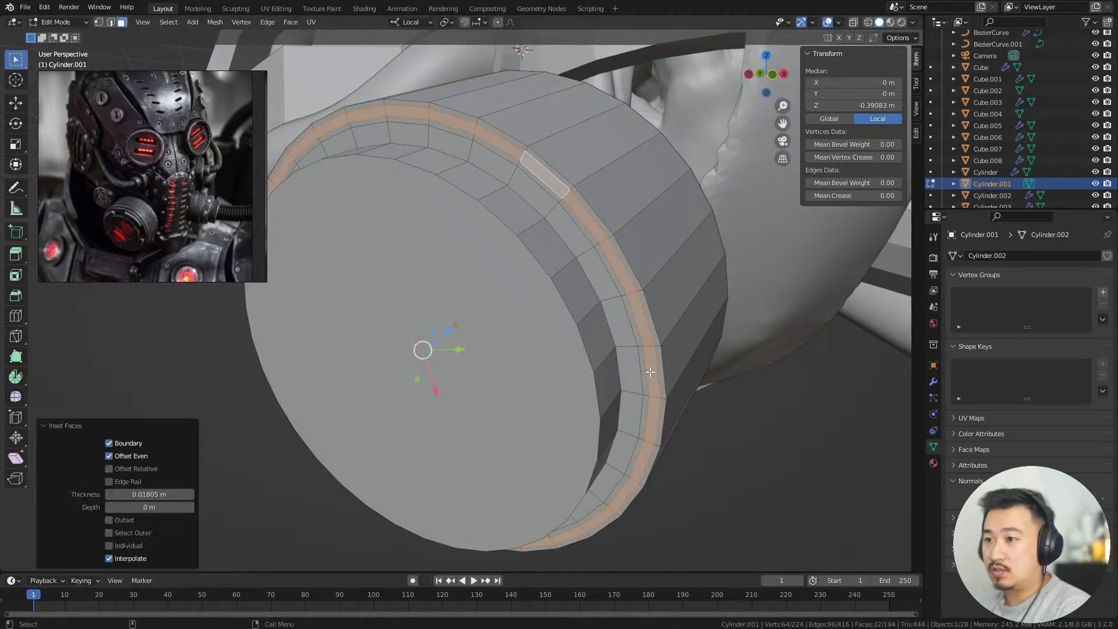
pyautogui.press('e')
pyautogui.click(657, 374)
pyautogui.click(738, 462)
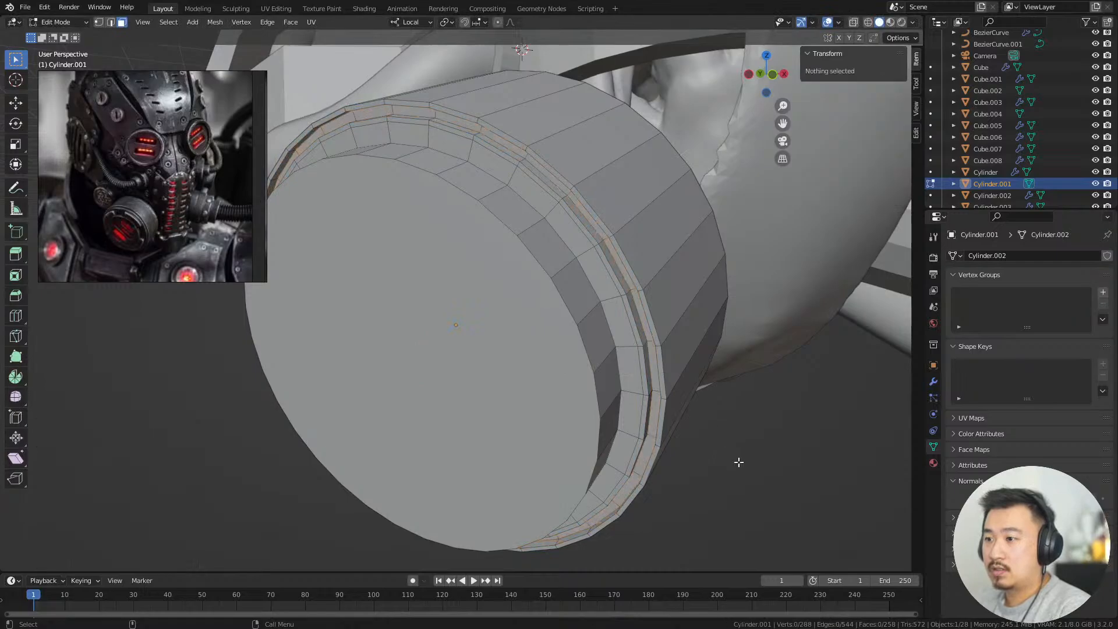
pyautogui.keyDown('alt'); pyautogui.moveTo(738, 462); pyautogui.dragTo(703, 464, button='right'); pyautogui.keyUp('alt')
pyautogui.press('Tab')
pyautogui.scroll(3, 663, 445)
pyautogui.click(679, 457)
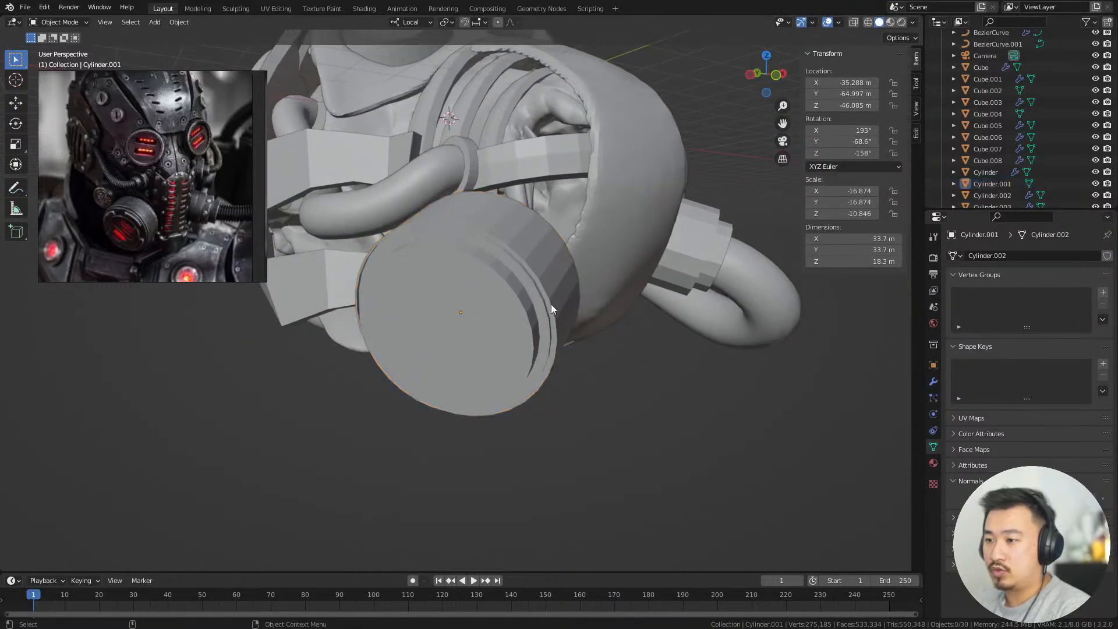
# Shade the canister smooth while keeping its rim edges crisp, and compare the rim with the reference filter up close
pyautogui.click(548, 304)
pyautogui.rightClick(678, 379)
pyautogui.click(677, 406)
pyautogui.click(711, 432)
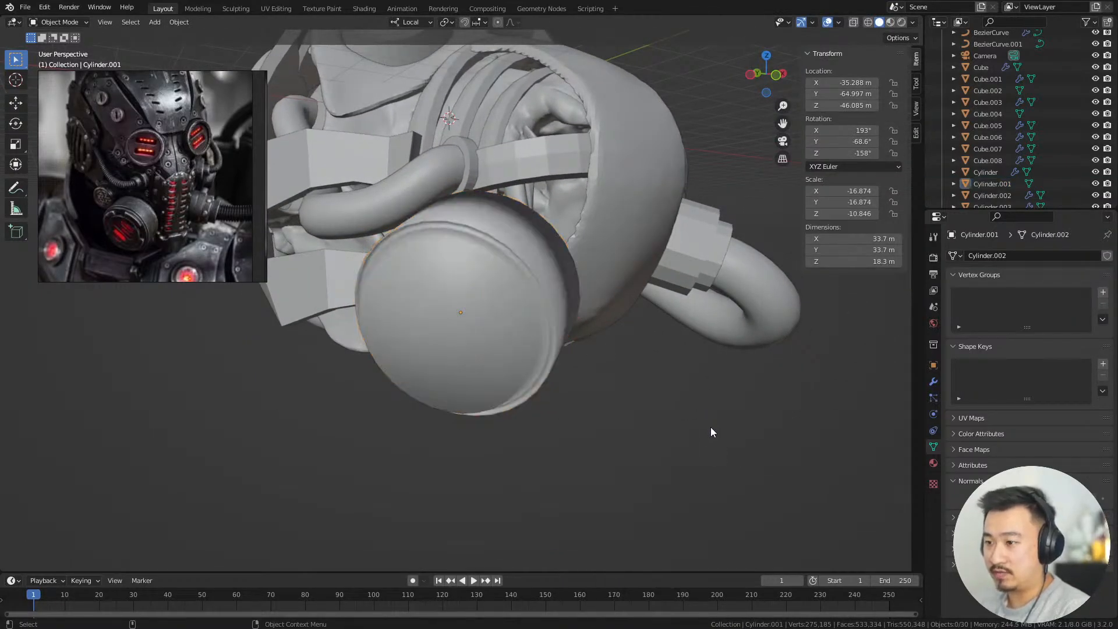
pyautogui.moveTo(740, 456); pyautogui.dragTo(531, 415, button='middle')
pyautogui.scroll(4, 595, 411)
pyautogui.click(595, 411)
pyautogui.scroll(-3, 684, 427)
pyautogui.moveTo(683, 427); pyautogui.dragTo(614, 370, button='middle')
pyautogui.scroll(4, 120, 209)
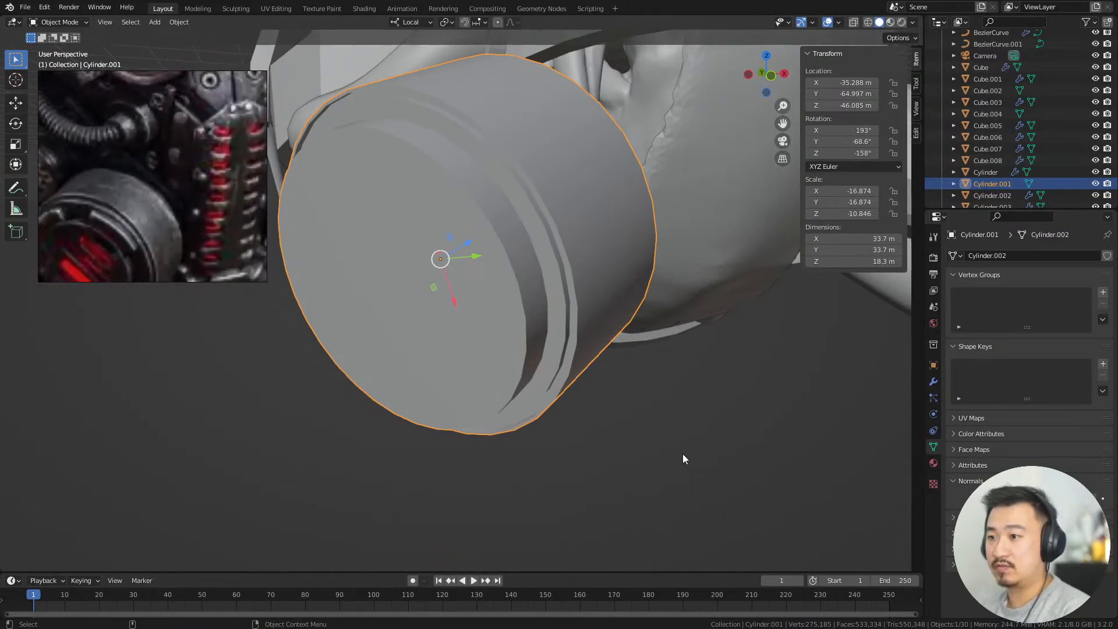
# Undo the canister's smooth shading and the rim groove's extrusion and inset
pyautogui.hotkey('ctrl', 'z')
pyautogui.hotkey('ctrl', 'z')
pyautogui.hotkey('ctrl', 'z')
pyautogui.hotkey('ctrl', 'z')
pyautogui.hotkey('ctrl', 'z')
pyautogui.hotkey('ctrl', 'z')
pyautogui.hotkey('ctrl', 'z')
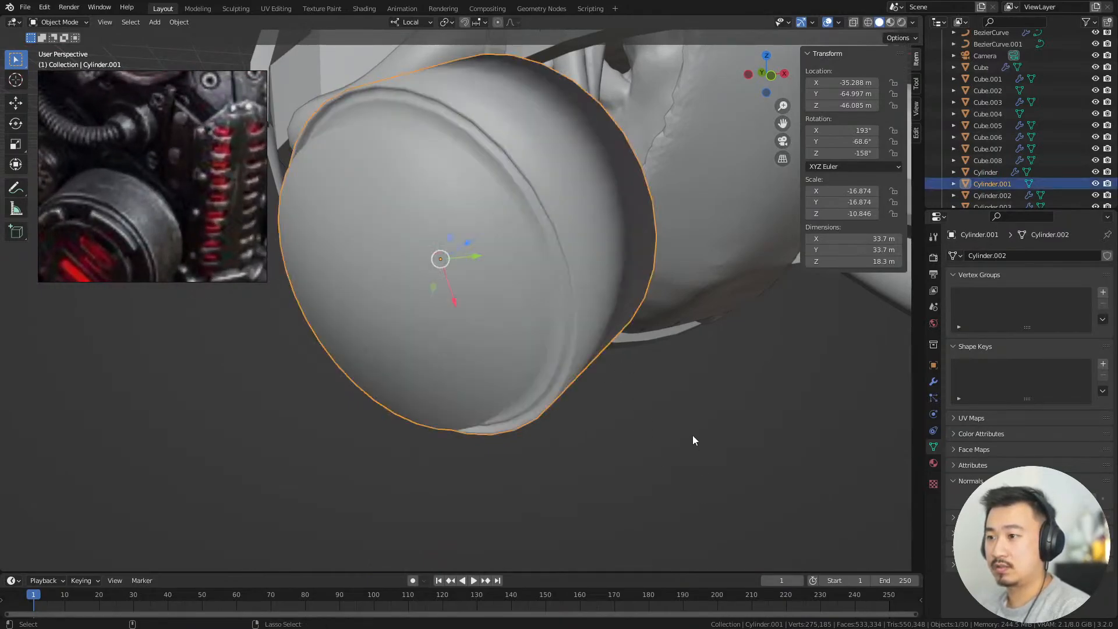
pyautogui.hotkey('ctrl', 'z')
pyautogui.hotkey('ctrl', 'z')
pyautogui.hotkey('ctrl', 'z')
pyautogui.hotkey('ctrl', 'z')
pyautogui.hotkey('ctrl', 'z')
pyautogui.hotkey('ctrl', 'z')
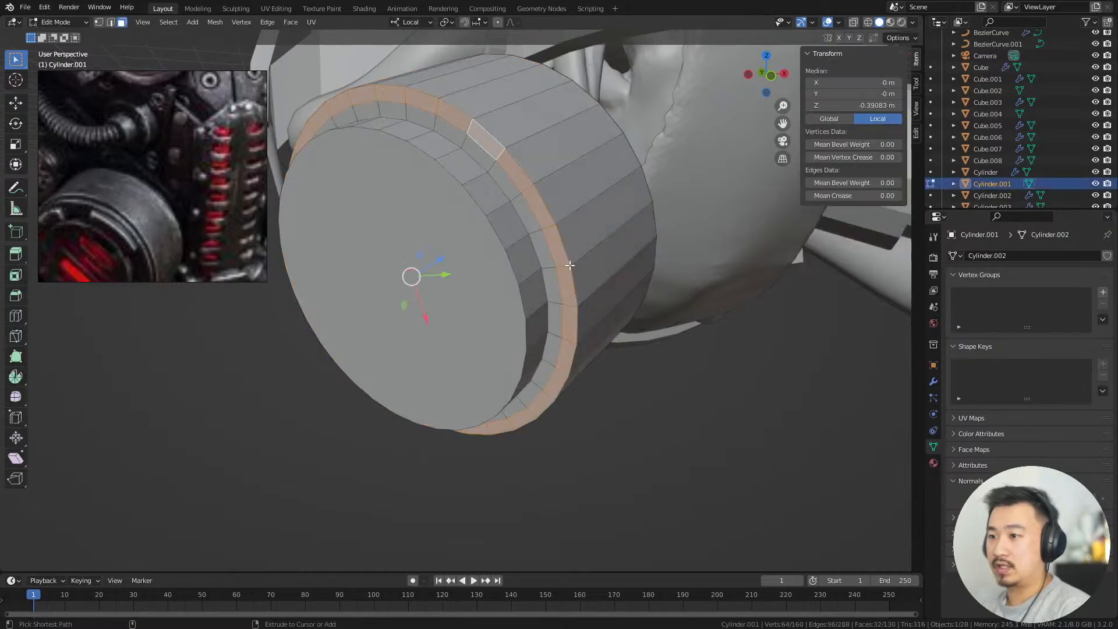
# Add one edge loop around the canister's side wall near the front rim, with a slide factor of 0.743
pyautogui.moveTo(566, 262); pyautogui.dragTo(578, 270, button='middle')
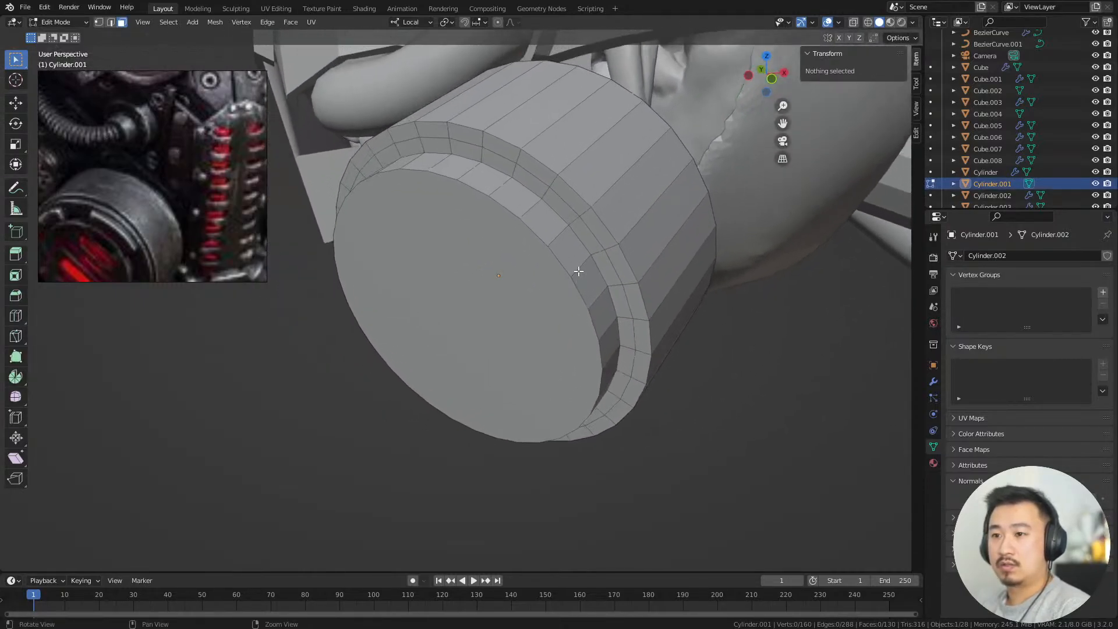
pyautogui.click(607, 190)
pyautogui.click(586, 228)
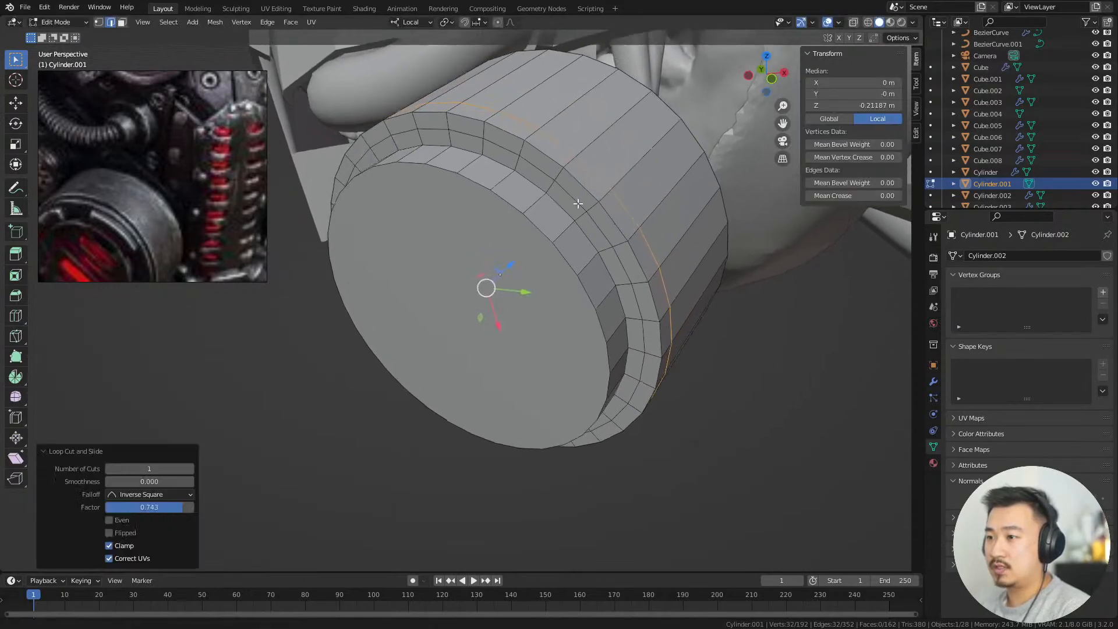
# Delete the outer front ring of faces and the adjoining side-wall ring at the canister's rim
pyautogui.scroll(3, 574, 199)
pyautogui.hotkey('alt', 'a')
pyautogui.click(671, 143)
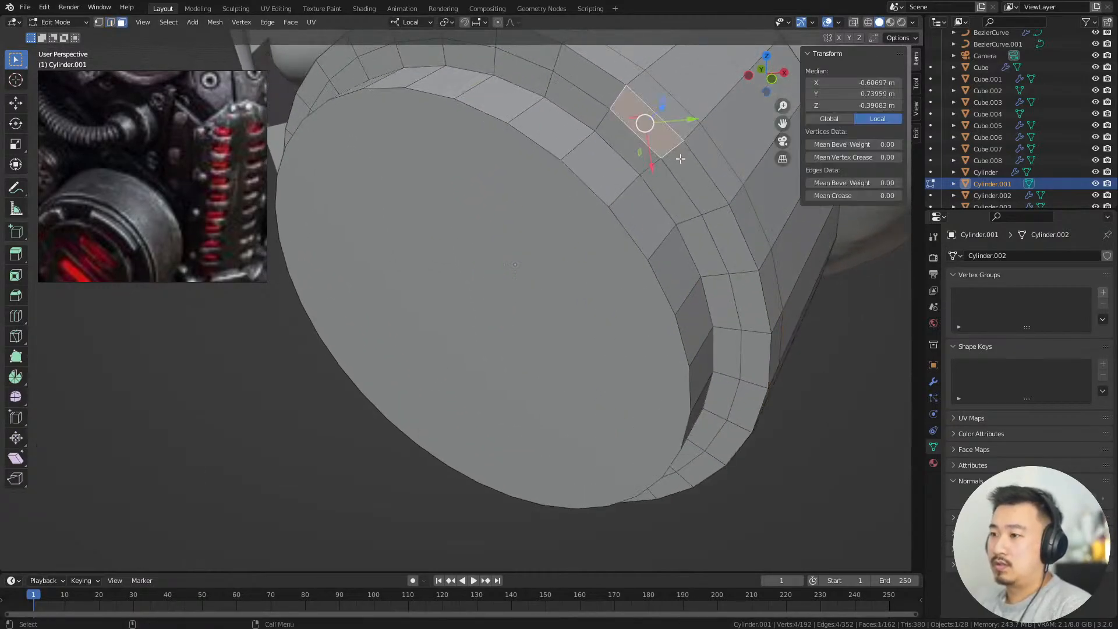
pyautogui.keyDown('alt'); pyautogui.click(669, 142); pyautogui.keyUp('alt')
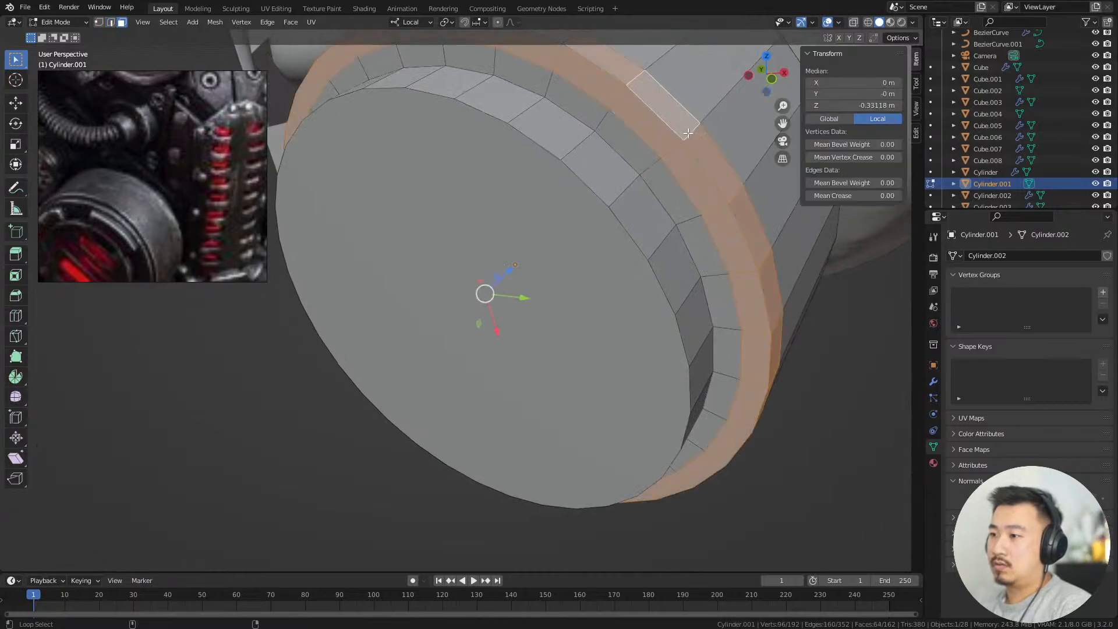
pyautogui.moveTo(675, 143); pyautogui.dragTo(570, 270, button='middle')
pyautogui.press('x')
pyautogui.click(708, 254)
# Extrude the open edge loop around the canister's inner rim 3 m along local Z, back toward the outer side wall
pyautogui.scroll(2, 676, 244)
pyautogui.keyDown('alt'); pyautogui.click(578, 285); pyautogui.keyUp('alt')
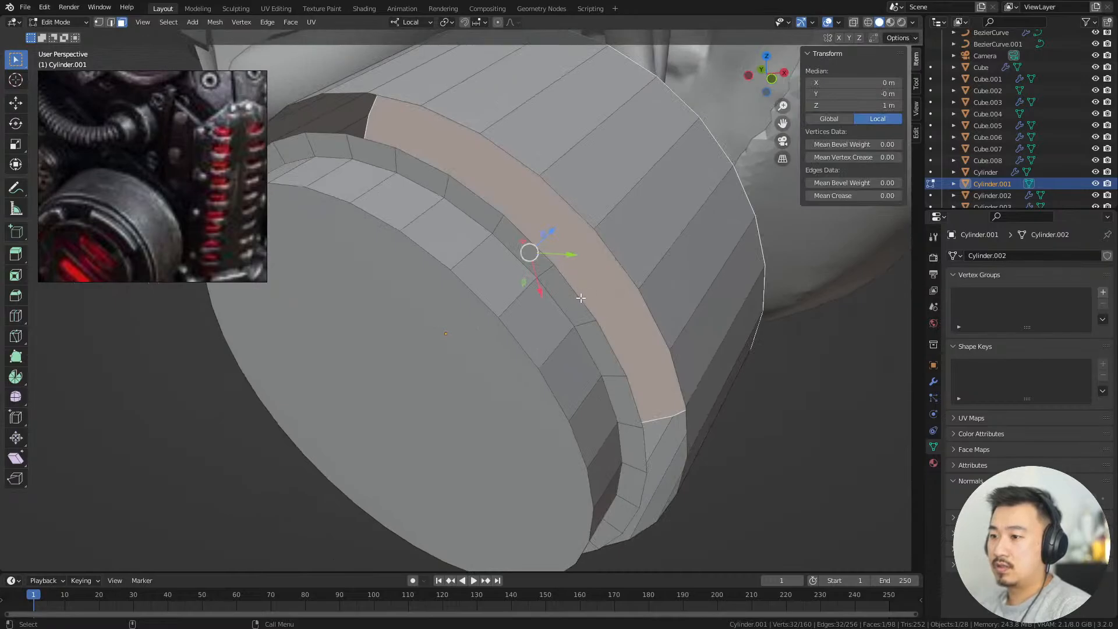
pyautogui.press('2')
pyautogui.click(576, 295)
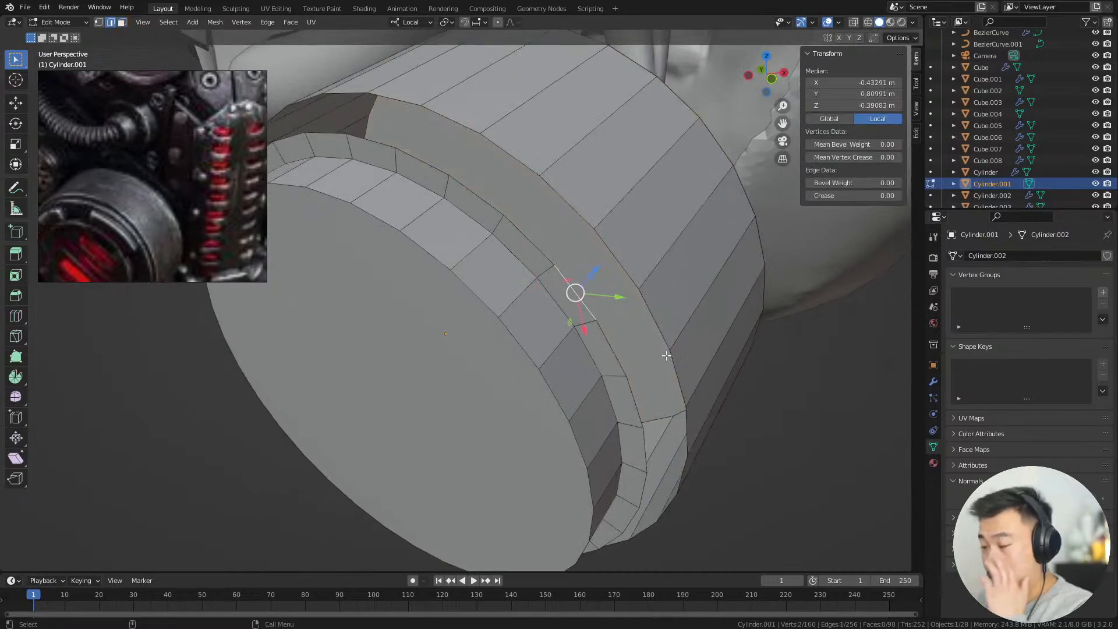
pyautogui.press('r')
pyautogui.press('z')
pyautogui.click(661, 359)
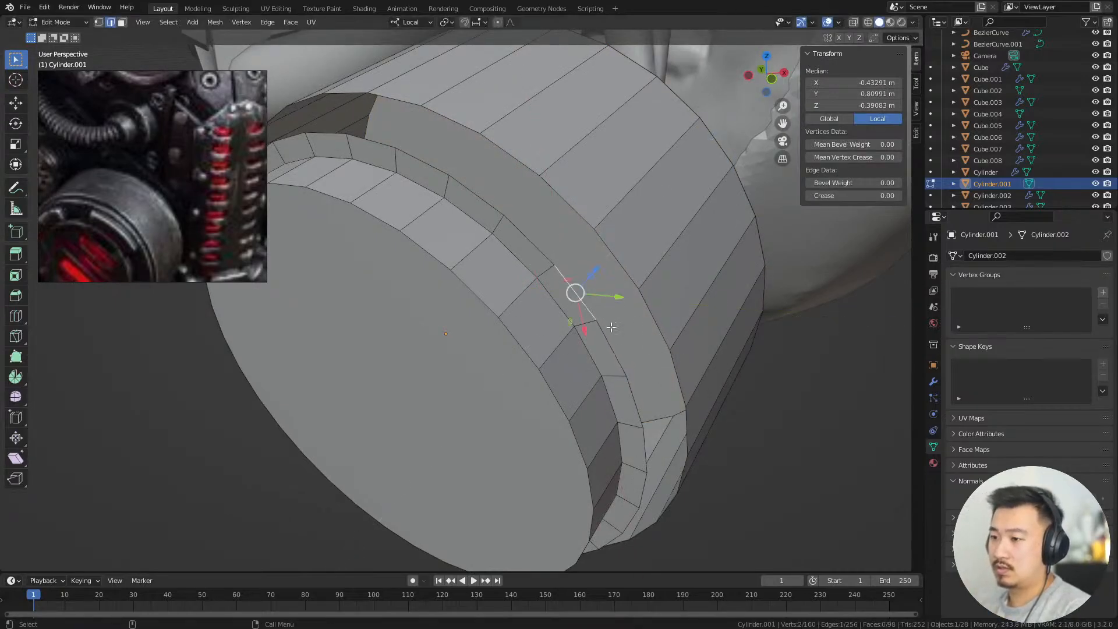
pyautogui.press('e')
pyautogui.press('y')
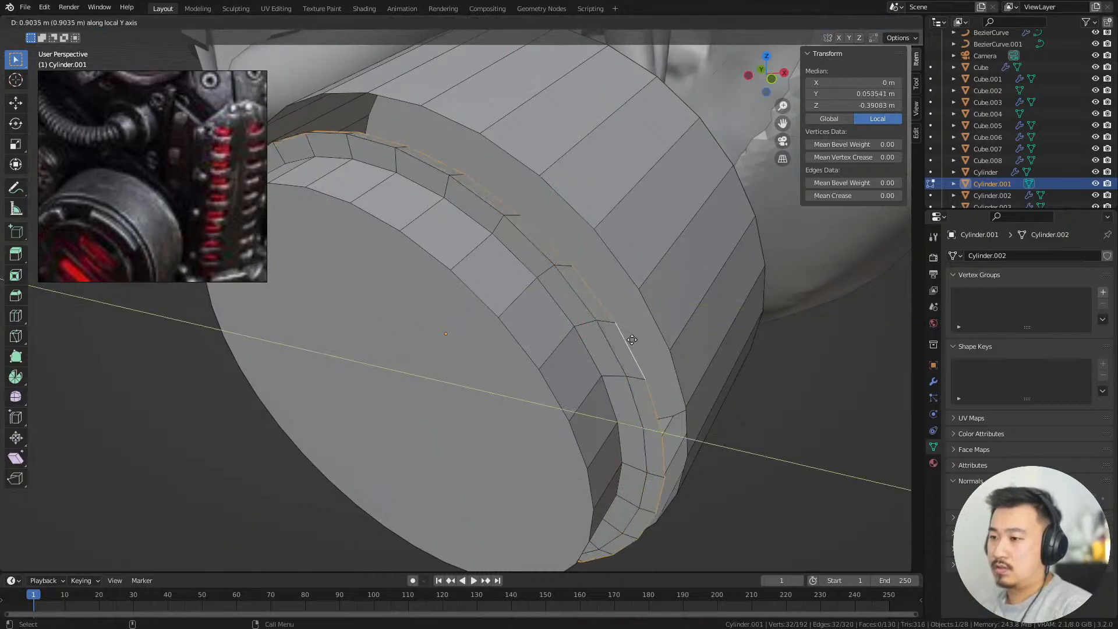
pyautogui.press('z')
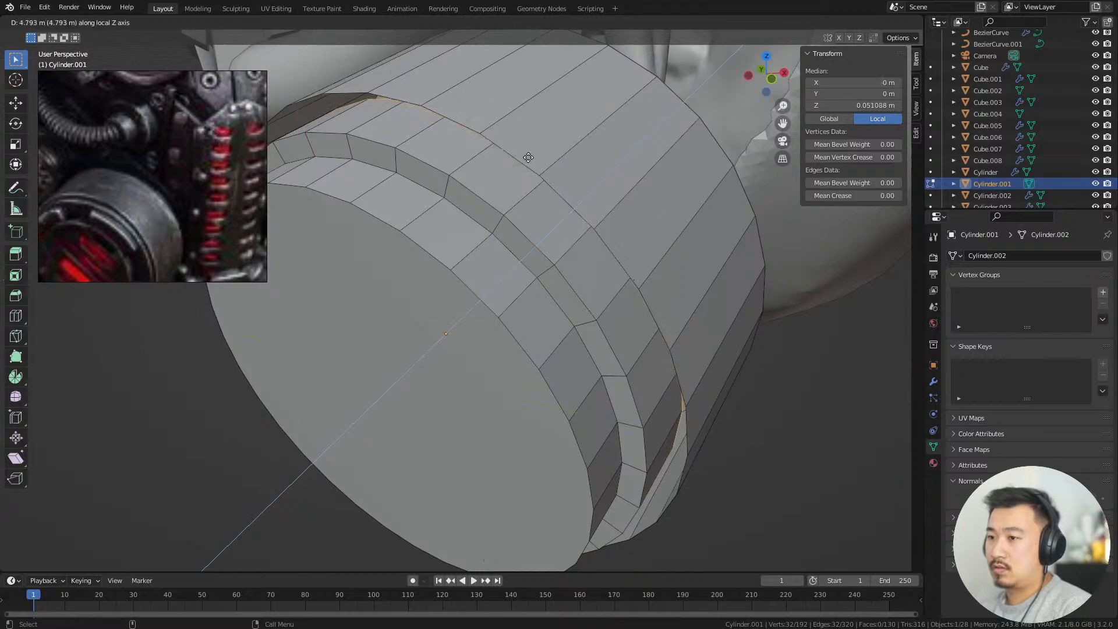
pyautogui.keyDown('ctrl'); pyautogui.click(479, 132); pyautogui.keyUp('ctrl')
pyautogui.moveTo(620, 288); pyautogui.dragTo(571, 270, button='middle')
pyautogui.press('e')
pyautogui.press('z')
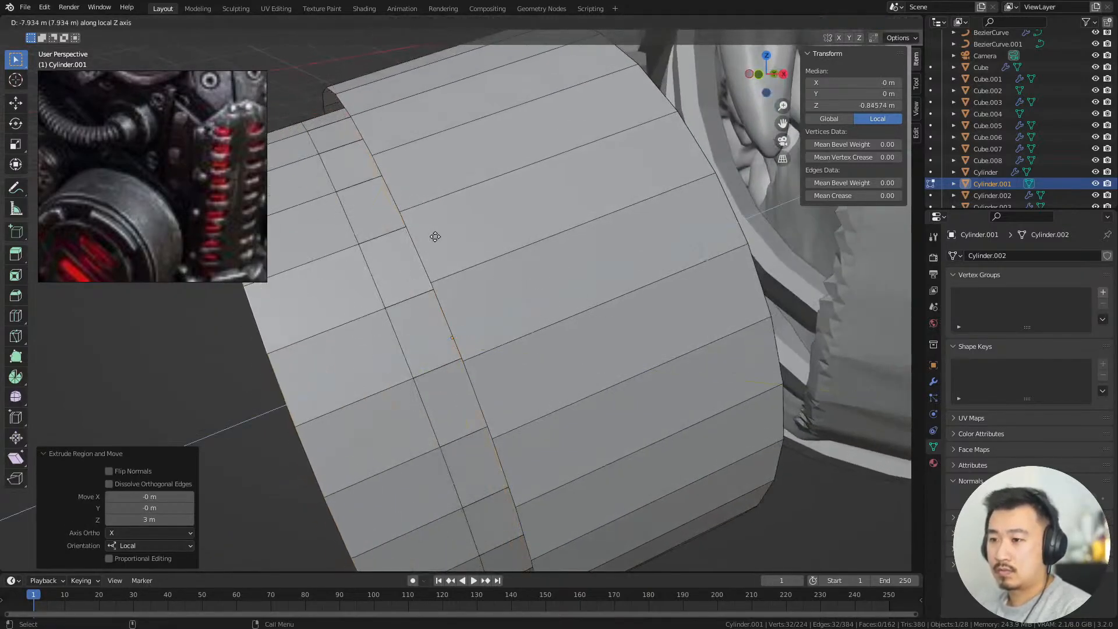
pyautogui.rightClick(513, 246)
pyautogui.hotkey('ctrl', 'z')
pyautogui.press('g')
pyautogui.press('z')
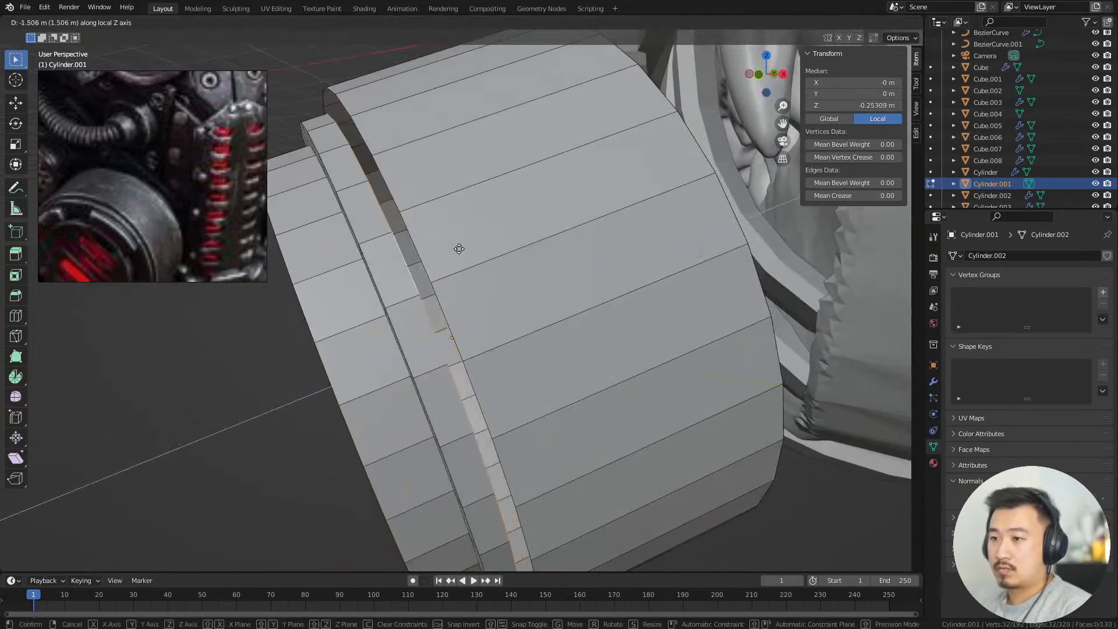
pyautogui.rightClick(412, 216)
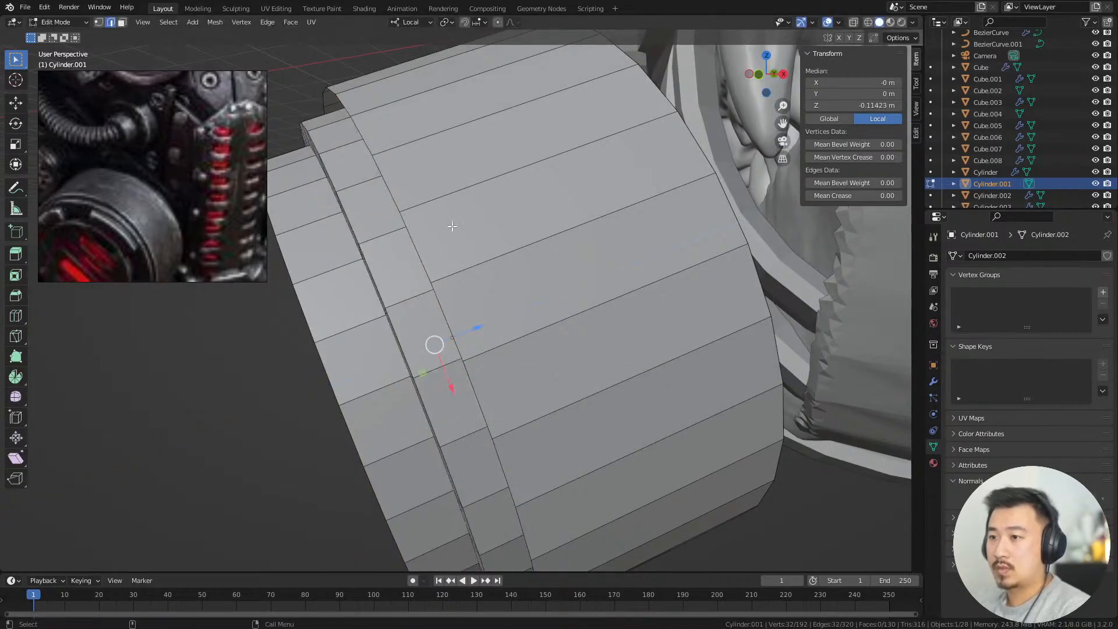
# Set snapping to Vertex and move the extruded edge loop about -1.06 m along local Z, level with the outer wall's front edge
pyautogui.hotkey('ctrl', 'shift', 'Tab')
pyautogui.click(447, 262)
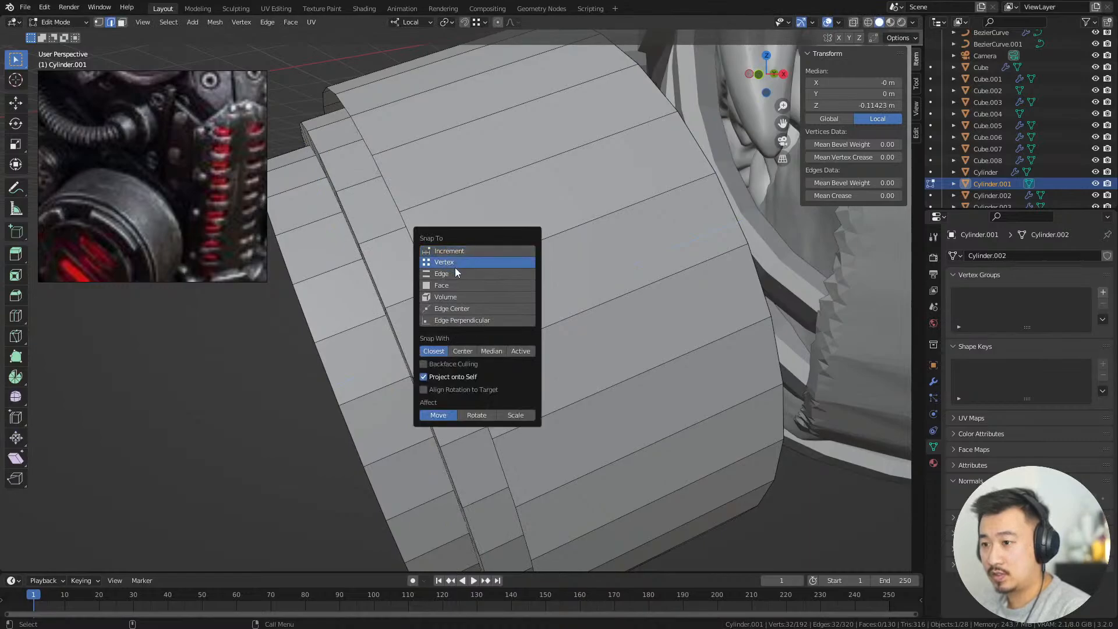
pyautogui.moveTo(402, 227); pyautogui.dragTo(442, 244, button='middle')
pyautogui.press('e')
pyautogui.click(488, 282)
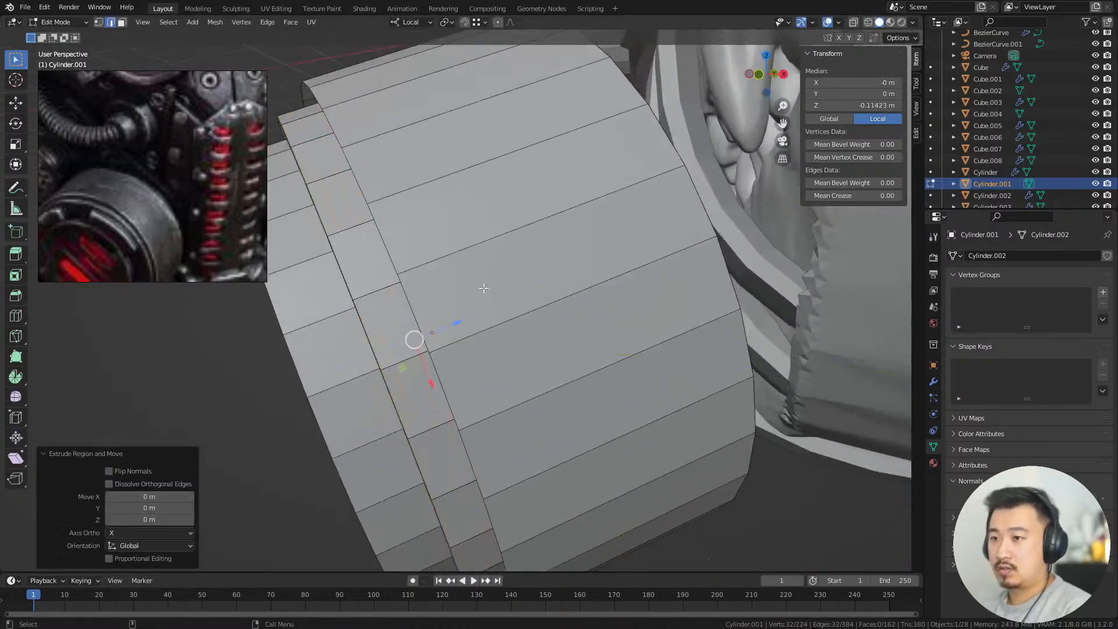
pyautogui.hotkey('ctrl', 'z')
pyautogui.press('g')
pyautogui.press('z')
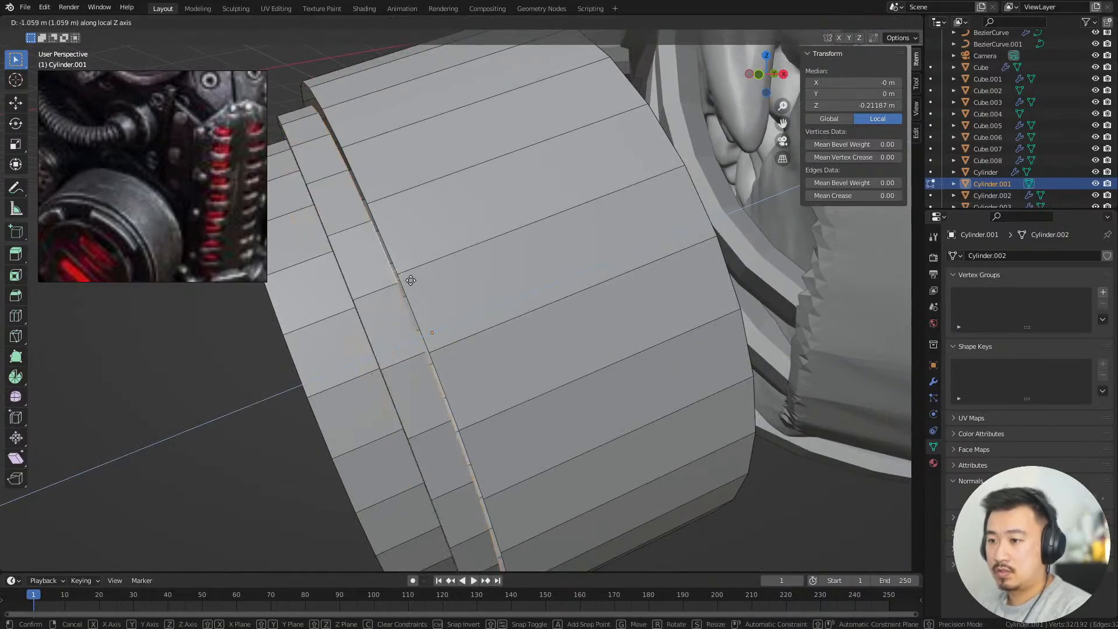
pyautogui.click(414, 283)
# Bridge the inner rim's extruded edge loop with the outer side wall's front edge loop to close the gap
pyautogui.moveTo(468, 300); pyautogui.dragTo(586, 339, button='middle')
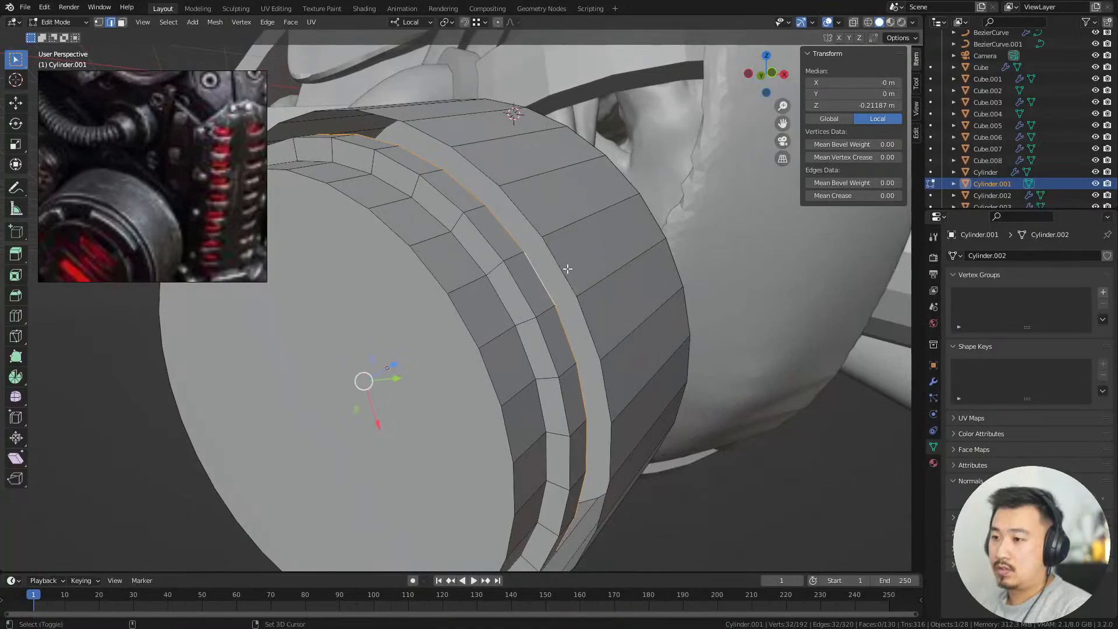
pyautogui.moveTo(553, 258); pyautogui.dragTo(544, 256, button='middle')
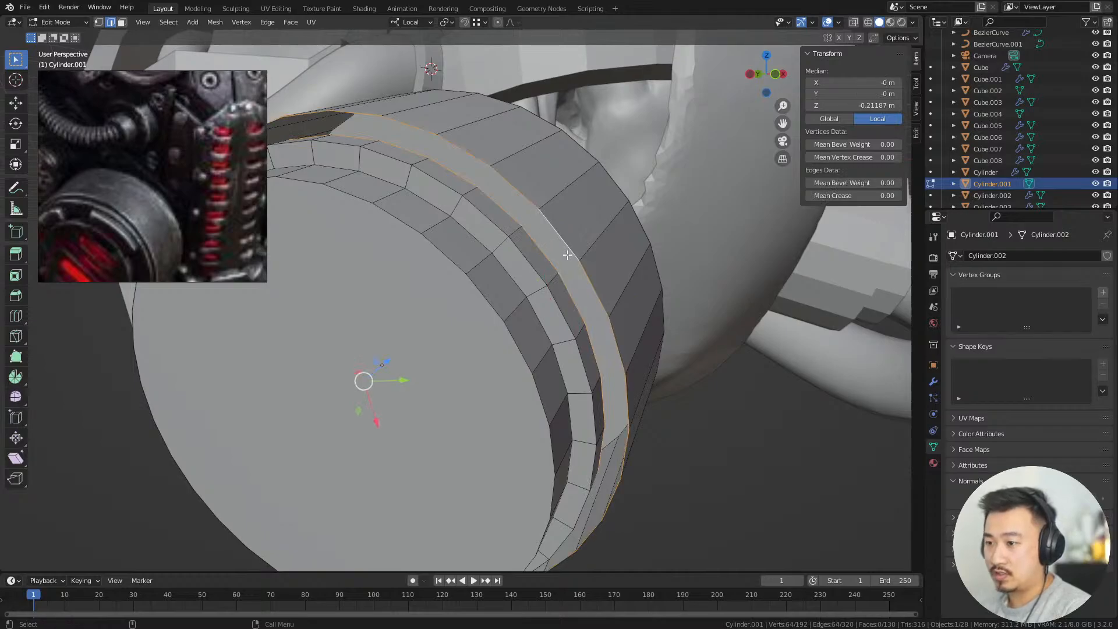
pyautogui.hotkey('ctrl', 'e')
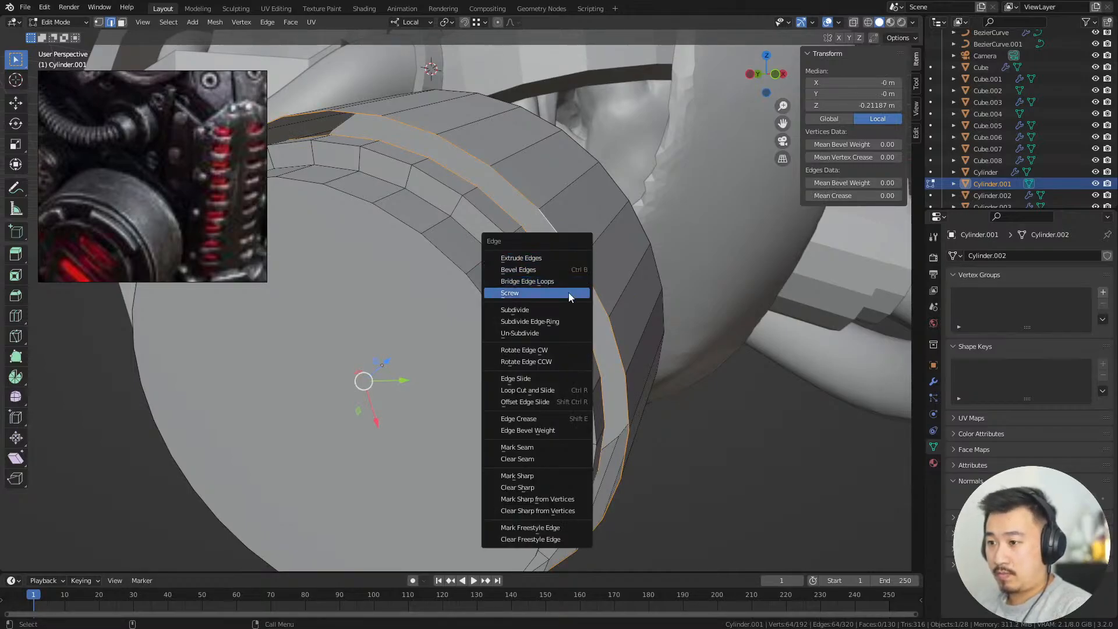
pyautogui.click(563, 281)
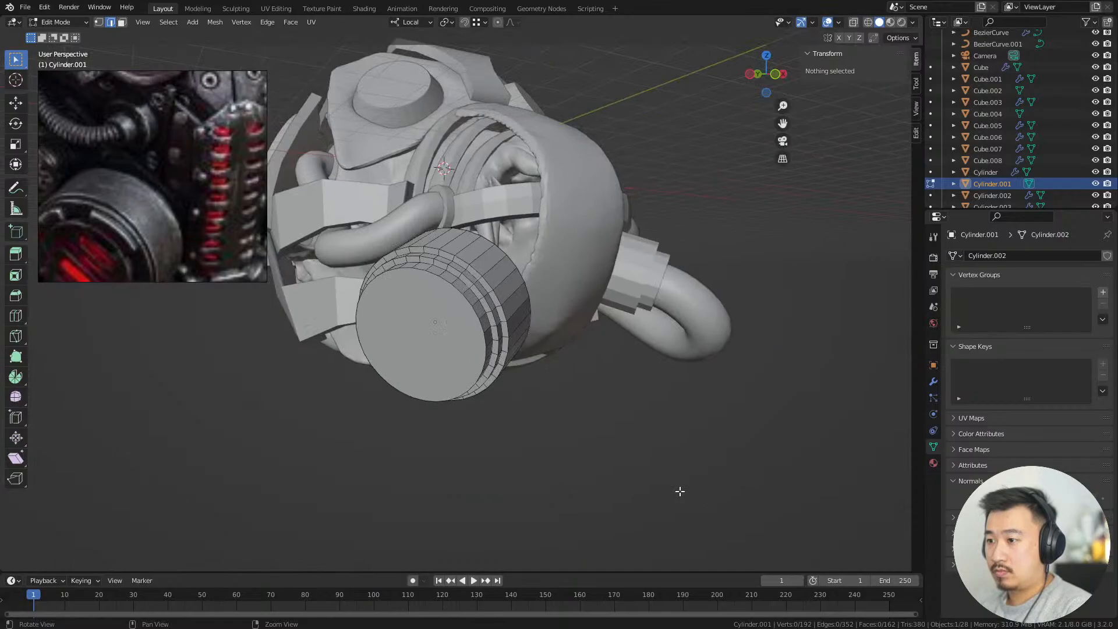
# Return to Object Mode and shade the canister smooth while keeping its stepped rim edges crisp
pyautogui.keyDown('alt'); pyautogui.moveTo(680, 491); pyautogui.dragTo(649, 464); pyautogui.keyUp('alt')
pyautogui.scroll(4, 648, 463)
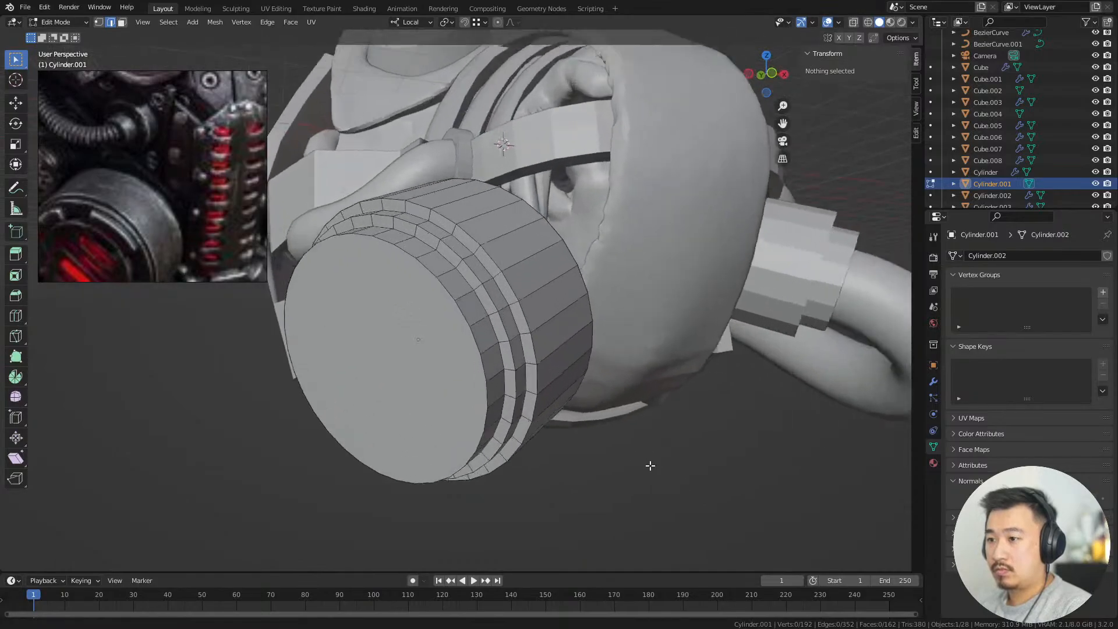
pyautogui.press('Tab')
pyautogui.click(690, 514)
pyautogui.scroll(-5, 686, 511)
pyautogui.keyDown('alt'); pyautogui.moveTo(687, 511); pyautogui.dragTo(650, 502); pyautogui.keyUp('alt')
pyautogui.scroll(4, 651, 502)
pyautogui.click(518, 362)
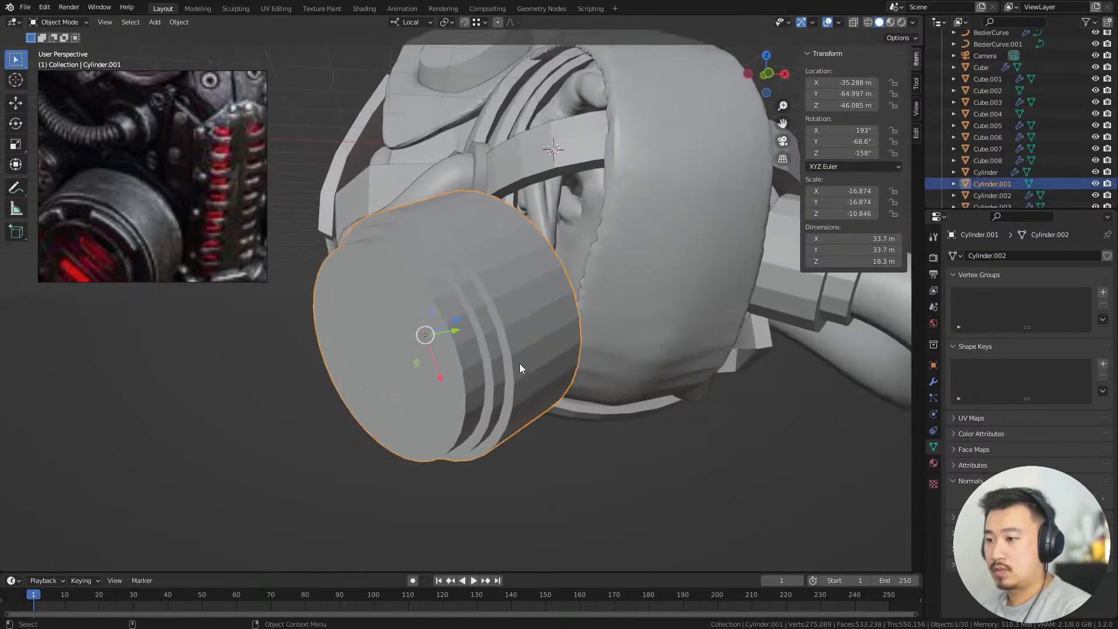
pyautogui.rightClick(517, 362)
pyautogui.click(518, 358)
pyautogui.click(1016, 499)
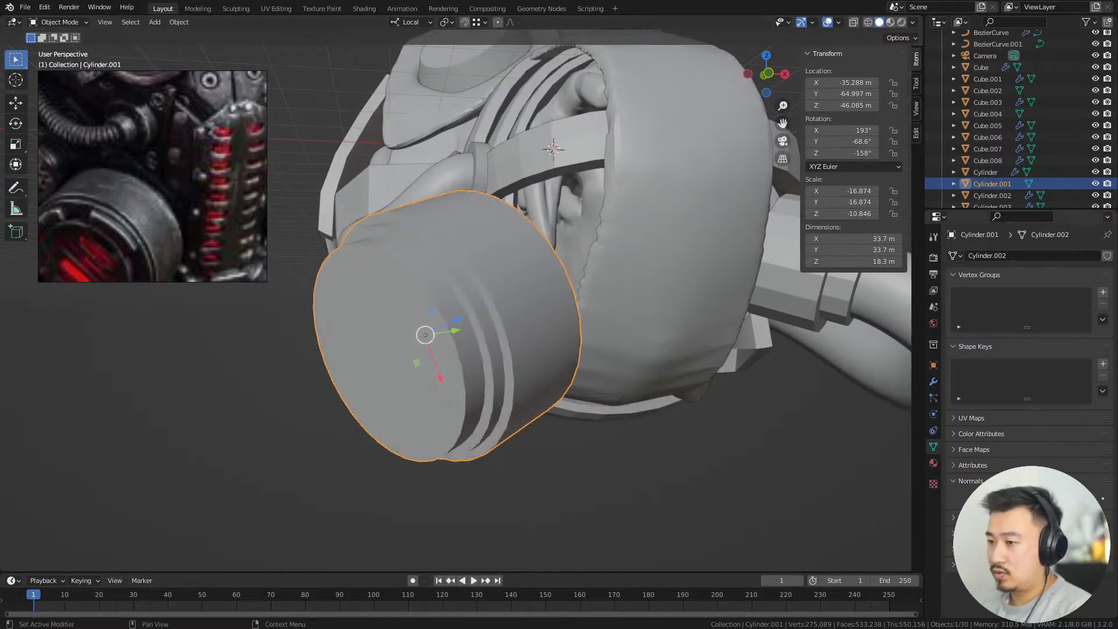
pyautogui.click(723, 423)
pyautogui.moveTo(723, 423)
pyautogui.keyDown('alt'); pyautogui.mouseDown()
pyautogui.moveTo(690, 428)
pyautogui.moveTo(576, 402)
pyautogui.mouseUp(); pyautogui.keyUp('alt')
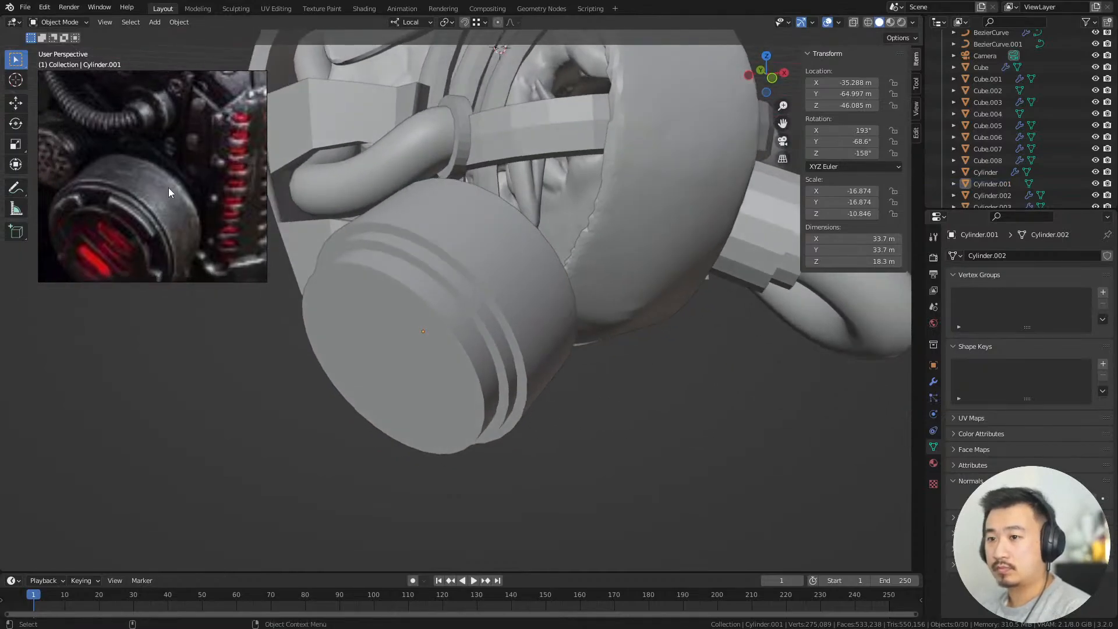
pyautogui.click(438, 356)
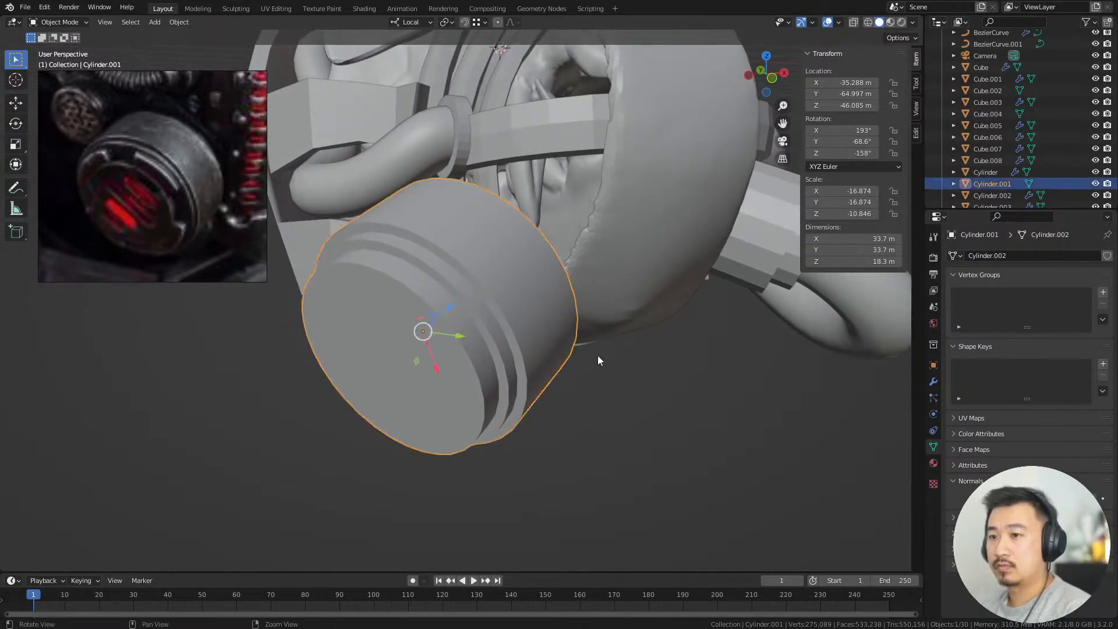
pyautogui.keyDown('alt'); pyautogui.moveTo(598, 355); pyautogui.dragTo(506, 421); pyautogui.keyUp('alt')
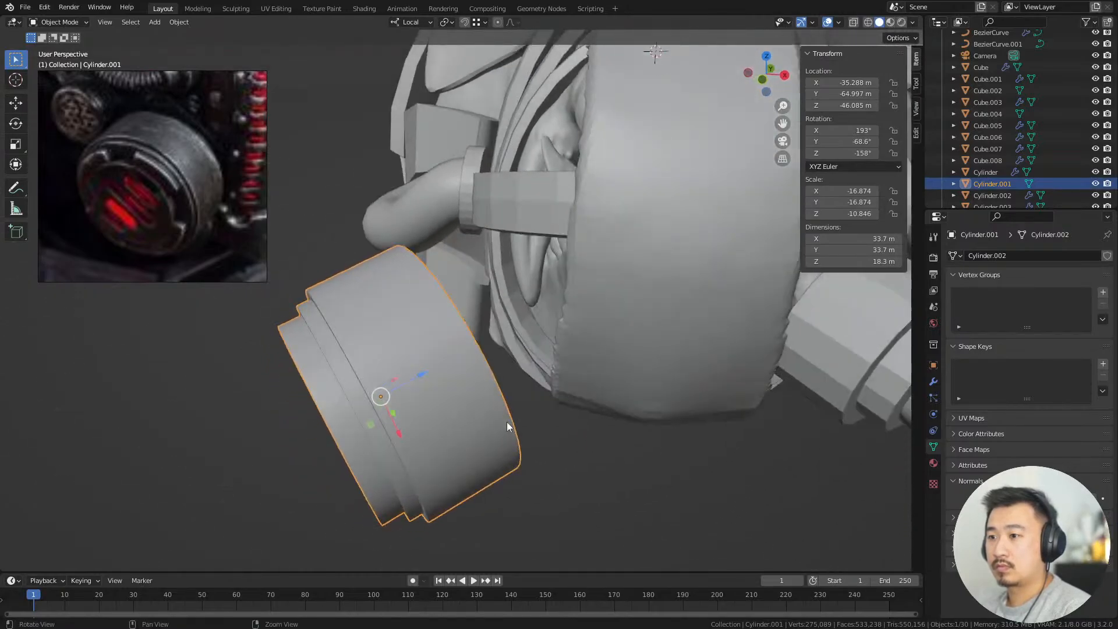
pyautogui.press('g')
pyautogui.click(519, 441)
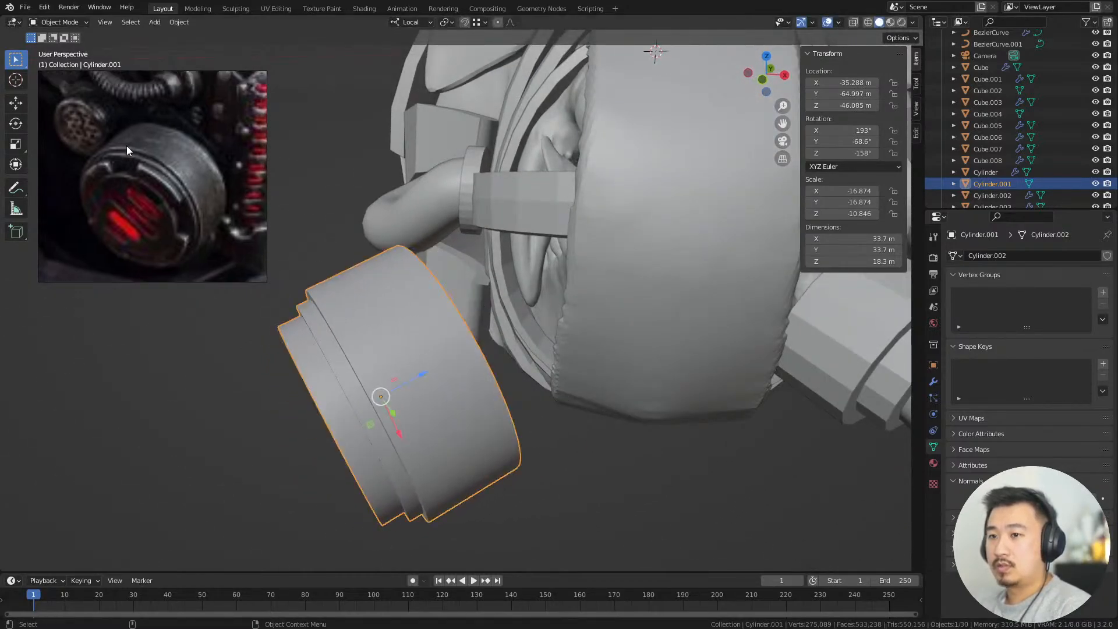
pyautogui.click(576, 414)
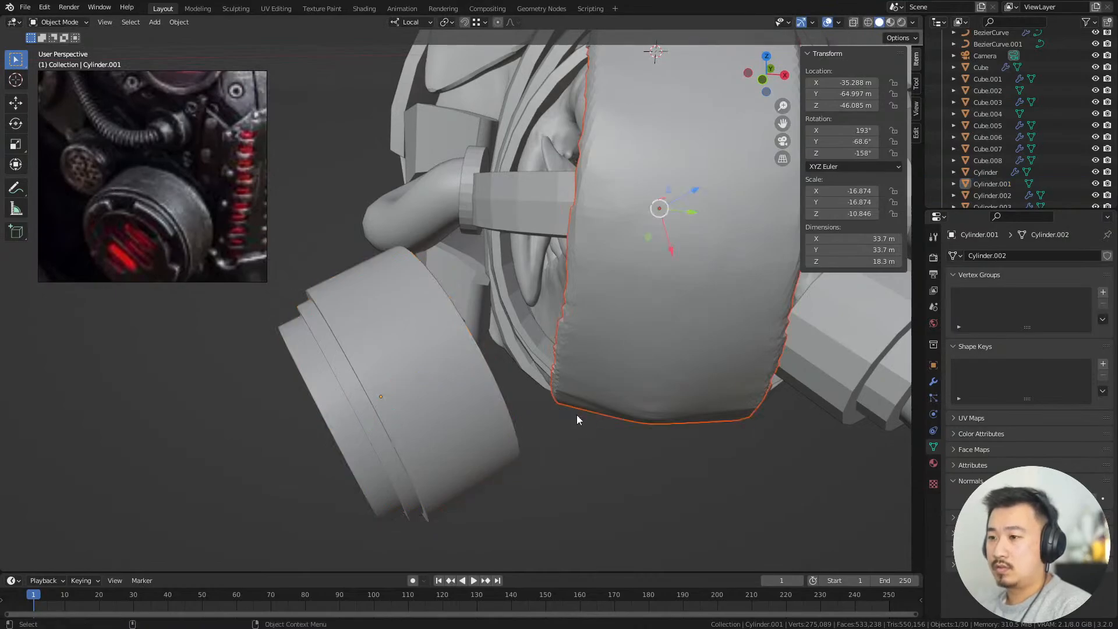
# Move the canister closer to the mask's front, to about X -29.794 m, Y -64.844 m, Z -41.428 m
pyautogui.click(470, 430)
pyautogui.keyDown('alt'); pyautogui.moveTo(470, 430); pyautogui.dragTo(487, 416); pyautogui.keyUp('alt')
pyautogui.press('g')
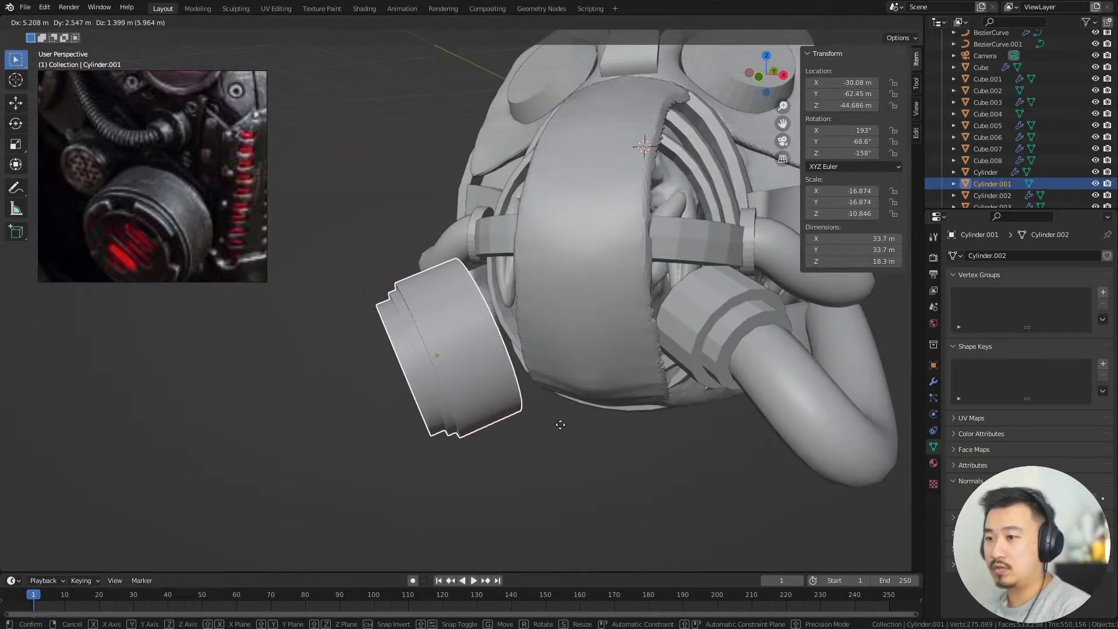
pyautogui.click(560, 420)
pyautogui.moveTo(560, 421); pyautogui.dragTo(488, 377, button='middle')
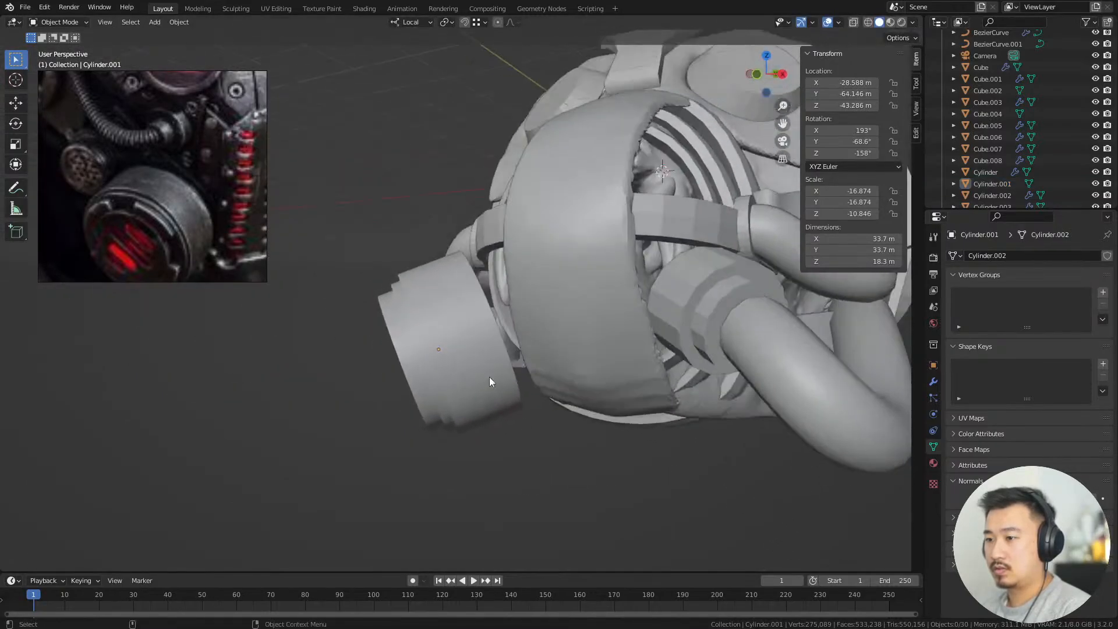
pyautogui.press('g')
pyautogui.click(528, 413)
pyautogui.moveTo(528, 410); pyautogui.dragTo(492, 393, button='middle')
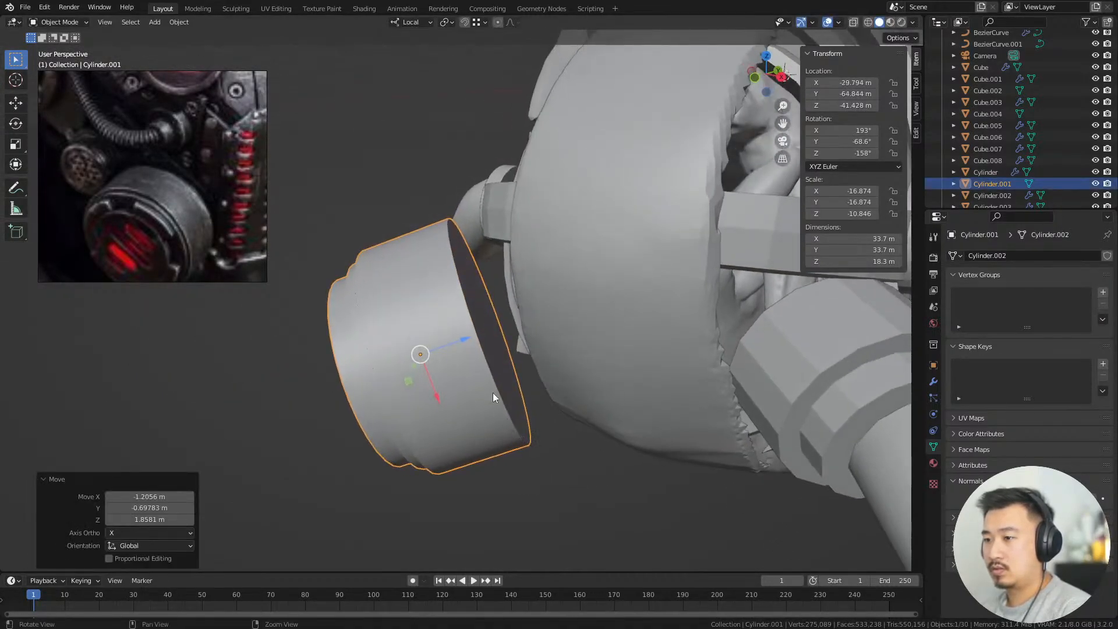
# Open the canister mesh for editing and select its back cap face
pyautogui.press('Tab')
pyautogui.moveTo(497, 351)
pyautogui.keyDown('alt'); pyautogui.mouseDown()
pyautogui.moveTo(472, 342)
pyautogui.moveTo(500, 371)
pyautogui.mouseUp(); pyautogui.keyUp('alt')
pyautogui.click(456, 377)
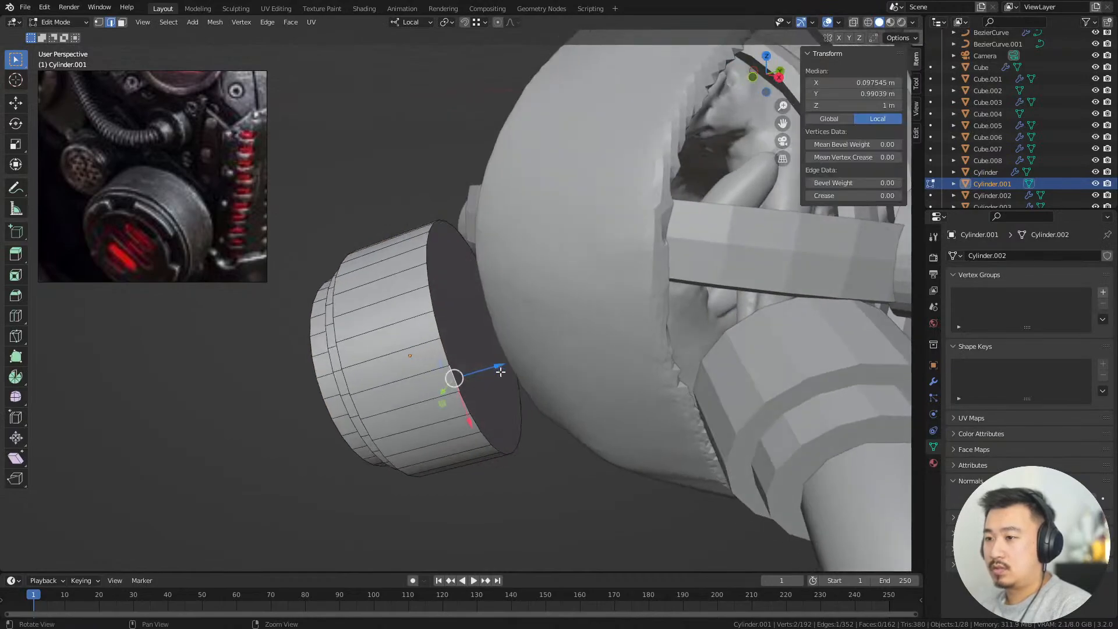
pyautogui.press('3')
pyautogui.click(460, 312)
pyautogui.keyDown('alt'); pyautogui.moveTo(559, 454); pyautogui.dragTo(577, 475); pyautogui.keyUp('alt')
pyautogui.press('i')
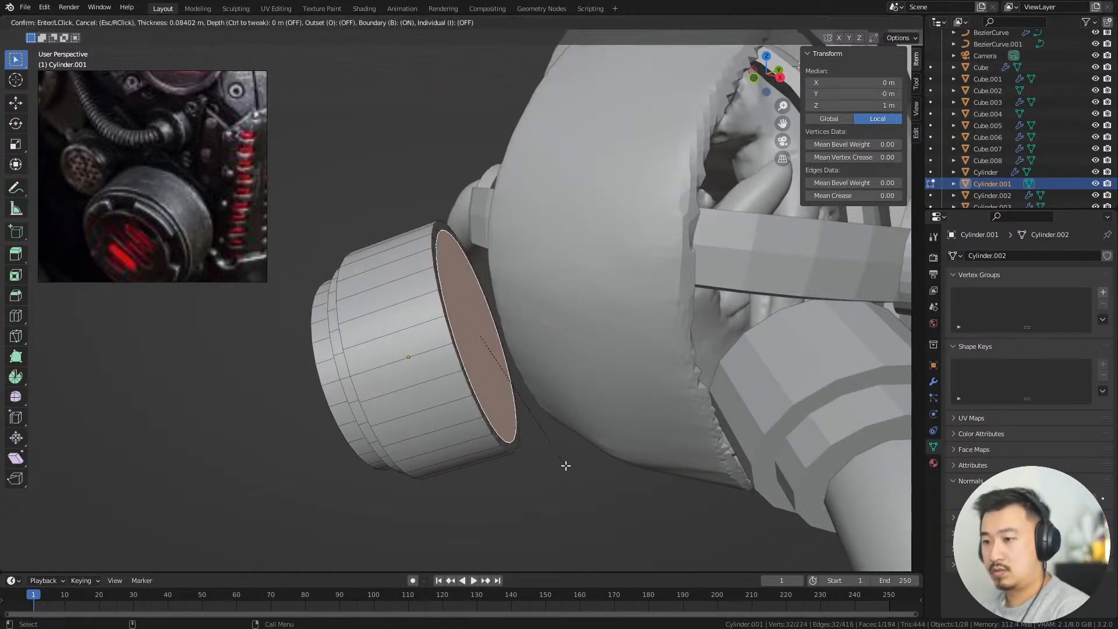
pyautogui.click(554, 459)
pyautogui.press('e')
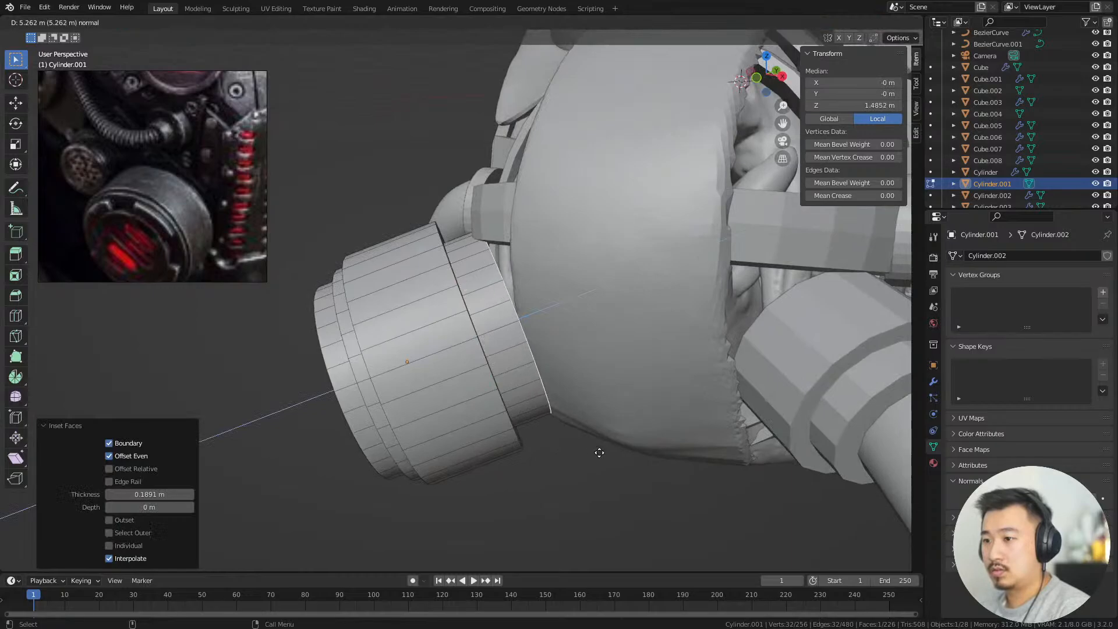
pyautogui.click(599, 454)
pyautogui.moveTo(598, 455)
pyautogui.keyDown('alt'); pyautogui.mouseDown()
pyautogui.moveTo(566, 457)
pyautogui.moveTo(582, 457)
pyautogui.mouseUp(); pyautogui.keyUp('alt')
pyautogui.hotkey('ctrl', 'z')
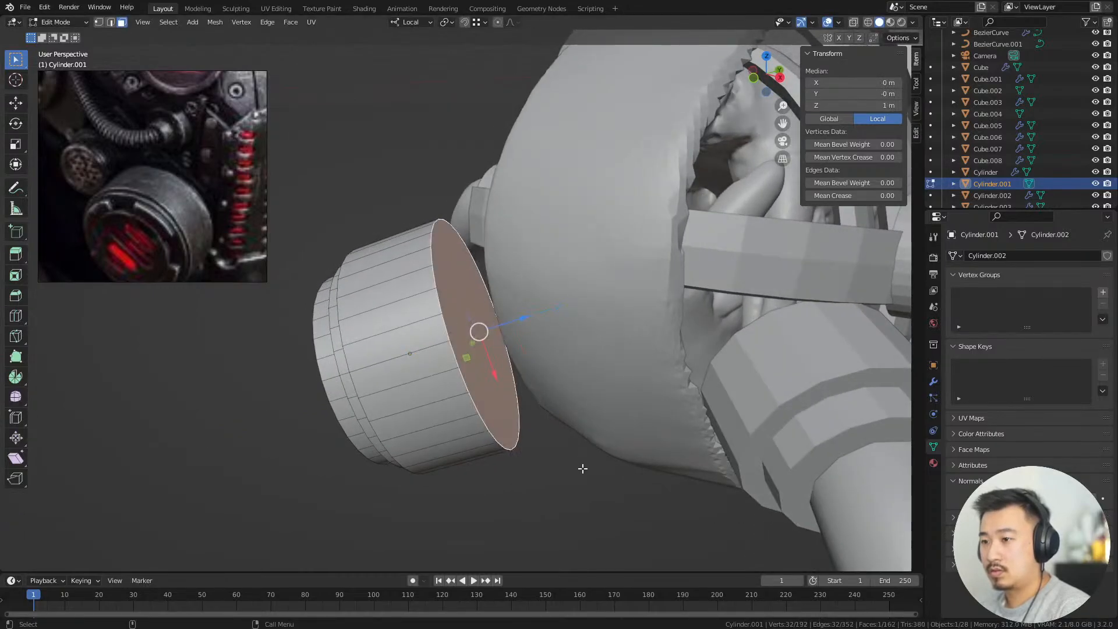
# Inset the canister's back face 0.4069 m and extrude it into a short neck toward the mask, about 21.7 m overall depth
pyautogui.press('i')
pyautogui.click(538, 441)
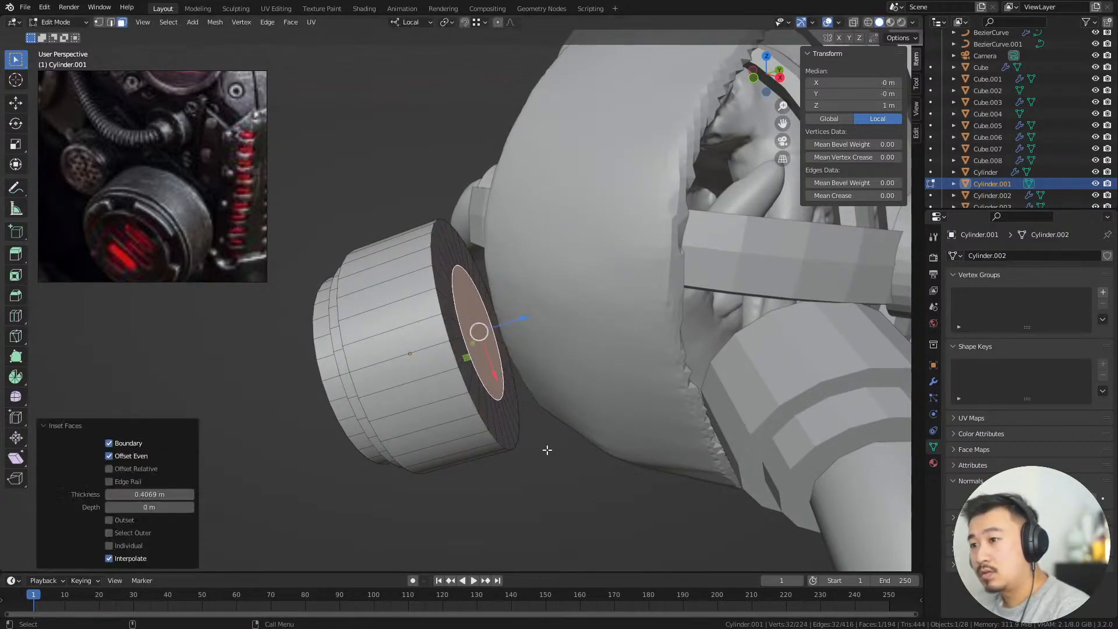
pyautogui.press('e')
pyautogui.click(594, 450)
pyautogui.moveTo(594, 449)
pyautogui.keyDown('alt'); pyautogui.mouseDown()
pyautogui.moveTo(600, 417)
pyautogui.moveTo(594, 447)
pyautogui.mouseUp(); pyautogui.keyUp('alt')
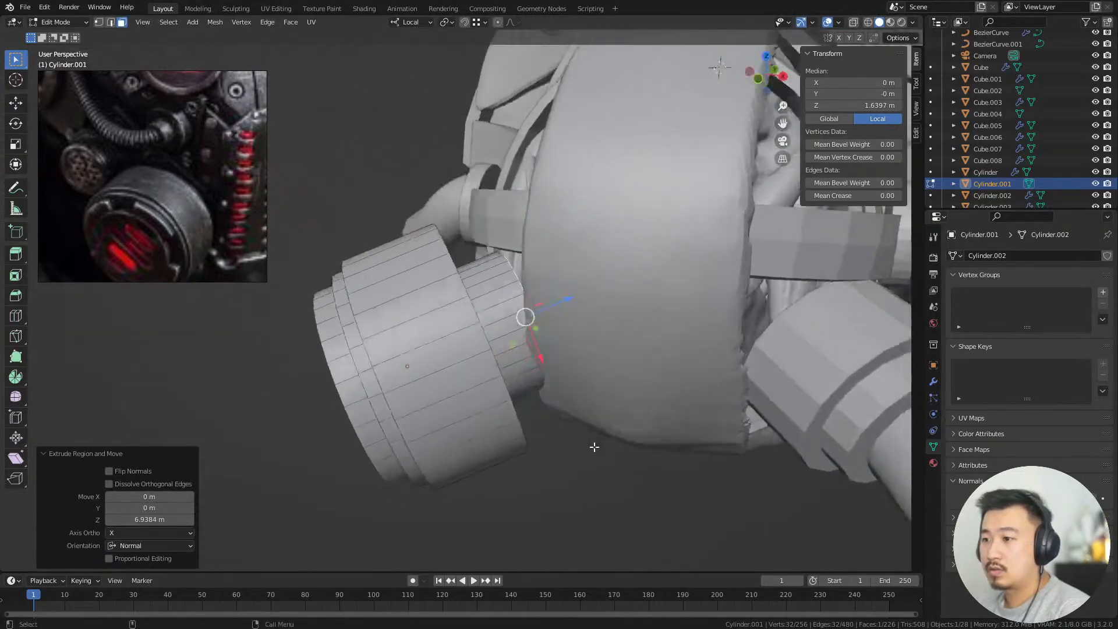
pyautogui.press('g')
pyautogui.press('z')
pyautogui.click(593, 455)
pyautogui.click(613, 531)
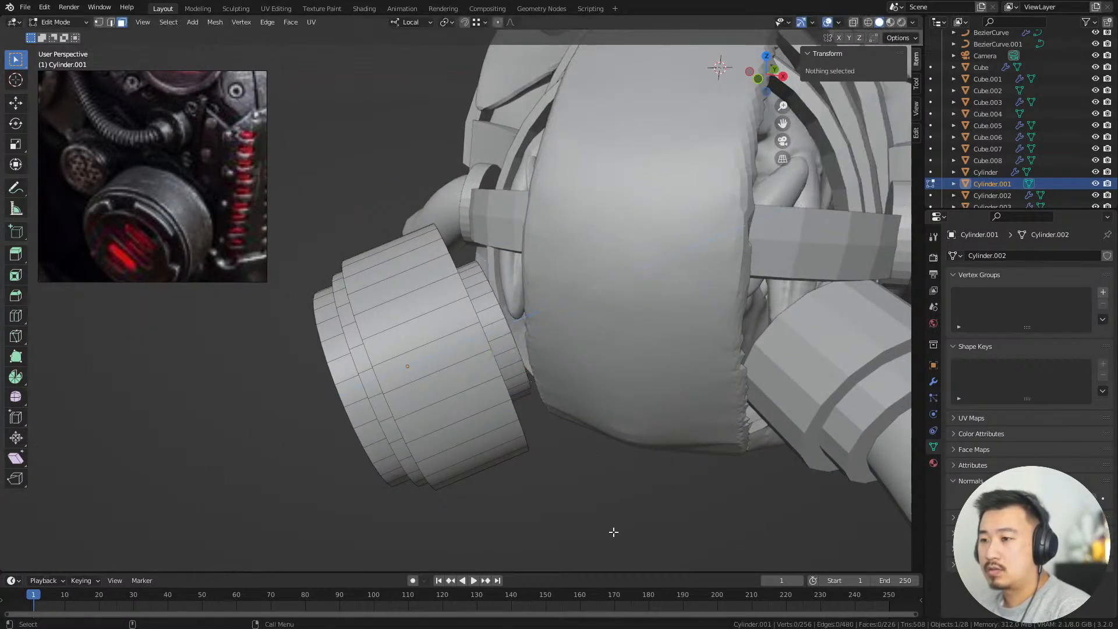
pyautogui.scroll(-5, 614, 531)
pyautogui.keyDown('alt'); pyautogui.moveTo(614, 531); pyautogui.dragTo(606, 484); pyautogui.keyUp('alt')
pyautogui.press('Tab')
pyautogui.click(605, 484)
pyautogui.scroll(1, 516, 452)
# Bevel the outer edge loop at the back of the front filter canister and return to Object Mode
pyautogui.click(433, 324)
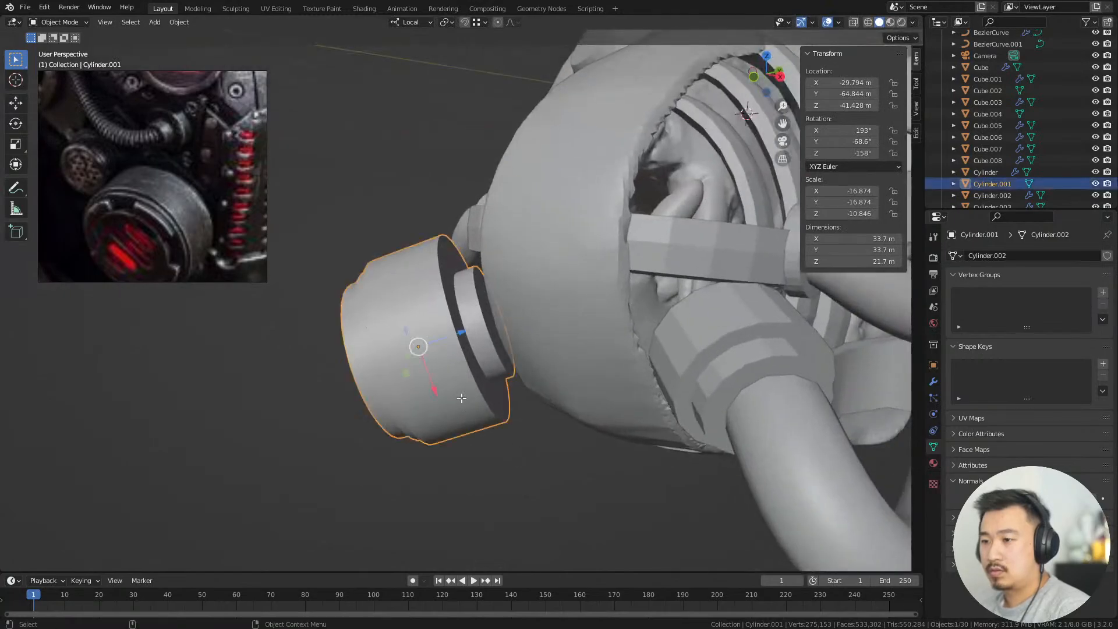
pyautogui.press('Tab')
pyautogui.keyDown('alt'); pyautogui.moveTo(433, 323); pyautogui.dragTo(422, 324); pyautogui.keyUp('alt')
pyautogui.keyDown('alt'); pyautogui.click(429, 273); pyautogui.keyUp('alt')
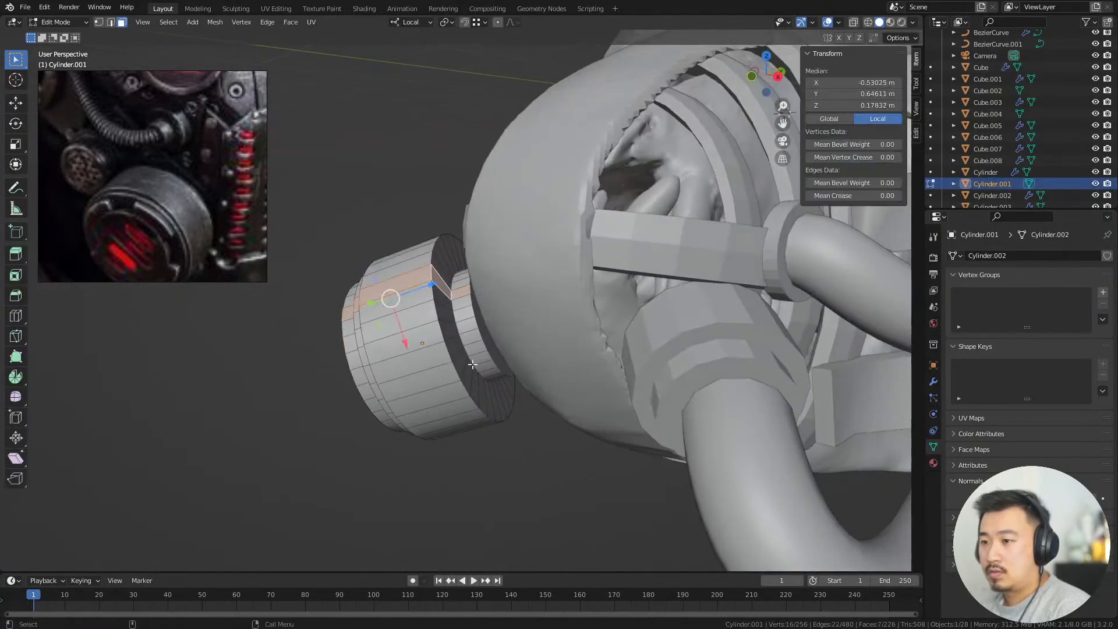
pyautogui.press('2')
pyautogui.hotkey('alt', 'a')
pyautogui.keyDown('alt'); pyautogui.click(470, 367); pyautogui.keyUp('alt')
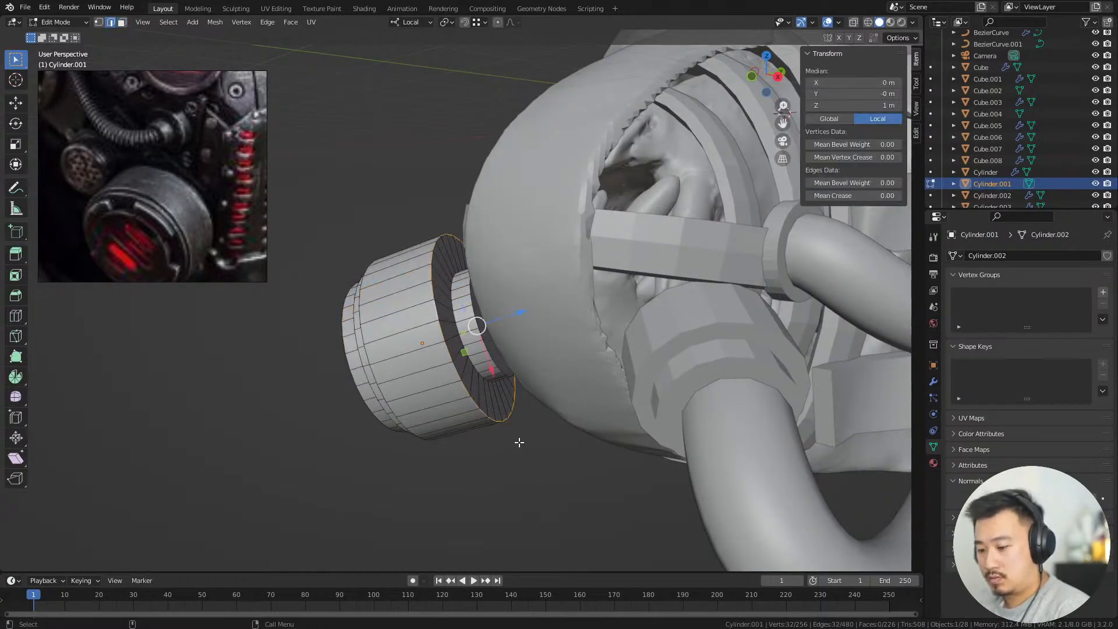
pyautogui.click(545, 452)
pyautogui.moveTo(544, 452); pyautogui.dragTo(472, 342, button='middle')
pyautogui.press('Tab')
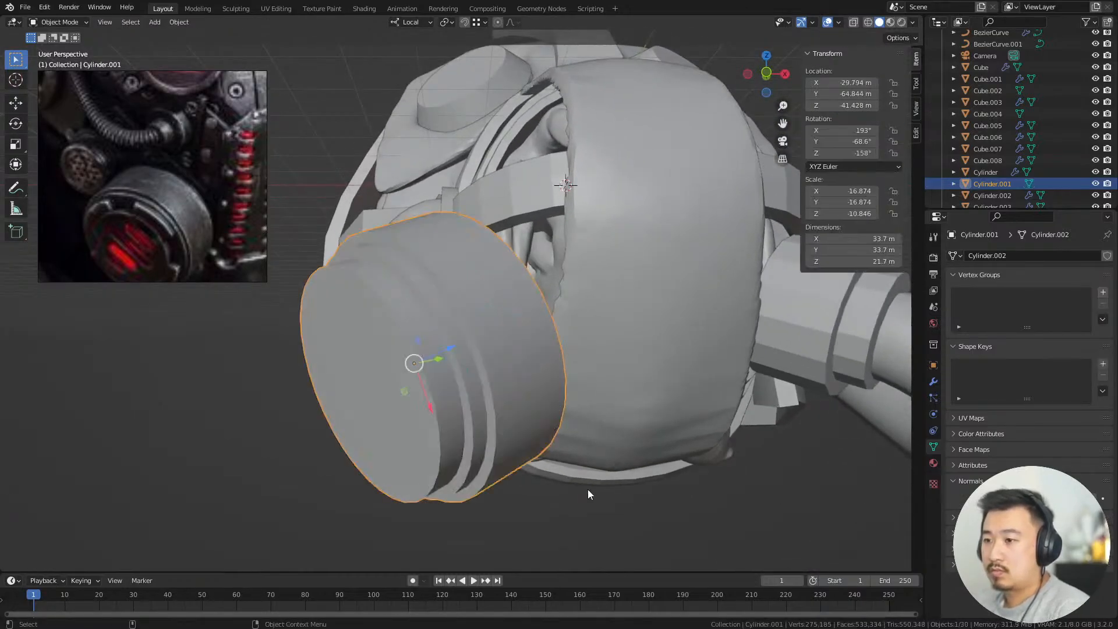
# Enable Cavity in the solid viewport shading and set its type to Both
pyautogui.scroll(-4, 582, 487)
pyautogui.moveTo(529, 472); pyautogui.dragTo(528, 481, button='middle')
pyautogui.click(528, 481)
pyautogui.click(912, 23)
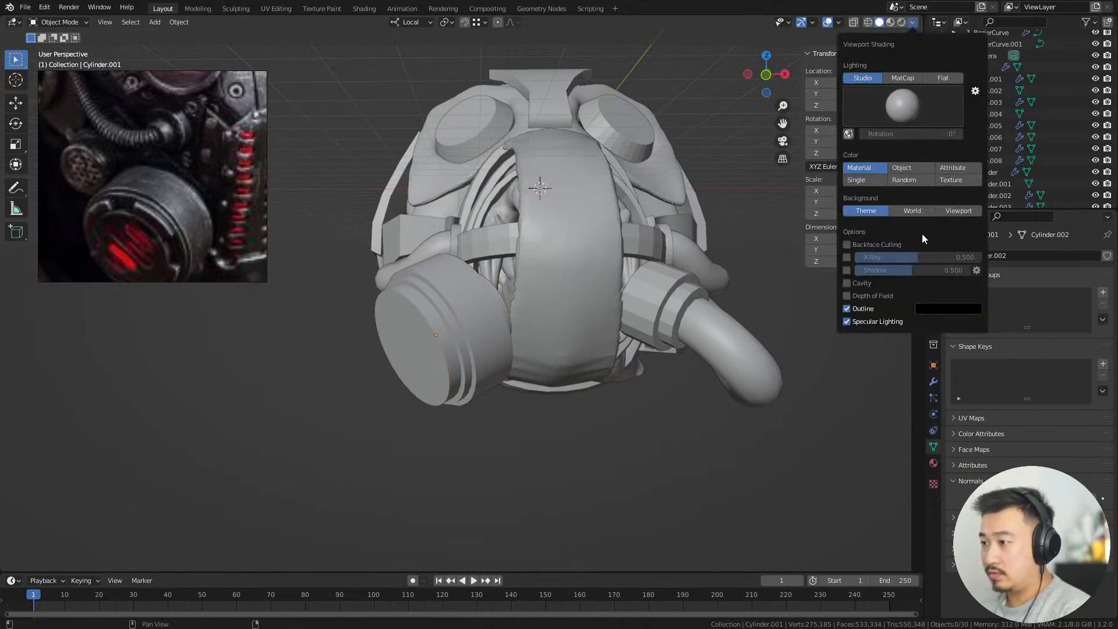
pyautogui.click(846, 284)
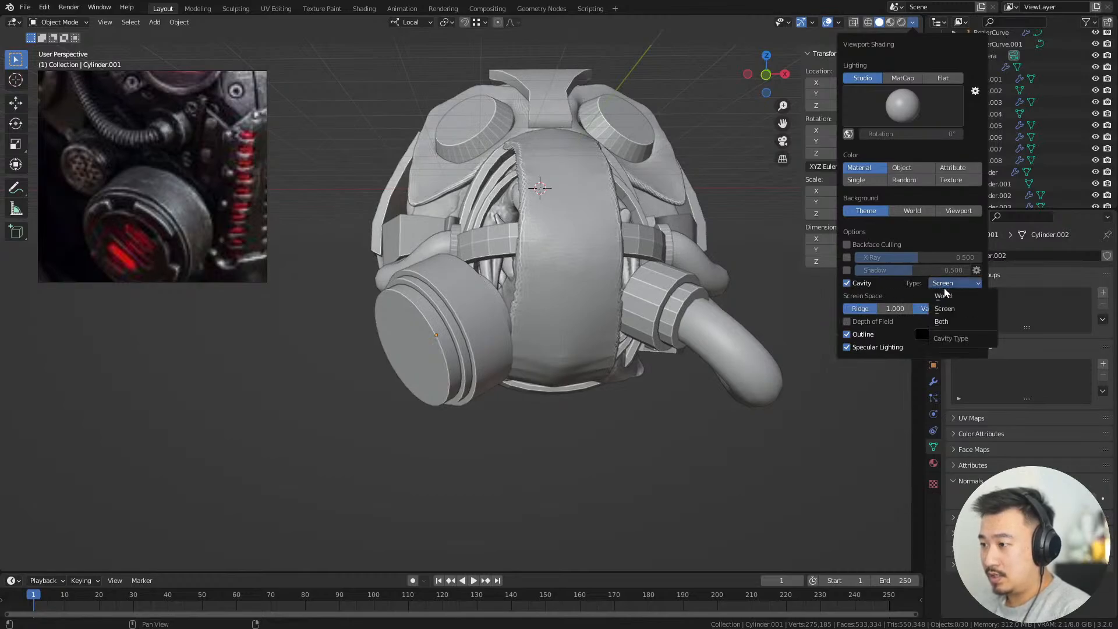
pyautogui.click(955, 322)
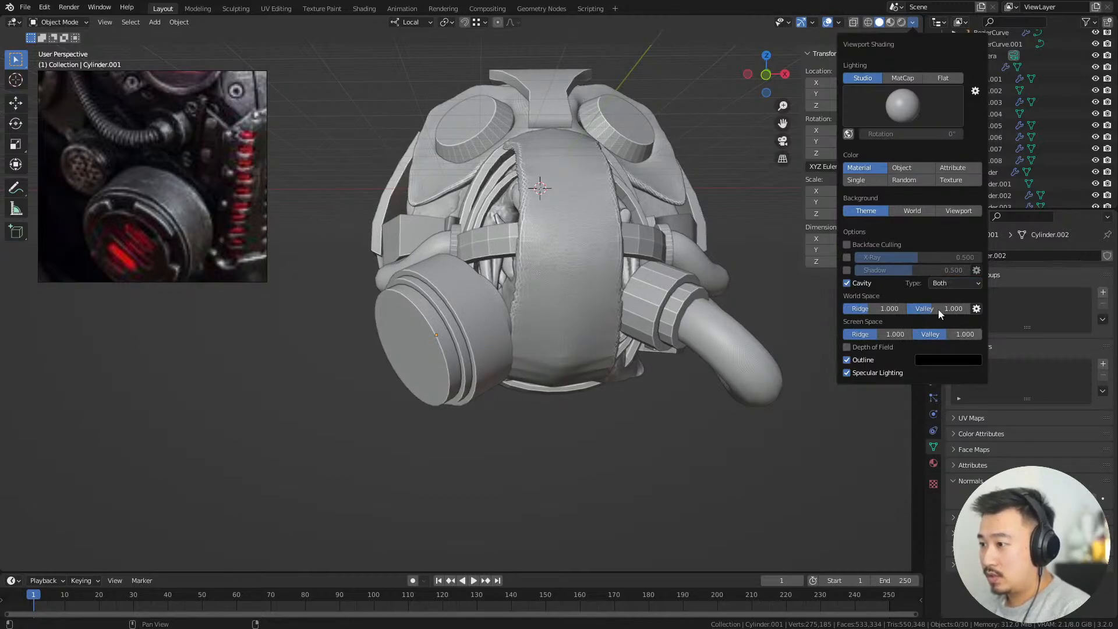
pyautogui.moveTo(652, 491)
pyautogui.mouseDown(button='middle')
pyautogui.moveTo(665, 459)
pyautogui.moveTo(597, 407)
pyautogui.mouseUp(button='middle')
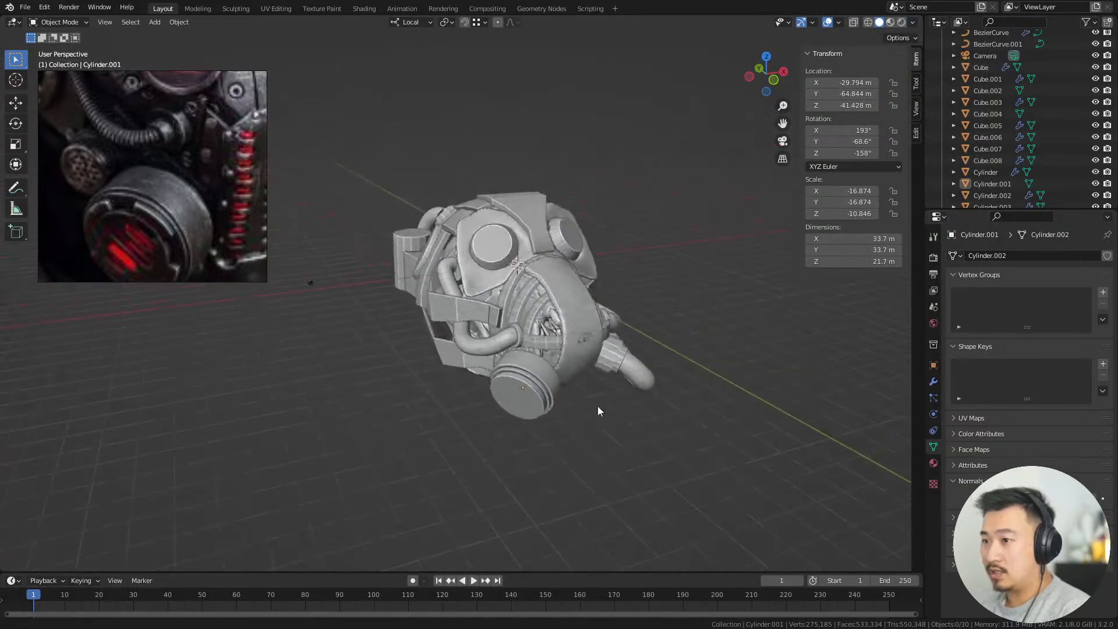
# Shade the stepped hose connector opposite the canister smooth
pyautogui.scroll(3, 637, 432)
pyautogui.keyDown('shift'); pyautogui.moveTo(441, 159); pyautogui.dragTo(522, 187, button='middle'); pyautogui.keyUp('shift')
pyautogui.moveTo(544, 322); pyautogui.dragTo(533, 308, button='middle')
pyautogui.scroll(6, 533, 308)
pyautogui.keyDown('alt'); pyautogui.moveTo(716, 373); pyautogui.dragTo(645, 372, button='right'); pyautogui.keyUp('alt')
pyautogui.keyDown('alt'); pyautogui.moveTo(644, 373); pyautogui.dragTo(611, 378); pyautogui.keyUp('alt')
pyautogui.keyDown('alt'); pyautogui.moveTo(611, 377); pyautogui.dragTo(699, 373, button='right'); pyautogui.keyUp('alt')
pyautogui.click(701, 369)
pyautogui.moveTo(701, 370); pyautogui.dragTo(681, 396, button='middle')
pyautogui.keyDown('shift'); pyautogui.moveTo(682, 395); pyautogui.dragTo(610, 390, button='middle'); pyautogui.keyUp('shift')
pyautogui.rightClick(611, 390)
pyautogui.click(615, 387)
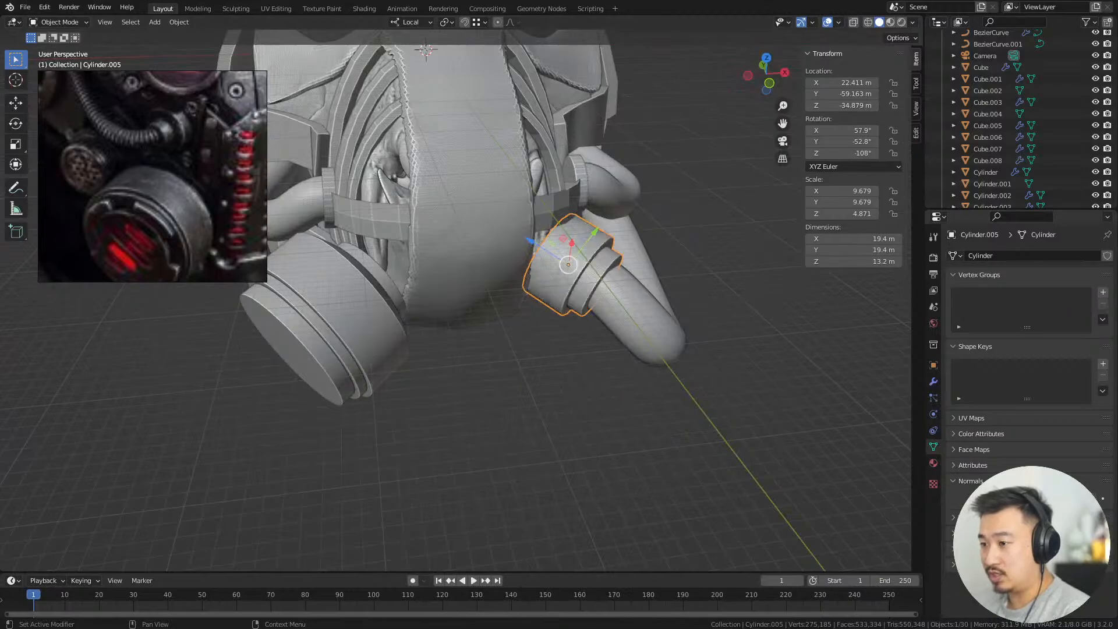
# Select the curved ribs and the horizontal strap around the mask's front and shade them smooth
pyautogui.moveTo(724, 352); pyautogui.dragTo(658, 349, button='middle')
pyautogui.moveTo(568, 269); pyautogui.dragTo(693, 363, button='middle')
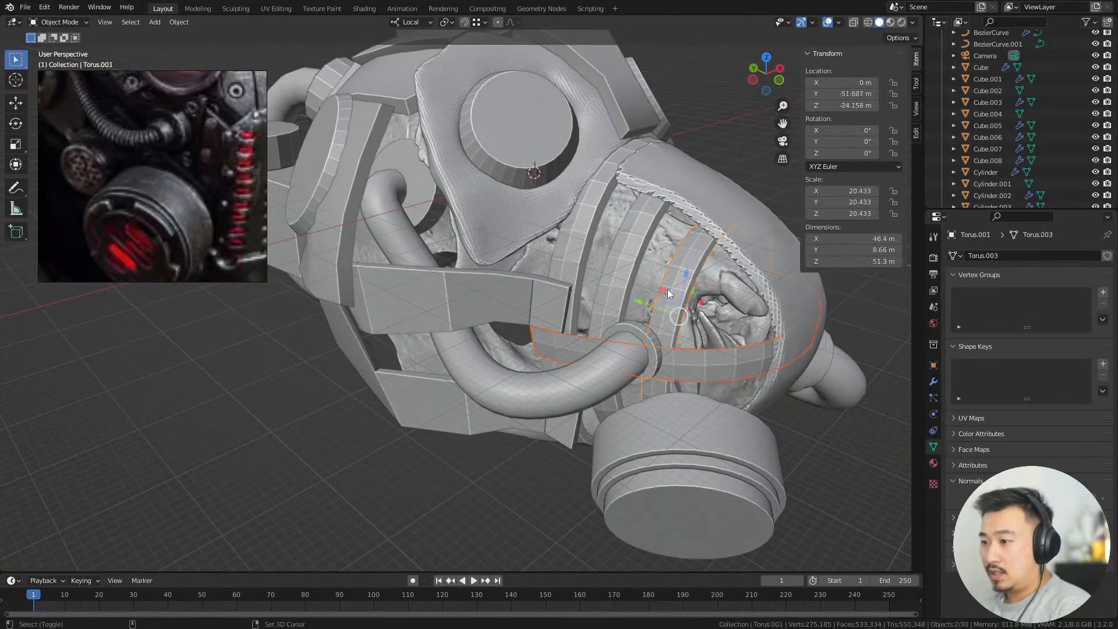
pyautogui.rightClick(819, 453)
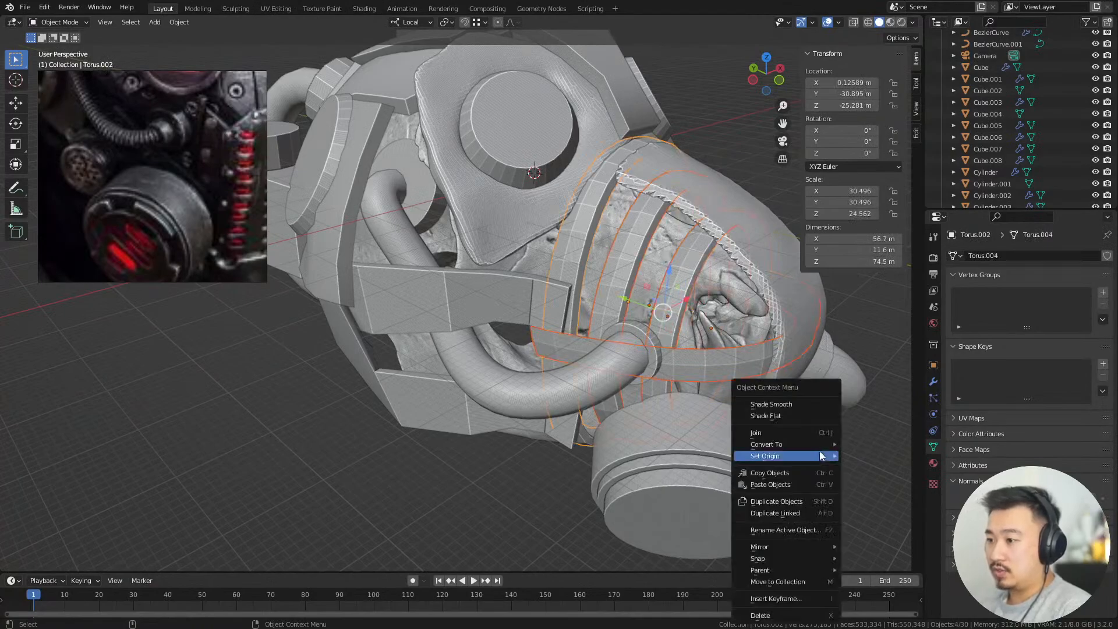
pyautogui.click(802, 402)
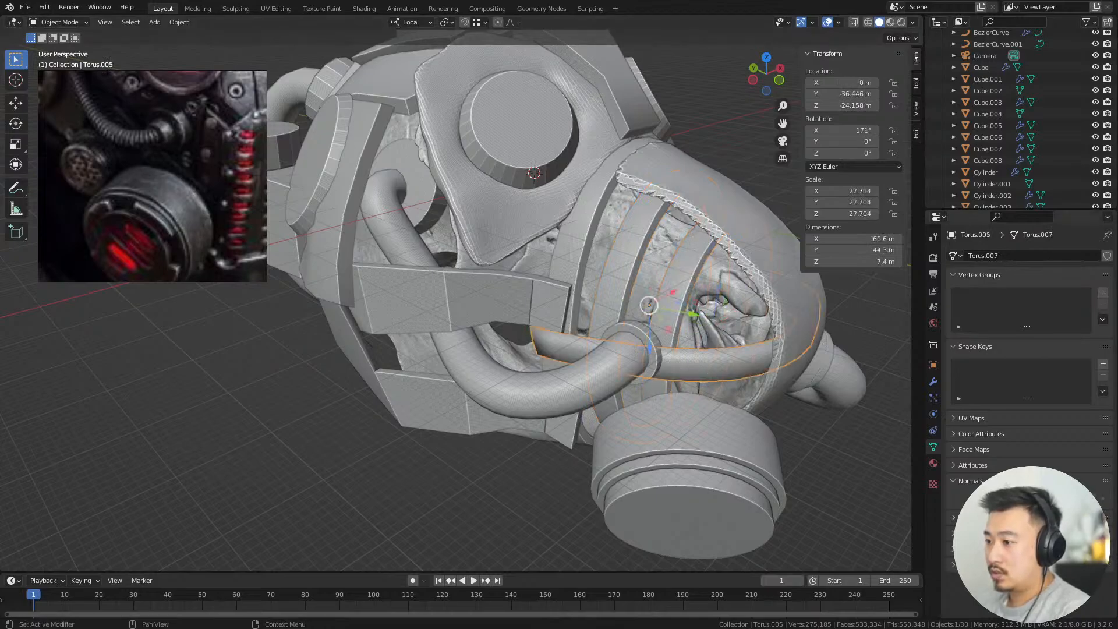
pyautogui.click(839, 424)
# Open the horizontal strap's mesh for editing and shift an edge loop along Z and along its neighbouring faces
pyautogui.moveTo(839, 424); pyautogui.dragTo(571, 287, button='middle')
pyautogui.scroll(2, 576, 291)
pyautogui.moveTo(488, 333); pyautogui.dragTo(479, 373, button='middle')
pyautogui.click(429, 347)
pyautogui.click(404, 307)
pyautogui.click(446, 392)
pyautogui.press('Tab')
pyautogui.keyDown('alt'); pyautogui.click(408, 378); pyautogui.keyUp('alt')
pyautogui.press('g')
pyautogui.press('z')
pyautogui.click(614, 447)
pyautogui.press('g')
pyautogui.press('g')
pyautogui.click(565, 508)
# Narrow the strap by edge-sliding its upper loops by a factor of 0.383 and its lower loop inward, and return to Object Mode
pyautogui.click(467, 364)
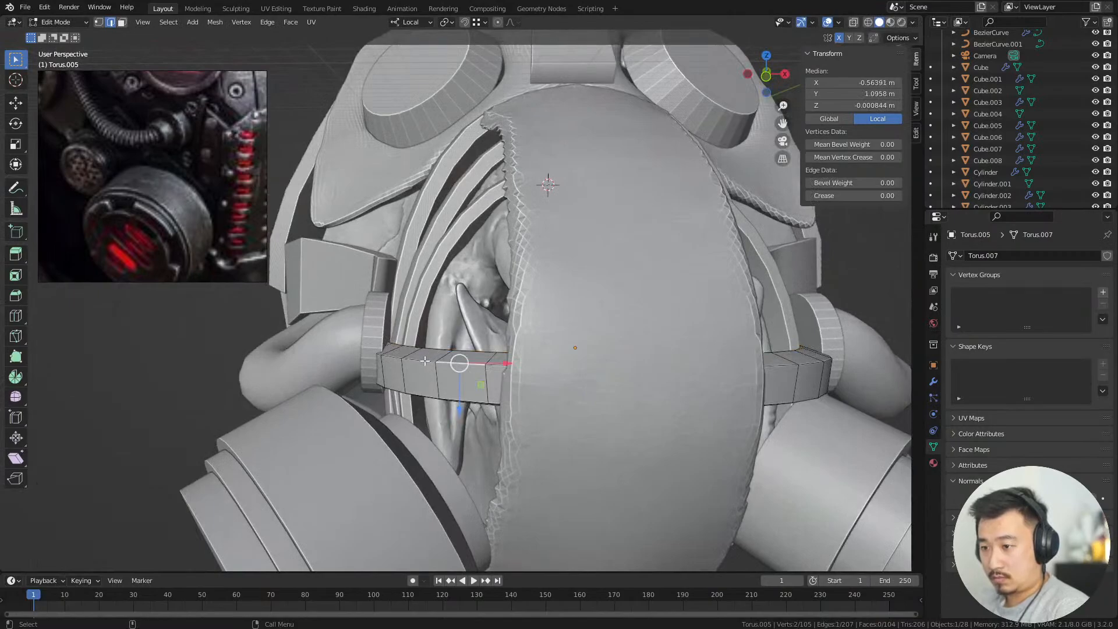
pyautogui.press('g')
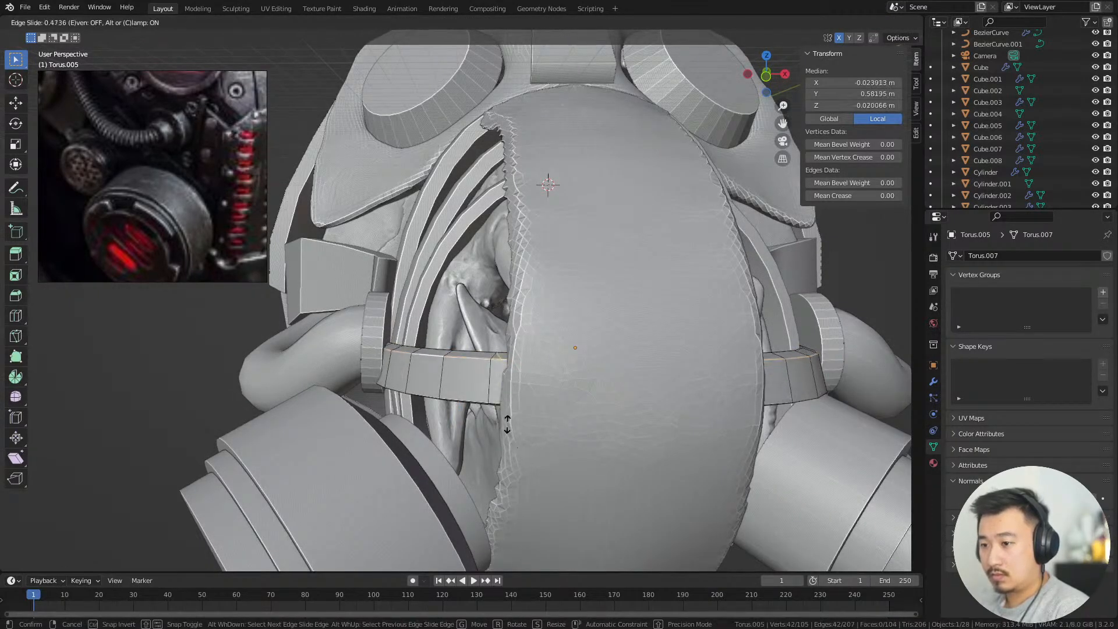
pyautogui.click(503, 426)
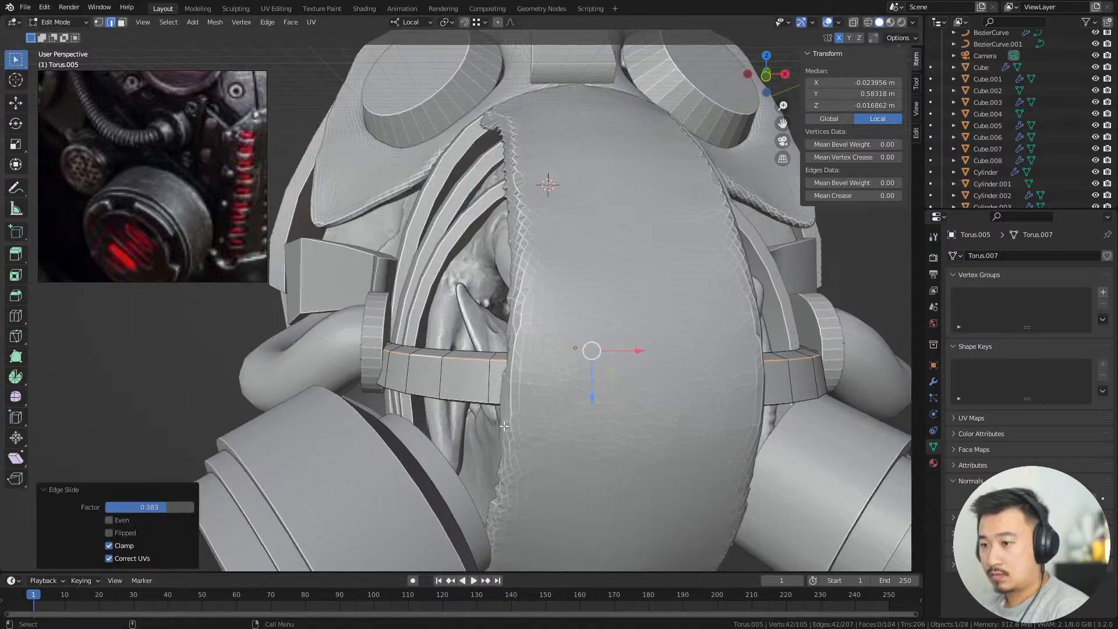
pyautogui.keyDown('alt'); pyautogui.click(465, 402); pyautogui.keyUp('alt')
pyautogui.press('g')
pyautogui.press('g')
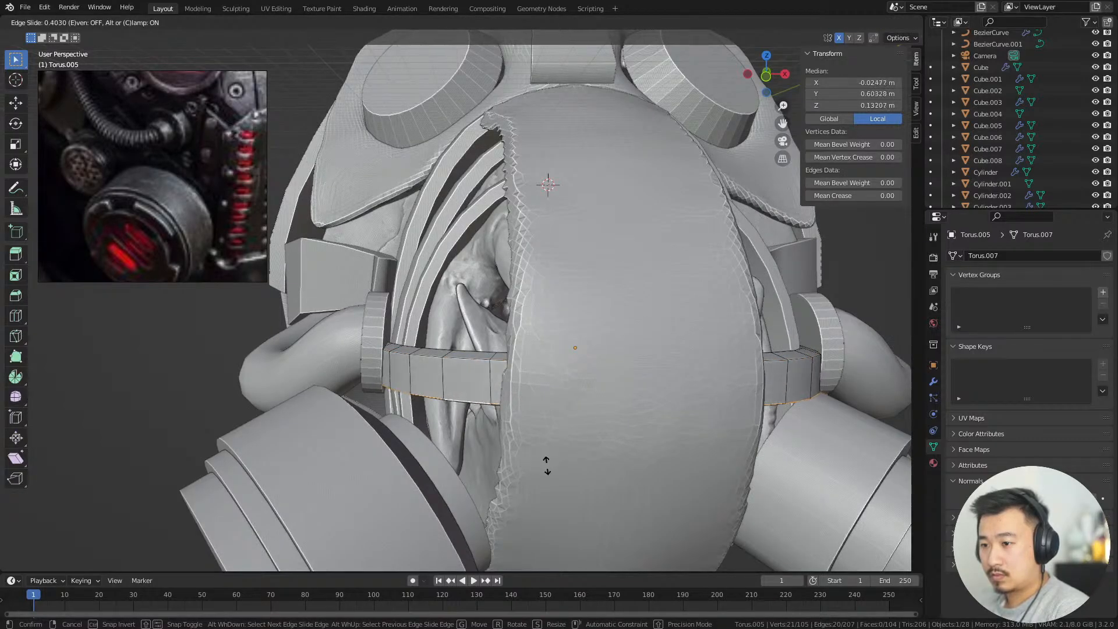
pyautogui.click(546, 466)
pyautogui.click(225, 367)
pyautogui.moveTo(224, 367); pyautogui.dragTo(274, 379, button='middle')
pyautogui.scroll(3, 454, 407)
pyautogui.press('Tab')
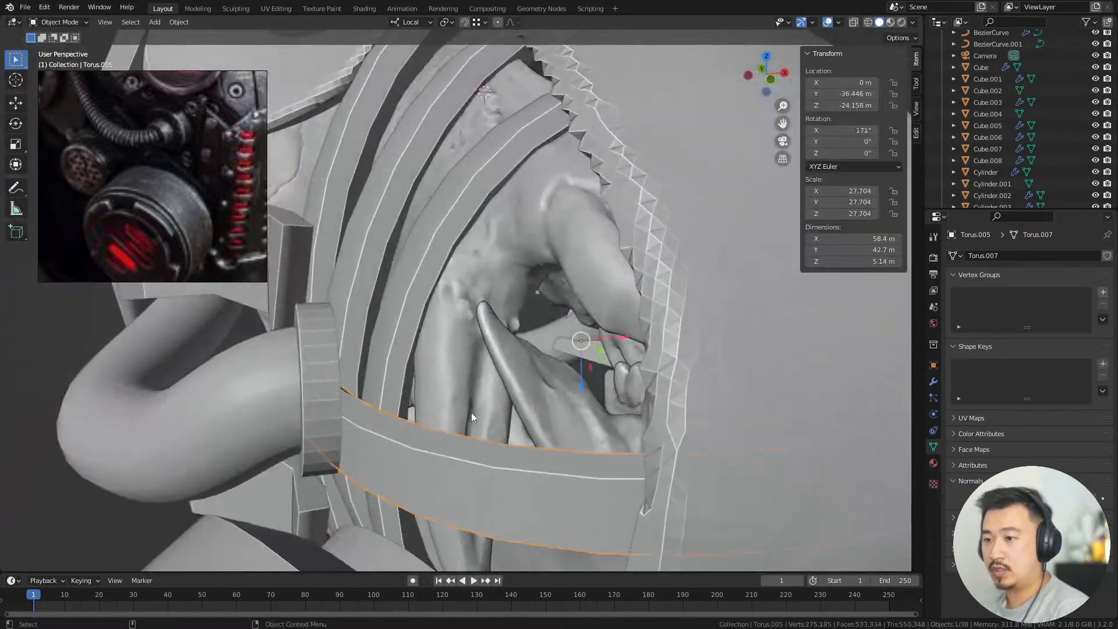
# Move the hose's collar ring to about X -27.036 m, Y -48.337 m, Z -21.036 m and thicken it to a Z scale of about -1.722
pyautogui.scroll(-6, 471, 416)
pyautogui.moveTo(472, 415); pyautogui.dragTo(501, 402, button='middle')
pyautogui.scroll(4, 501, 403)
pyautogui.click(576, 385)
pyautogui.moveTo(578, 386); pyautogui.dragTo(564, 390, button='middle')
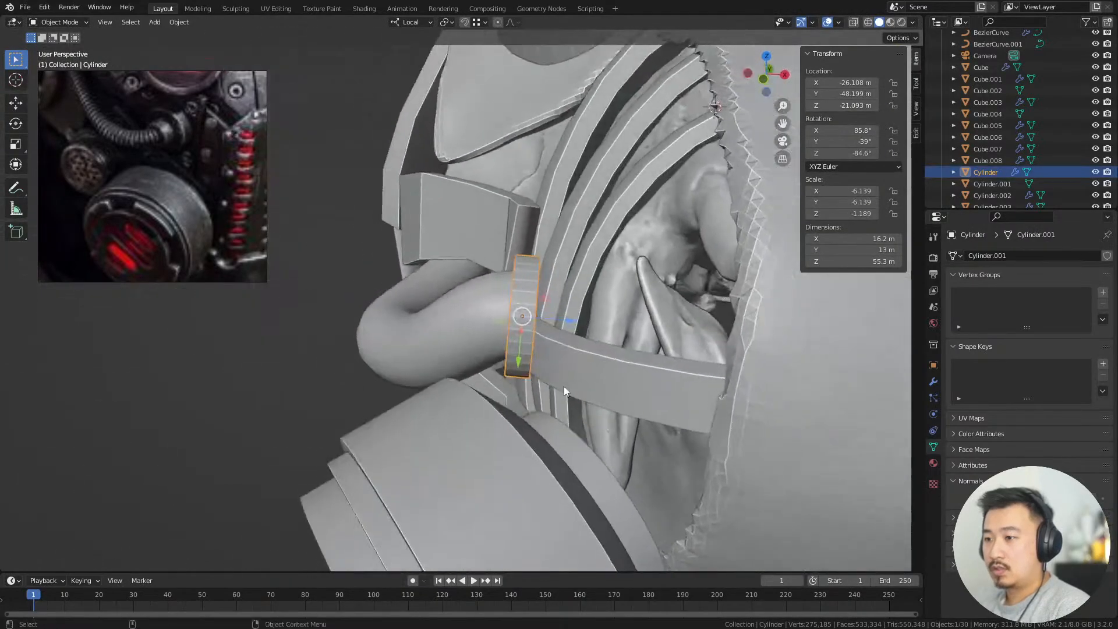
pyautogui.press('g')
pyautogui.click(556, 386)
pyautogui.press('s')
pyautogui.press('z')
pyautogui.press('z')
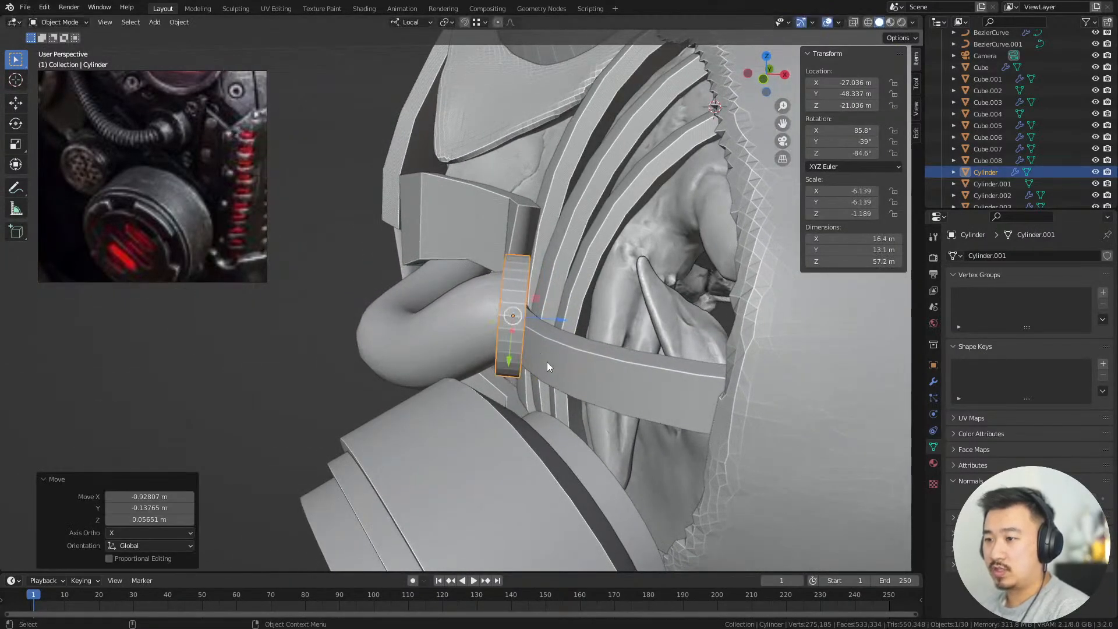
pyautogui.click(573, 377)
pyautogui.moveTo(575, 379); pyautogui.dragTo(562, 387, button='middle')
pyautogui.click(408, 376)
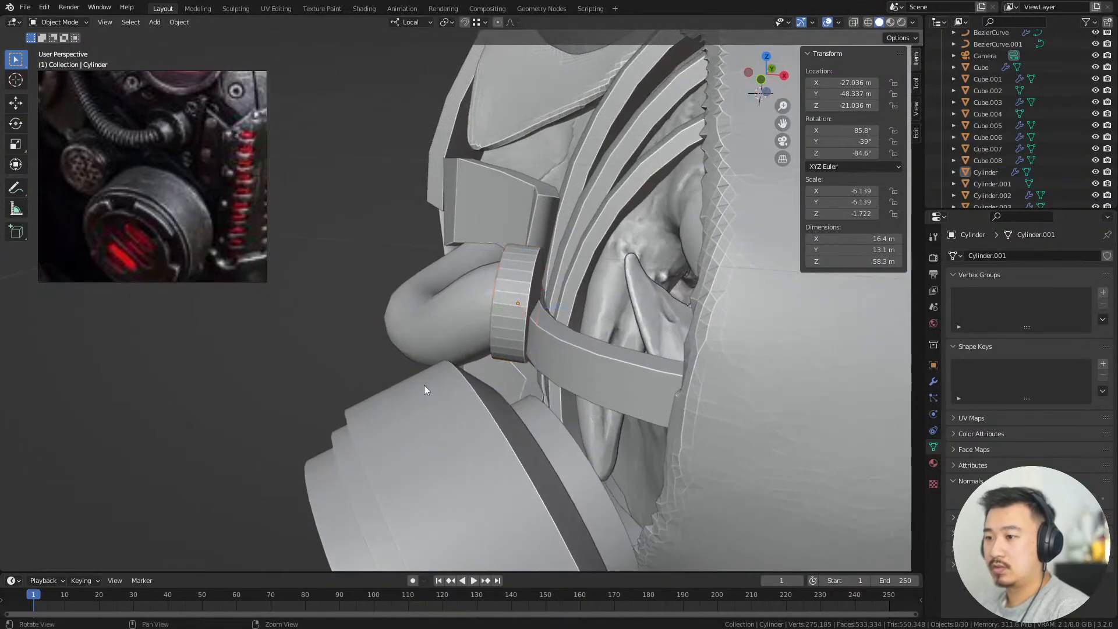
pyautogui.moveTo(424, 386); pyautogui.dragTo(590, 364, button='middle')
pyautogui.scroll(-6, 590, 365)
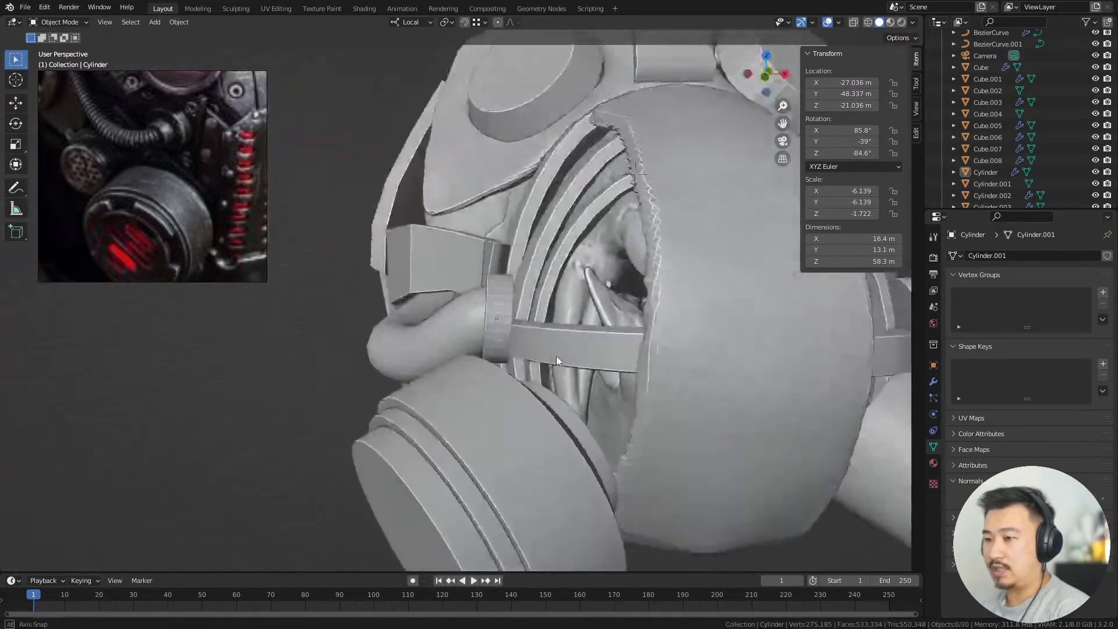
# Add a cube, enlarge it to about 4.45 m, and place it near the hose end at the mask's side
pyautogui.hotkey('shift', 'a')
pyautogui.moveTo(546, 343)
pyautogui.click(618, 355)
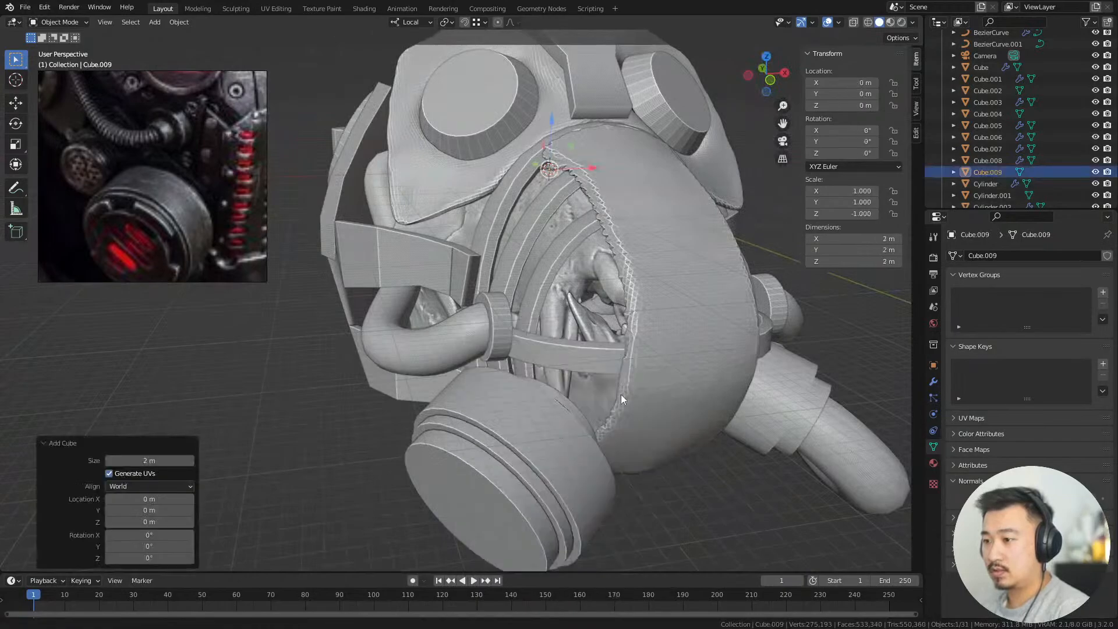
pyautogui.moveTo(620, 393); pyautogui.dragTo(631, 337, button='middle')
pyautogui.click(764, 396)
pyautogui.moveTo(762, 398); pyautogui.dragTo(646, 401, button='middle')
pyautogui.press('g')
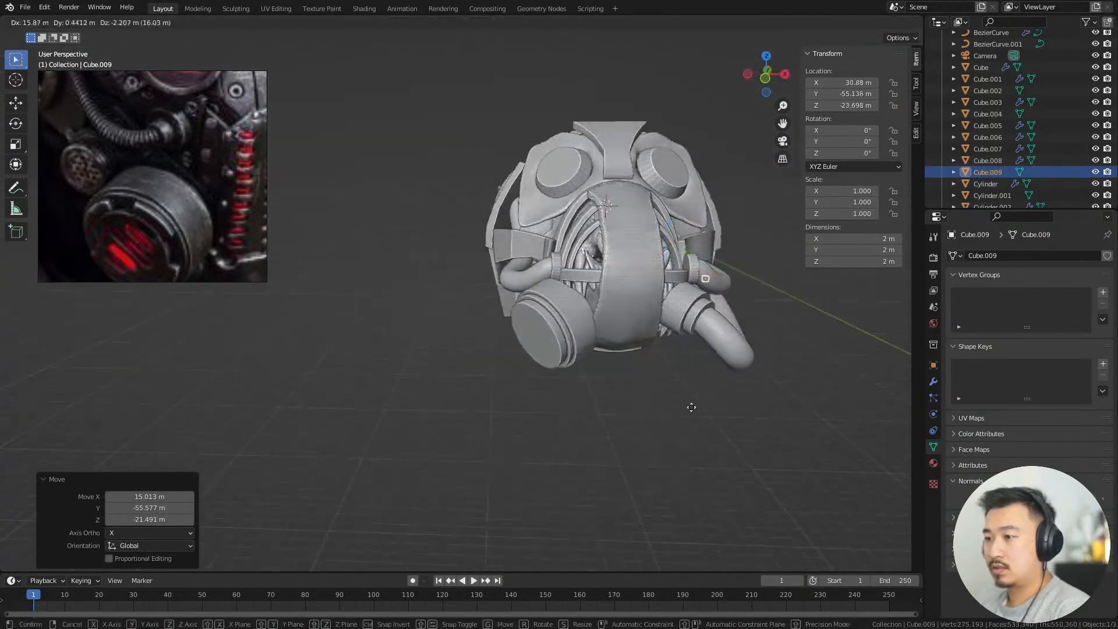
pyautogui.click(744, 478)
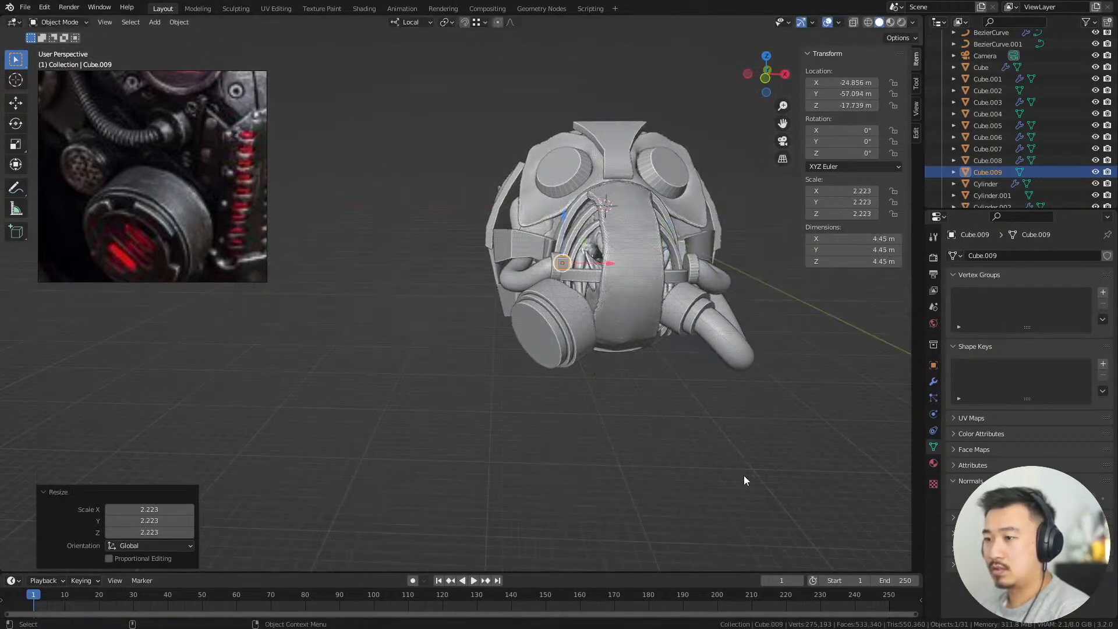
# Enlarge the cube to about 6.46 m and move it onto the hose collar, at about X -26.36 m, Y -48.304 m, Z -21.34 m
pyautogui.scroll(3, 652, 413)
pyautogui.moveTo(623, 396); pyautogui.dragTo(650, 386, button='middle')
pyautogui.press('g')
pyautogui.click(667, 397)
pyautogui.click(753, 411)
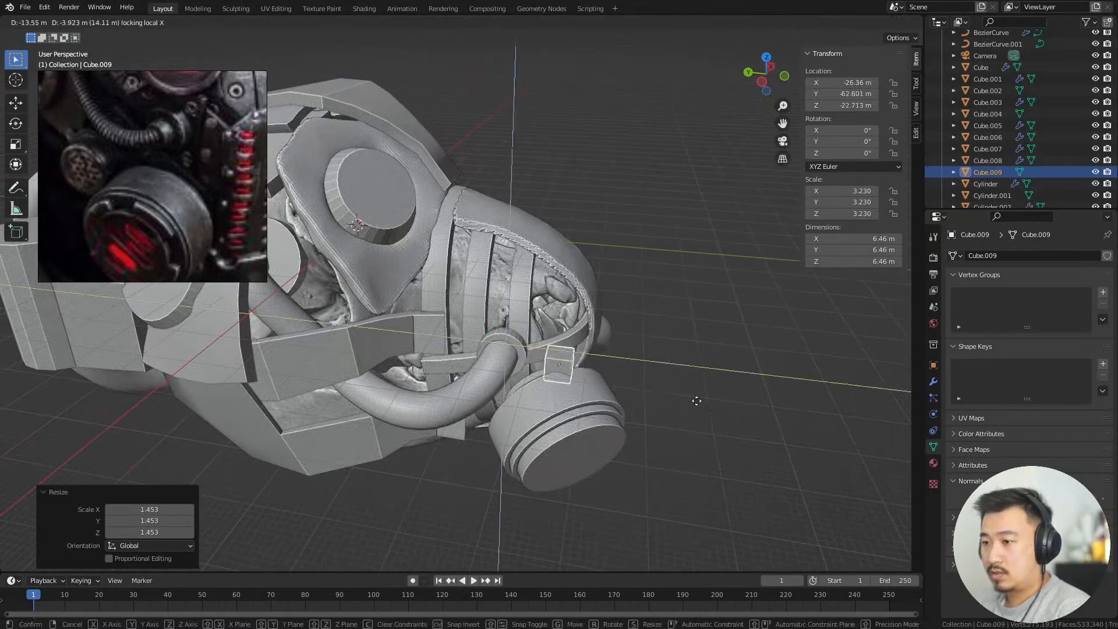
pyautogui.click(650, 393)
pyautogui.moveTo(649, 393); pyautogui.dragTo(650, 371, button='middle')
pyautogui.scroll(3, 553, 339)
# Scale the cube into a plate about 2.96 x 15.3 x 15.3 m and move it to about X -26.049 m, Y -48.184 m, Z -20.784 m
pyautogui.press('s')
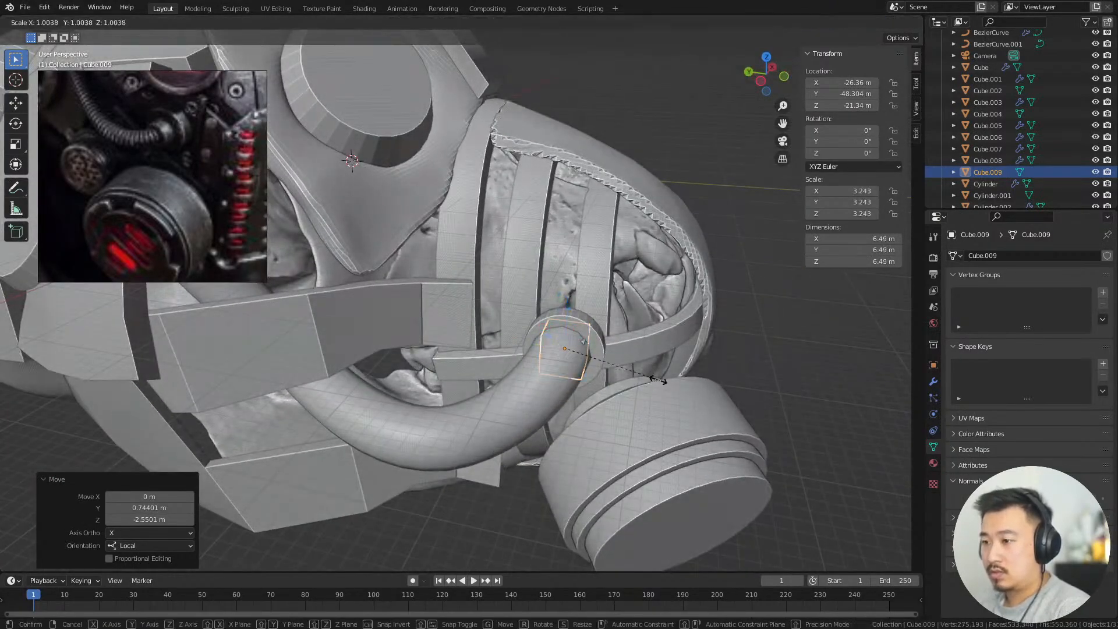
pyautogui.hotkey('shift', 'z')
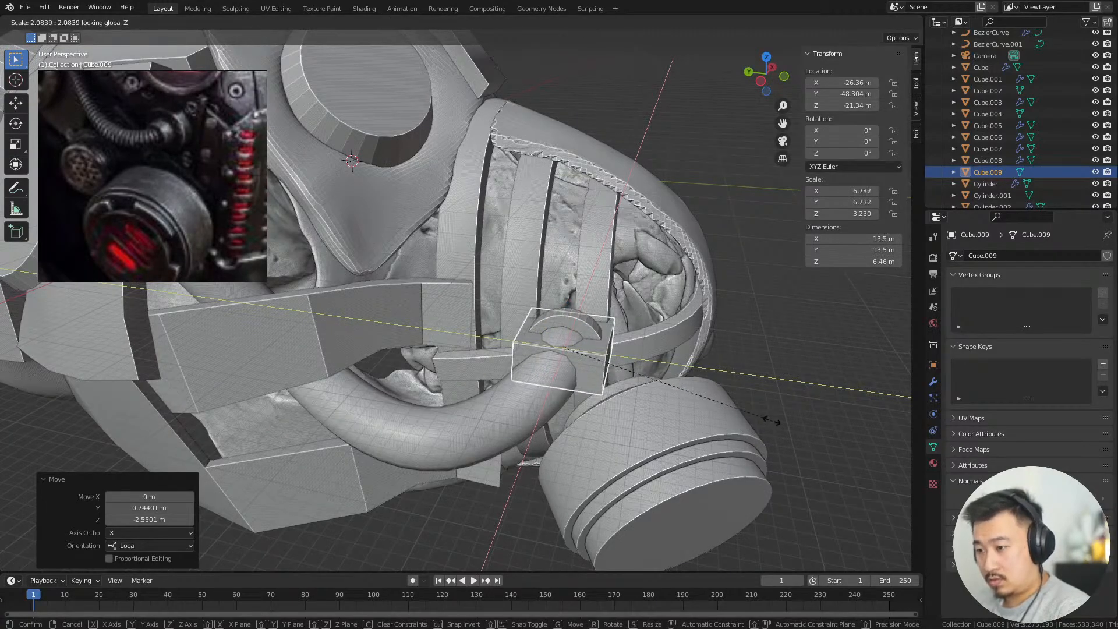
pyautogui.click(800, 435)
pyautogui.moveTo(800, 436); pyautogui.dragTo(729, 448, button='middle')
pyautogui.press('s')
pyautogui.press('x')
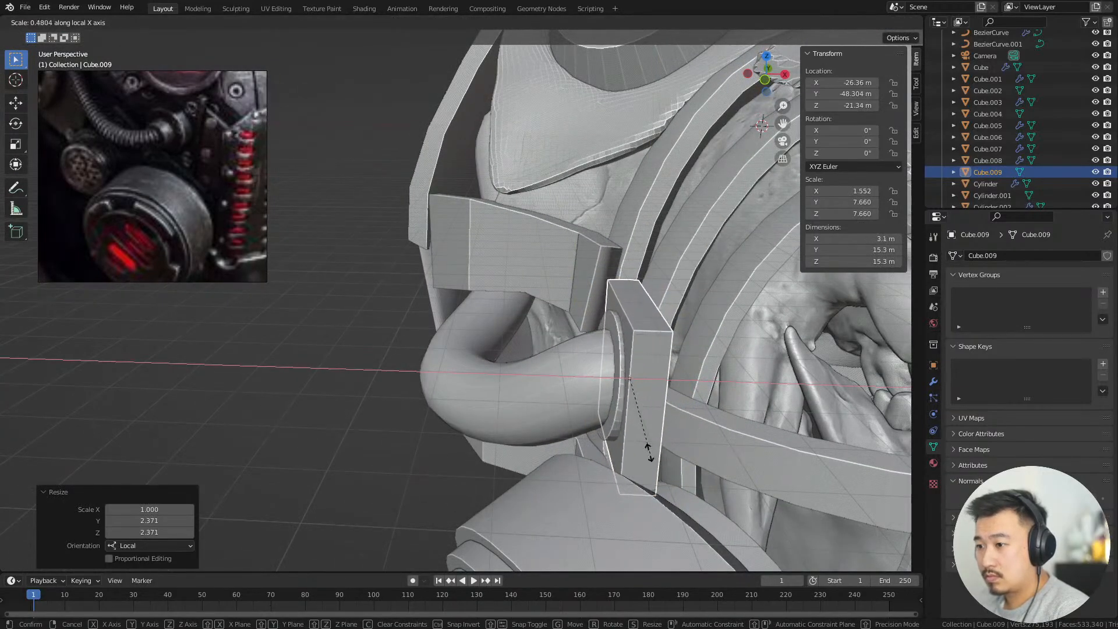
pyautogui.click(648, 449)
pyautogui.moveTo(646, 447); pyautogui.dragTo(658, 418, button='middle')
pyautogui.press('g')
pyautogui.click(663, 411)
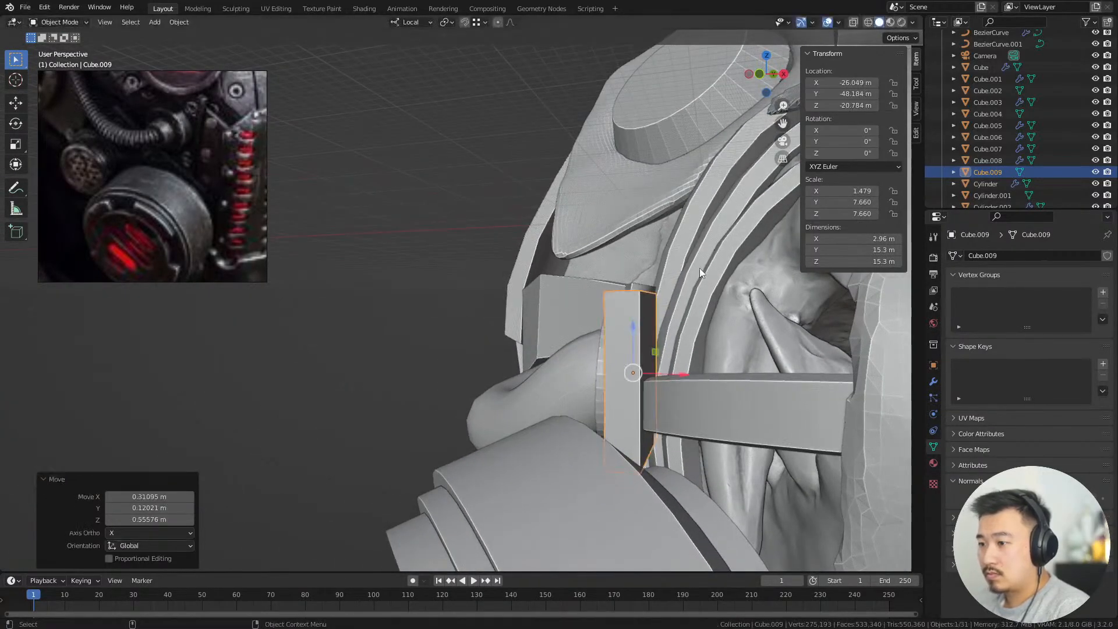
# Rotate the plate to about X -3.91°, Y 5.98°, Z 10.1° and thin it along its local X to about 1.73 m
pyautogui.press('r')
pyautogui.click(707, 291)
pyautogui.moveTo(707, 291); pyautogui.dragTo(676, 397, button='middle')
pyautogui.press('r')
pyautogui.click(820, 439)
pyautogui.scroll(3, 693, 405)
pyautogui.press('s')
pyautogui.press('x')
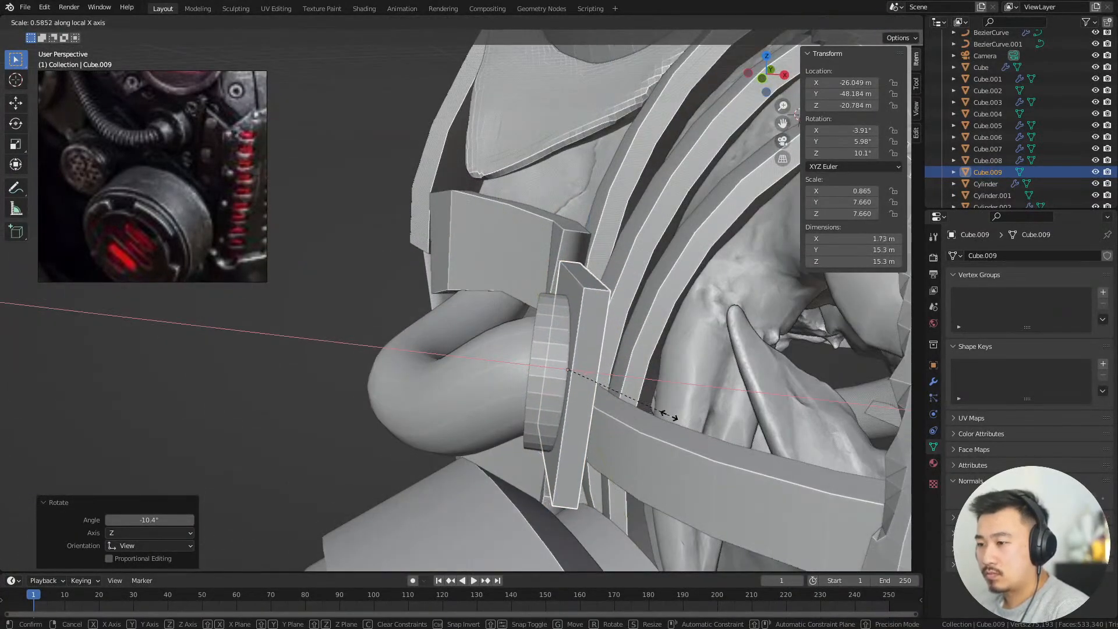
pyautogui.click(668, 415)
# Extrude the plate's top face about 7.15 m and move it inward over the ribs by about X 5.69 m, Y 1.48 m, Z -1.67 m
pyautogui.press('Tab')
pyautogui.moveTo(628, 329); pyautogui.dragTo(665, 357, button='middle')
pyautogui.click(733, 291)
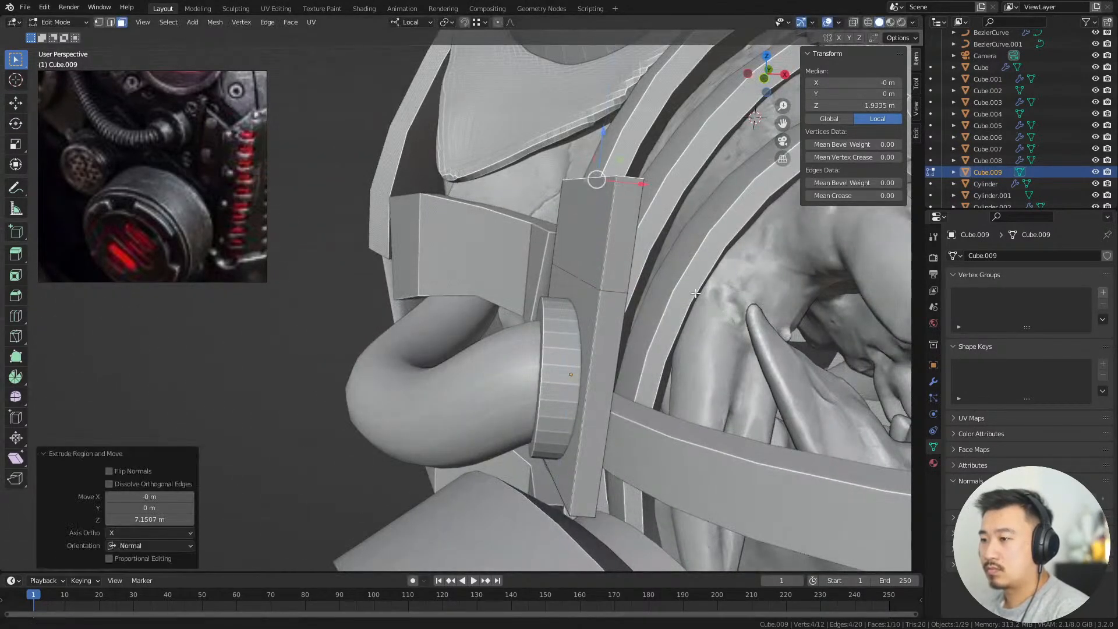
pyautogui.keyDown('alt'); pyautogui.moveTo(728, 292); pyautogui.dragTo(661, 314); pyautogui.keyUp('alt')
pyautogui.press('g')
pyautogui.click(741, 340)
# Rotate the extruded arm's end face 38.4° about its local Y axis
pyautogui.keyDown('alt'); pyautogui.moveTo(693, 329); pyautogui.dragTo(719, 297, button='middle'); pyautogui.keyUp('alt')
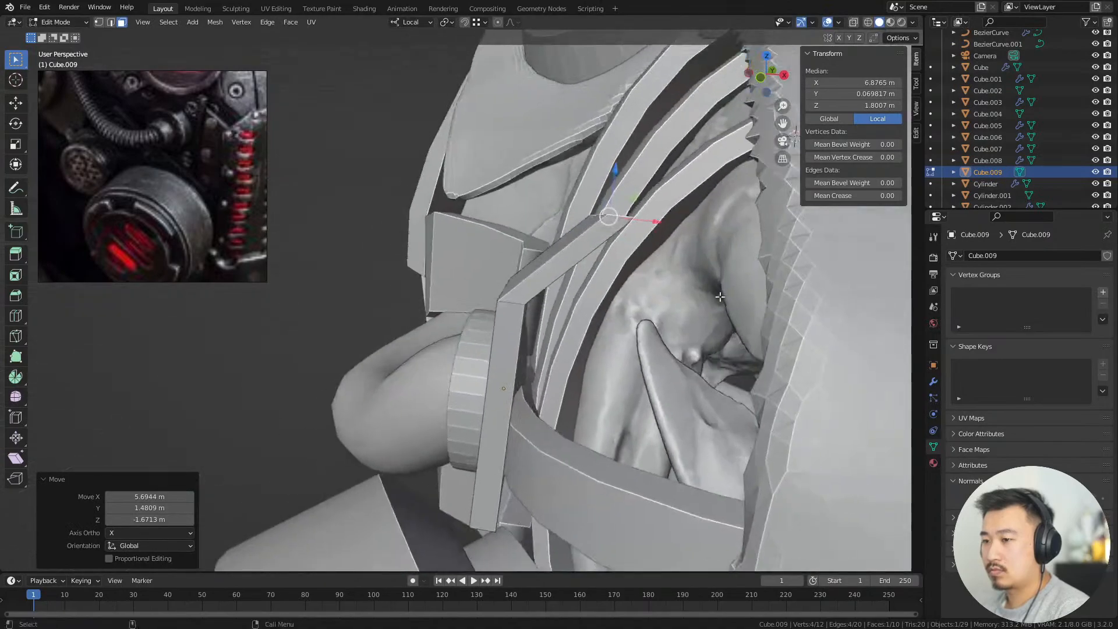
pyautogui.scroll(4, 735, 264)
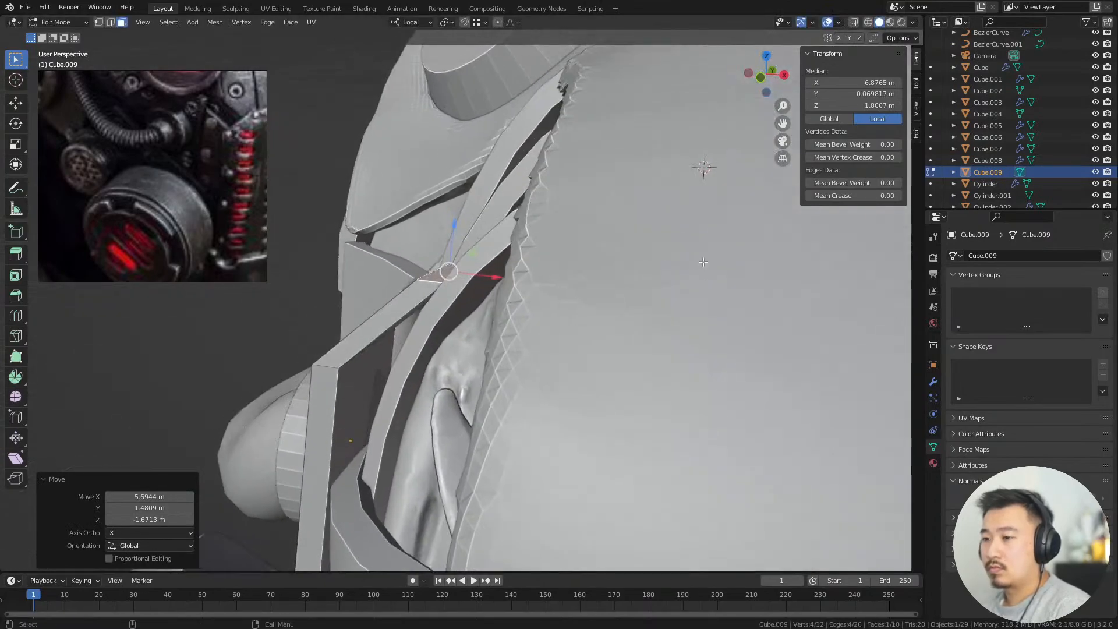
pyautogui.press('r')
pyautogui.press('y')
pyautogui.press('y')
pyautogui.click(711, 425)
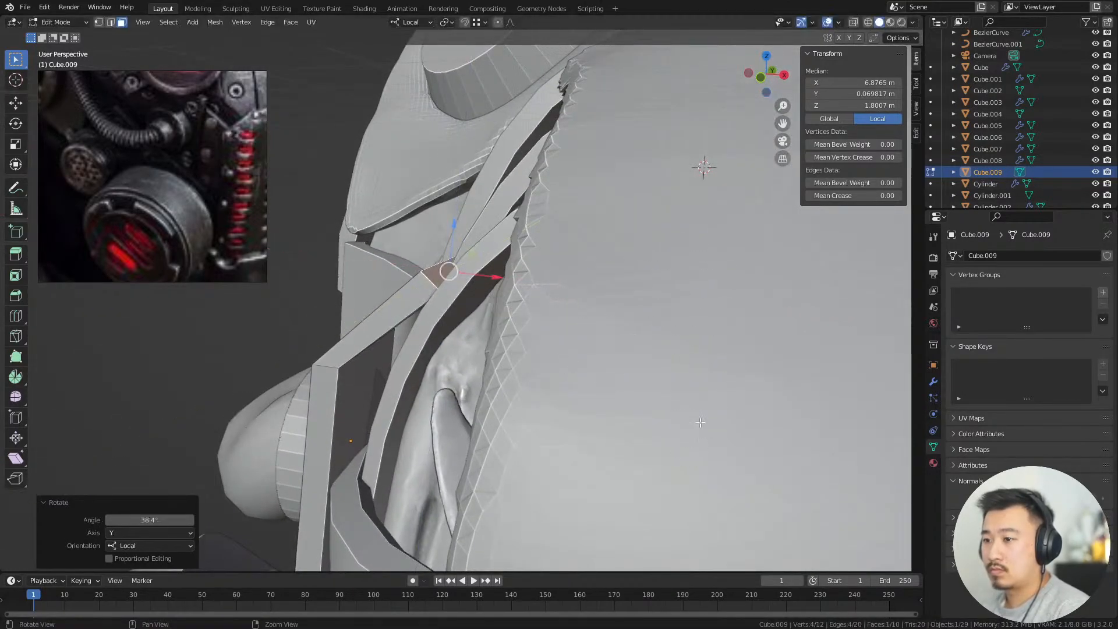
# Rotate the bend edges at the base of the extruded arm 16.1° about the local Y axis
pyautogui.moveTo(711, 425); pyautogui.dragTo(749, 412, button='middle')
pyautogui.click(737, 412)
pyautogui.click(575, 270)
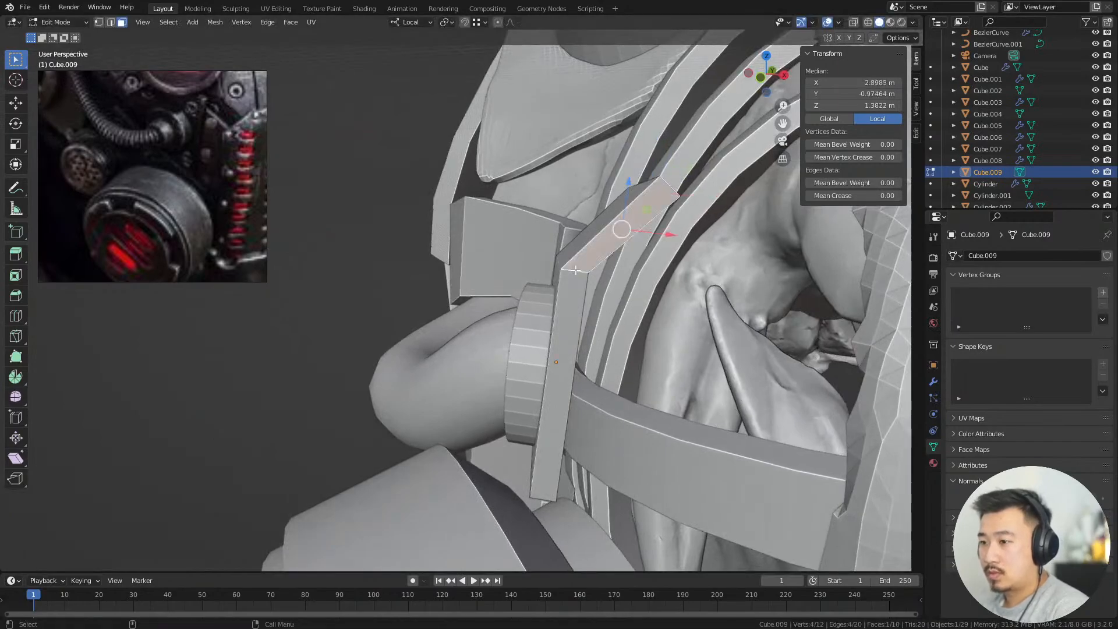
pyautogui.moveTo(614, 311); pyautogui.dragTo(722, 373, button='middle')
pyautogui.press('r')
pyautogui.press('z')
pyautogui.press('z')
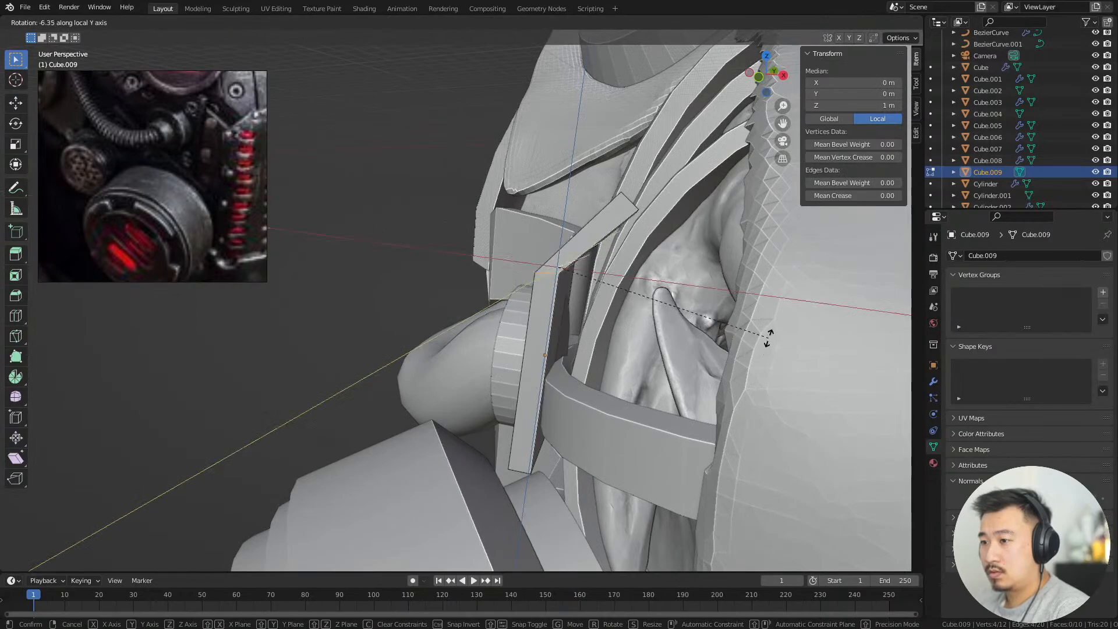
pyautogui.click(710, 428)
pyautogui.moveTo(710, 428); pyautogui.dragTo(675, 319, button='middle')
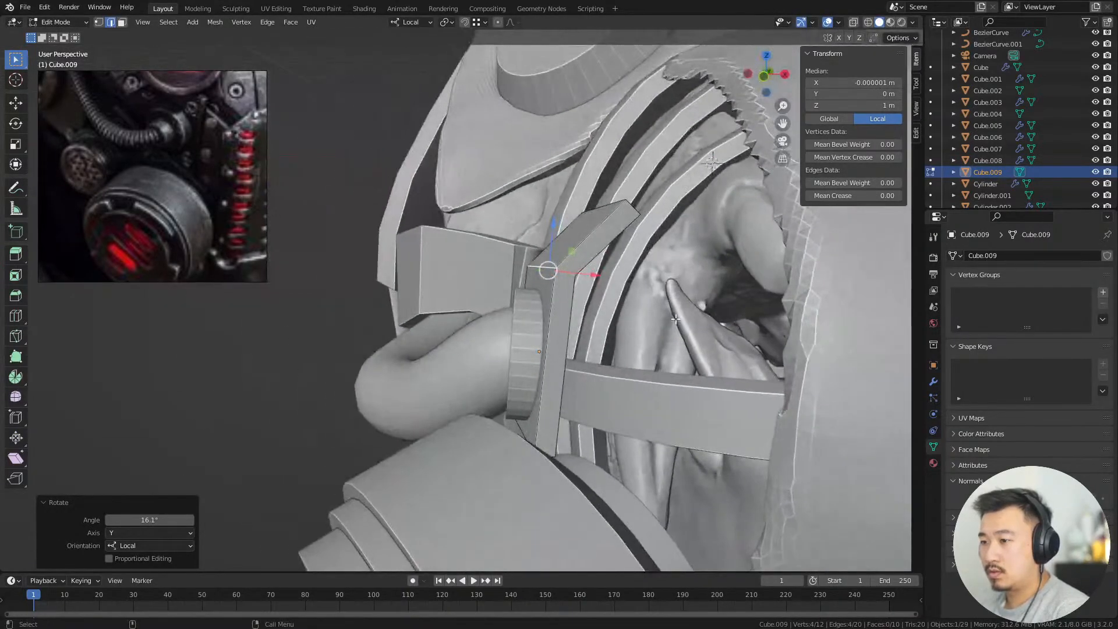
# Extrude the plate's bottom face and move it toward the canister by about X 0.30 m, Y -0.98 m, Z -0.45 m
pyautogui.click(673, 362)
pyautogui.moveTo(673, 363); pyautogui.dragTo(758, 329, button='middle')
pyautogui.scroll(-3, 856, 404)
pyautogui.press('3')
pyautogui.click(602, 473)
pyautogui.click(627, 471)
pyautogui.click(701, 296)
pyautogui.moveTo(701, 296); pyautogui.dragTo(737, 331, button='middle')
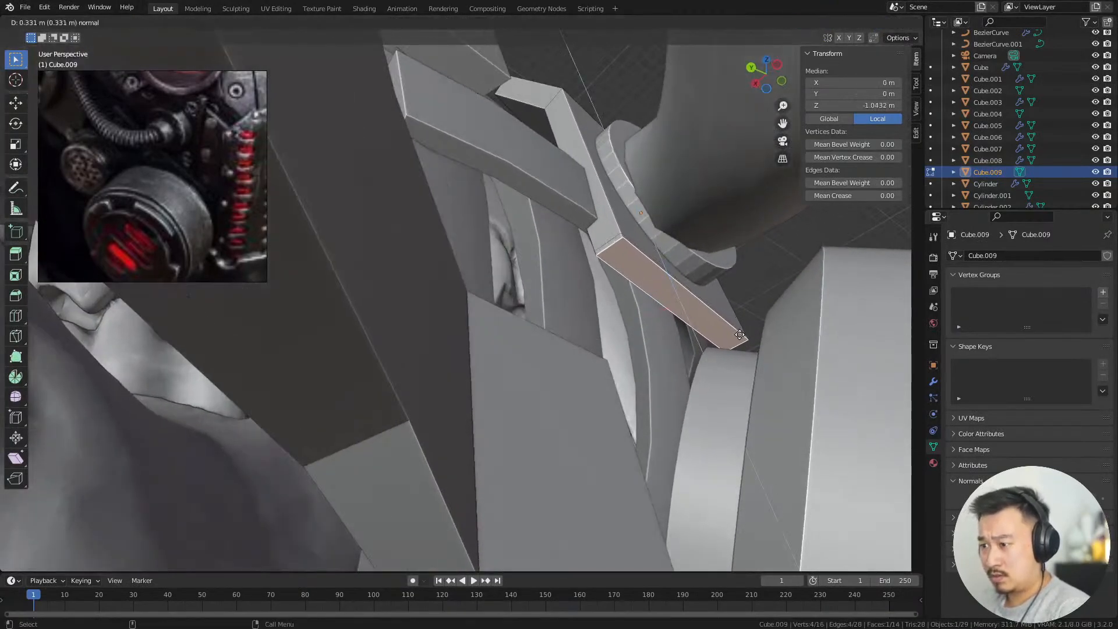
pyautogui.click(748, 393)
pyautogui.moveTo(748, 393); pyautogui.dragTo(600, 320, button='middle')
pyautogui.press('g')
pyautogui.click(729, 401)
# Move the lower extrusion's end face inward by about X 1.89 m, Y 1.37 m, Z 0.05 m
pyautogui.scroll(5, 655, 403)
pyautogui.press('g')
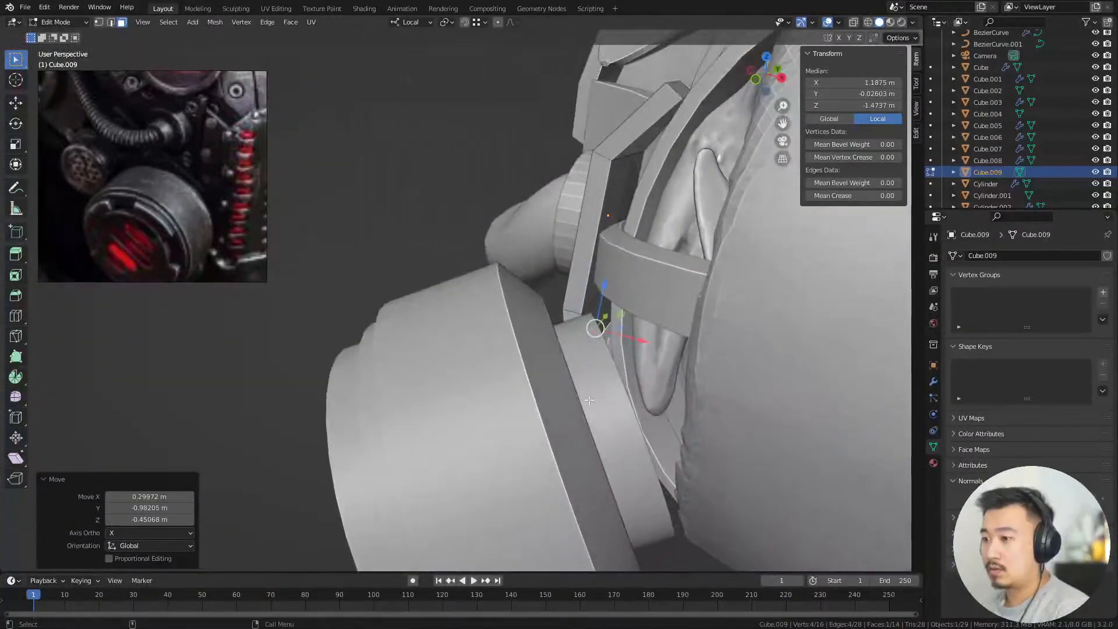
pyautogui.press('g')
pyautogui.click(682, 427)
pyautogui.moveTo(682, 428); pyautogui.dragTo(711, 365, button='middle')
pyautogui.scroll(6, 711, 364)
# Shift the lower end face by about X -0.54 m, Y -0.54 m, Z 0.03 m and rotate it about its local X axis
pyautogui.keyDown('alt'); pyautogui.moveTo(794, 331); pyautogui.dragTo(753, 382, button='right'); pyautogui.keyUp('alt')
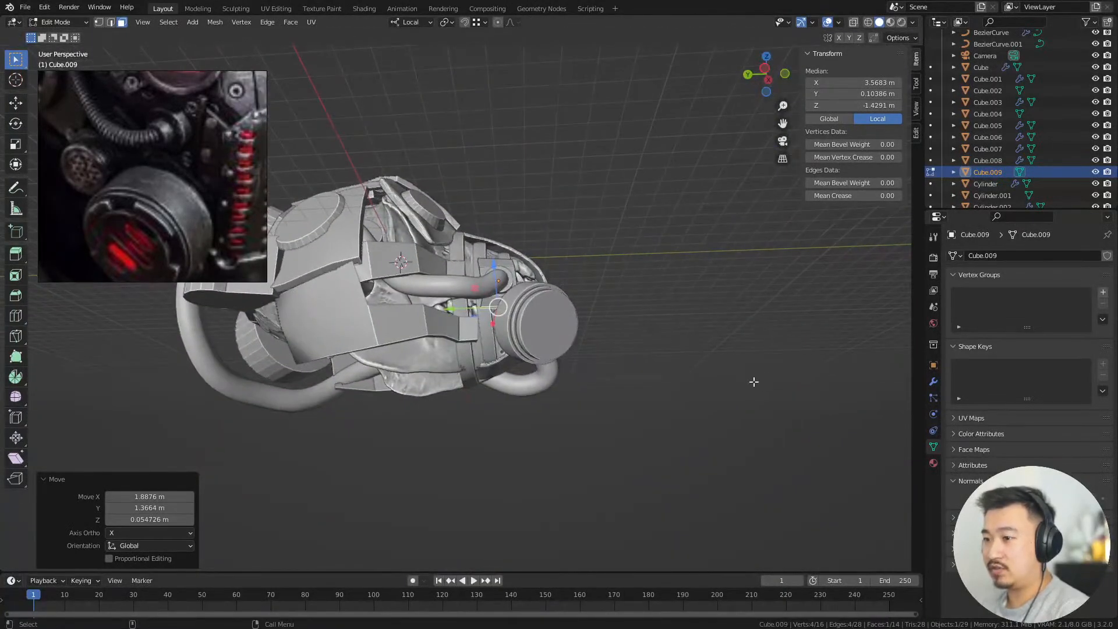
pyautogui.keyDown('alt'); pyautogui.moveTo(571, 332); pyautogui.dragTo(588, 355, button='right'); pyautogui.keyUp('alt')
pyautogui.keyDown('alt'); pyautogui.moveTo(790, 425); pyautogui.dragTo(730, 348, button='middle'); pyautogui.keyUp('alt')
pyautogui.press('g')
pyautogui.click(717, 371)
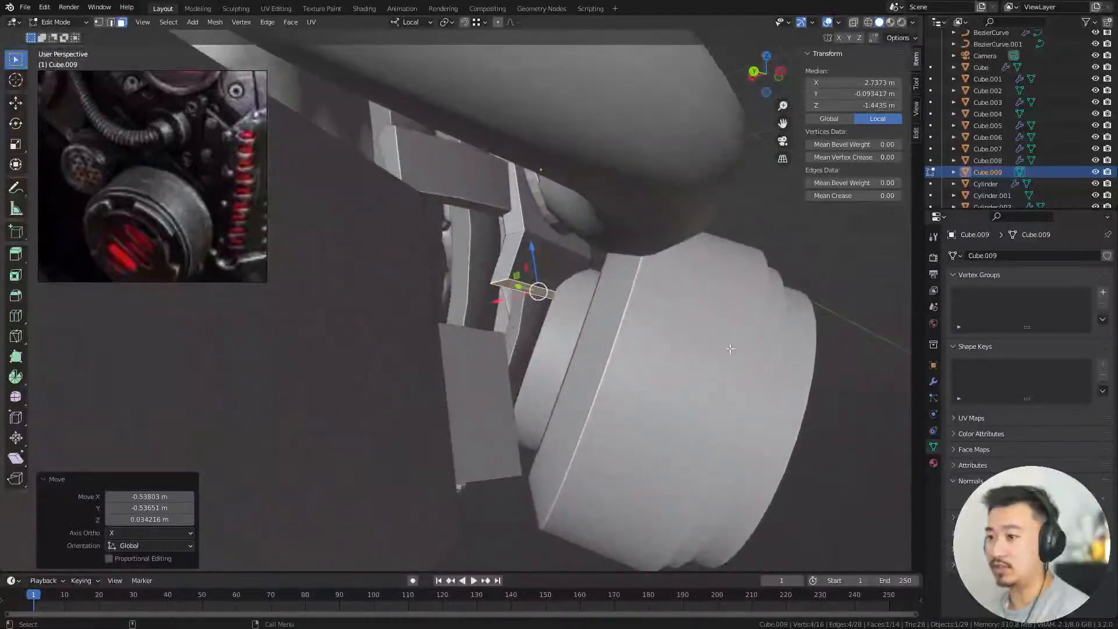
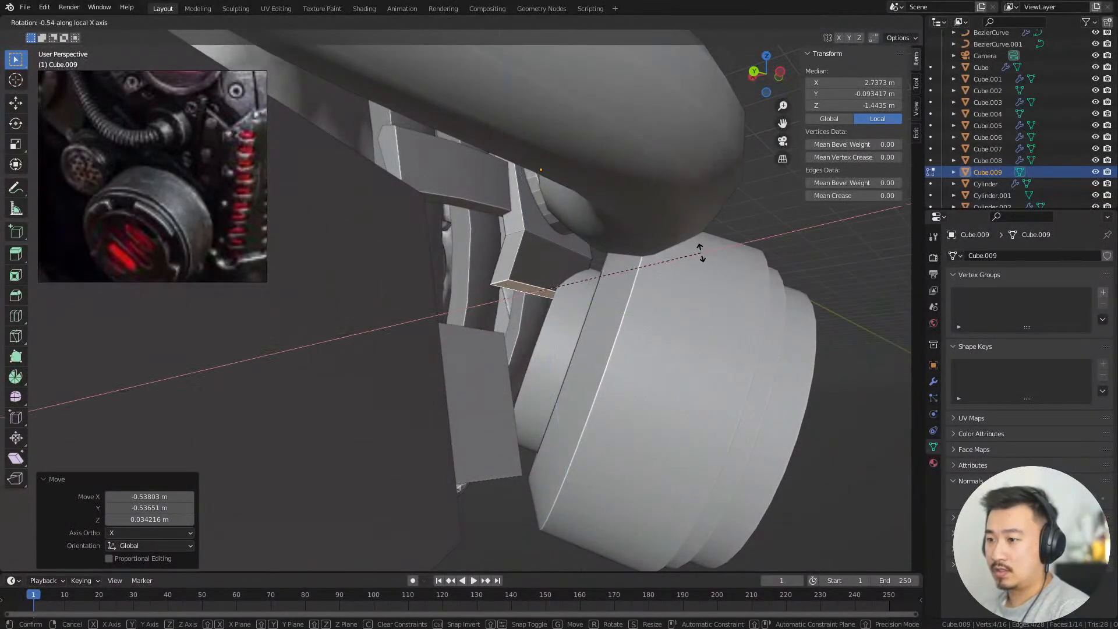
pyautogui.click(694, 361)
pyautogui.click(760, 227)
pyautogui.scroll(-3, 756, 229)
pyautogui.moveTo(757, 229); pyautogui.dragTo(626, 387, button='middle')
pyautogui.scroll(3, 560, 280)
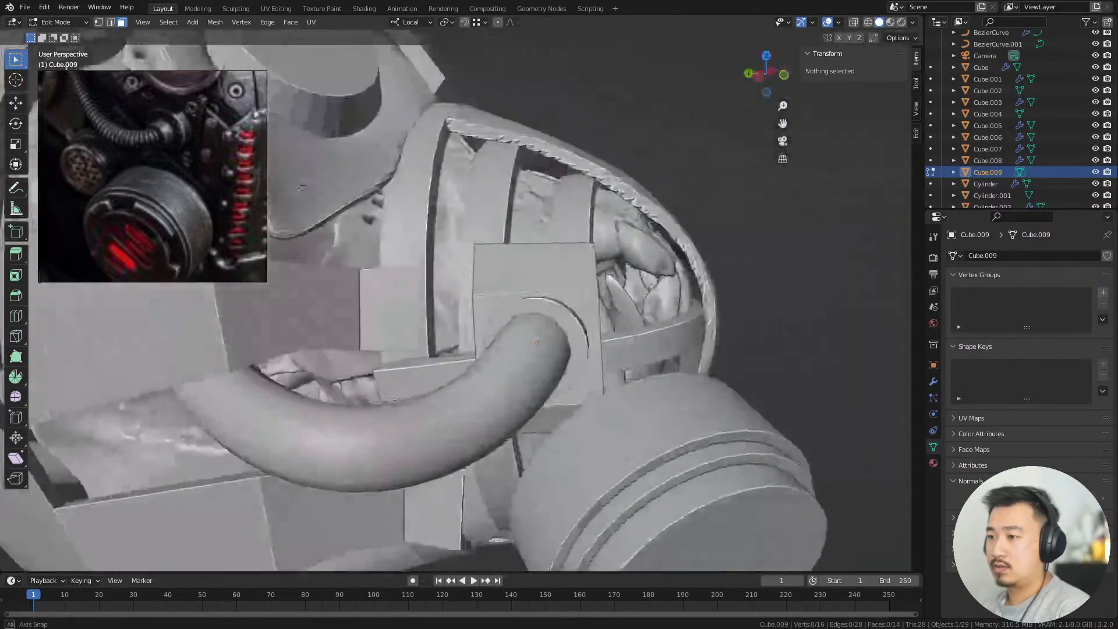
pyautogui.moveTo(640, 309); pyautogui.dragTo(660, 390, button='middle')
pyautogui.moveTo(628, 350); pyautogui.dragTo(554, 302, button='middle')
# Undo the plate's extrusions and bends back to the flat 15.3 x 15.3 m plate and return to Object Mode
pyautogui.hotkey('ctrl', 'z')
pyautogui.hotkey('ctrl', 'z')
pyautogui.hotkey('ctrl', 'z')
pyautogui.hotkey('ctrl', 'z')
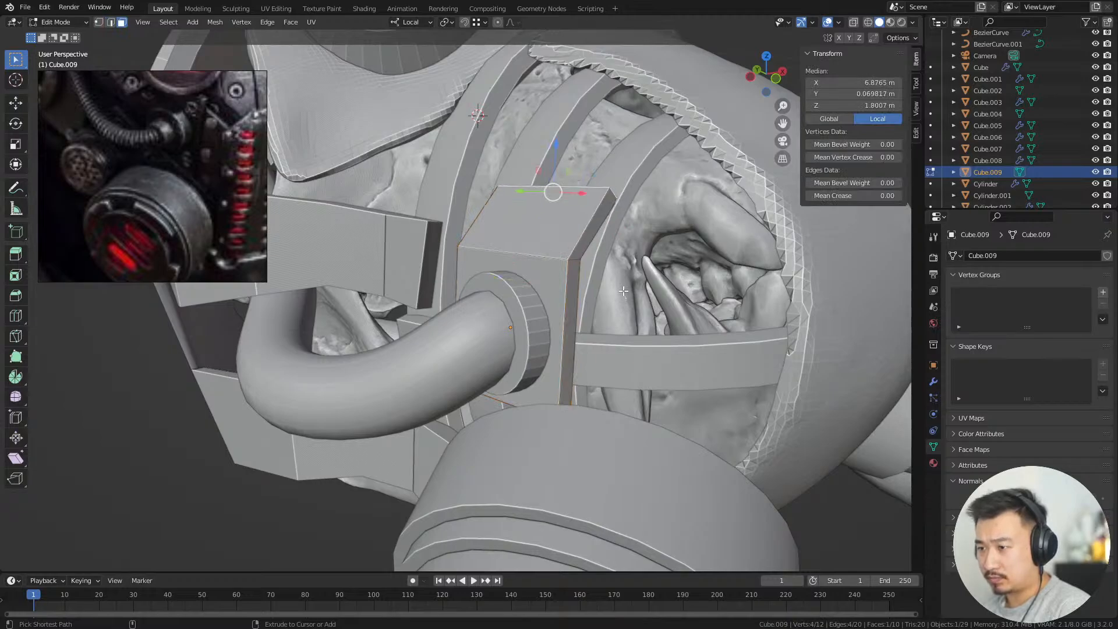
pyautogui.moveTo(624, 292); pyautogui.dragTo(546, 304, button='middle')
pyautogui.click(301, 405)
pyautogui.press('Tab')
pyautogui.scroll(-5, 524, 404)
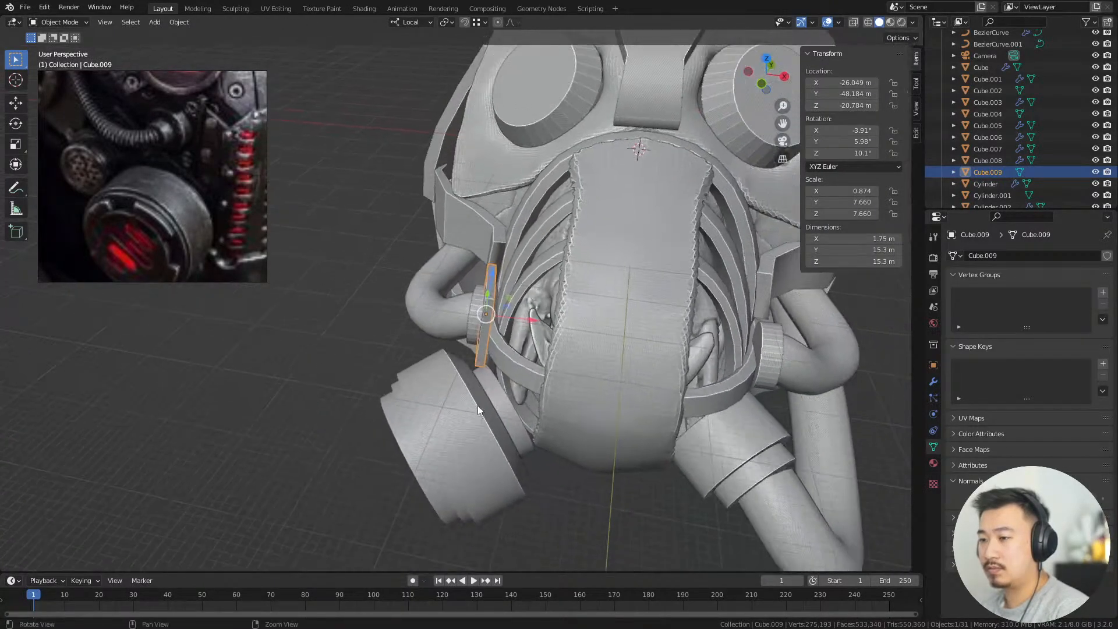
# Examine how the plate, side strap, hose and canister sit together and compare the strap area with the reference image
pyautogui.moveTo(477, 406)
pyautogui.mouseDown(button='middle')
pyautogui.moveTo(427, 372)
pyautogui.moveTo(470, 404)
pyautogui.moveTo(474, 385)
pyautogui.mouseUp(button='middle')
pyautogui.click(326, 337)
pyautogui.scroll(4, 408, 349)
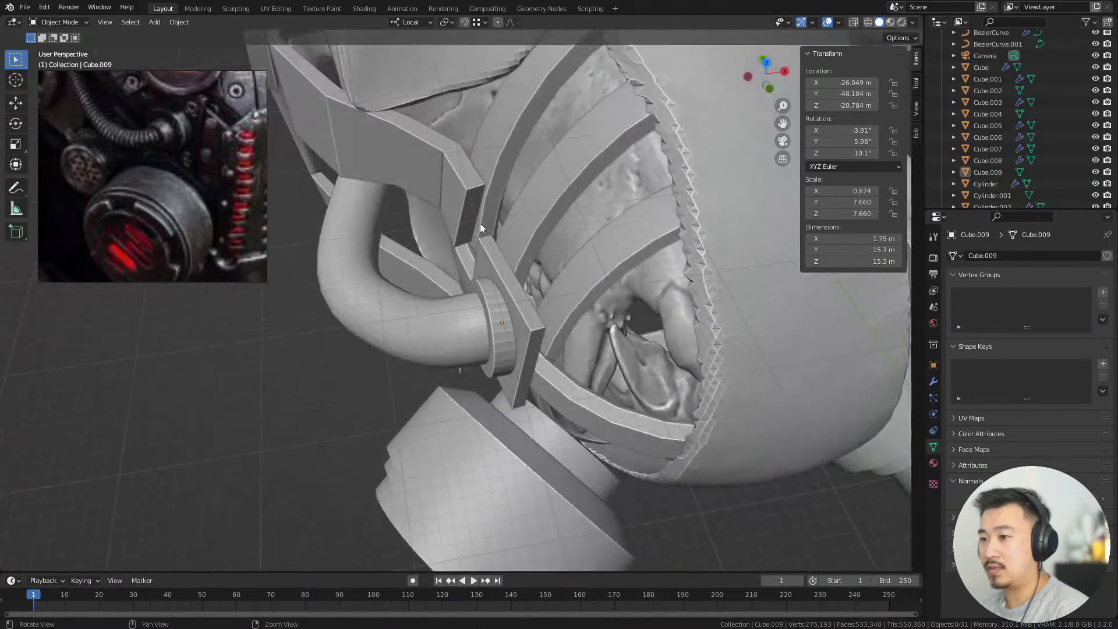
pyautogui.scroll(-5, 486, 230)
pyautogui.moveTo(489, 244); pyautogui.dragTo(576, 355, button='middle')
pyautogui.scroll(5, 578, 359)
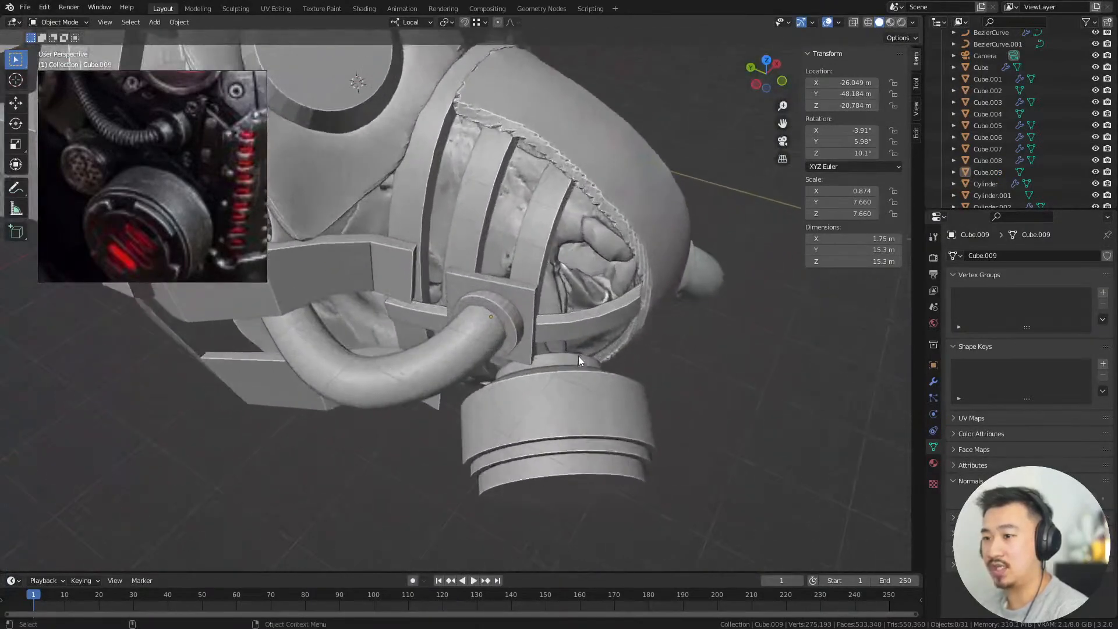
pyautogui.moveTo(630, 270); pyautogui.dragTo(525, 253, button='middle')
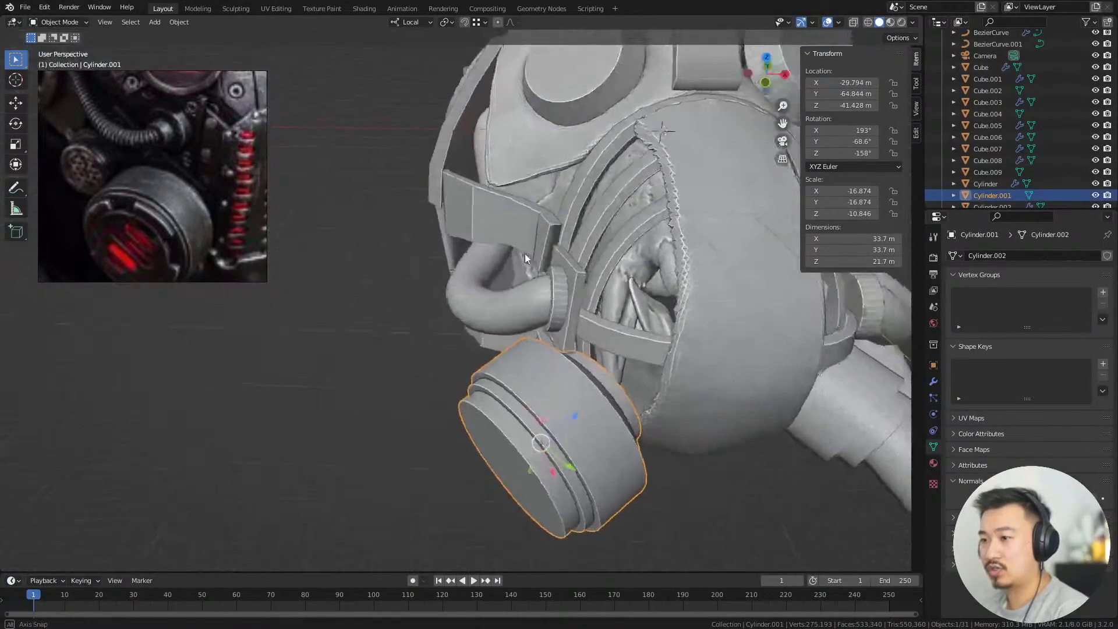
pyautogui.scroll(5, 553, 271)
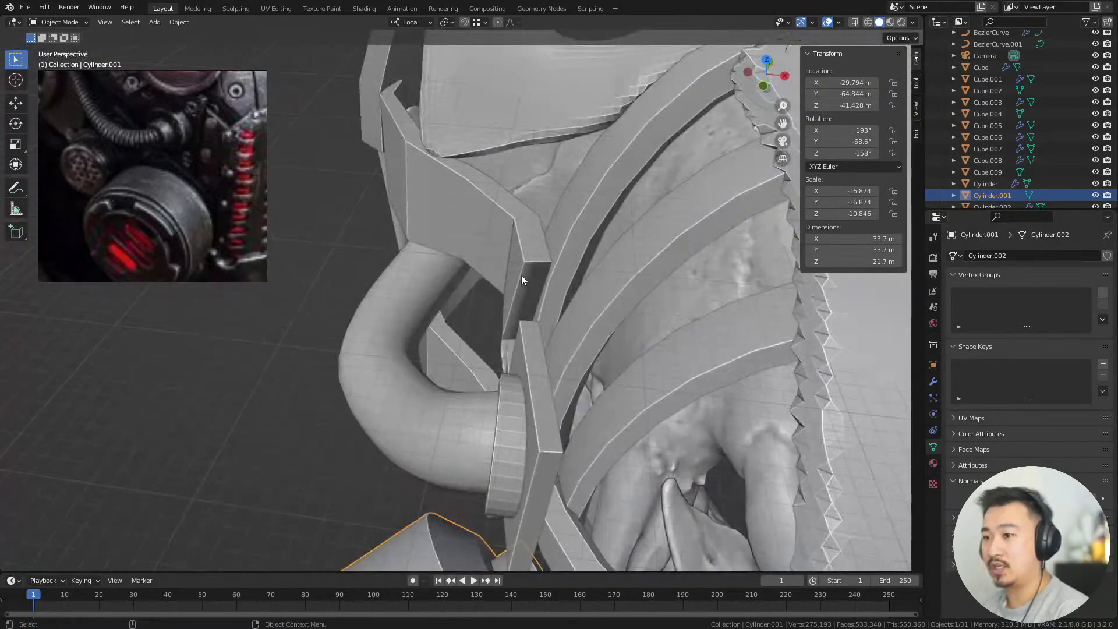
pyautogui.moveTo(192, 119); pyautogui.dragTo(187, 152, button='middle')
pyautogui.scroll(3, 191, 149)
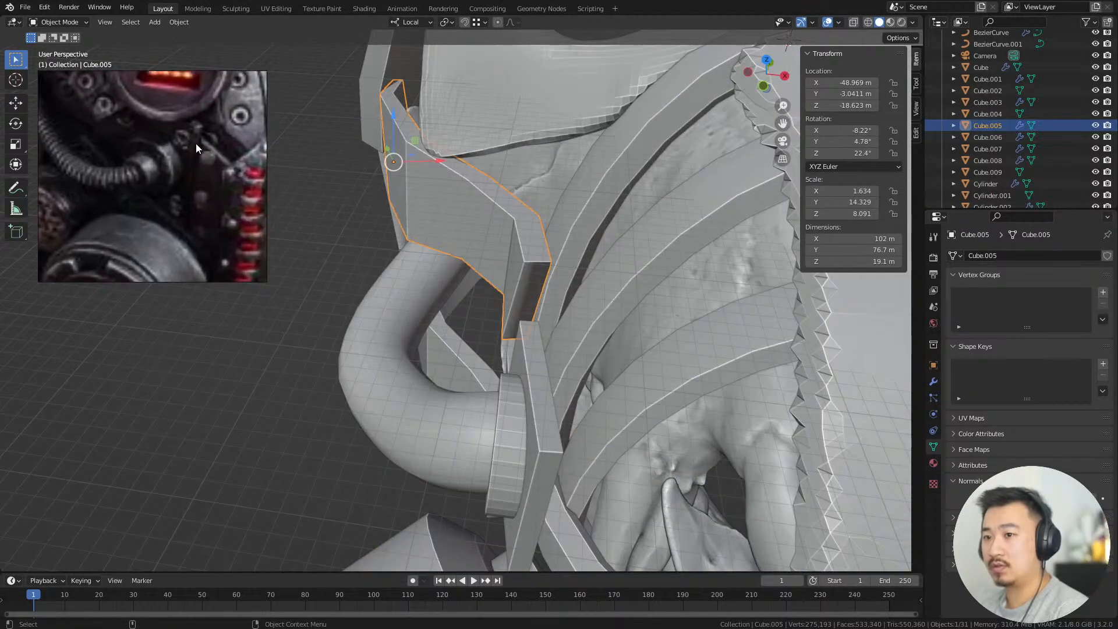
# Extrude the upper side strap's end face about 21.8 m behind the hose plate and move it inward toward the ribs
pyautogui.click(529, 346)
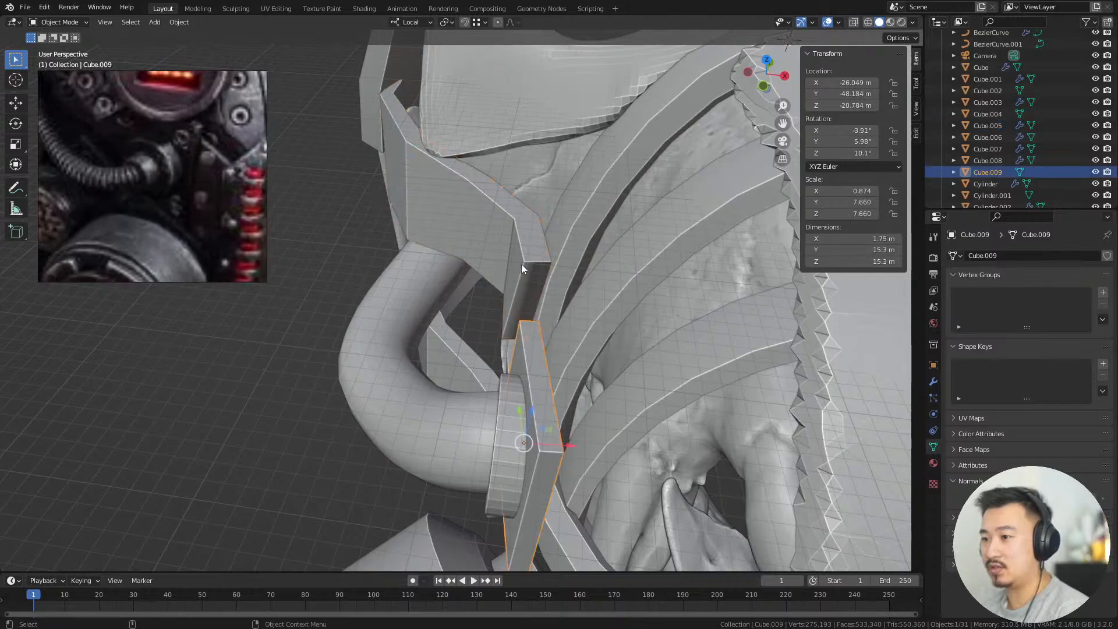
pyautogui.click(522, 263)
pyautogui.moveTo(522, 264); pyautogui.dragTo(478, 216, button='middle')
pyautogui.press('Tab')
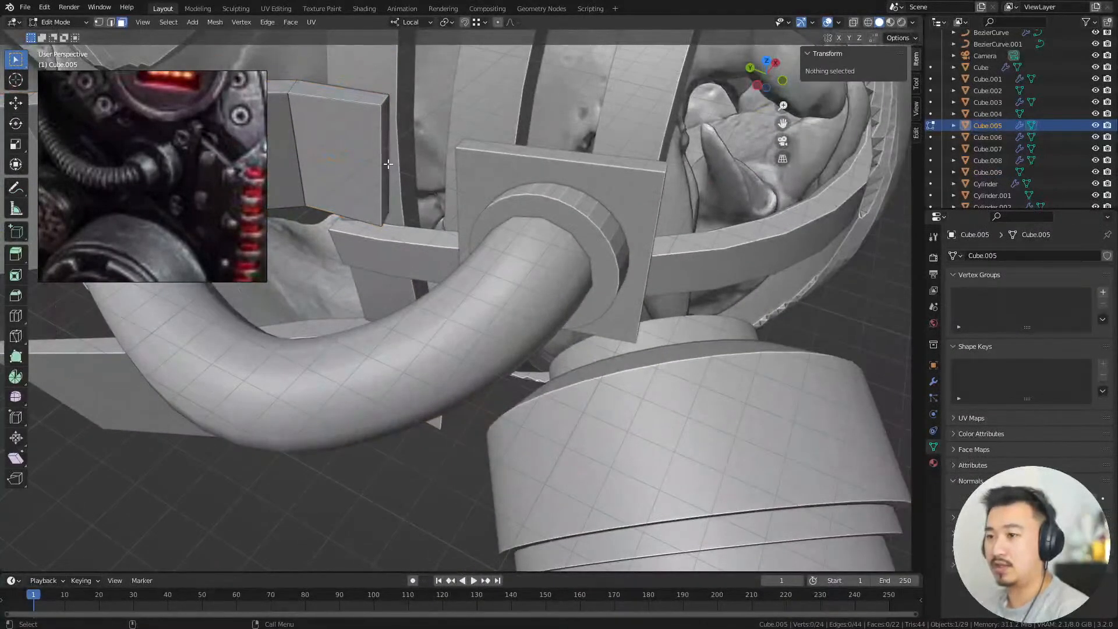
pyautogui.click(383, 157)
pyautogui.moveTo(383, 157); pyautogui.dragTo(564, 363, button='middle')
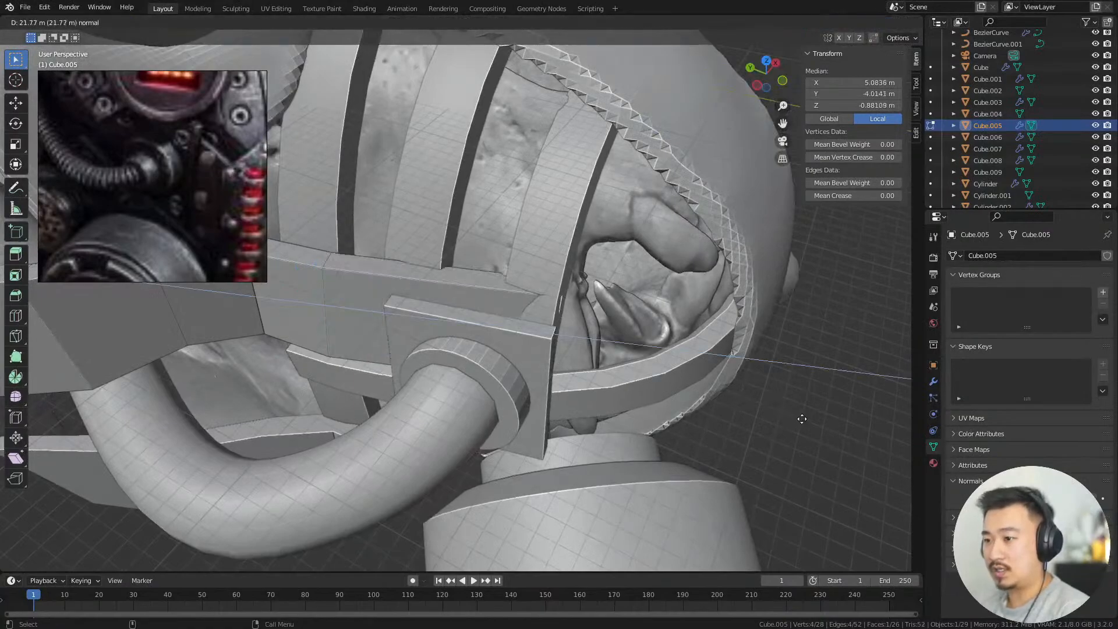
pyautogui.click(802, 419)
pyautogui.moveTo(801, 419); pyautogui.dragTo(689, 396, button='middle')
pyautogui.press('g')
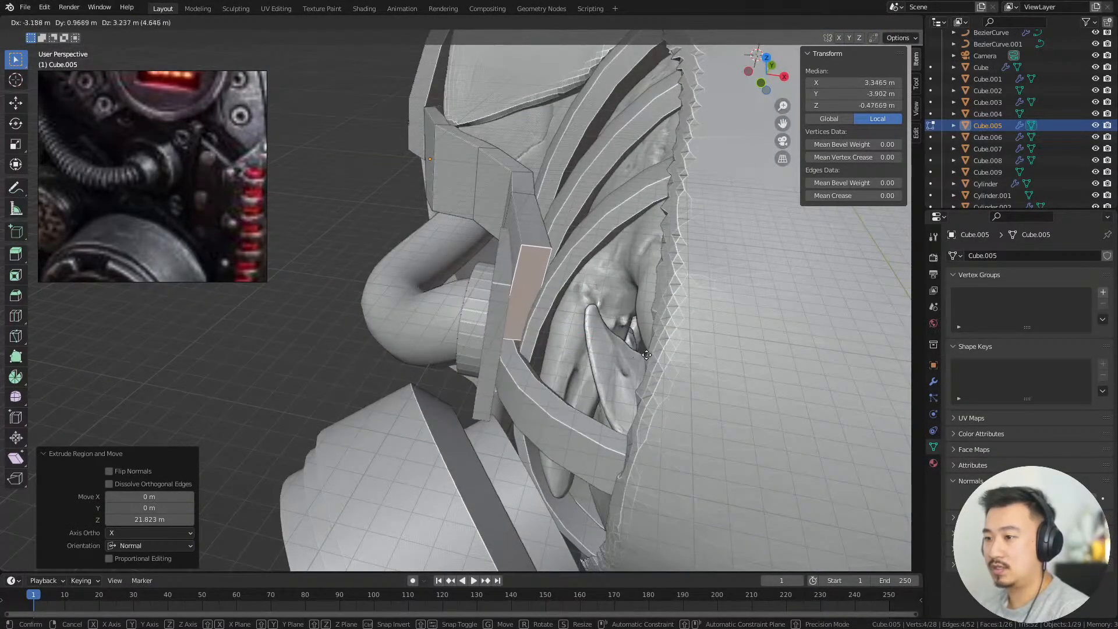
pyautogui.click(638, 361)
# Extrude the strap's end face again toward the muzzle and move it by about X 3.79 m, Y 1.16 m, Z 1.73 m
pyautogui.moveTo(638, 361); pyautogui.dragTo(658, 372, button='middle')
pyautogui.press('e')
pyautogui.click(722, 344)
pyautogui.press('g')
pyautogui.click(712, 356)
# Rotate the strap's end face 31.4° about local Z and move it into the muzzle by about X 5.93 m, Y -2.75 m, Z 0.44 m
pyautogui.press('r')
pyautogui.press('x')
pyautogui.press('x')
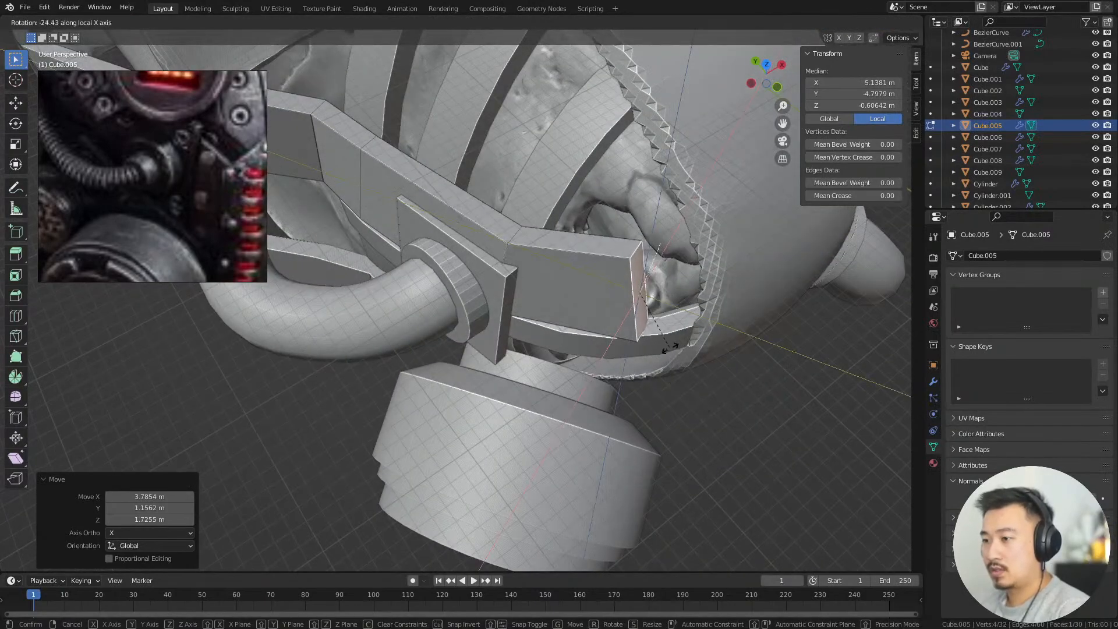
pyautogui.click(693, 362)
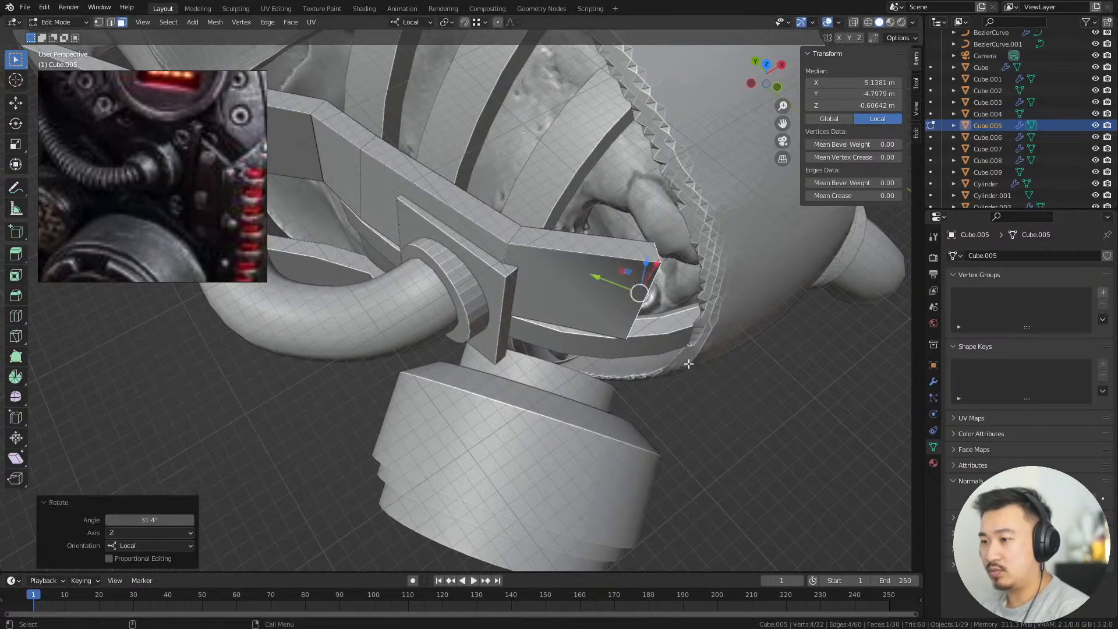
pyautogui.moveTo(693, 362); pyautogui.dragTo(643, 358, button='middle')
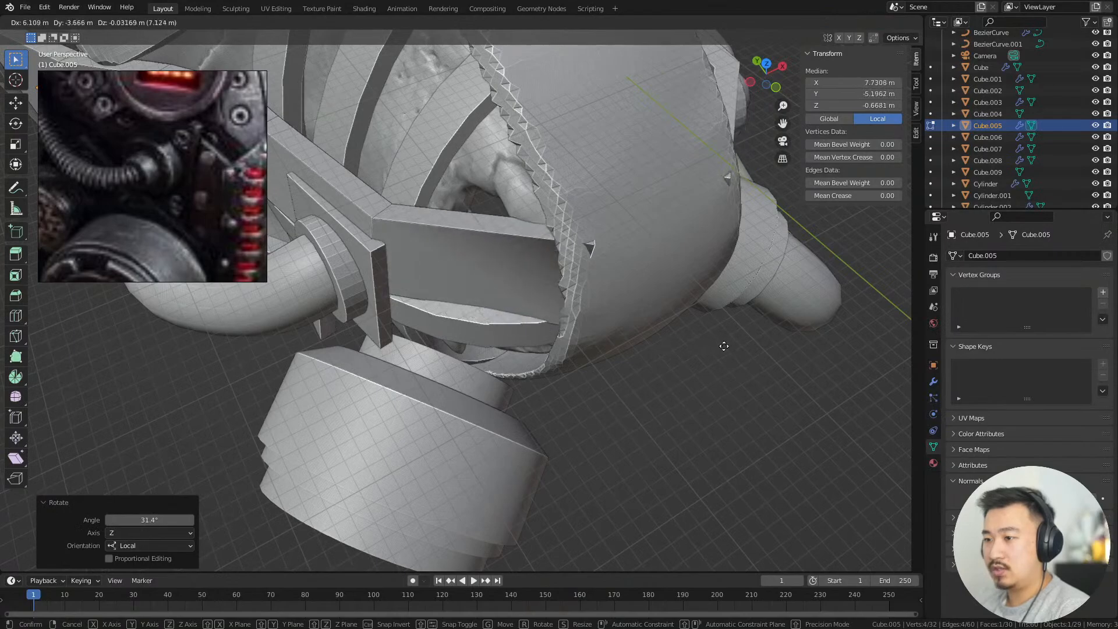
pyautogui.click(552, 301)
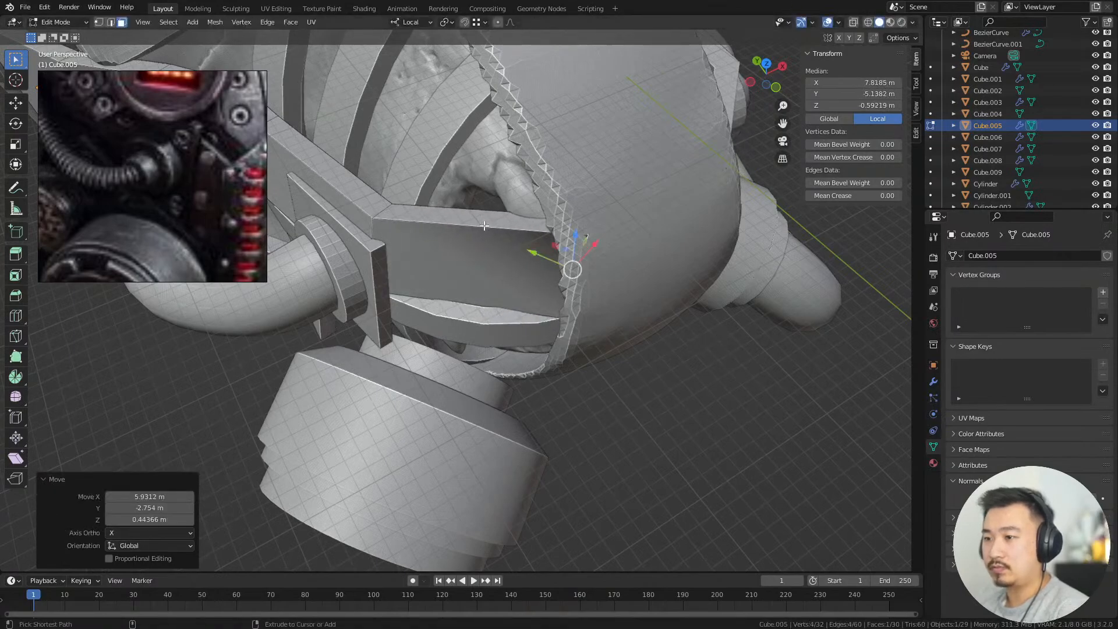
# Add one loop cut across the strap's front segment and move it about -2.53 m along local X
pyautogui.click(469, 252)
pyautogui.moveTo(470, 252); pyautogui.dragTo(472, 259, button='middle')
pyautogui.press('g')
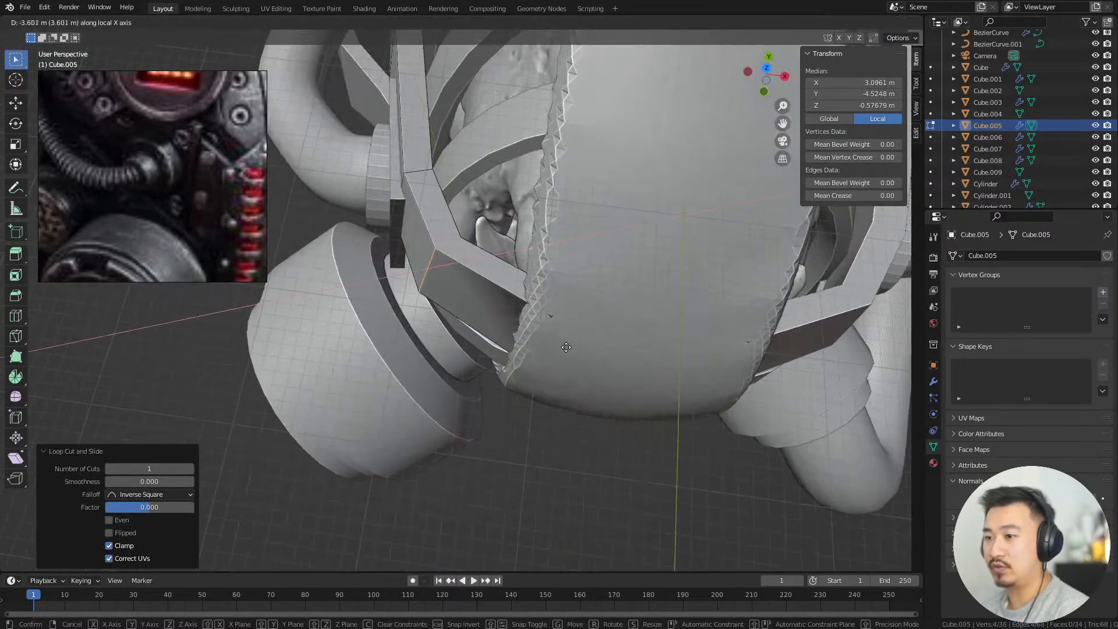
pyautogui.click(575, 341)
pyautogui.moveTo(575, 341); pyautogui.dragTo(637, 261, button='middle')
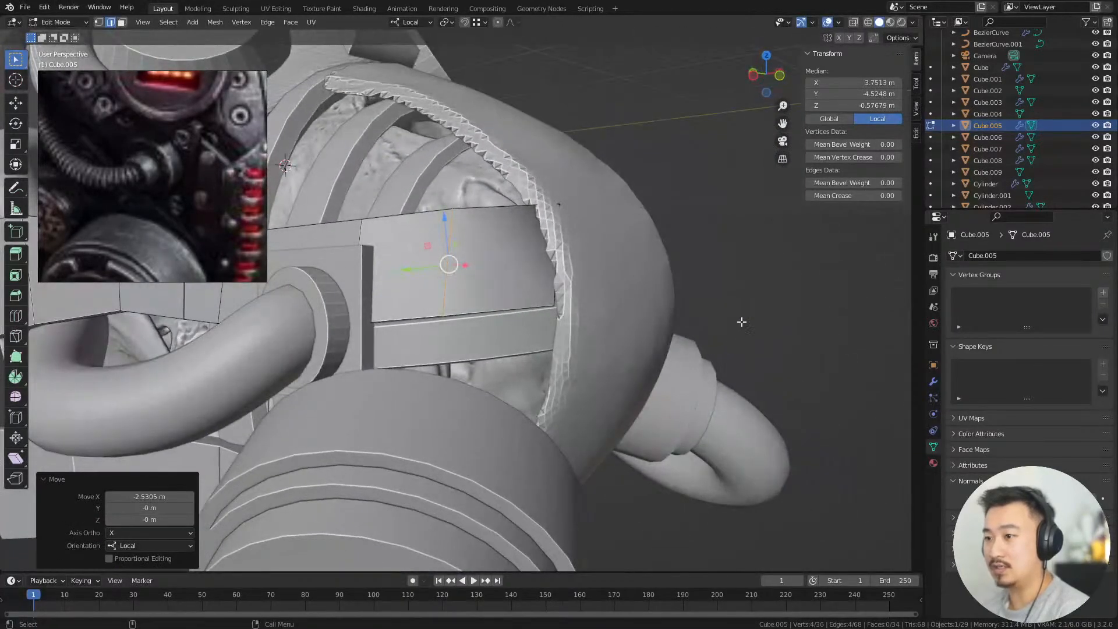
# Select the strap's end vertices at the muzzle and move them by about X -0.81 m, Y 0.70 m, Z -0.25 m
pyautogui.hotkey('alt', 'a')
pyautogui.moveTo(644, 302); pyautogui.dragTo(607, 279, button='middle')
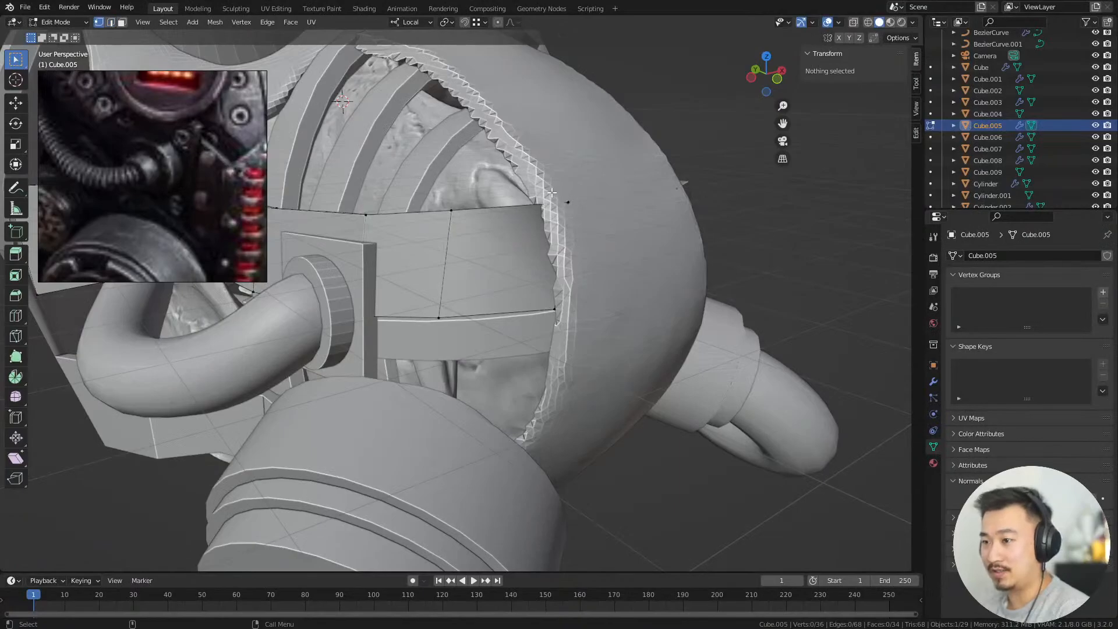
pyautogui.hotkey('shift', 'z')
pyautogui.moveTo(531, 182); pyautogui.dragTo(626, 365)
pyautogui.hotkey('shift', 'z')
pyautogui.moveTo(611, 345)
pyautogui.mouseDown(button='middle')
pyautogui.moveTo(623, 365)
pyautogui.moveTo(639, 361)
pyautogui.moveTo(604, 307)
pyautogui.moveTo(672, 305)
pyautogui.mouseUp(button='middle')
pyautogui.press('g')
pyautogui.click(632, 348)
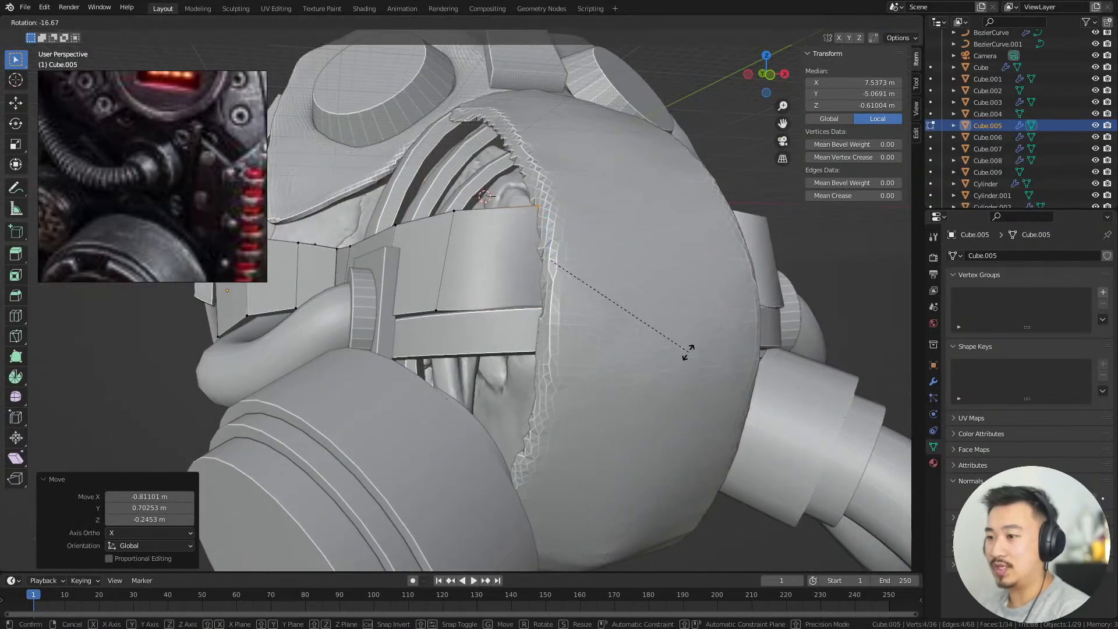
# Rotate the strap's end -10.8° in the view and scale it to 0.703 along local X
pyautogui.click(667, 356)
pyautogui.moveTo(667, 356); pyautogui.dragTo(704, 337, button='middle')
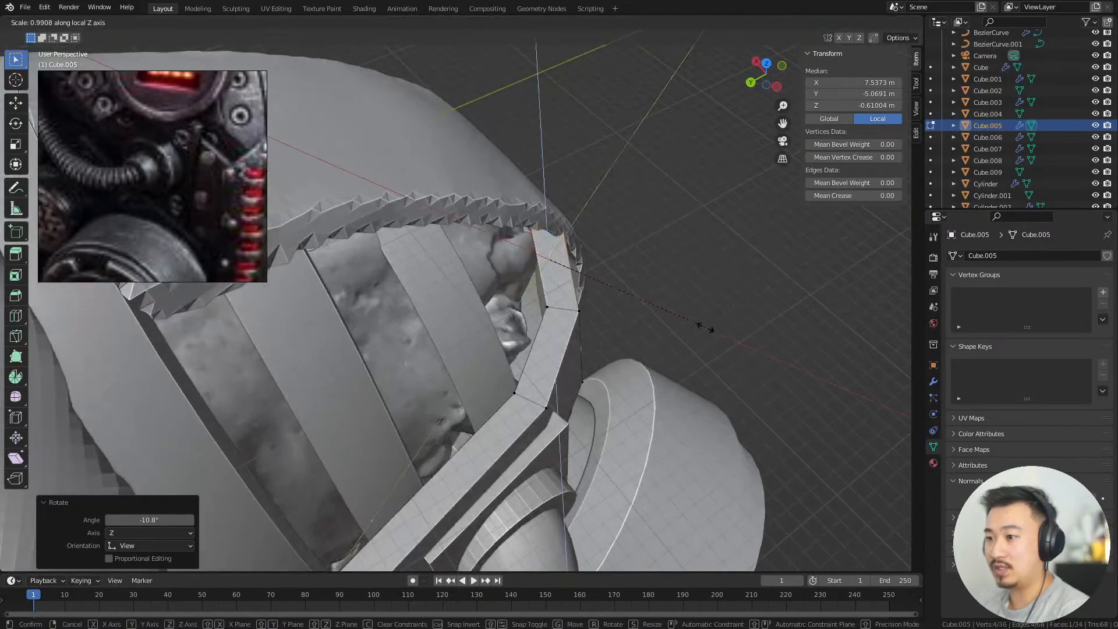
pyautogui.click(653, 310)
pyautogui.moveTo(653, 309); pyautogui.dragTo(726, 316, button='middle')
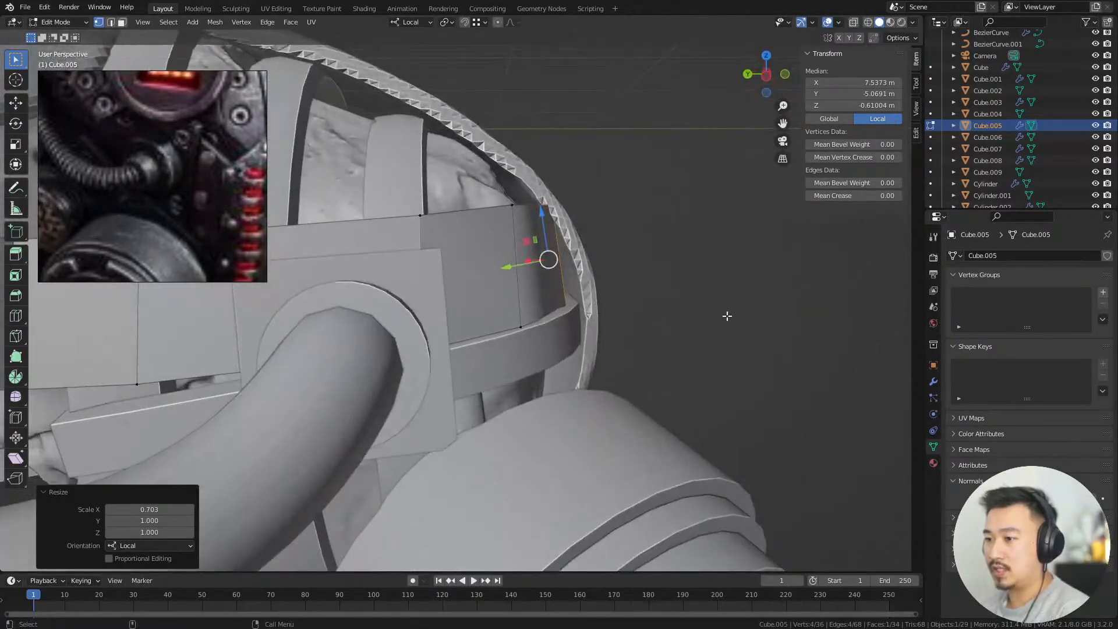
# Rotate the strap's end -9.97° in the side view and move it by about Y -0.58 m, Z -0.12 m
pyautogui.click(731, 284)
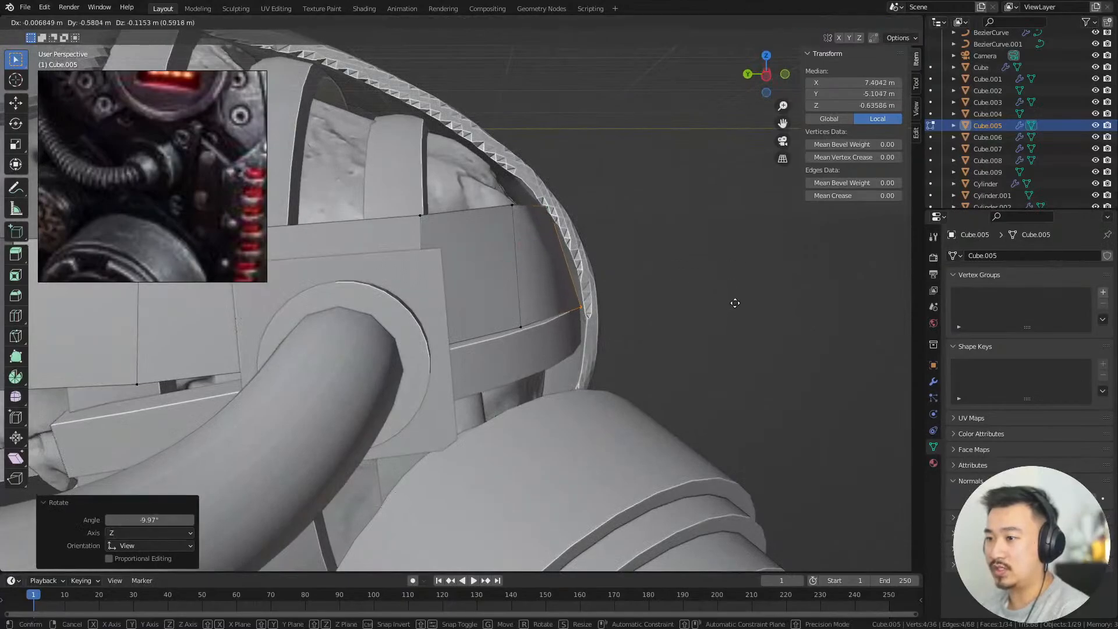
pyautogui.click(734, 302)
pyautogui.click(733, 302)
pyautogui.keyDown('alt'); pyautogui.moveTo(734, 301); pyautogui.dragTo(676, 273); pyautogui.keyUp('alt')
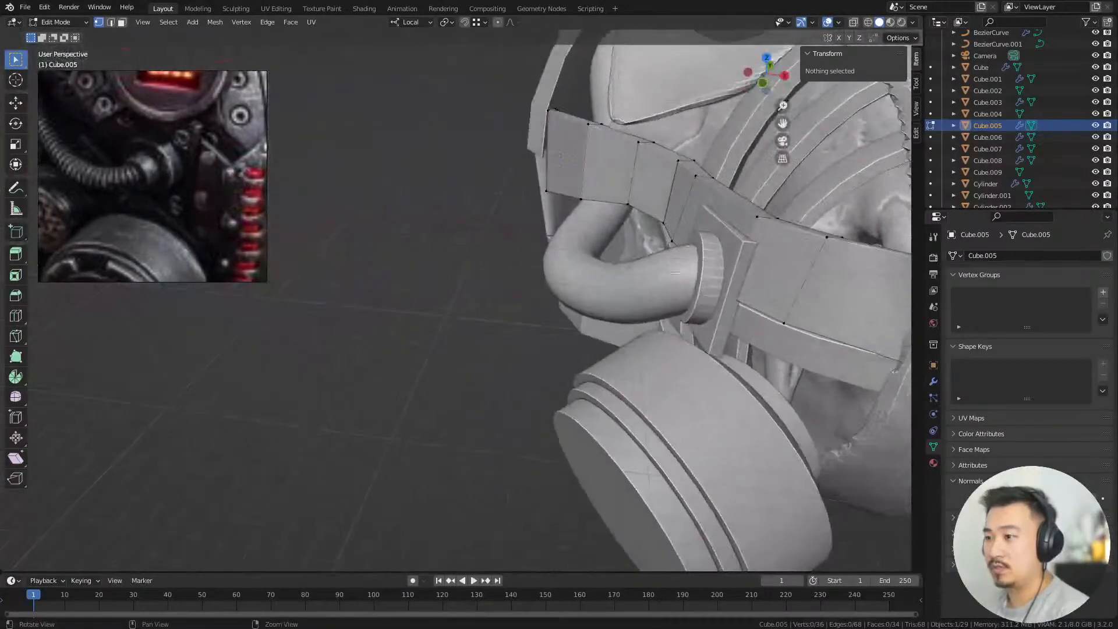
pyautogui.moveTo(675, 272); pyautogui.dragTo(516, 343, button='middle')
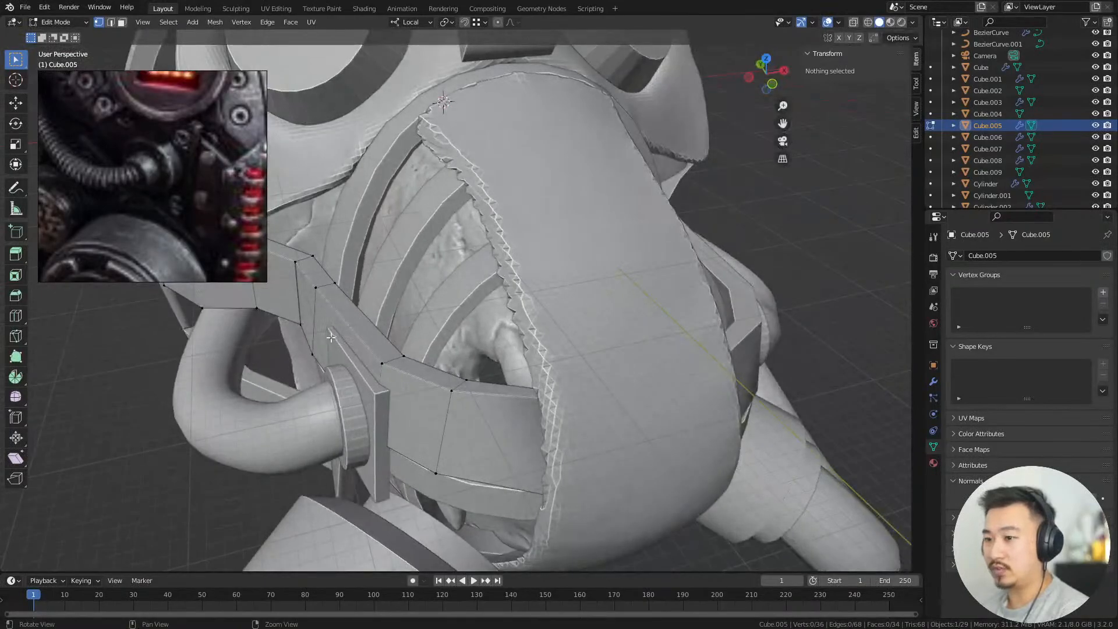
# Select the vertices of the side strap's segment behind the hose plate and move them by about Y -0.29 m, Z -1.38 m
pyautogui.moveTo(331, 337); pyautogui.dragTo(417, 96, button='middle')
pyautogui.scroll(3, 516, 386)
pyautogui.moveTo(516, 386); pyautogui.dragTo(500, 349, button='middle')
pyautogui.moveTo(475, 157); pyautogui.dragTo(549, 334)
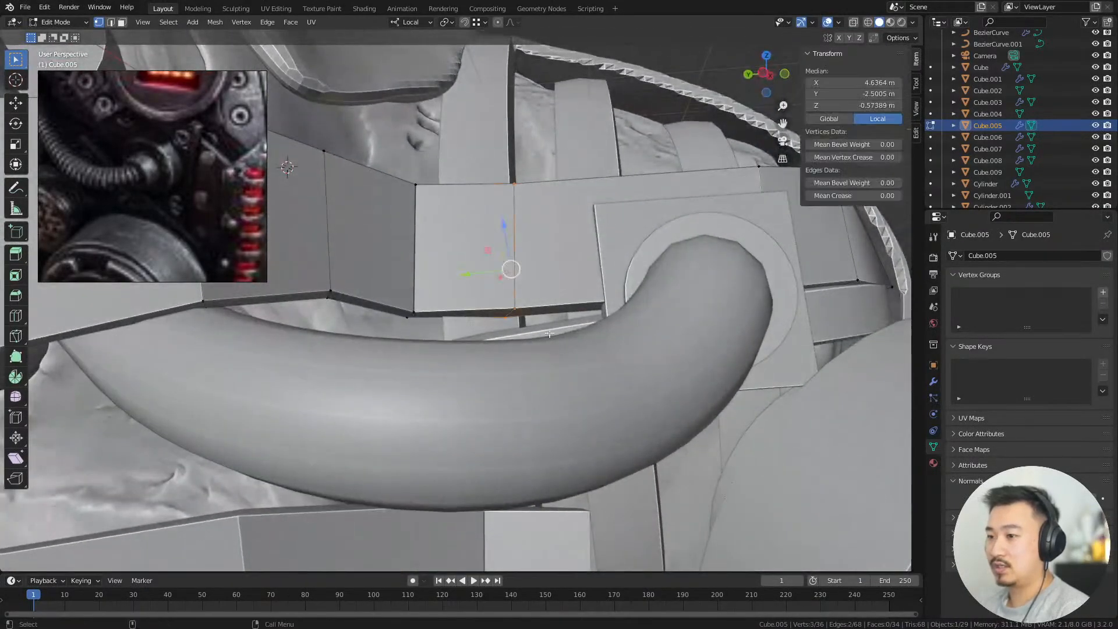
pyautogui.moveTo(432, 256); pyautogui.dragTo(435, 260)
pyautogui.hotkey('alt', 'z')
pyautogui.moveTo(375, 160); pyautogui.dragTo(566, 402)
pyautogui.hotkey('alt', 'z')
pyautogui.moveTo(564, 265); pyautogui.dragTo(571, 251, button='middle')
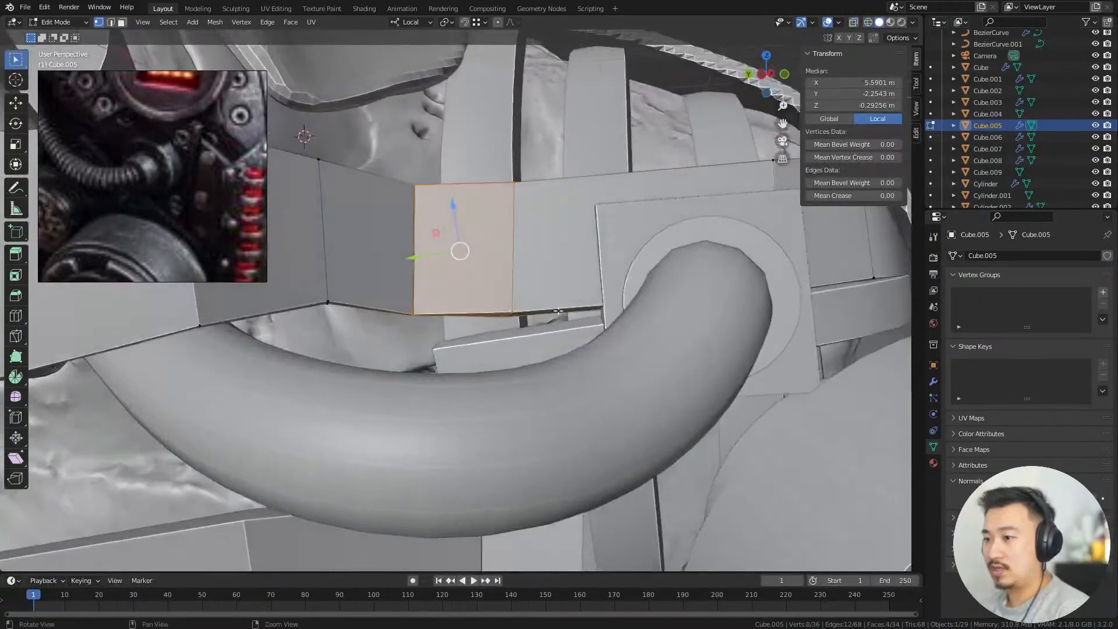
pyautogui.press('g')
pyautogui.click(567, 263)
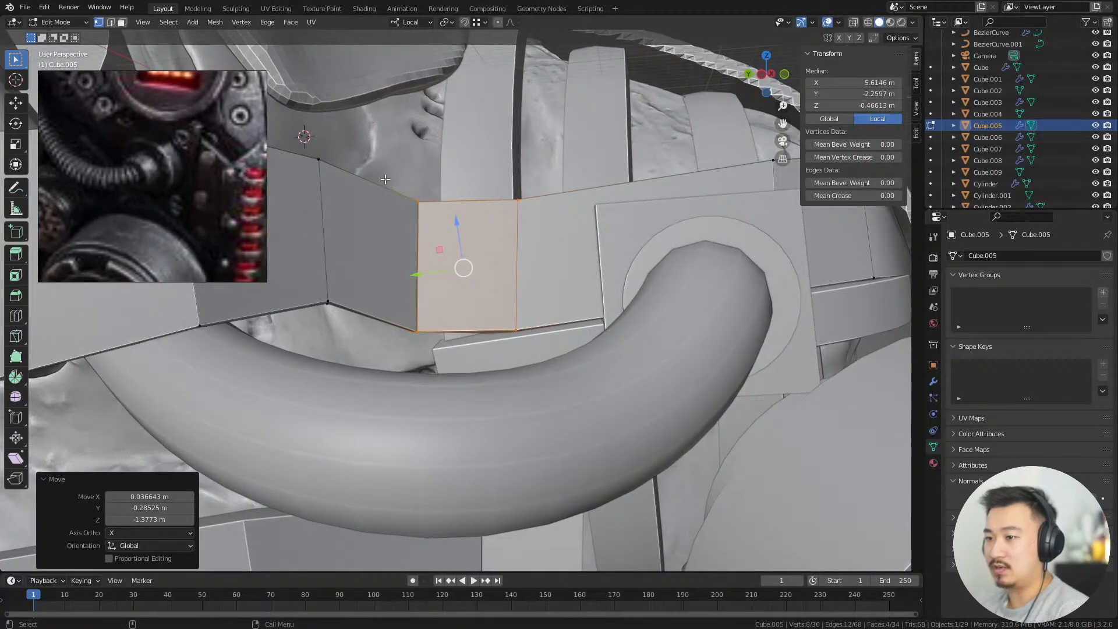
# Move only that strap segment's rear edge vertices by about X 0.02 m, Y -0.19 m, Z -1.15 m
pyautogui.moveTo(444, 340); pyautogui.dragTo(444, 341)
pyautogui.hotkey('alt', 'z')
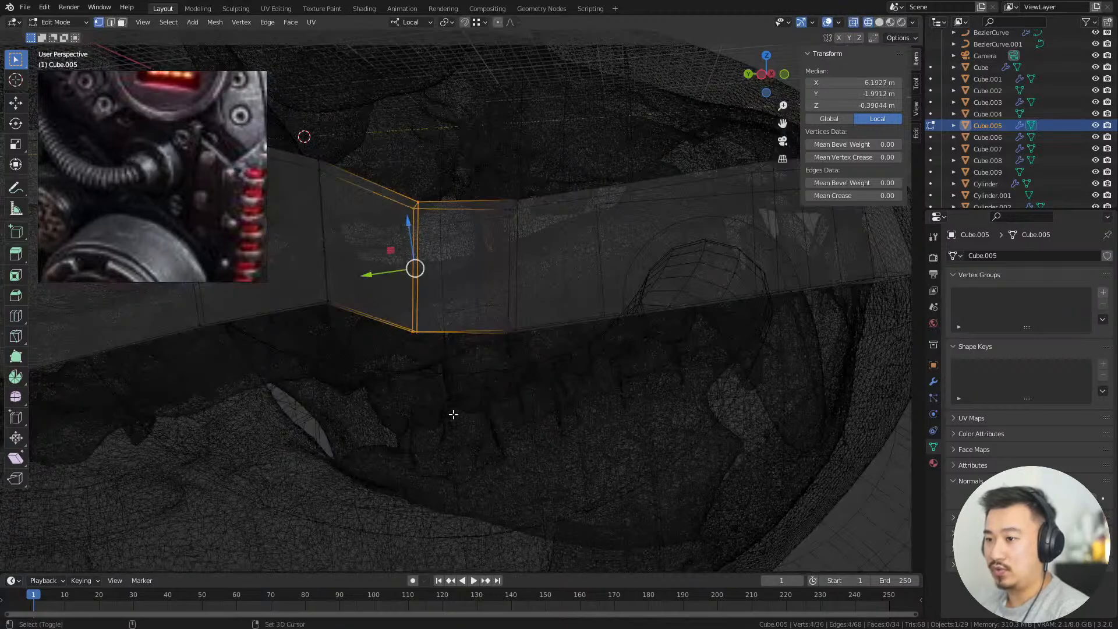
pyautogui.hotkey('alt', 'z')
pyautogui.press('g')
pyautogui.click(523, 255)
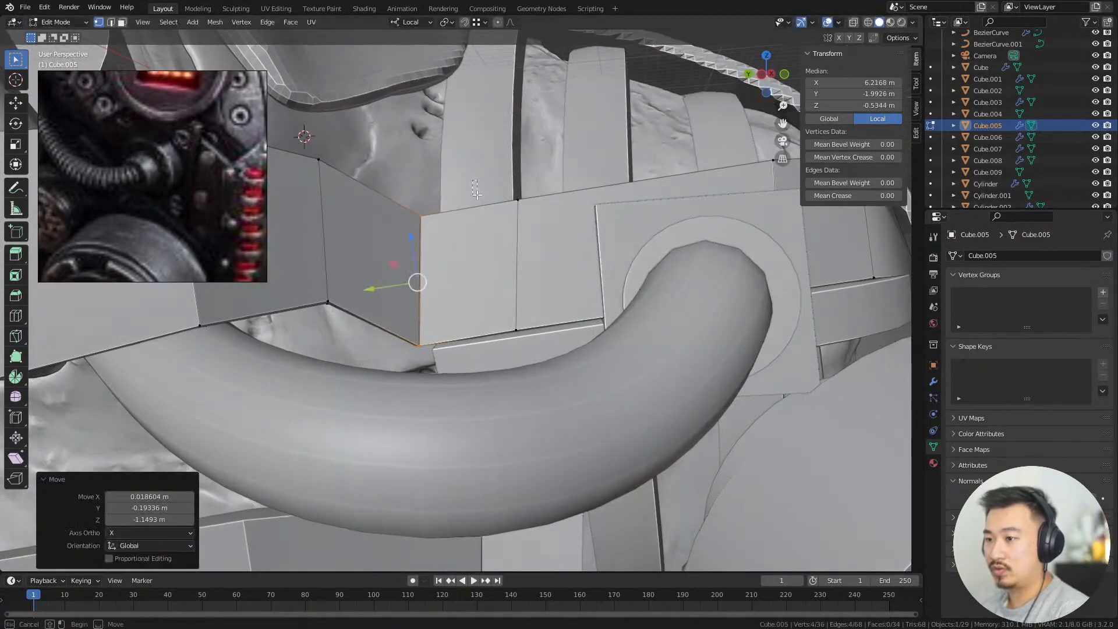
# Move the same segment's front edge vertices by about X 0.03 m, Y -0.14 m, Z -0.24 m
pyautogui.hotkey('alt', 'z')
pyautogui.moveTo(469, 179); pyautogui.dragTo(553, 351)
pyautogui.hotkey('alt', 'z')
pyautogui.click(549, 217)
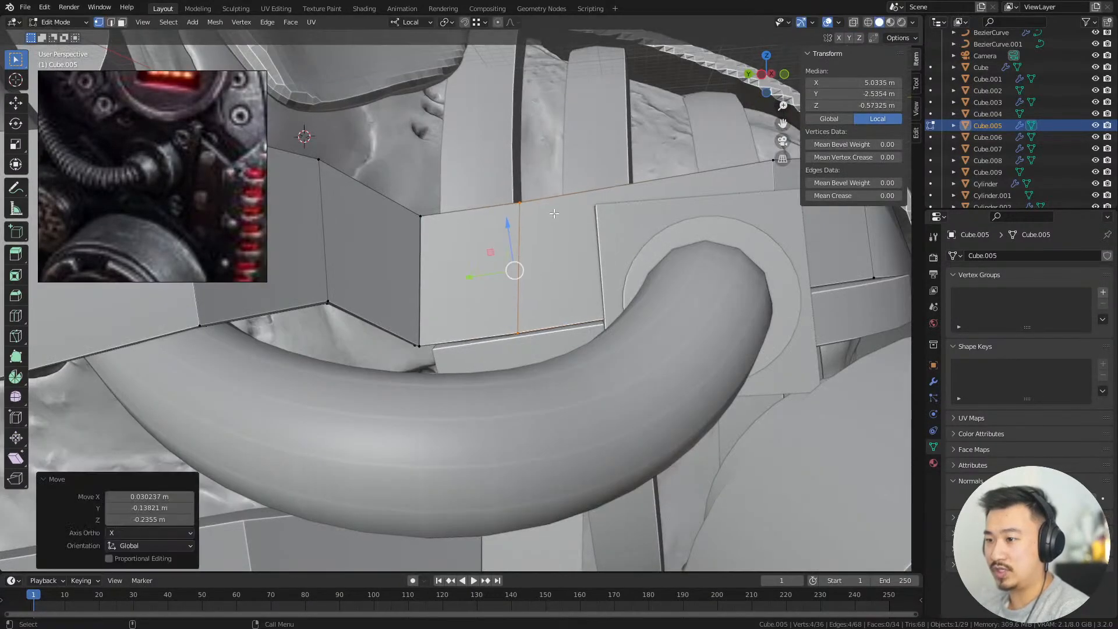
# Move the strap's next vertex loop farther back by about X -0.07 m, Y -0.27 m, Z -2.82 m and finish mesh editing
pyautogui.scroll(-3, 541, 224)
pyautogui.moveTo(513, 245); pyautogui.dragTo(421, 251, button='middle')
pyautogui.hotkey('alt', 'z')
pyautogui.moveTo(377, 213); pyautogui.dragTo(419, 314)
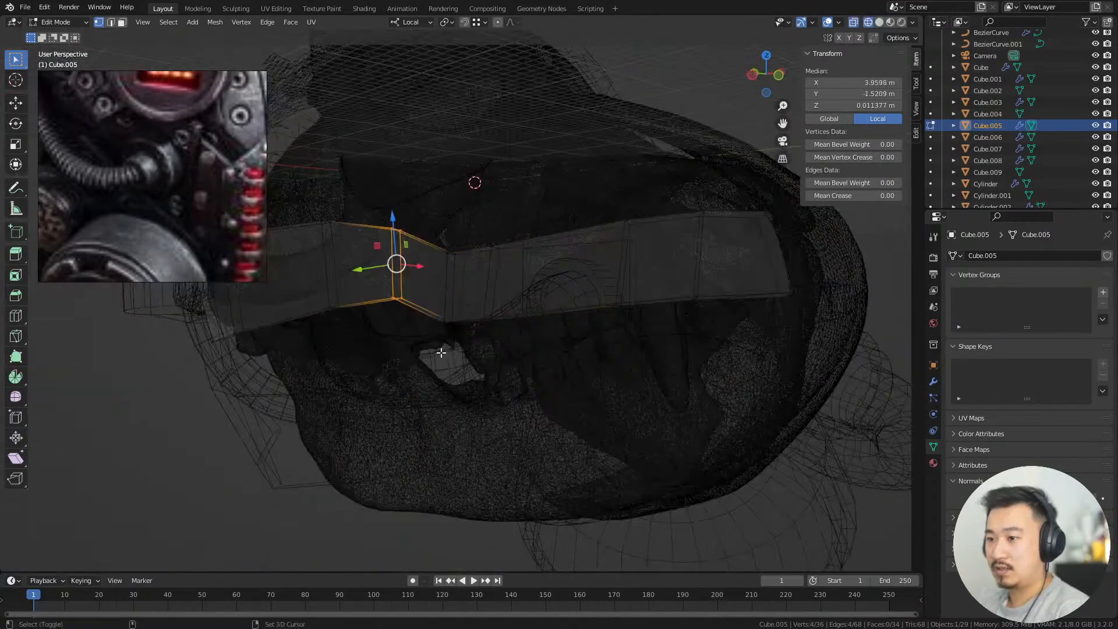
pyautogui.hotkey('alt', 'z')
pyautogui.click(501, 374)
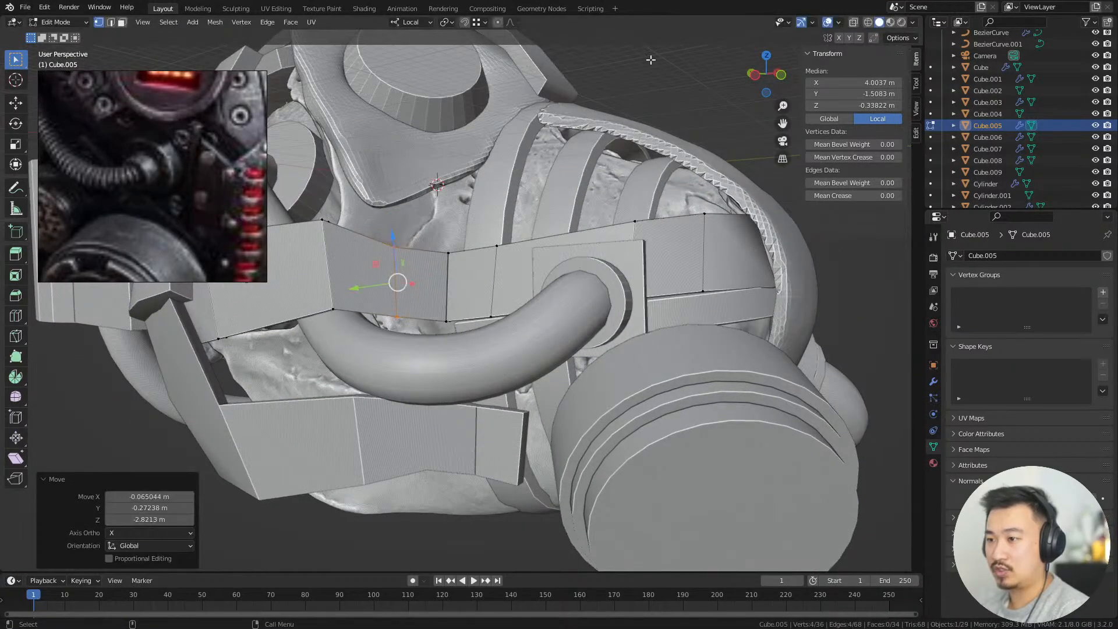
pyautogui.press('Tab')
# Copy the side strap's modifiers to the hose plate so it is mirrored to the other side of the mask
pyautogui.moveTo(501, 374); pyautogui.dragTo(586, 259, button='middle')
pyautogui.scroll(-3, 644, 172)
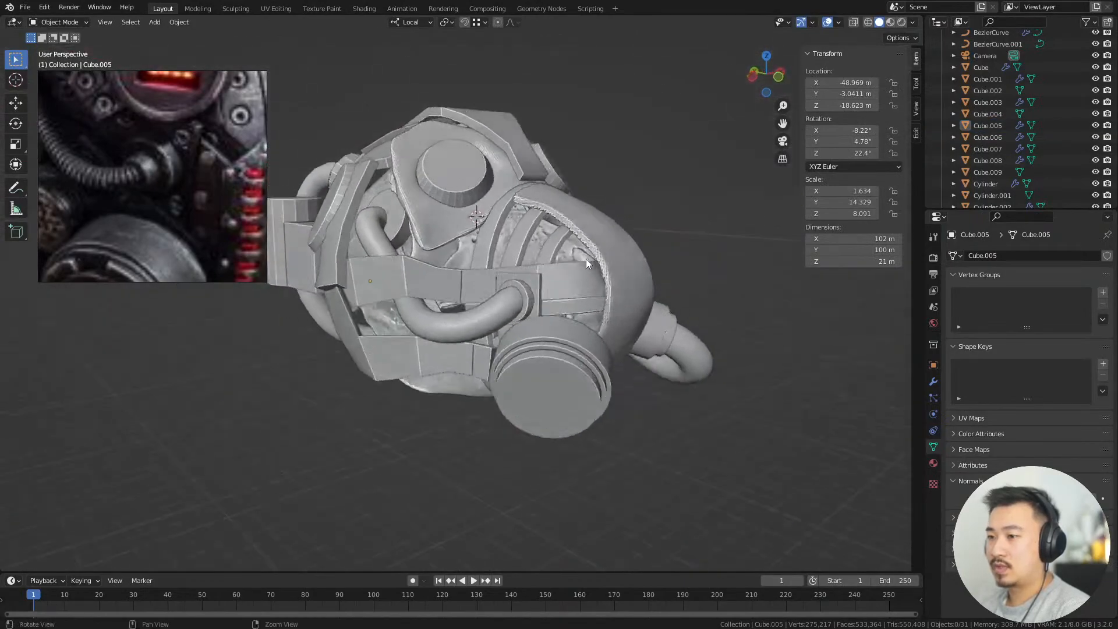
pyautogui.moveTo(413, 307); pyautogui.dragTo(317, 326, button='middle')
pyautogui.click(236, 460)
pyautogui.moveTo(236, 460); pyautogui.dragTo(447, 372, button='middle')
pyautogui.scroll(-2, 308, 366)
pyautogui.click(434, 299)
pyautogui.click(425, 298)
pyautogui.keyDown('shift'); pyautogui.click(425, 298); pyautogui.keyUp('shift')
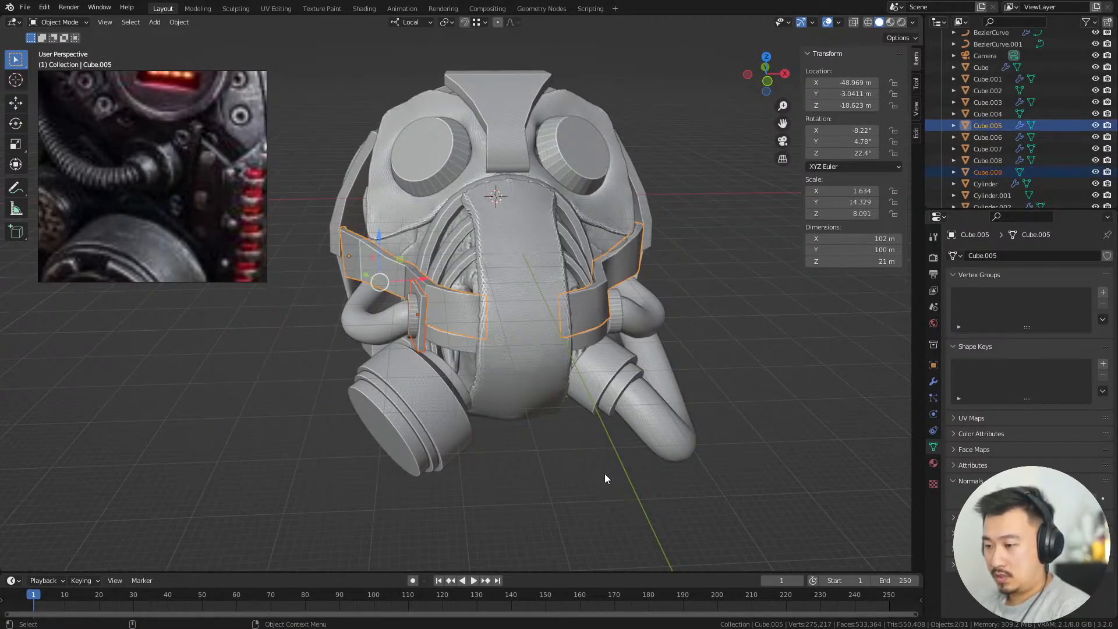
pyautogui.hotkey('ctrl', 'l')
pyautogui.click(579, 455)
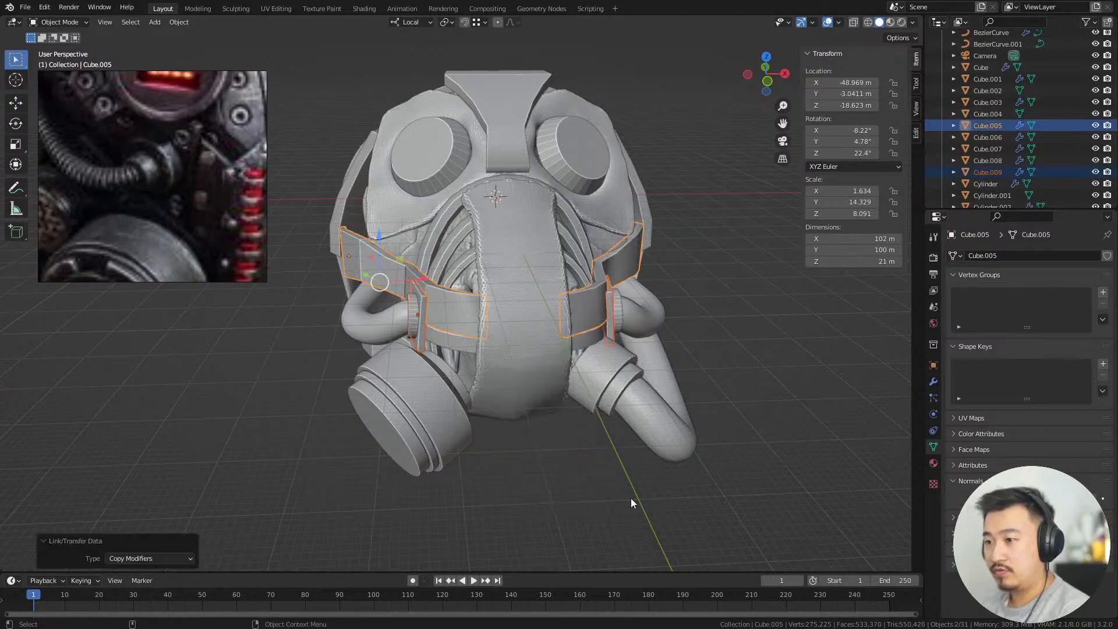
pyautogui.click(631, 497)
# Select the lower side strap below the hose and start editing its mesh
pyautogui.moveTo(630, 497); pyautogui.dragTo(585, 345, button='middle')
pyautogui.scroll(5, 585, 344)
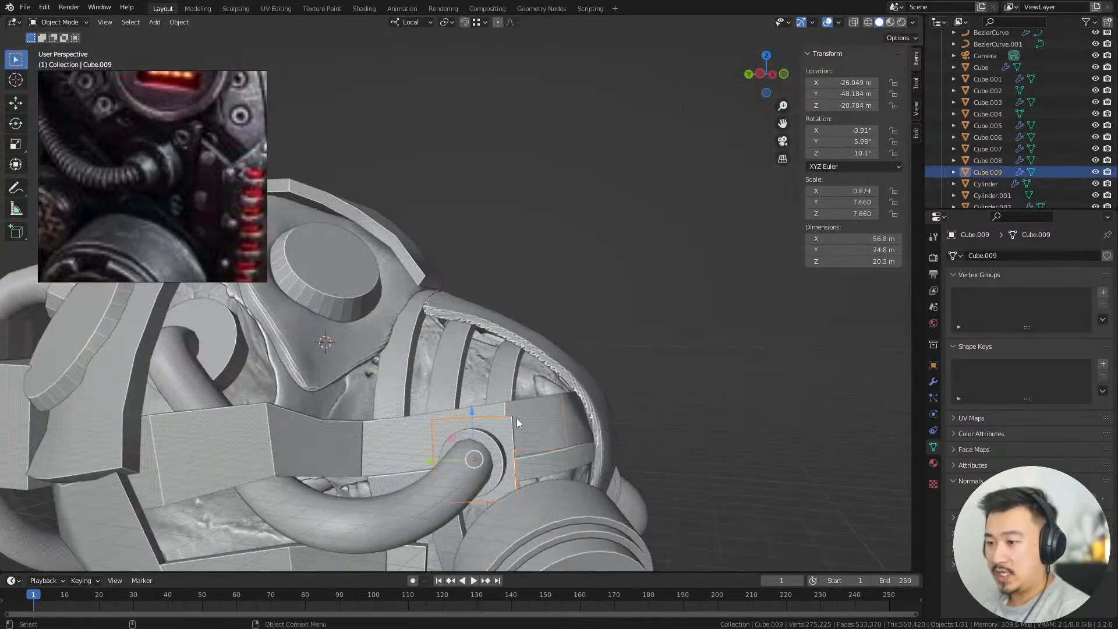
pyautogui.moveTo(564, 391); pyautogui.dragTo(574, 390, button='middle')
pyautogui.keyDown('shift'); pyautogui.moveTo(637, 460); pyautogui.dragTo(724, 349, button='middle'); pyautogui.keyUp('shift')
pyautogui.click(663, 349)
pyautogui.click(727, 298)
pyautogui.moveTo(655, 335); pyautogui.dragTo(533, 391, button='middle')
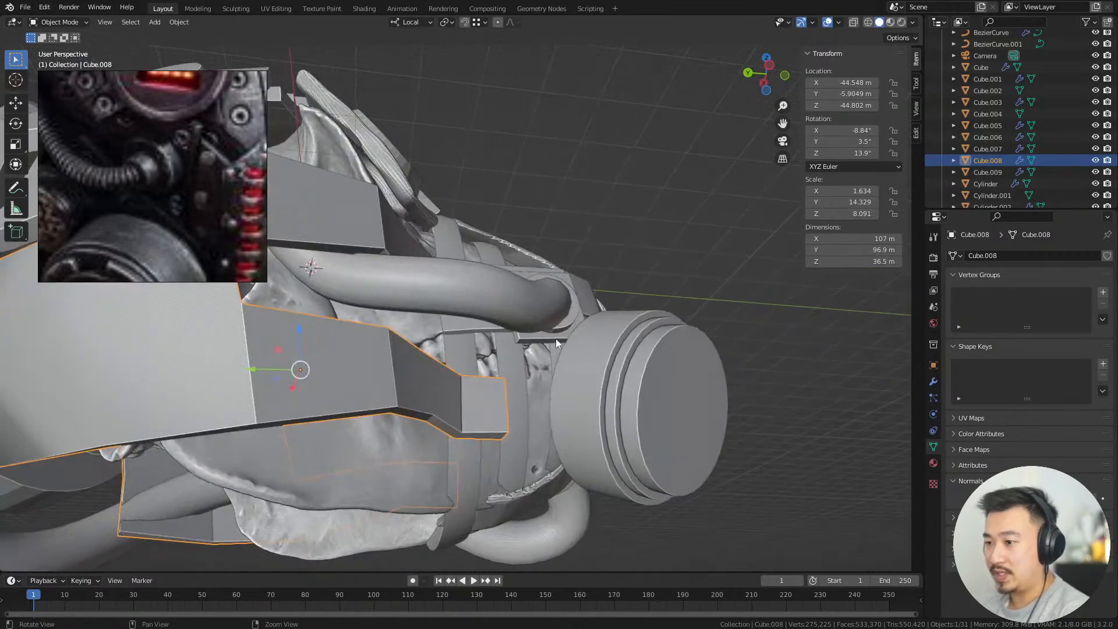
pyautogui.moveTo(561, 340); pyautogui.dragTo(417, 474, button='middle')
pyautogui.press('Tab')
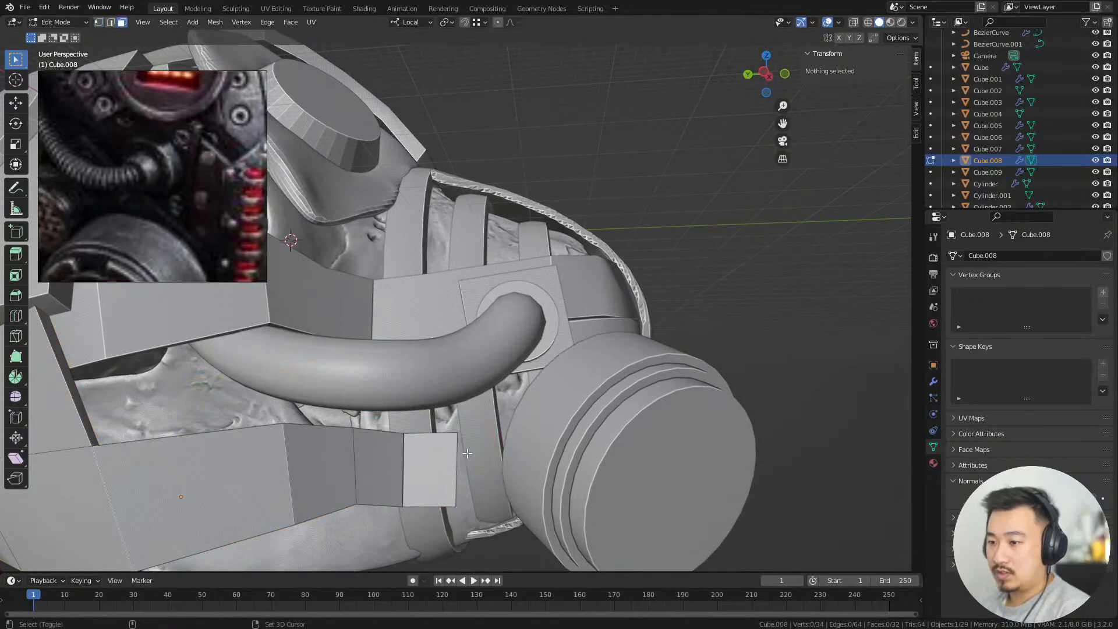
# Adjust the position of the lower strap's front segment and rotate its end face -8.94° in the view
pyautogui.hotkey('alt', 'z')
pyautogui.click(430, 465)
pyautogui.hotkey('alt', 'z')
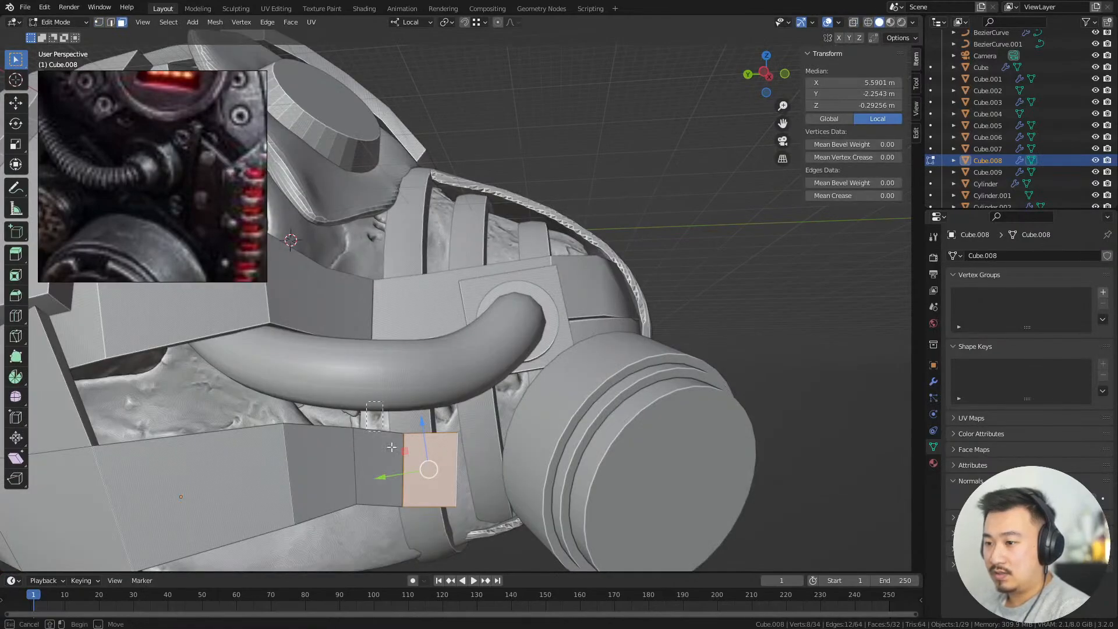
pyautogui.hotkey('alt', 'z')
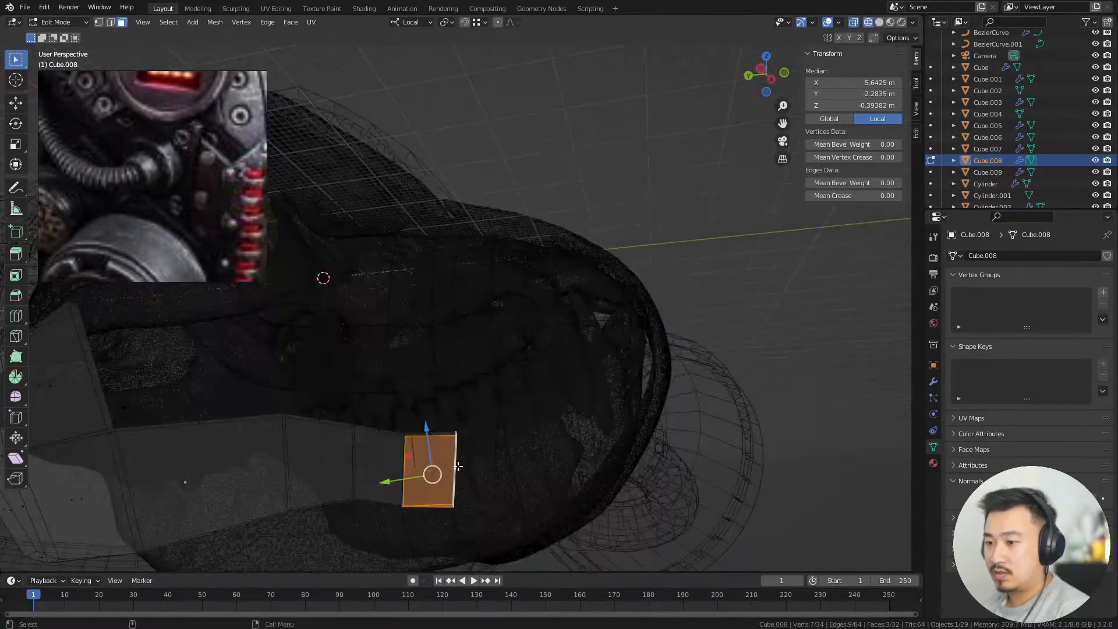
pyautogui.hotkey('alt', 'z')
pyautogui.press('g')
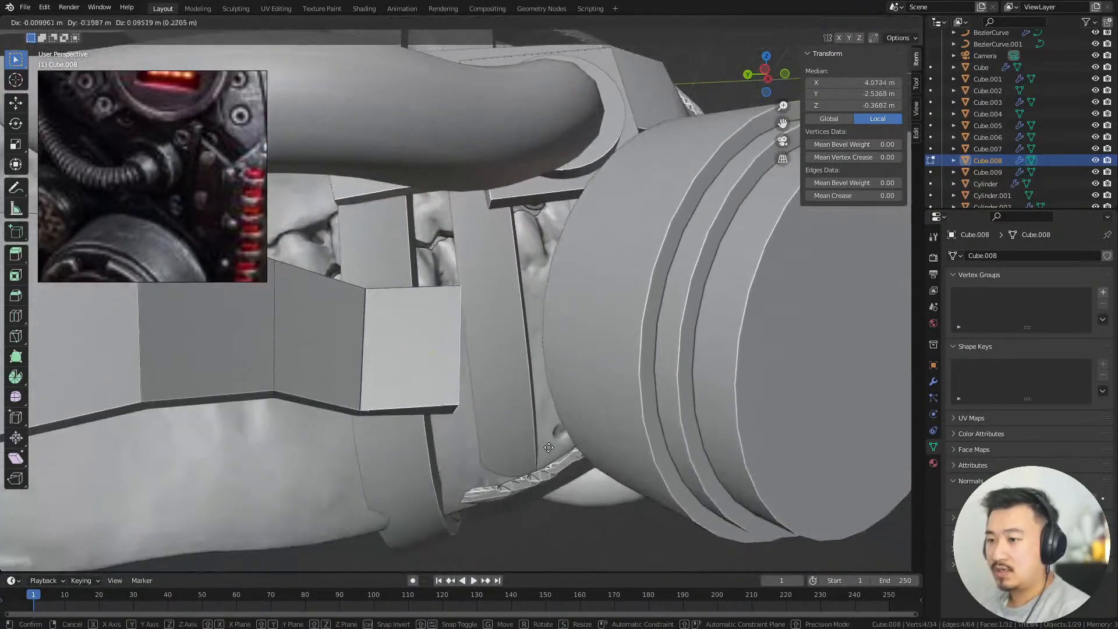
pyautogui.click(559, 431)
pyautogui.press('r')
pyautogui.click(595, 452)
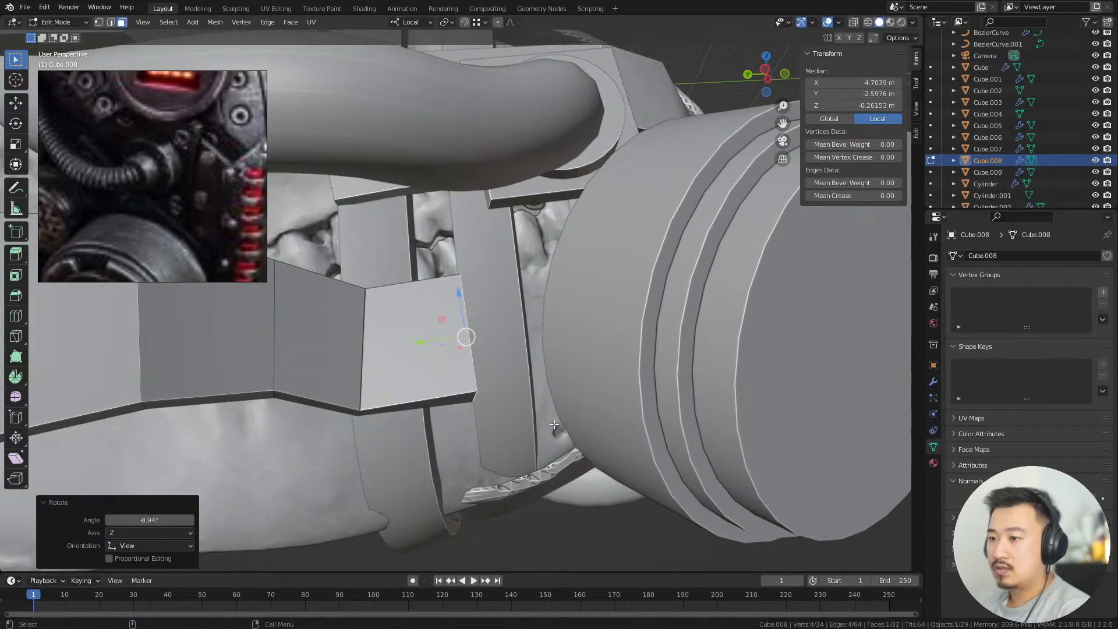
# Extrude the lower strap's end face 7.63 m and move it by about X -1.16 m, Y -1.71 m, Z 6.40 m
pyautogui.press('e')
pyautogui.click(650, 379)
pyautogui.press('g')
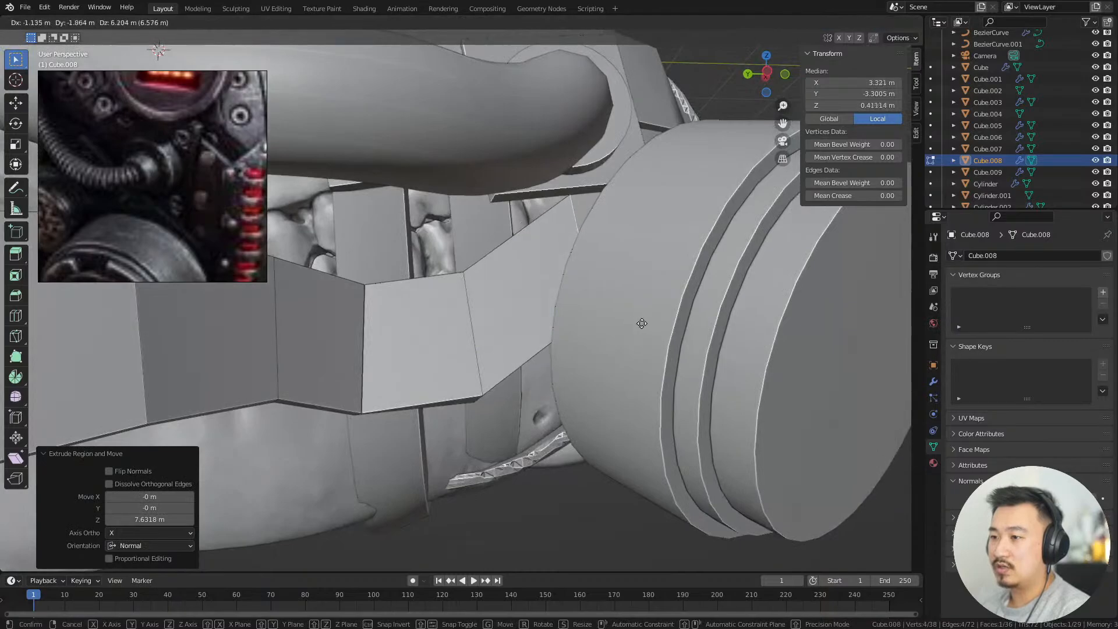
pyautogui.click(644, 320)
# Move the extruded strap end back by about Y 6.3 m and fine-tune it by X 0.09 m, Y -0.19 m, Z -0.14 m
pyautogui.moveTo(644, 320); pyautogui.dragTo(619, 354, button='middle')
pyautogui.press('g')
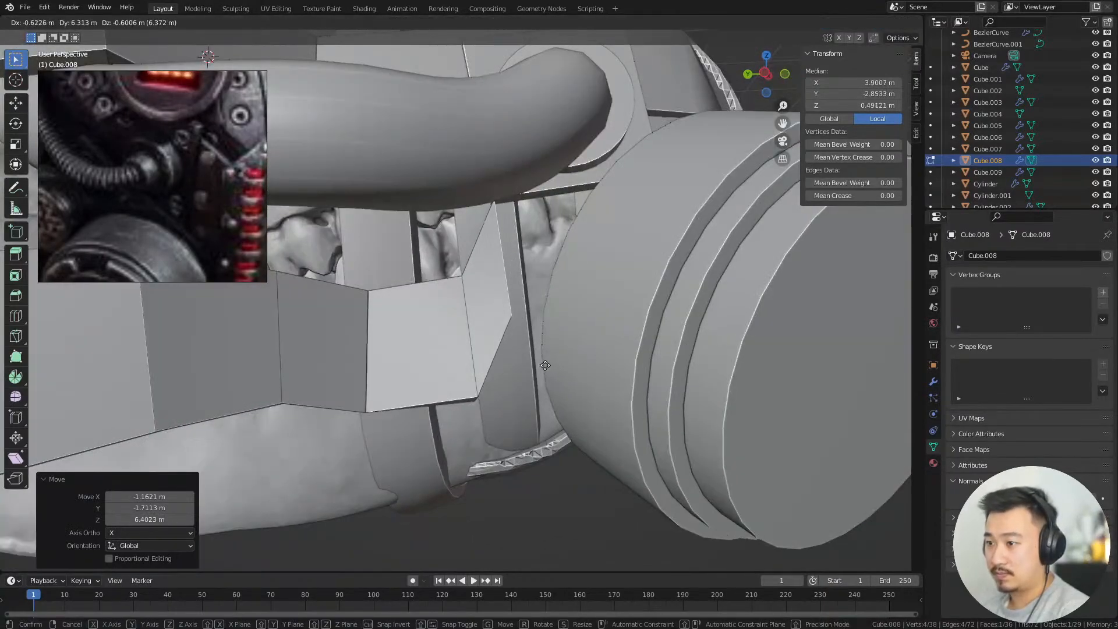
pyautogui.click(544, 365)
pyautogui.moveTo(545, 365); pyautogui.dragTo(619, 320, button='middle')
pyautogui.click(560, 357)
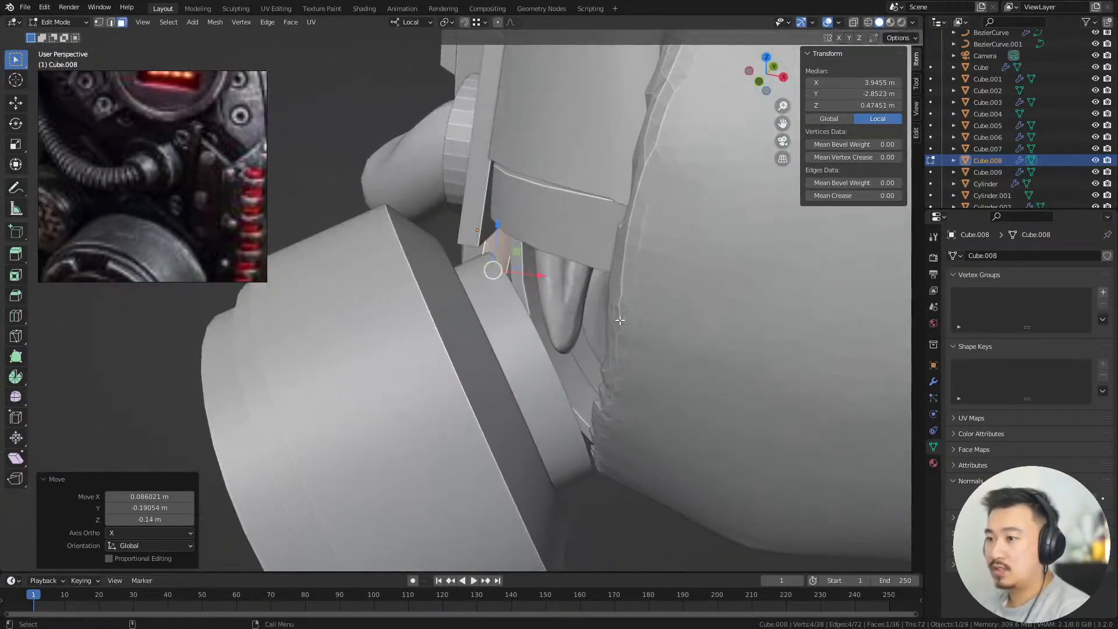
pyautogui.click(613, 224)
# Rotate the edge loop at the lower strap's front bend 33.1° from below, and rotate the loop behind it the same way
pyautogui.moveTo(613, 224); pyautogui.dragTo(767, 230, button='middle')
pyautogui.press('2')
pyautogui.keyDown('alt'); pyautogui.click(474, 333); pyautogui.keyUp('alt')
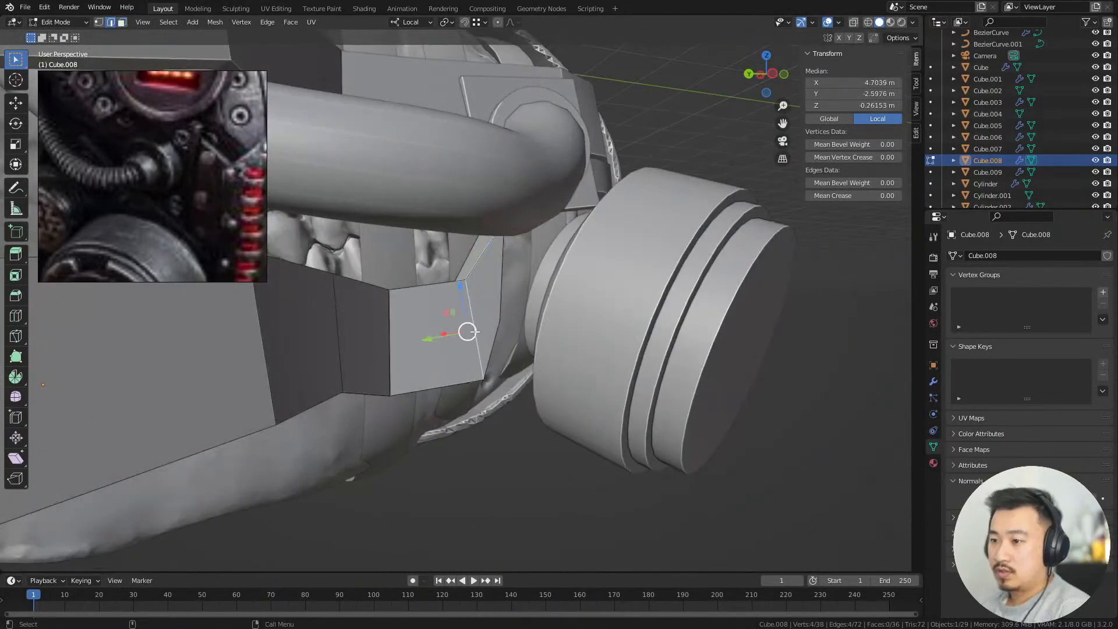
pyautogui.moveTo(500, 355); pyautogui.dragTo(728, 222, button='middle')
pyautogui.press('r')
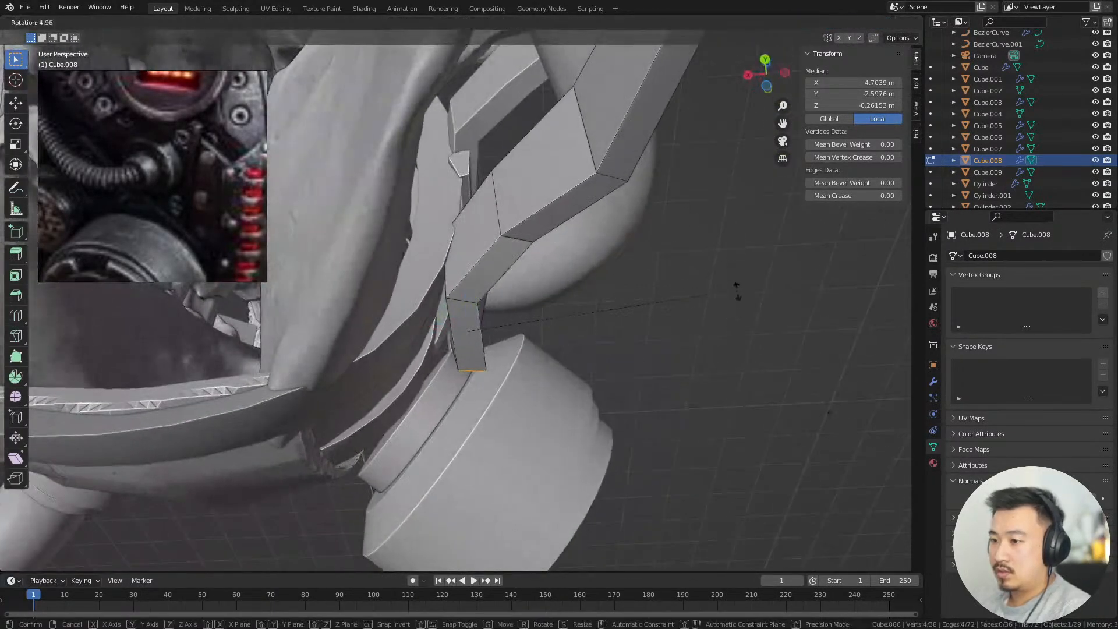
pyautogui.click(648, 397)
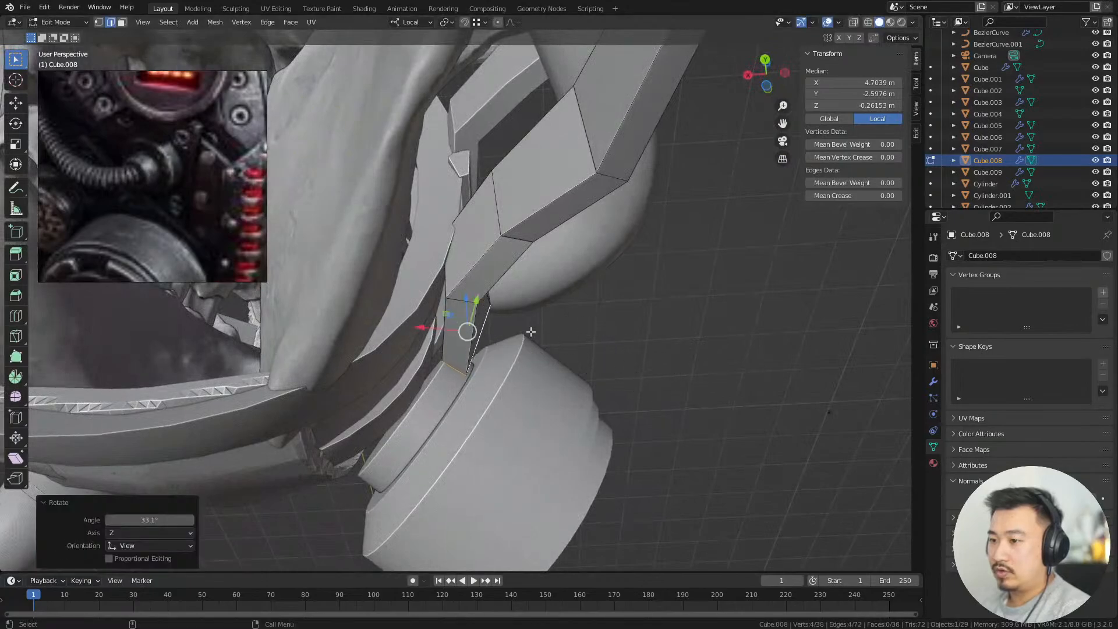
pyautogui.keyDown('alt'); pyautogui.click(467, 304); pyautogui.keyUp('alt')
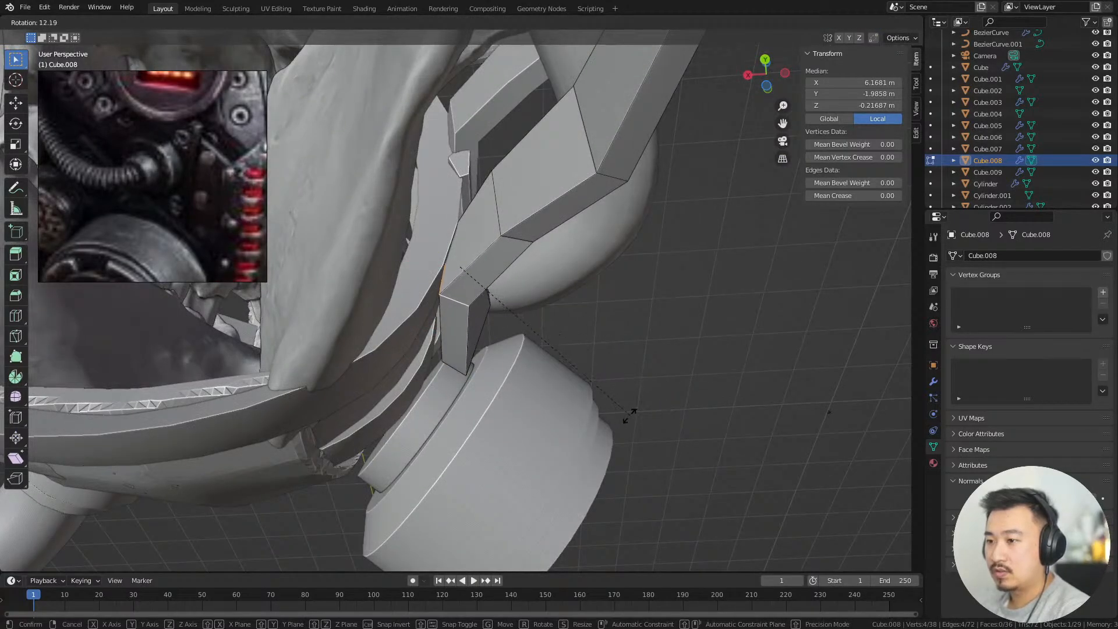
pyautogui.click(606, 416)
# Reposition the lower strap's edge loop farther back, checking its bend against the jaw from below
pyautogui.moveTo(606, 416); pyautogui.dragTo(495, 236, button='middle')
pyautogui.press('g')
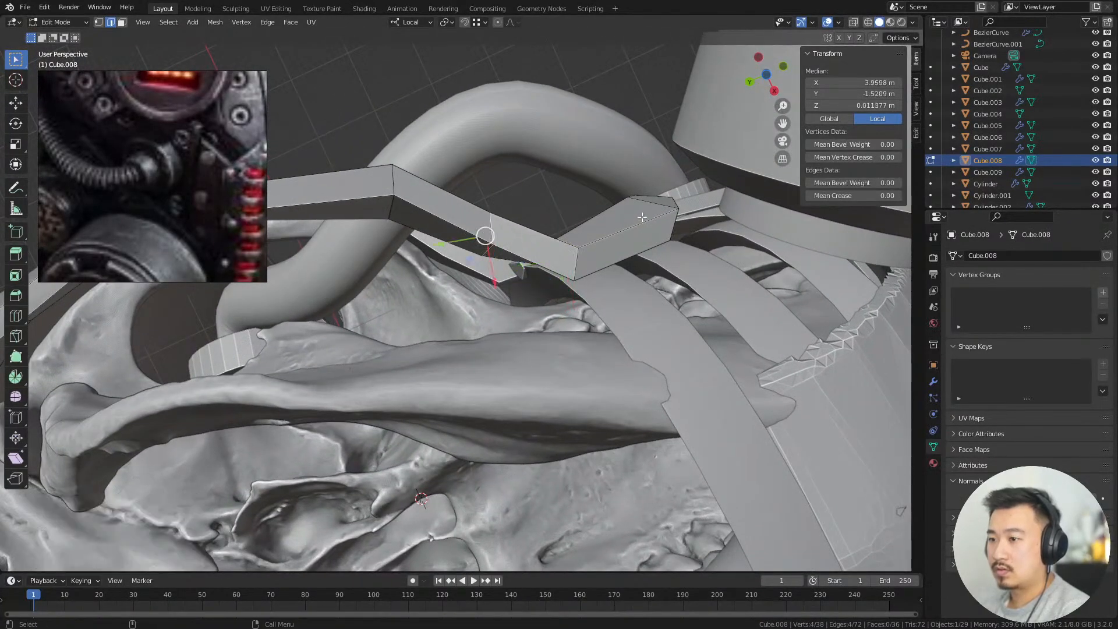
pyautogui.click(632, 245)
pyautogui.moveTo(632, 245); pyautogui.dragTo(600, 235, button='middle')
pyautogui.press('g')
pyautogui.click(600, 230)
pyautogui.click(486, 127)
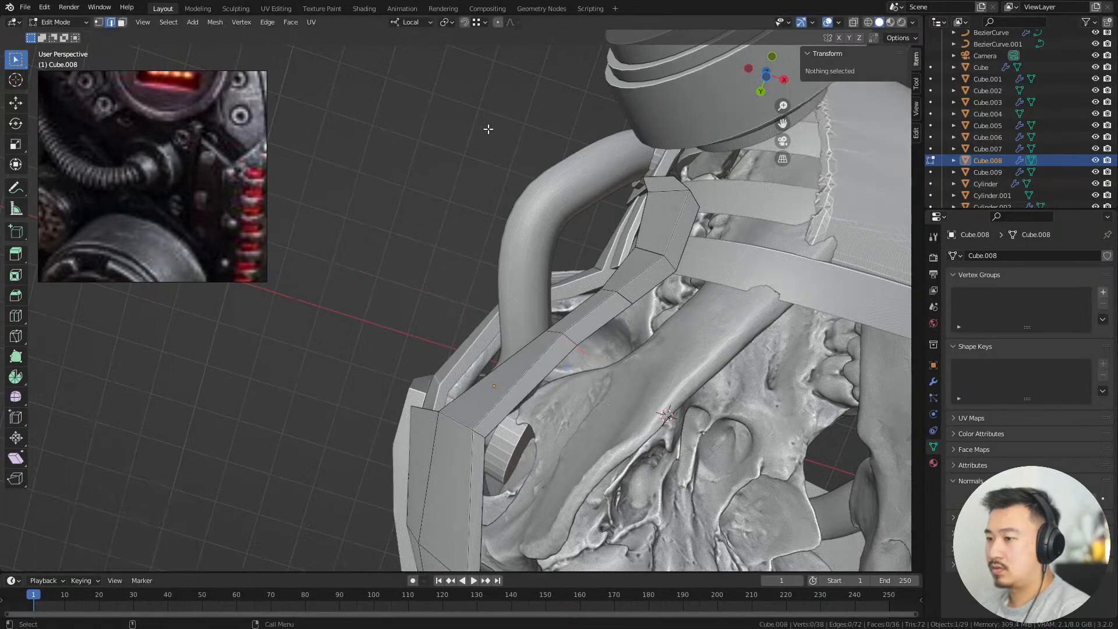
# Raise the lower strap's front bend loop by X -0.90 m, Y 1.02 m, Z 4.03 m and the loop behind it by about Z 3.03 m
pyautogui.moveTo(487, 127); pyautogui.dragTo(527, 285, button='middle')
pyautogui.scroll(2, 528, 284)
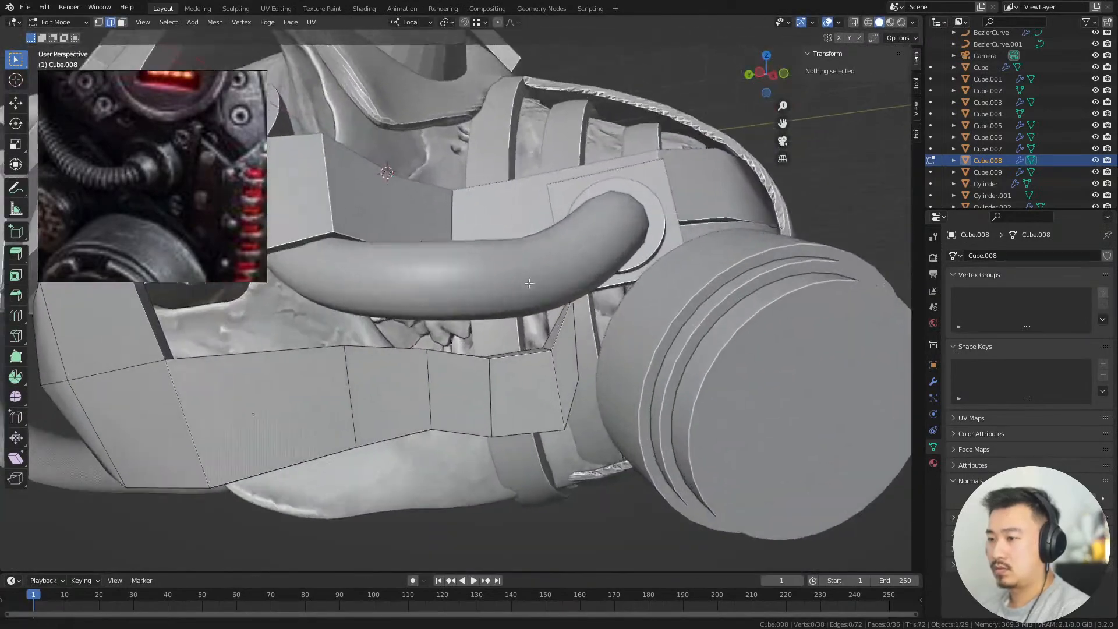
pyautogui.keyDown('alt'); pyautogui.click(560, 374); pyautogui.keyUp('alt')
pyautogui.click(587, 391)
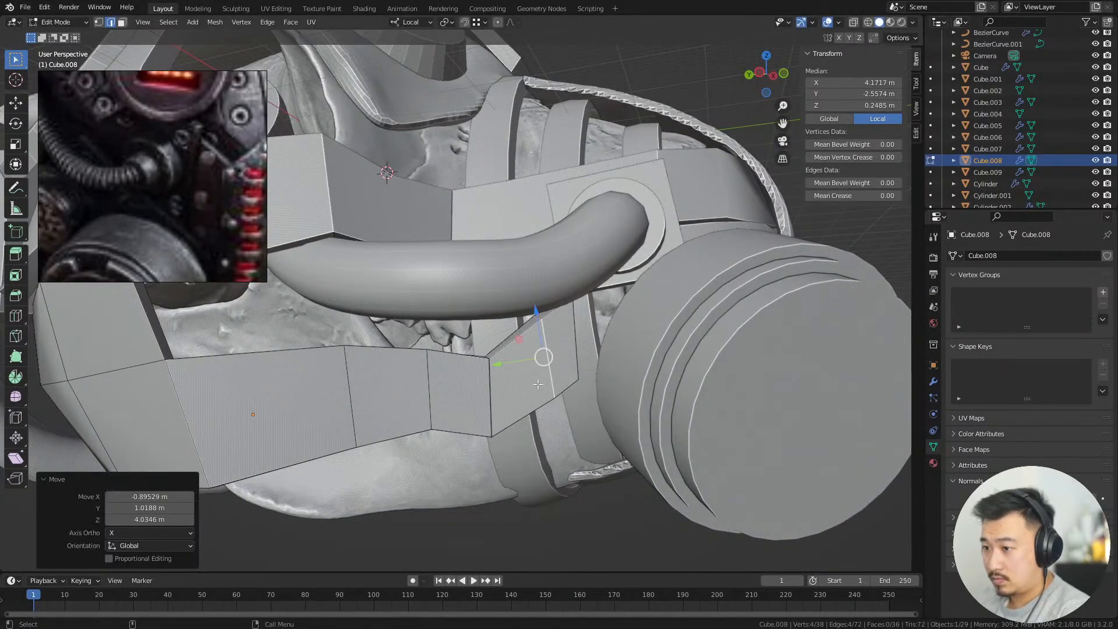
pyautogui.keyDown('alt'); pyautogui.click(488, 406); pyautogui.keyUp('alt')
pyautogui.click(538, 410)
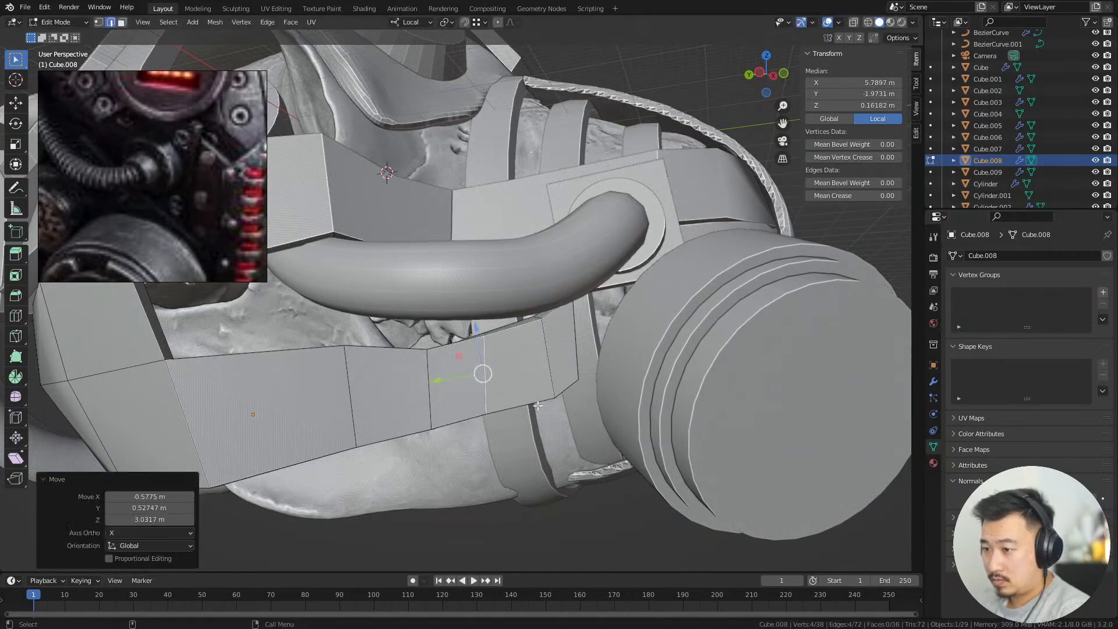
# Move the lower strap's front bend loop by about X -0.83 m, Y 0.38 m, Z 1.64 m
pyautogui.moveTo(538, 411); pyautogui.dragTo(552, 362, button='middle')
pyautogui.press('g')
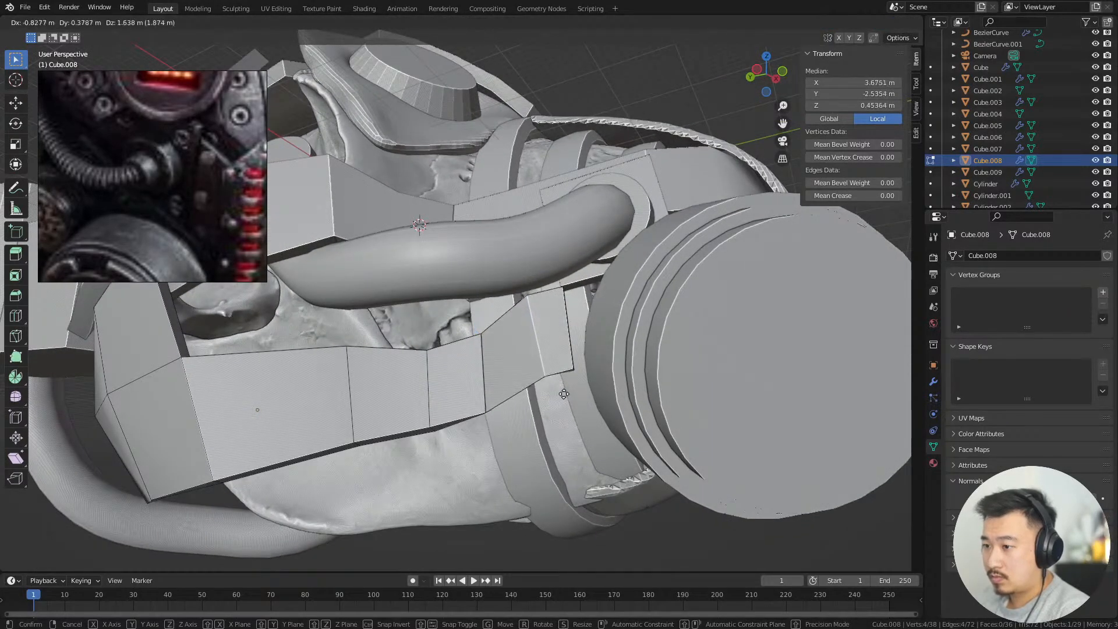
pyautogui.click(563, 393)
# Select the lower strap's short front face beside the filter canister and extrude it 11.476 m
pyautogui.keyDown('alt'); pyautogui.moveTo(563, 393); pyautogui.dragTo(563, 358); pyautogui.keyUp('alt')
pyautogui.press('3')
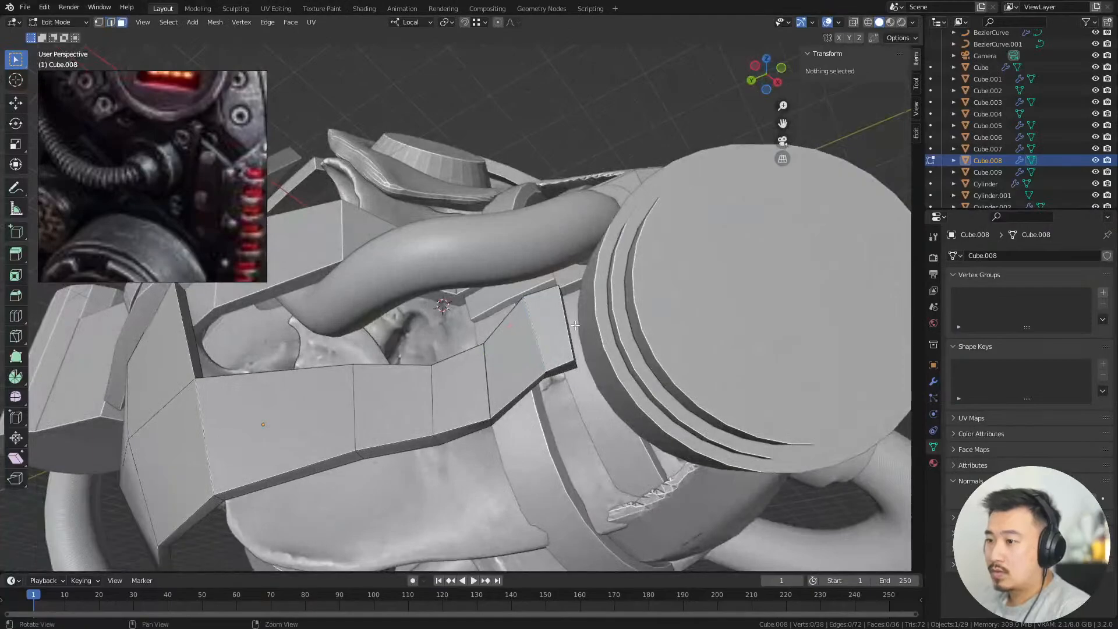
pyautogui.keyDown('alt'); pyautogui.moveTo(574, 325); pyautogui.dragTo(356, 297, button='middle'); pyautogui.keyUp('alt')
pyautogui.keyDown('alt'); pyautogui.moveTo(355, 297); pyautogui.dragTo(377, 299); pyautogui.keyUp('alt')
pyautogui.click(370, 268)
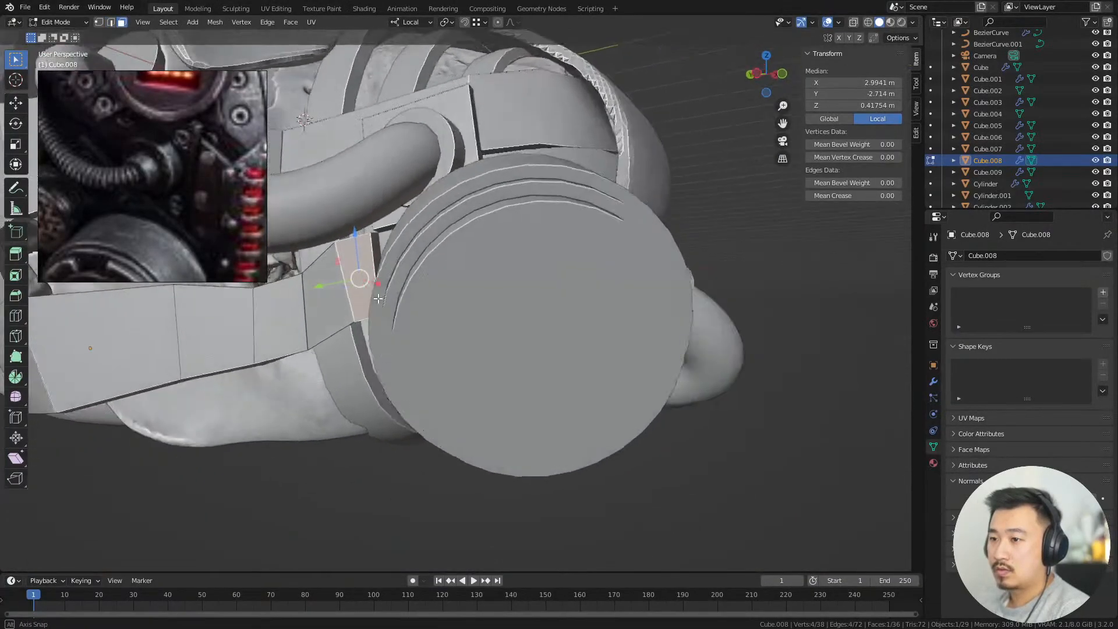
pyautogui.moveTo(378, 299); pyautogui.dragTo(448, 251, button='middle')
pyautogui.click(553, 298)
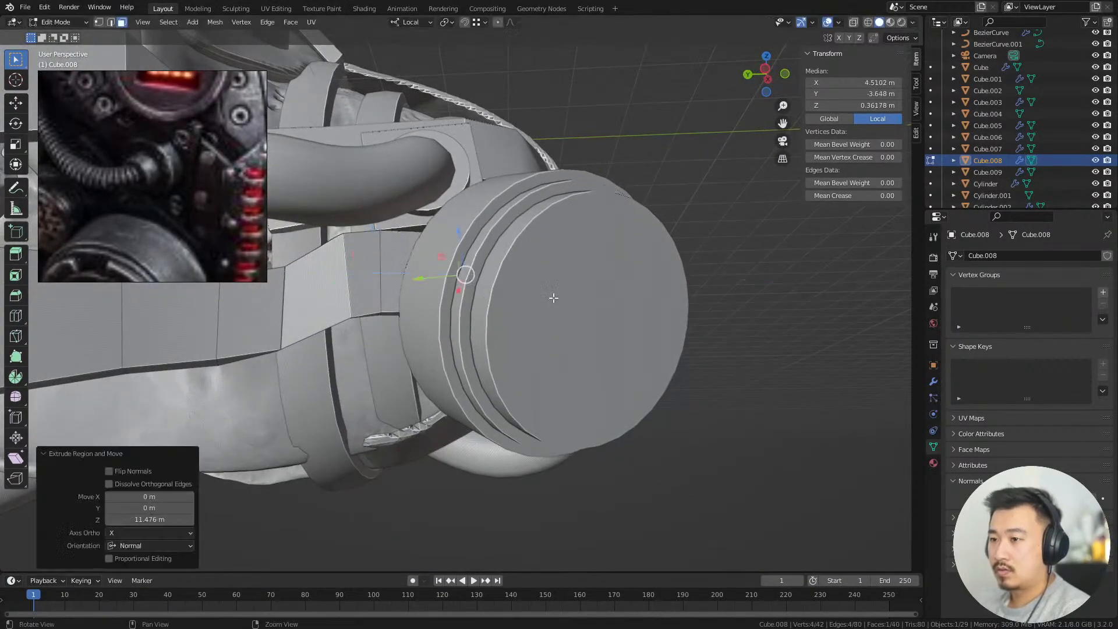
# Move the newly extruded face so the lower strap tucks in behind the filter canister, and clear the selection
pyautogui.keyDown('alt'); pyautogui.moveTo(529, 337); pyautogui.dragTo(491, 399); pyautogui.keyUp('alt')
pyautogui.press('g')
pyautogui.click(594, 310)
pyautogui.moveTo(492, 400); pyautogui.dragTo(512, 372, button='middle')
pyautogui.press('g')
pyautogui.click(551, 348)
pyautogui.click(634, 452)
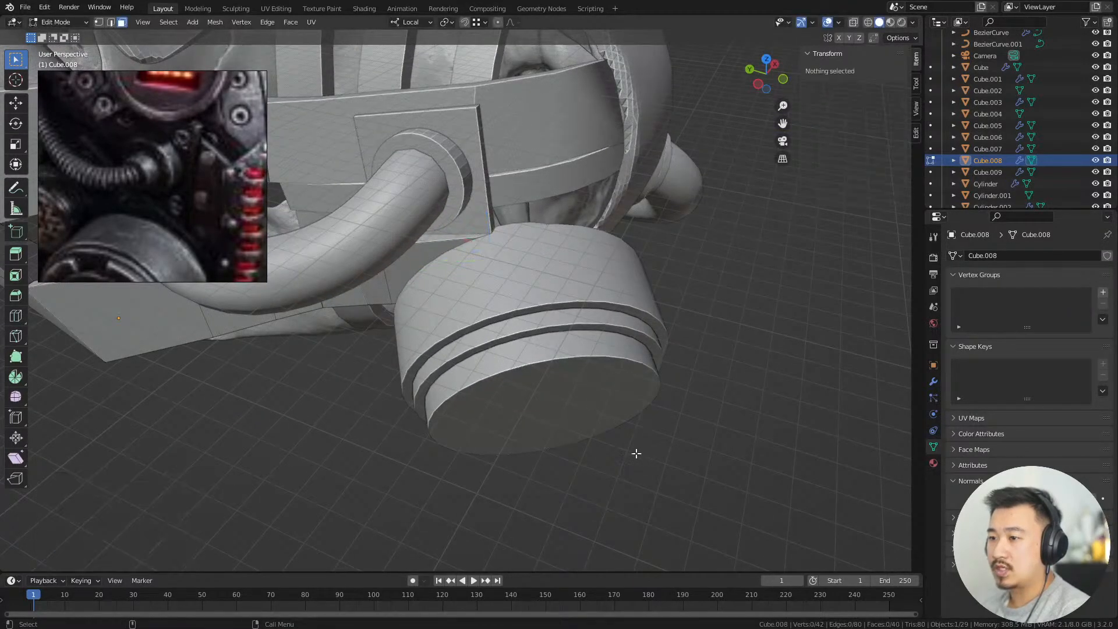
# Select the edge loop behind the lower strap's front end, rotate it -9.98° and reposition it beside the filter canister, returning to Object Mode
pyautogui.moveTo(634, 452); pyautogui.dragTo(642, 386, button='middle')
pyautogui.moveTo(575, 433); pyautogui.dragTo(676, 353, button='middle')
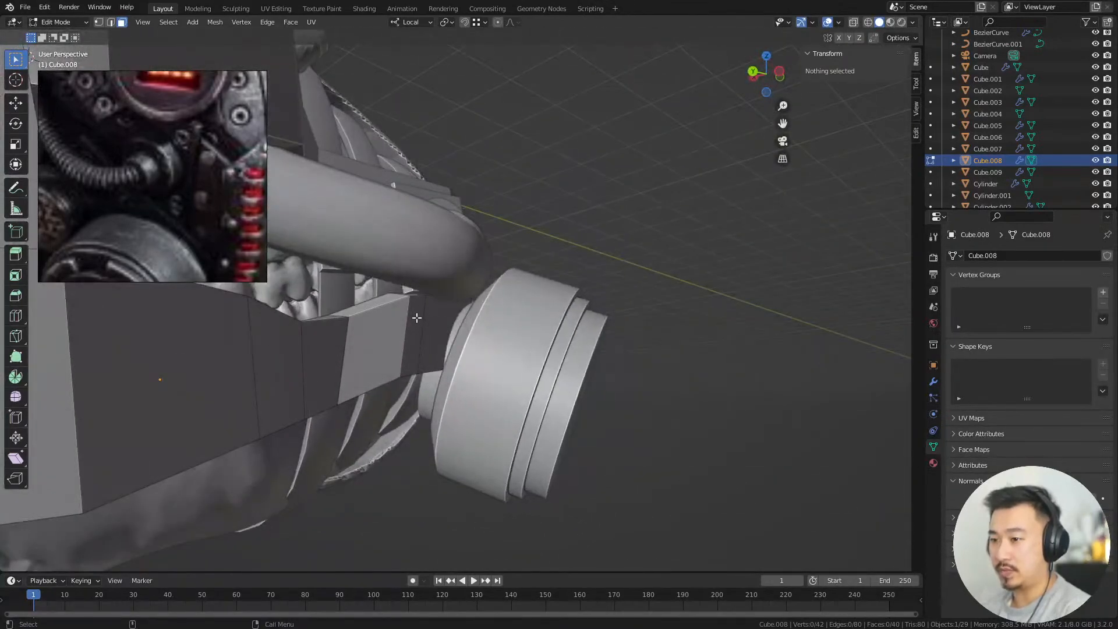
pyautogui.keyDown('alt'); pyautogui.click(418, 319); pyautogui.keyUp('alt')
pyautogui.scroll(3, 419, 332)
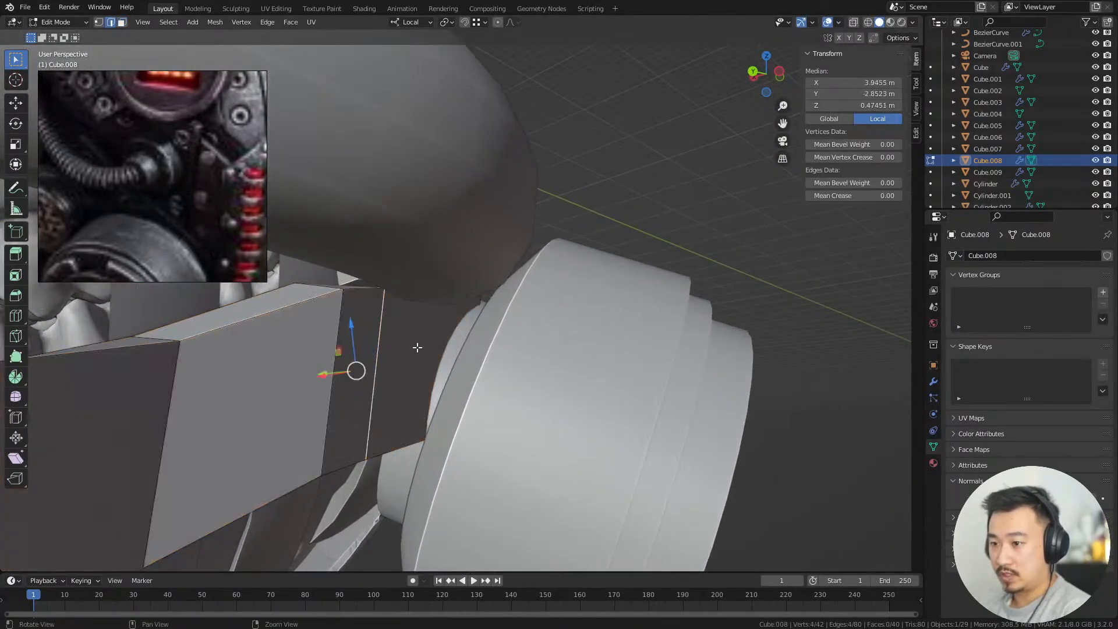
pyautogui.moveTo(447, 340); pyautogui.dragTo(577, 361, button='middle')
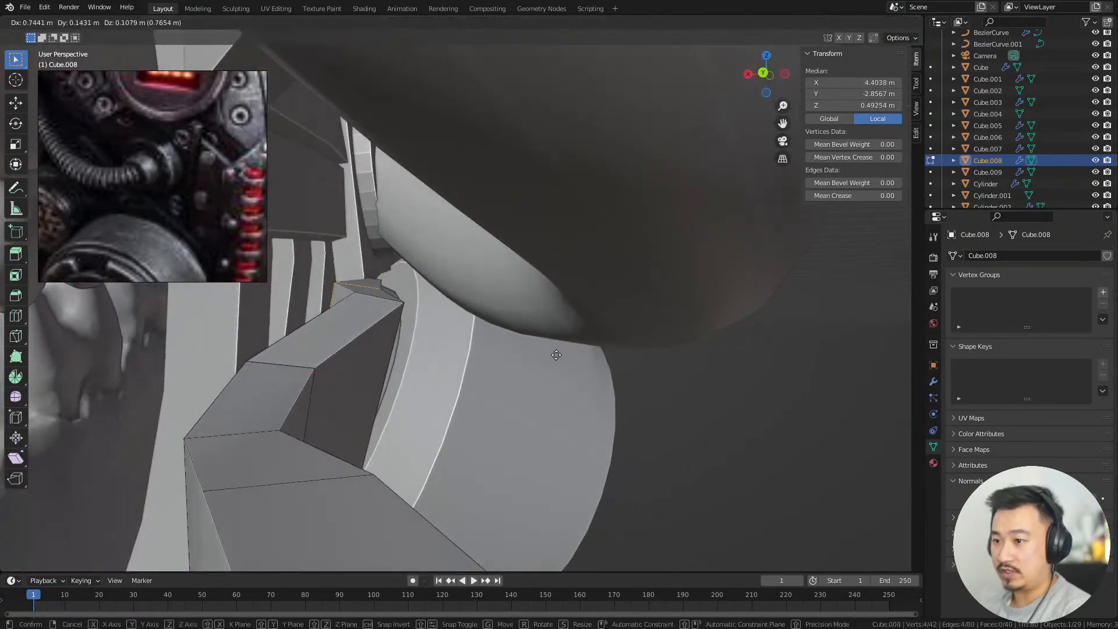
pyautogui.moveTo(475, 369); pyautogui.dragTo(373, 320, button='middle')
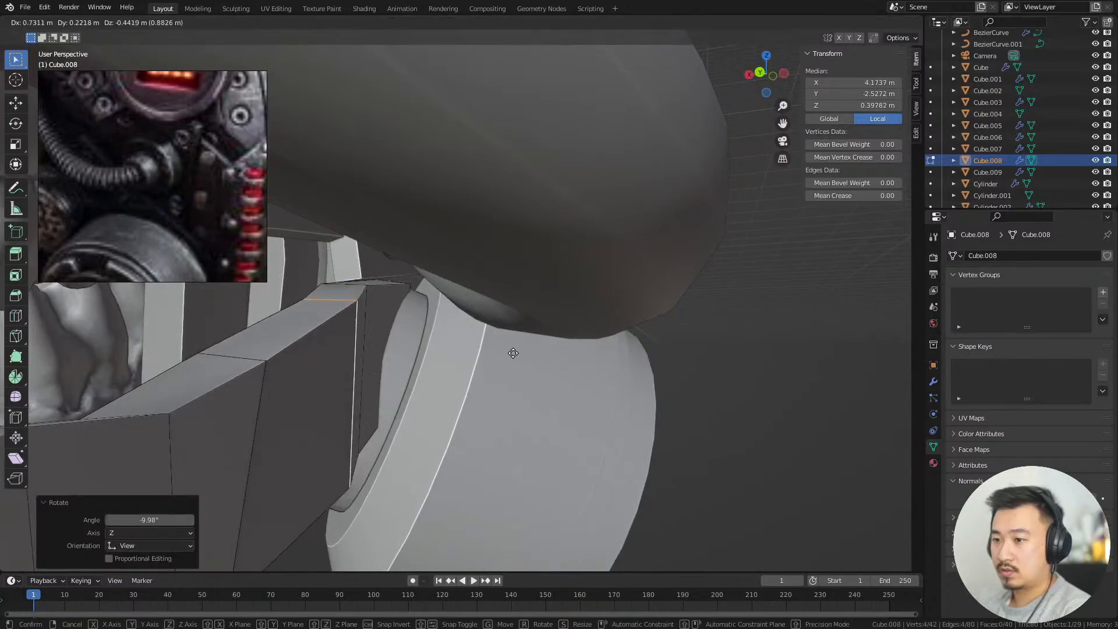
pyautogui.keyDown('alt'); pyautogui.moveTo(739, 389); pyautogui.dragTo(539, 342, button='right'); pyautogui.keyUp('alt')
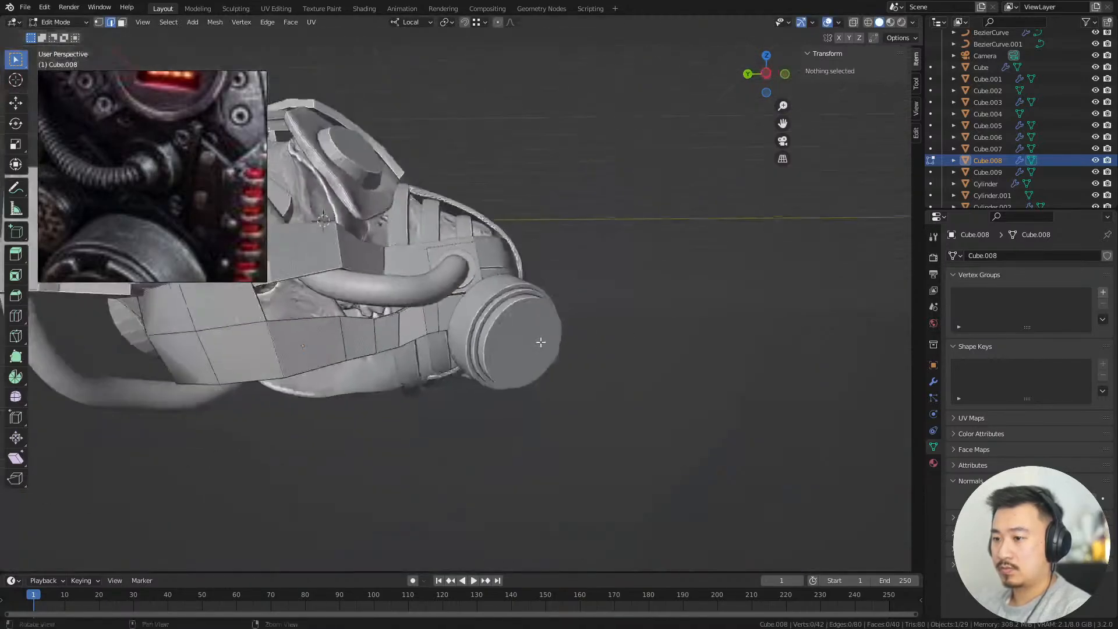
pyautogui.keyDown('alt'); pyautogui.moveTo(539, 342); pyautogui.dragTo(508, 357); pyautogui.keyUp('alt')
pyautogui.keyDown('alt'); pyautogui.moveTo(280, 402); pyautogui.dragTo(507, 492, button='middle'); pyautogui.keyUp('alt')
pyautogui.press('Tab')
# Inspect the blocked-out mask and helmet from the sides, rear and above, and select the long central top plate
pyautogui.keyDown('alt'); pyautogui.moveTo(507, 492); pyautogui.dragTo(487, 373); pyautogui.keyUp('alt')
pyautogui.click(529, 482)
pyautogui.keyDown('alt'); pyautogui.moveTo(484, 330); pyautogui.dragTo(432, 269); pyautogui.keyUp('alt')
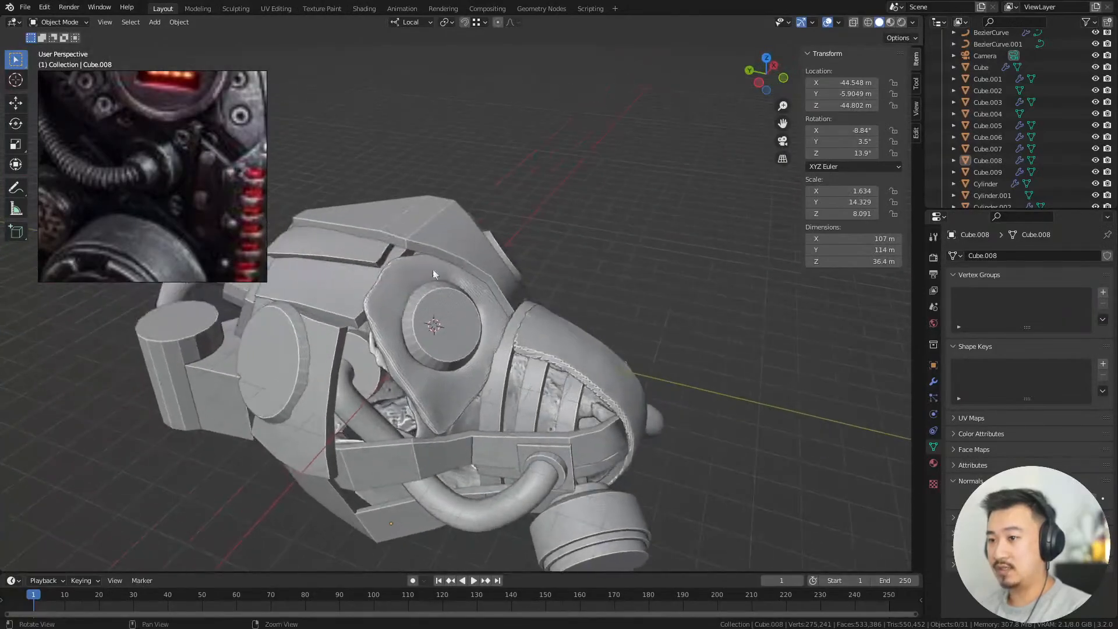
pyautogui.click(403, 280)
pyautogui.keyDown('alt'); pyautogui.moveTo(570, 322); pyautogui.dragTo(703, 360); pyautogui.keyUp('alt')
pyautogui.click(540, 169)
pyautogui.keyDown('alt'); pyautogui.moveTo(703, 359); pyautogui.dragTo(663, 367, button='right'); pyautogui.keyUp('alt')
pyautogui.keyDown('alt'); pyautogui.moveTo(575, 378); pyautogui.dragTo(602, 384, button='right'); pyautogui.keyUp('alt')
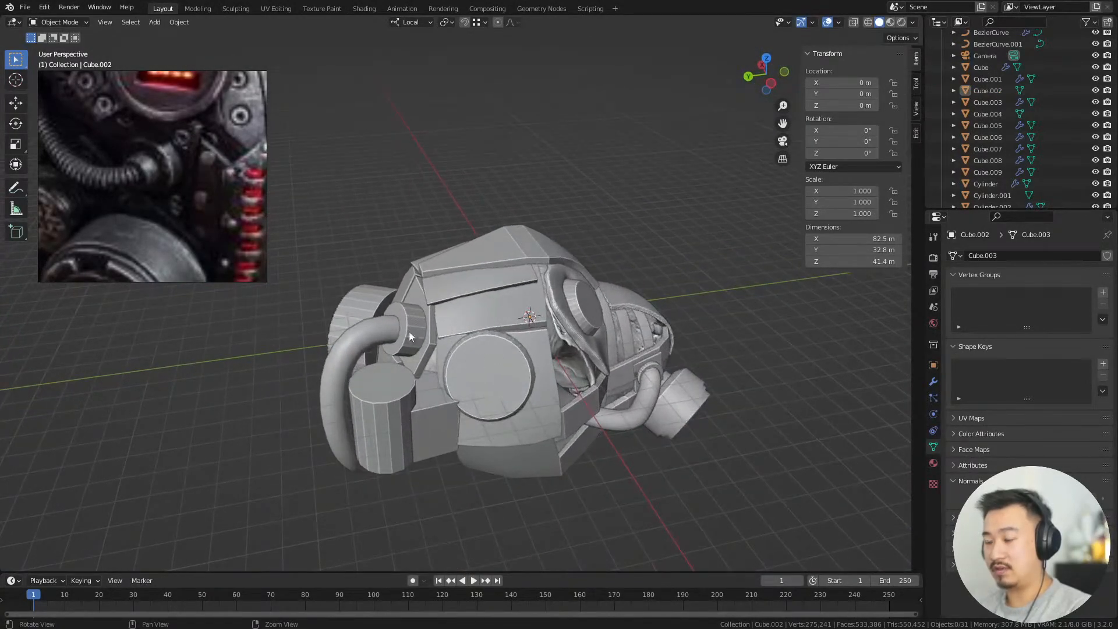
pyautogui.keyDown('alt'); pyautogui.moveTo(543, 383); pyautogui.dragTo(506, 363); pyautogui.keyUp('alt')
pyautogui.keyDown('alt'); pyautogui.moveTo(505, 364); pyautogui.dragTo(527, 368, button='right'); pyautogui.keyUp('alt')
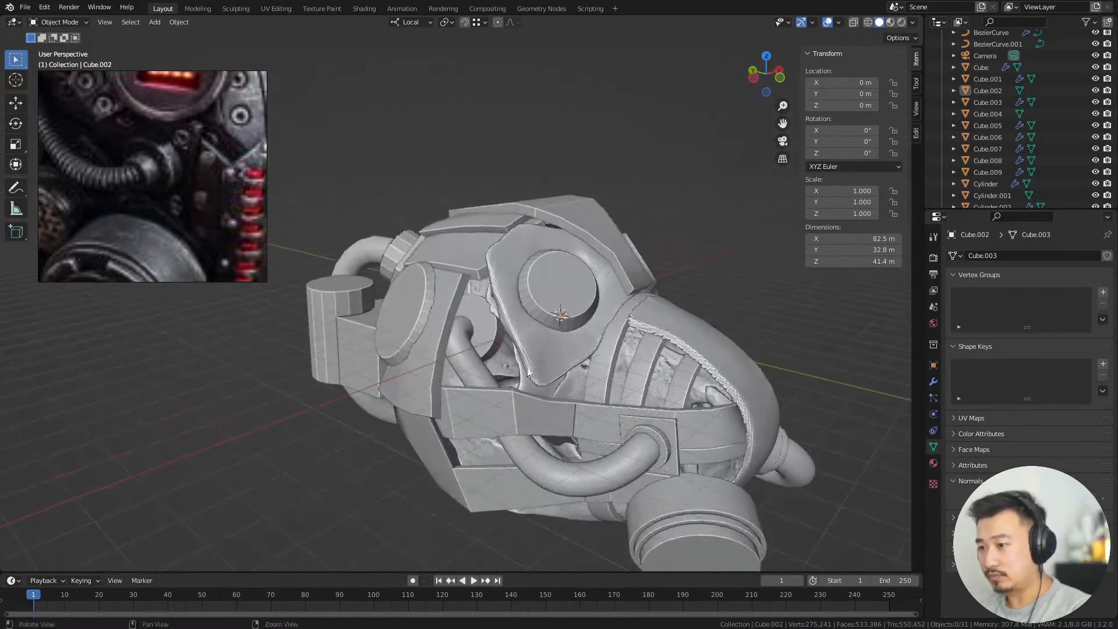
pyautogui.keyDown('alt'); pyautogui.moveTo(706, 488); pyautogui.dragTo(616, 368); pyautogui.keyUp('alt')
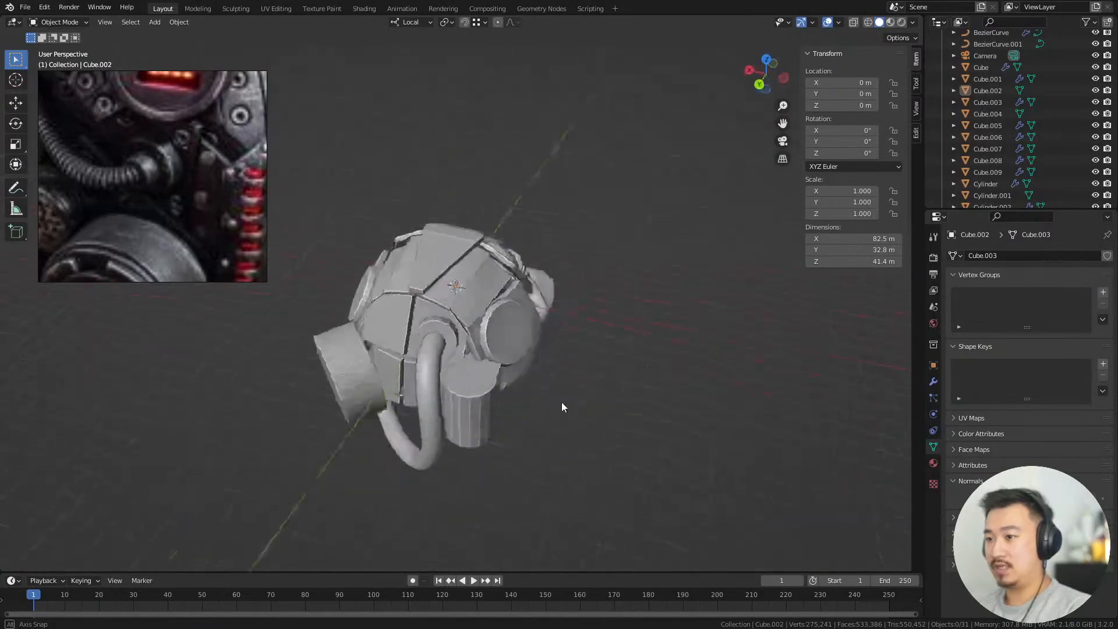
pyautogui.keyDown('alt'); pyautogui.moveTo(563, 404); pyautogui.dragTo(664, 354); pyautogui.keyUp('alt')
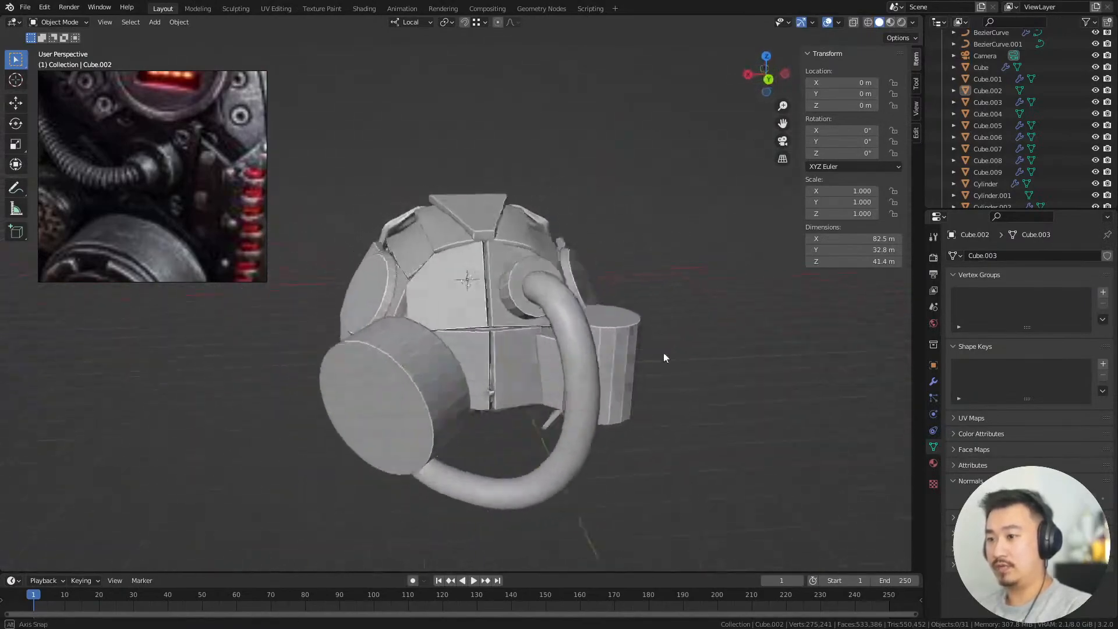
pyautogui.moveTo(662, 352); pyautogui.dragTo(520, 340, button='middle')
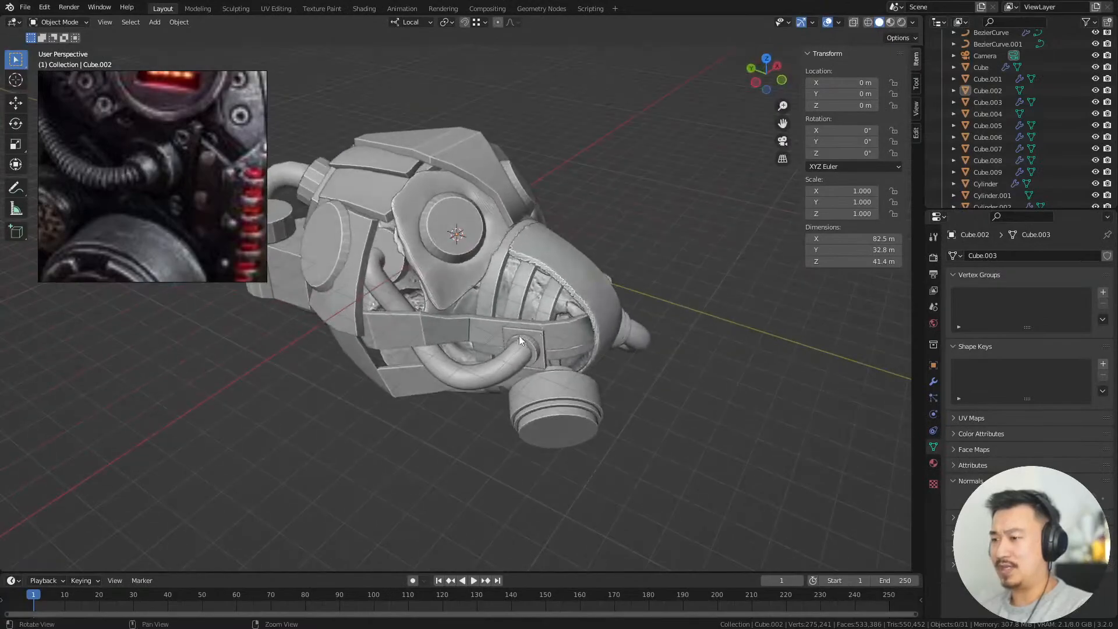
pyautogui.moveTo(377, 156); pyautogui.dragTo(506, 240, button='middle')
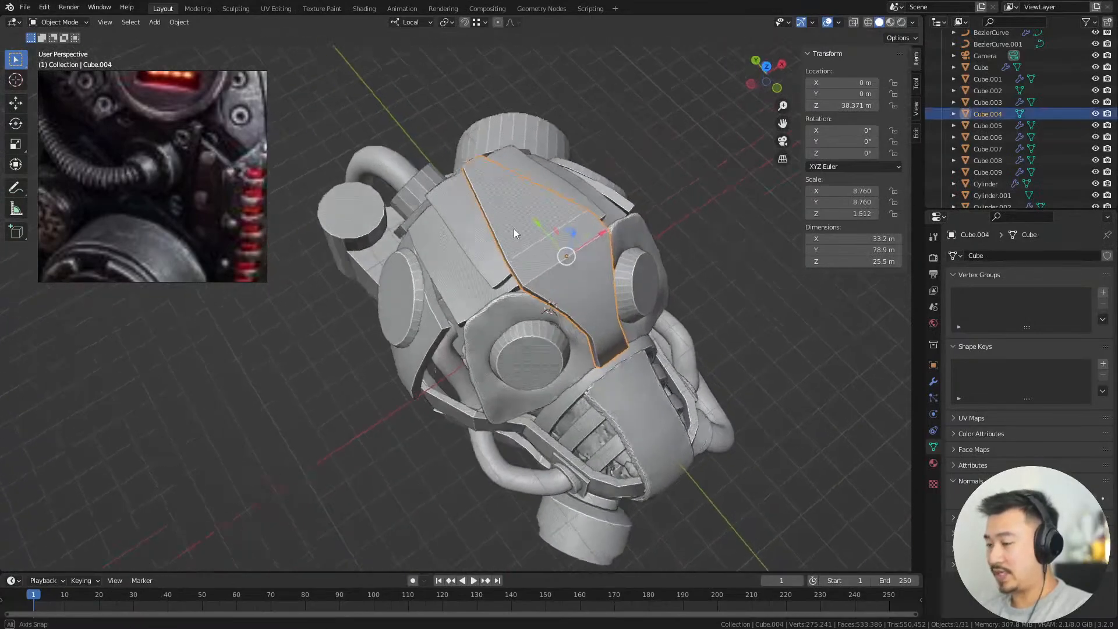